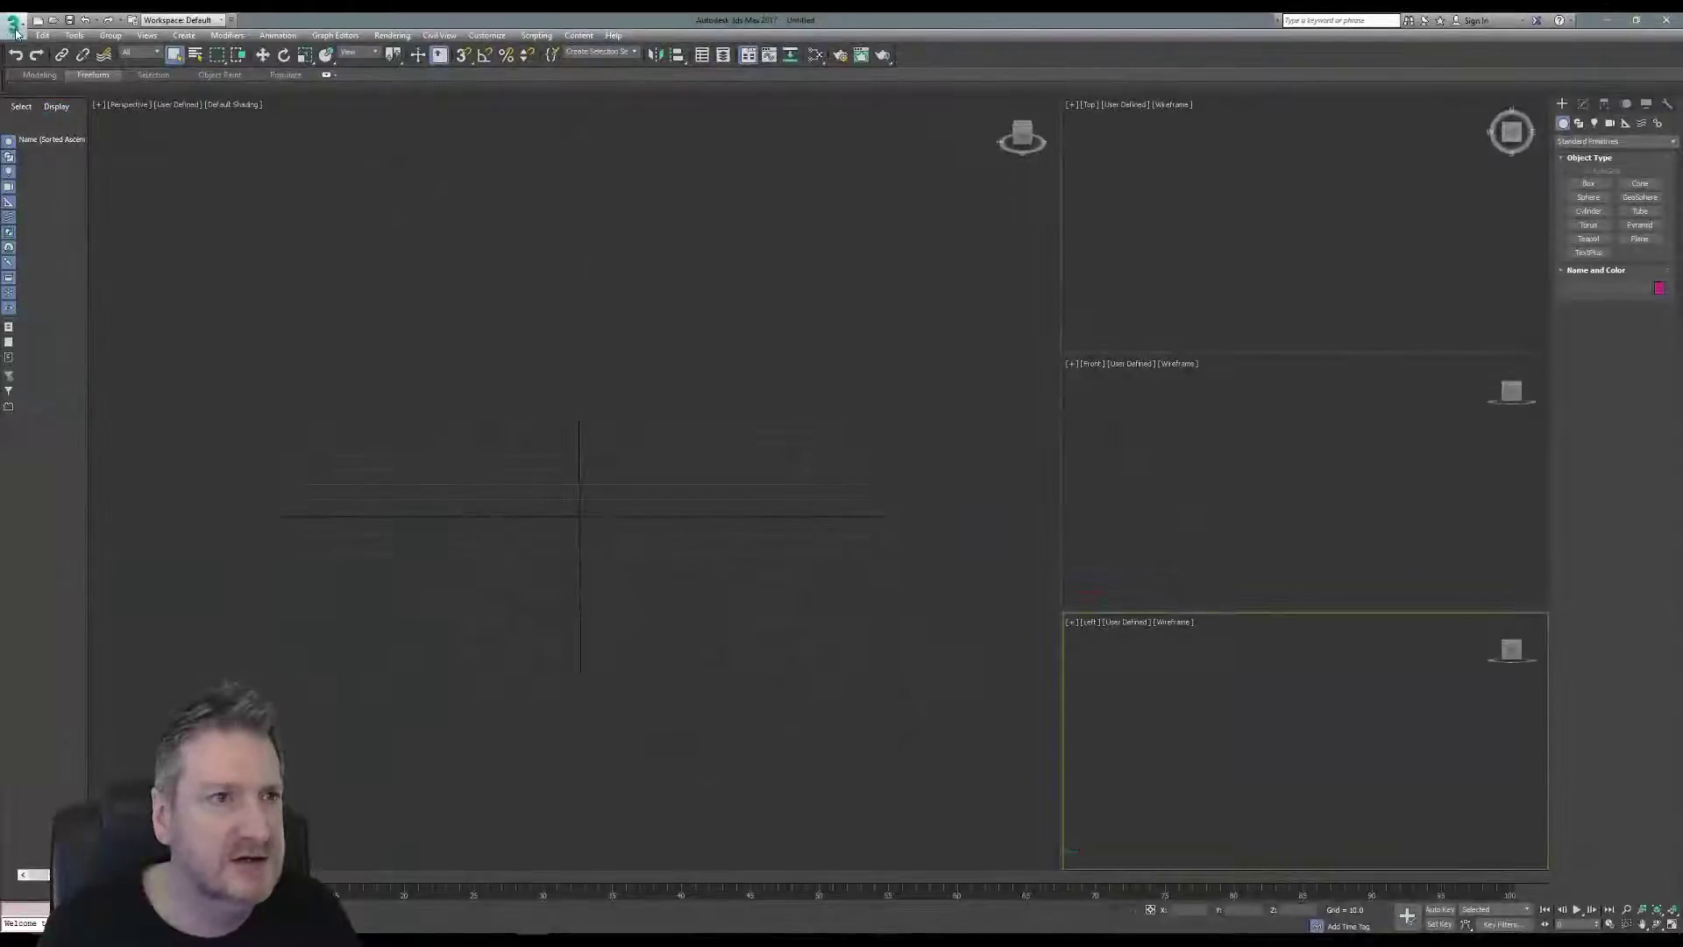
Open the Garden_Terrace scene file.
click(14, 20)
click(155, 96)
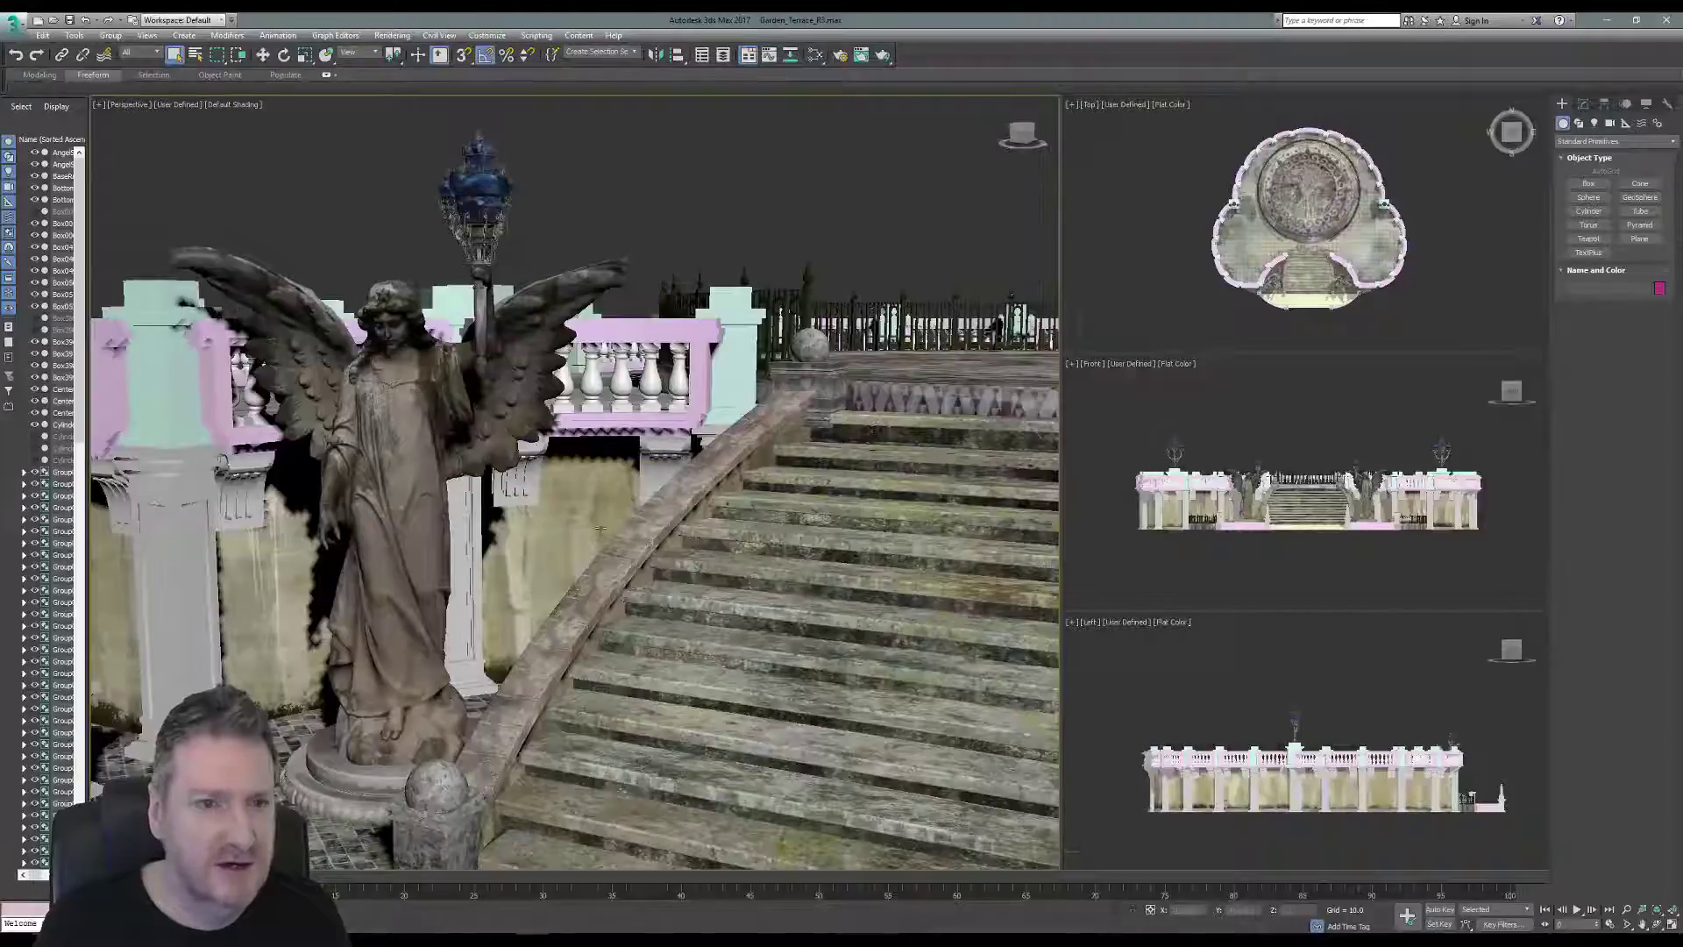
Select the base runner strip that follows the foot of the terrace's curved wall.
click(497, 536)
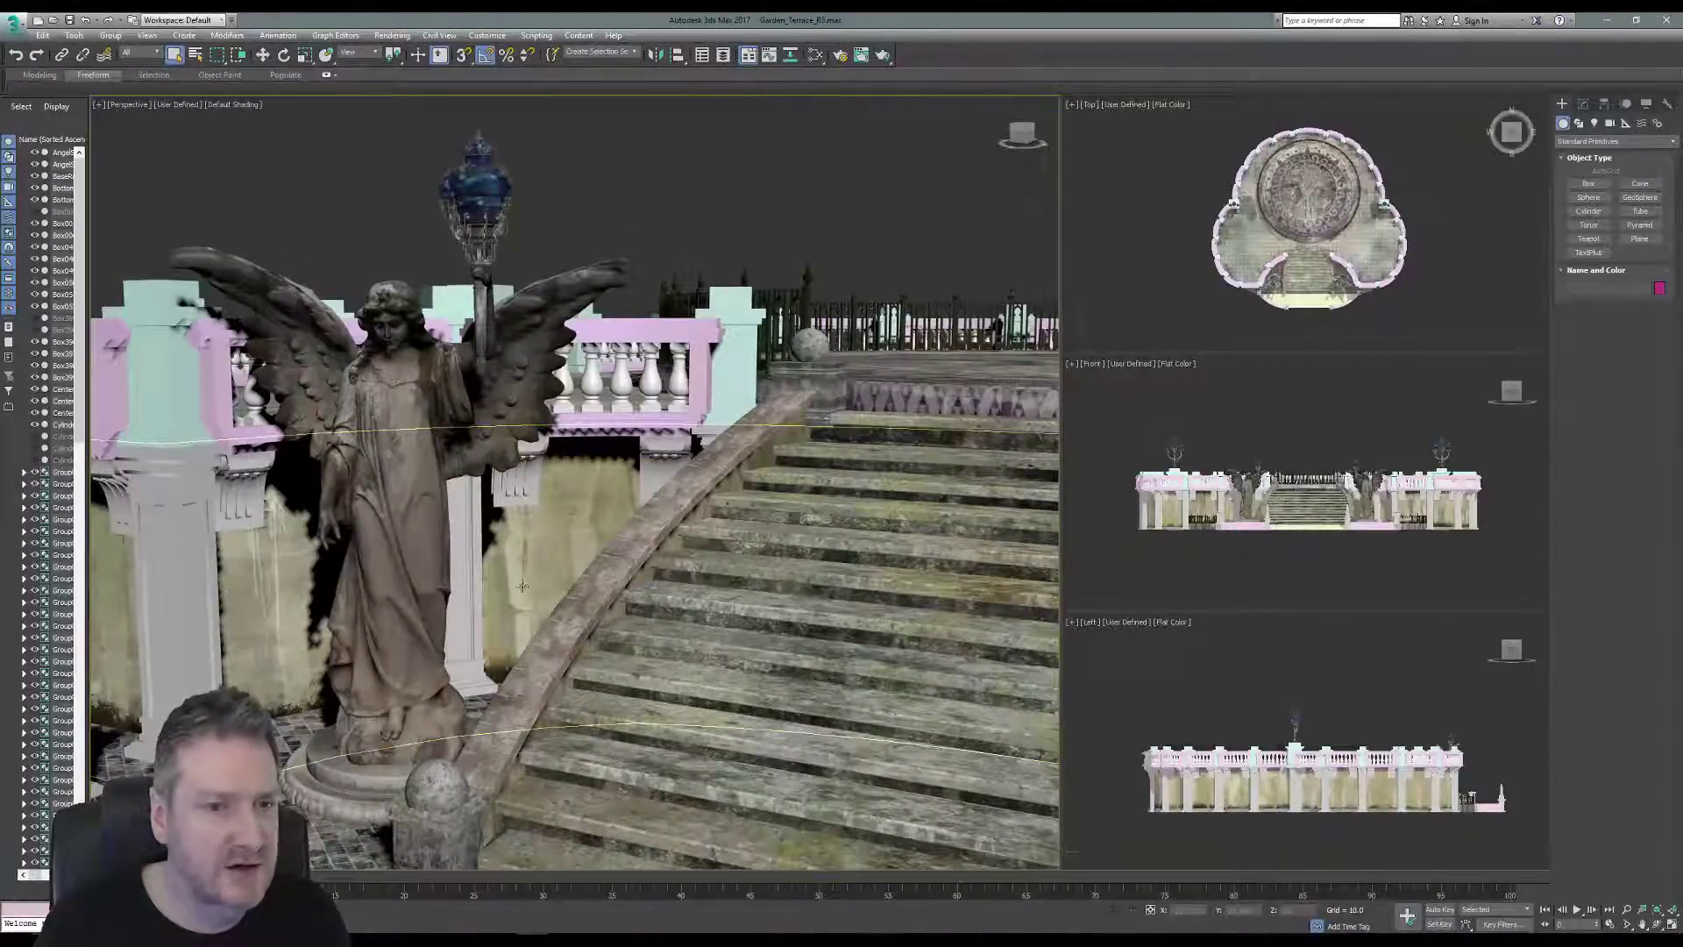
click(605, 594)
mouse_move(656, 464)
alt+middle_down()
mouse_move(544, 473)
mouse_move(624, 491)
mouse_move(561, 510)
alt+middle_up()
scroll(613, 507, down, 2)
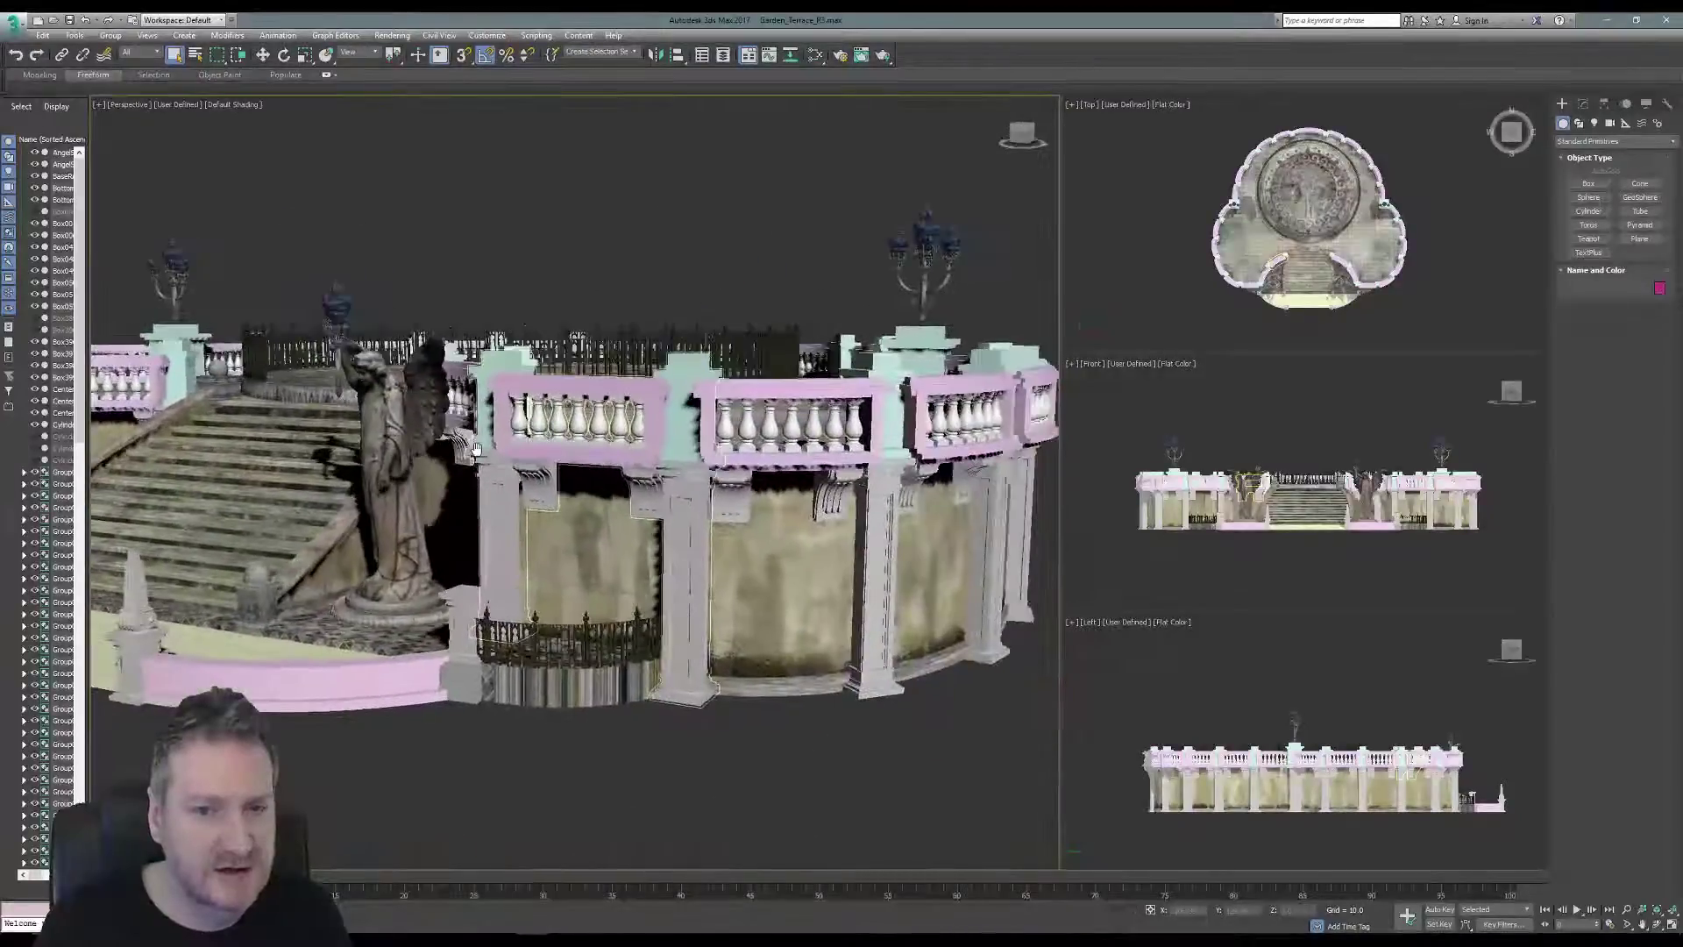
click(767, 693)
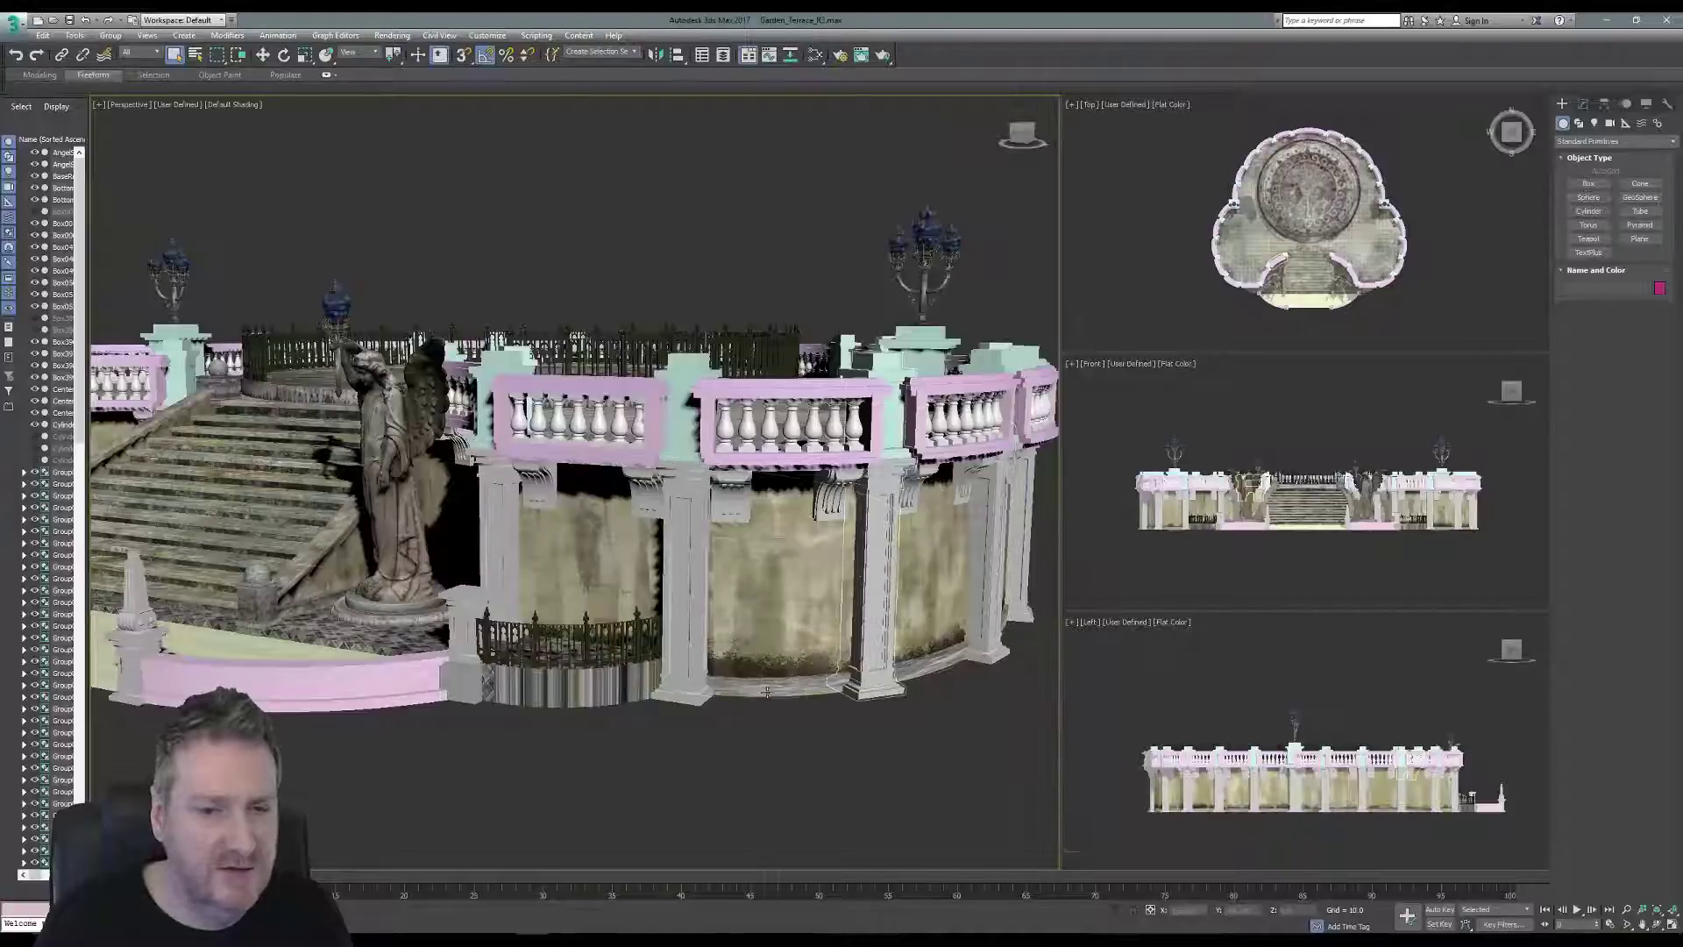
click(932, 665)
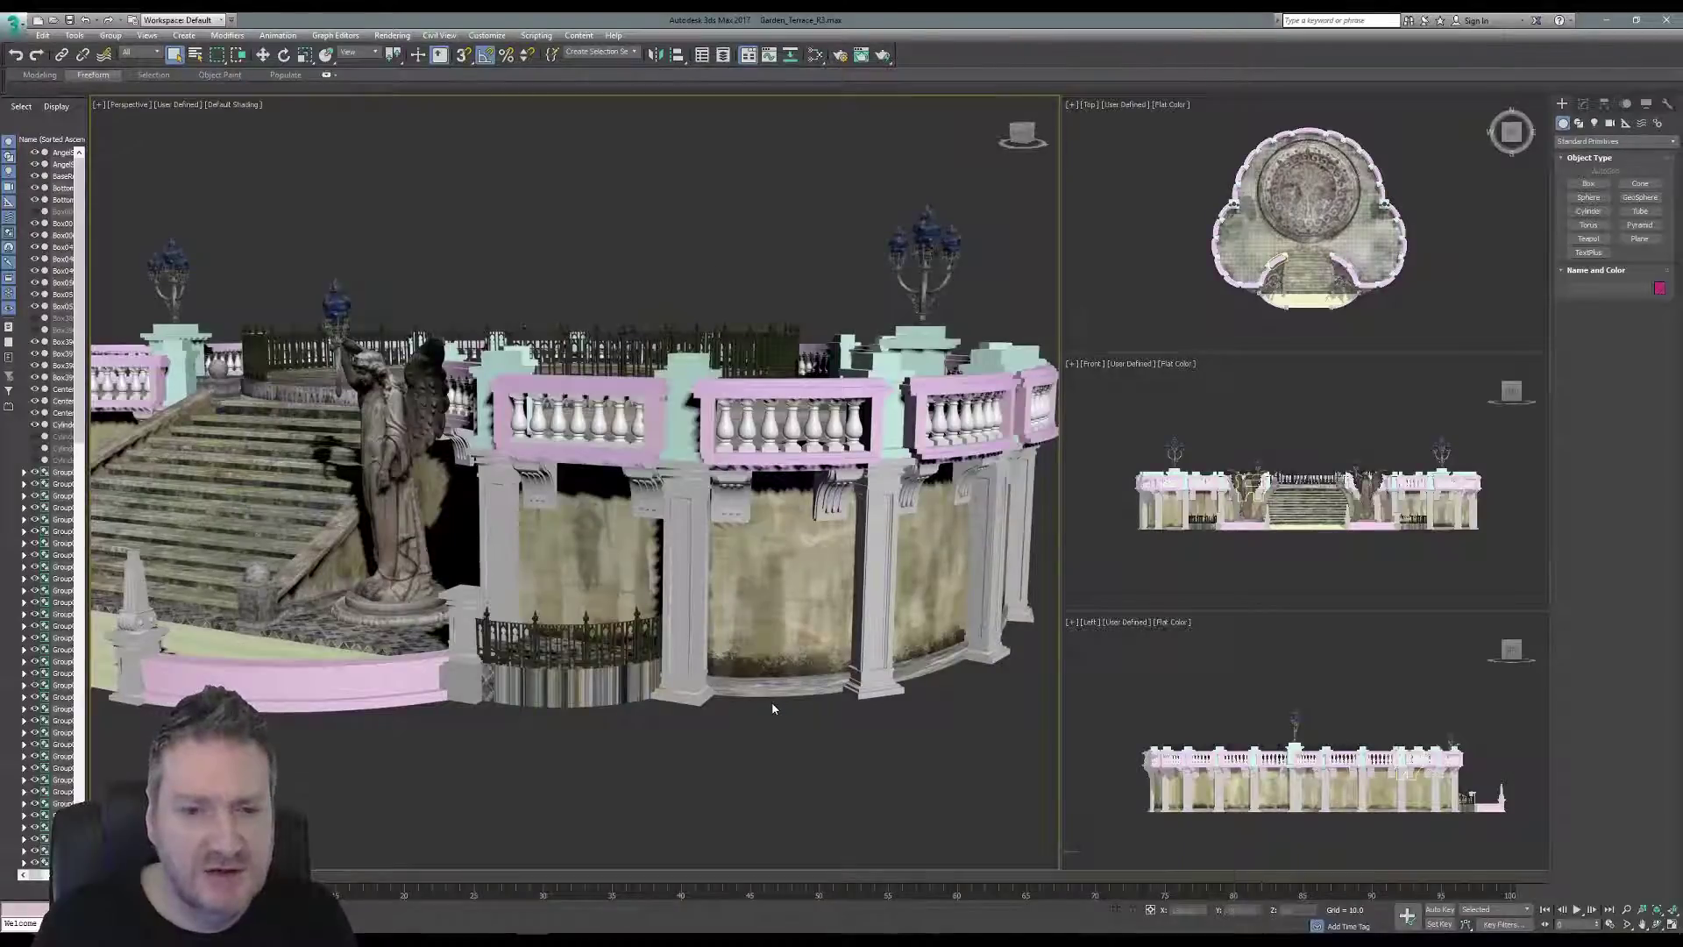
click(792, 693)
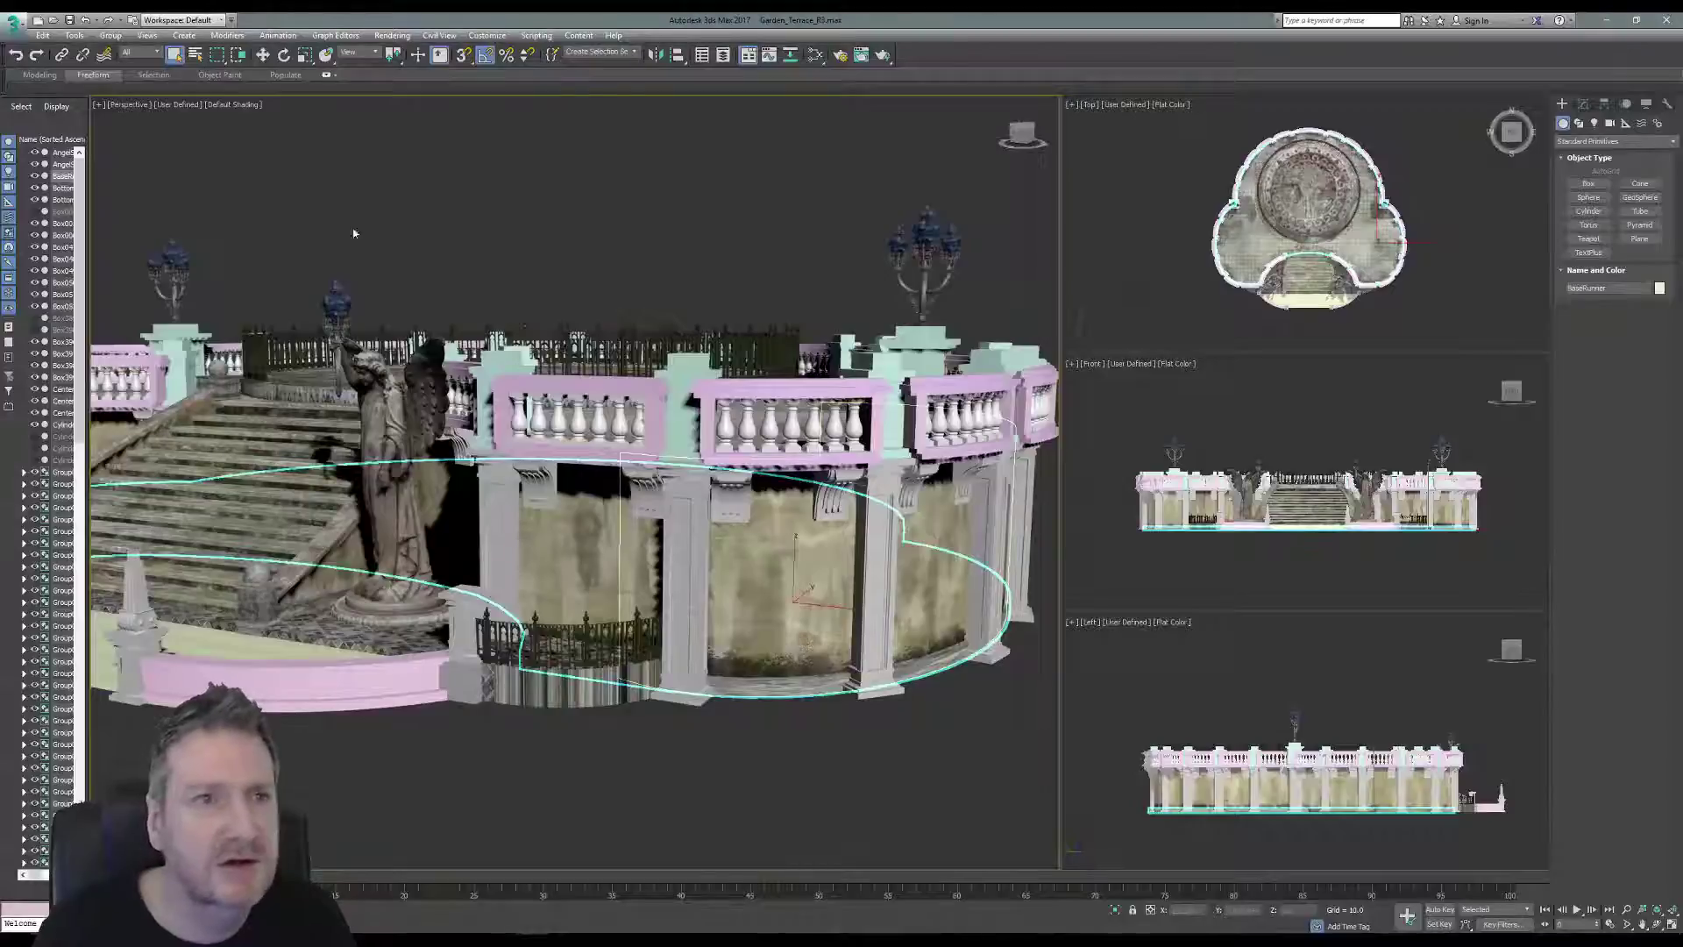
Try scaling the base runner by setting its X scale to 100, and undo the change.
click(304, 56)
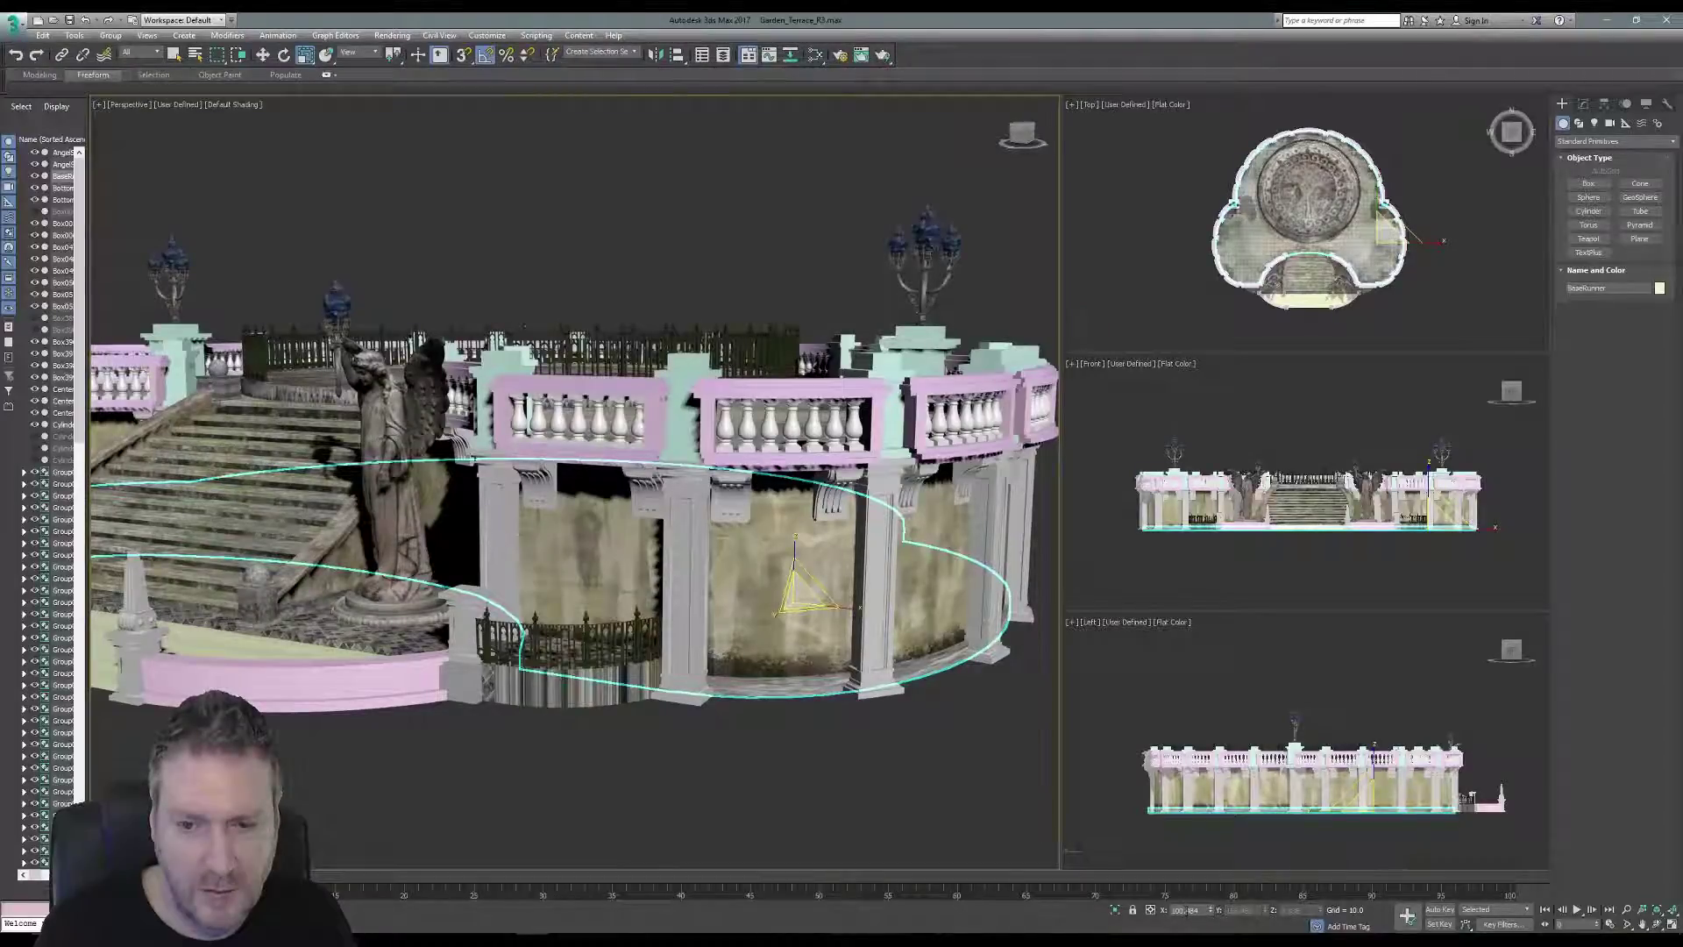
click(1132, 911)
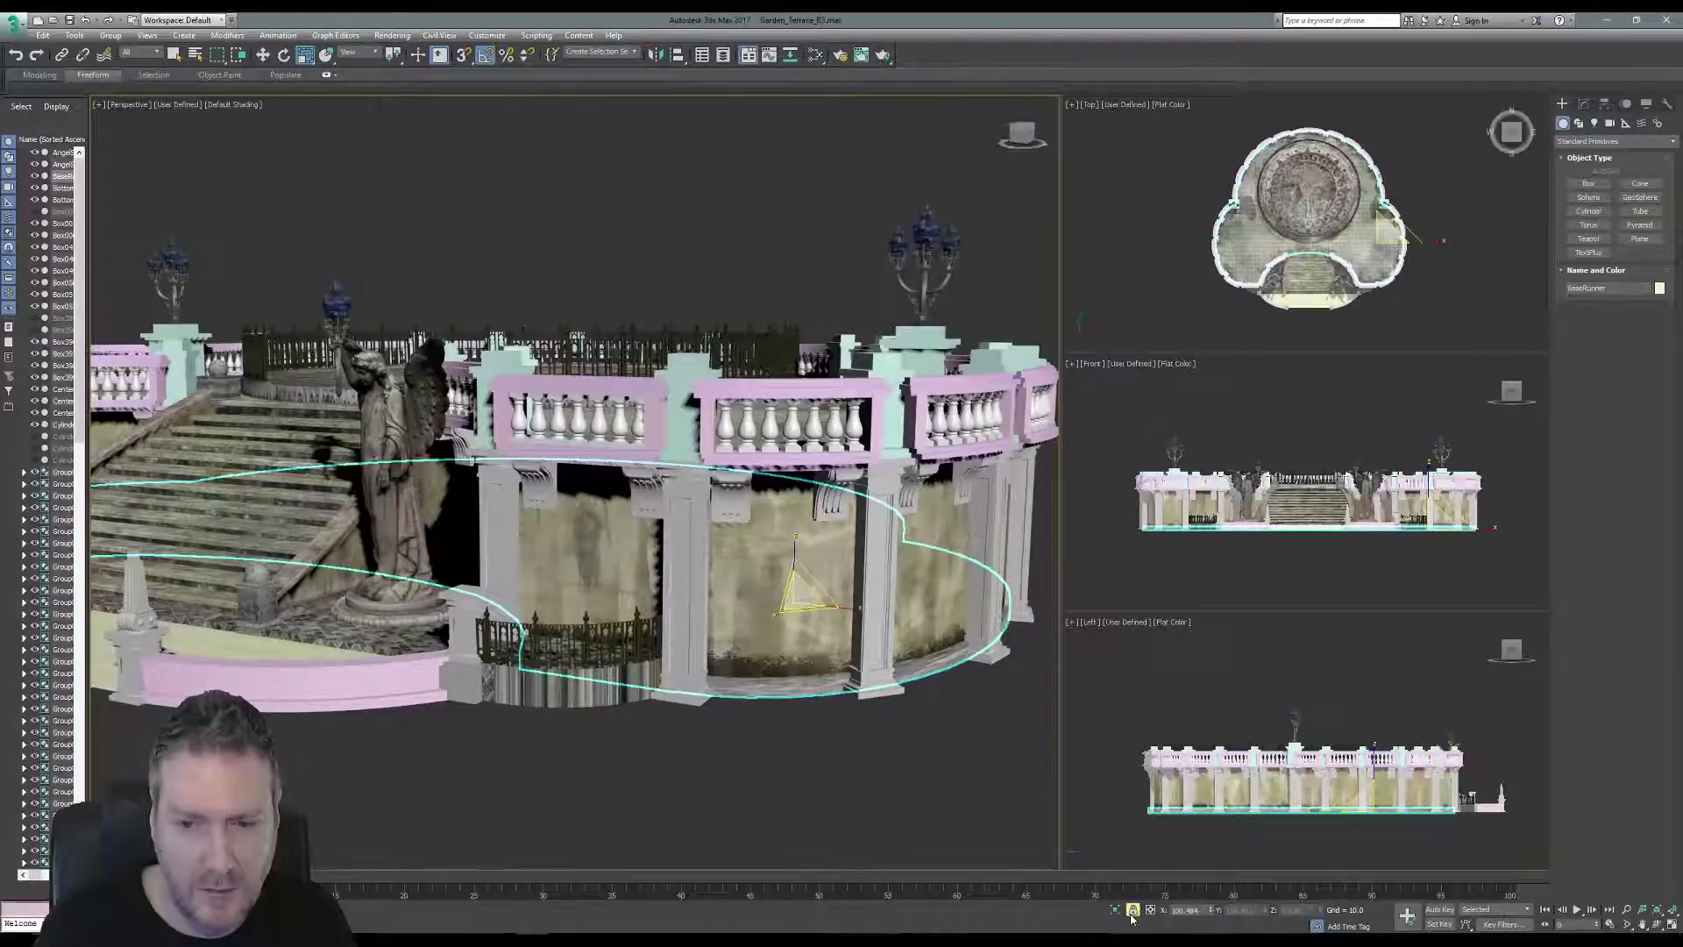
click(1132, 911)
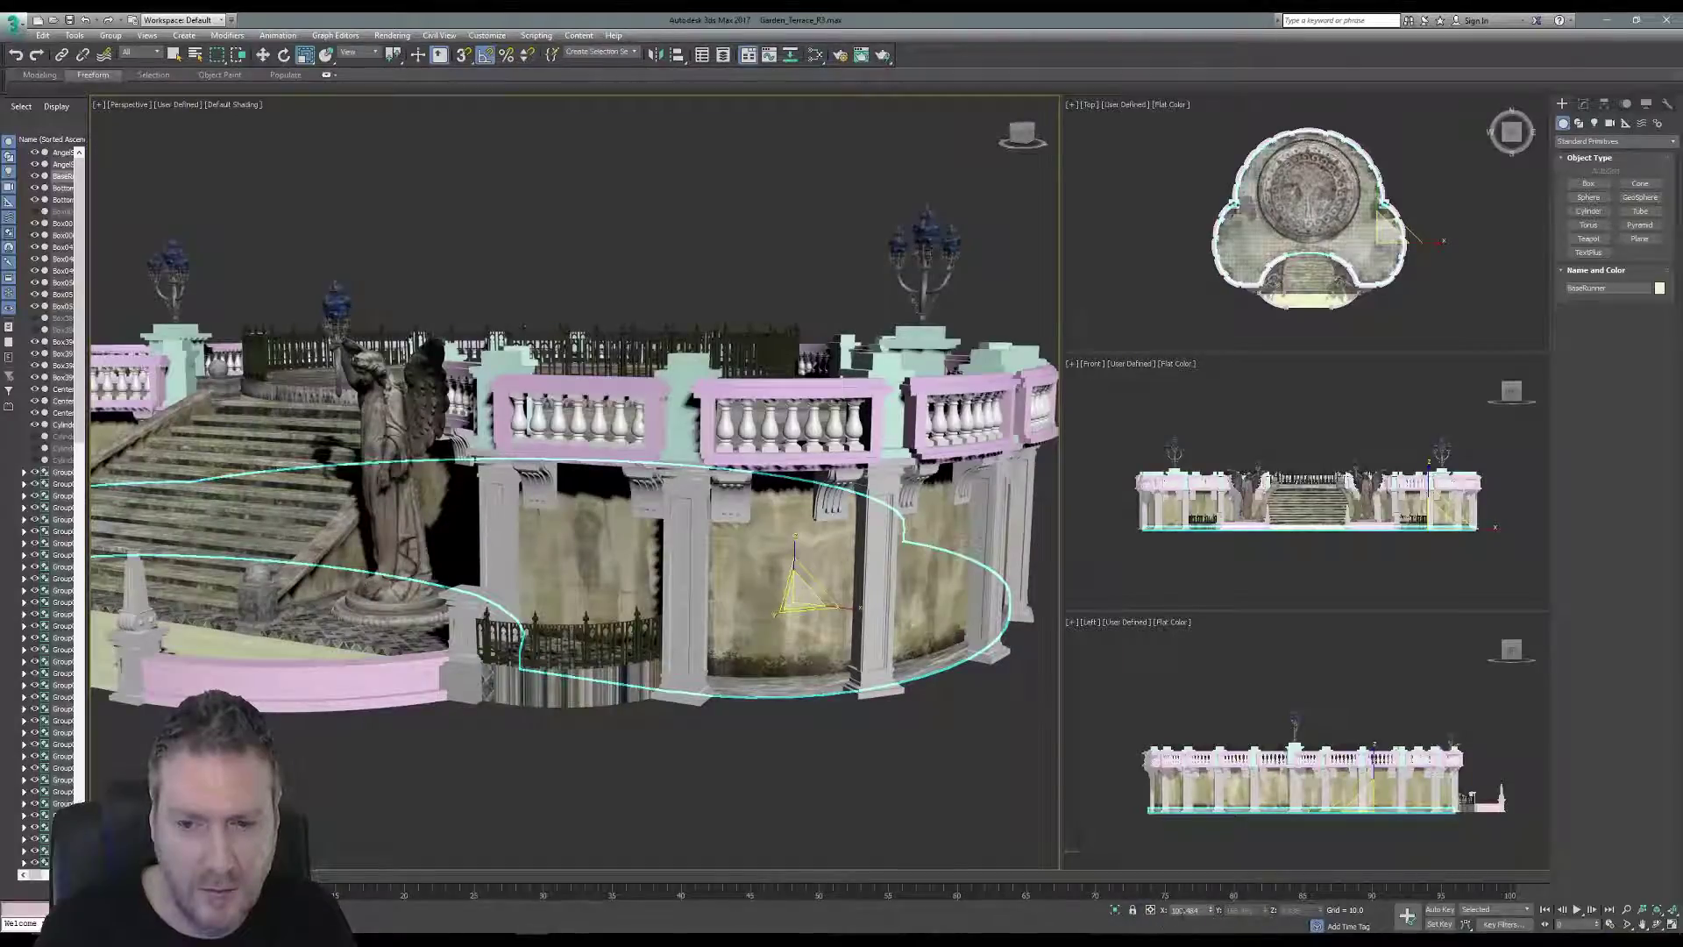
double_click(1188, 910)
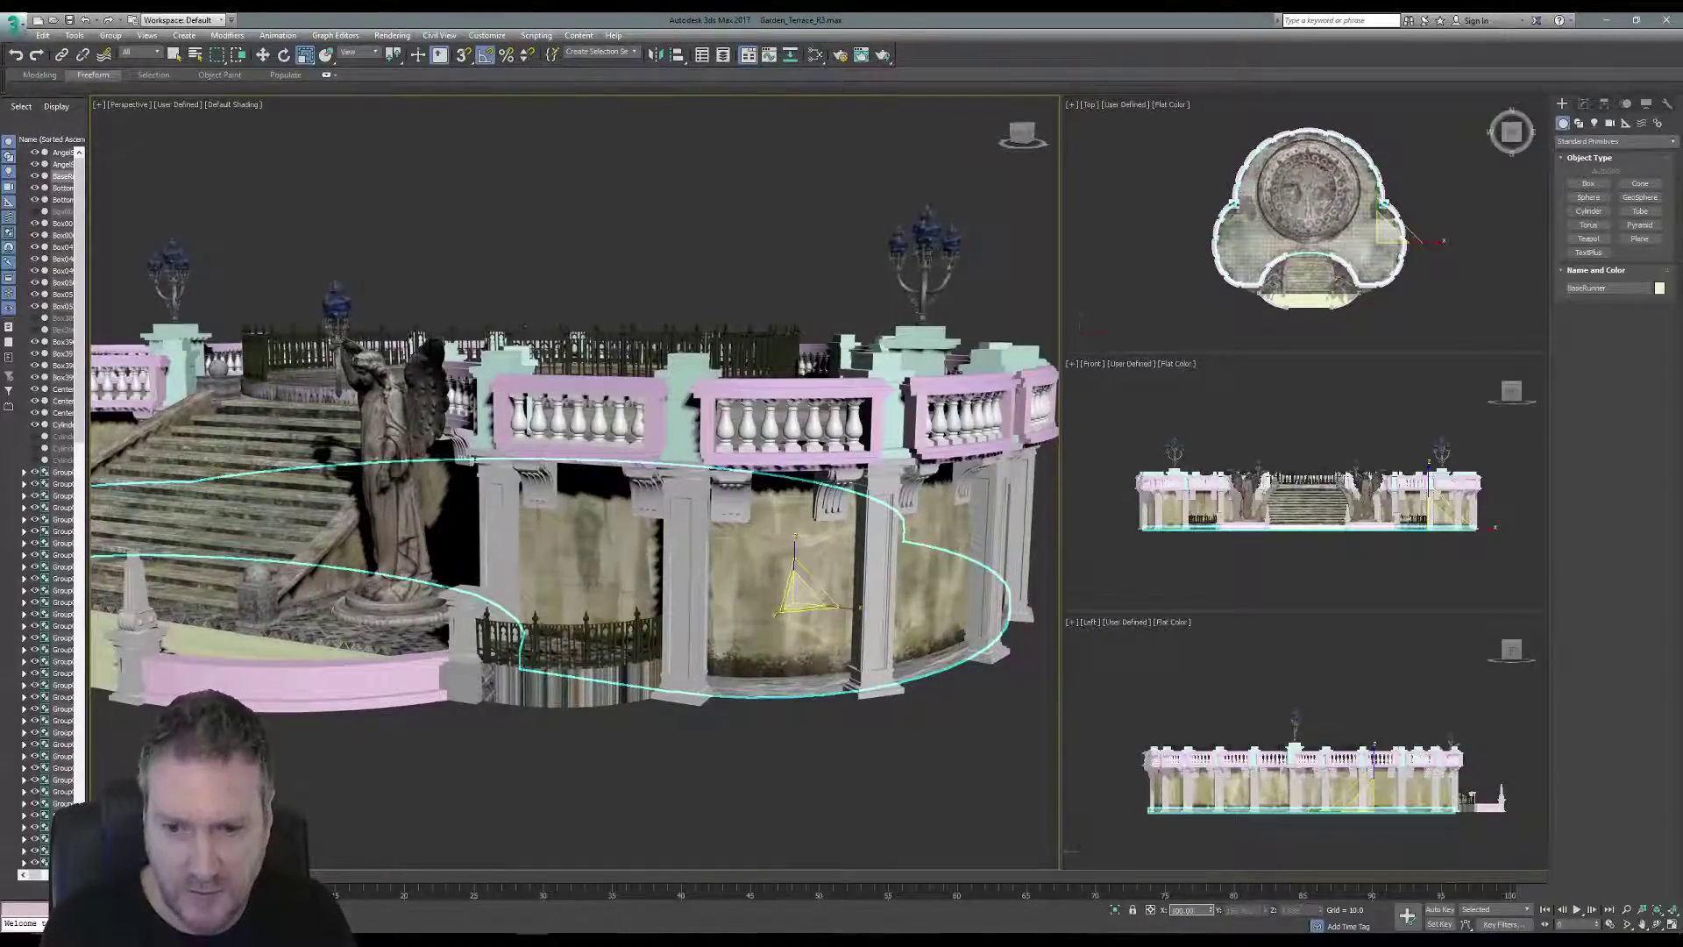
key(Return)
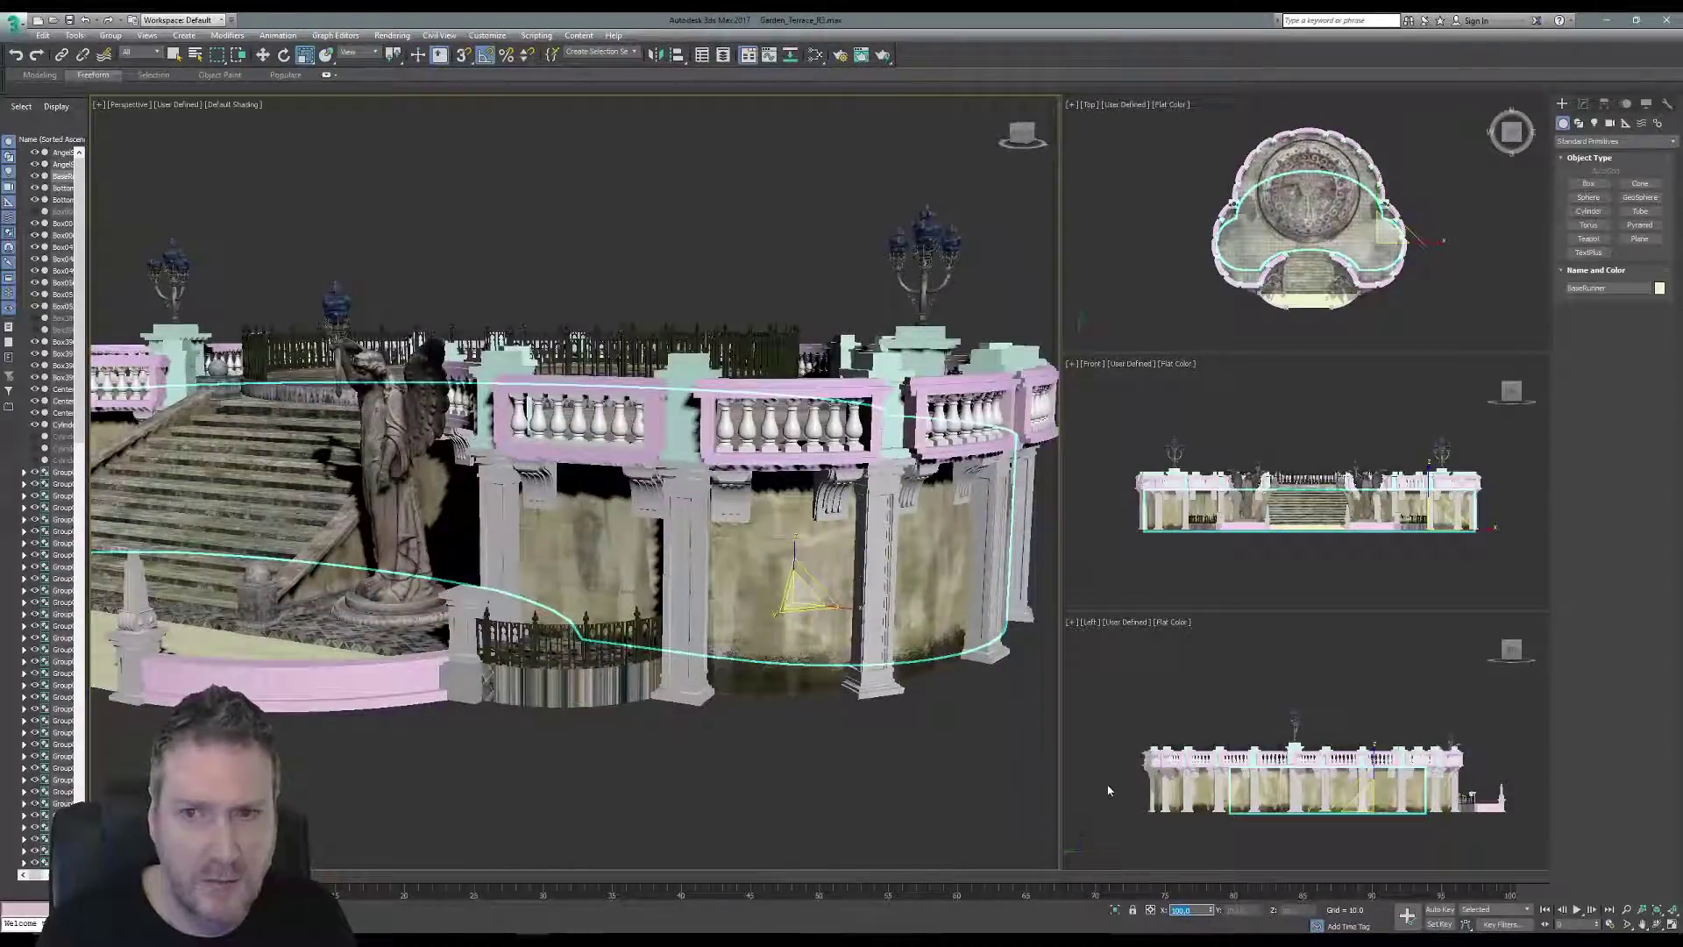
click(16, 55)
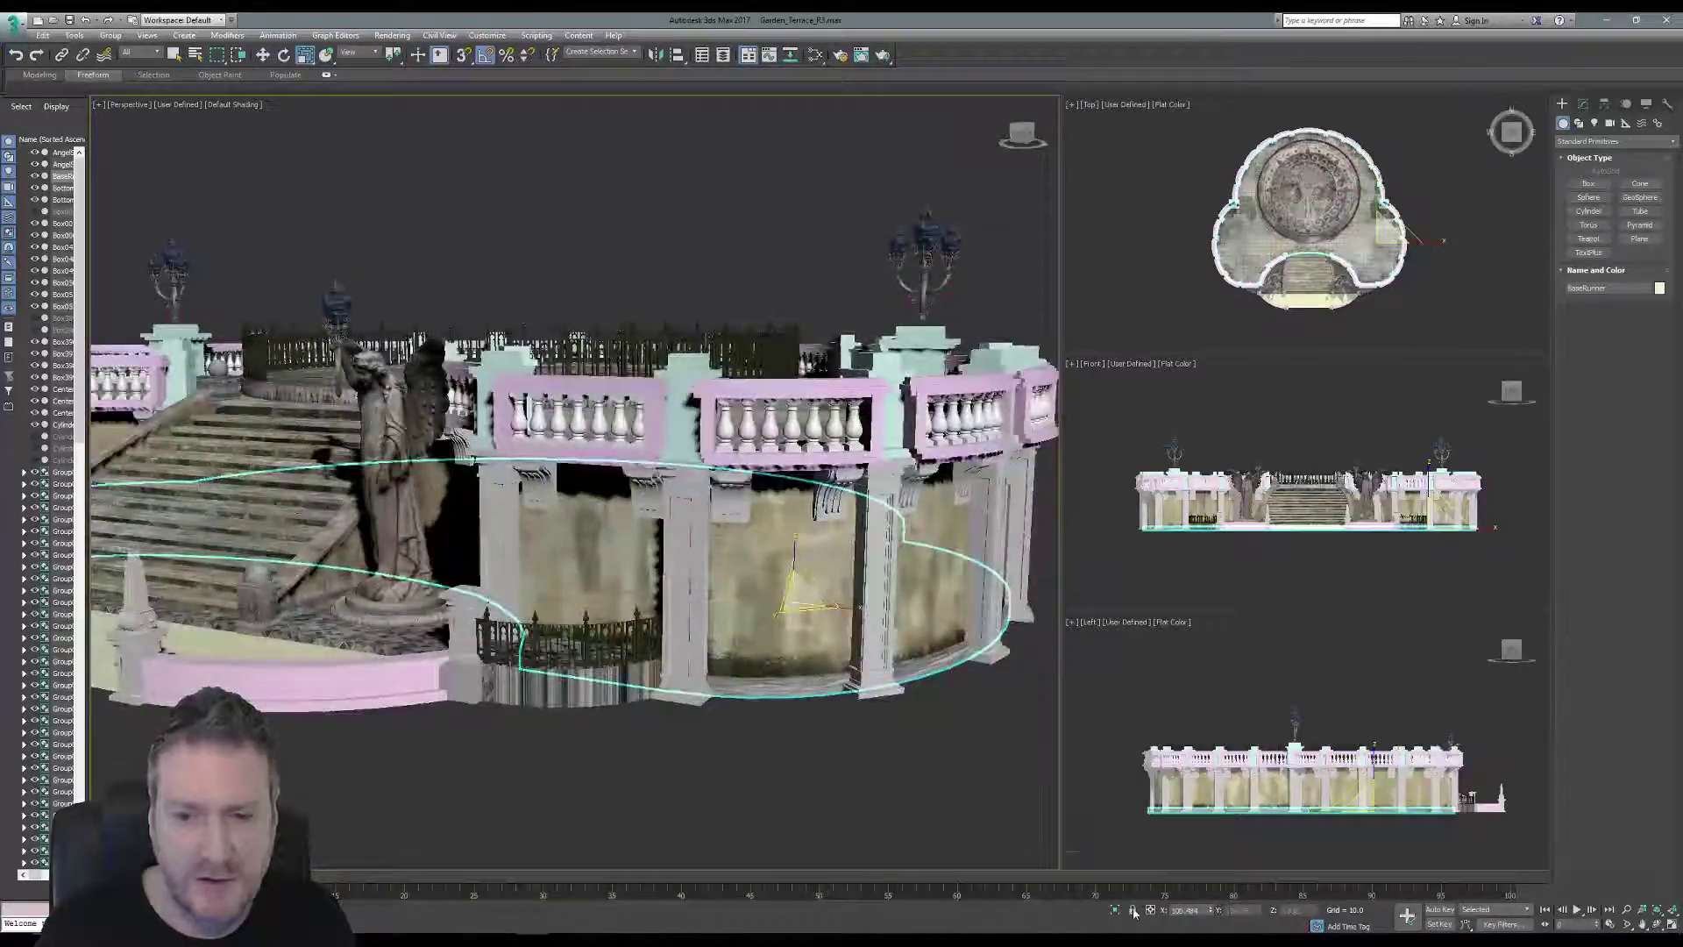
Lock the selection, retry an X scale of 100 on the base runner, and undo the scaling.
click(1132, 910)
click(1190, 910)
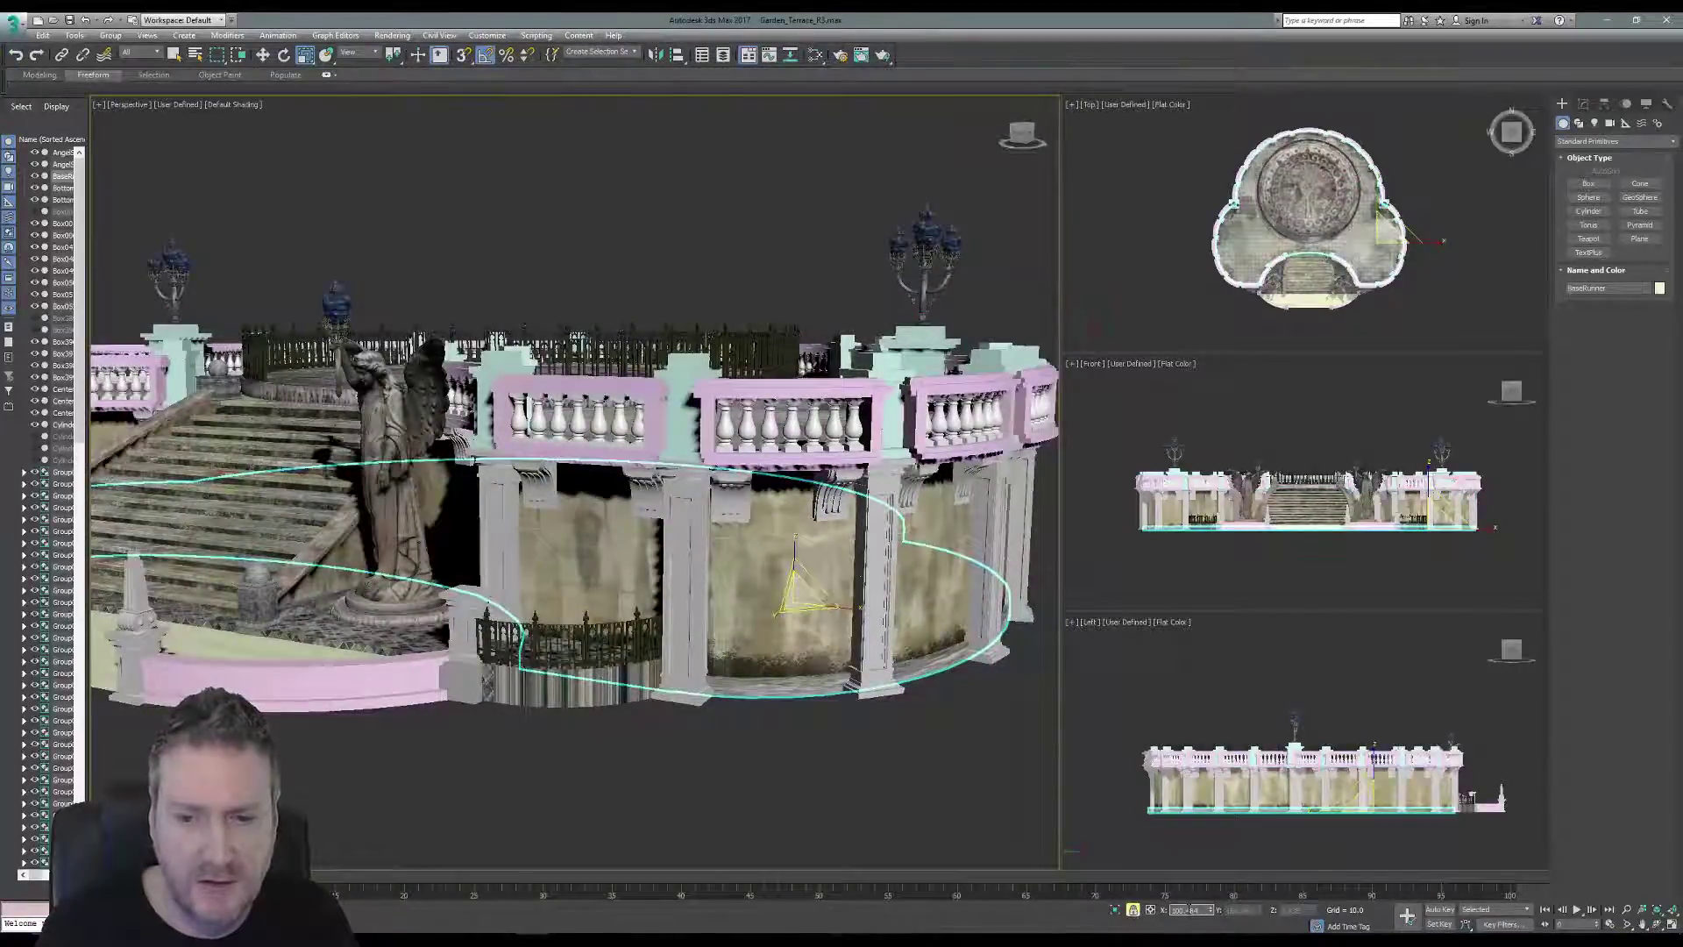
double_click(1190, 910)
text(100)
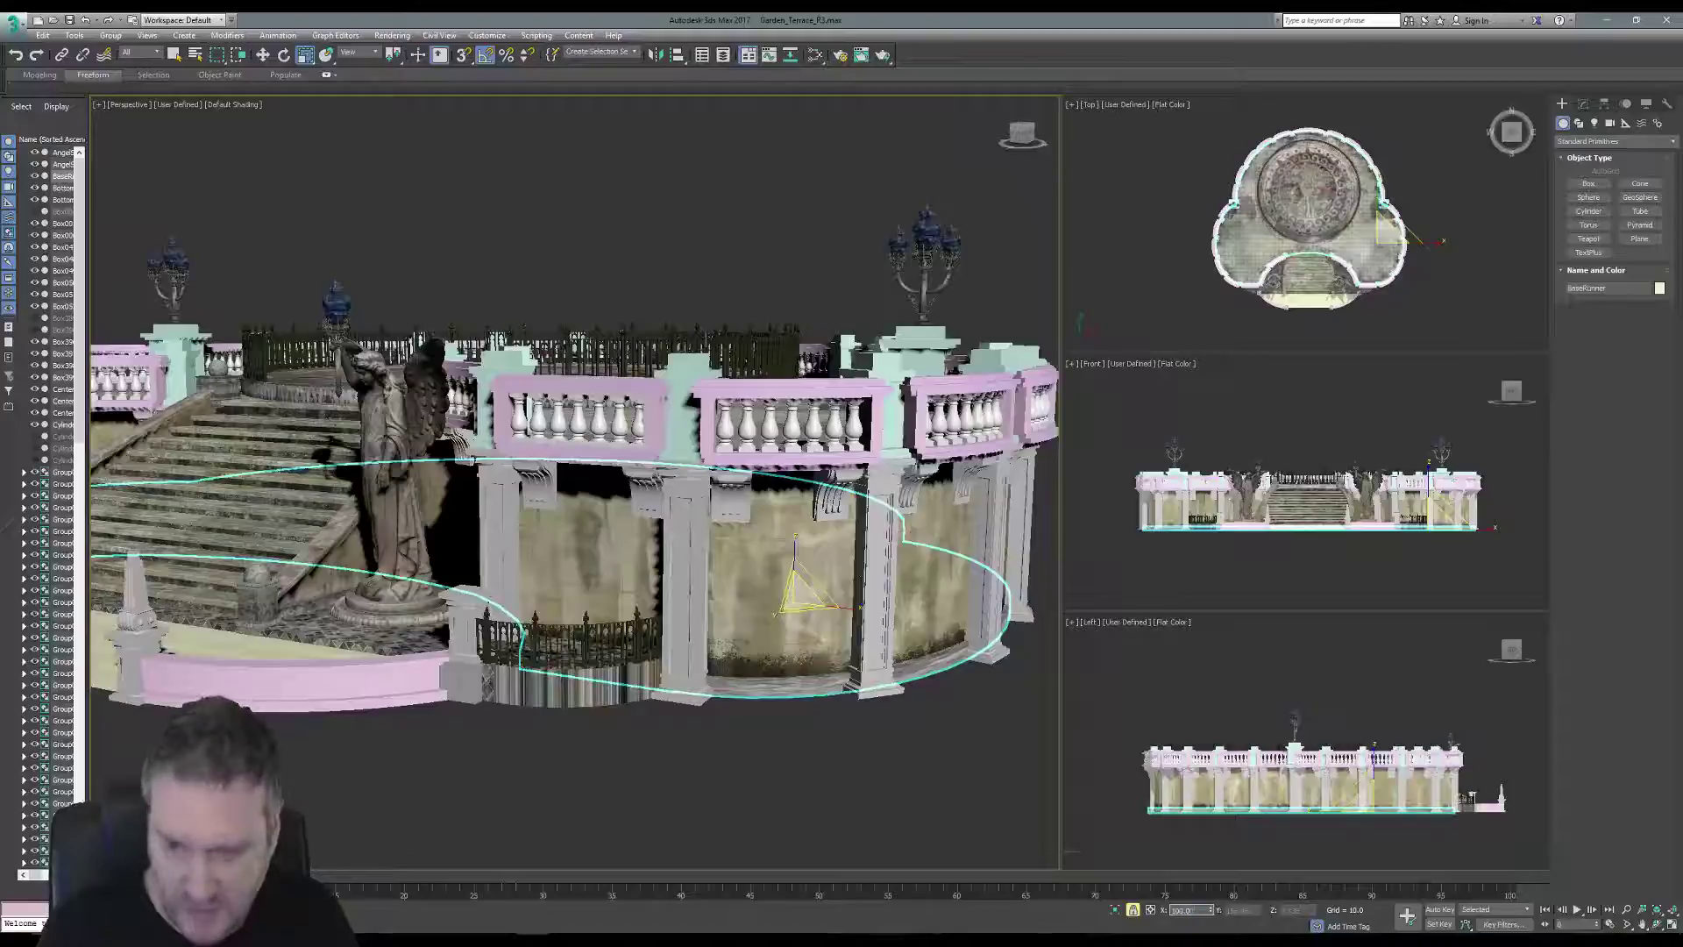
key(Return)
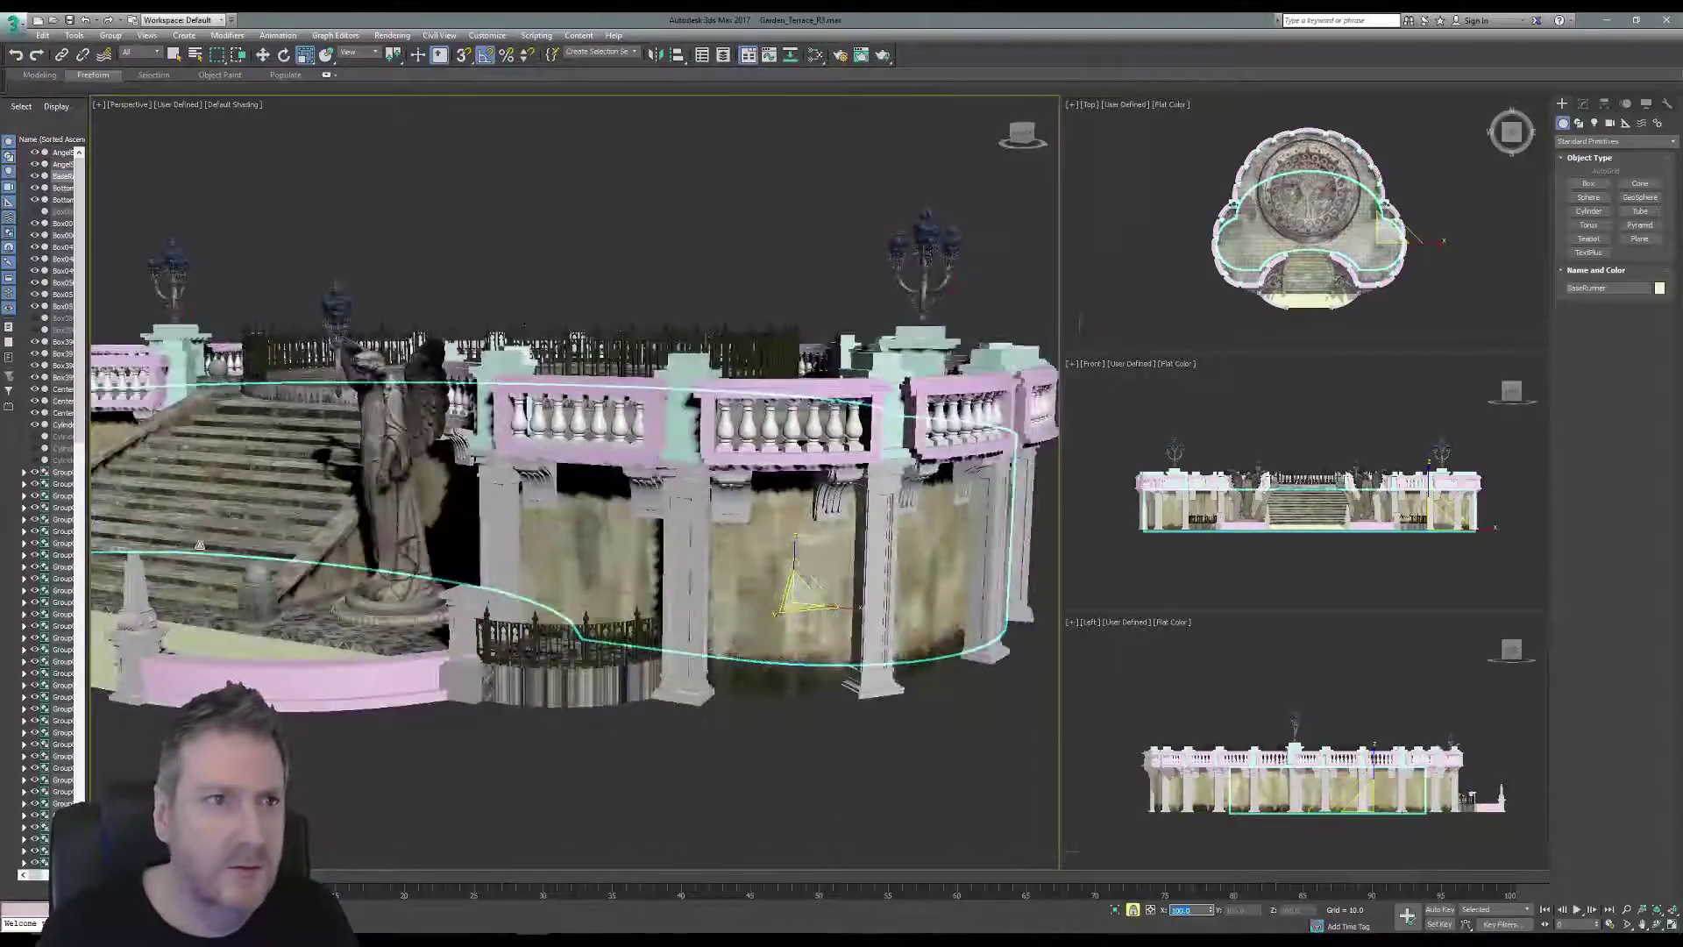
key(Return)
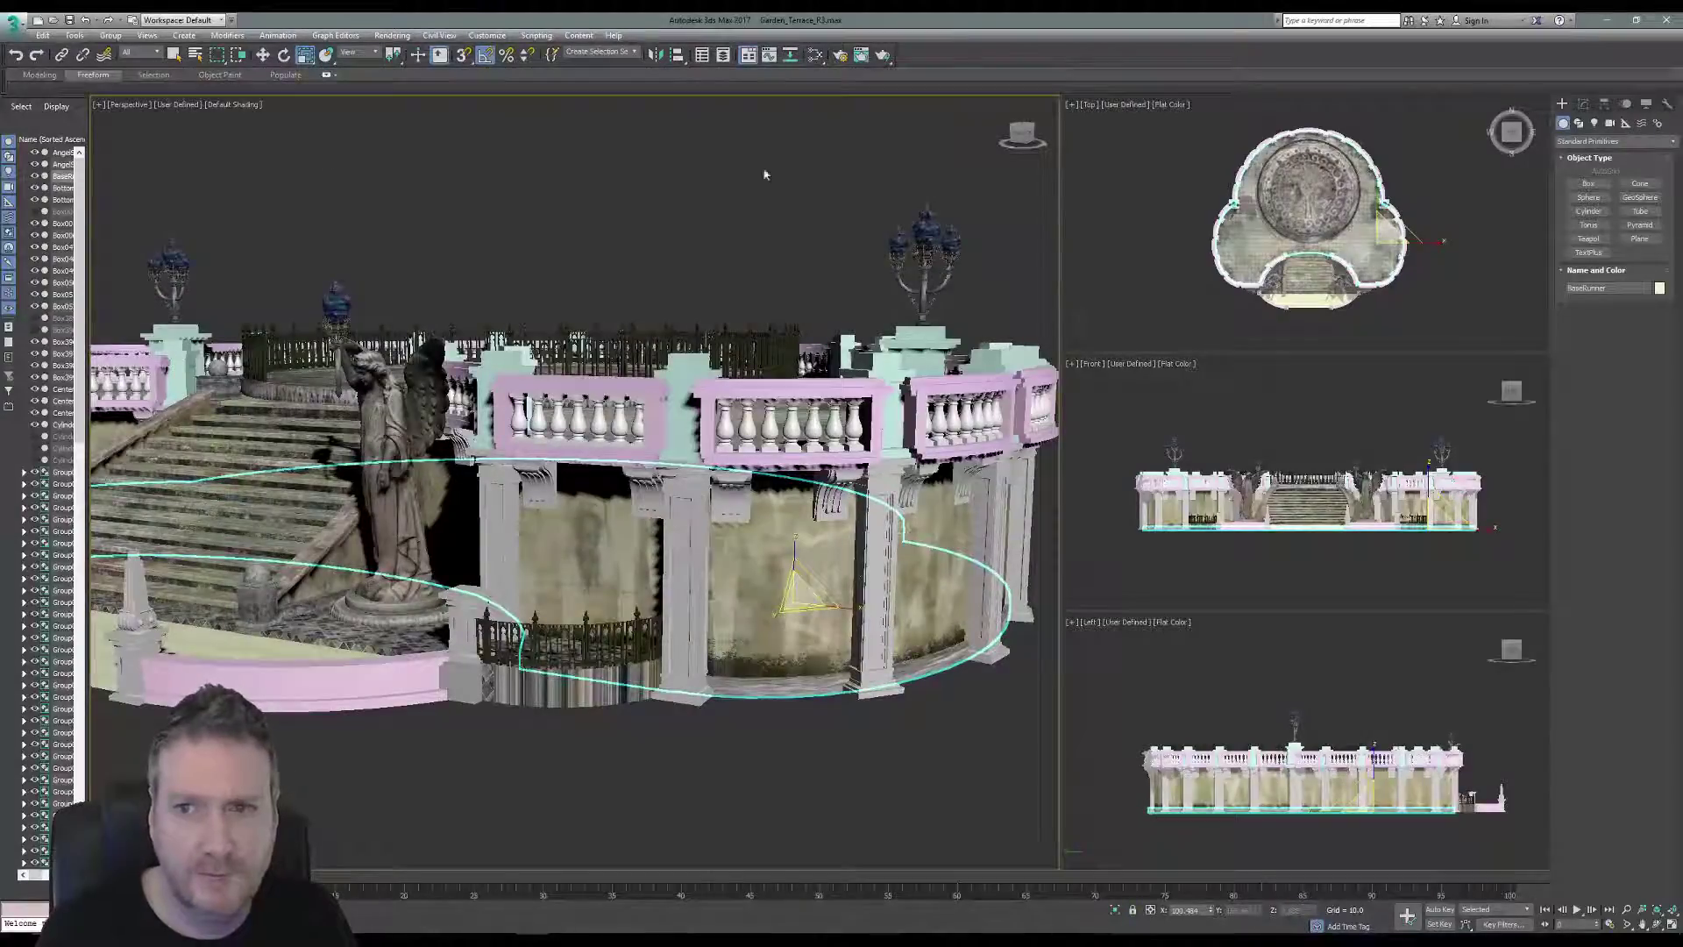
Uniformly scale the base runner down slightly within the plane of the enlarged Top view, and restore the multi-view layout.
click(1409, 226)
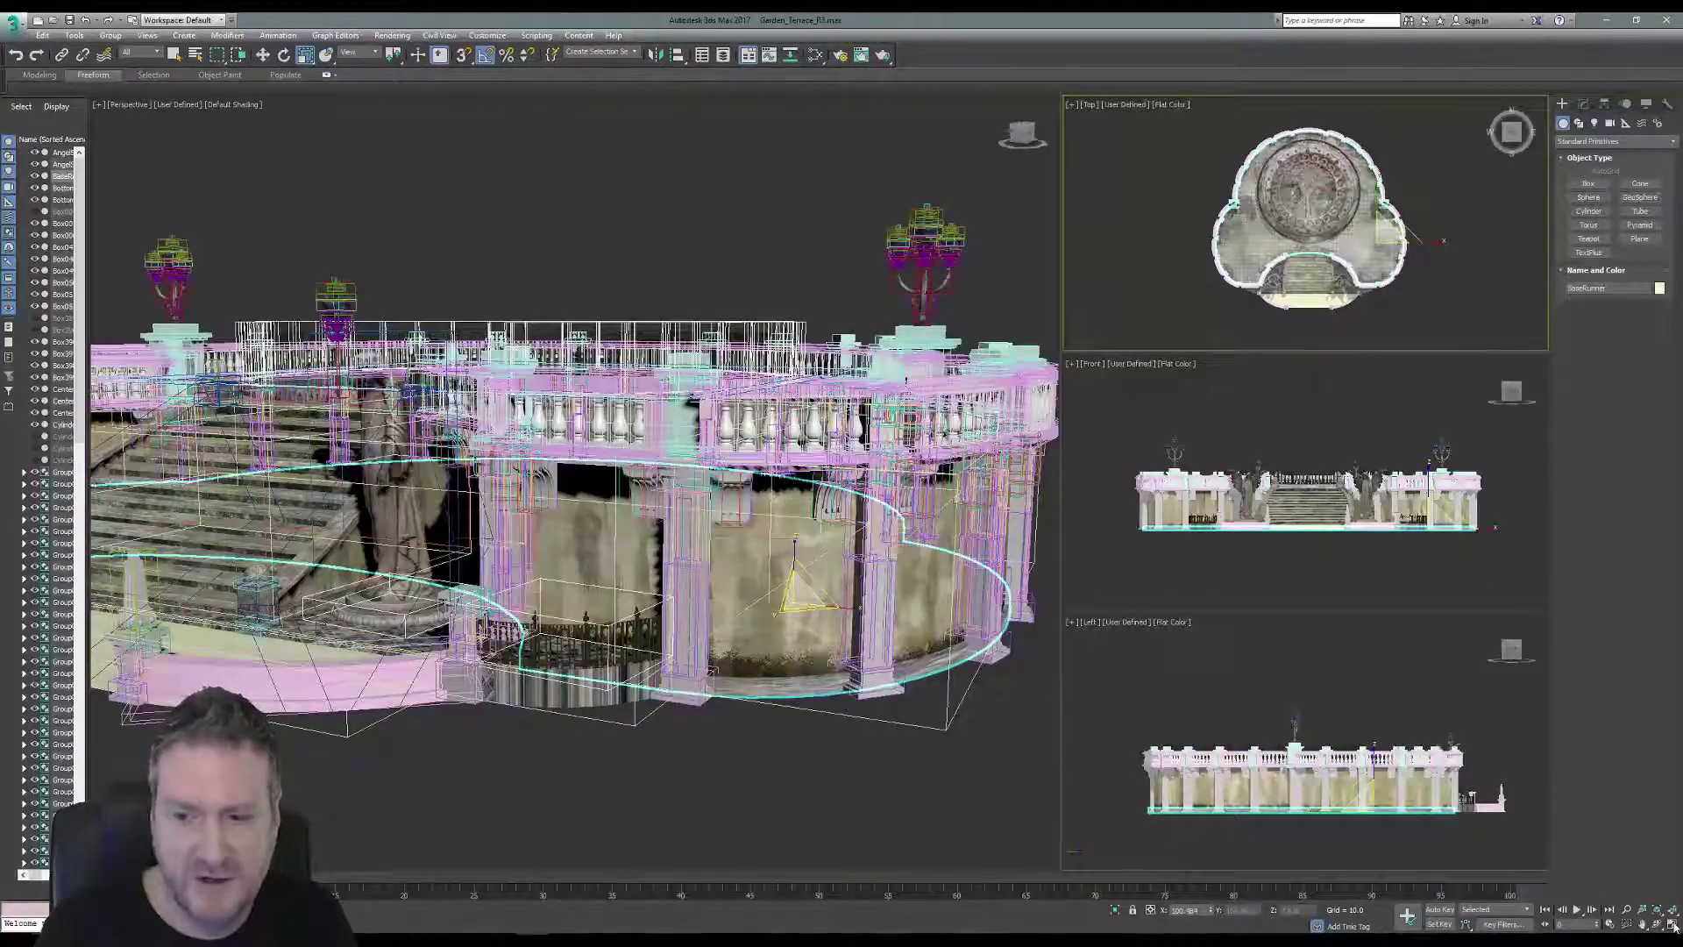
click(1671, 926)
scroll(1169, 434, up, 5)
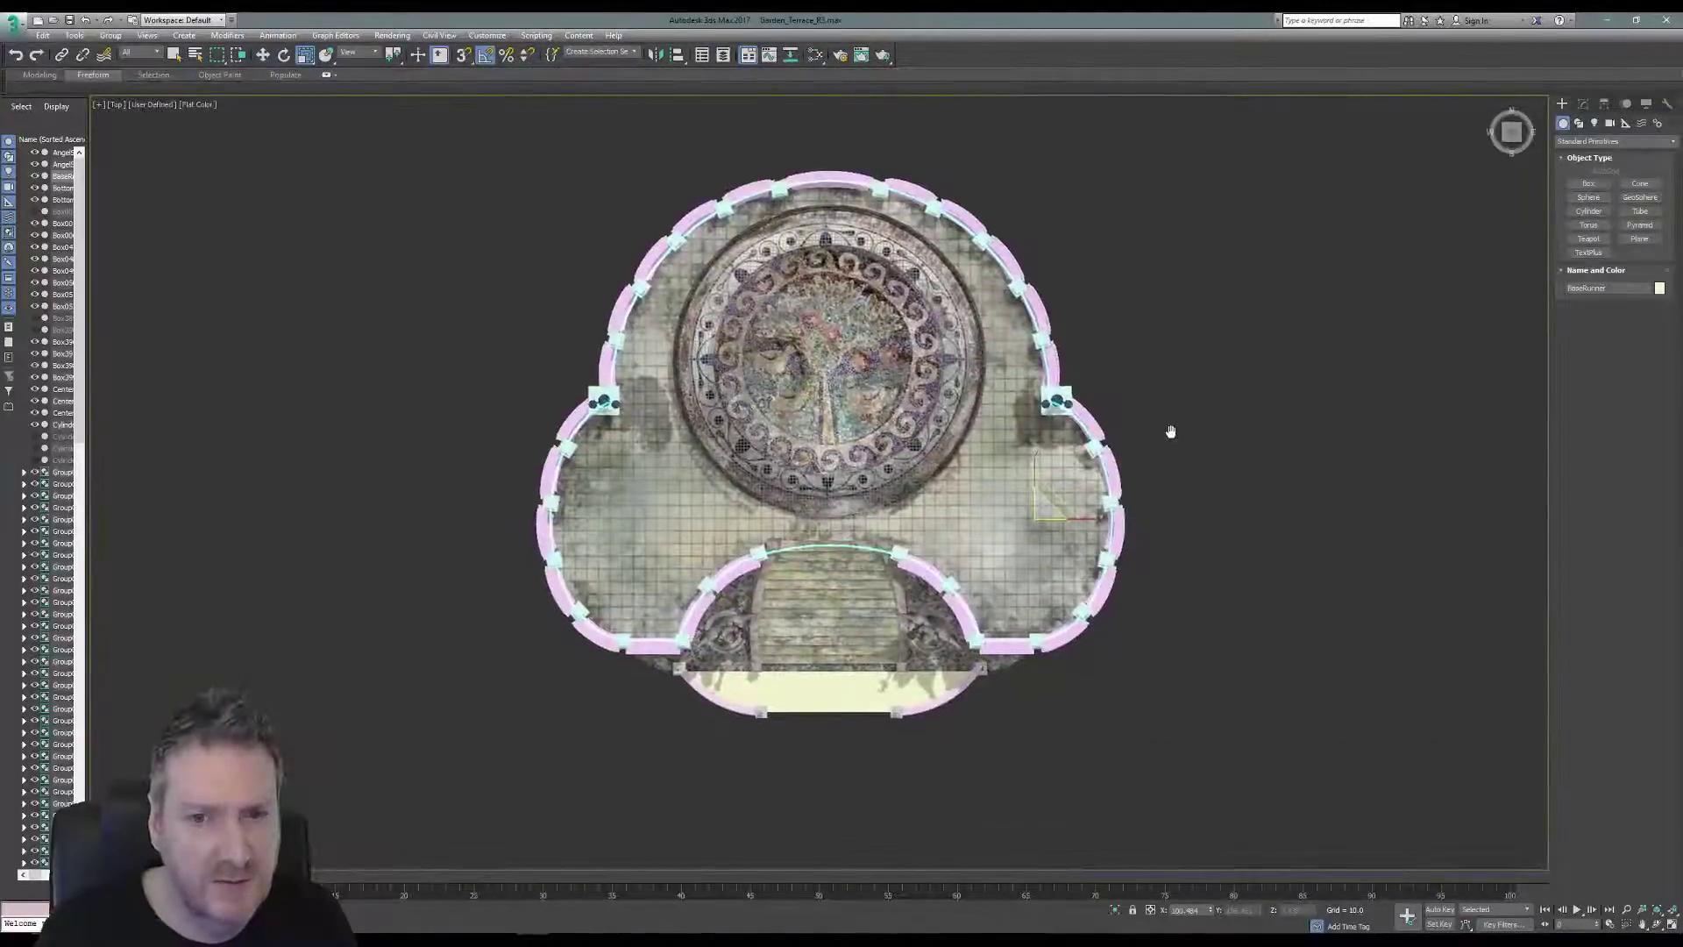
scroll(1057, 546, up, 2)
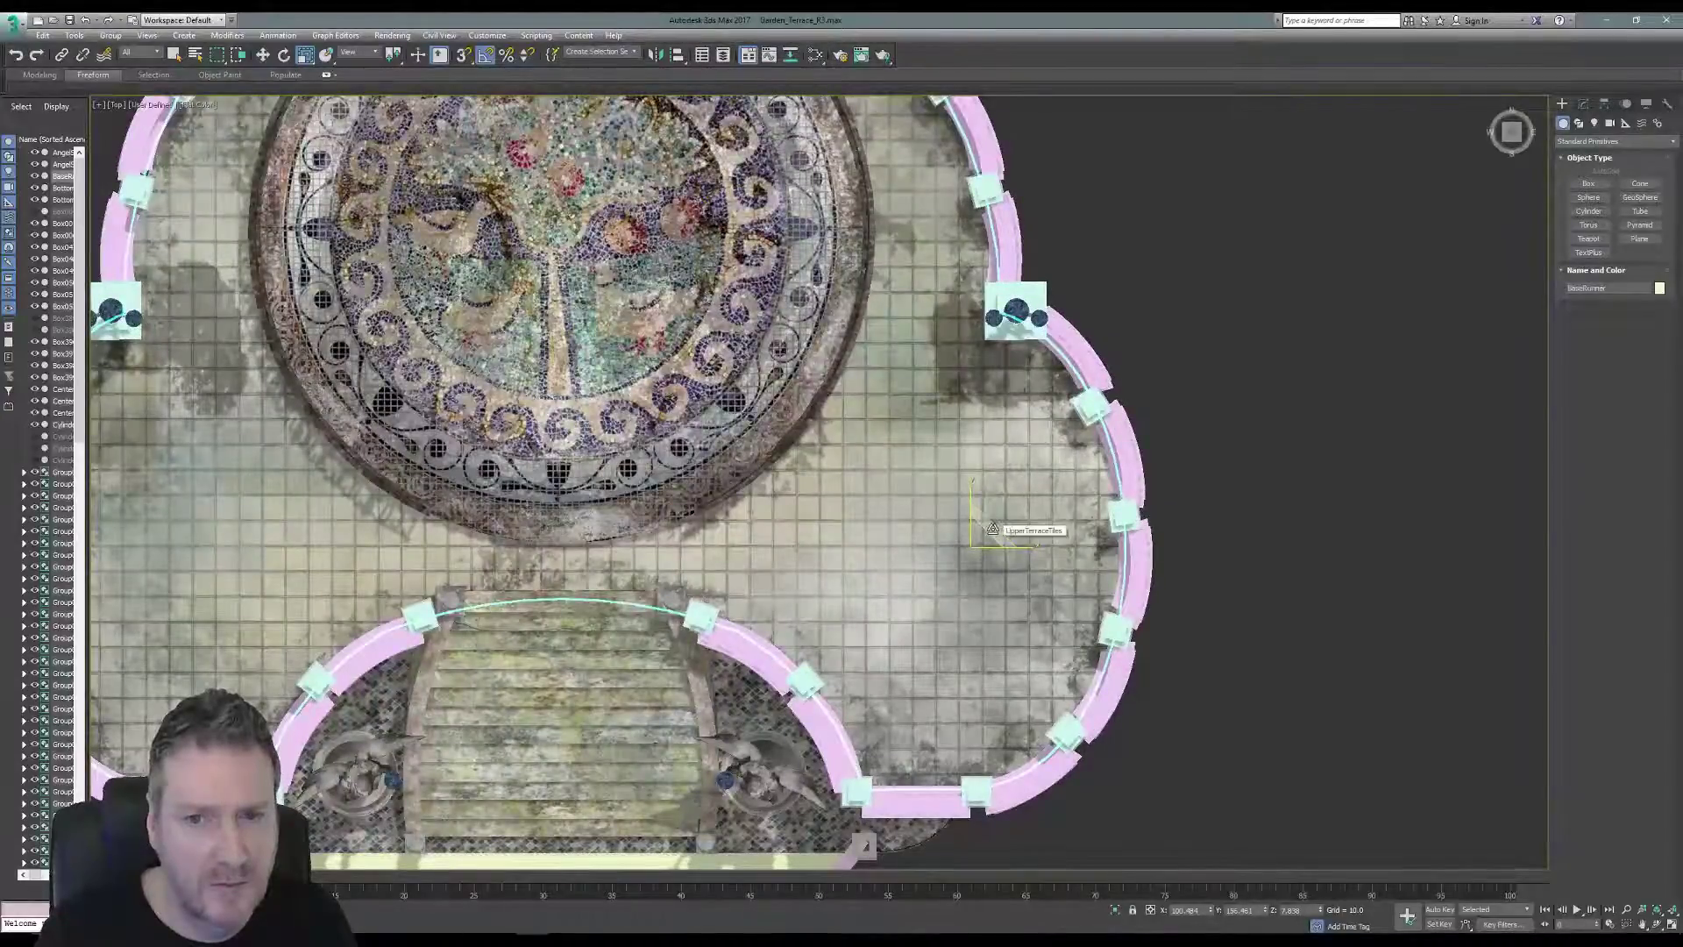
click(993, 528)
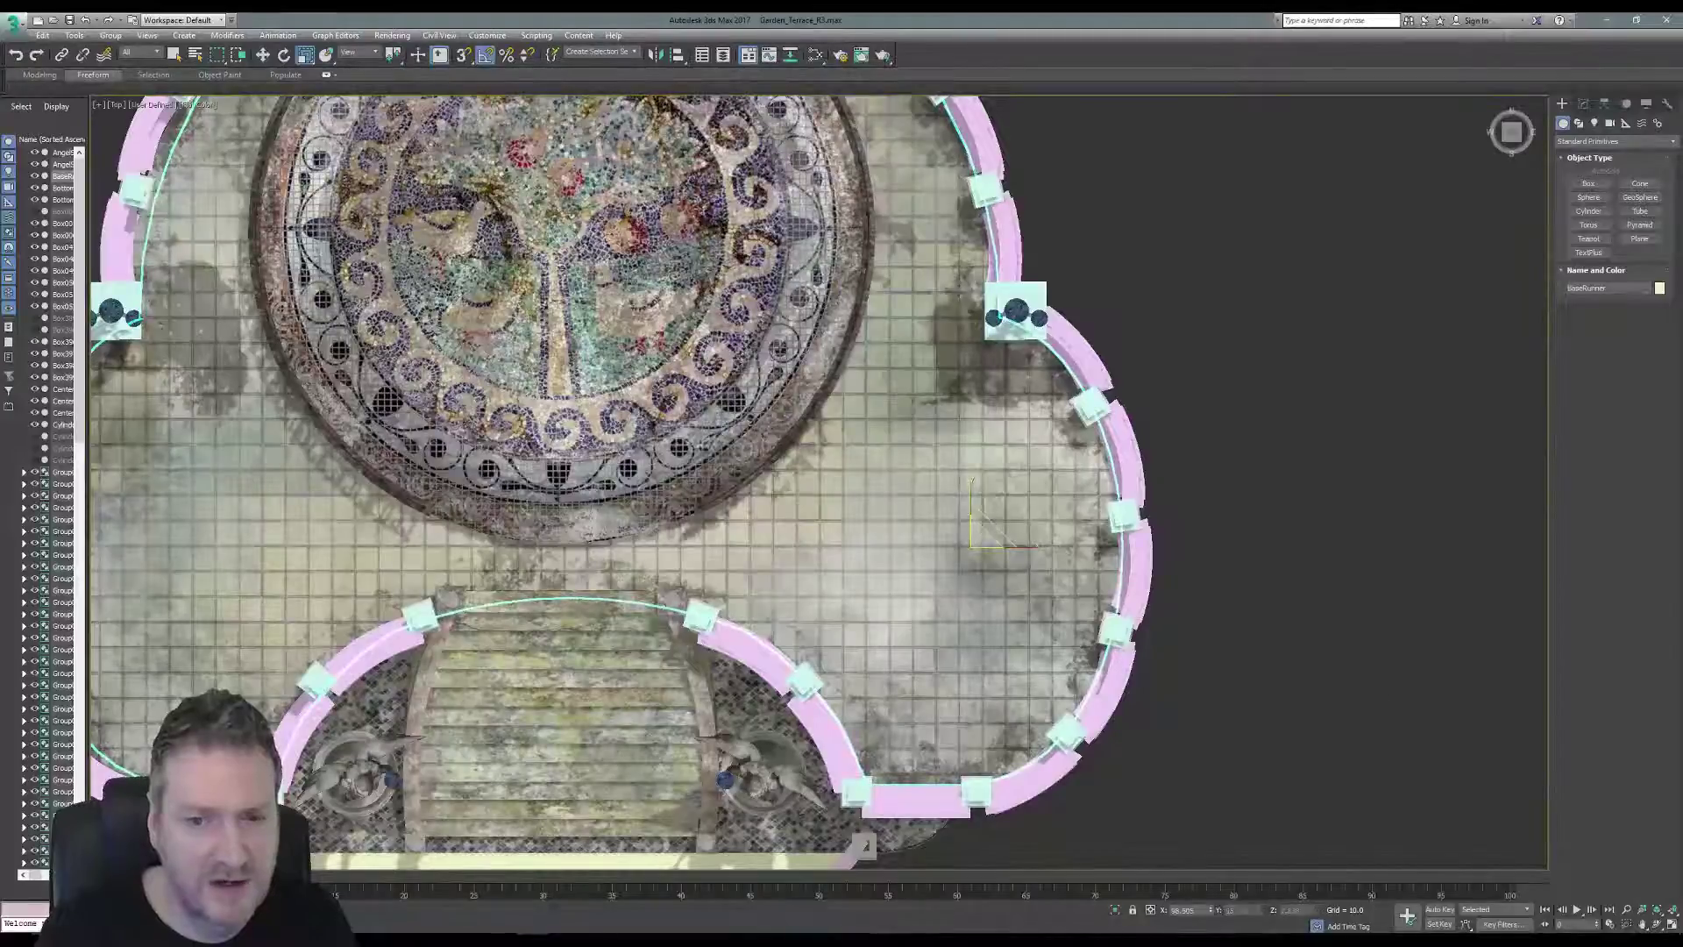
click(1668, 927)
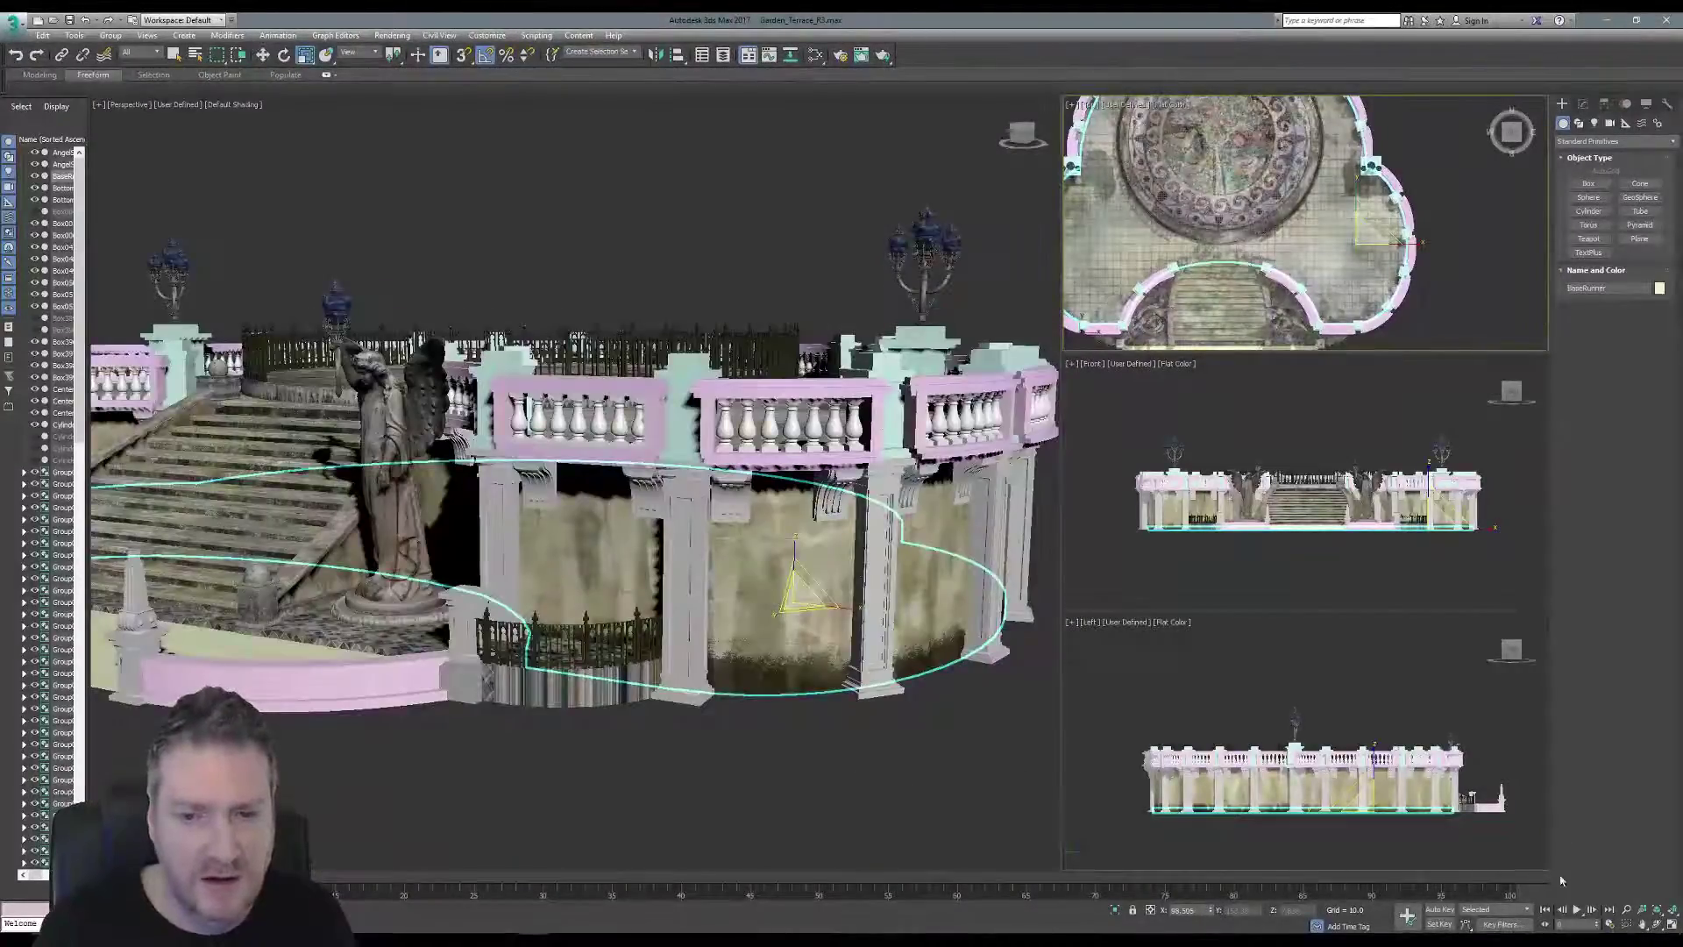
Create a long, thin box beneath the terrace in the Left view, about 3.4 units in length and 4.5 in height.
mouse_move(614, 495)
alt+middle_down()
mouse_move(607, 461)
mouse_move(601, 585)
mouse_move(663, 392)
mouse_move(561, 404)
mouse_move(614, 526)
mouse_move(628, 465)
mouse_move(619, 549)
mouse_move(574, 555)
mouse_move(631, 506)
alt+middle_up()
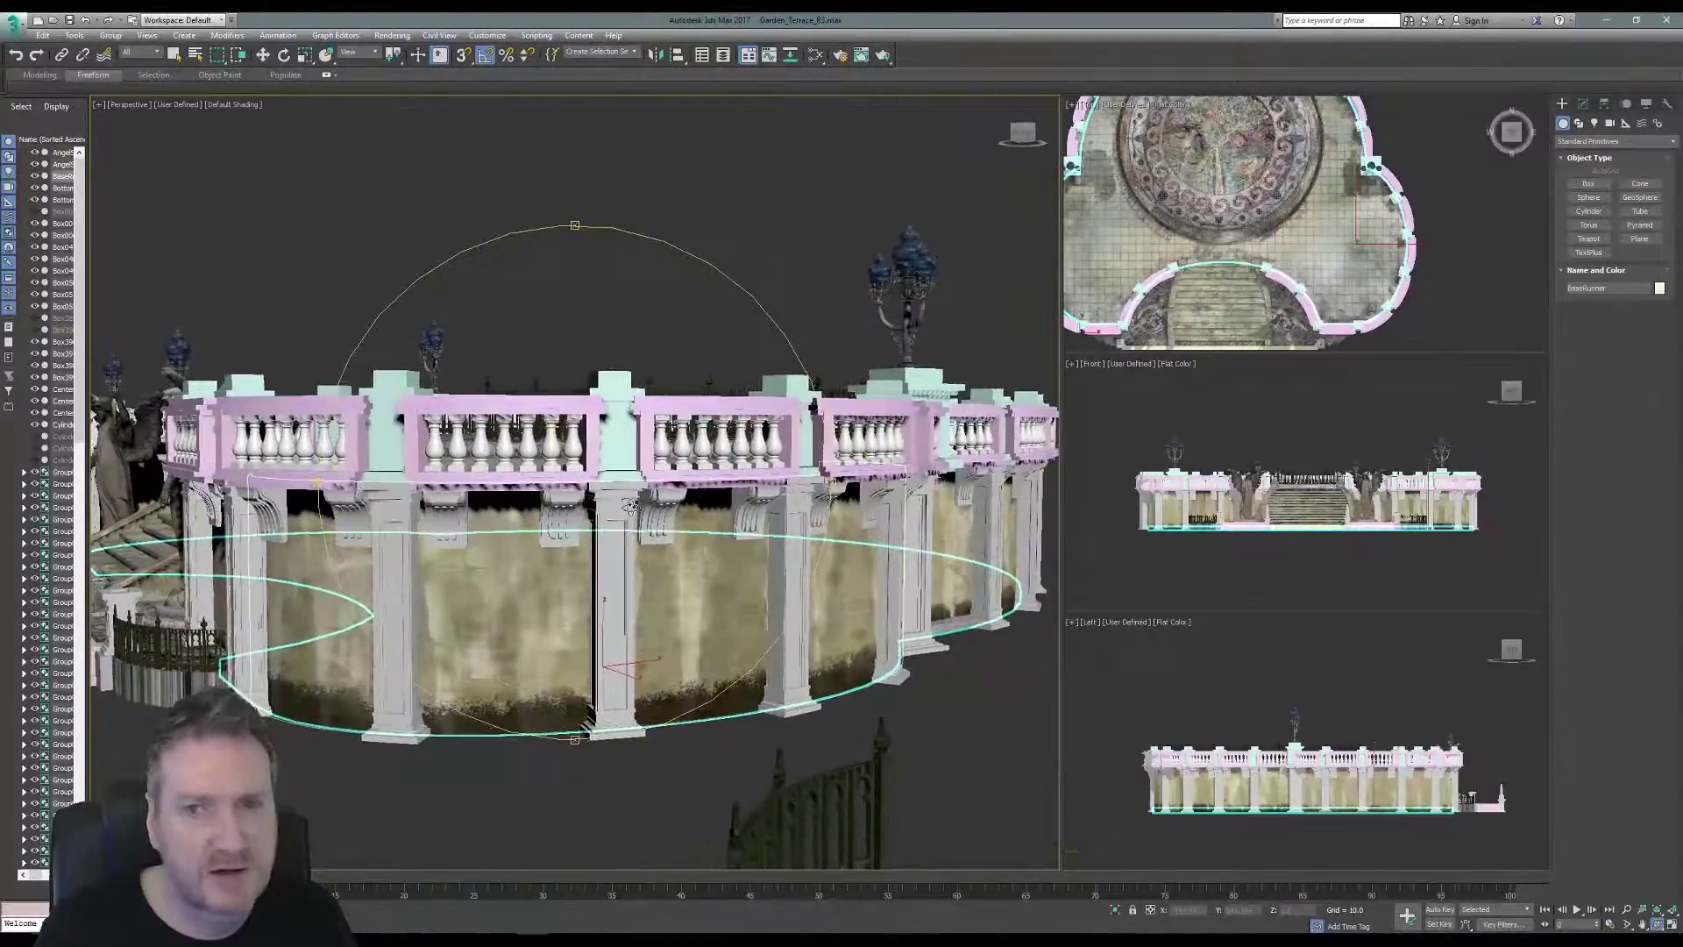
click(1583, 104)
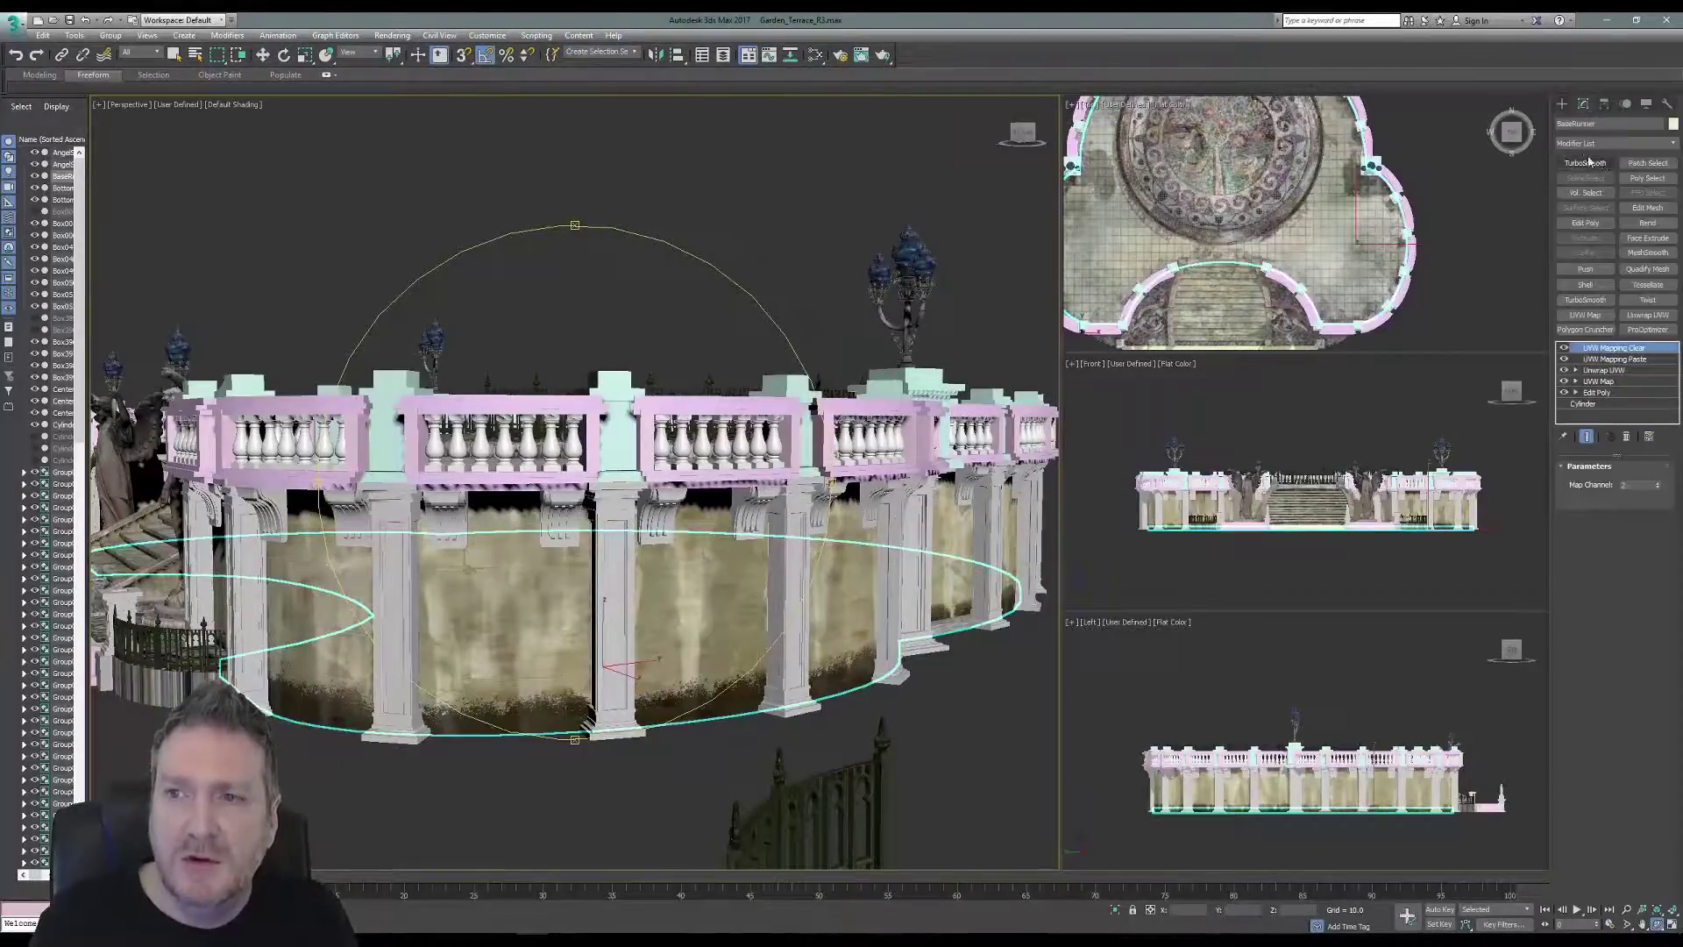
click(1561, 105)
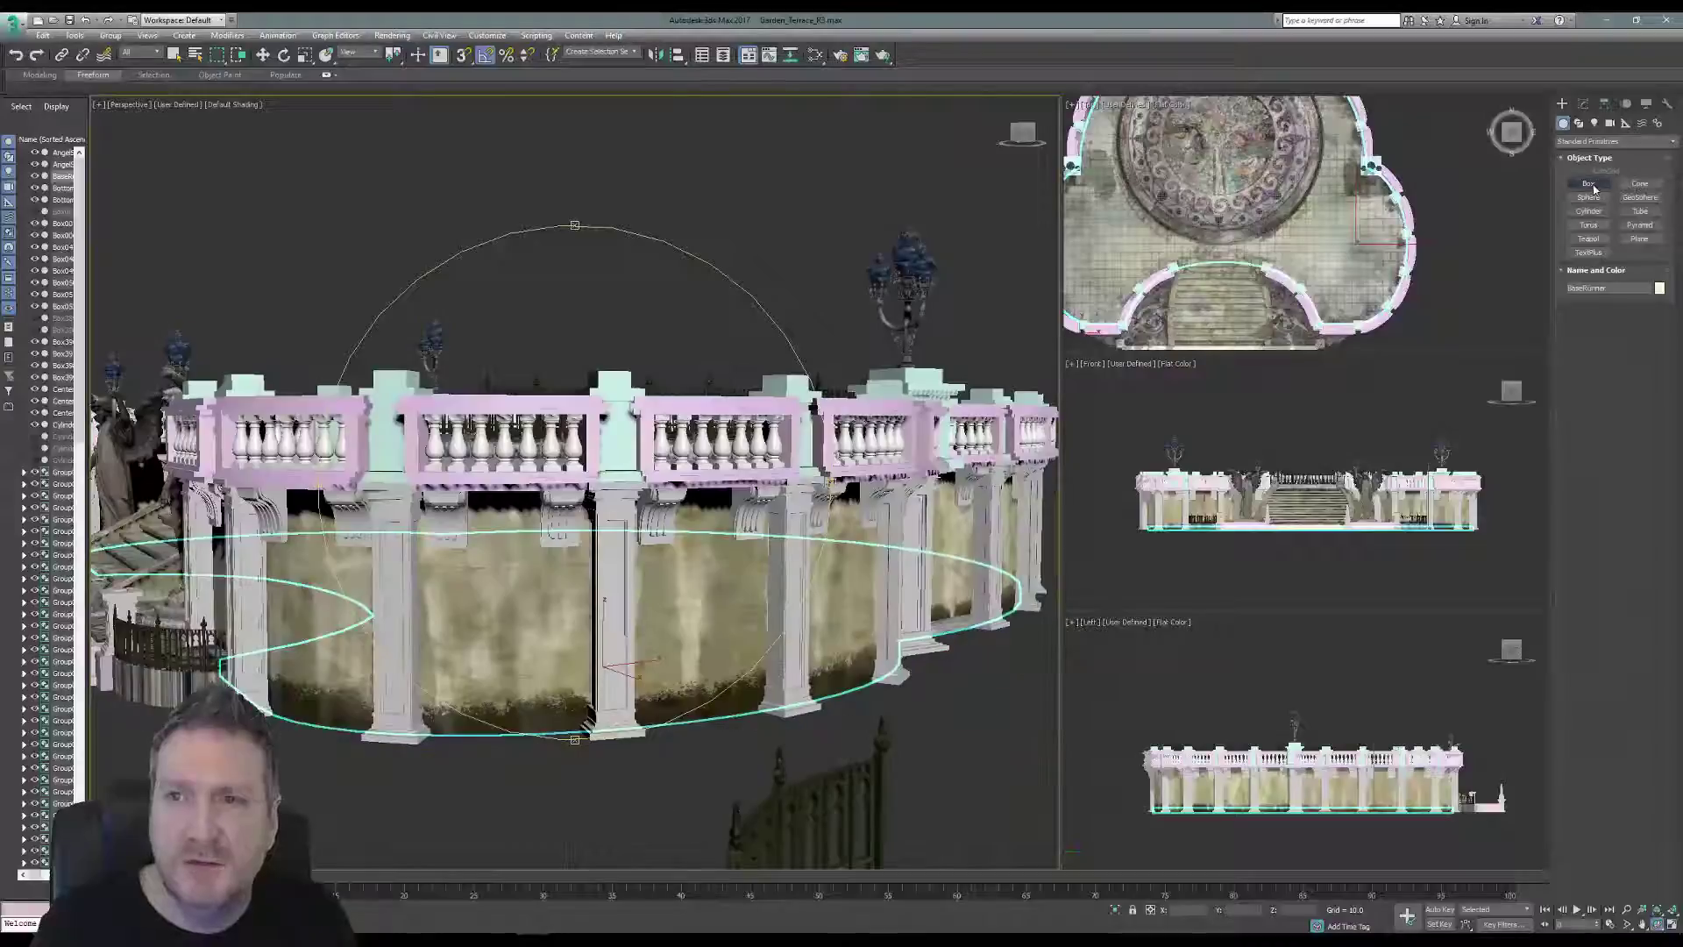
click(1588, 184)
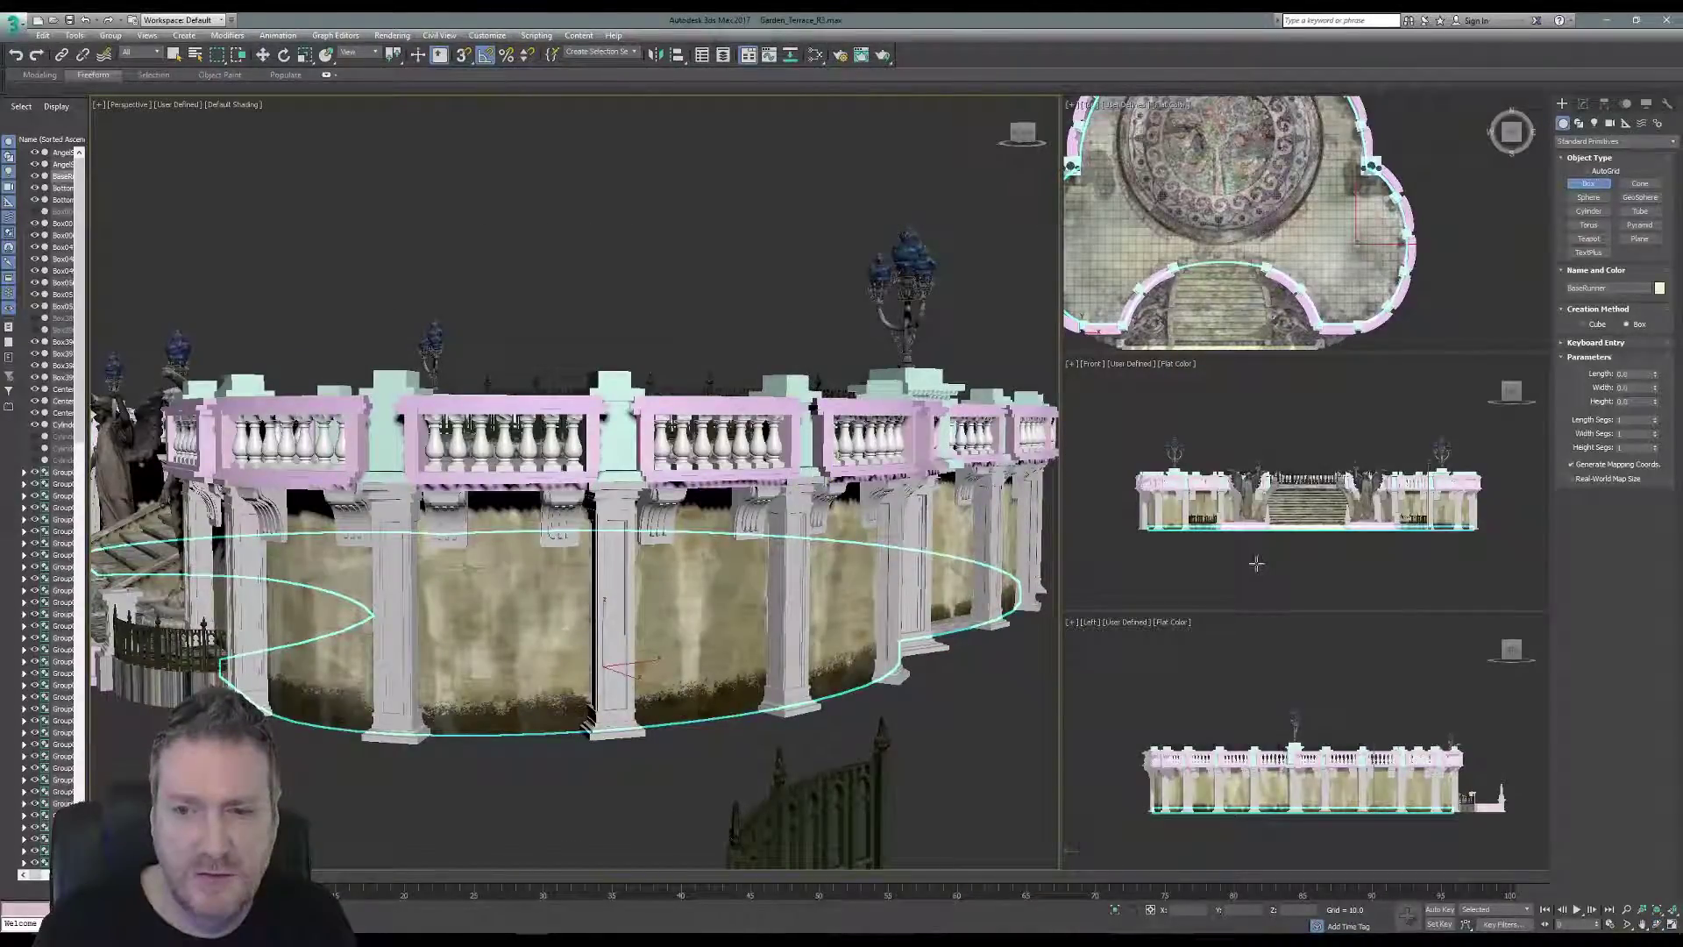
drag(1156, 824, 1402, 824)
drag(1431, 825, 1458, 827)
click(1458, 822)
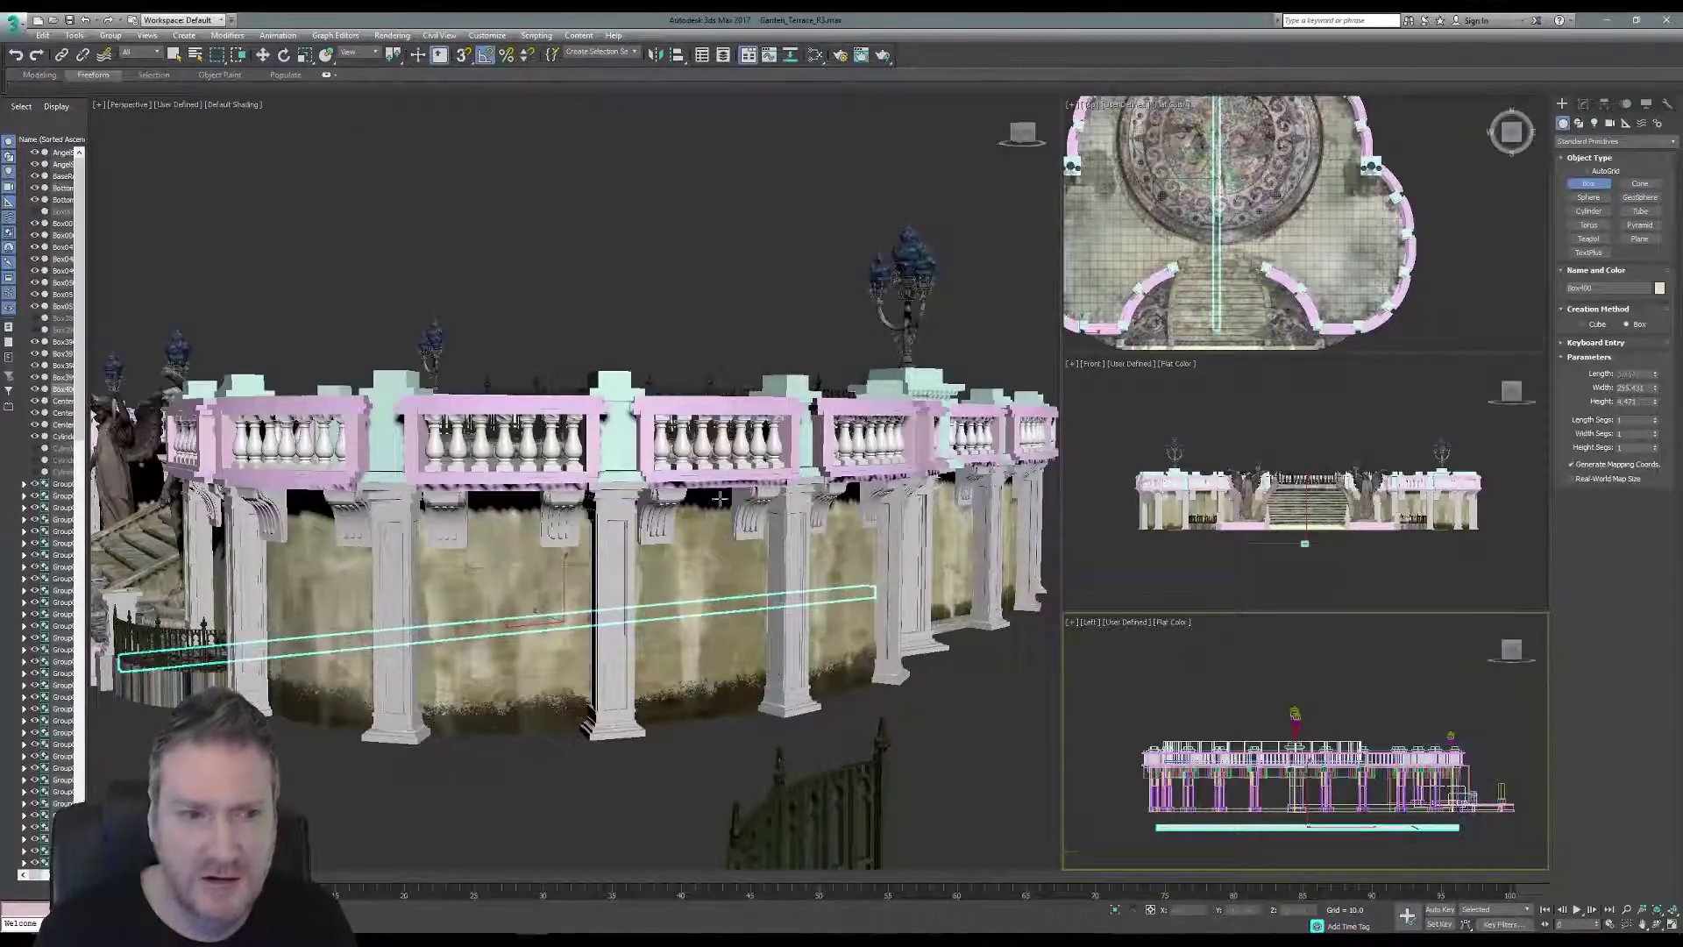
Move the new box out to the side of the terrace, clear of the walls and balustrade.
click(263, 56)
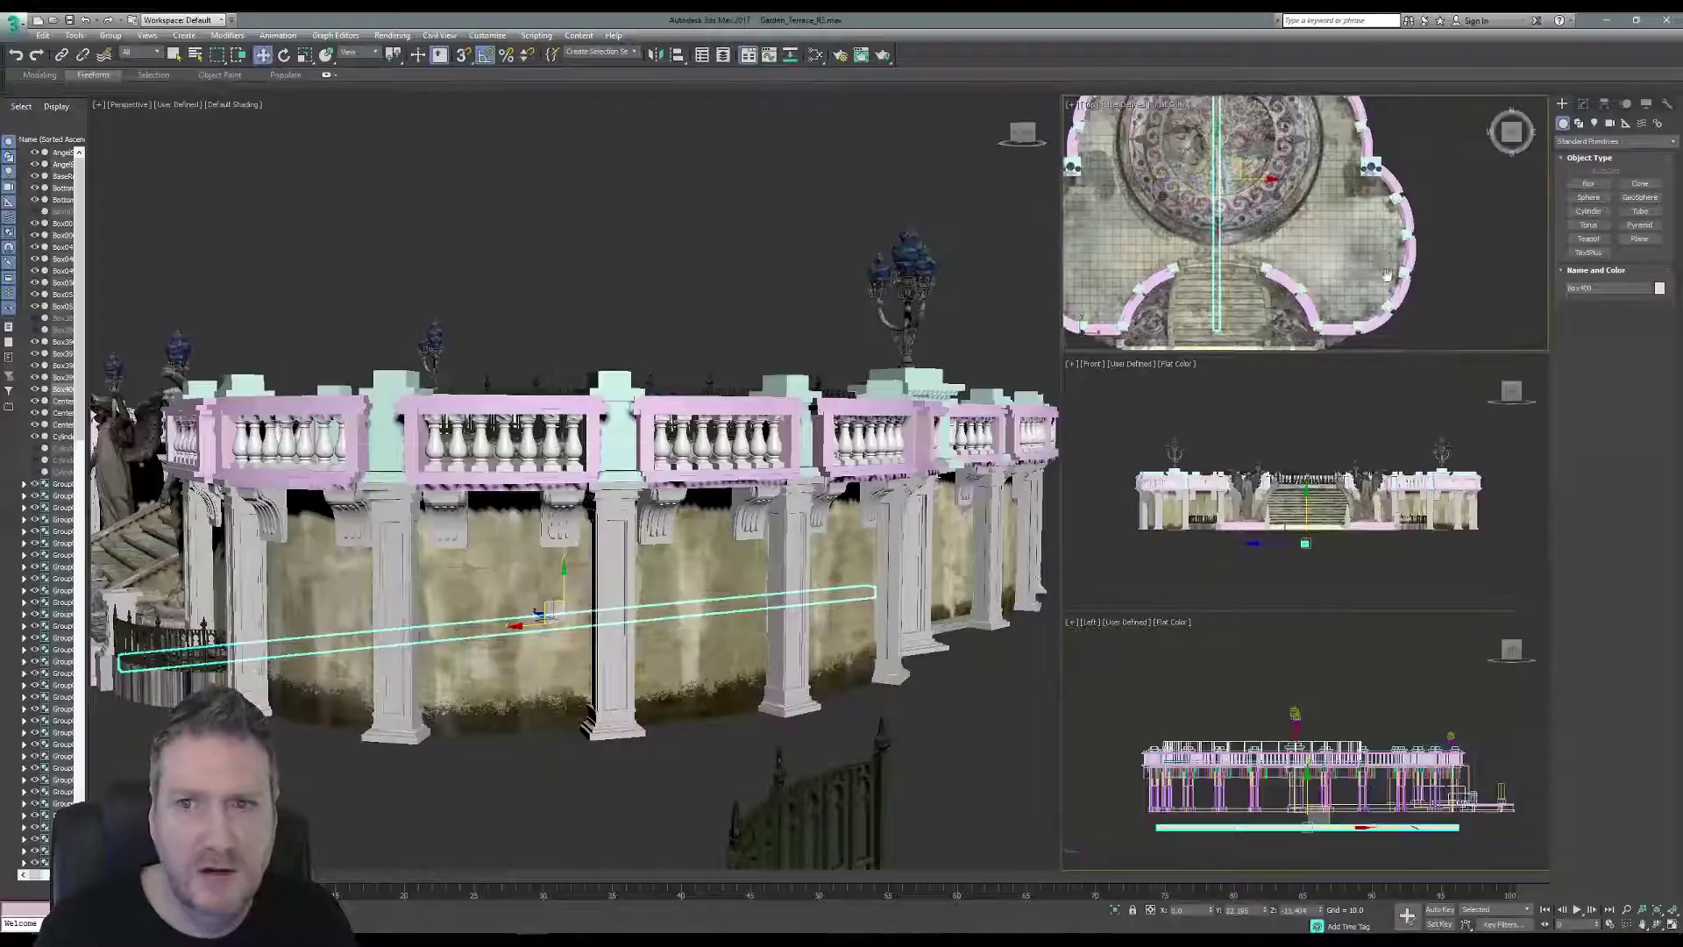
drag(1279, 205, 1483, 206)
mouse_move(682, 680)
middle_down()
mouse_move(651, 528)
mouse_move(671, 654)
middle_up()
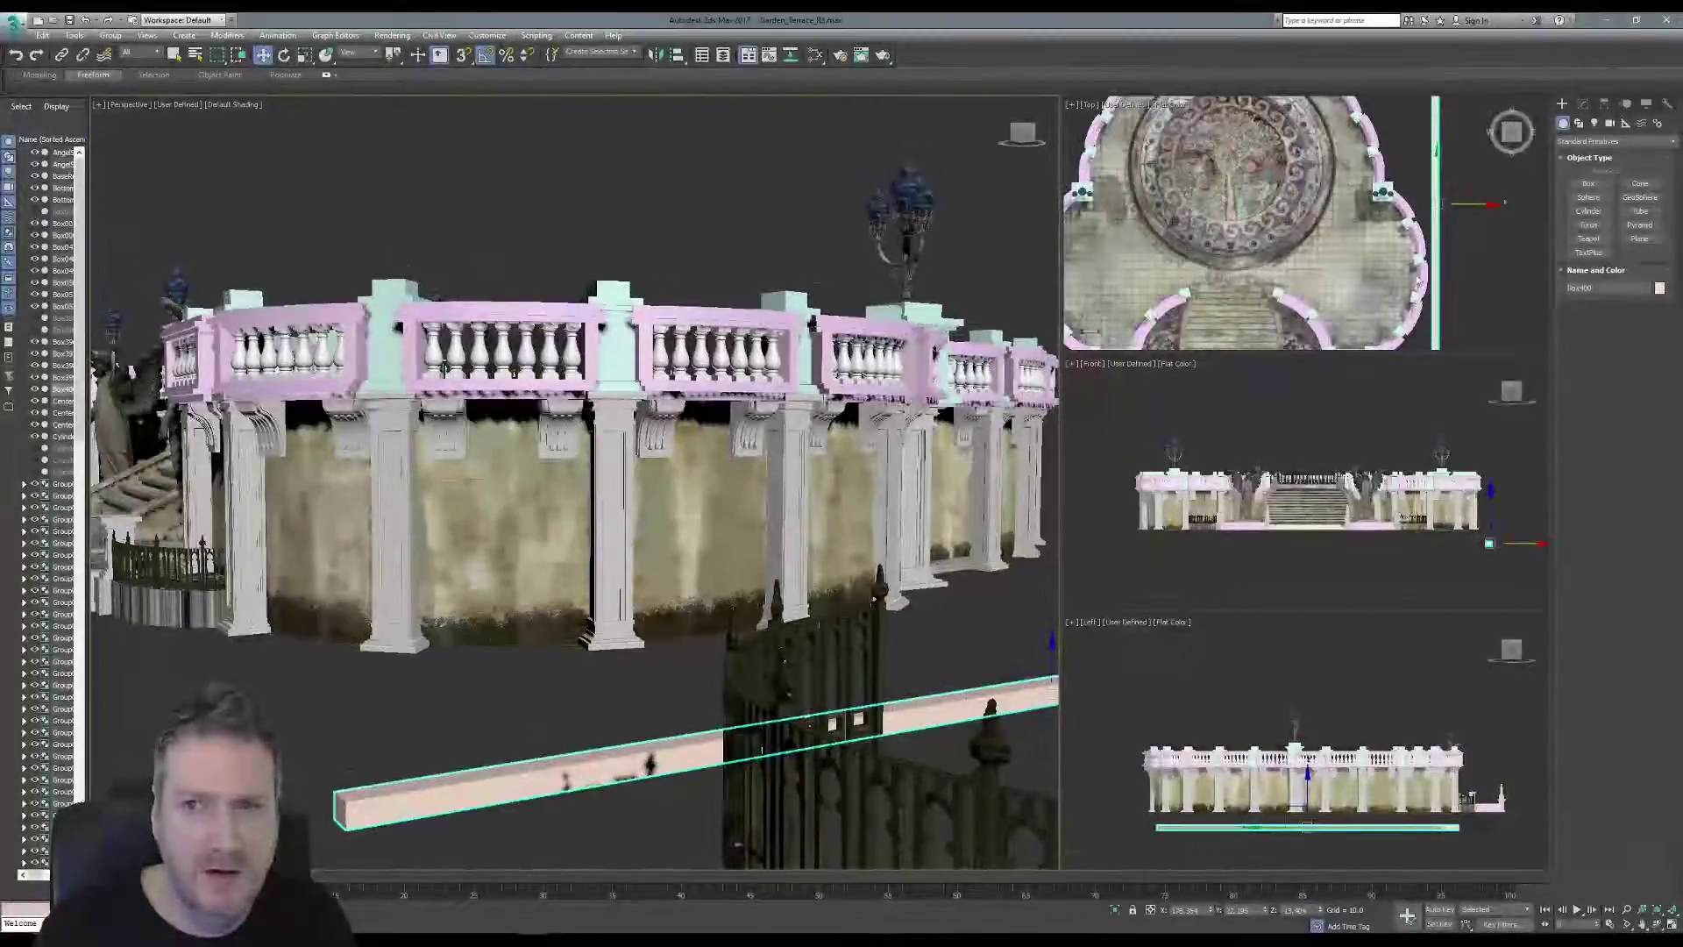
scroll(1449, 288, down, 5)
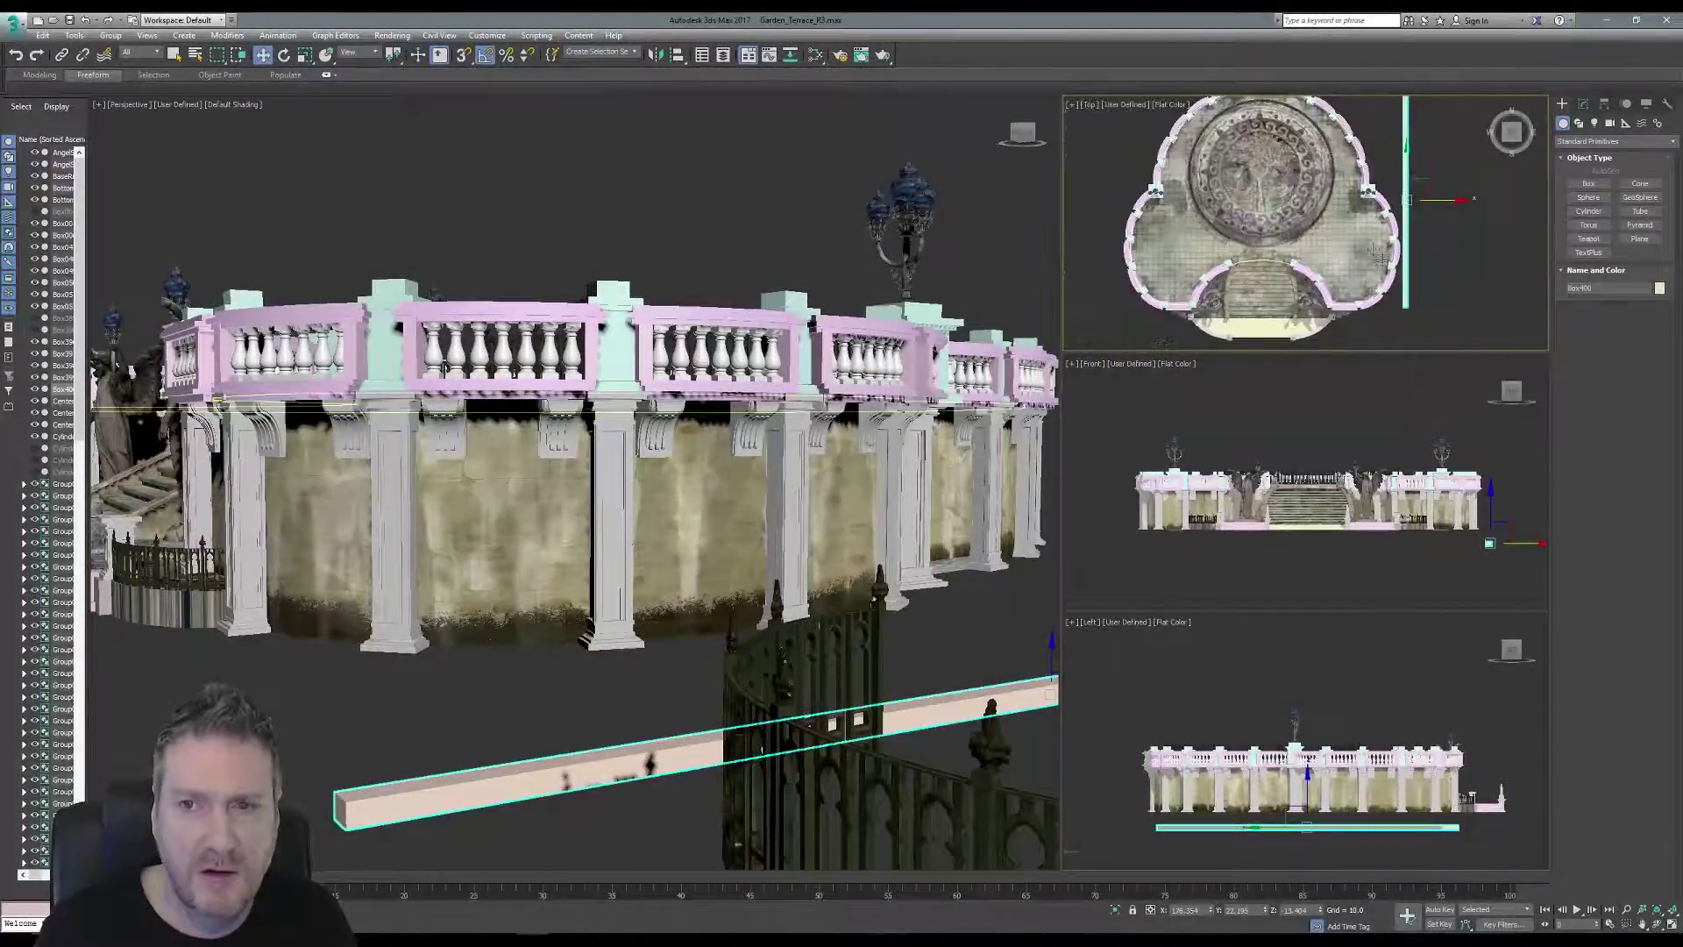
middle_drag(1345, 255, 1347, 244)
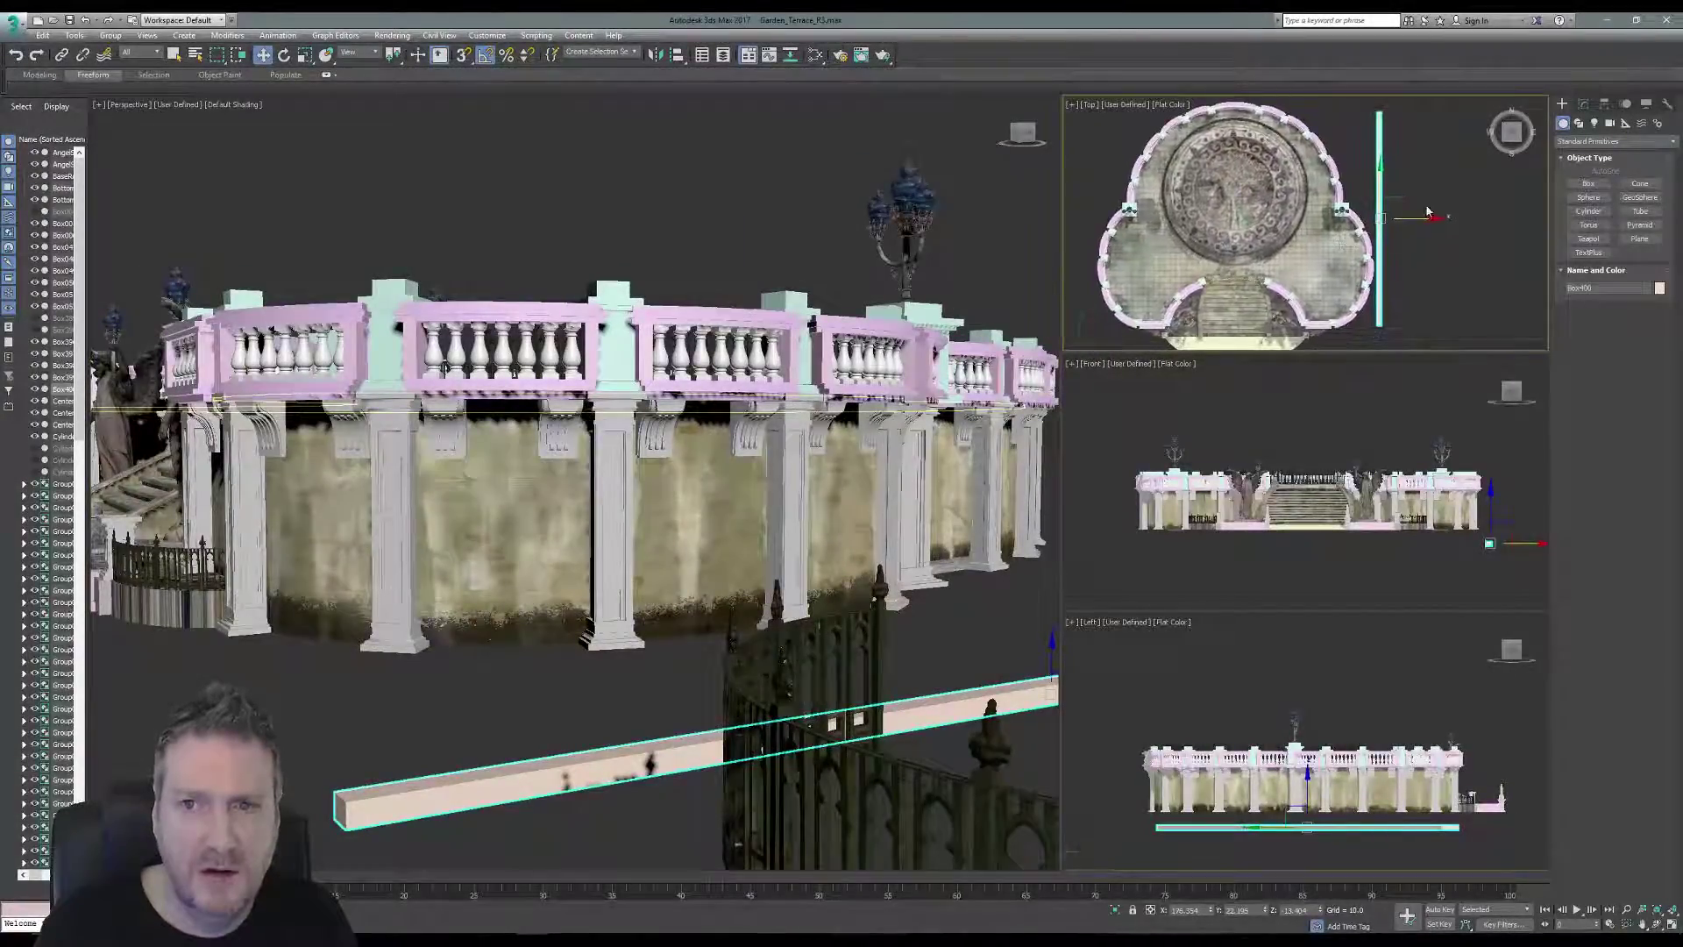
drag(1427, 211, 1339, 337)
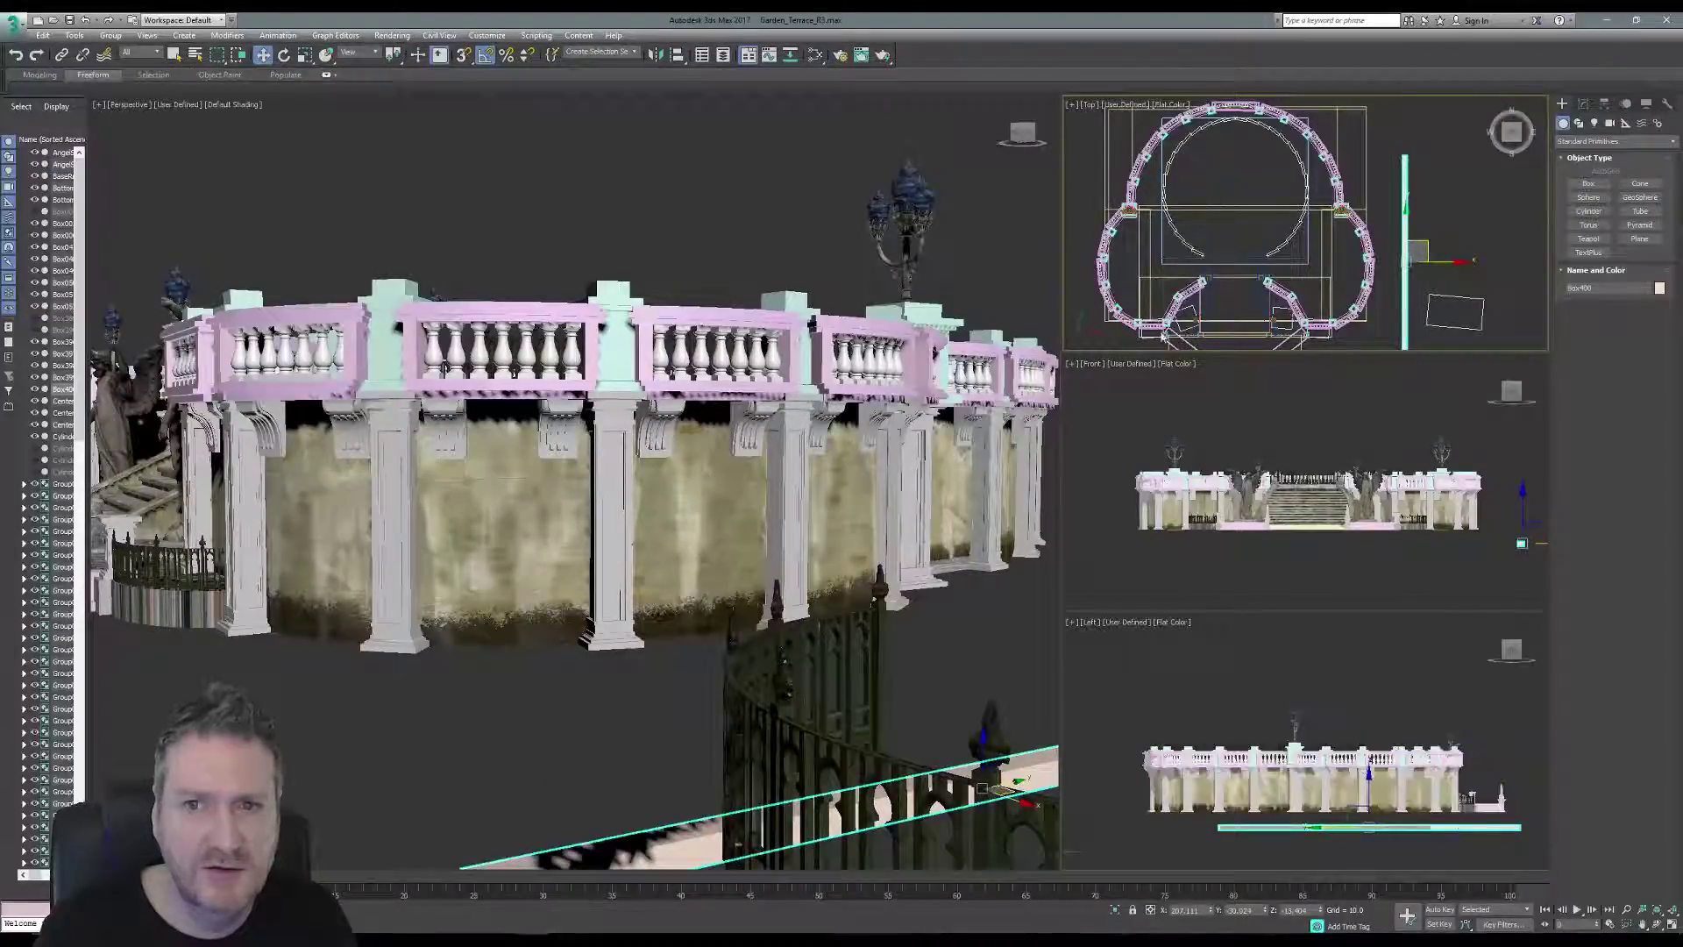
middle_drag(1446, 223, 1433, 195)
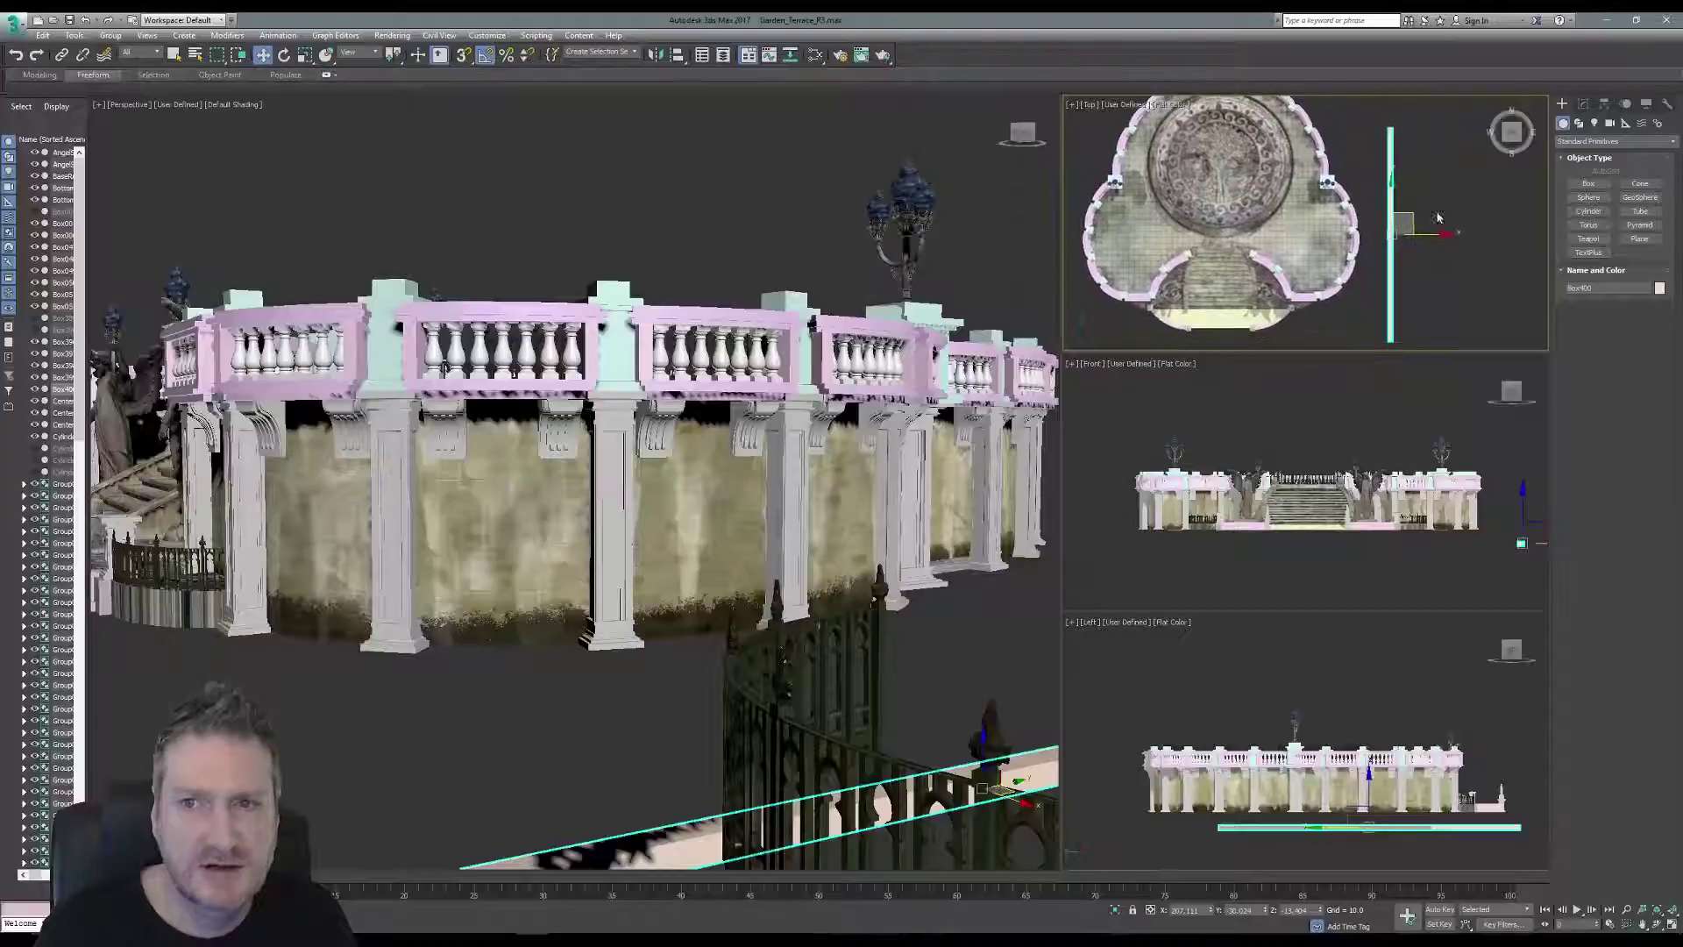
Open the new box's modification parameters, enlarge the Top view around it, and display that view in wireframe.
click(1590, 105)
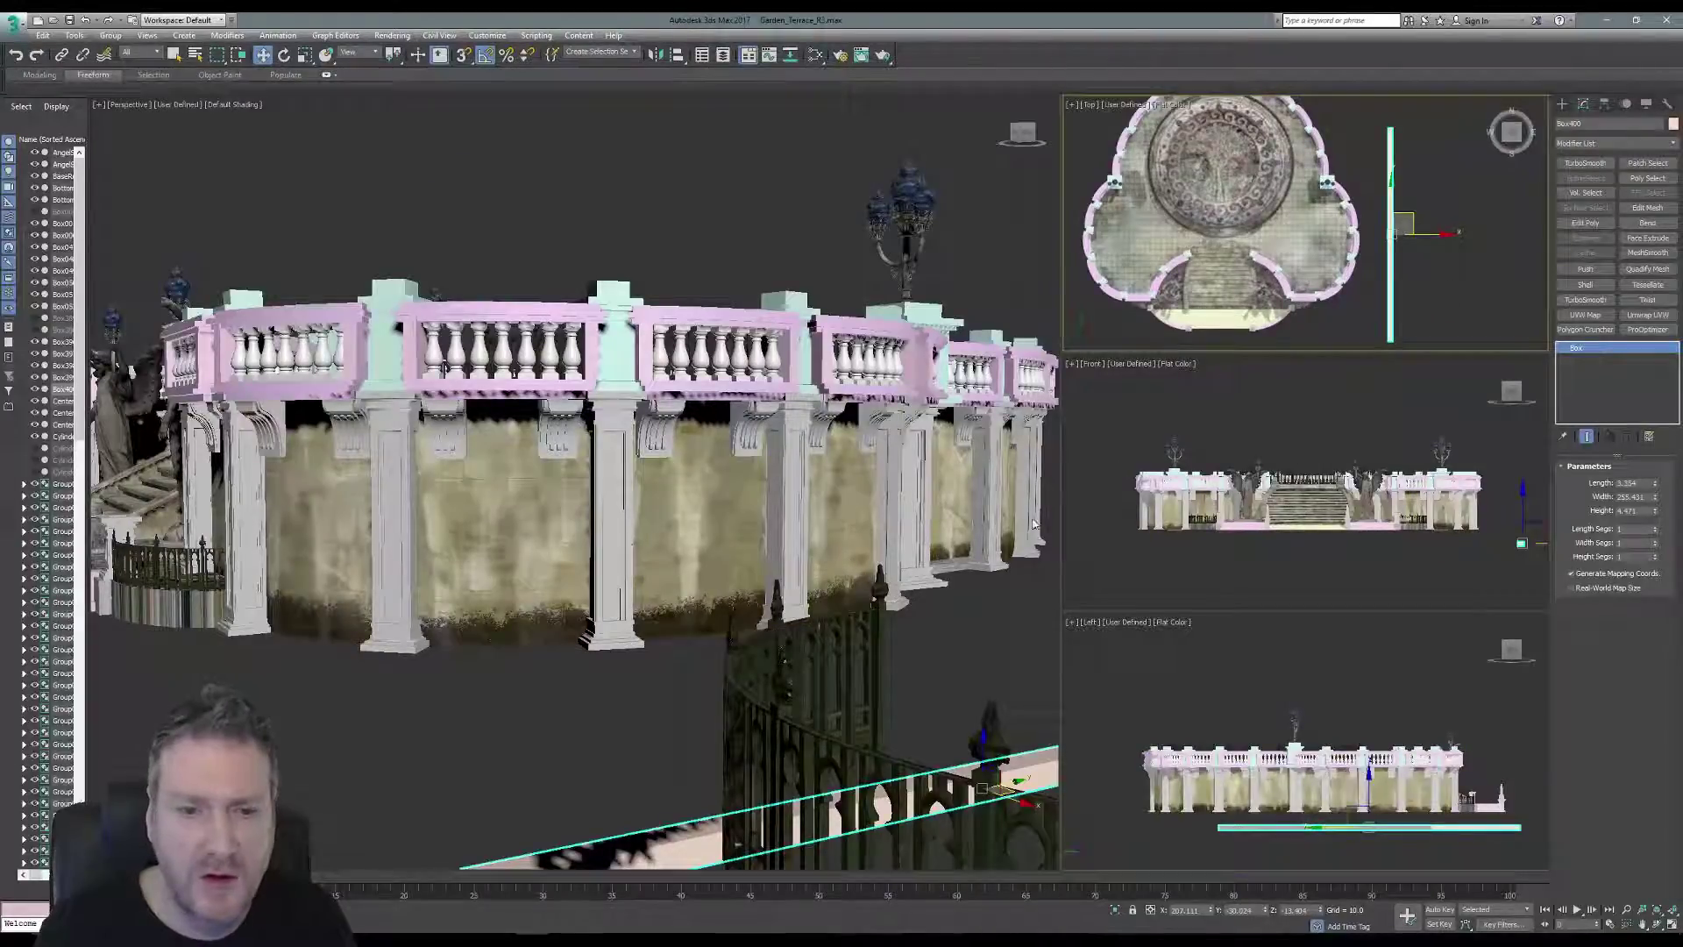
middle_drag(666, 578, 730, 448)
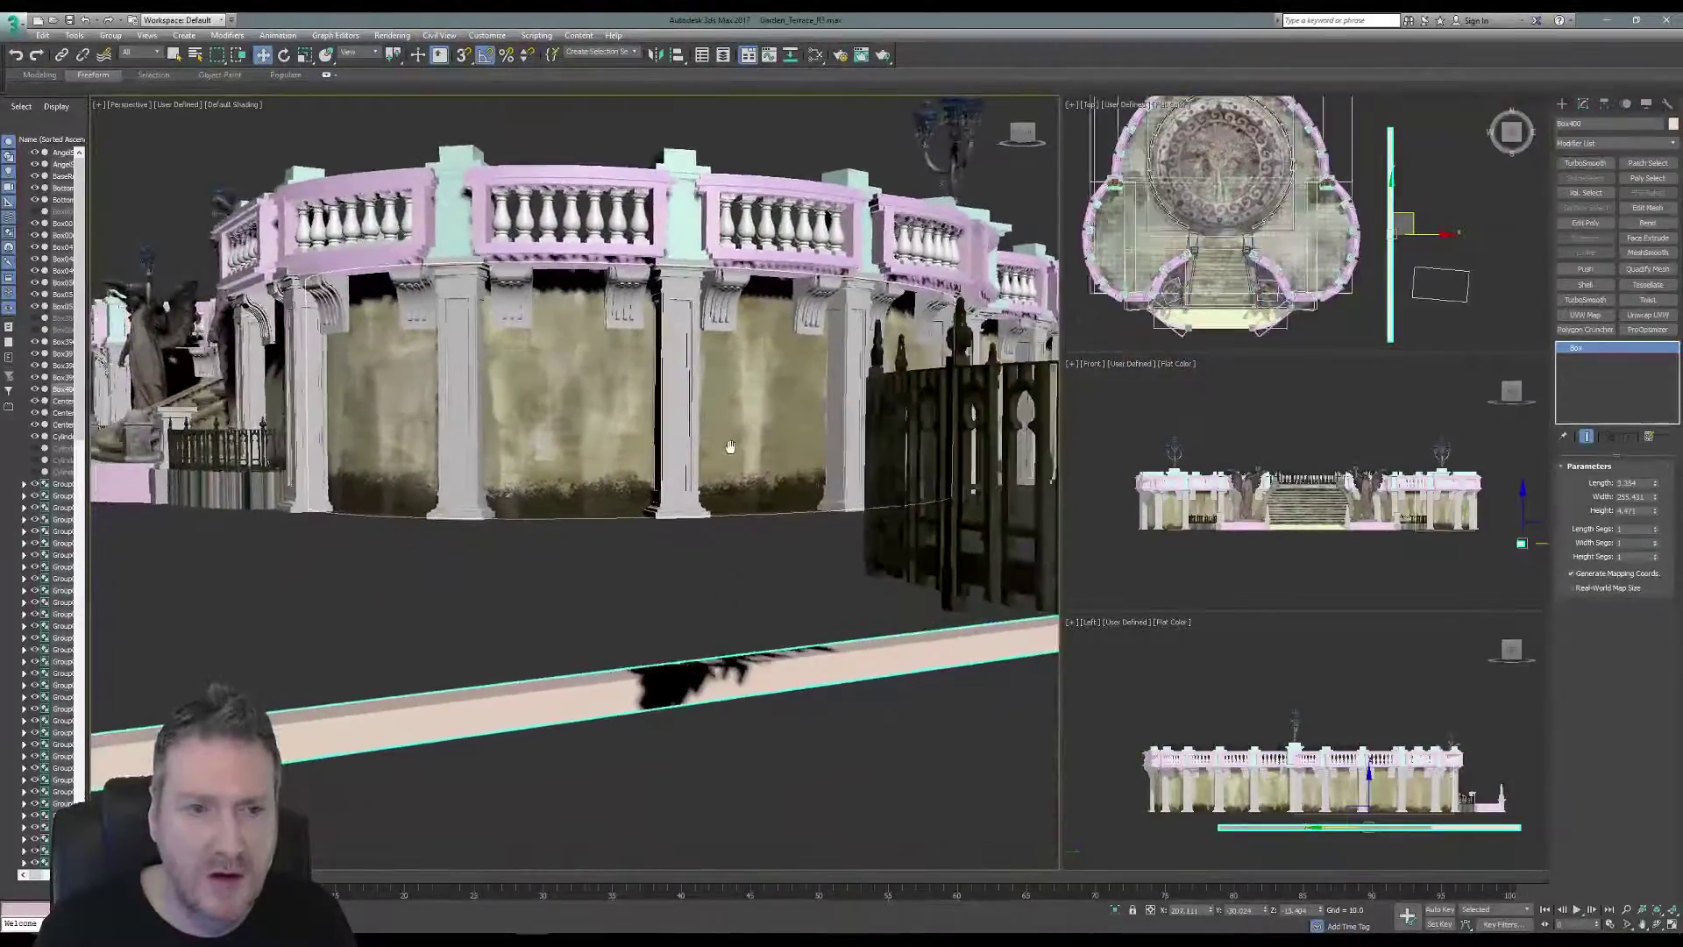
middle_drag(1481, 204, 1461, 193)
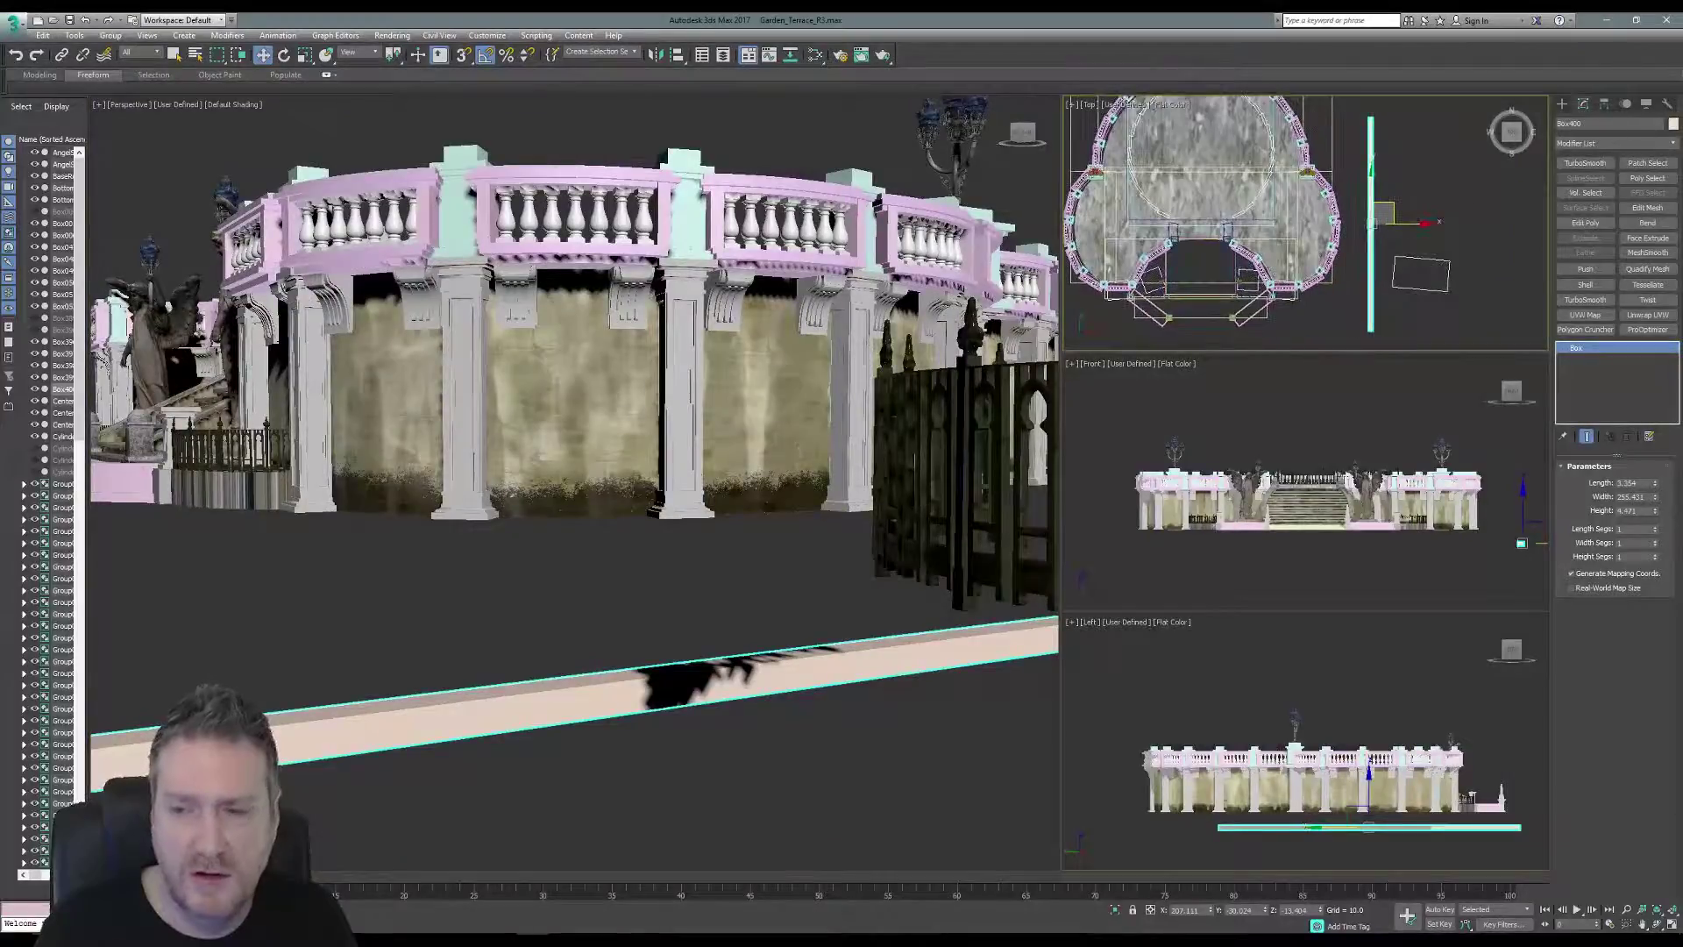
click(1672, 925)
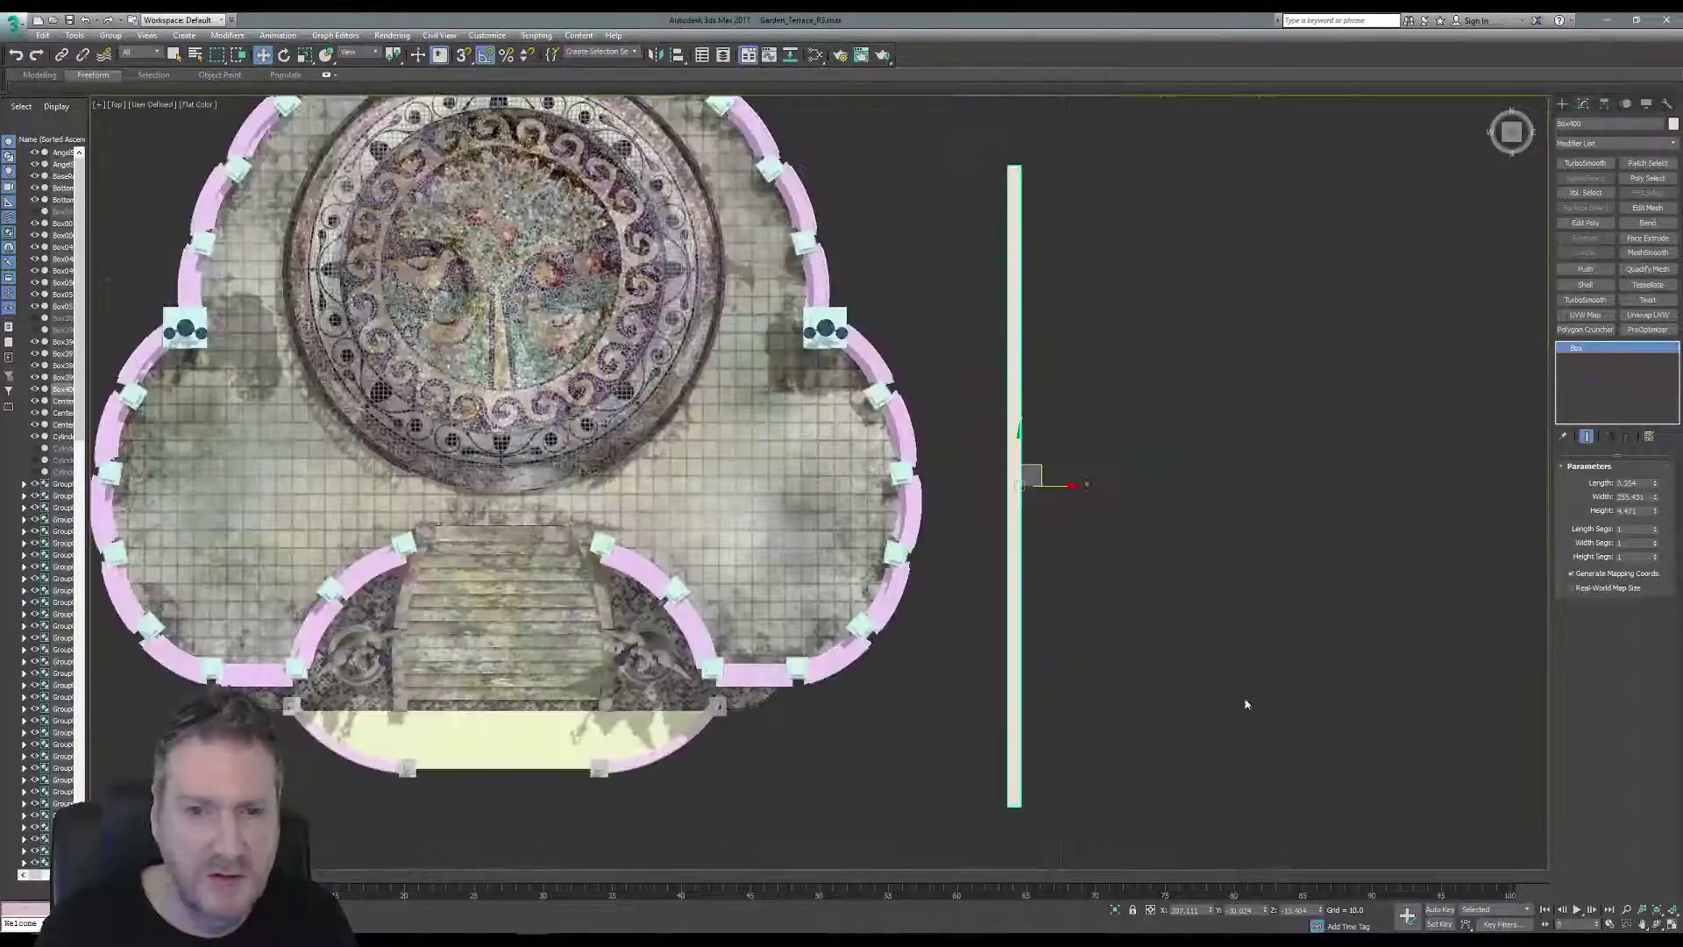
middle_drag(1044, 421, 801, 379)
scroll(800, 379, up, 3)
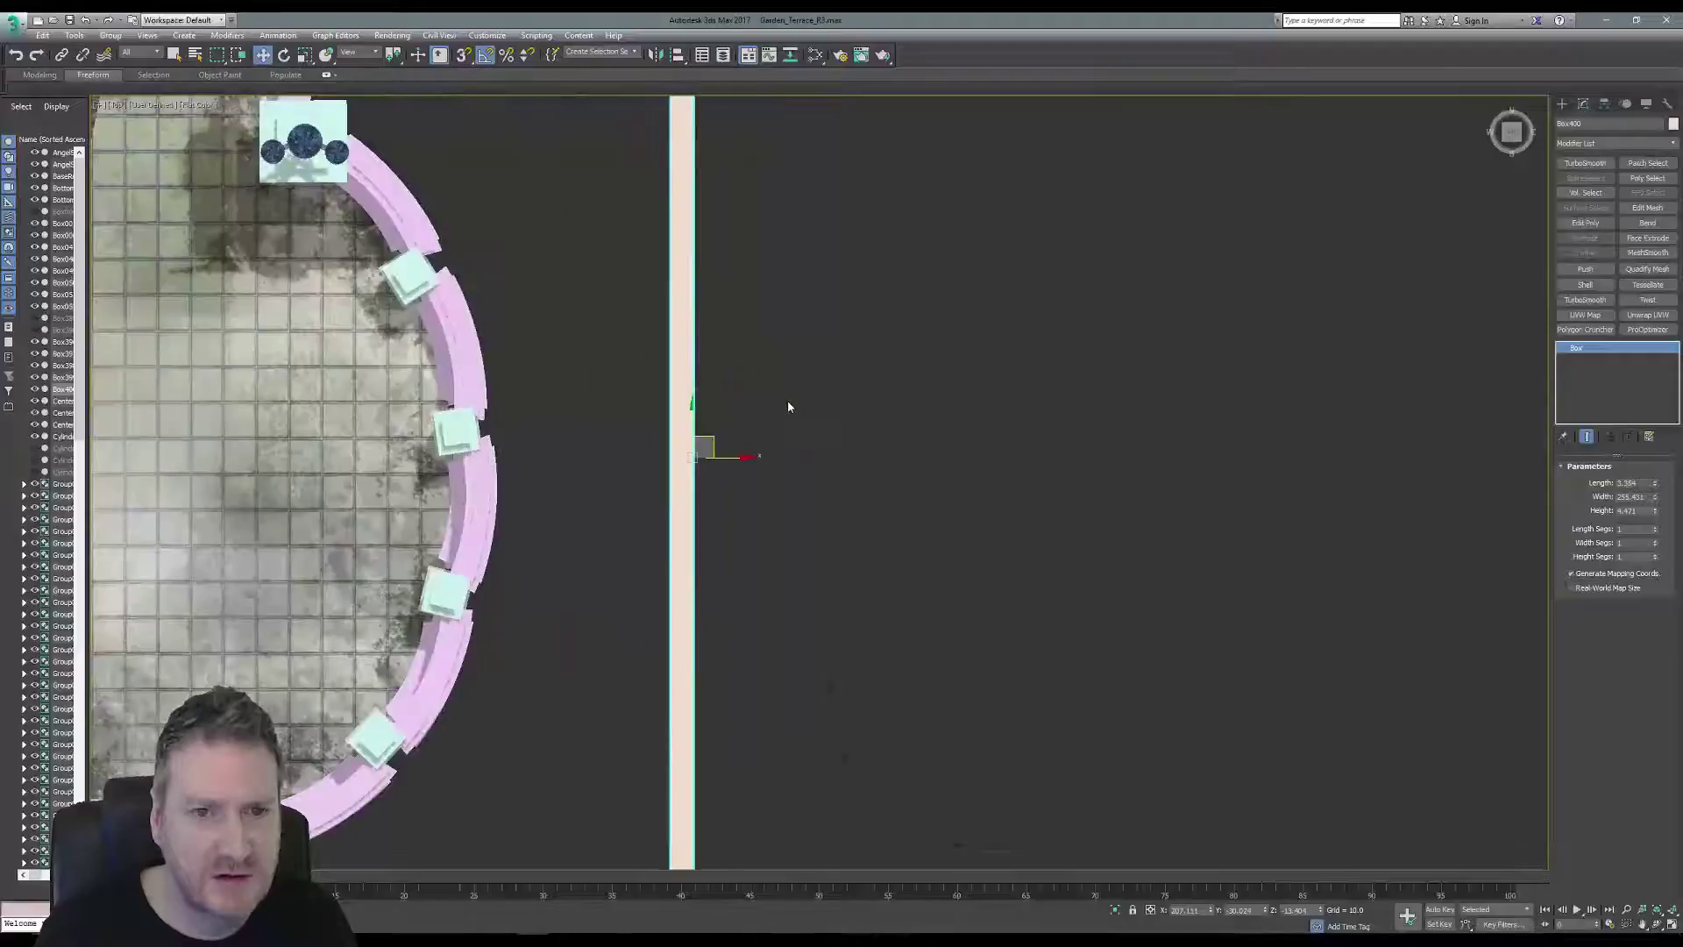
click(207, 106)
click(286, 225)
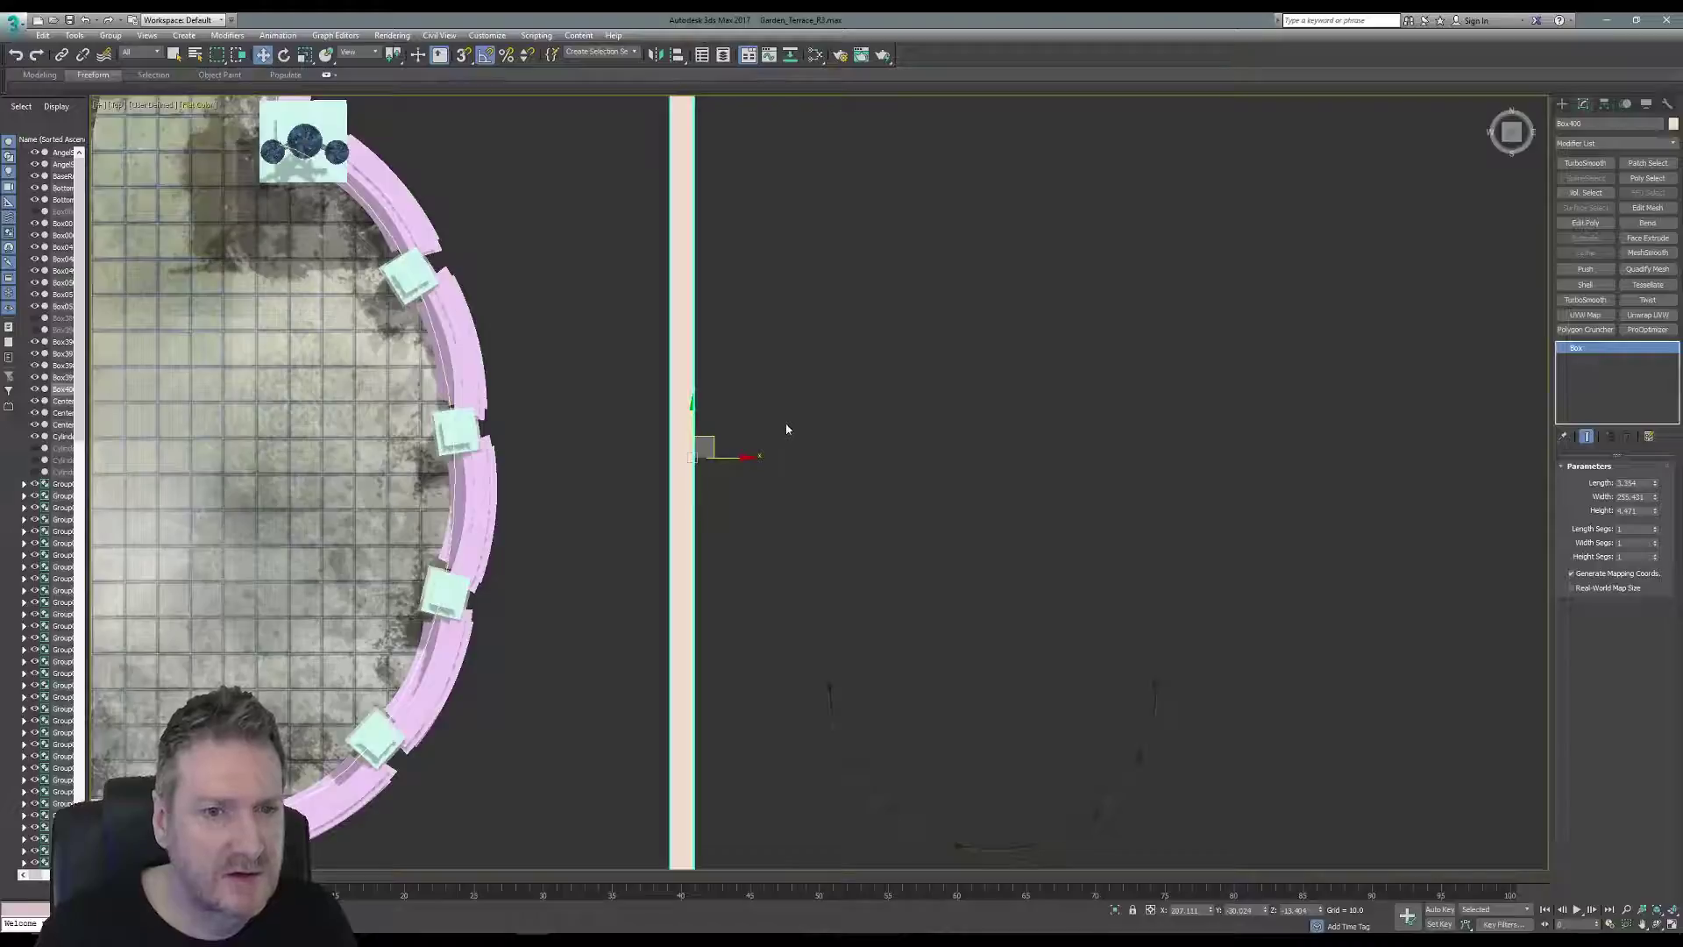
key(F3)
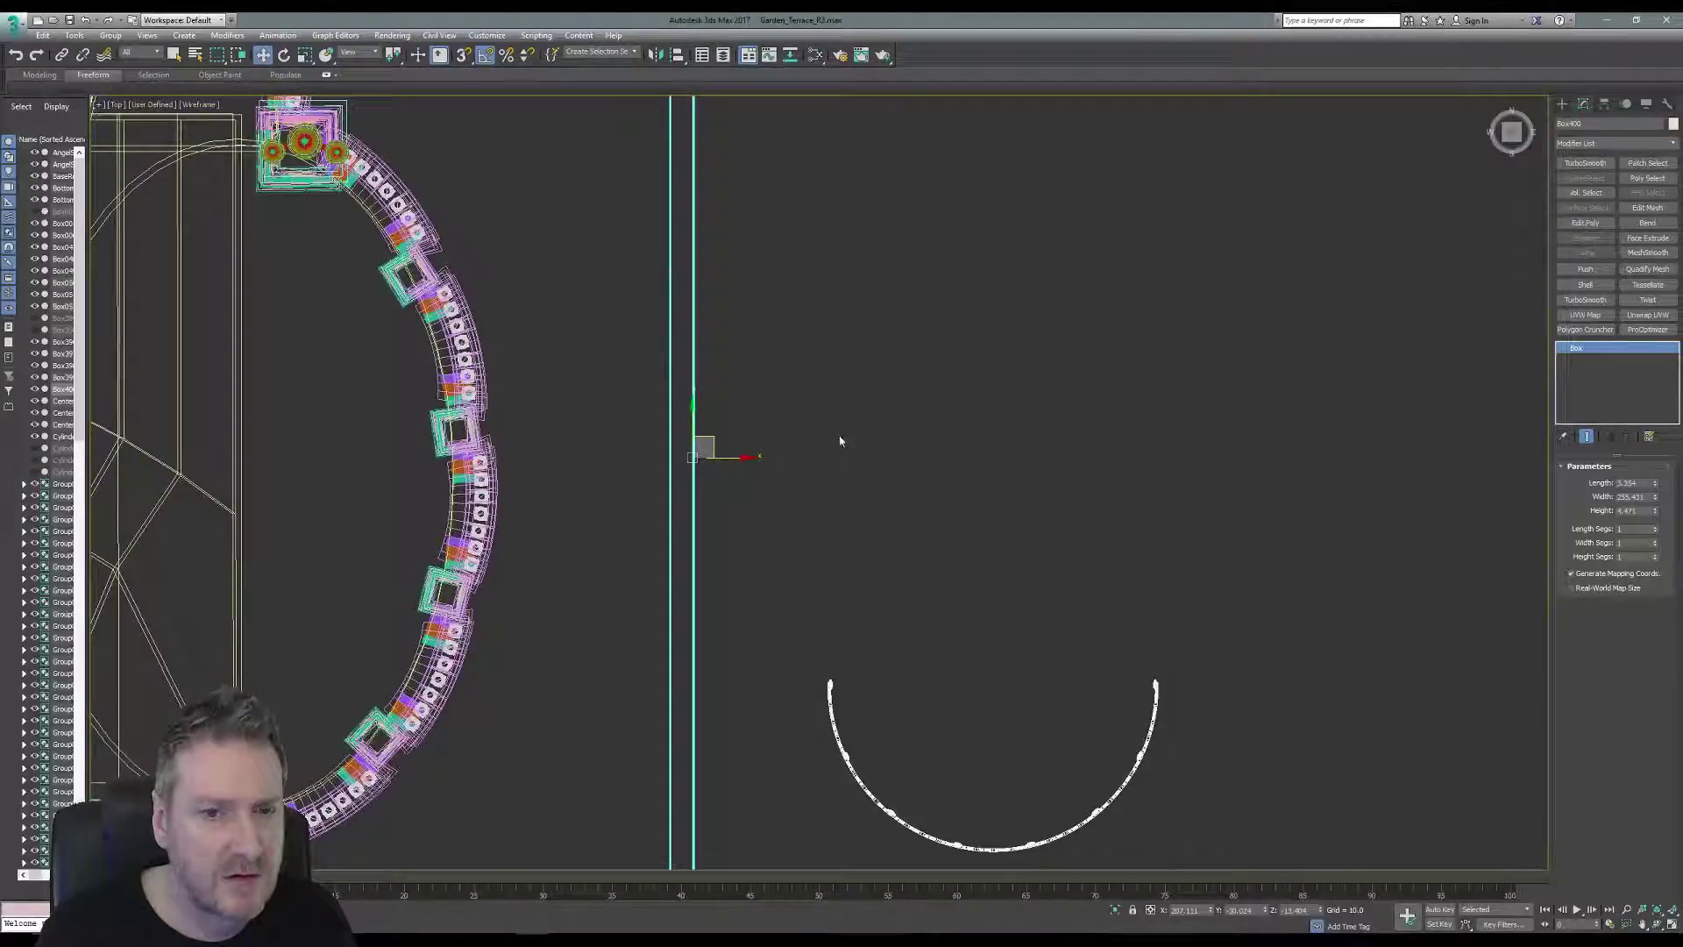
middle_drag(880, 485, 918, 476)
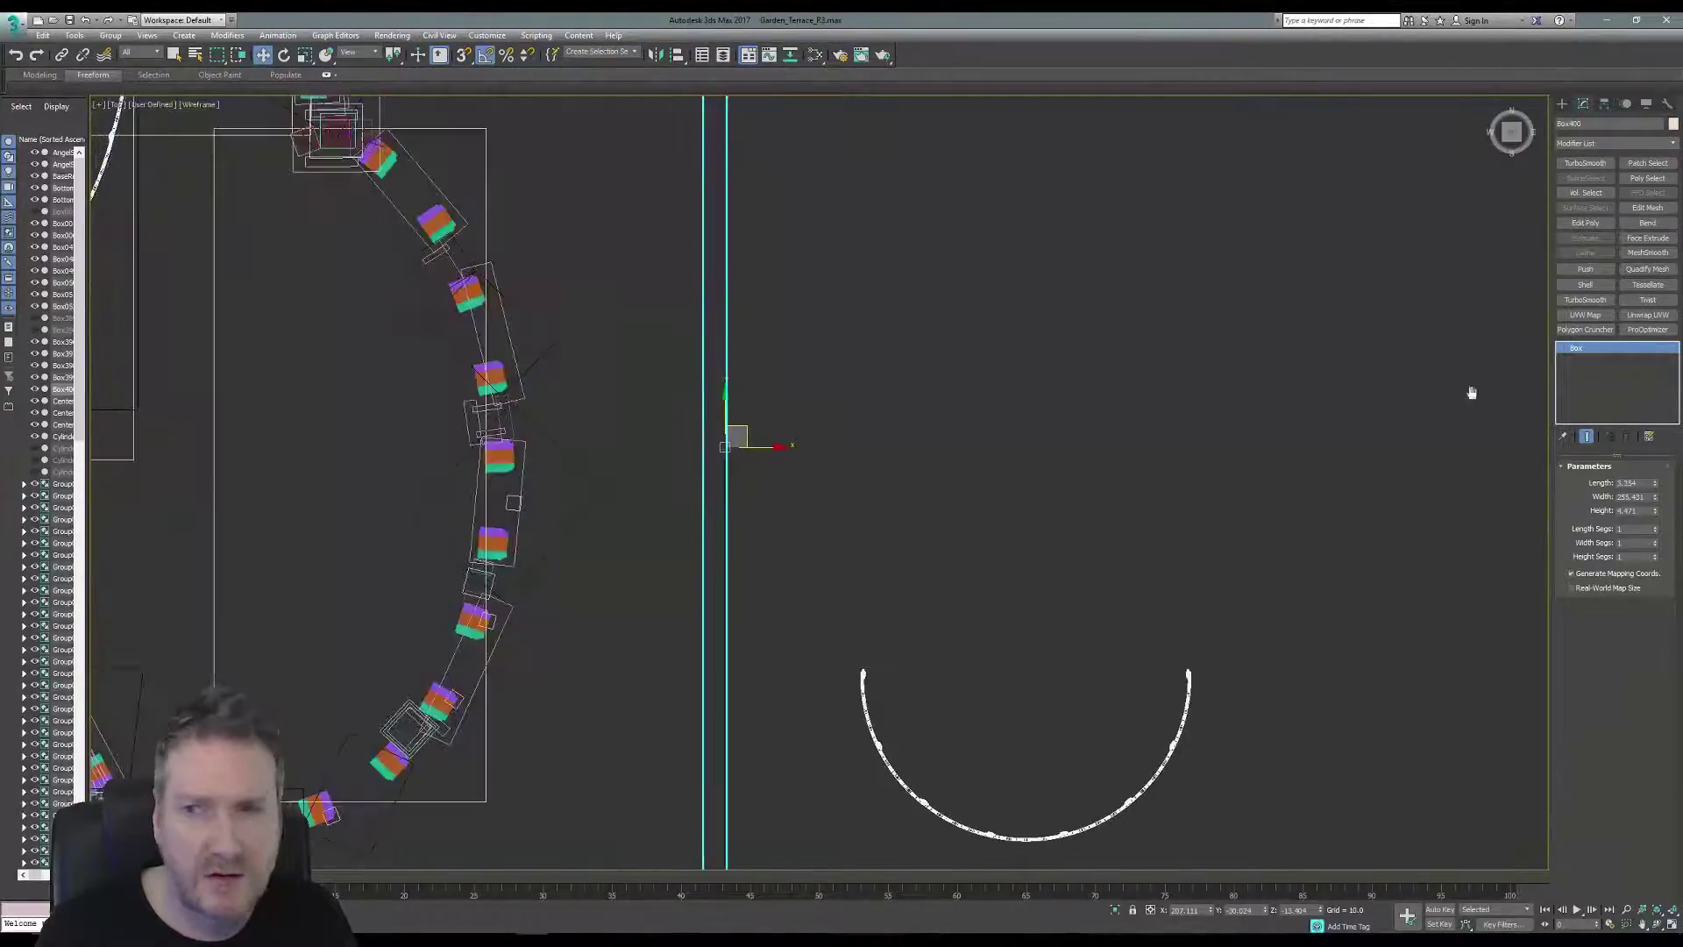
Give the box 48 width segments and a single length segment, and restore the multi-view layout.
click(1657, 528)
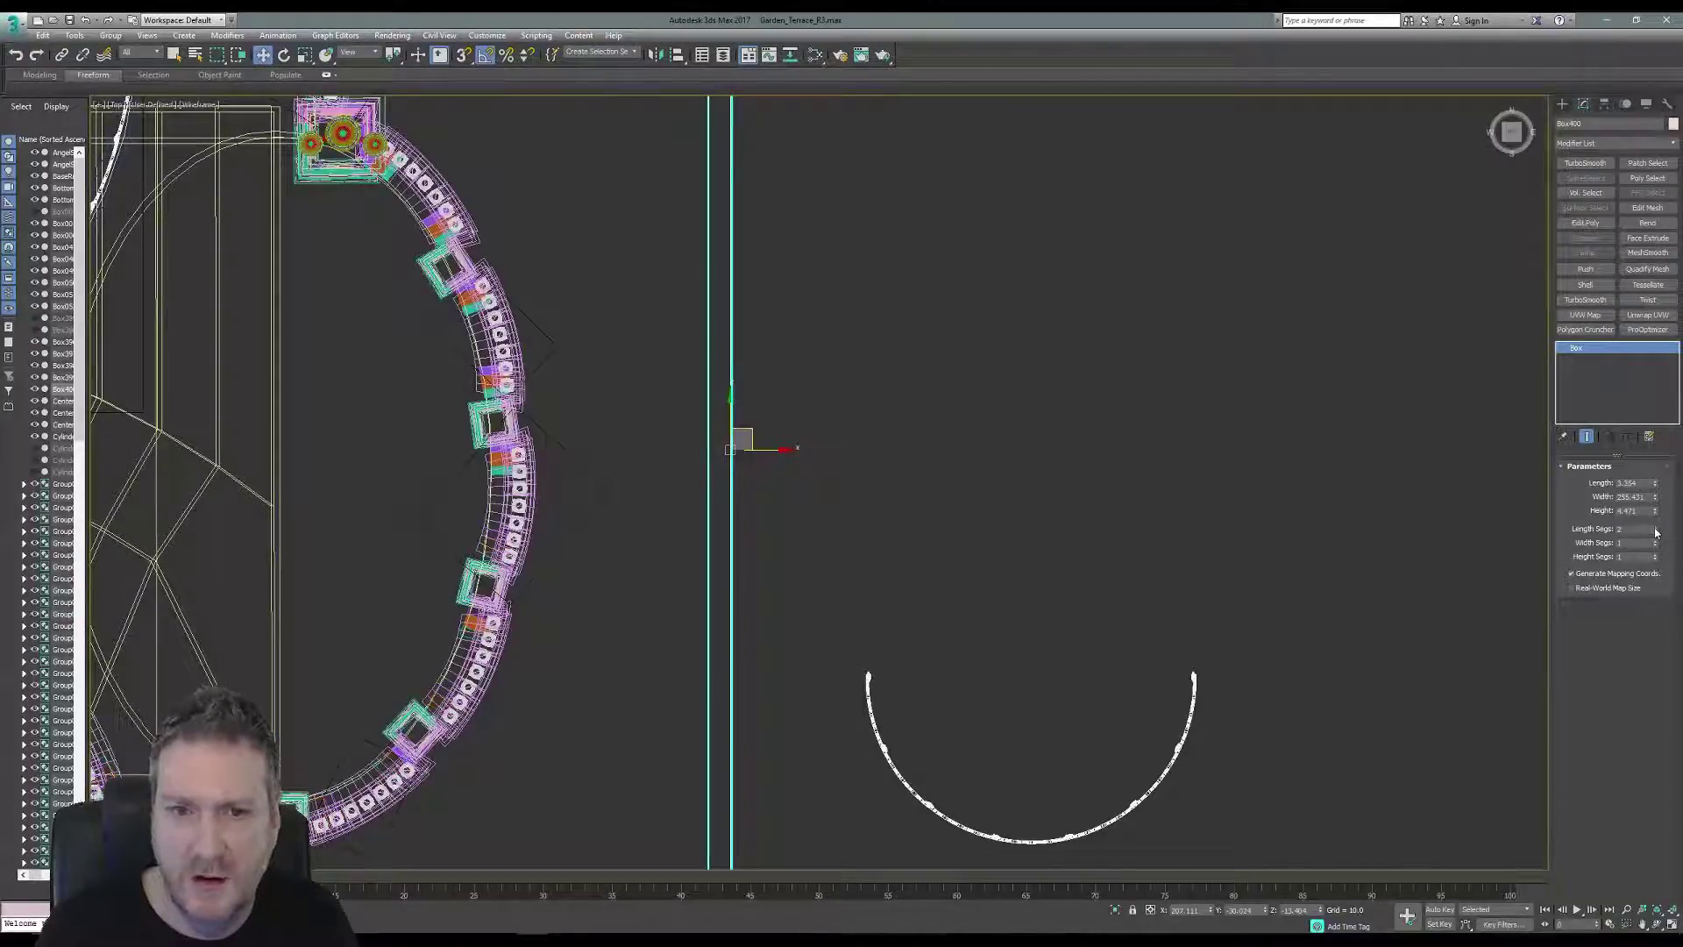
scroll(996, 554, down, 2)
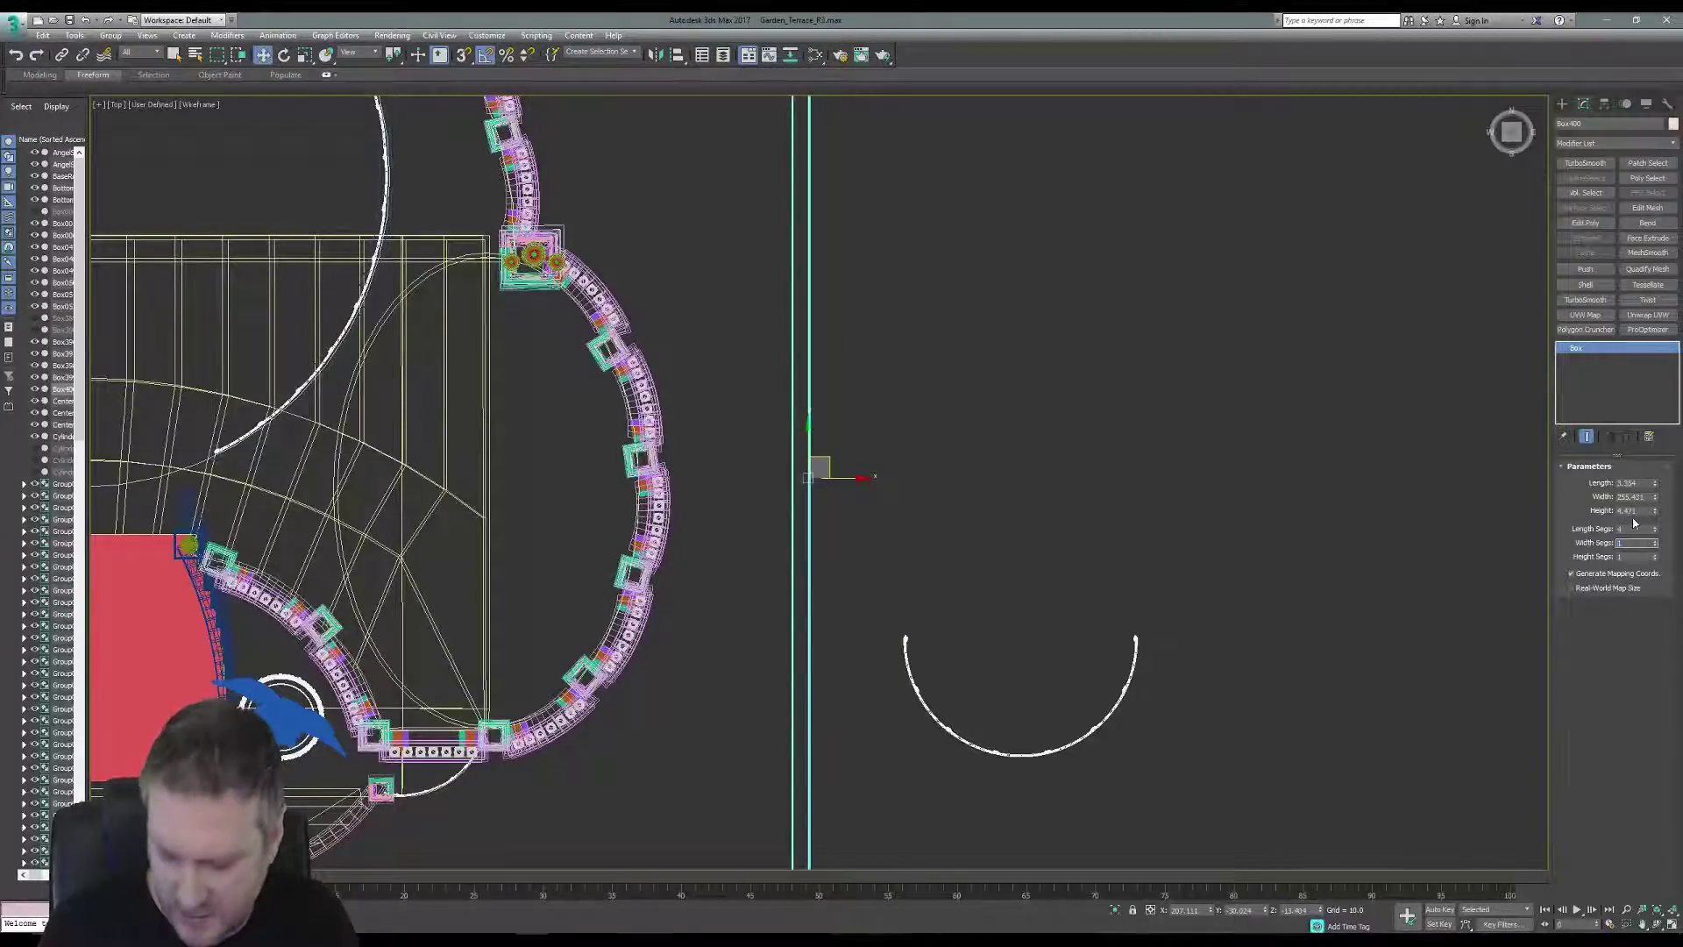
text(4)
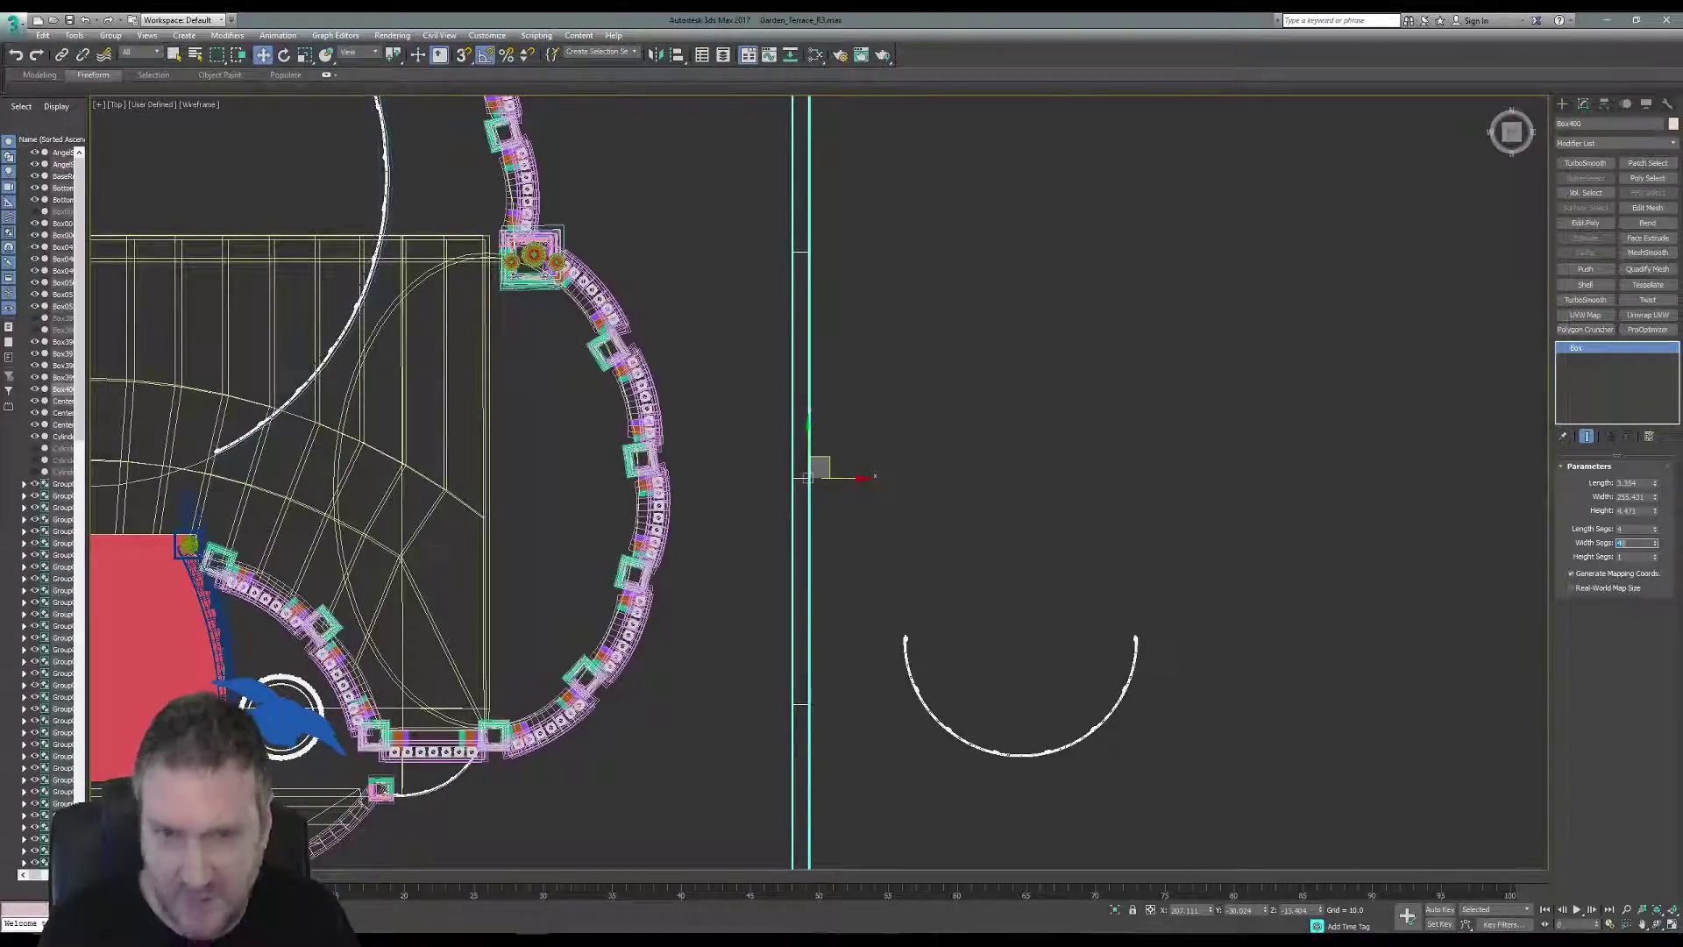
text(48)
key(Return)
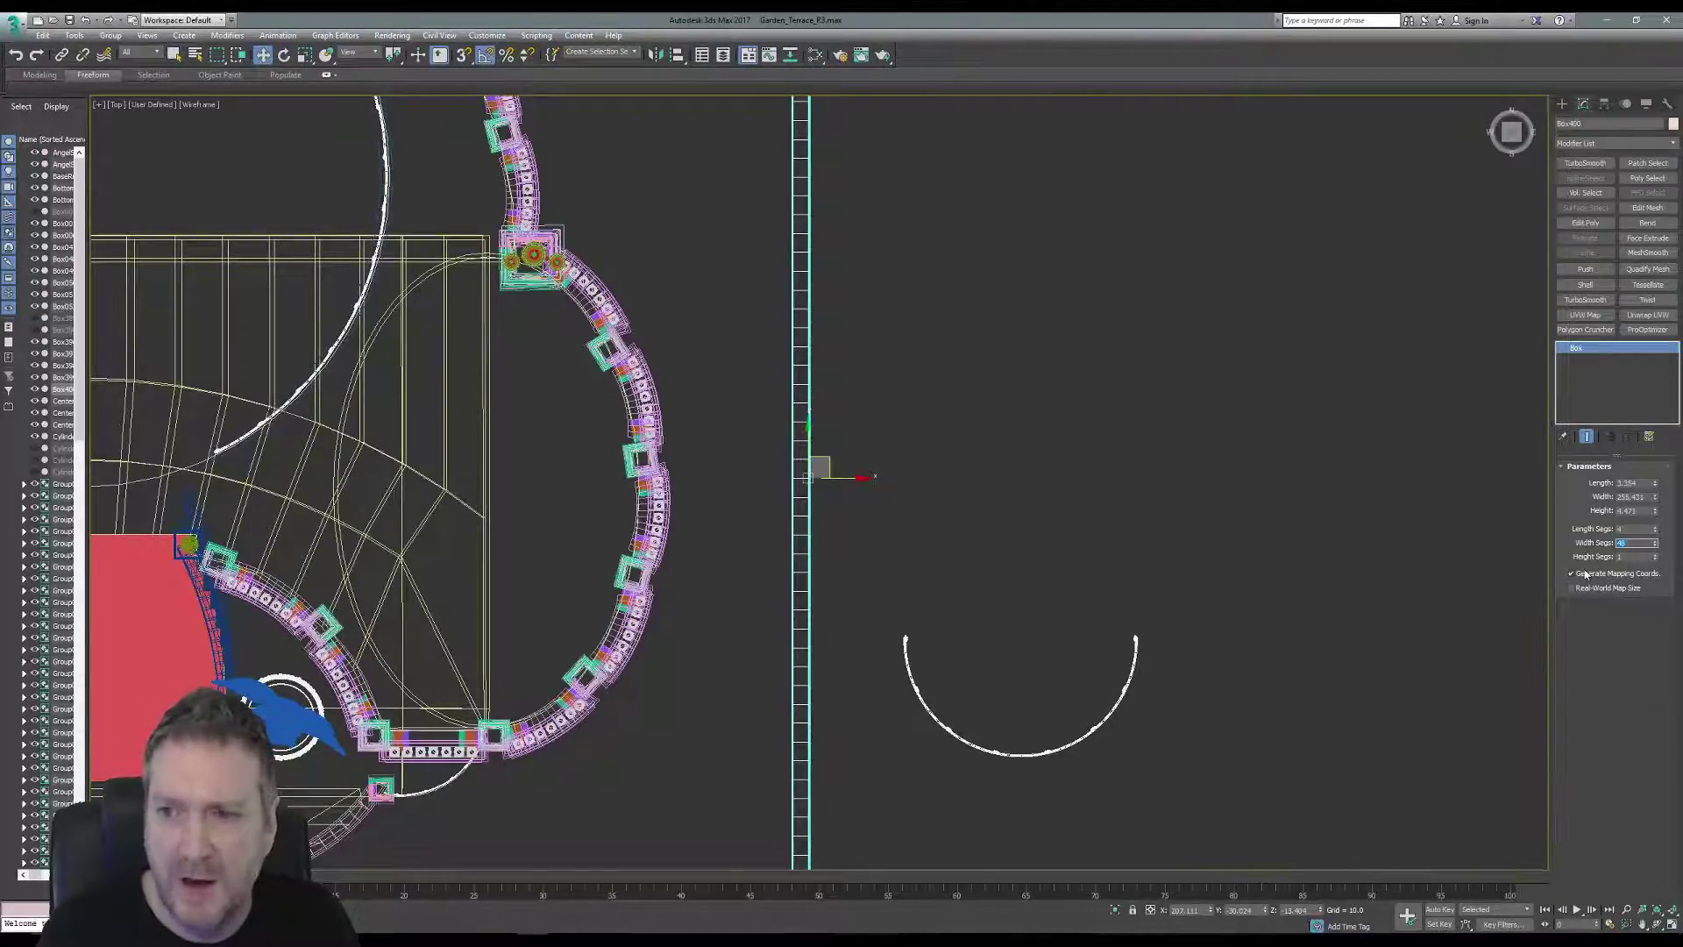
click(1624, 529)
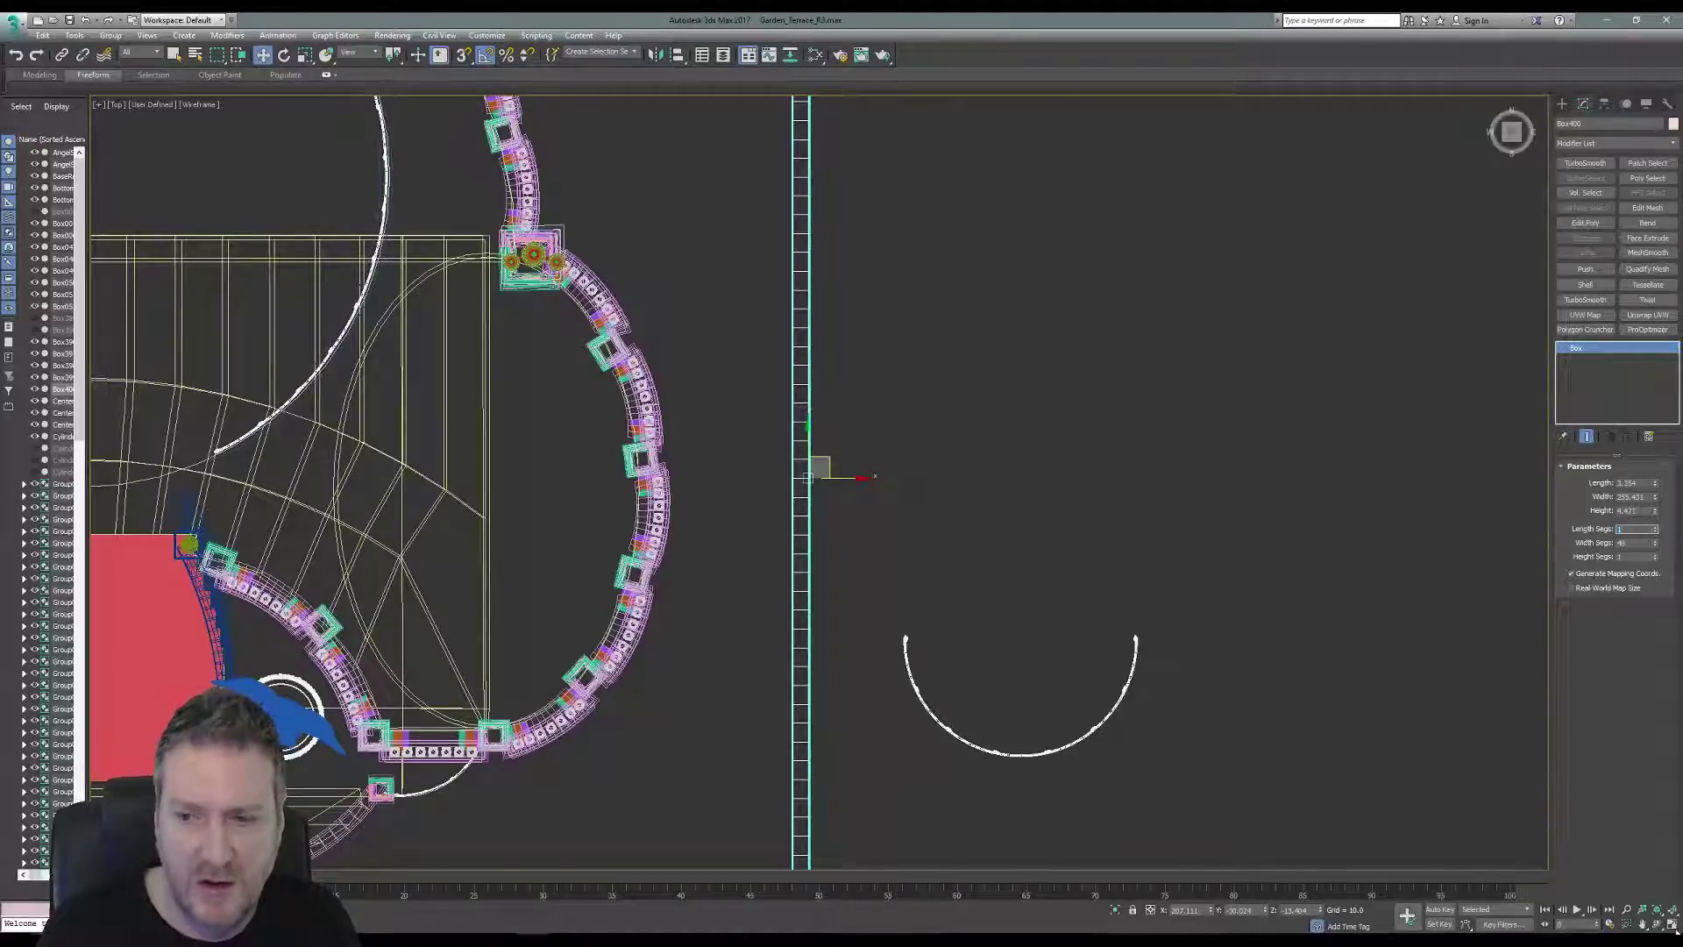
key(alt+w)
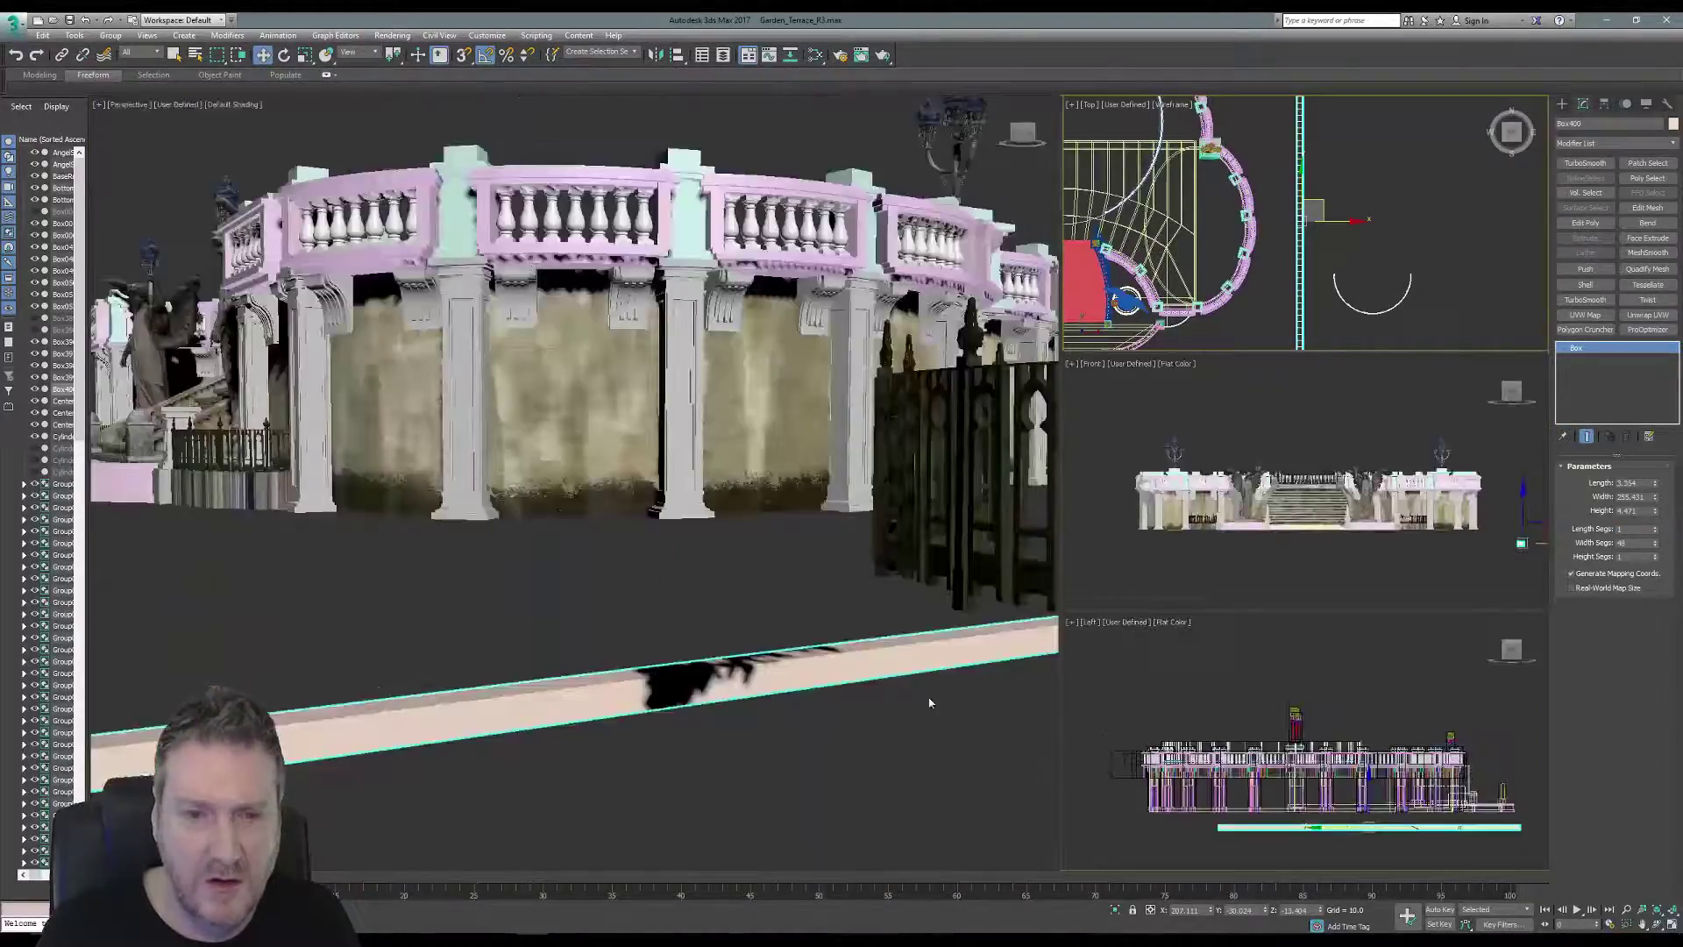
Set the box's length to 3.0 and its height to 2.0.
scroll(710, 605, down, 8)
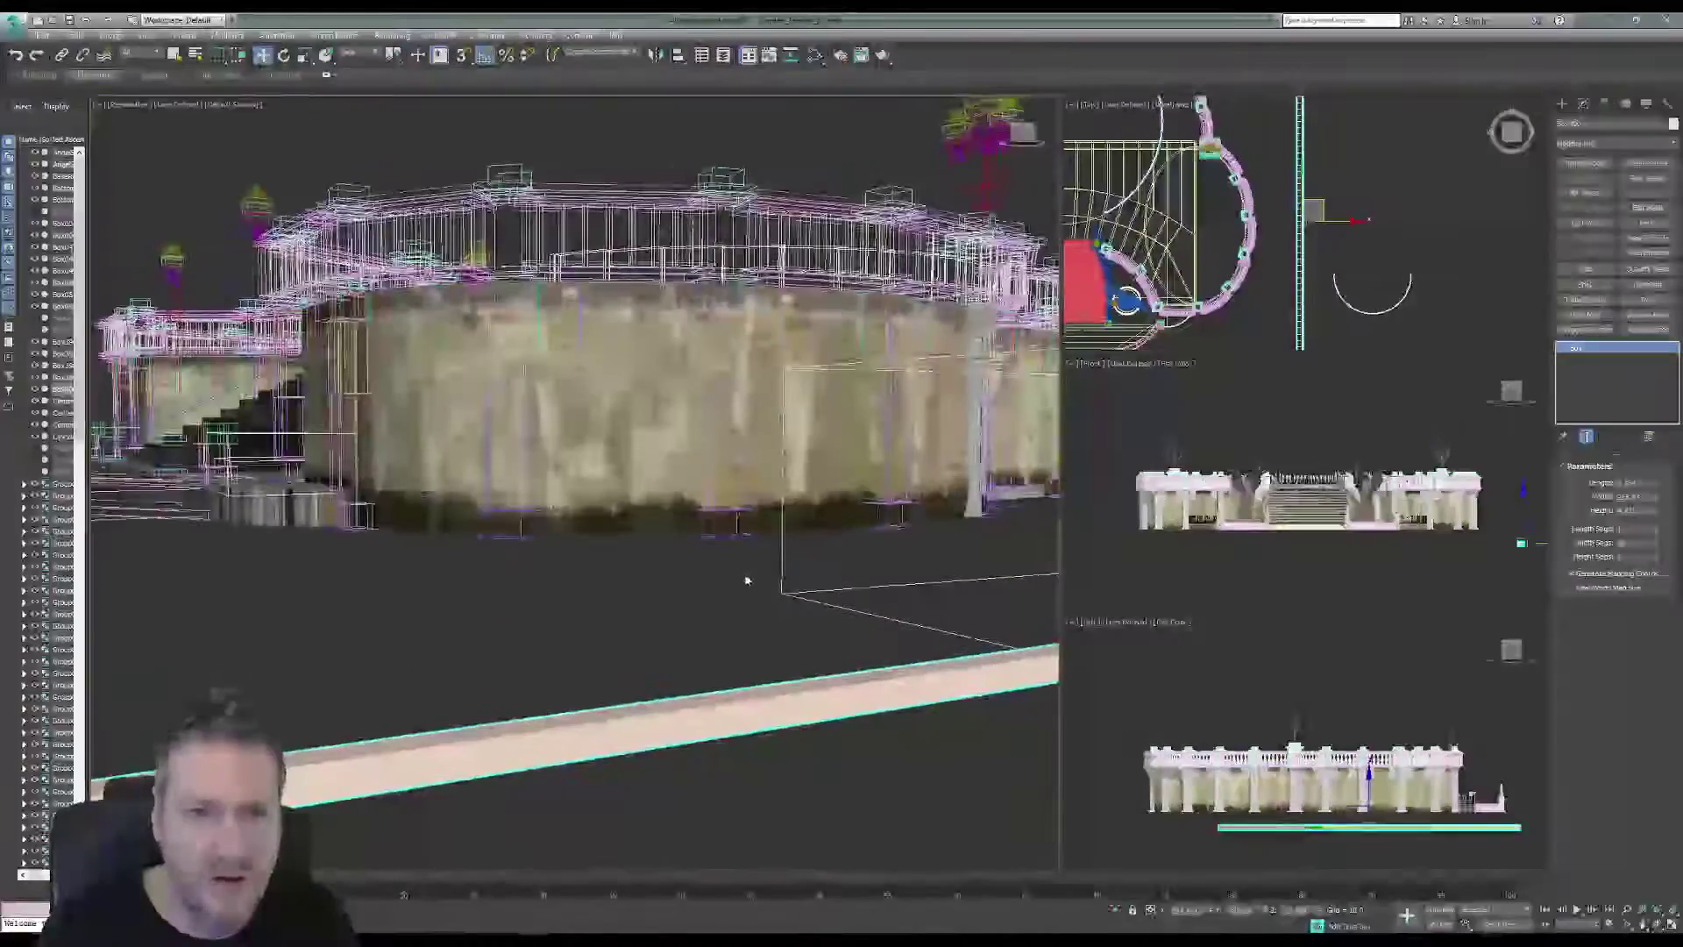
scroll(665, 538, up, 2)
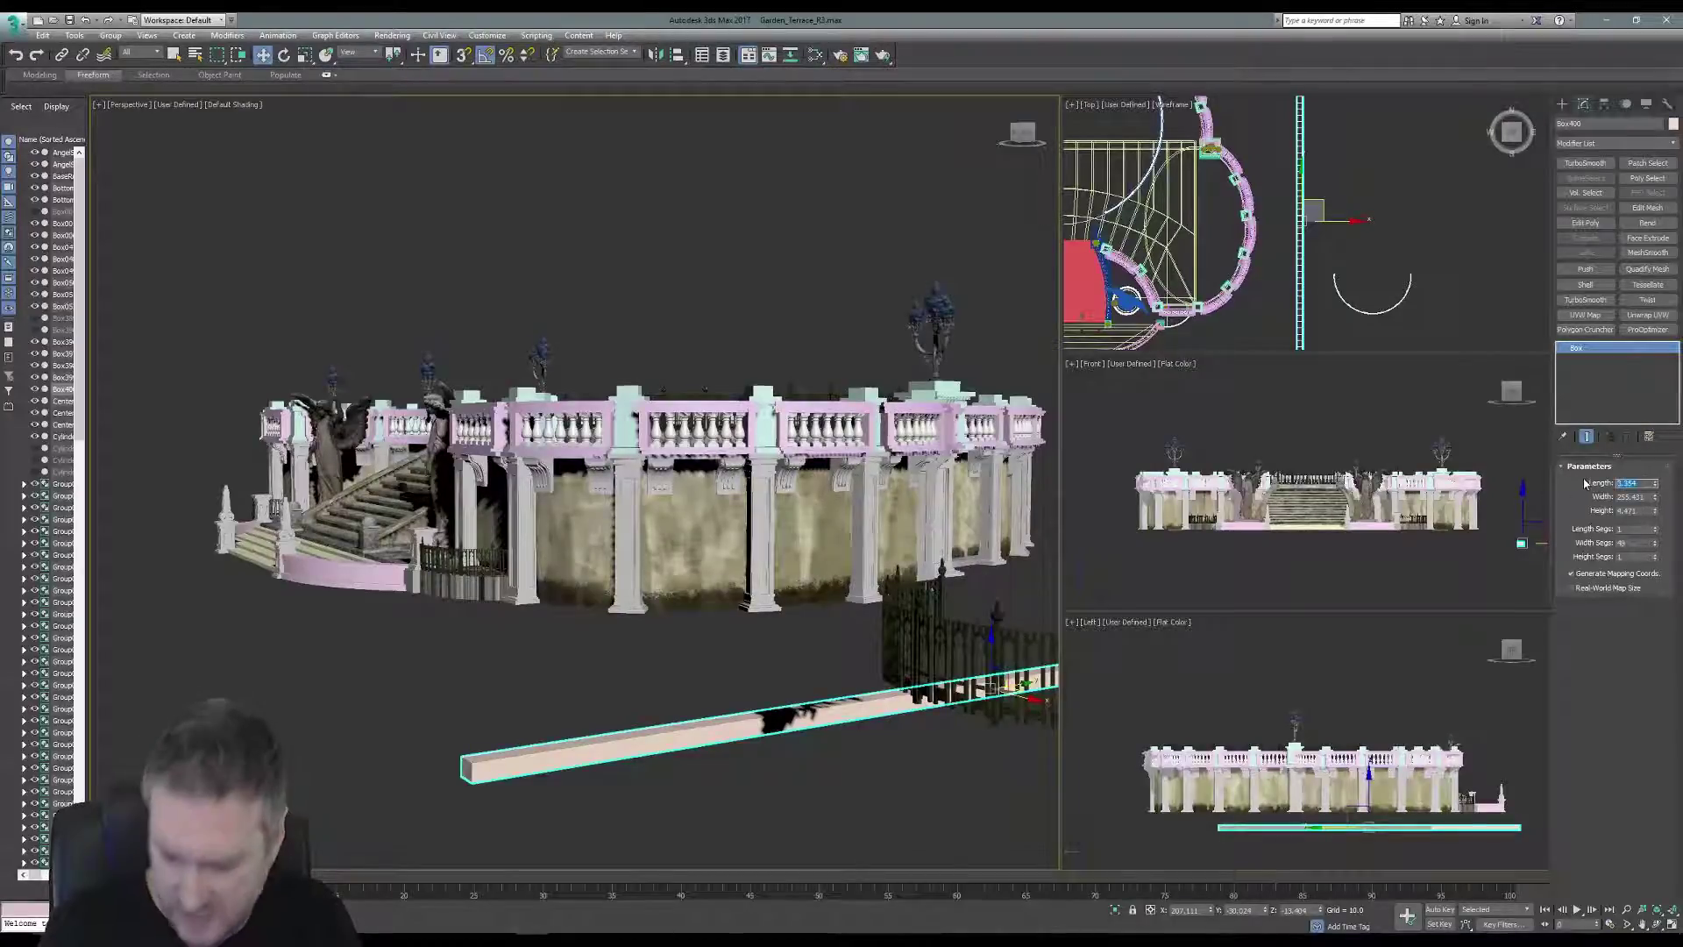
text(3.0)
key(Return)
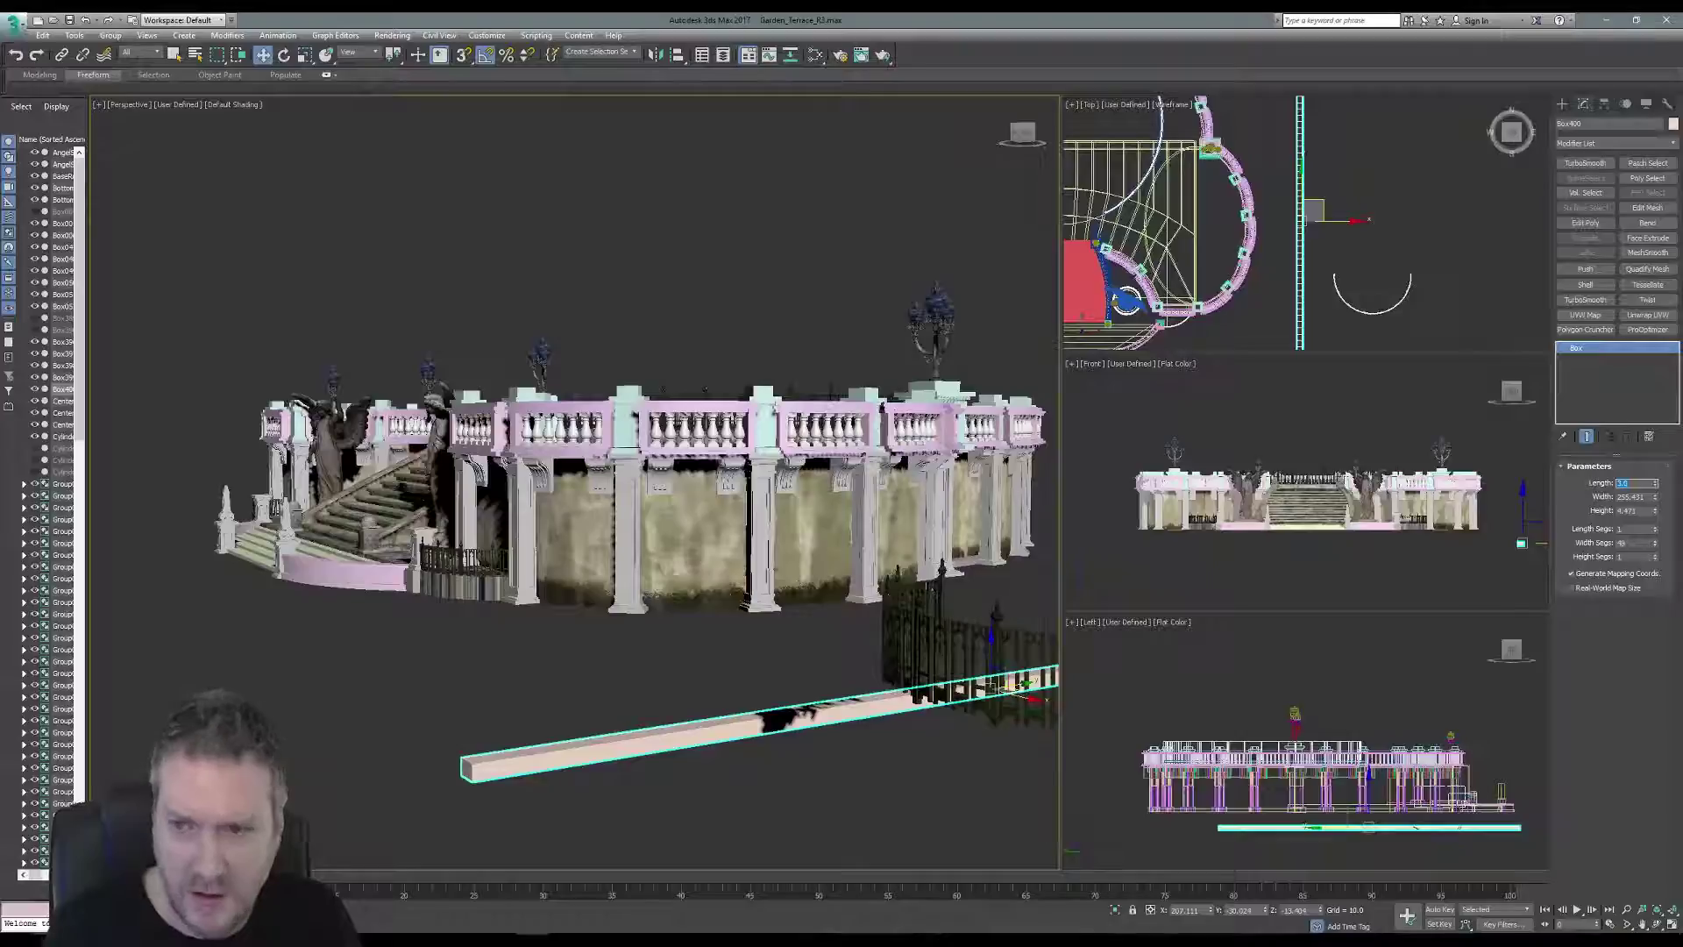
click(1626, 510)
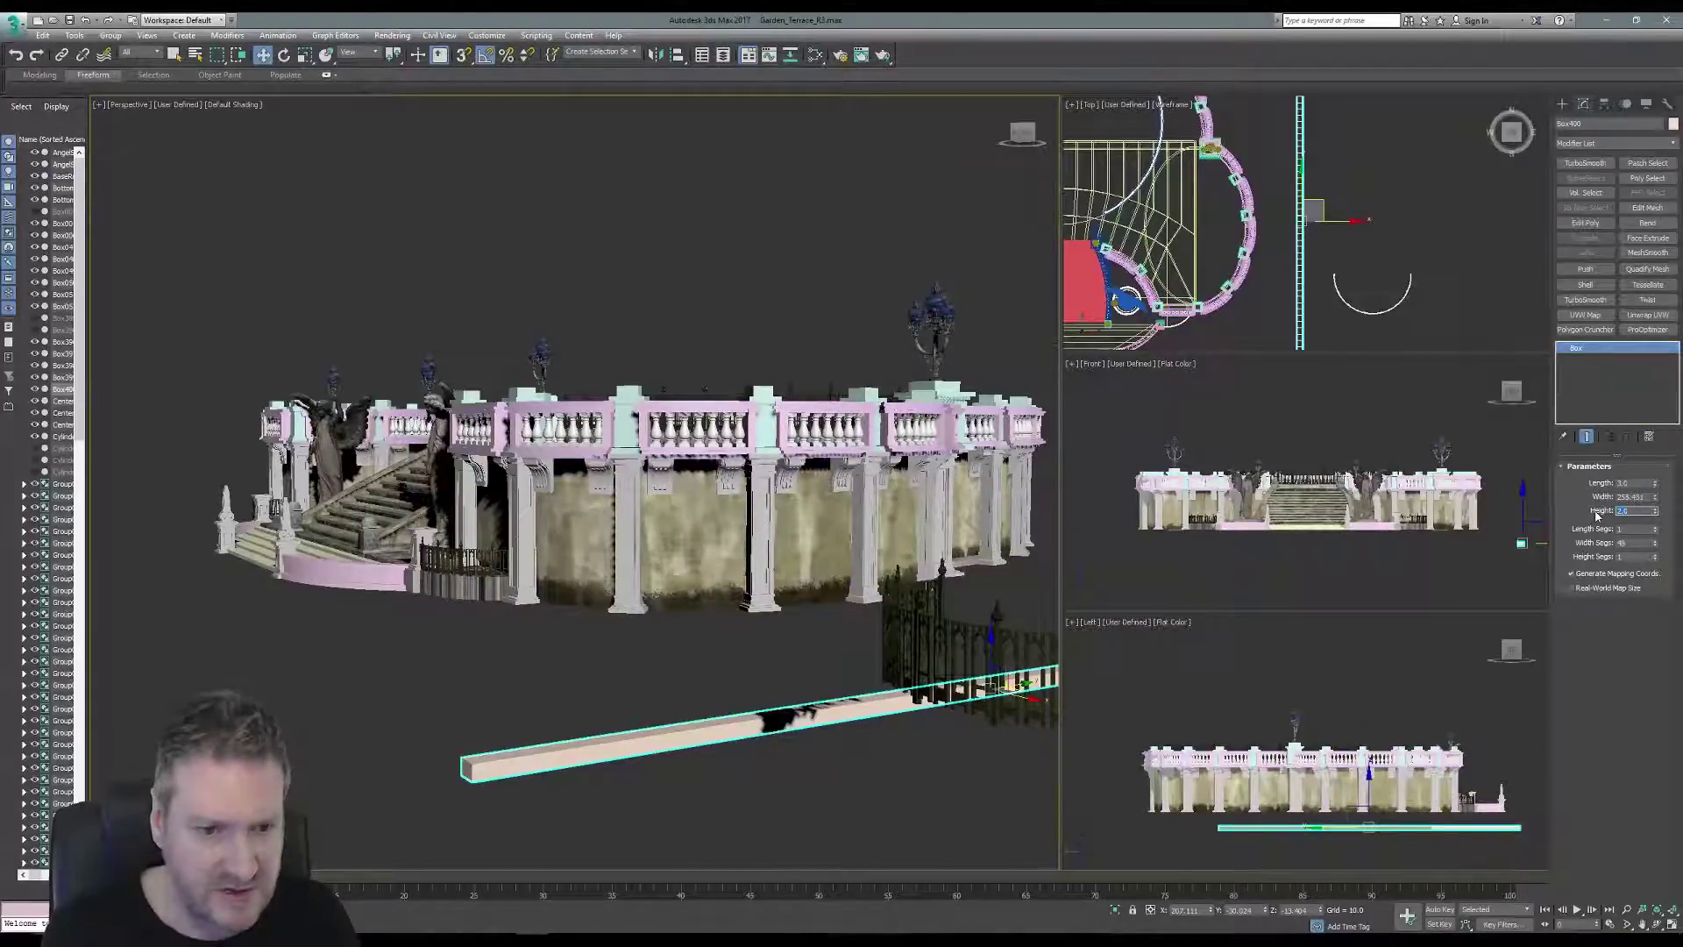
text(2.0)
key(Return)
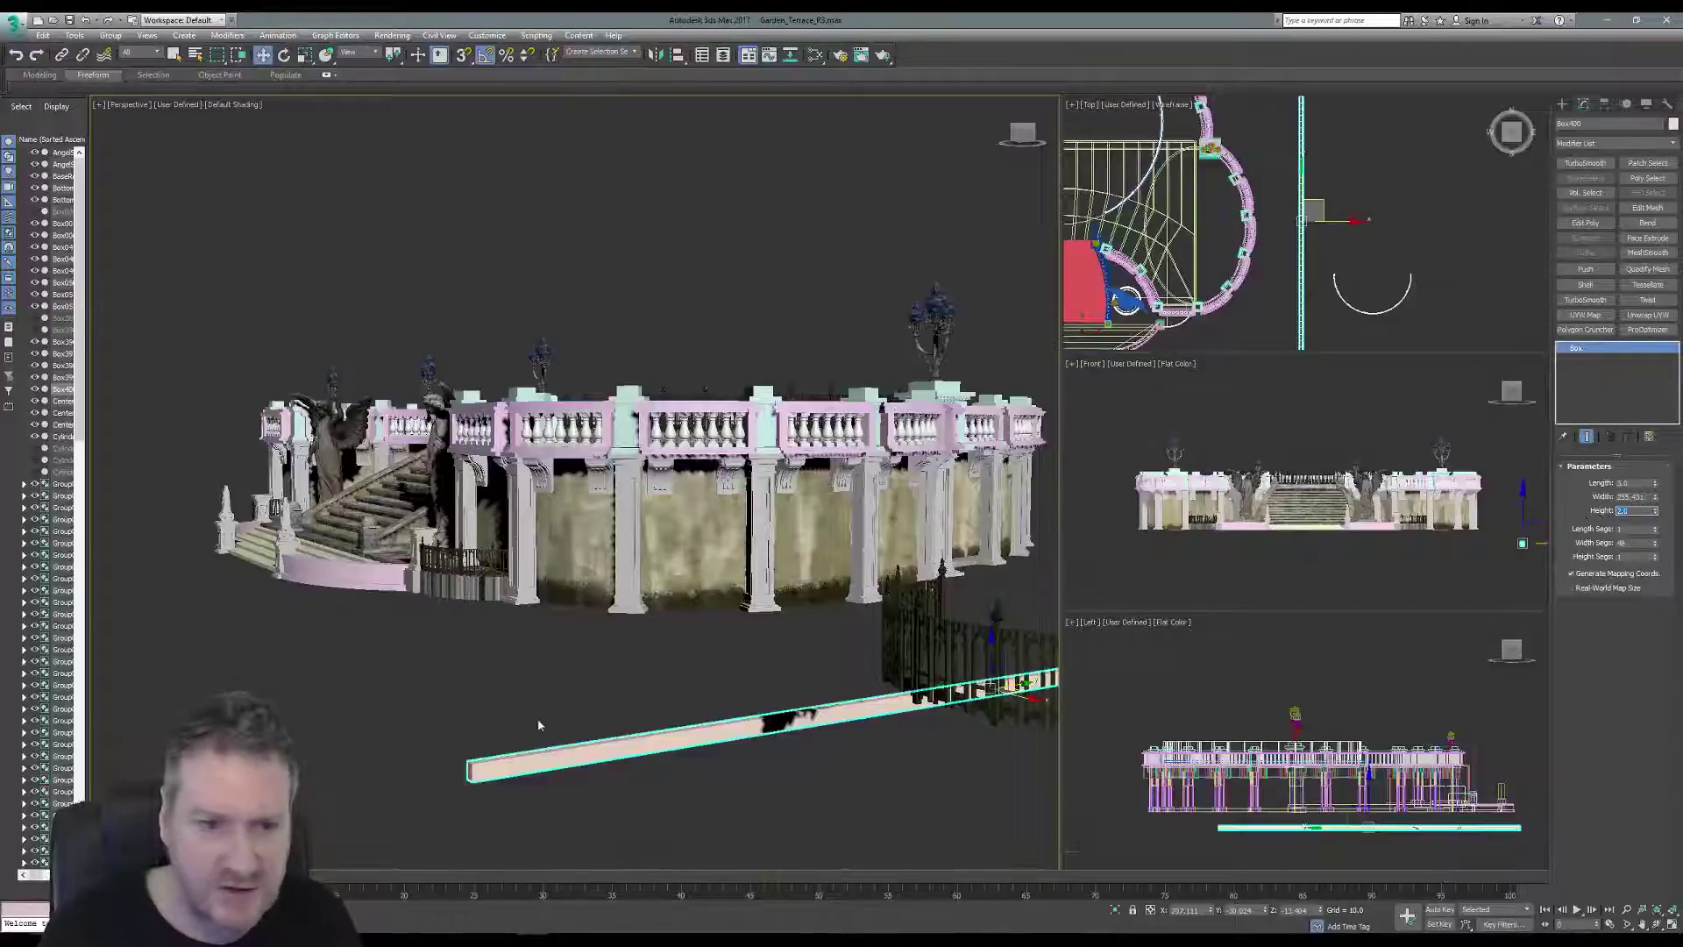
scroll(538, 725, up, 5)
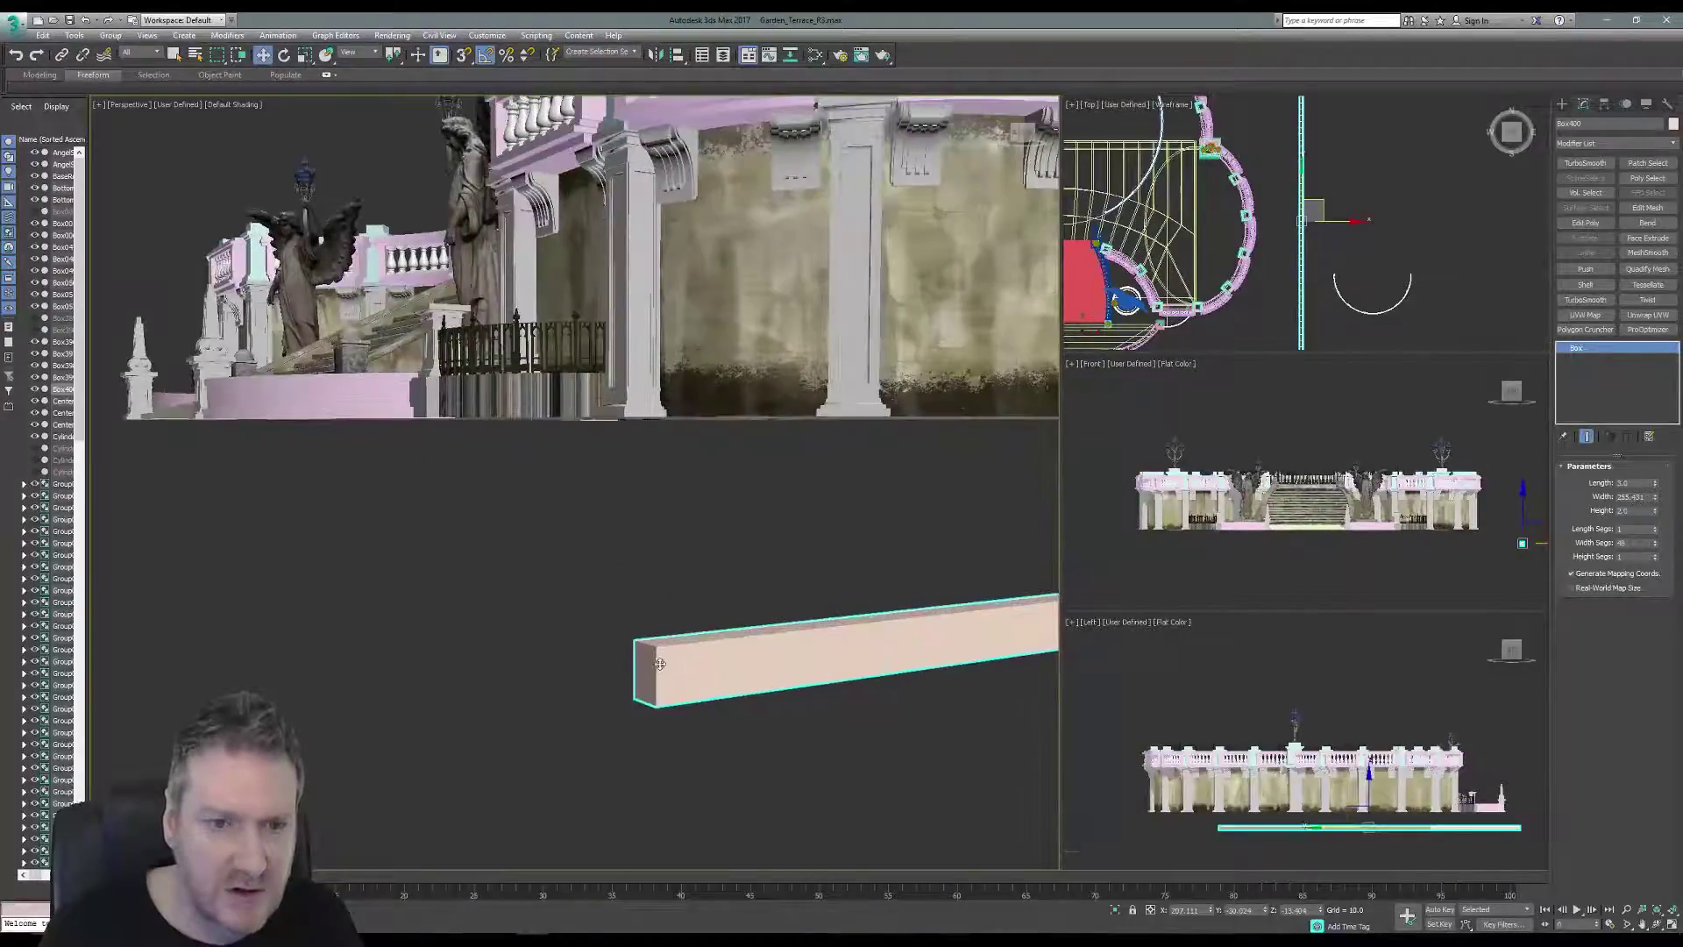
alt+middle_drag(643, 669, 619, 613)
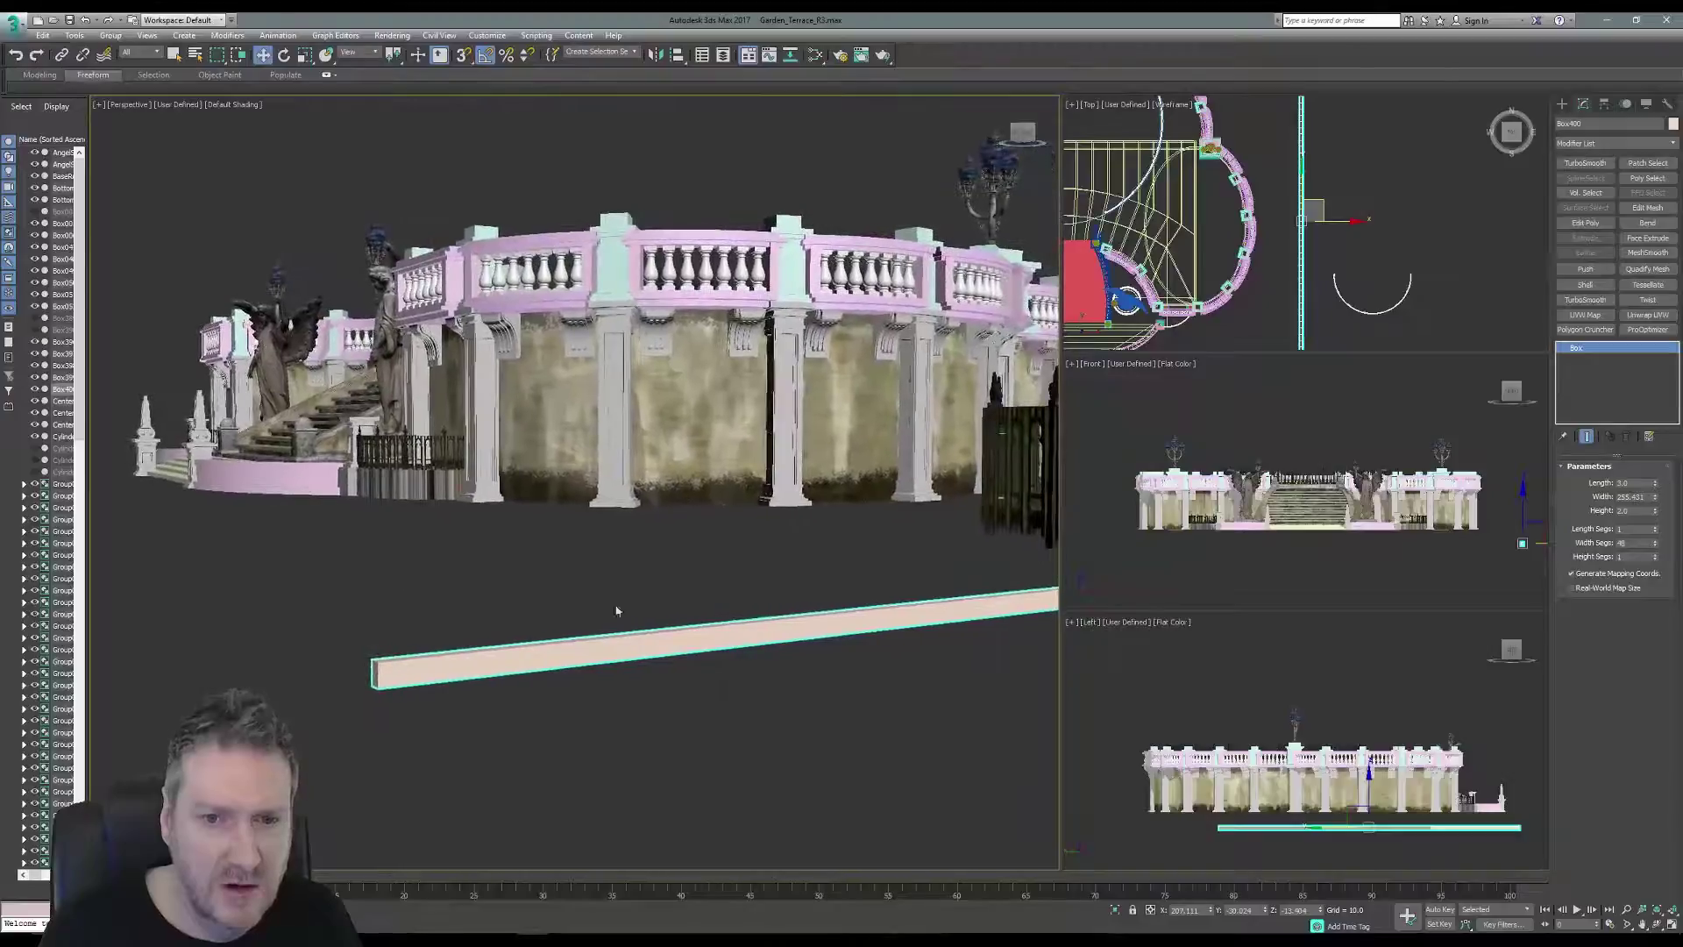
Try a box length of 4.0 and set it back to 3.0.
click(1629, 483)
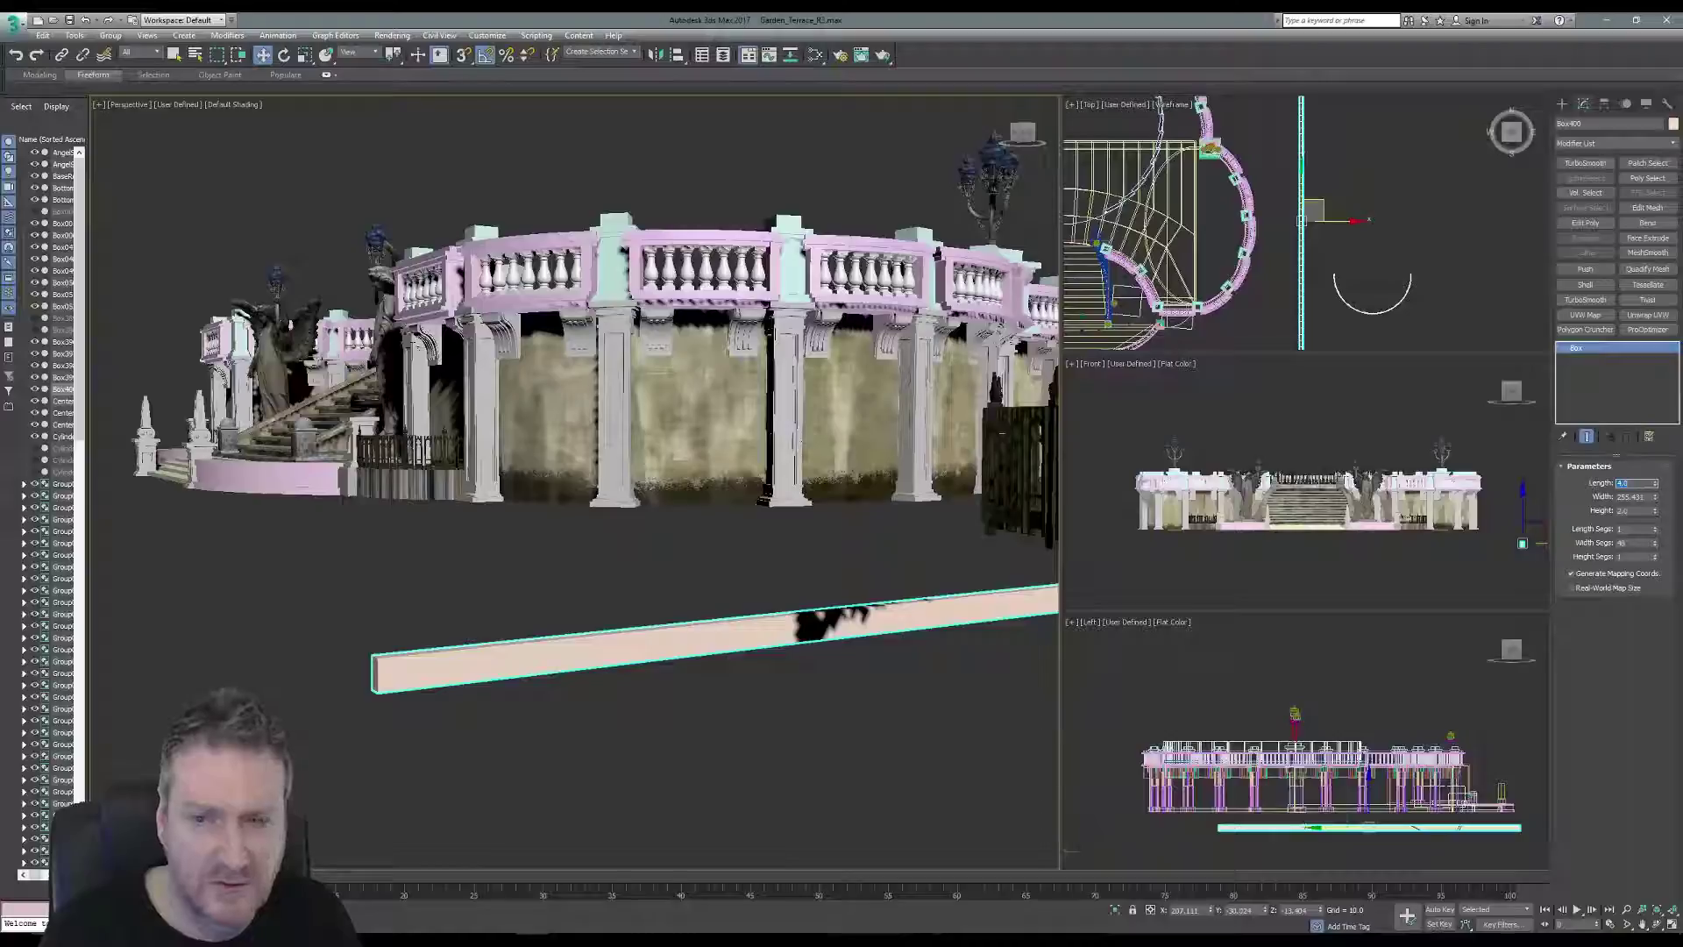
text(3)
key(Return)
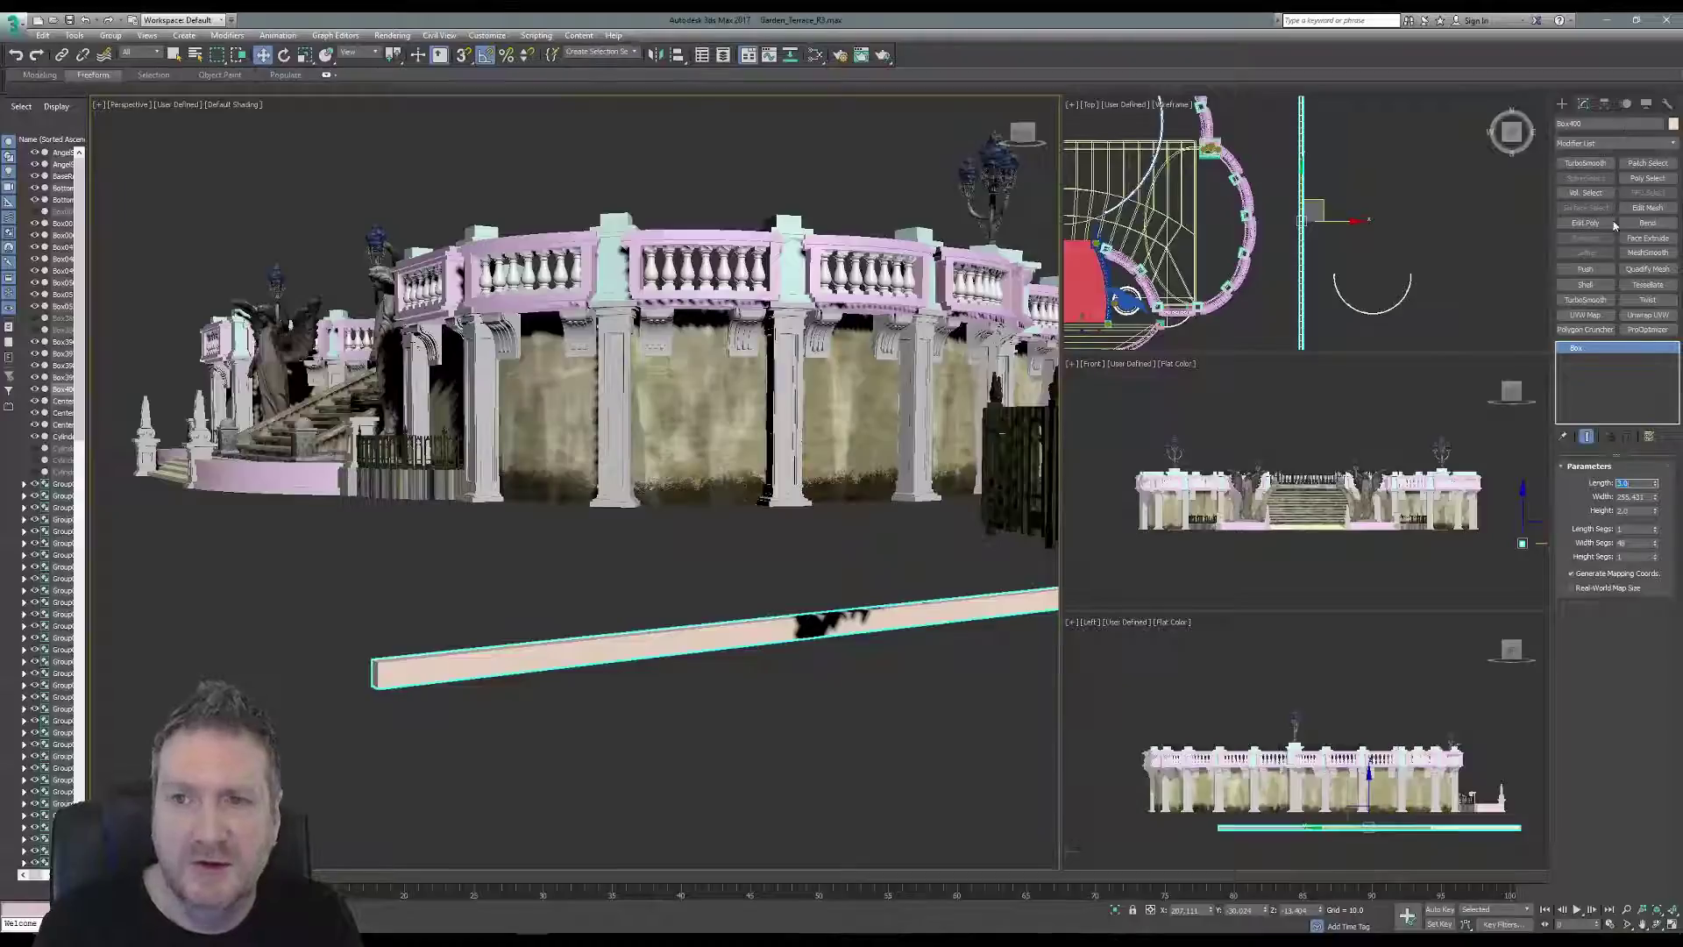
Add a Bend modifier to the box, bending it on the X axis at an angle of about -104.
click(1647, 223)
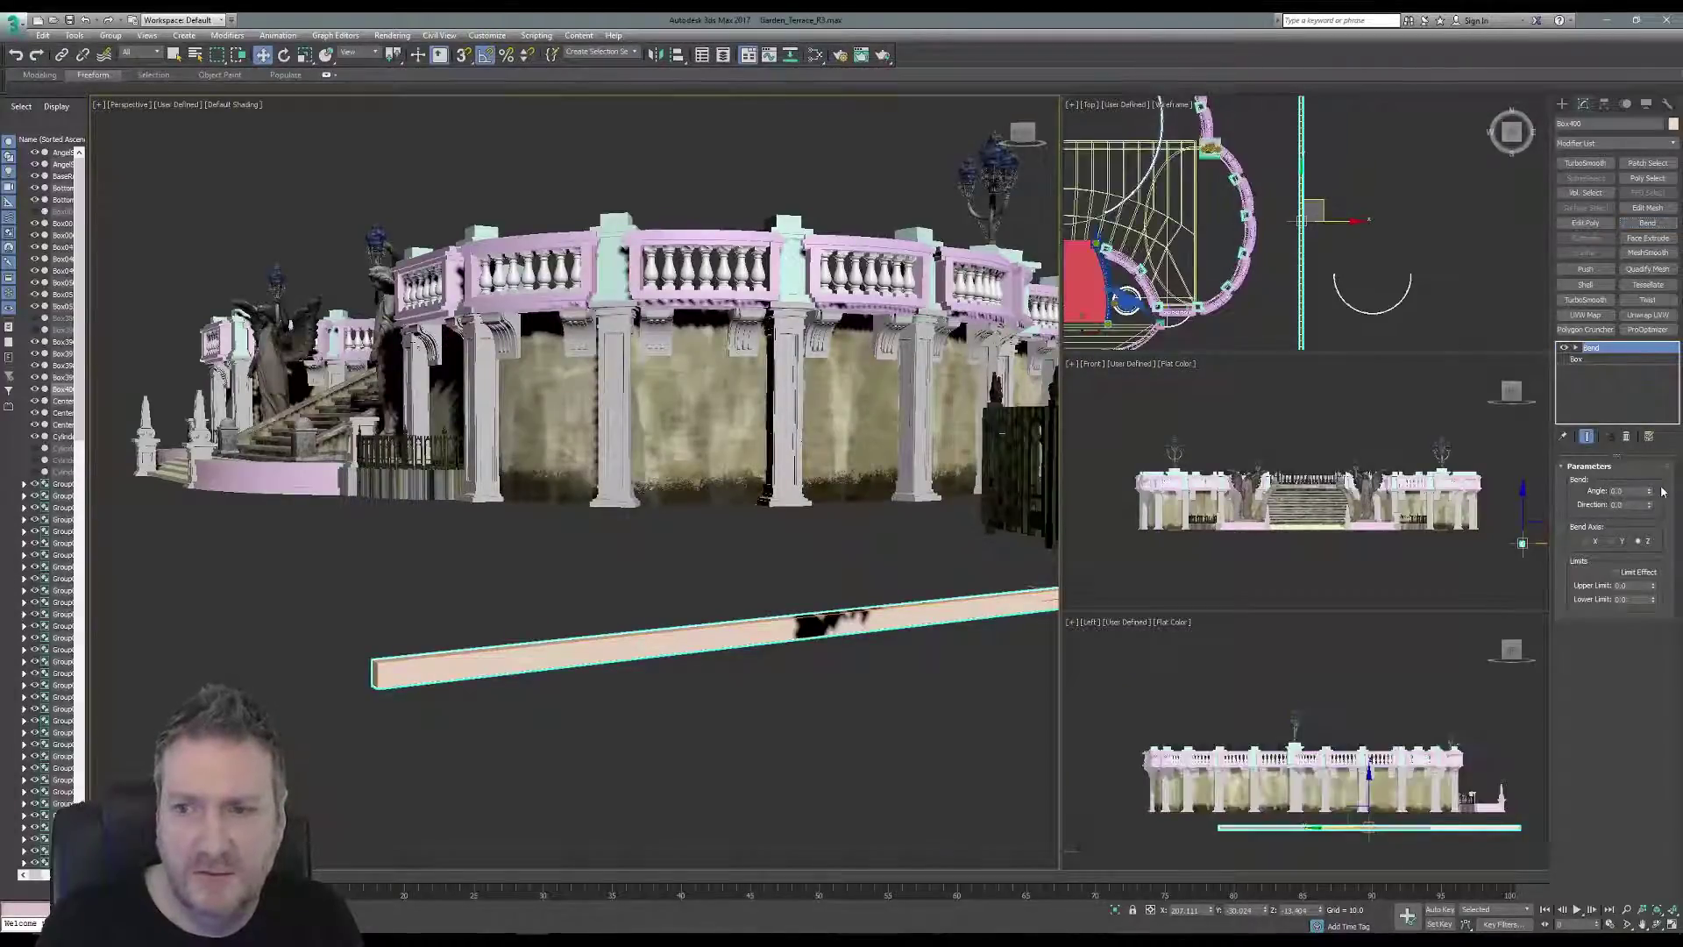
drag(1651, 492, 1652, 465)
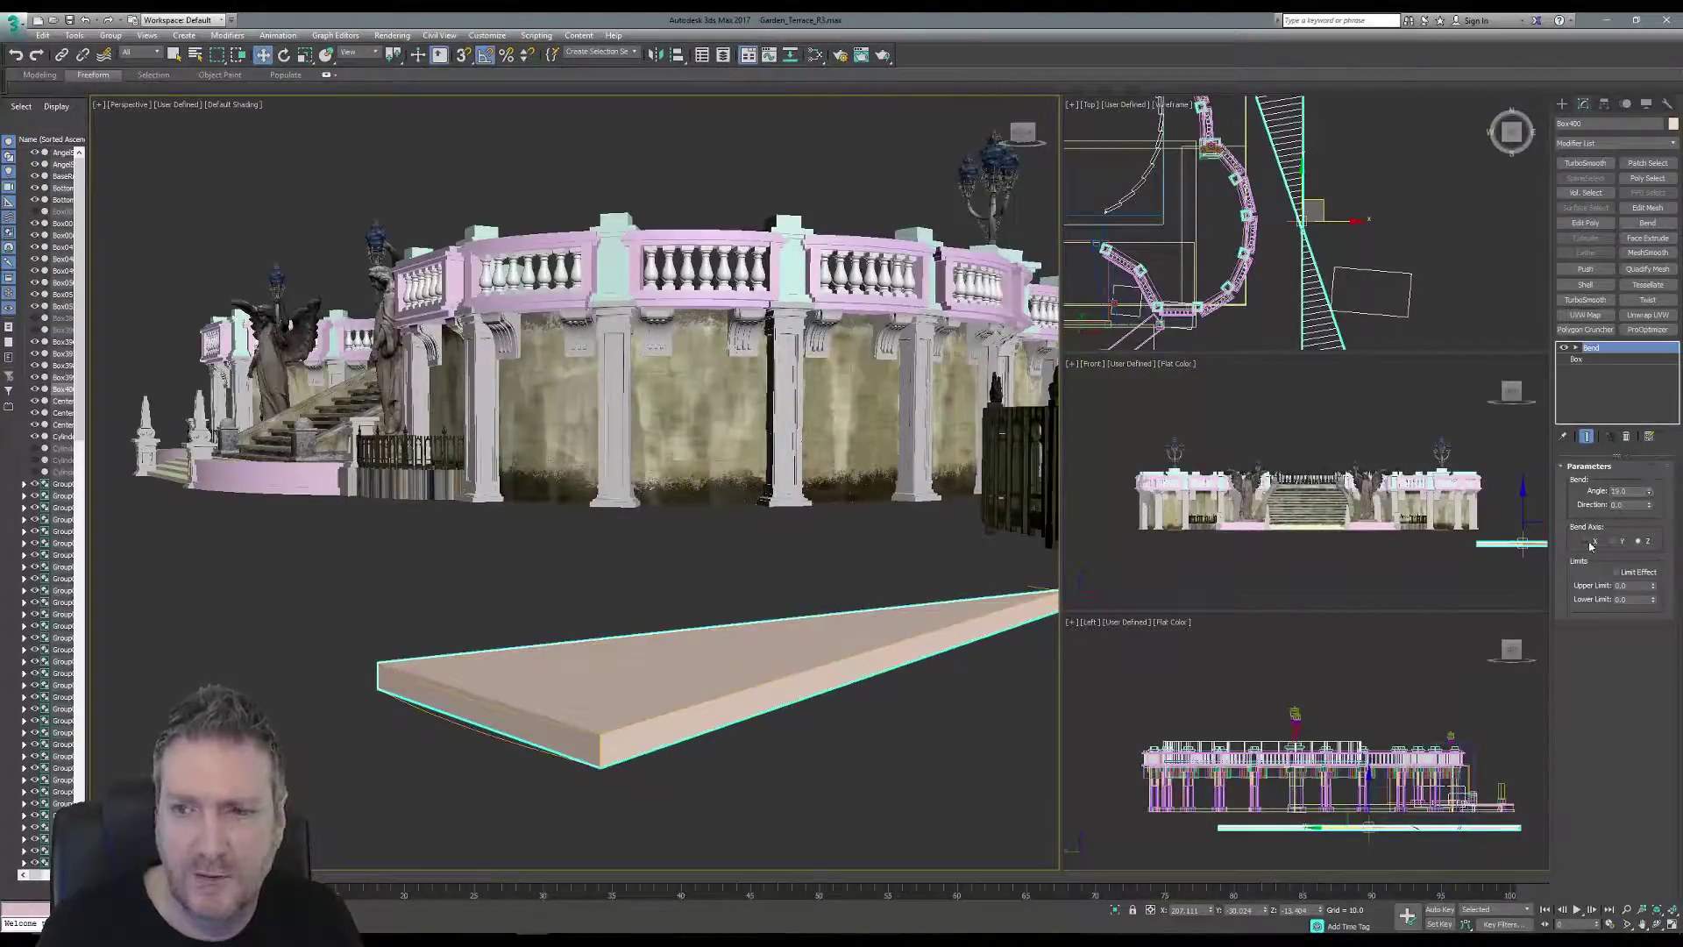
click(1590, 543)
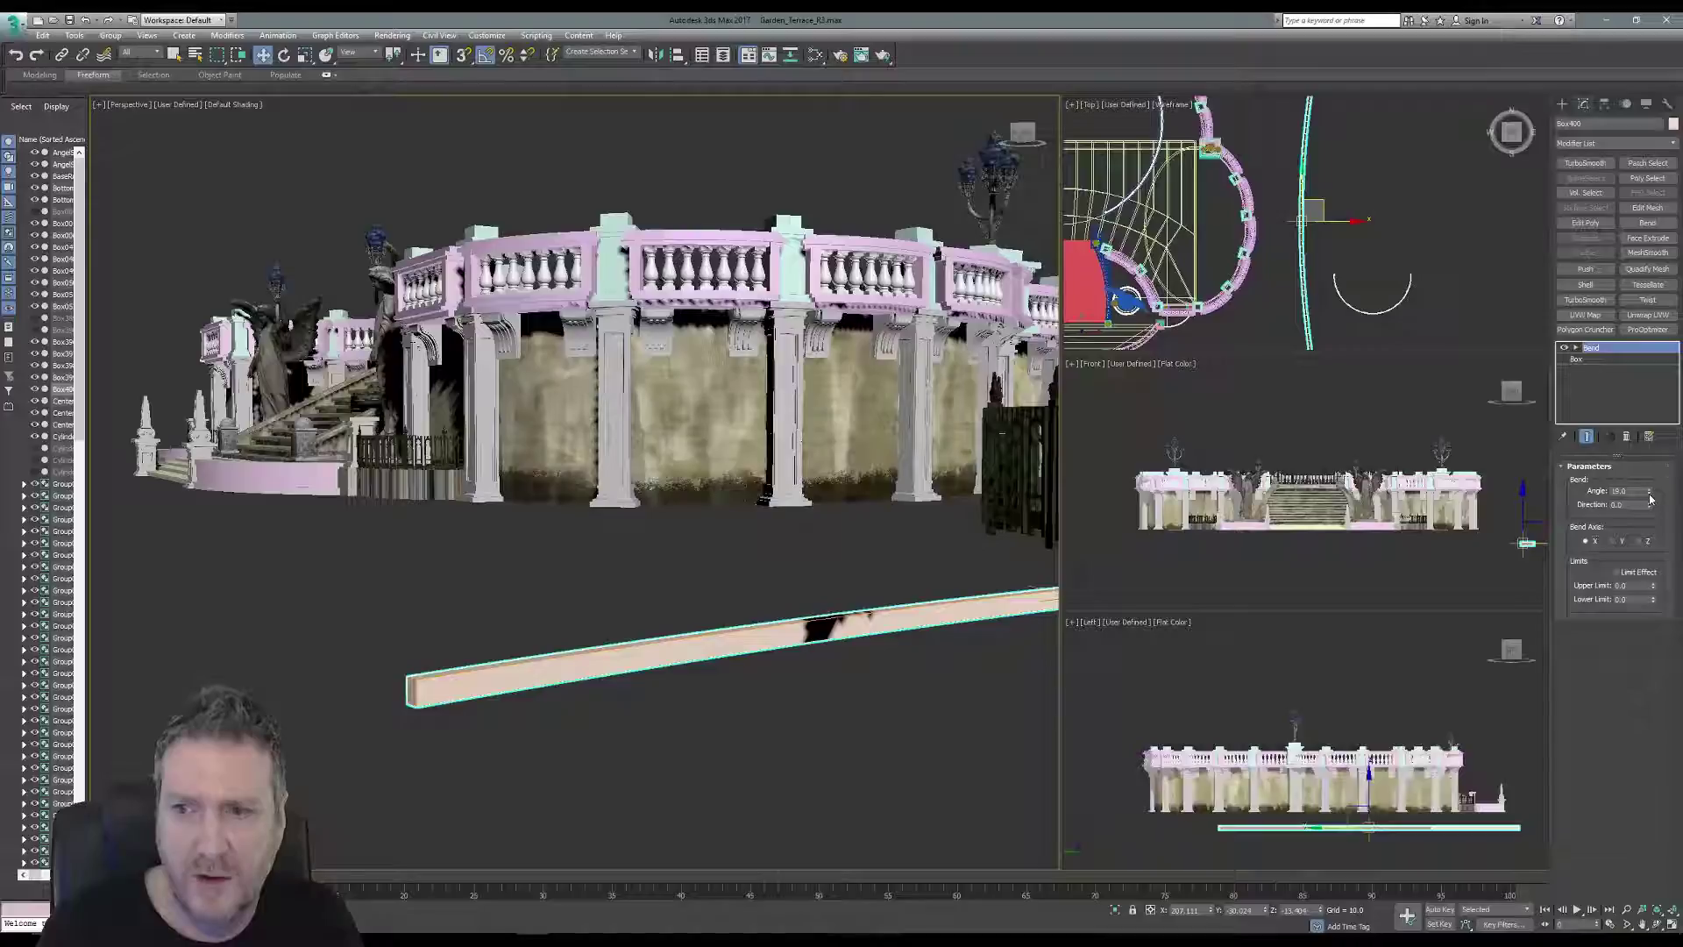
drag(1649, 491, 1657, 655)
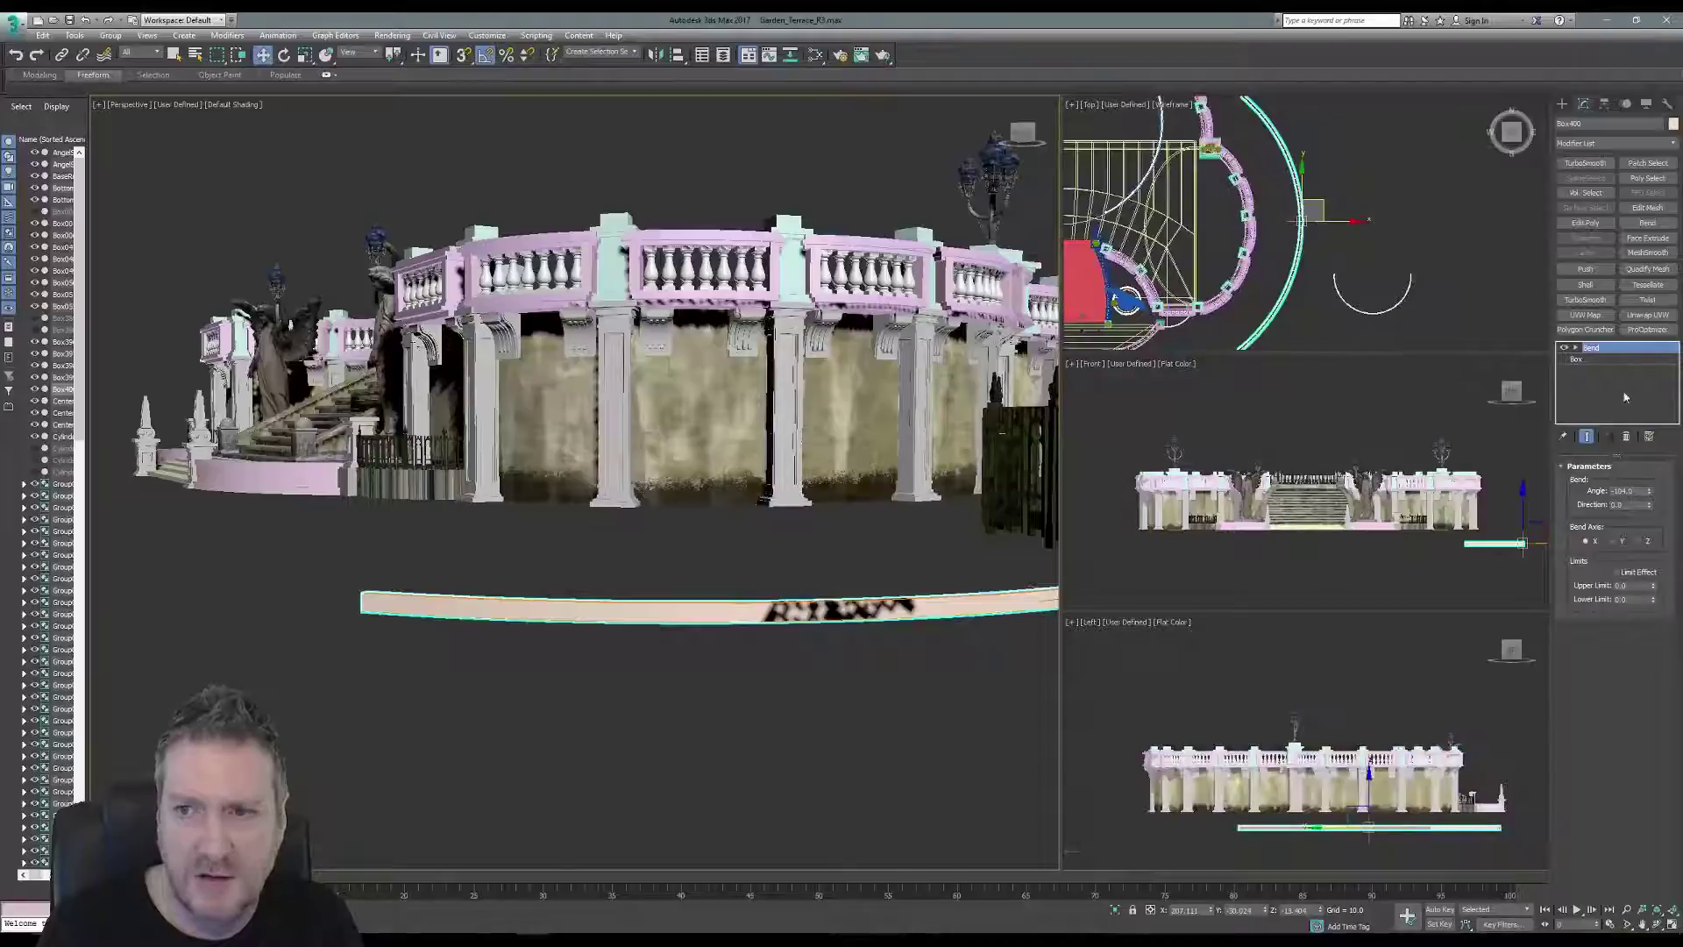
Return to the base box beneath the Bend modifier and reduce its width to about 209.
click(1593, 361)
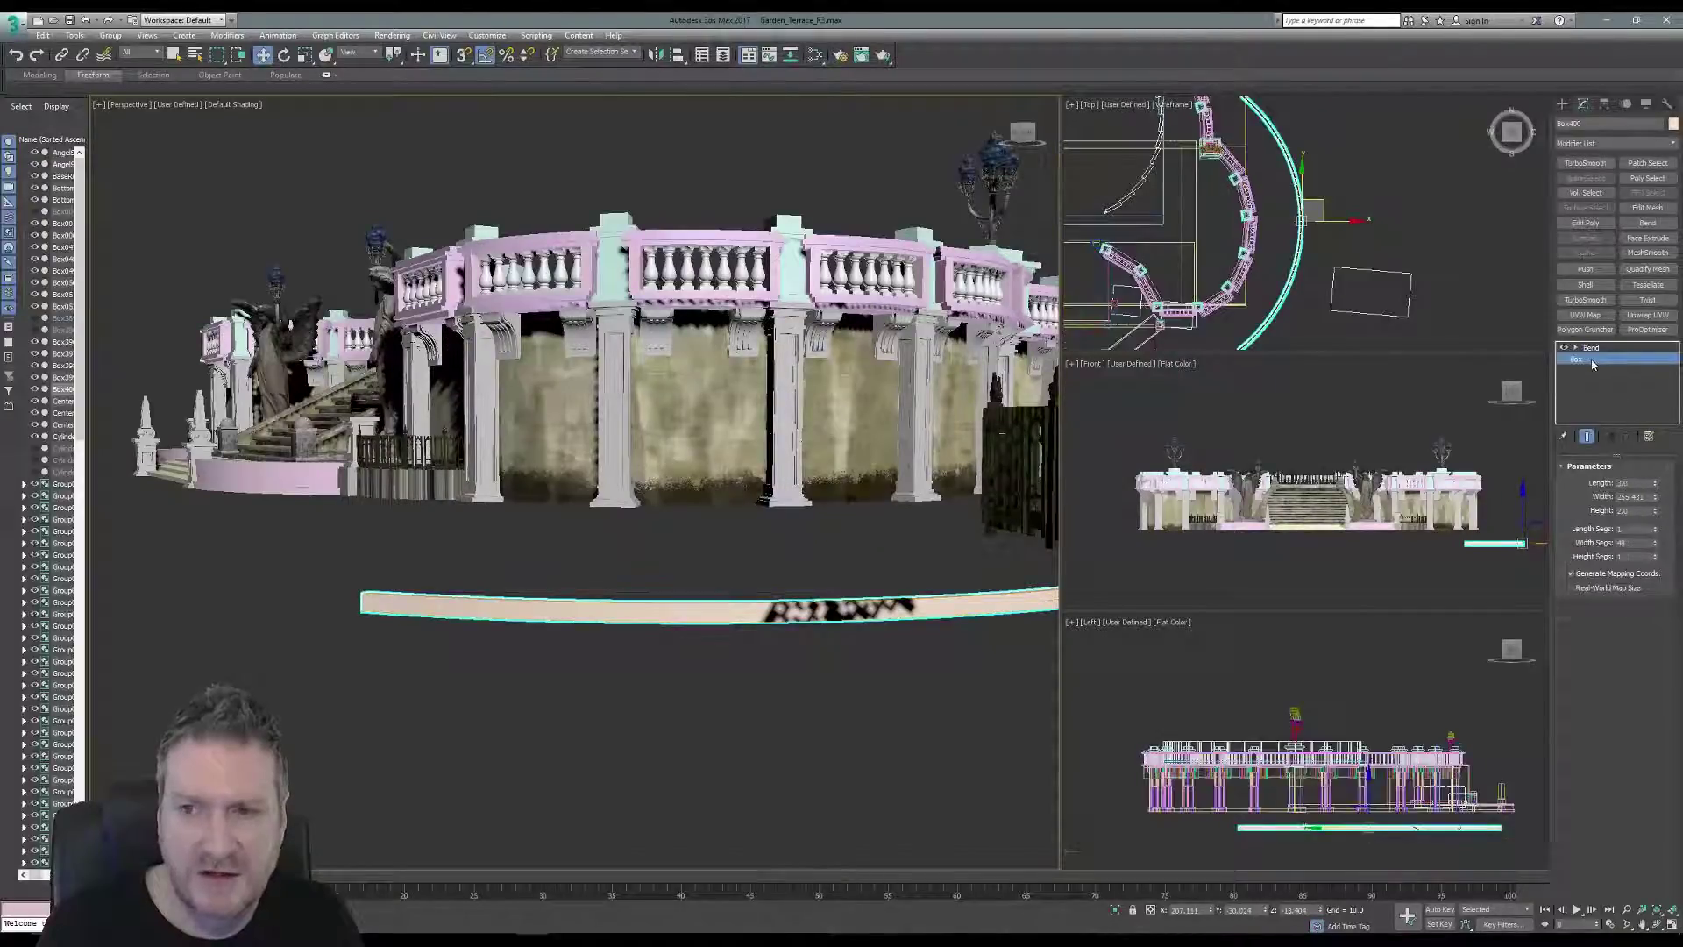
click(1588, 435)
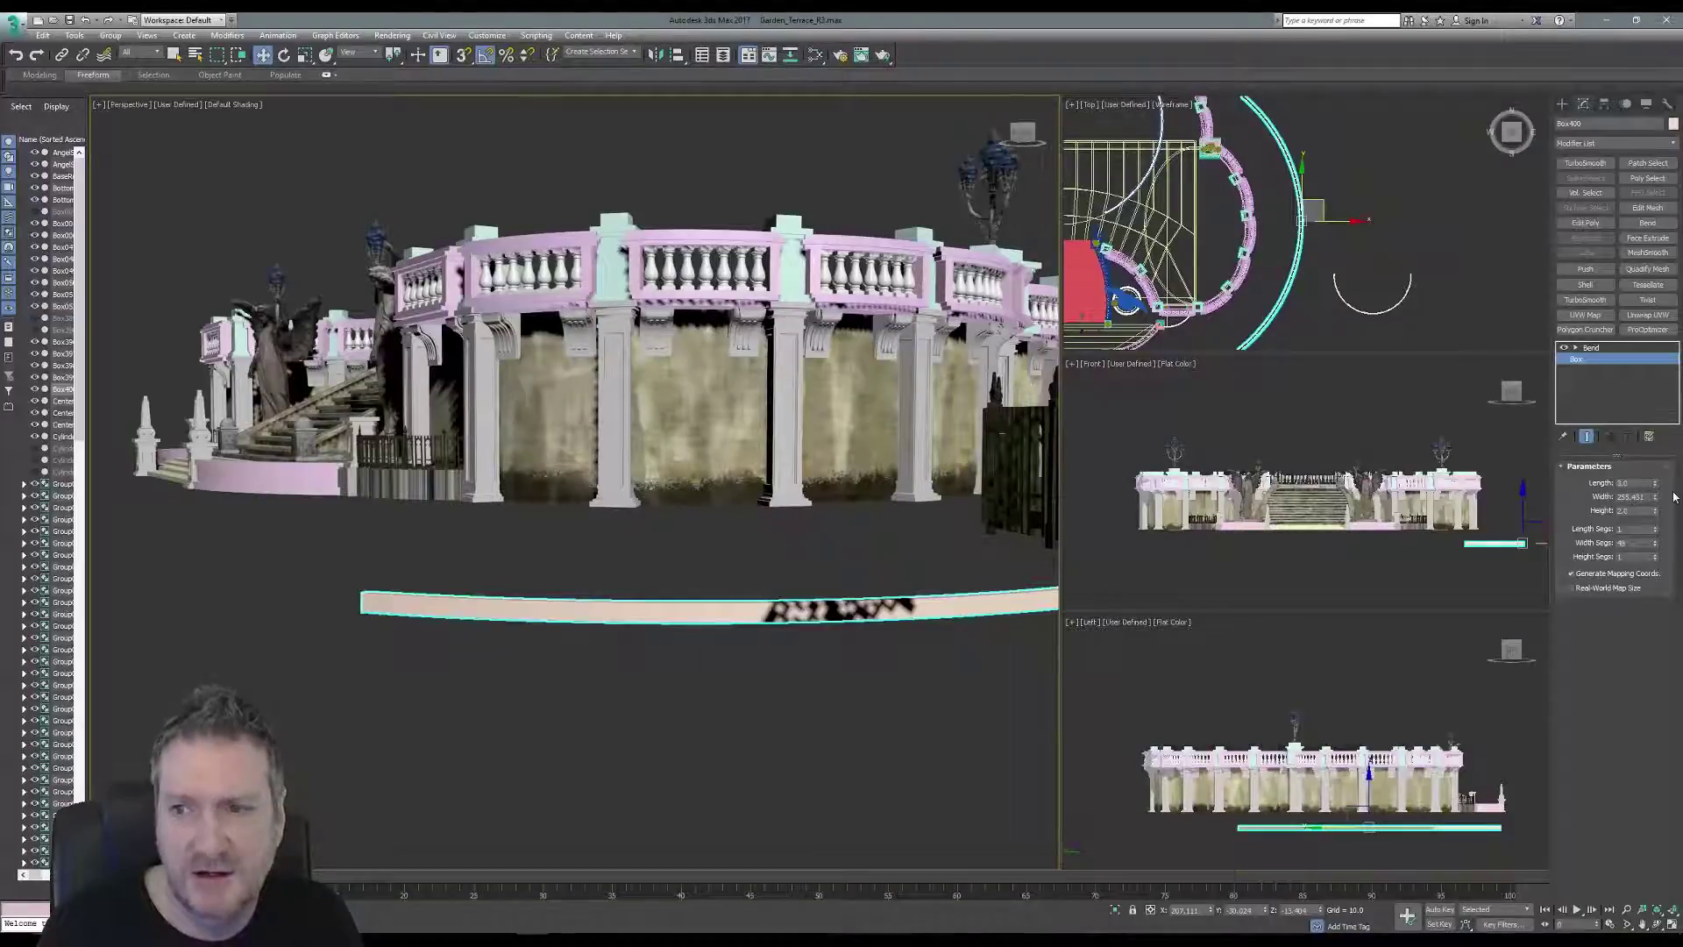
drag(1656, 499, 1657, 510)
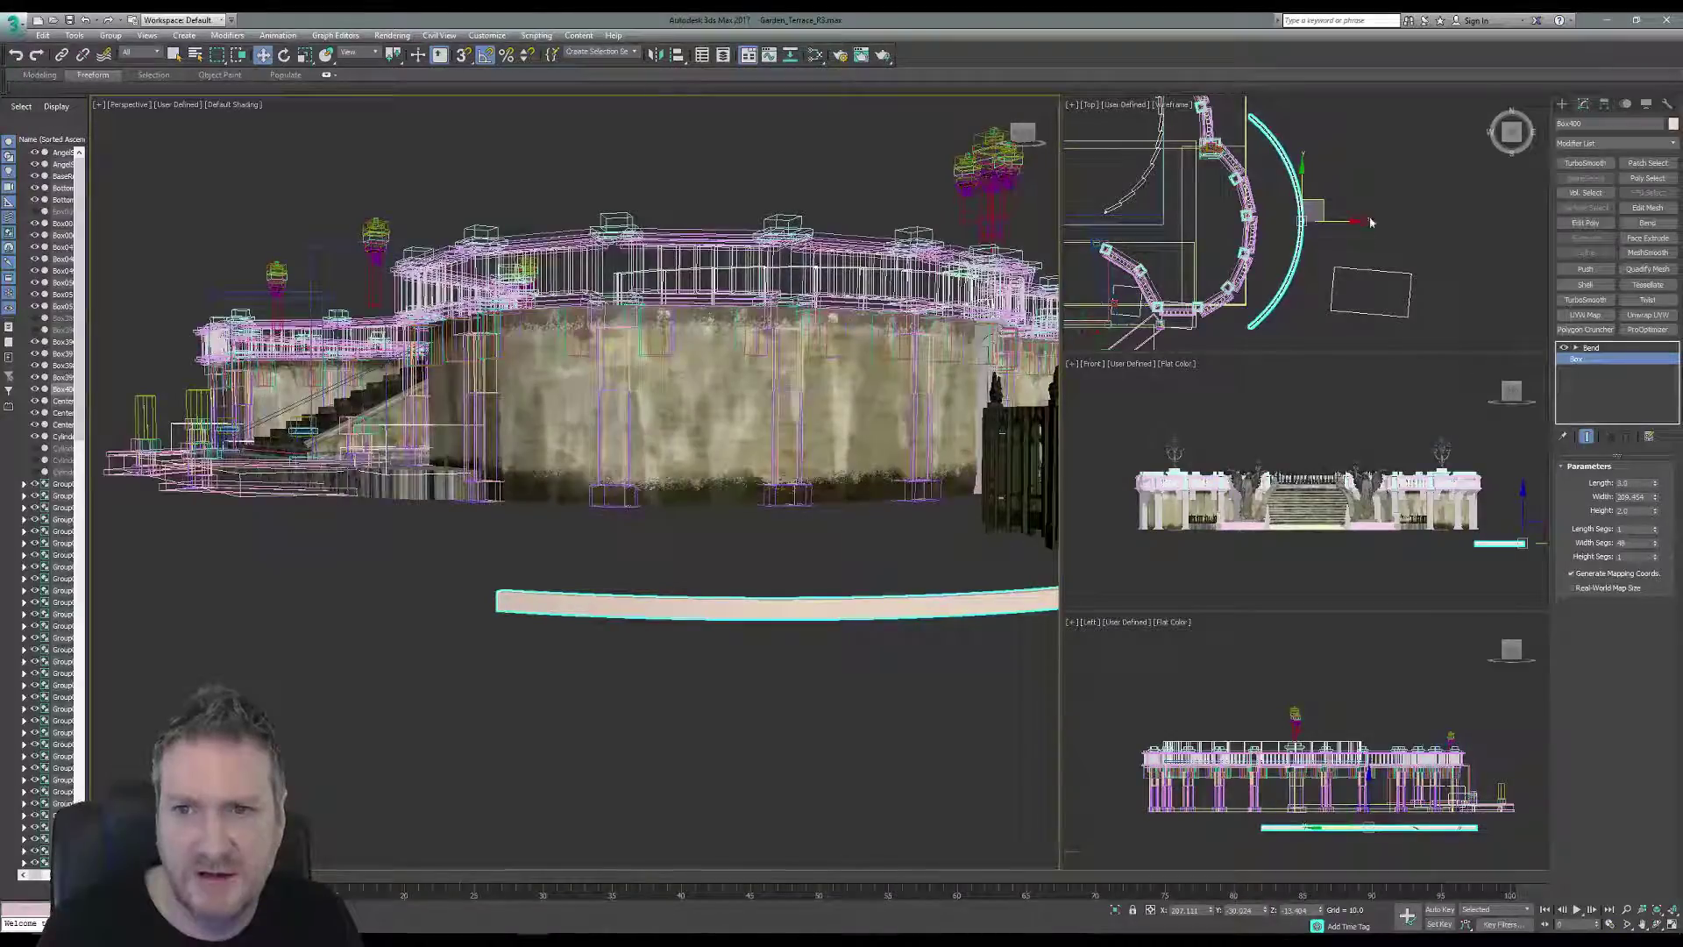
Move the curved box in close around the terrace's rounded side and raise it to the base of the columns.
middle_drag(1372, 222, 1344, 218)
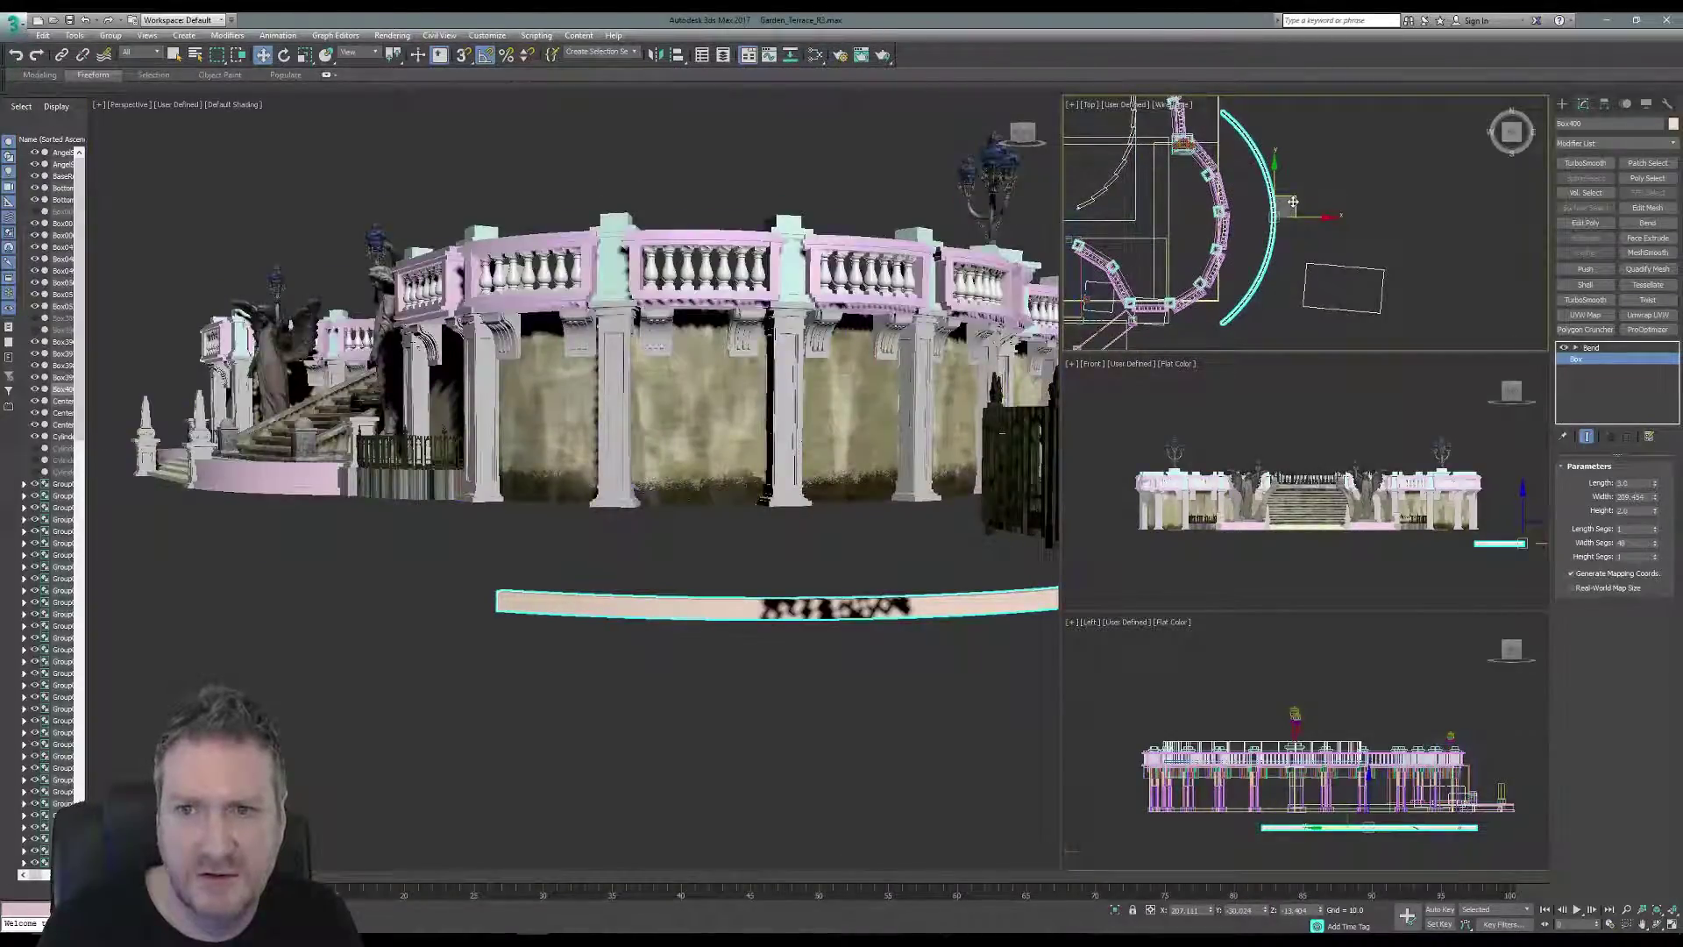
drag(1293, 203, 1260, 213)
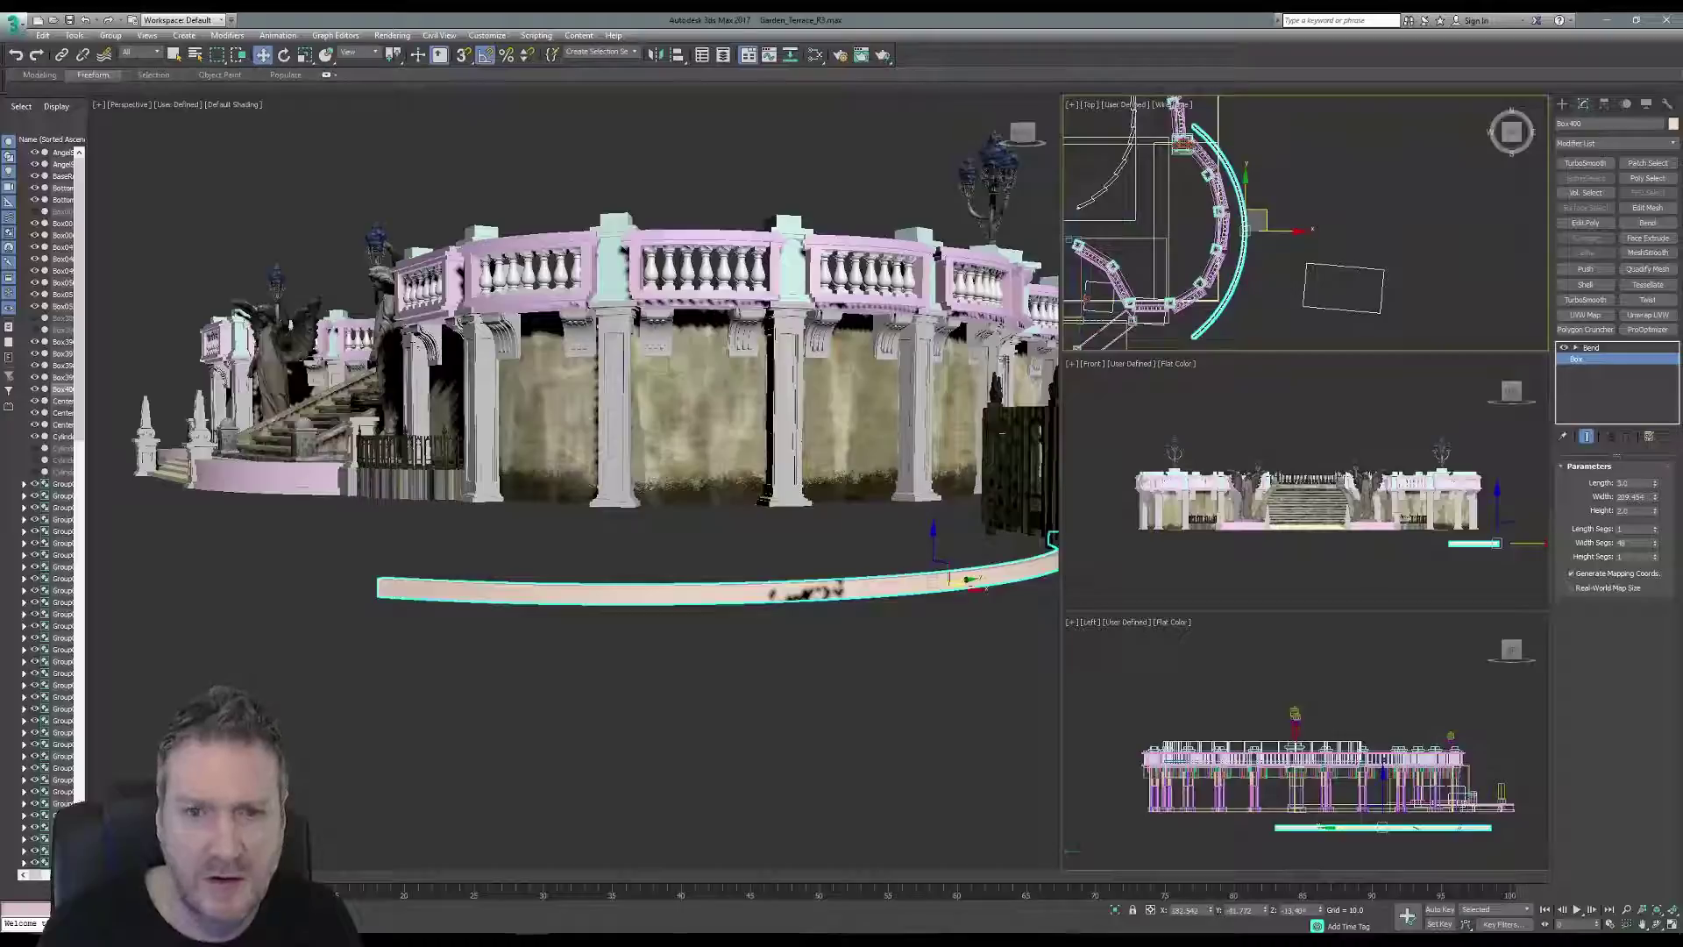
middle_drag(1457, 550, 1434, 550)
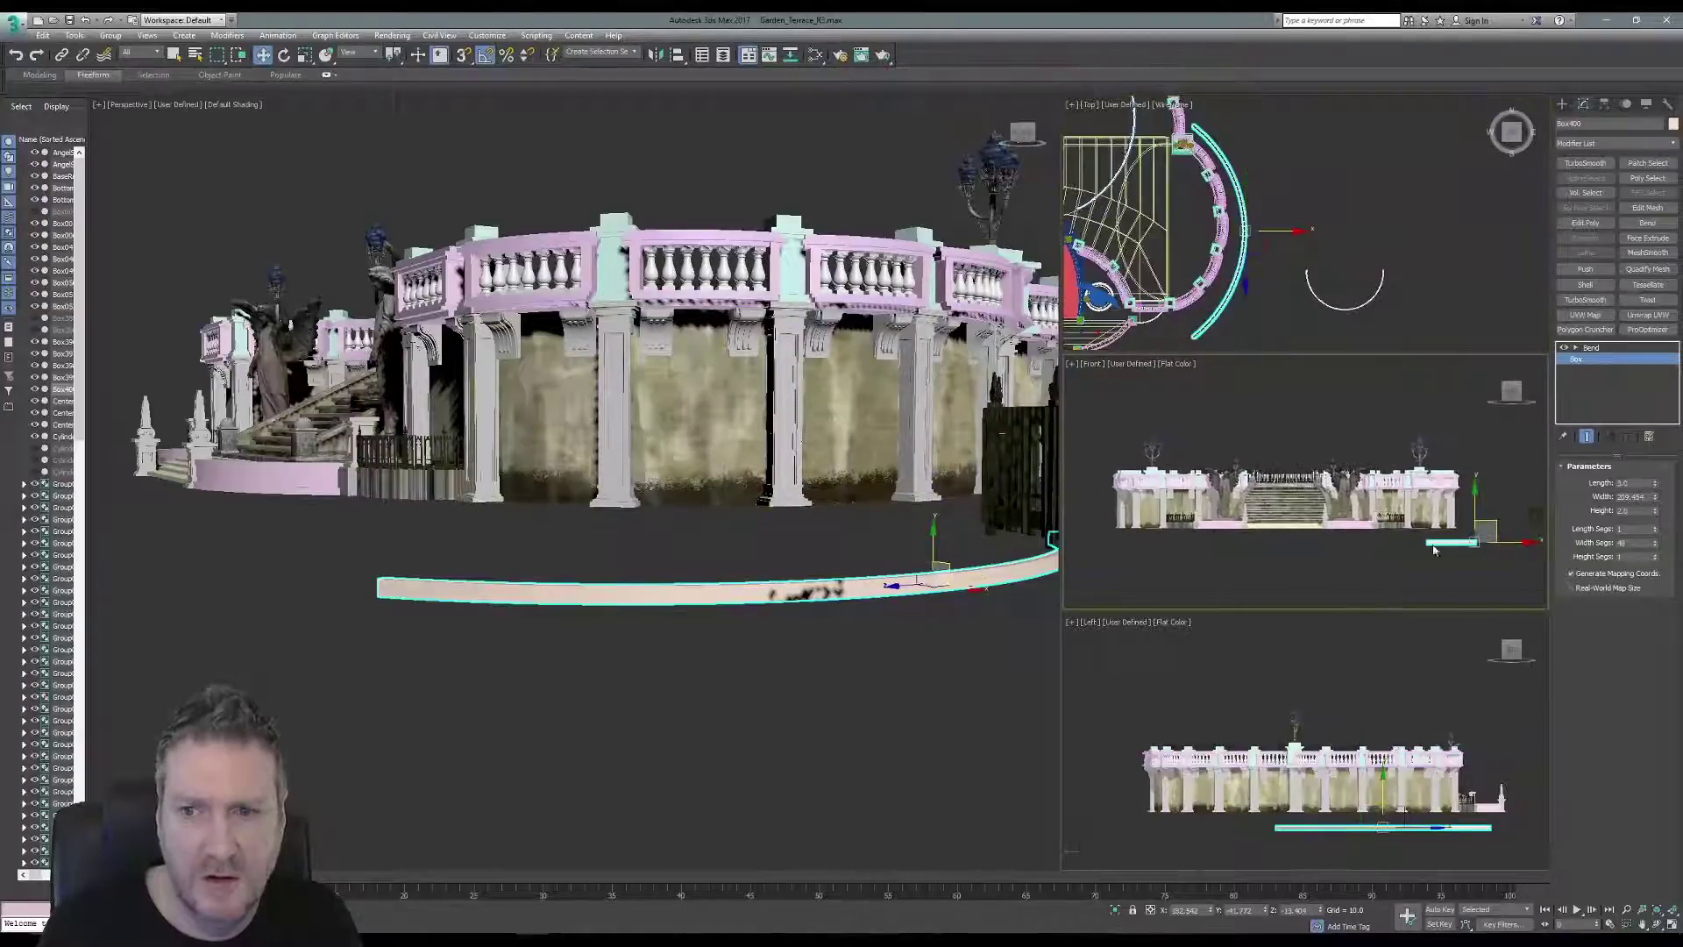
drag(1475, 506, 1475, 491)
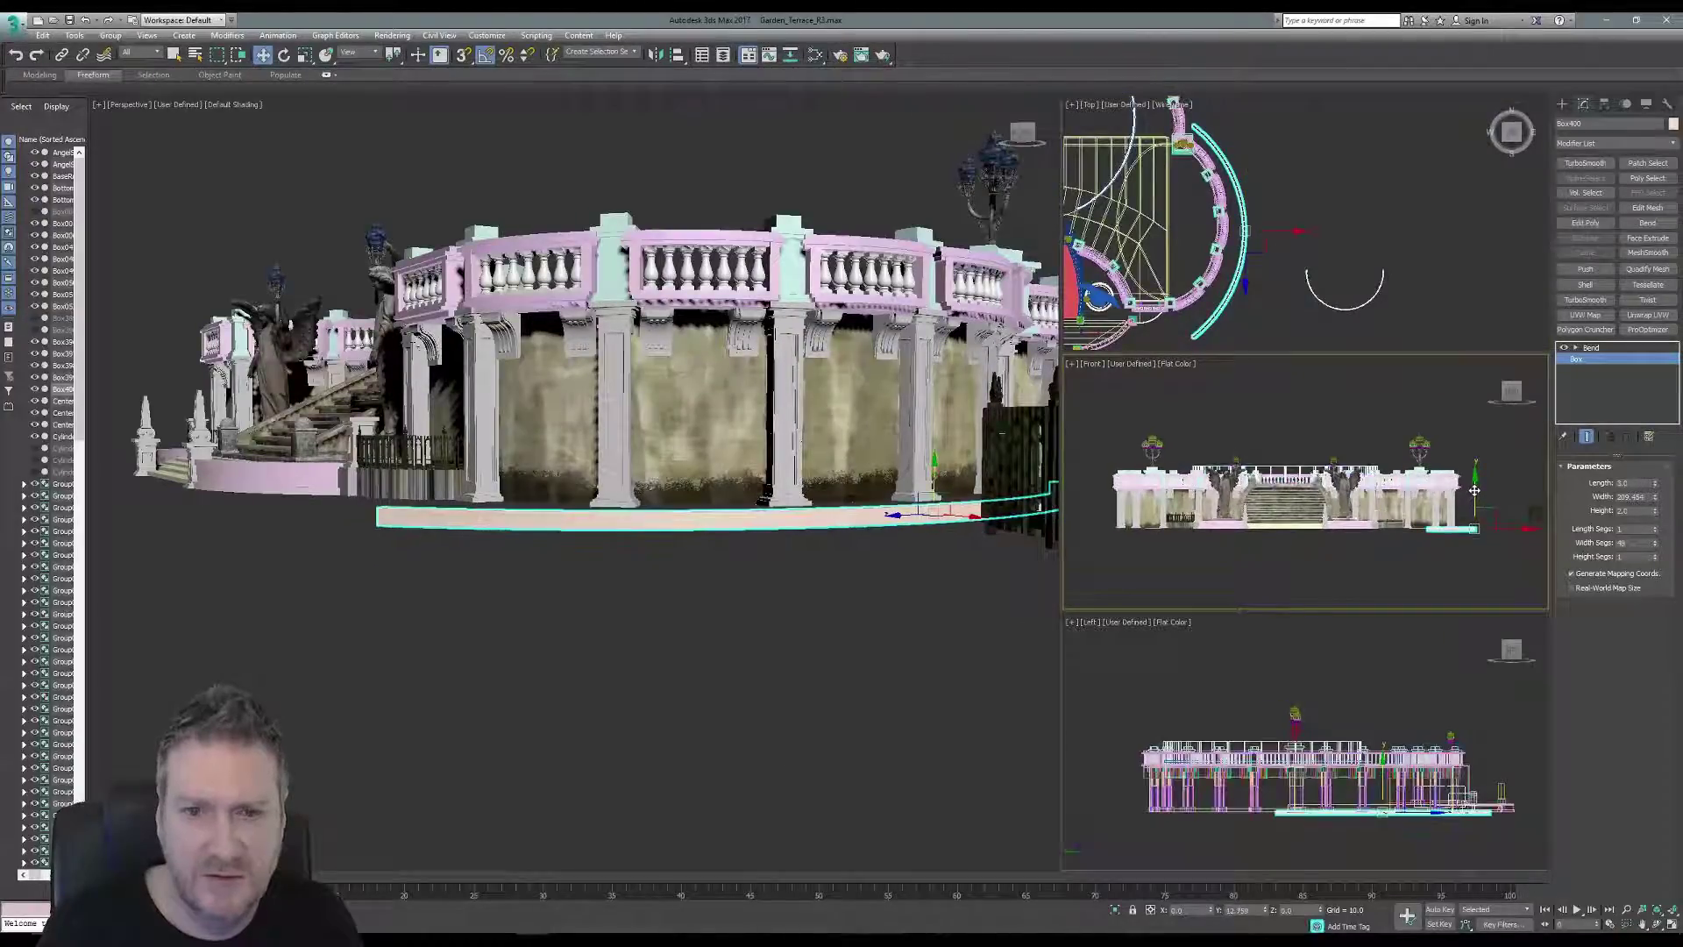
scroll(650, 578, up, 5)
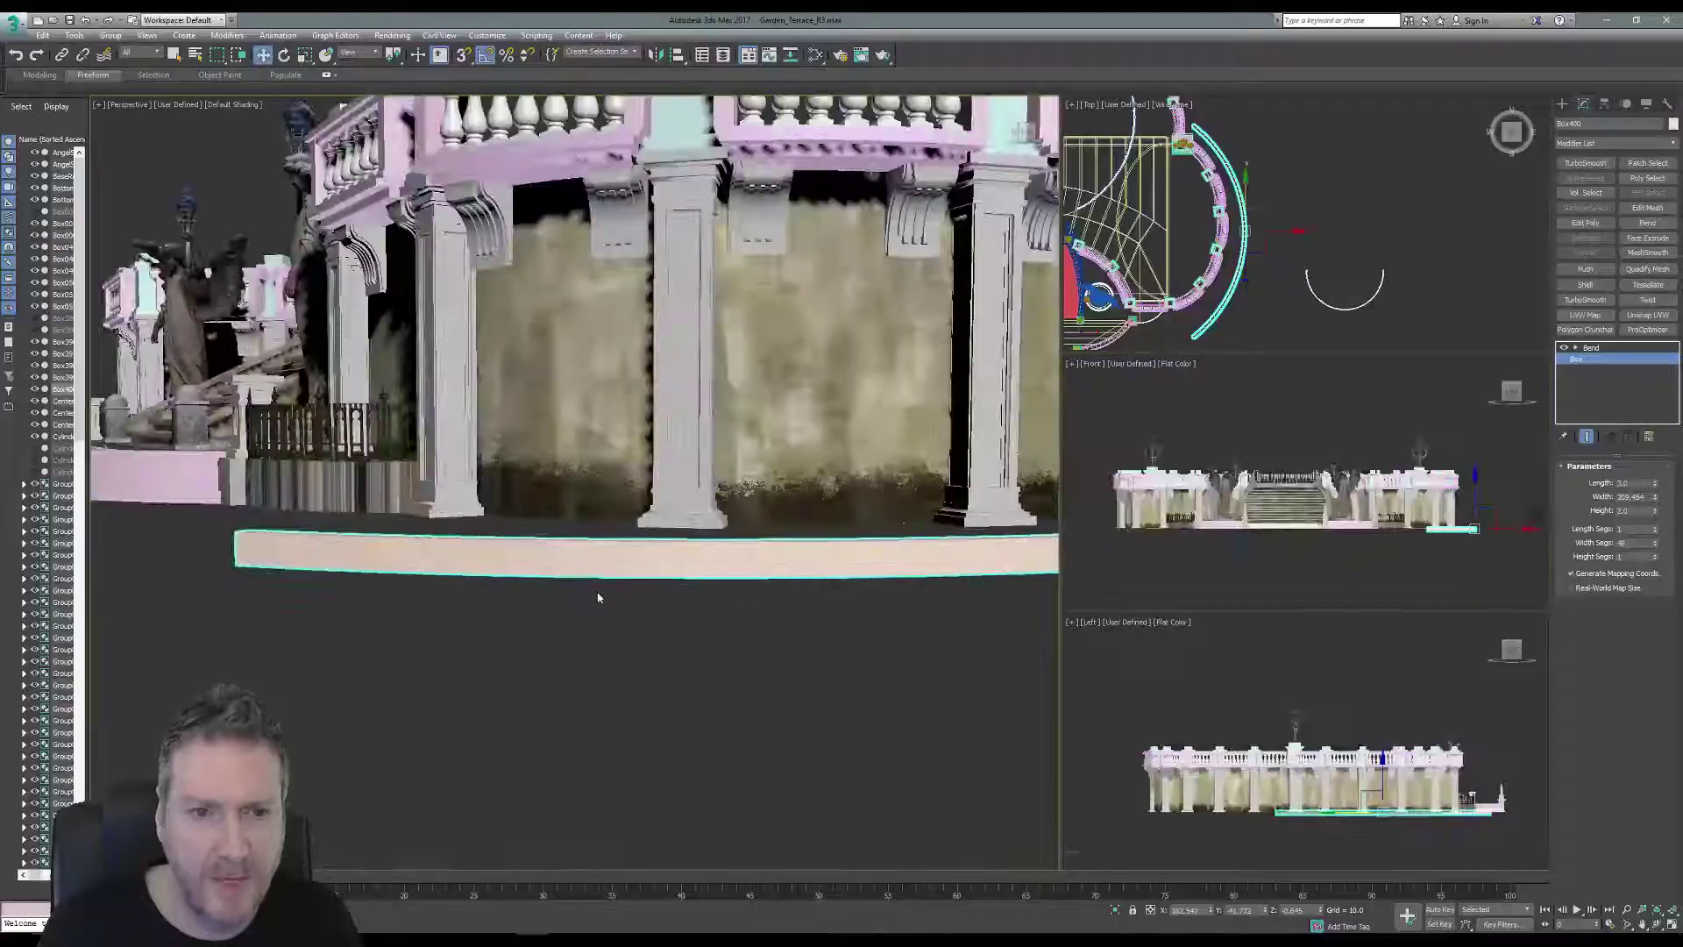
Return to the runner's Bend modifier and tighten its angle to about -122.
alt+middle_drag(598, 597, 653, 614)
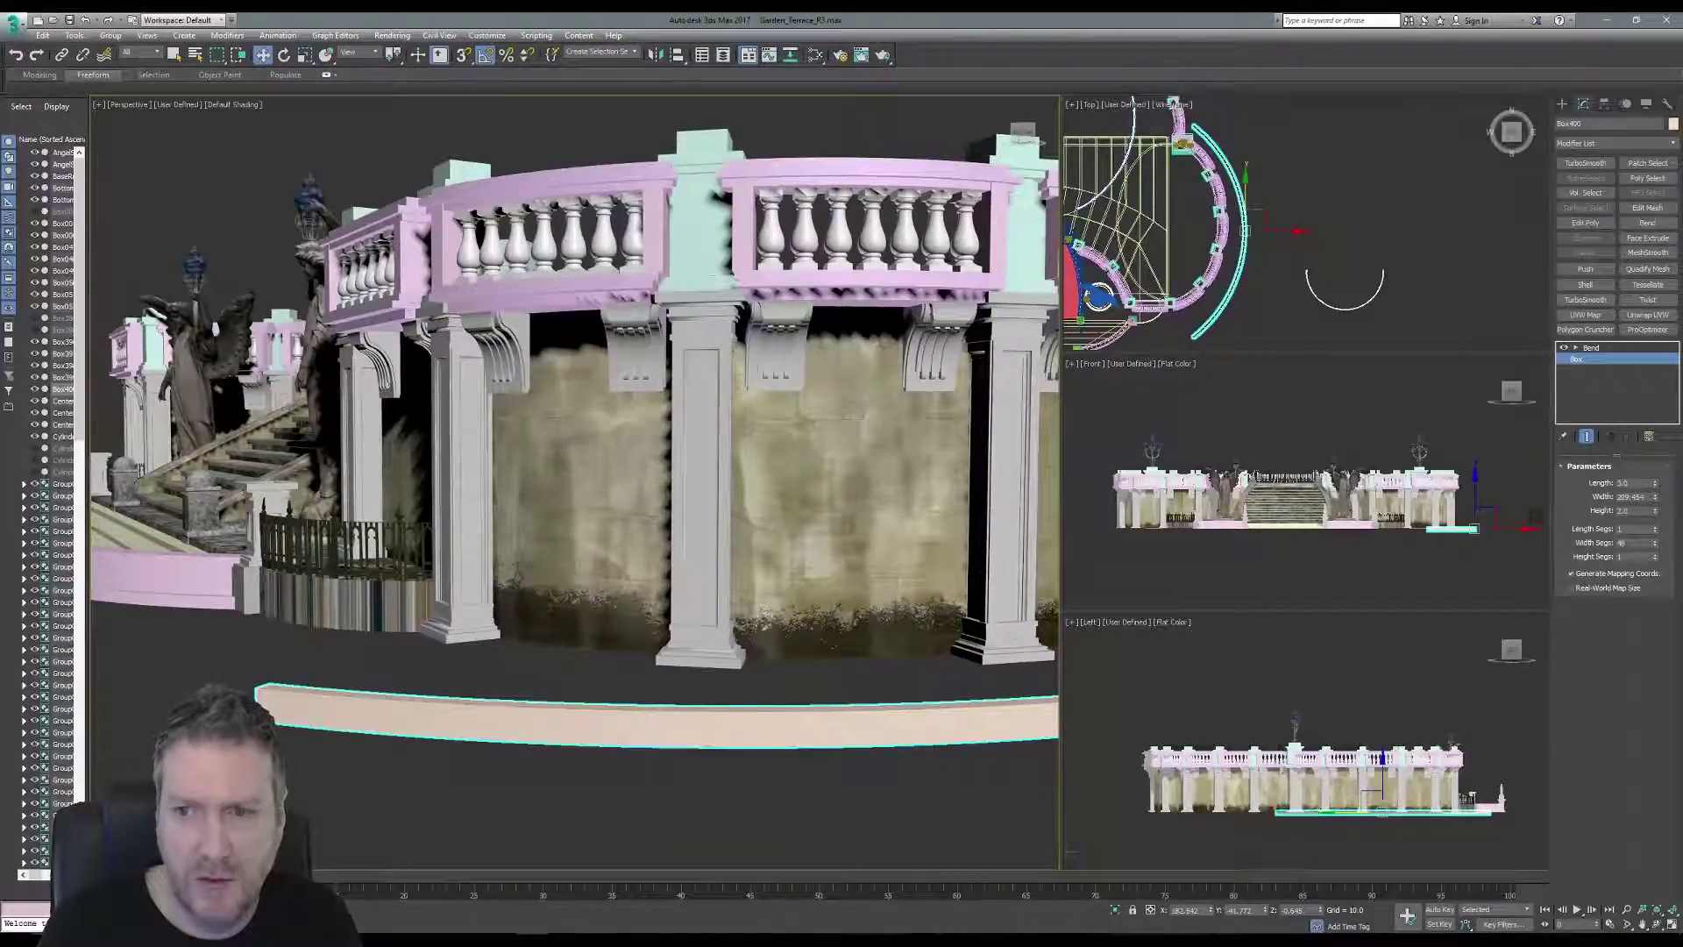
key(Up)
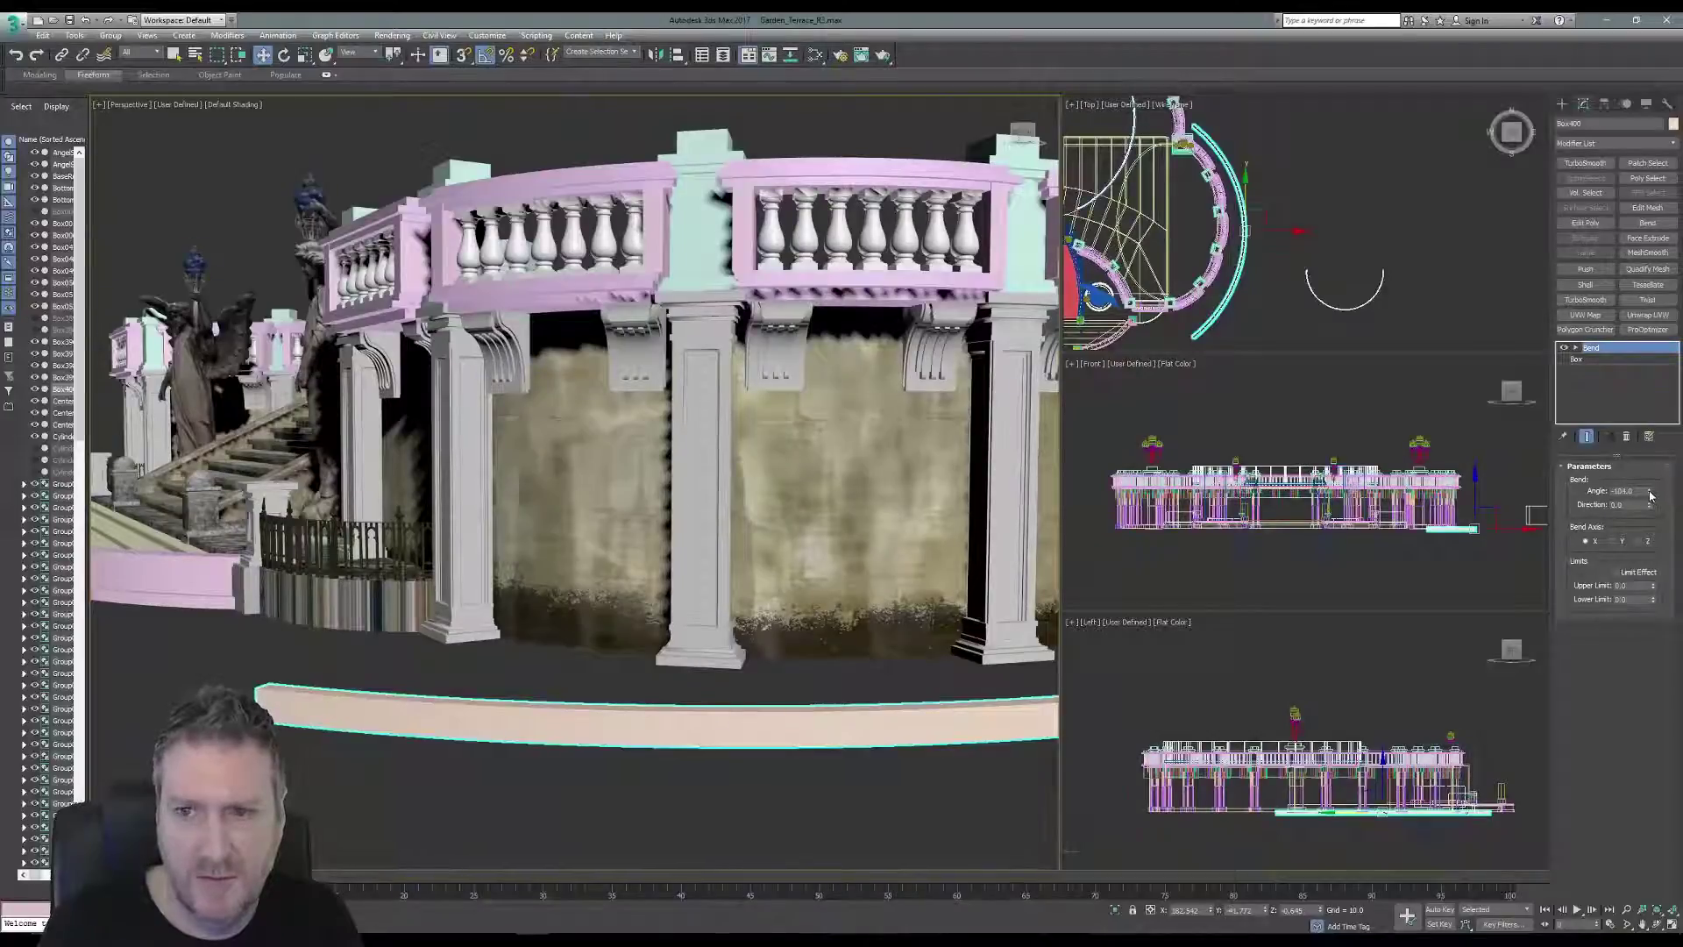
drag(1650, 495, 1644, 515)
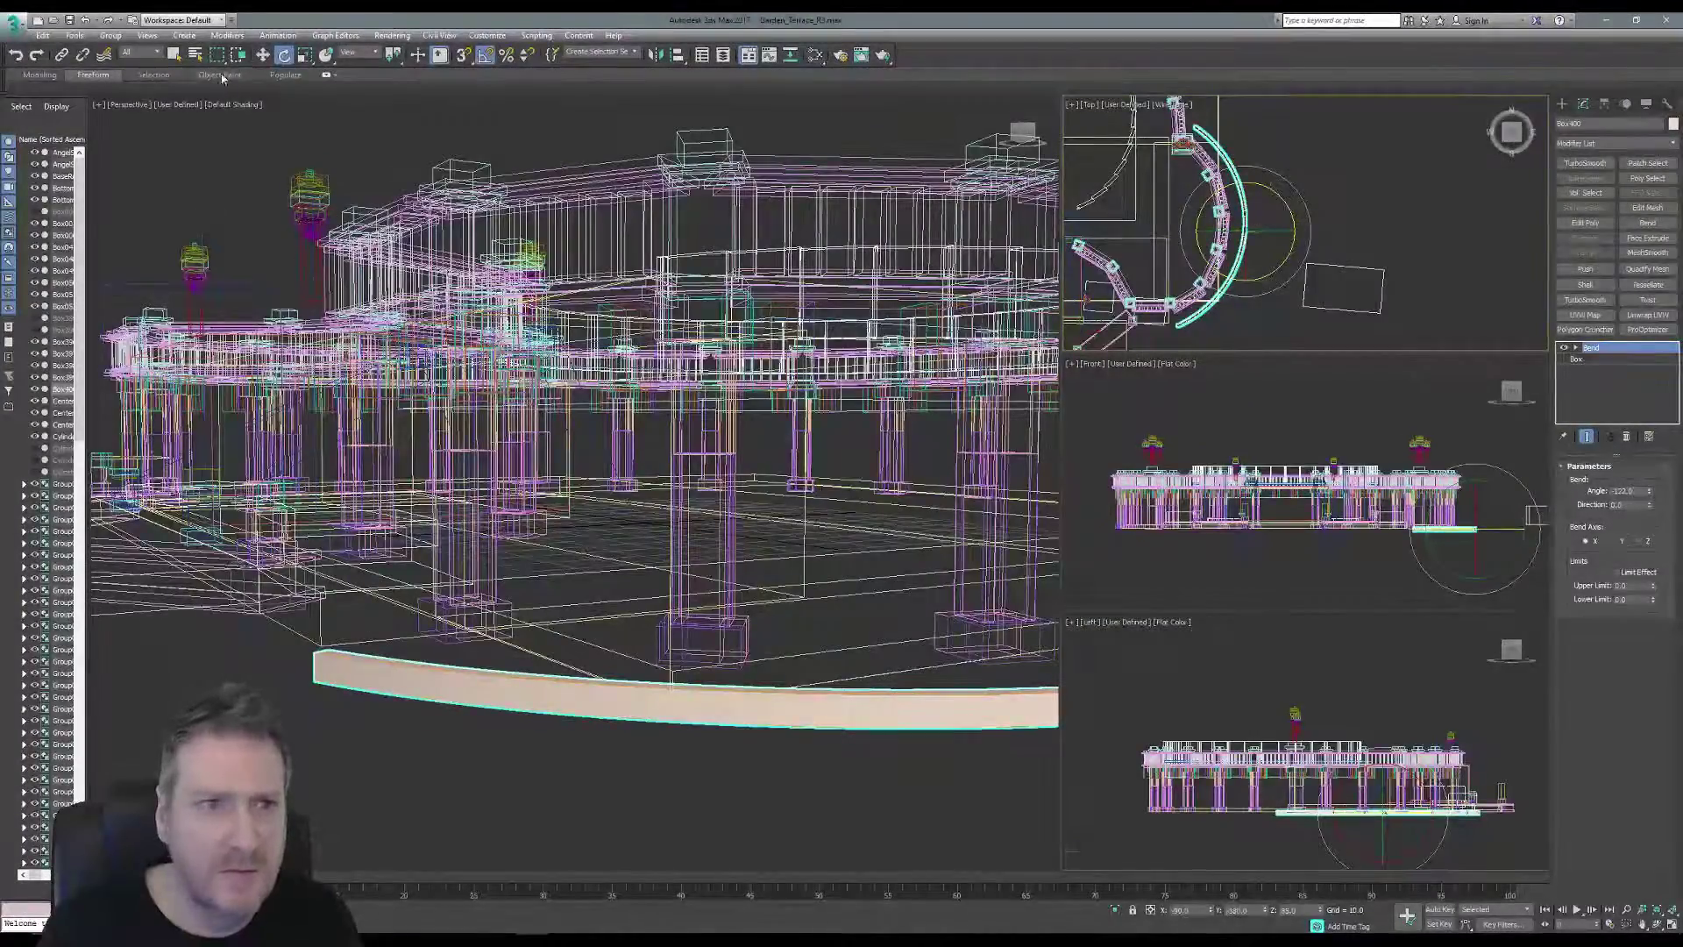
Move the runner inward against the terrace's rounded side and tighten its Bend angle to about -147.5.
key(w)
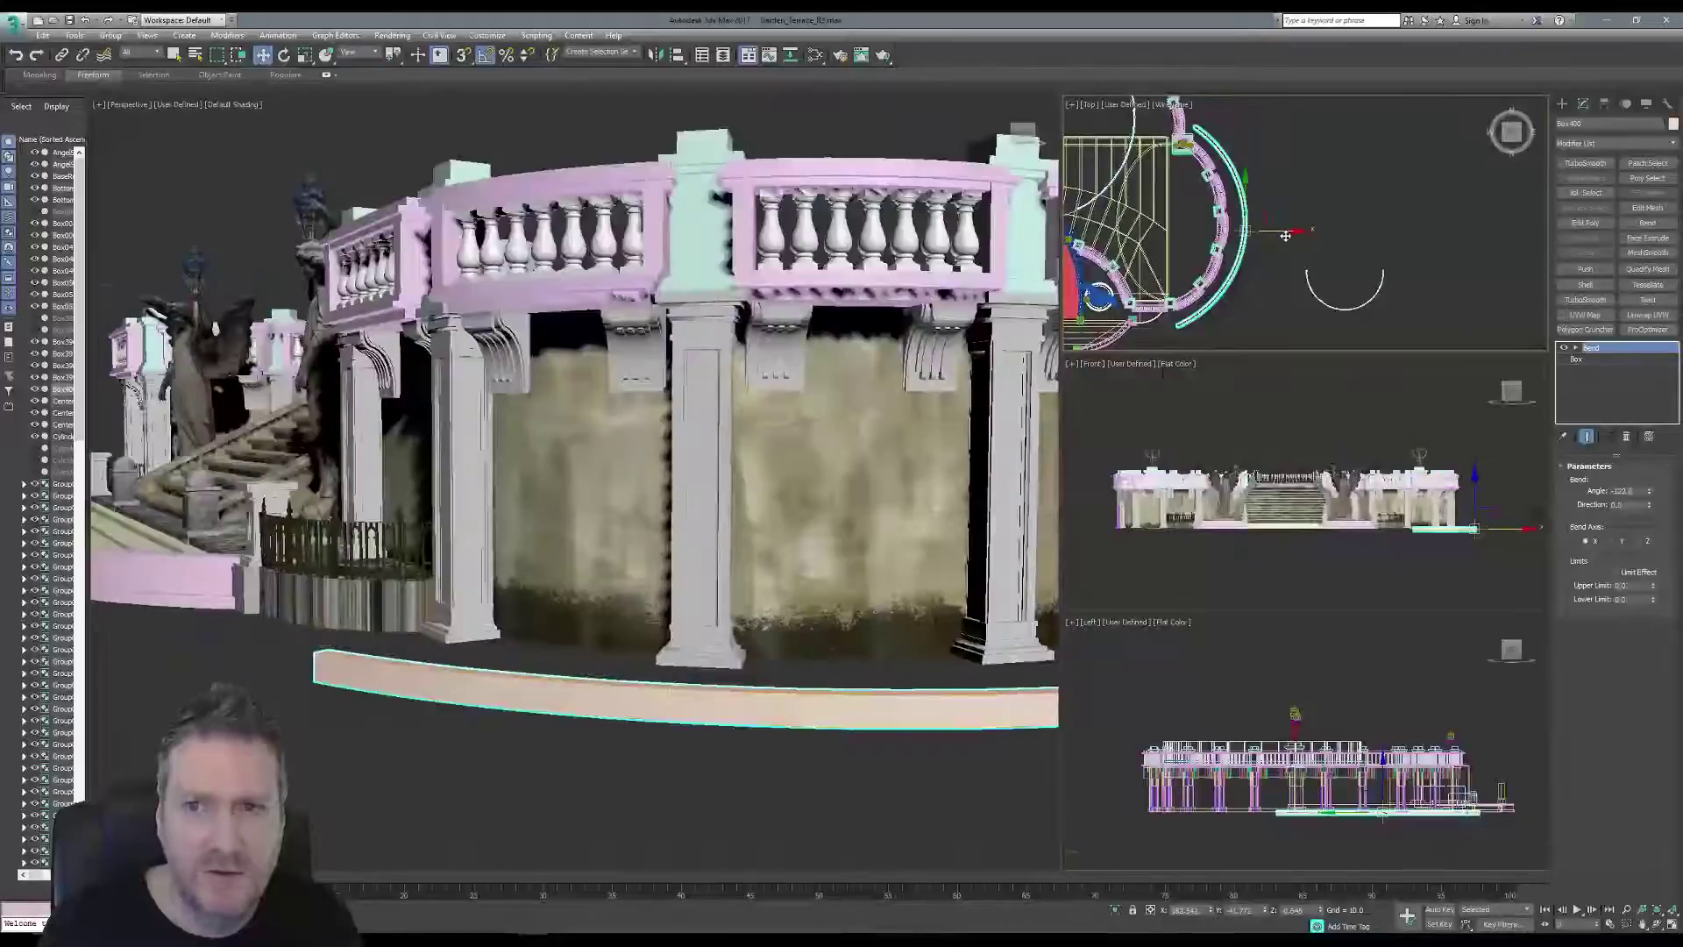
drag(1286, 235, 1270, 239)
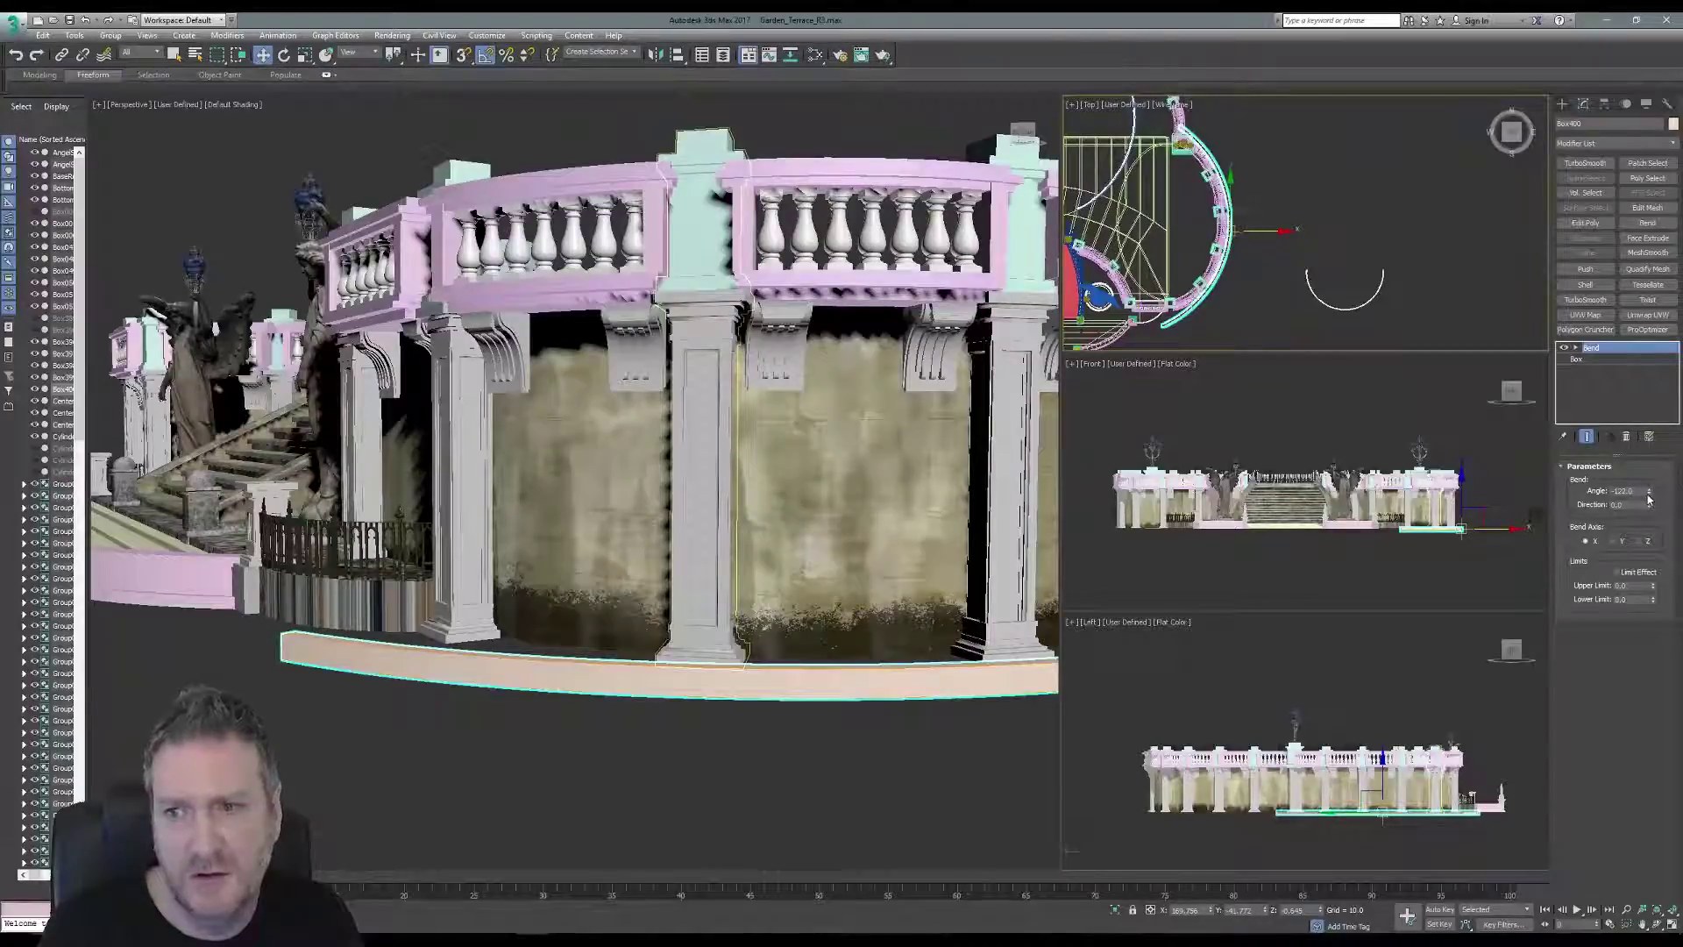
drag(1649, 498, 1661, 524)
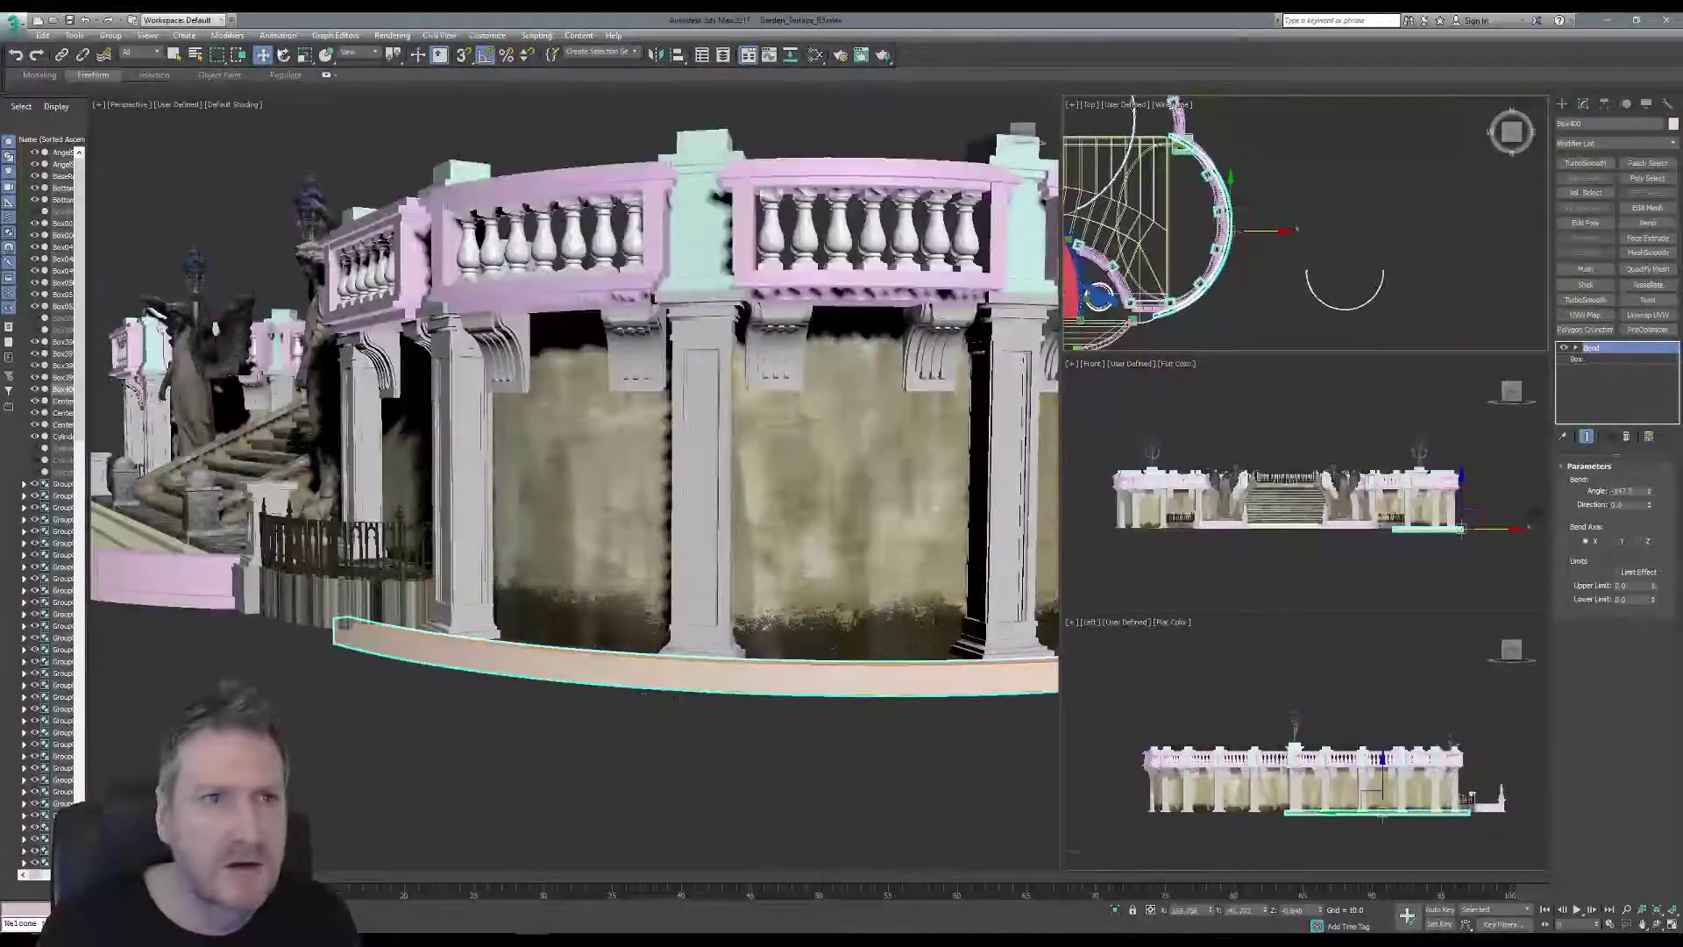
Rotate the bent runner slightly in plan and reposition it so its arc lines up with the terrace's curve.
click(284, 56)
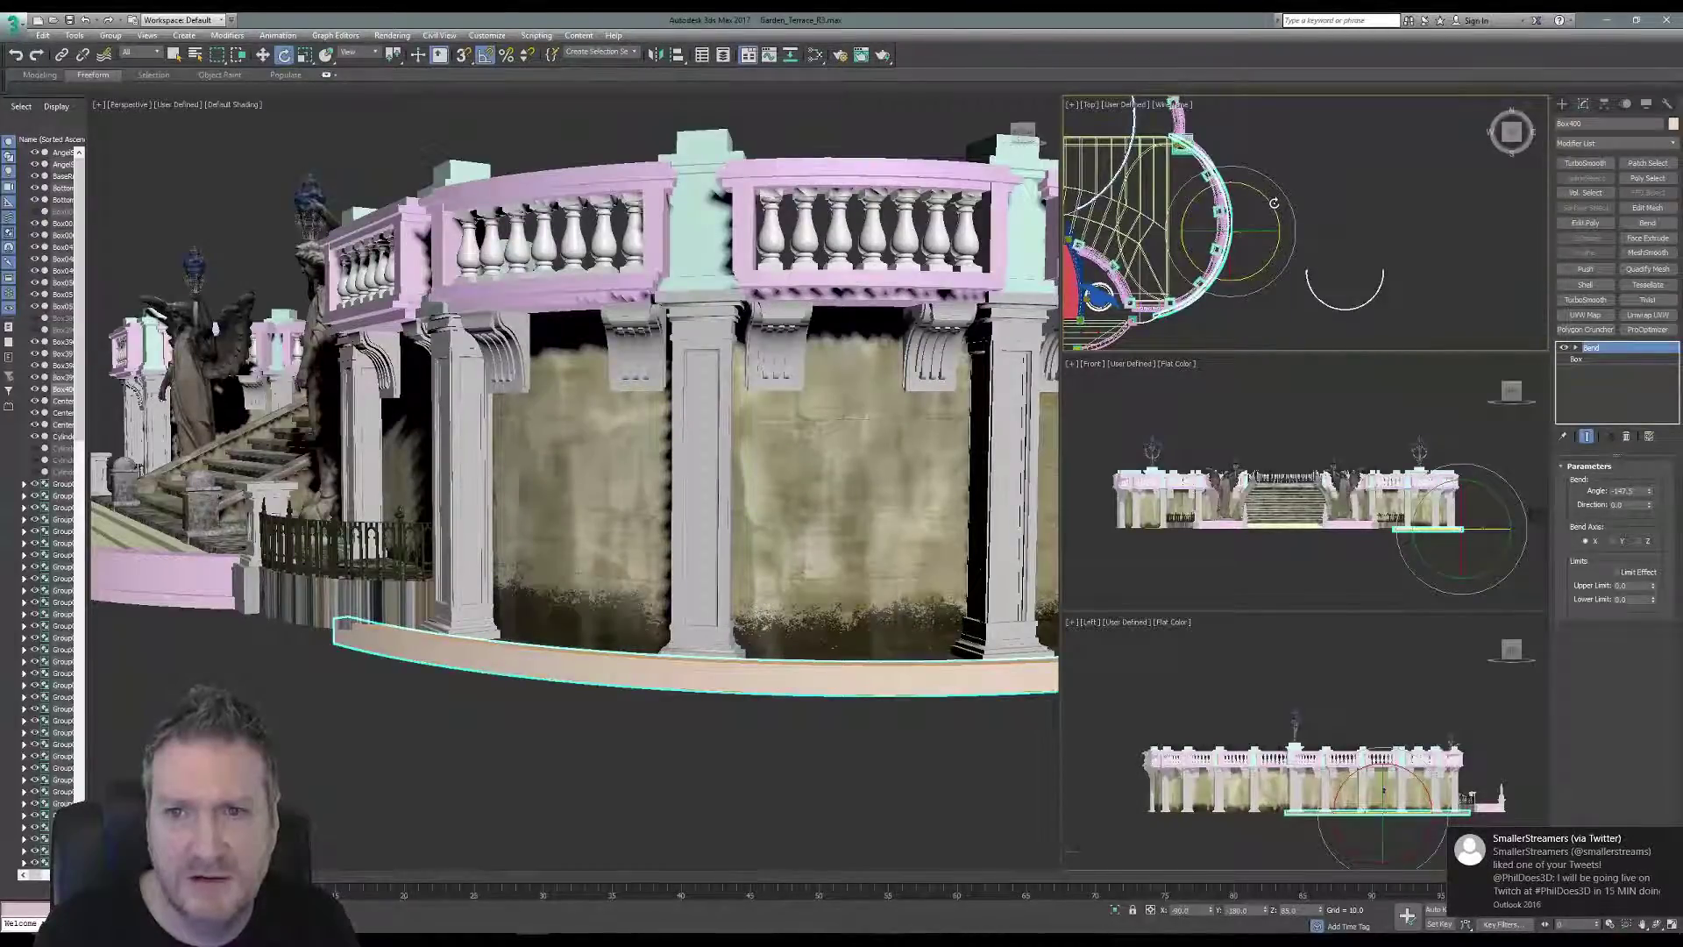
drag(1274, 203, 1291, 202)
click(266, 57)
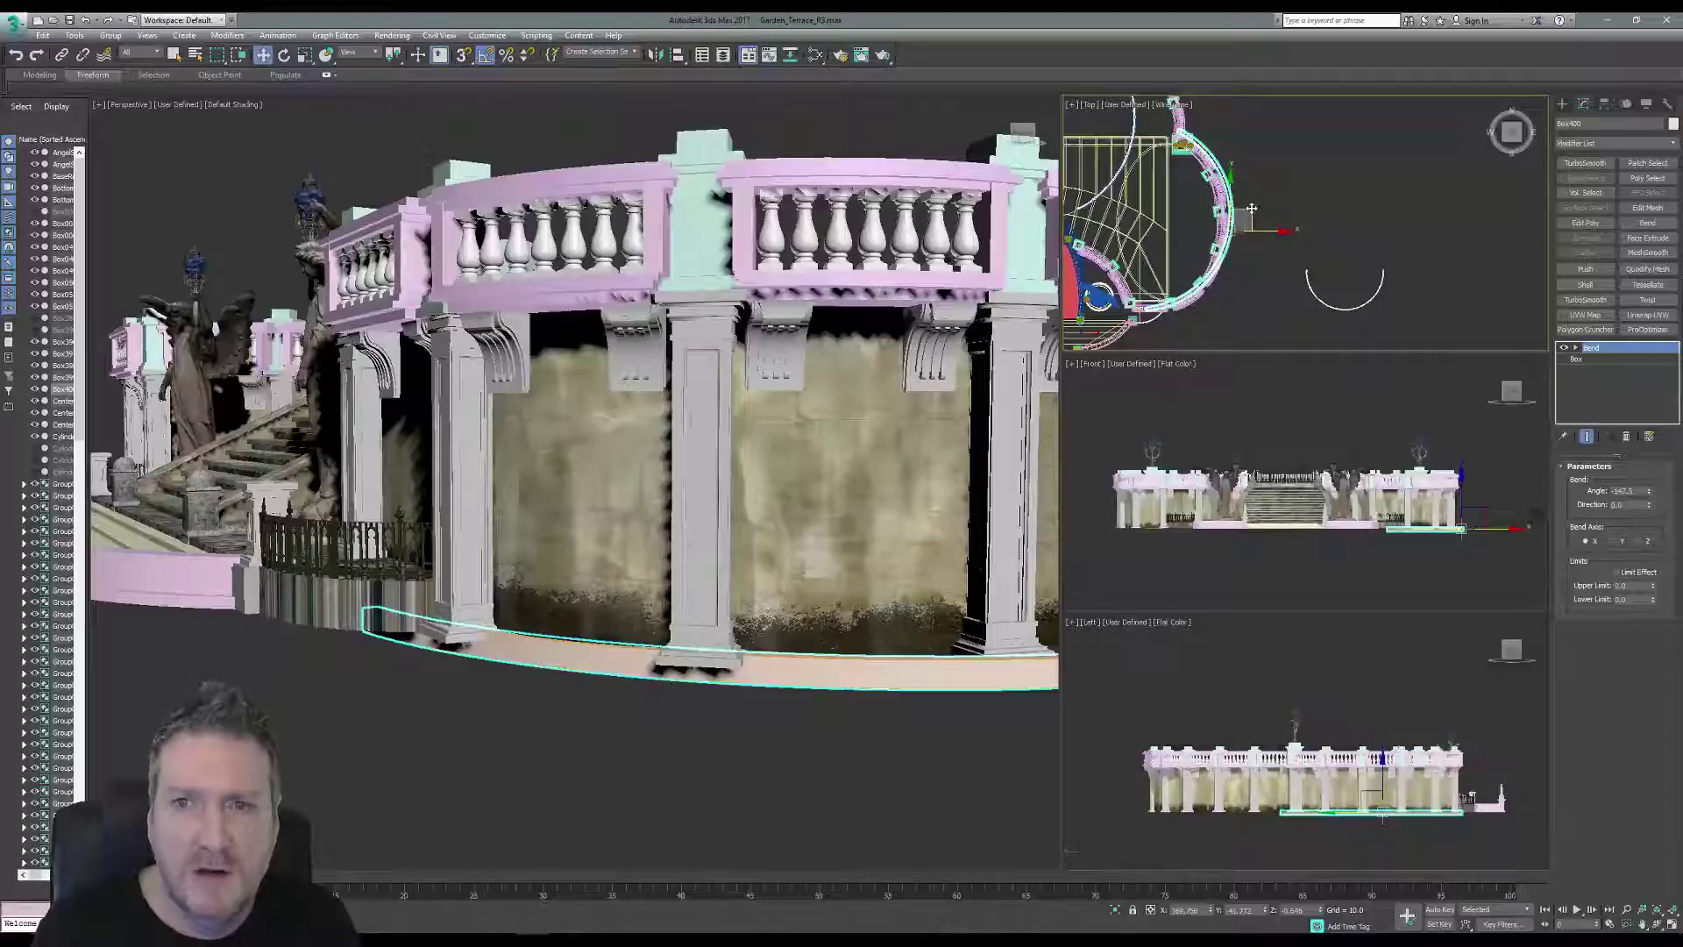
drag(1252, 209, 1251, 215)
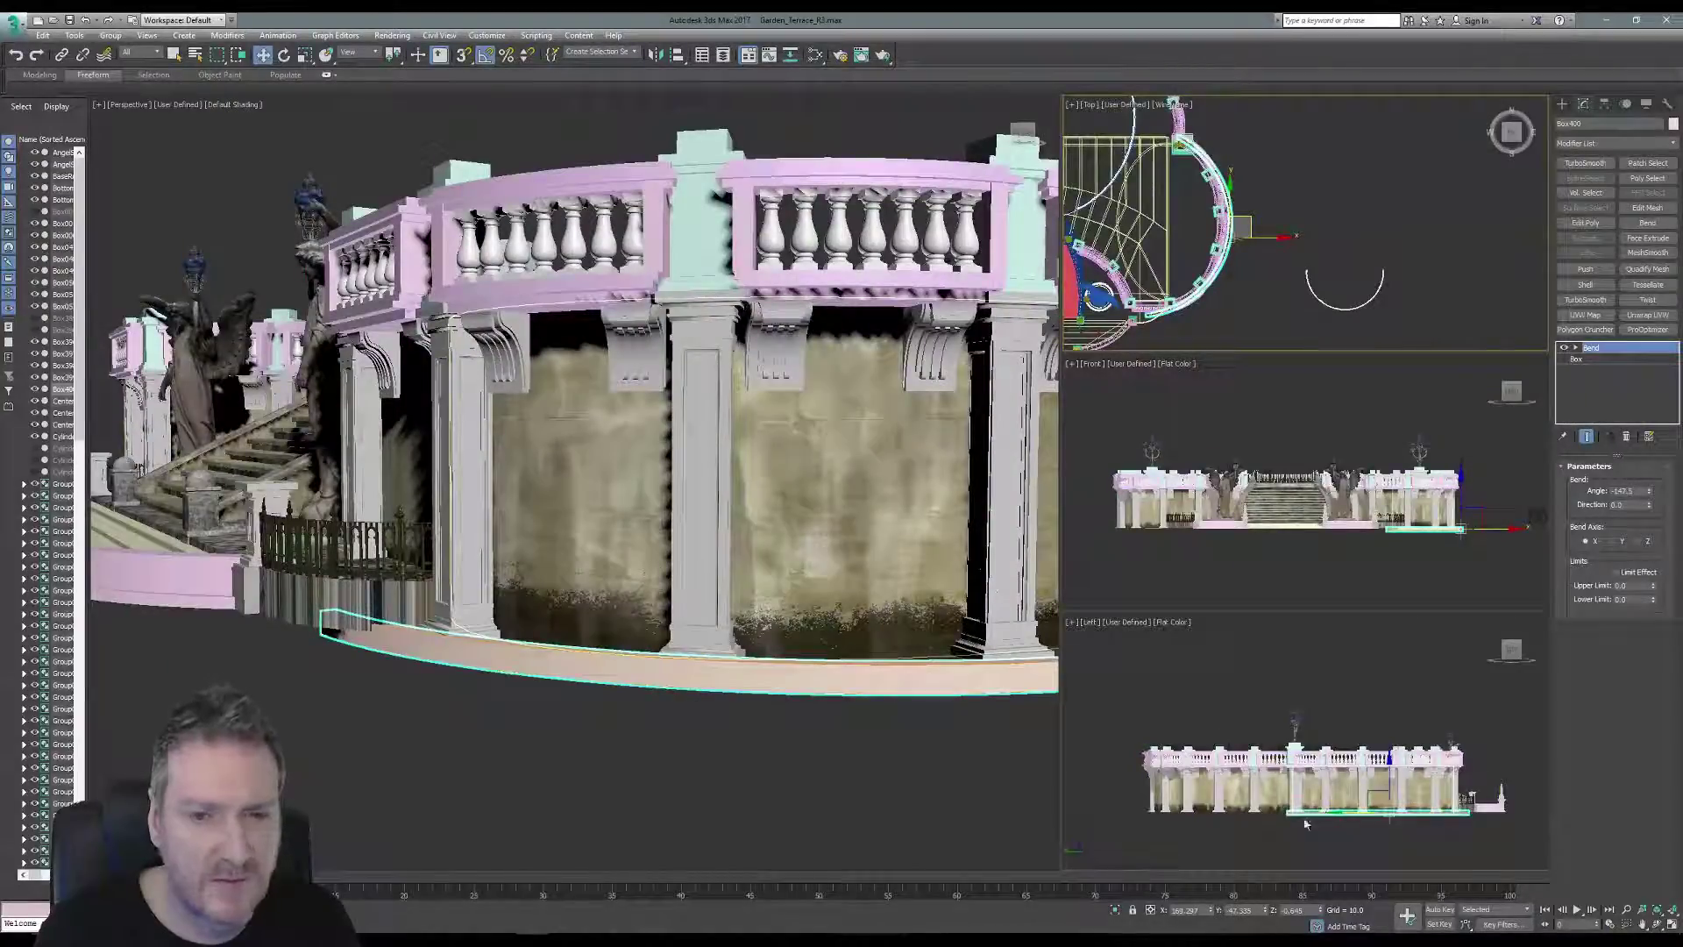
Shift the runner inward along X so it runs beneath the terrace's column bases.
click(1657, 925)
drag(771, 669, 526, 508)
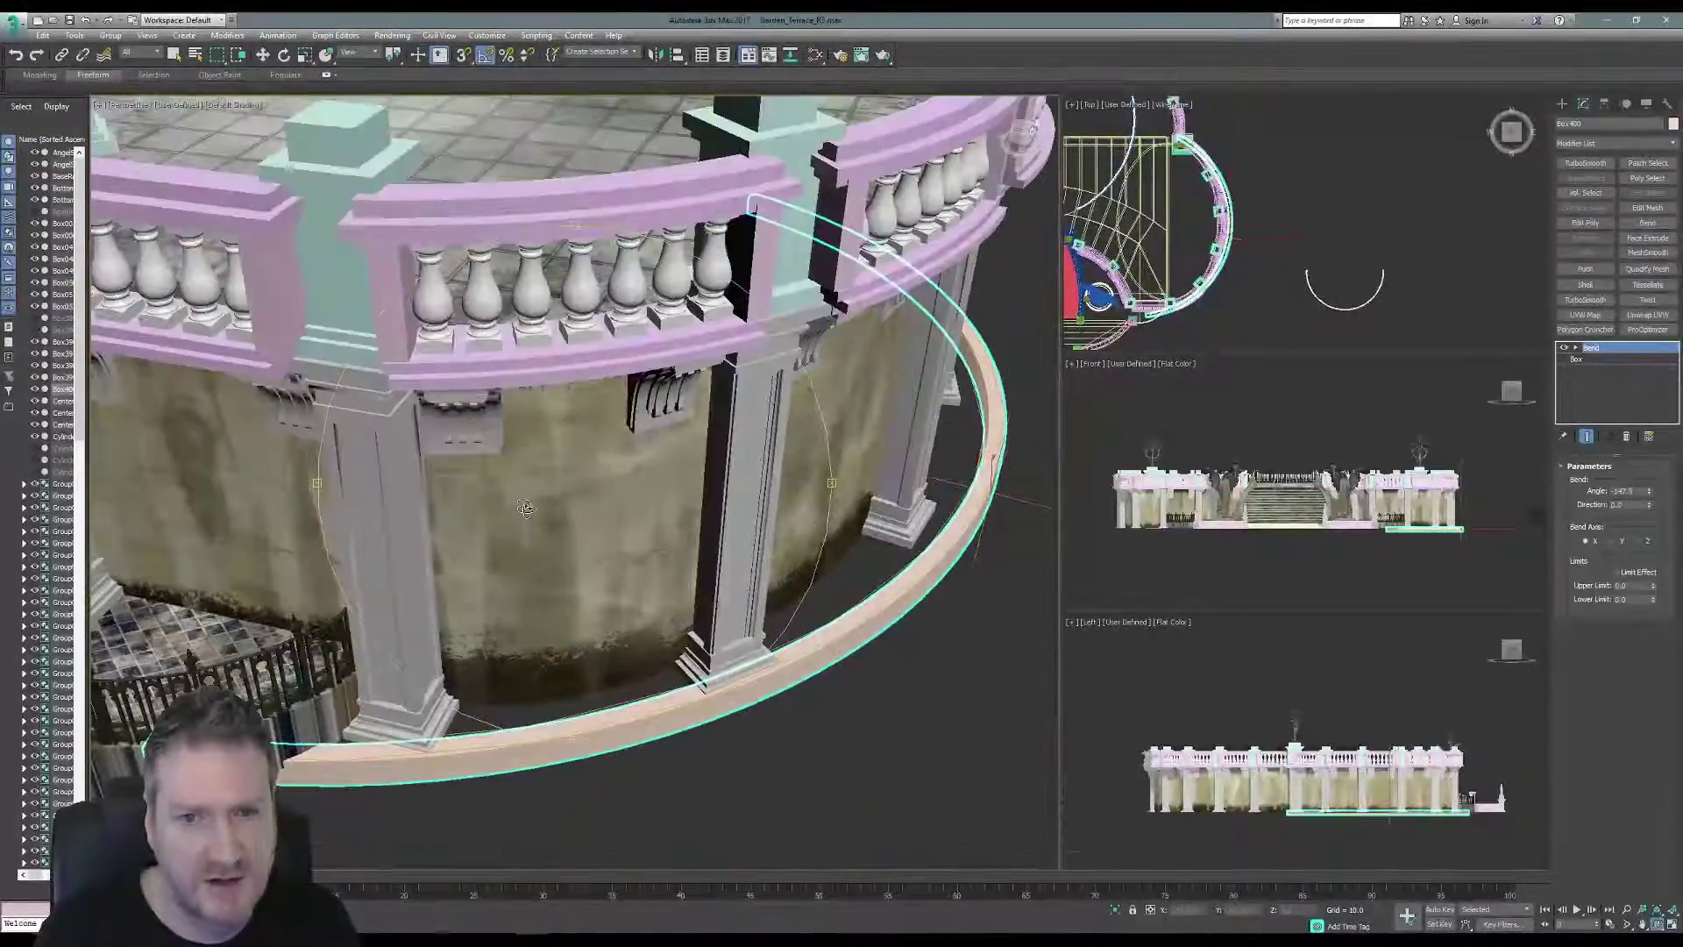
key(w)
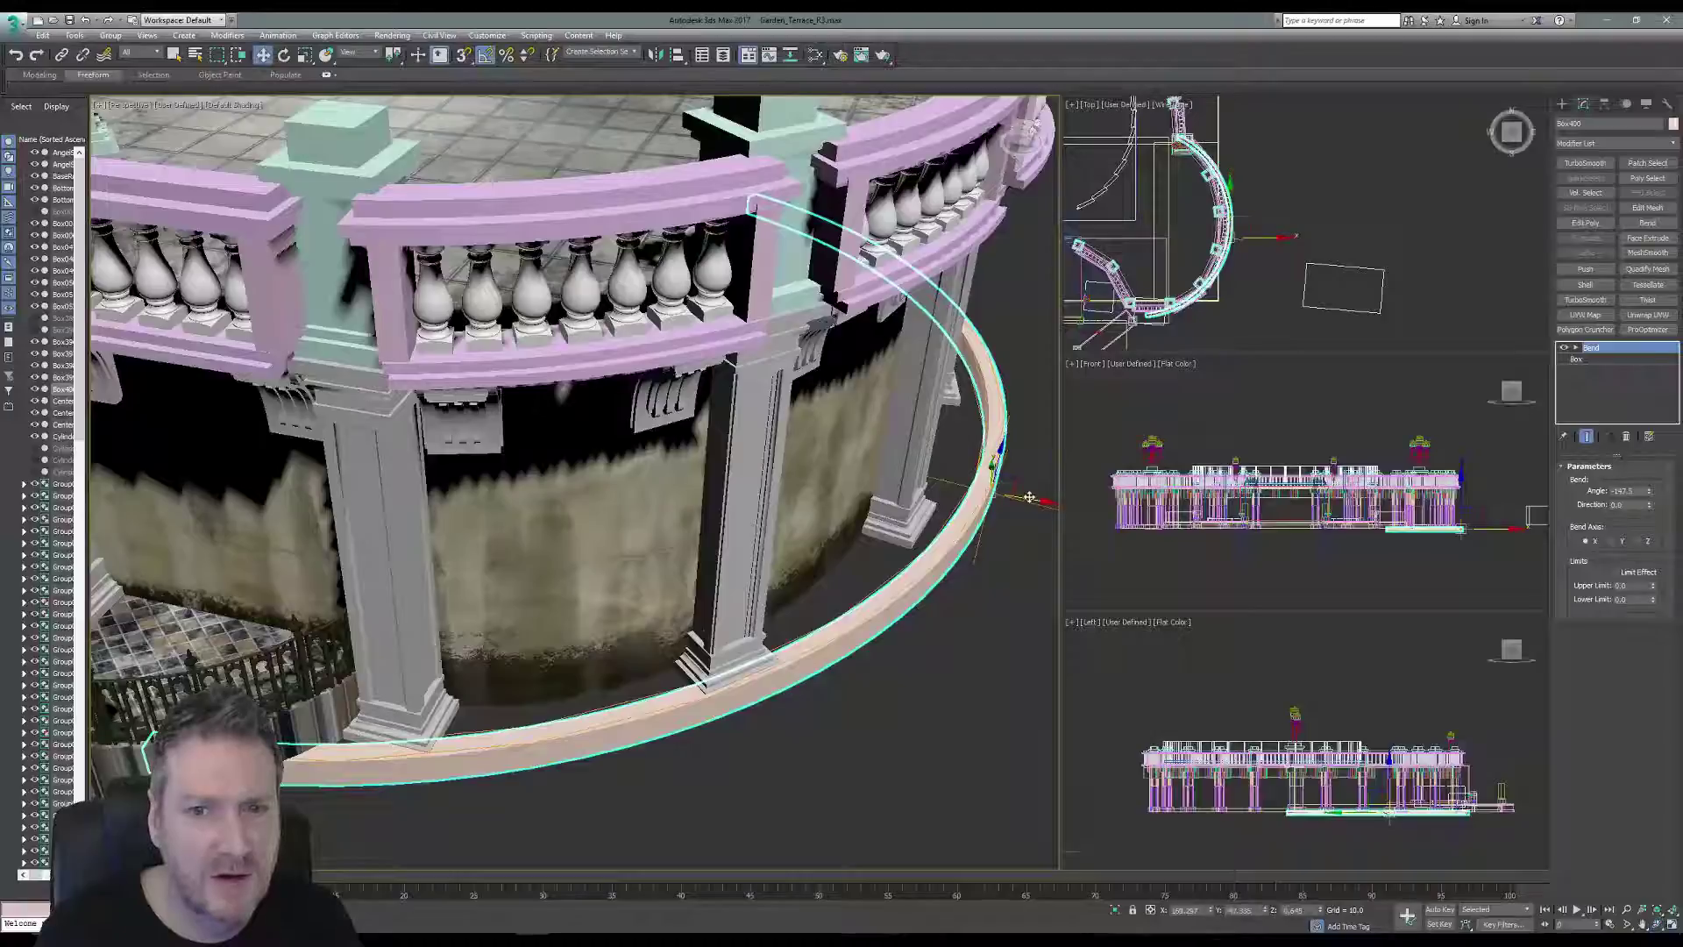
drag(1027, 498, 965, 478)
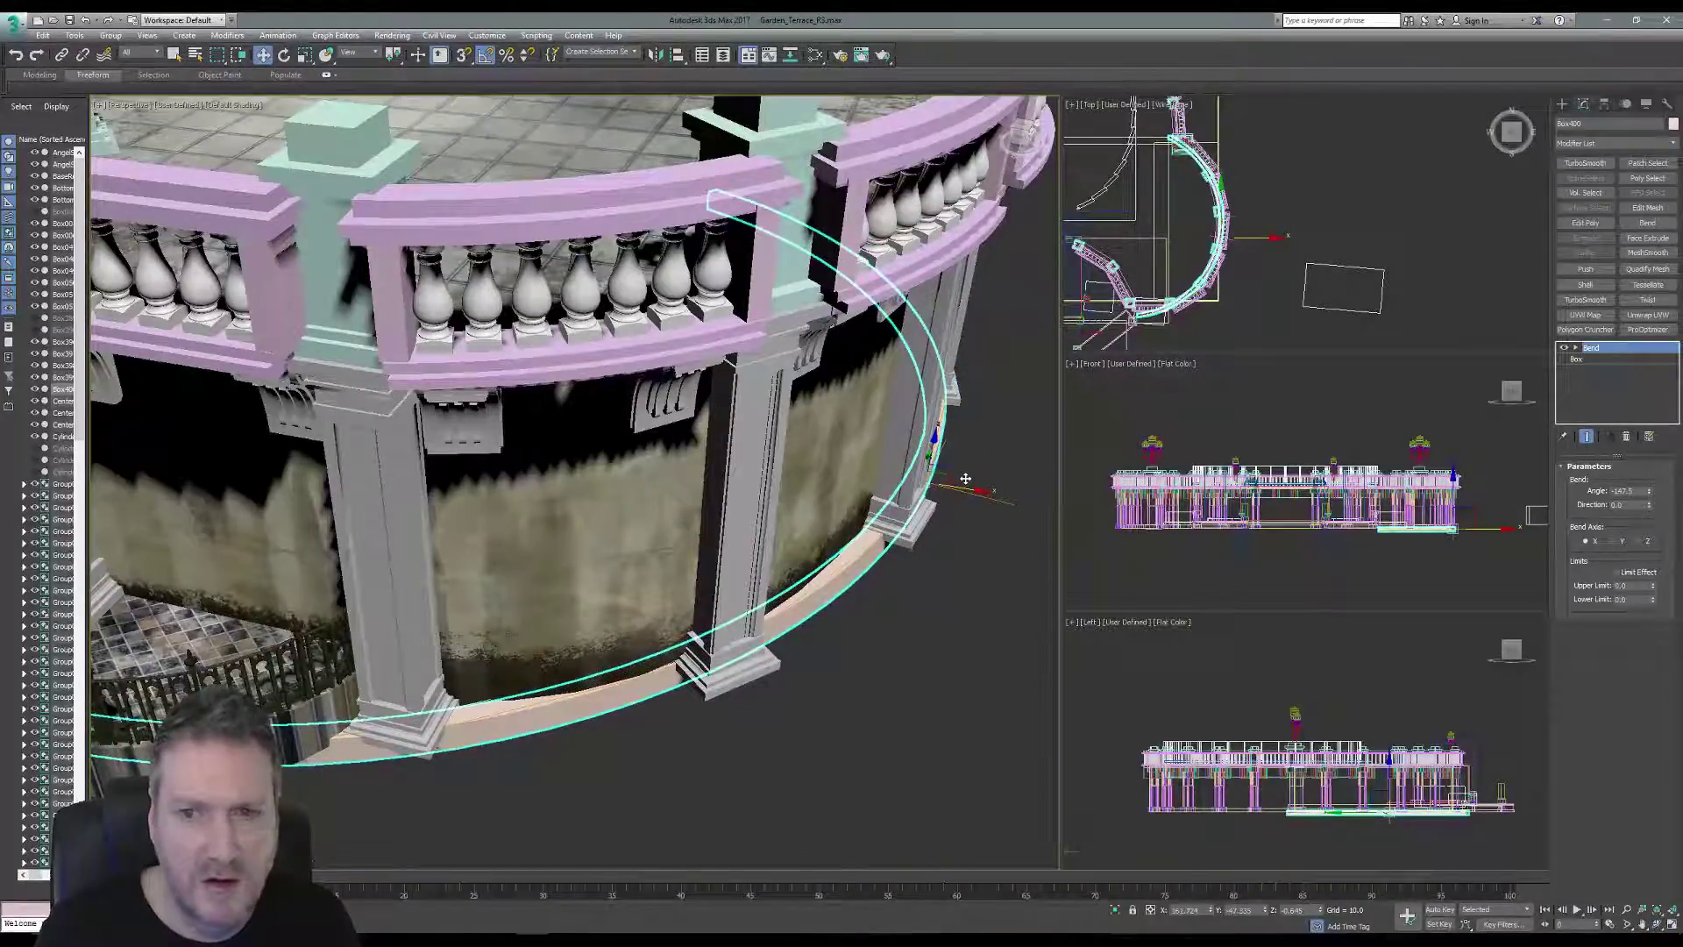
Raise the runner slightly to the level of the column bases and nudge it back outward along X.
middle_drag(1489, 549, 1395, 504)
scroll(1445, 537, up, 5)
drag(1403, 494, 1404, 484)
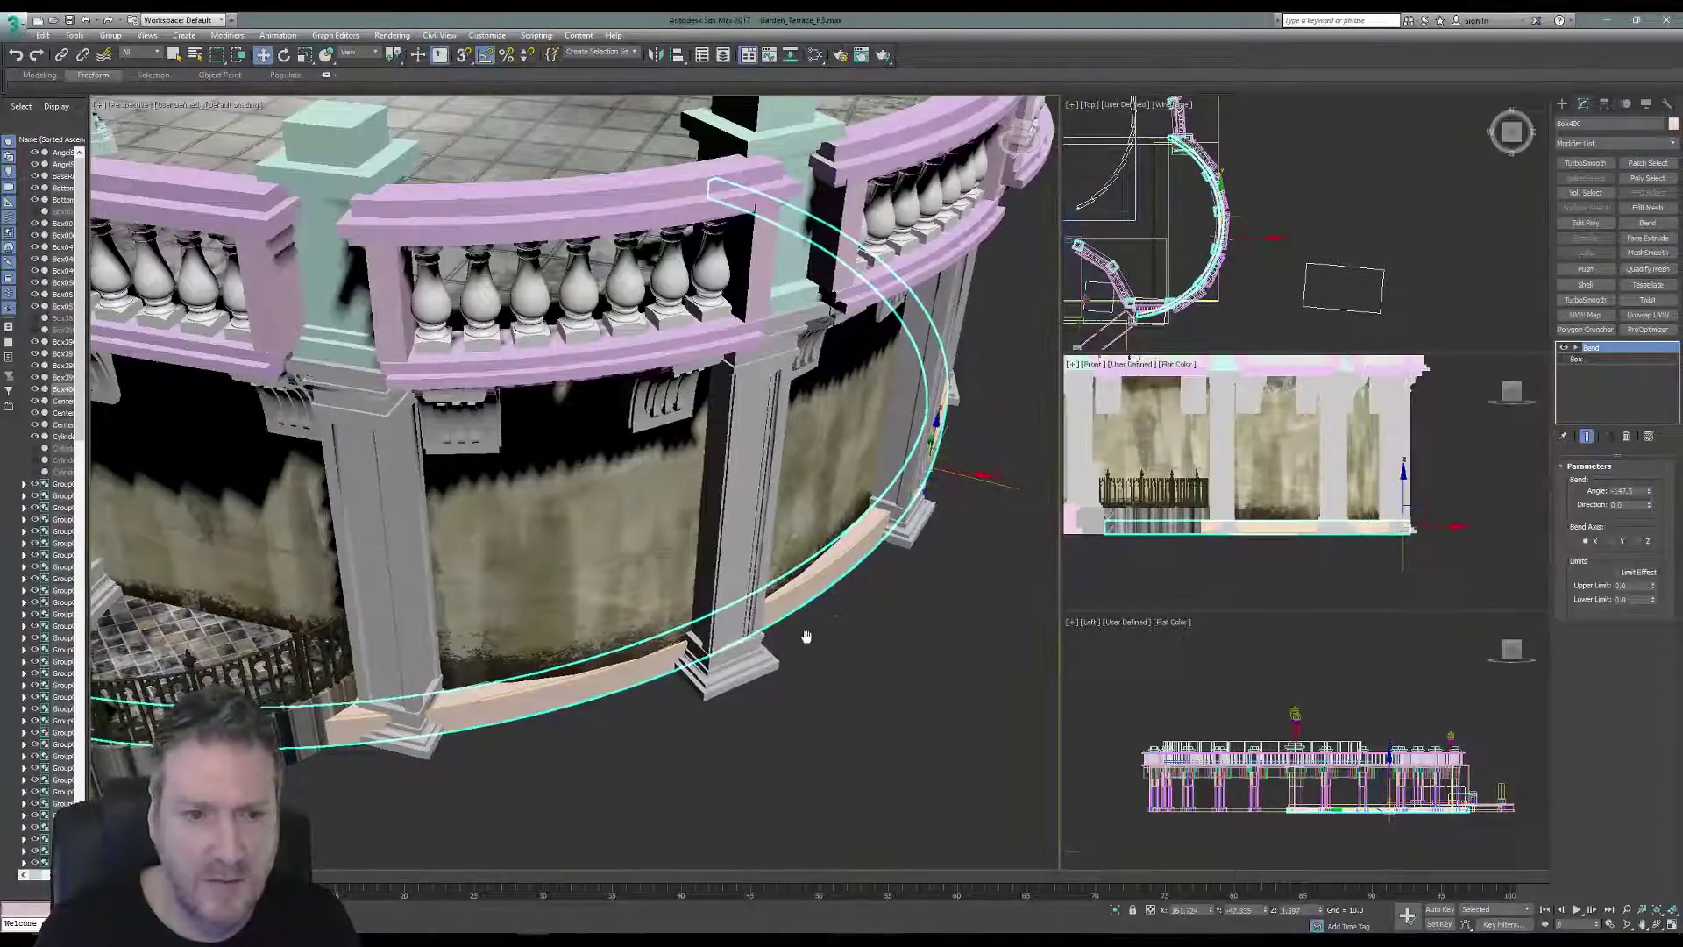
alt+middle_drag(800, 640, 800, 649)
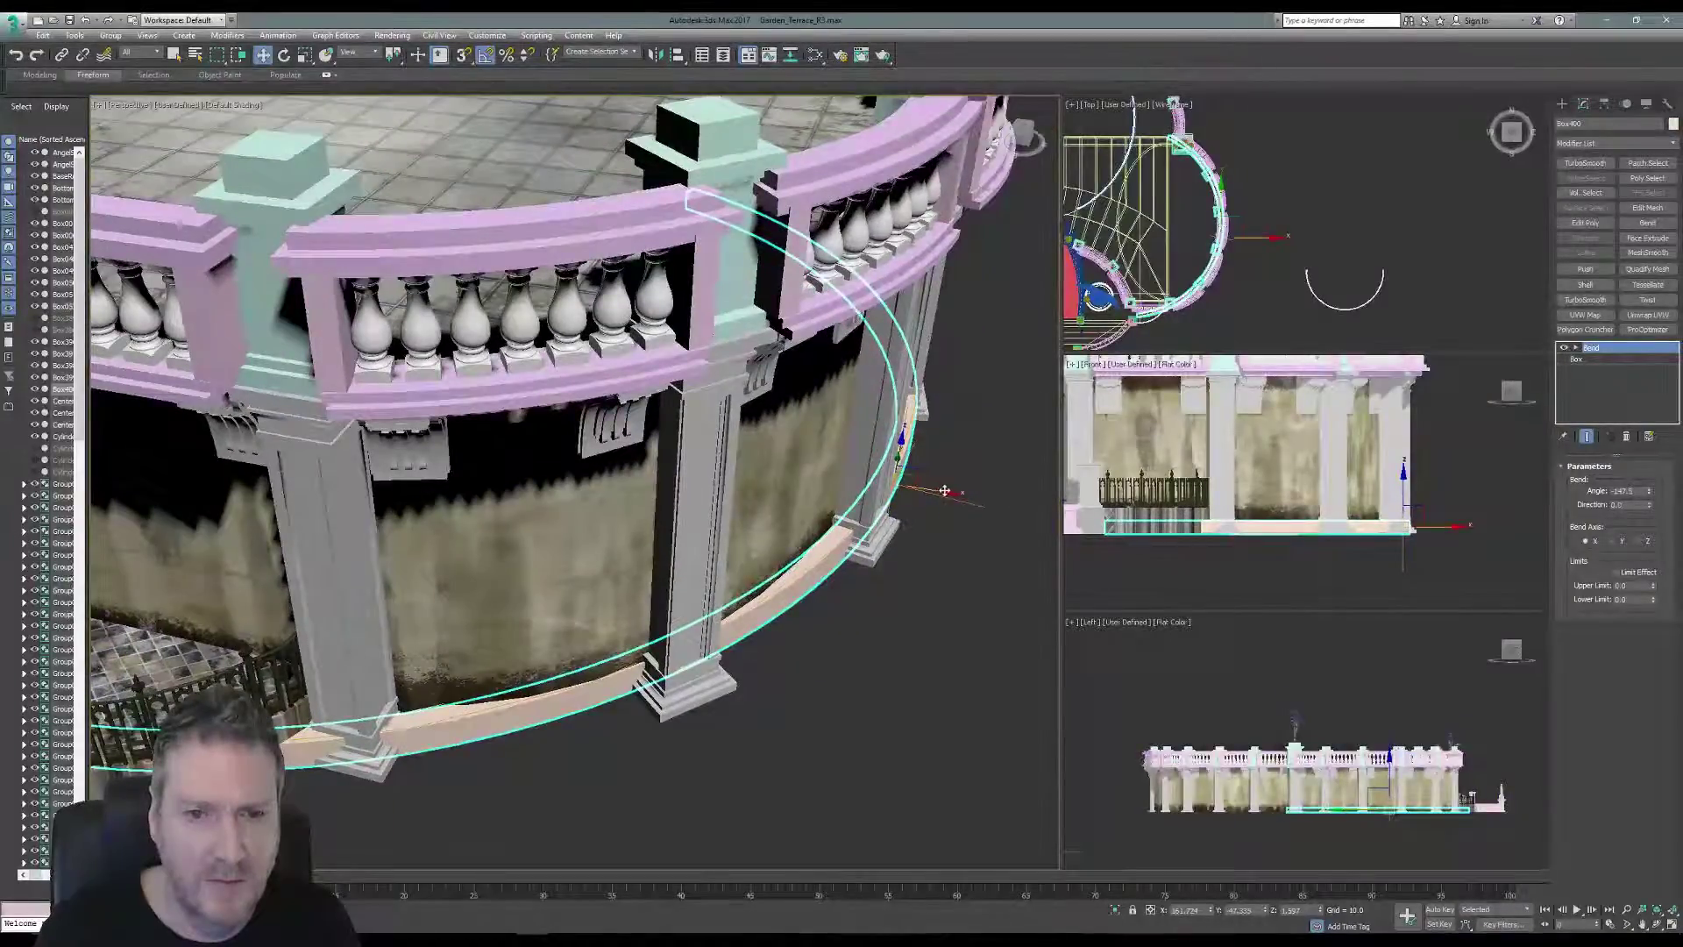
drag(940, 492, 947, 493)
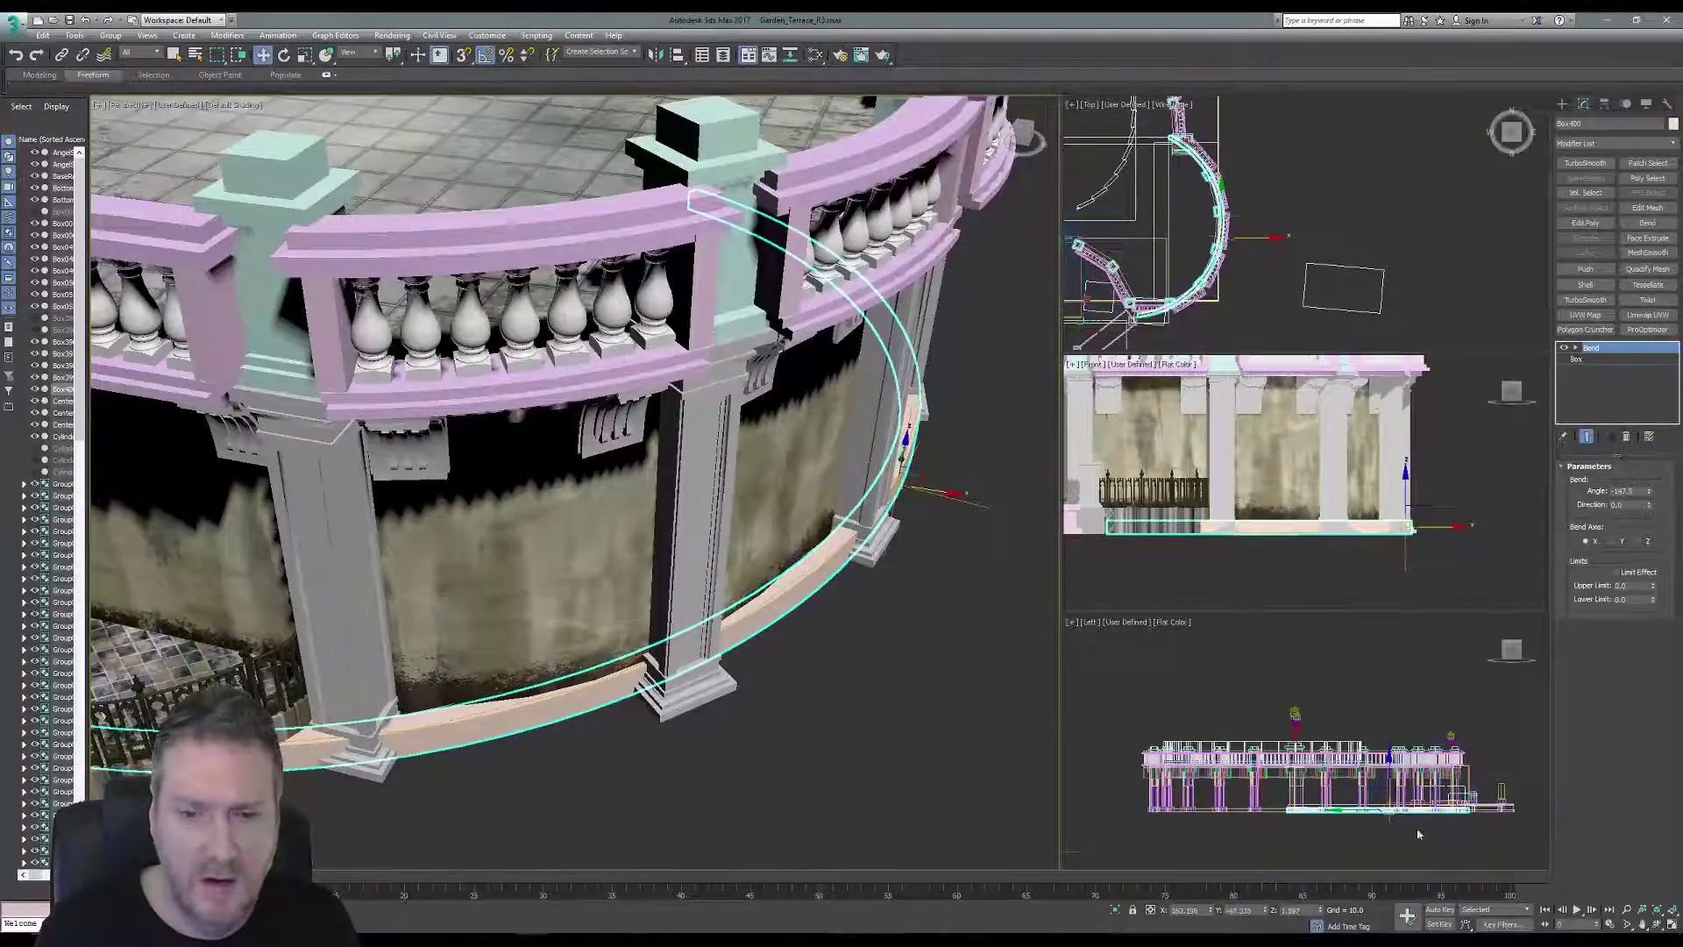
Slide the runner slightly along Y to centre it on the row of column bases.
click(1657, 924)
drag(614, 368, 669, 519)
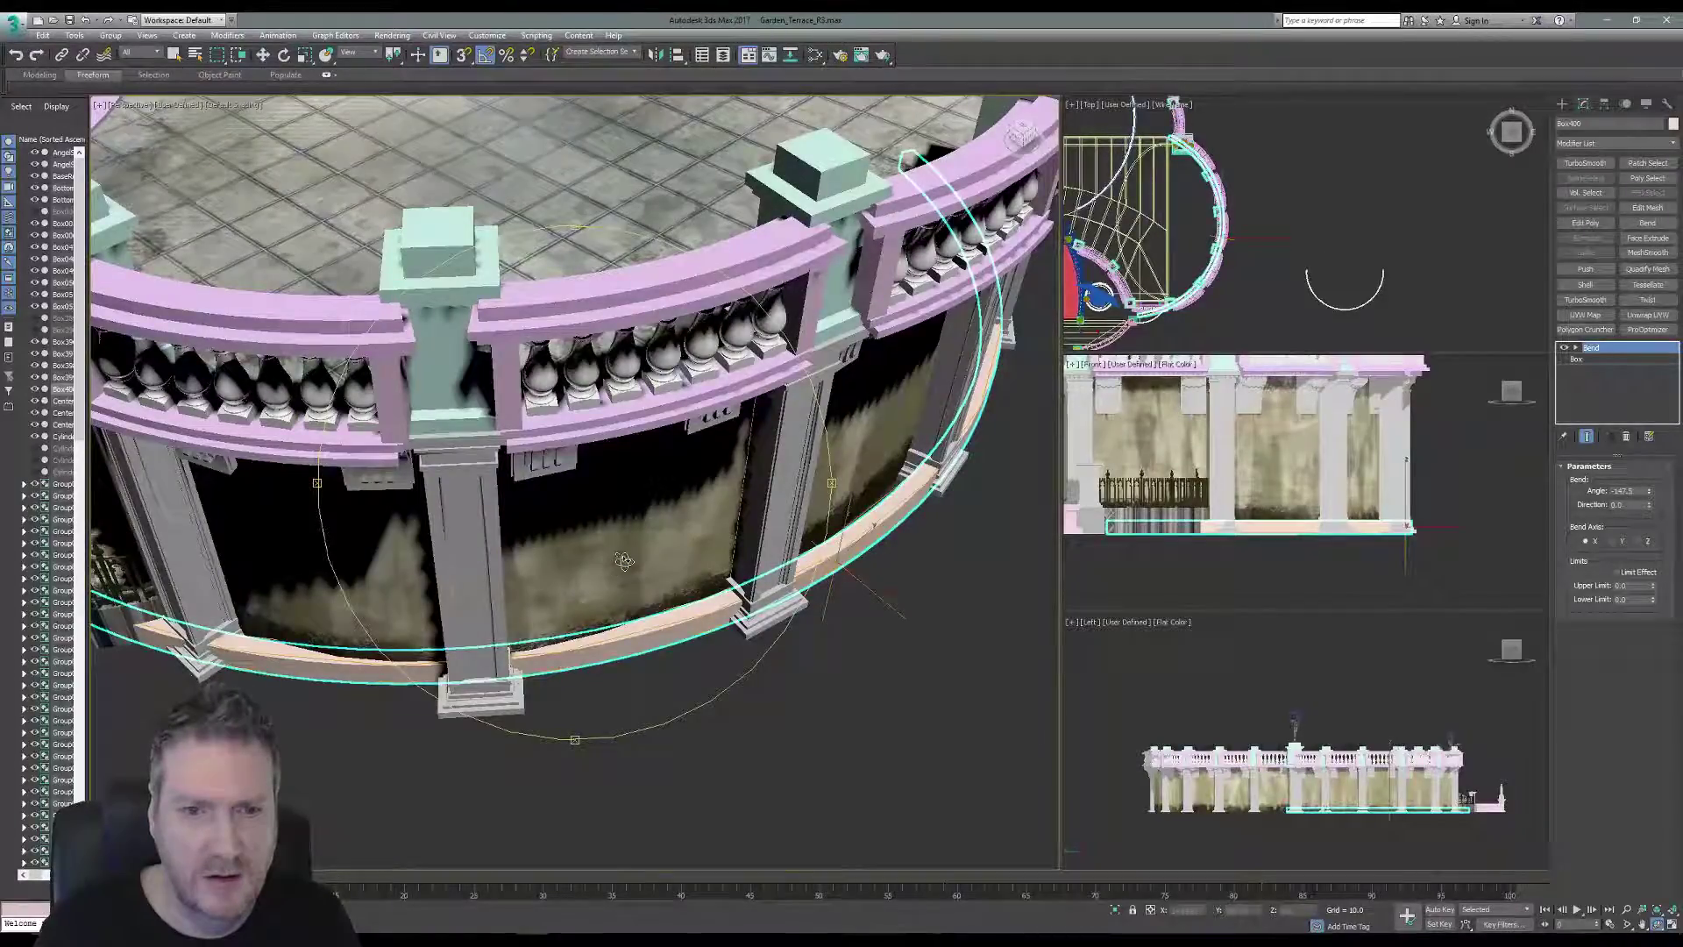
click(264, 58)
alt+middle_drag(855, 542, 862, 535)
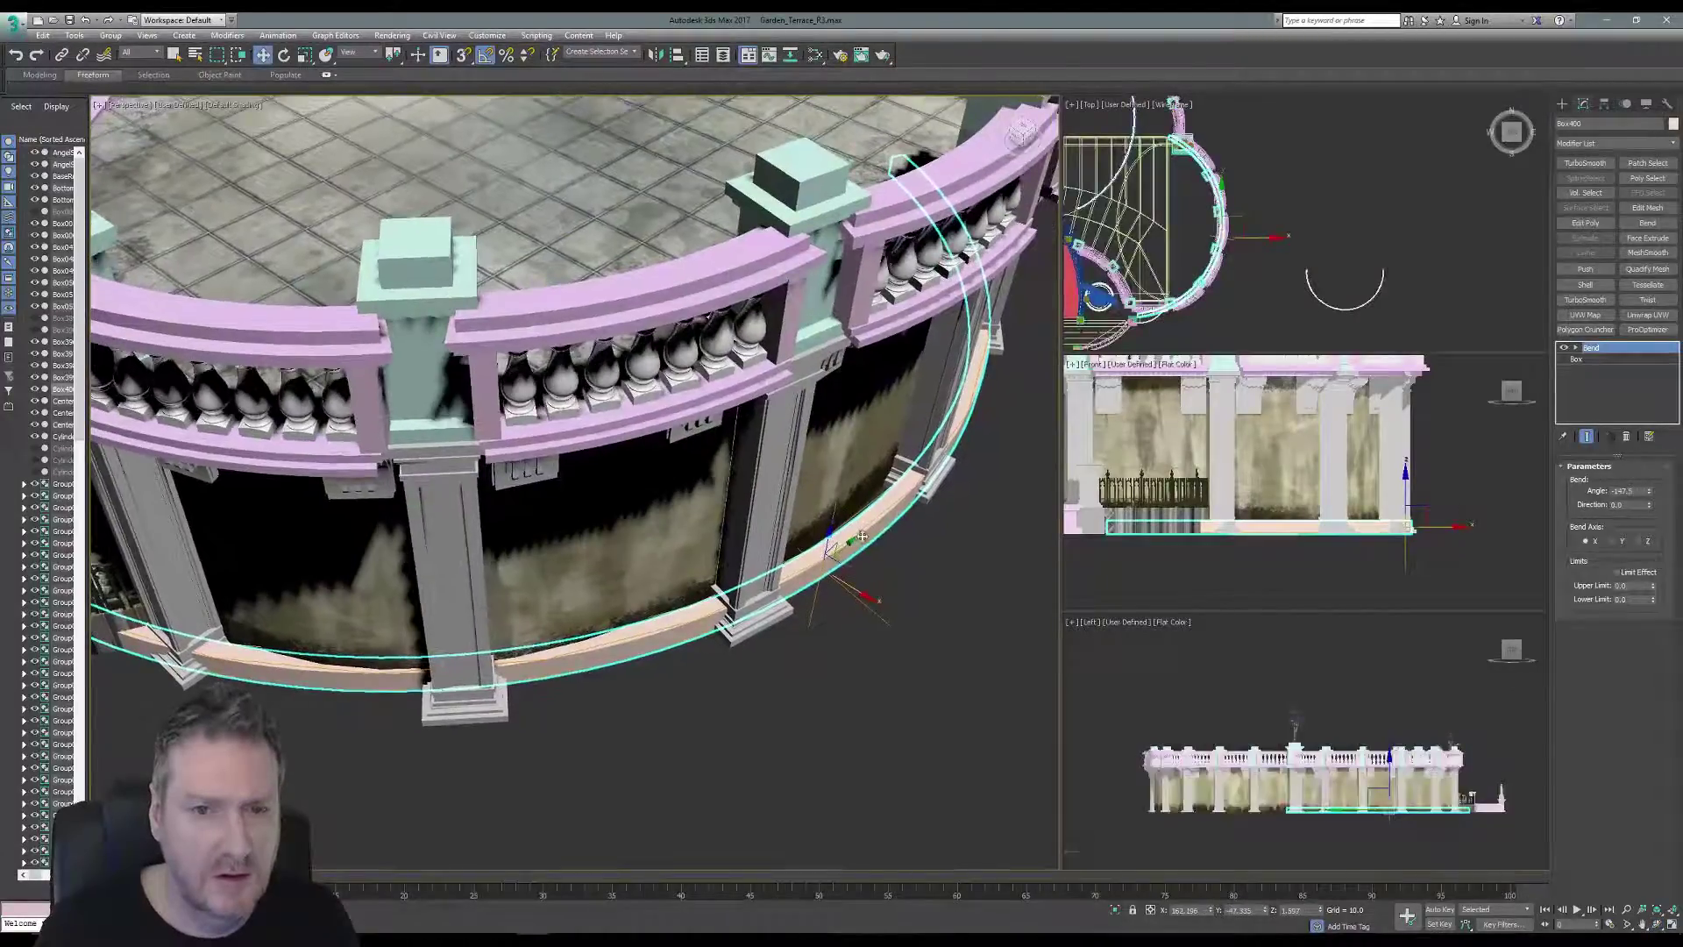
drag(845, 548, 838, 555)
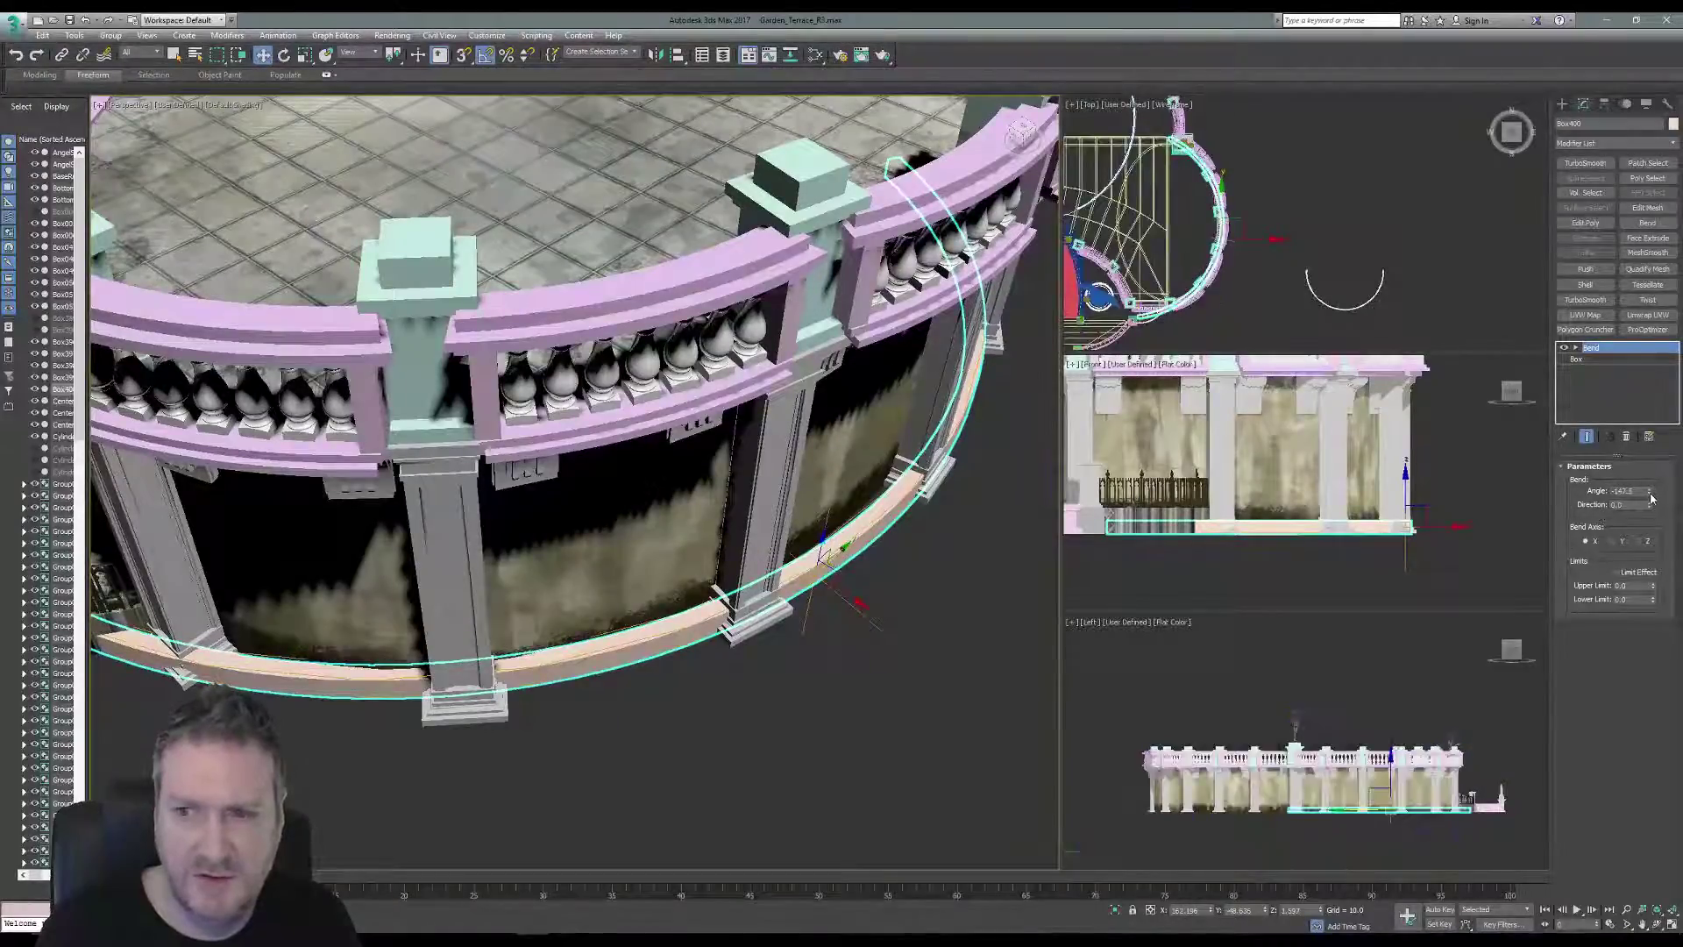
Tighten the runner's Bend angle to about -160 and move it slightly further in towards the wall.
drag(1652, 498, 1650, 510)
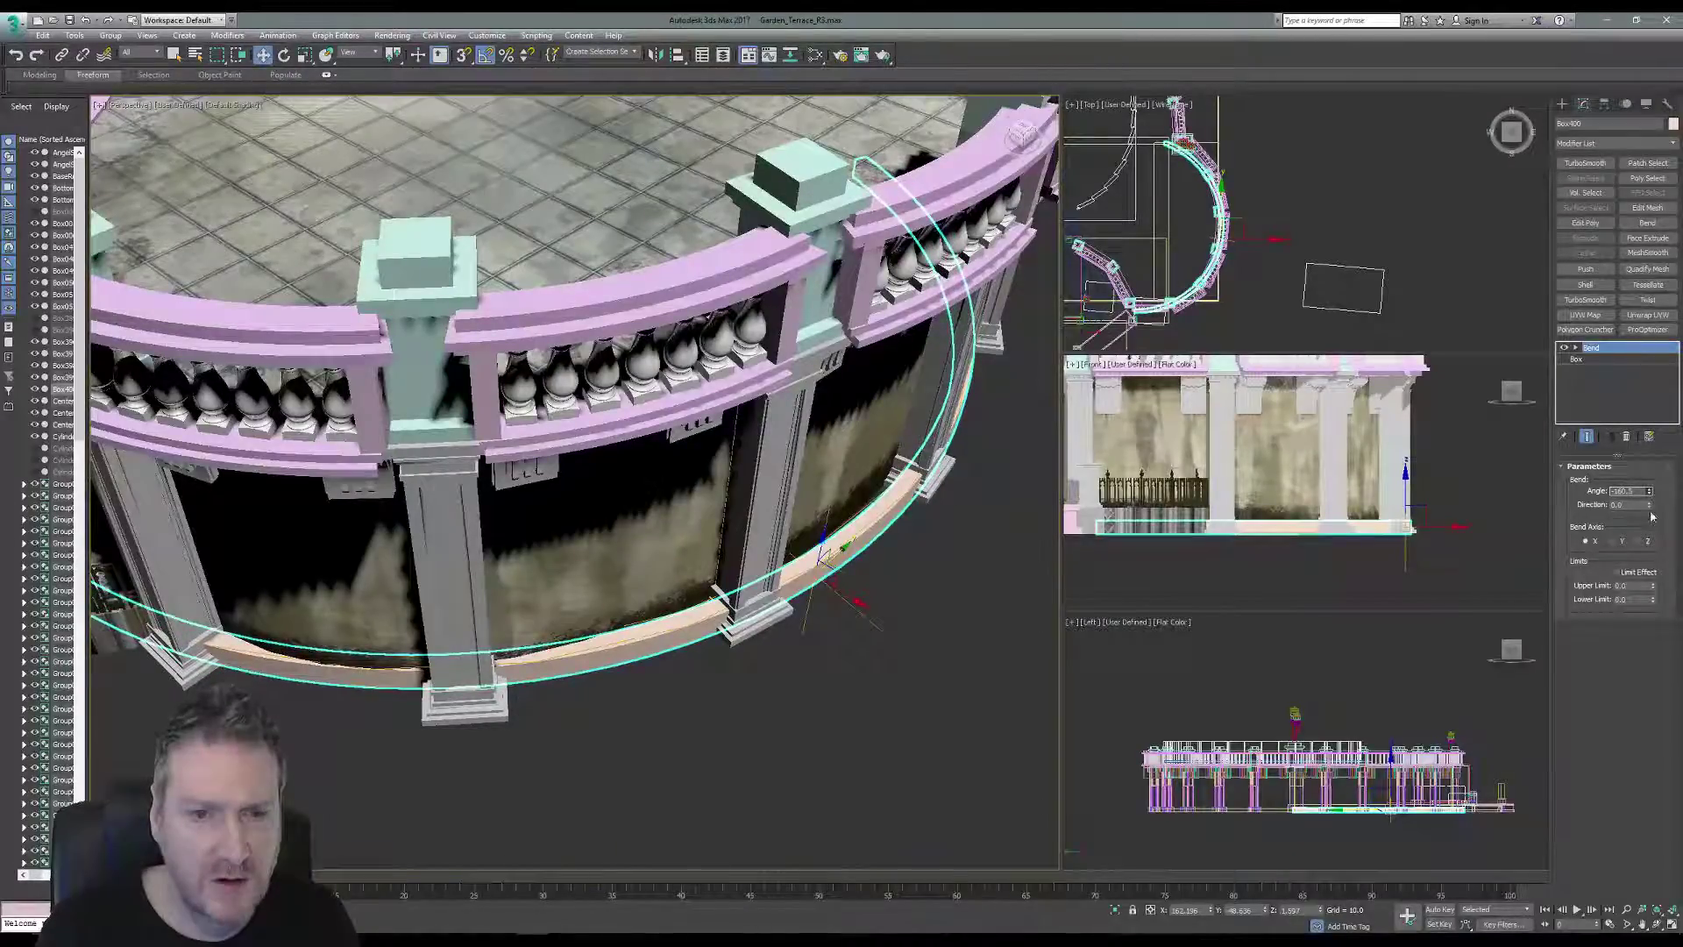
middle_drag(850, 542, 824, 571)
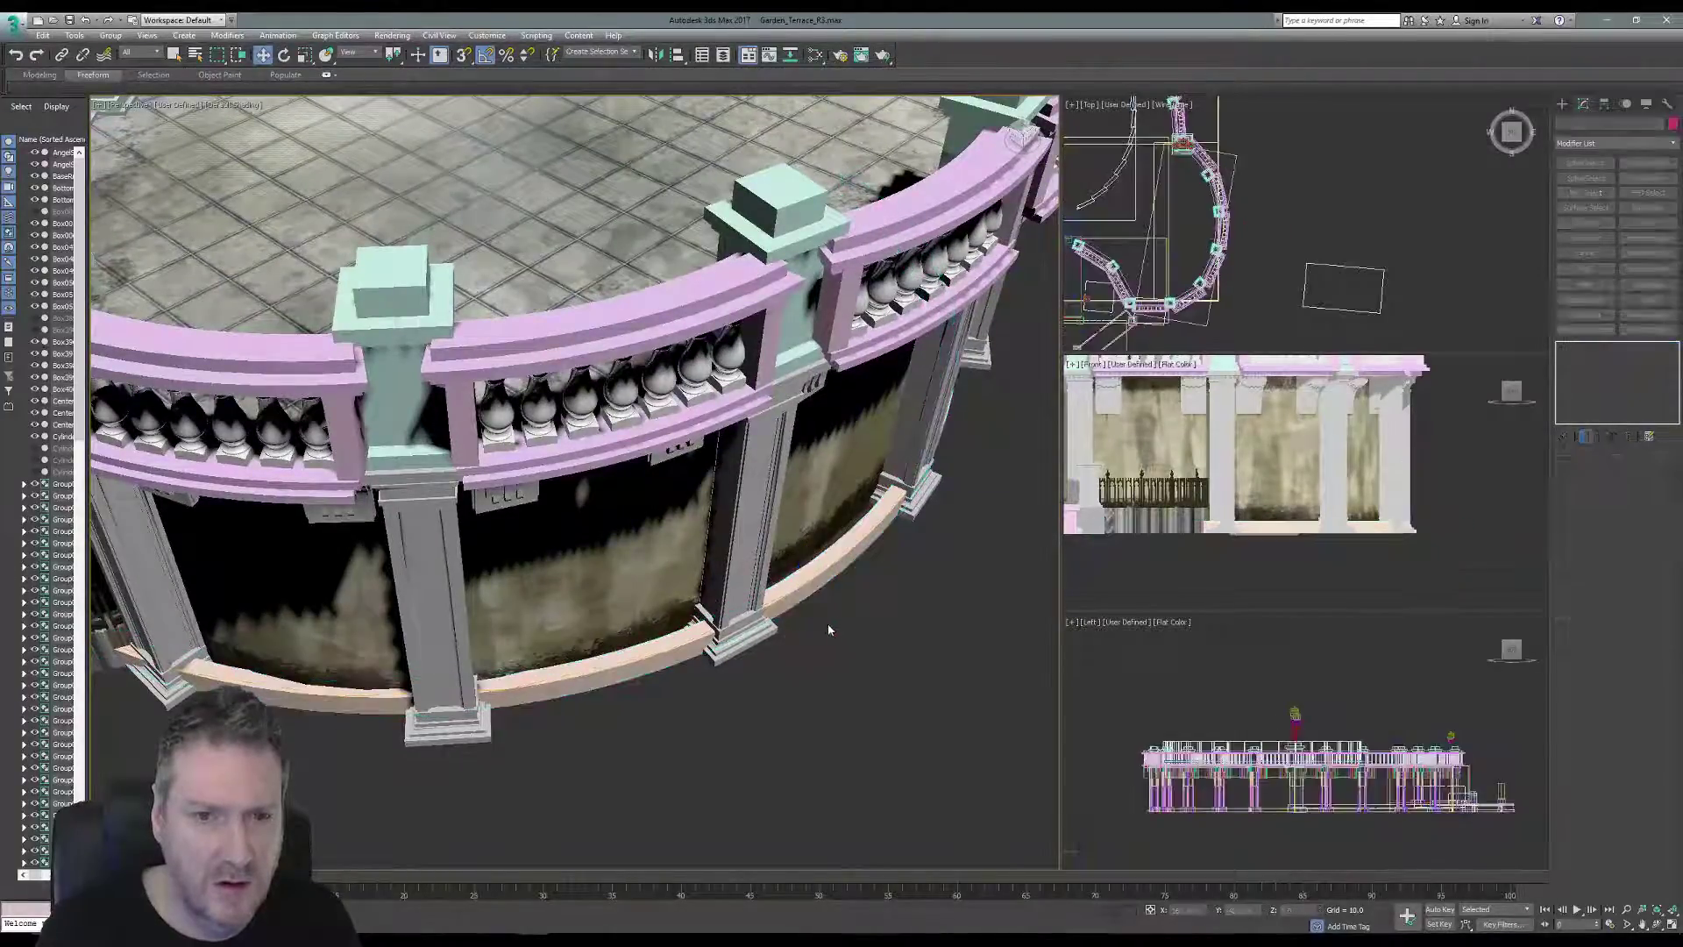
drag(832, 620, 823, 614)
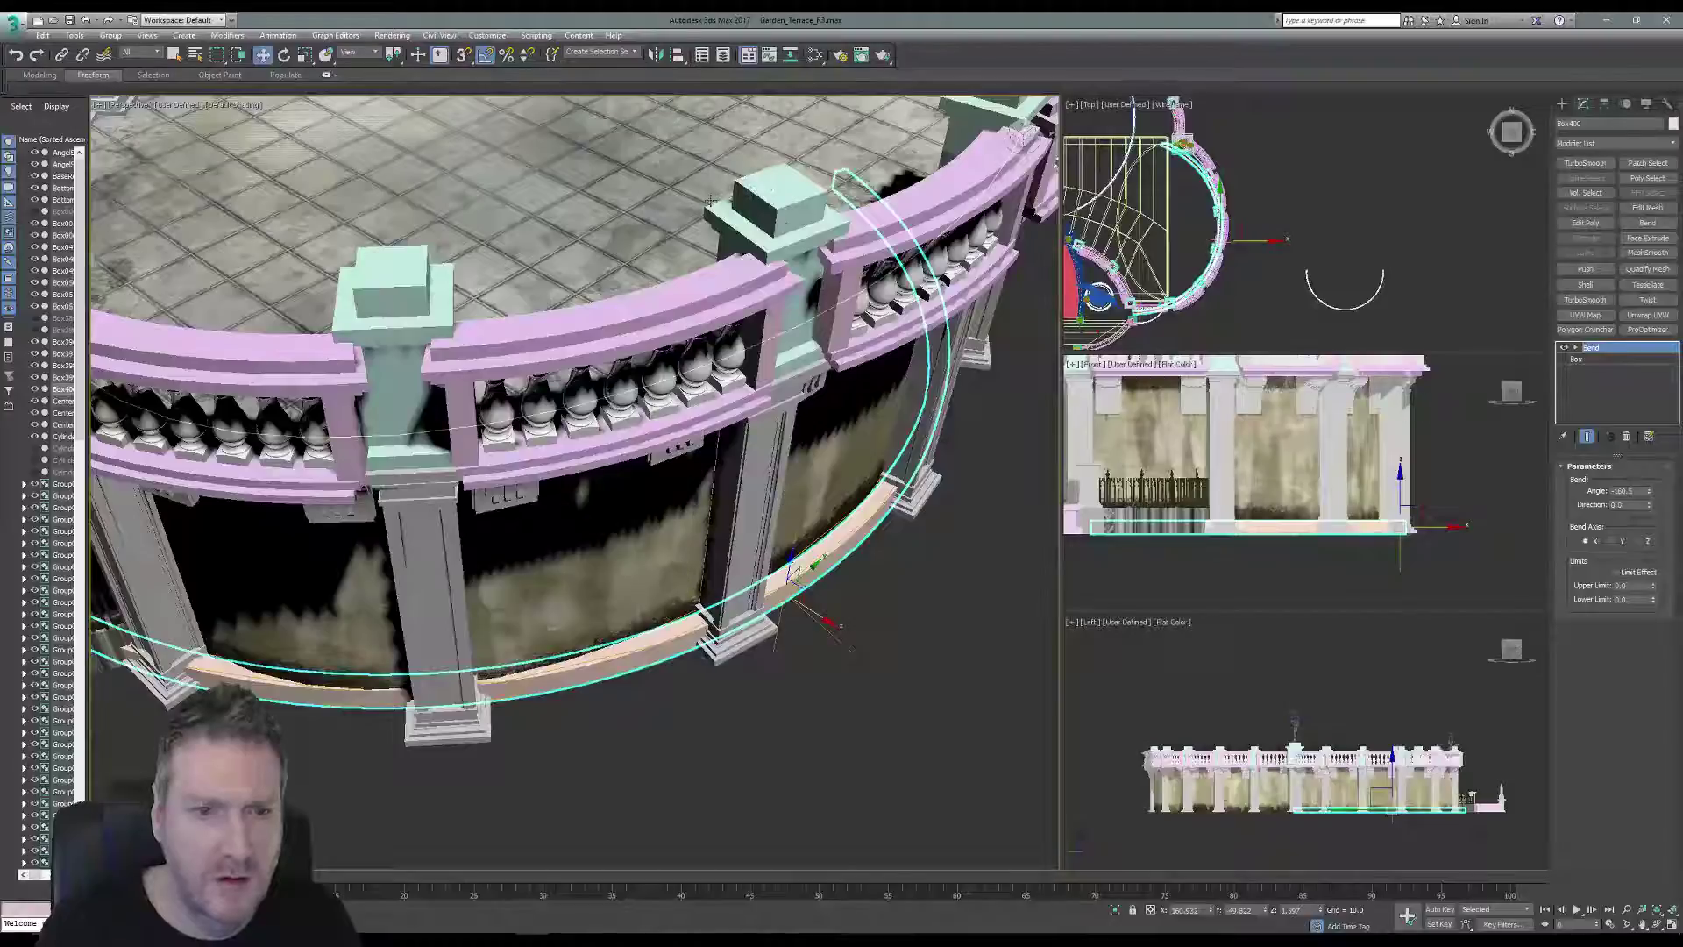
middle_drag(913, 566, 875, 562)
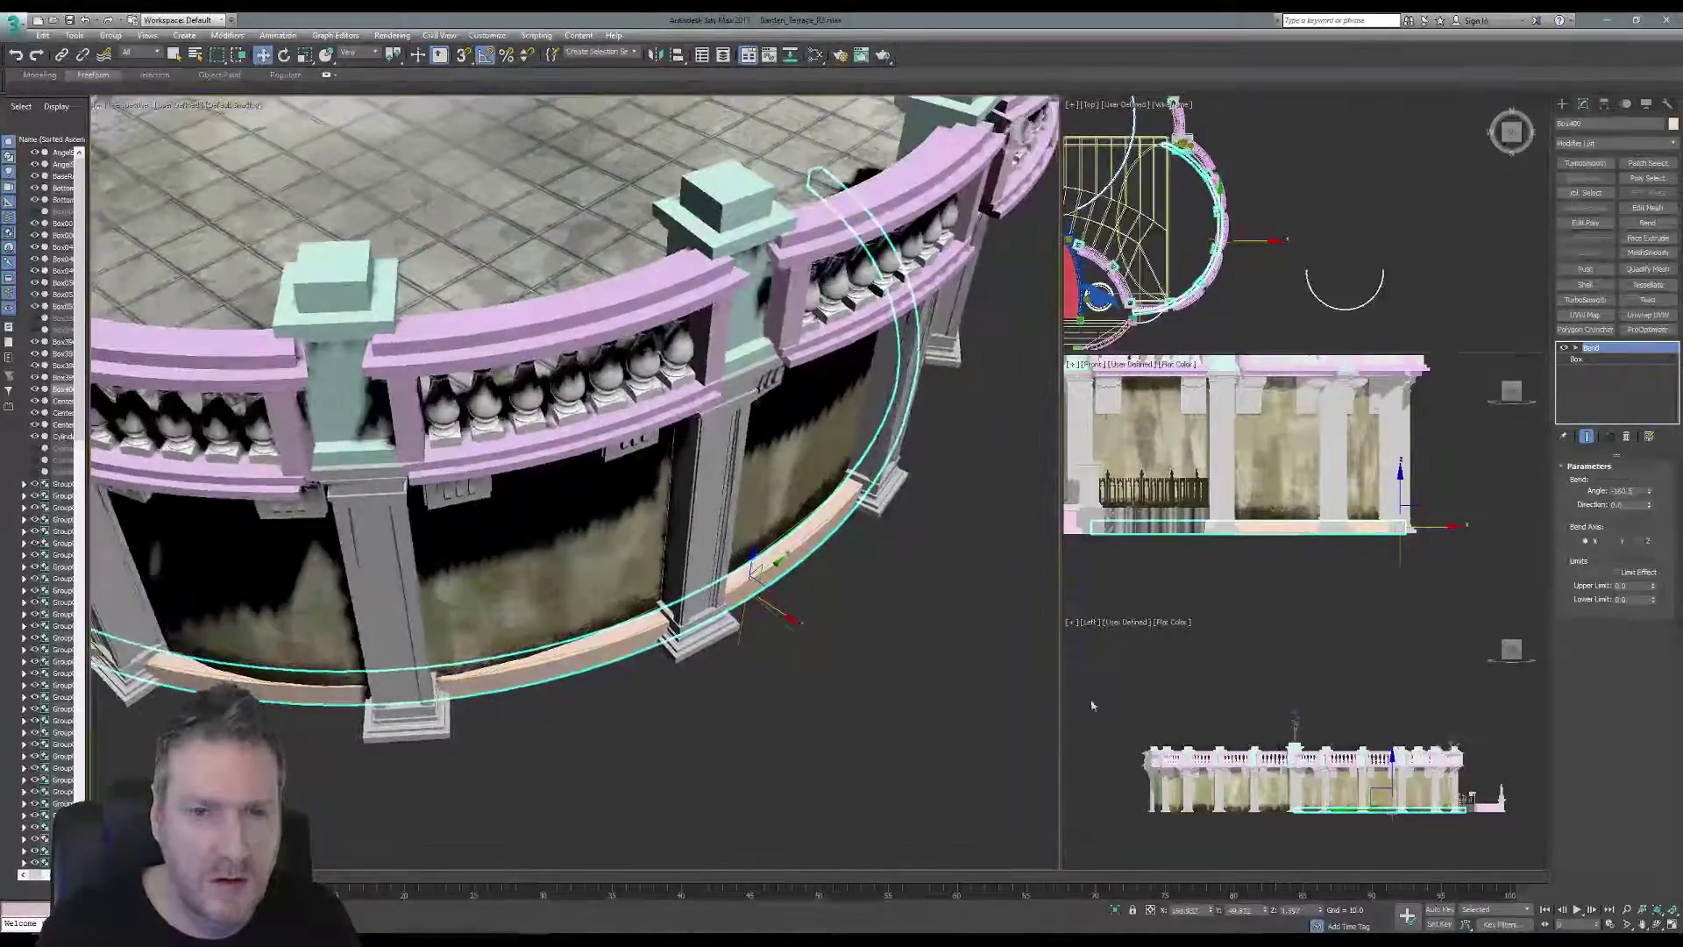
Set the runner's Bend angle to -155.
click(1659, 928)
drag(756, 586, 630, 480)
drag(466, 490, 644, 544)
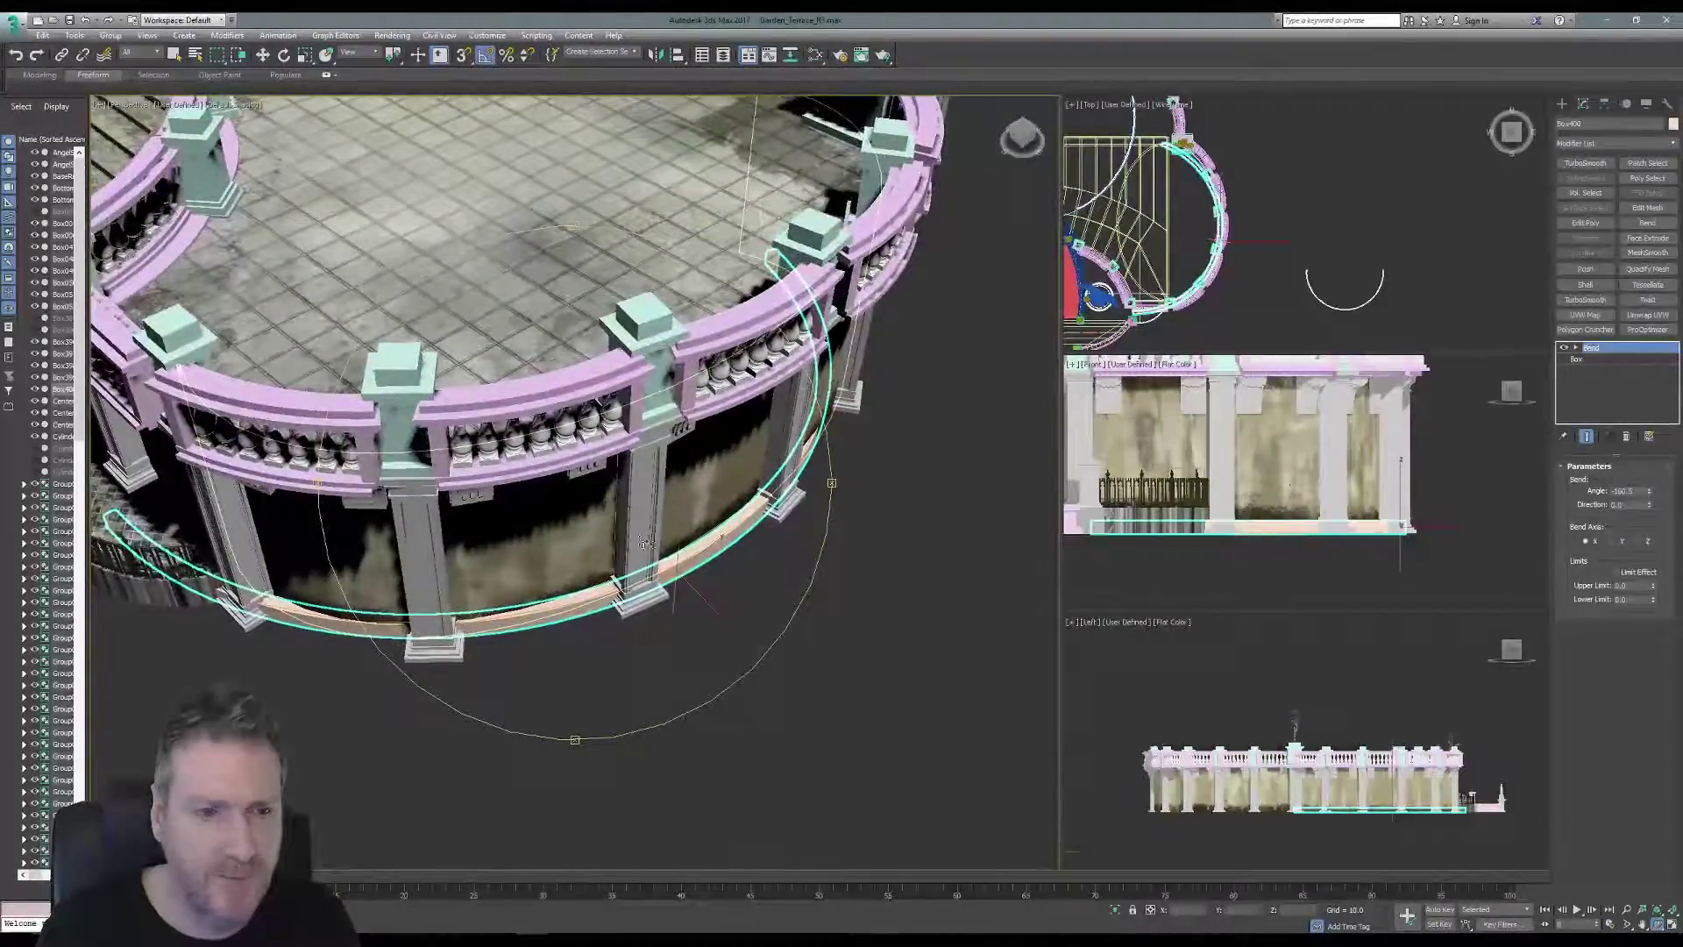
double_click(1636, 491)
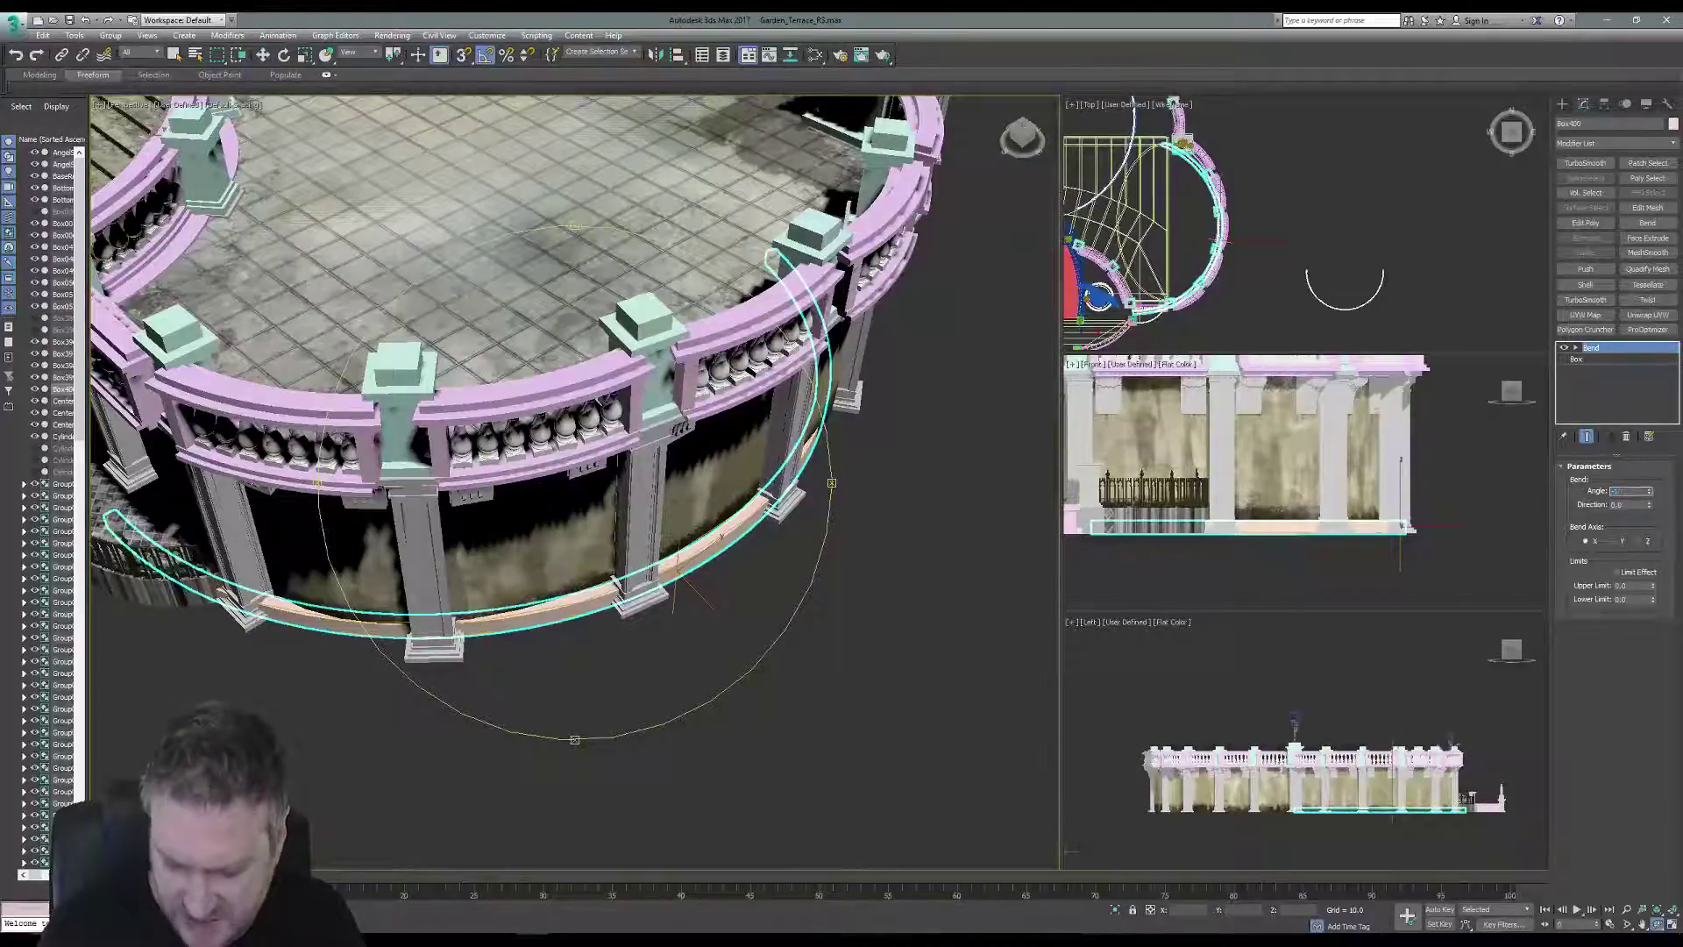
text(-155)
key(Return)
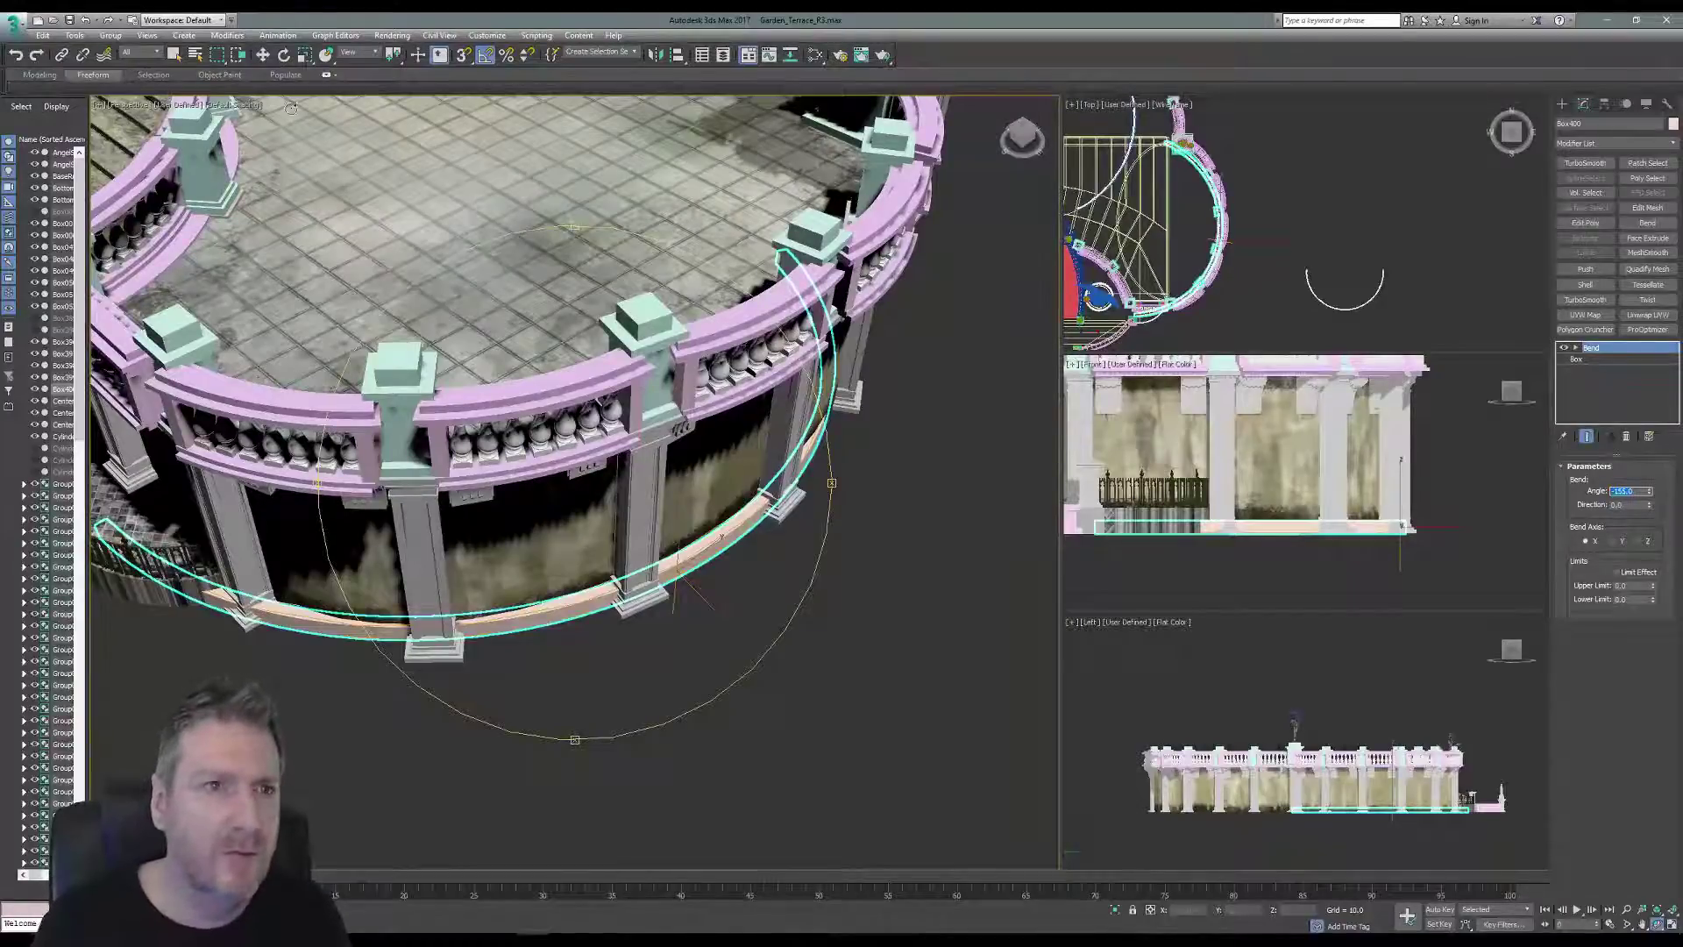
Add the curved terrace wall to the runner's selection and isolate both objects.
click(174, 54)
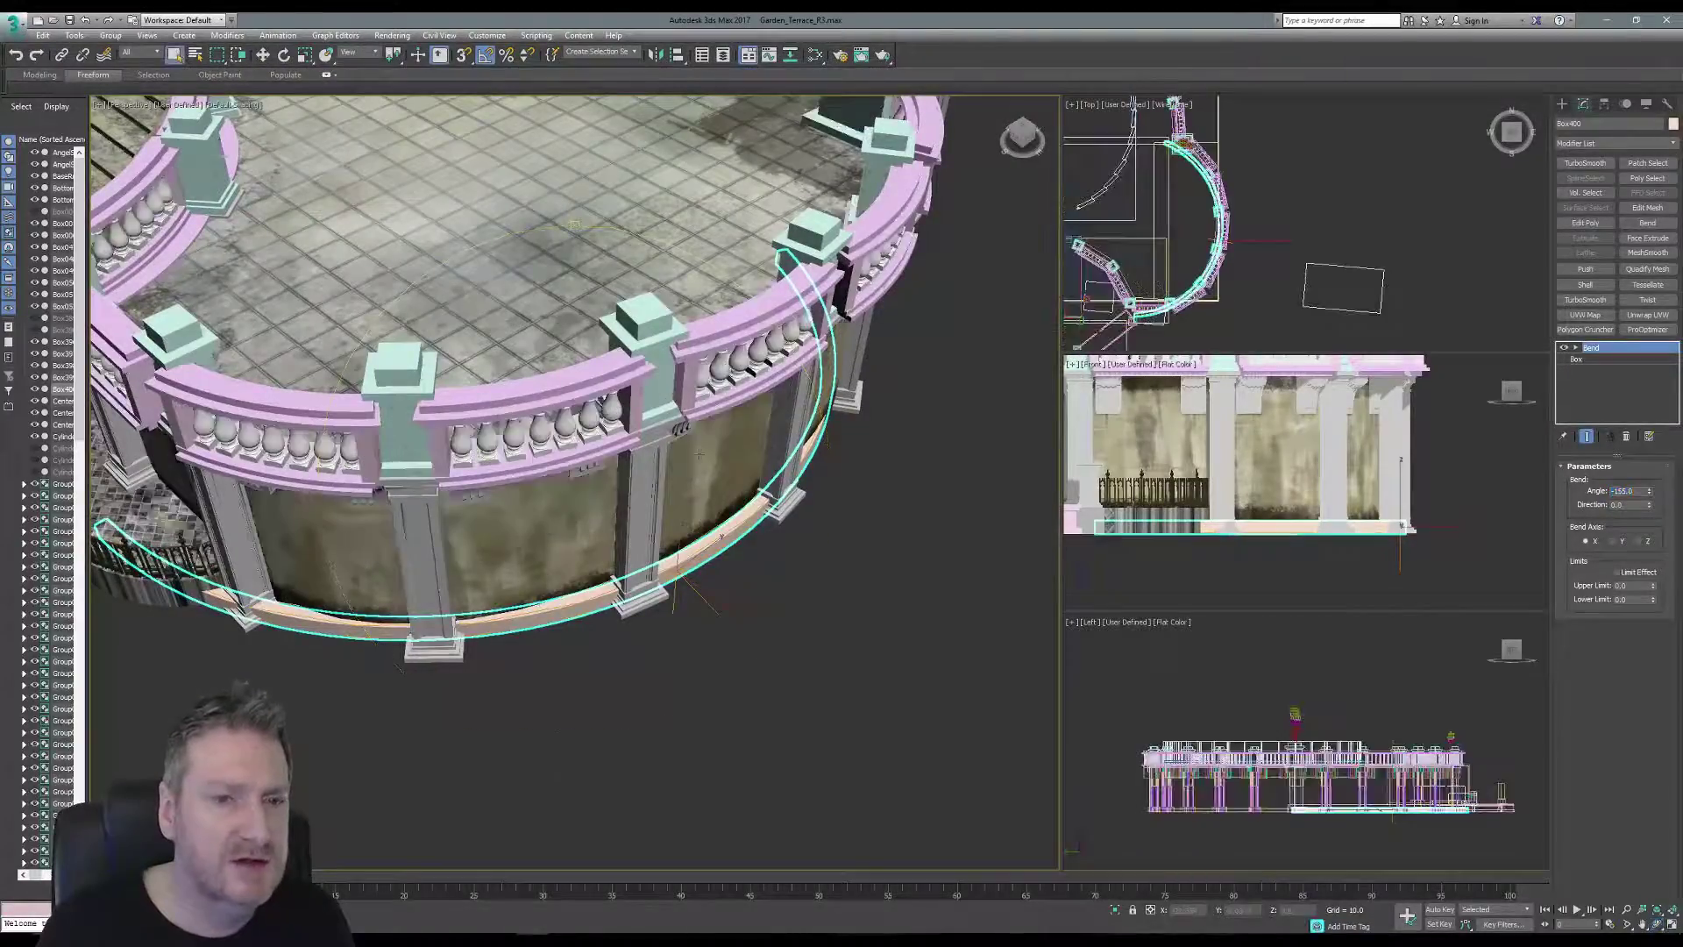
click(555, 527)
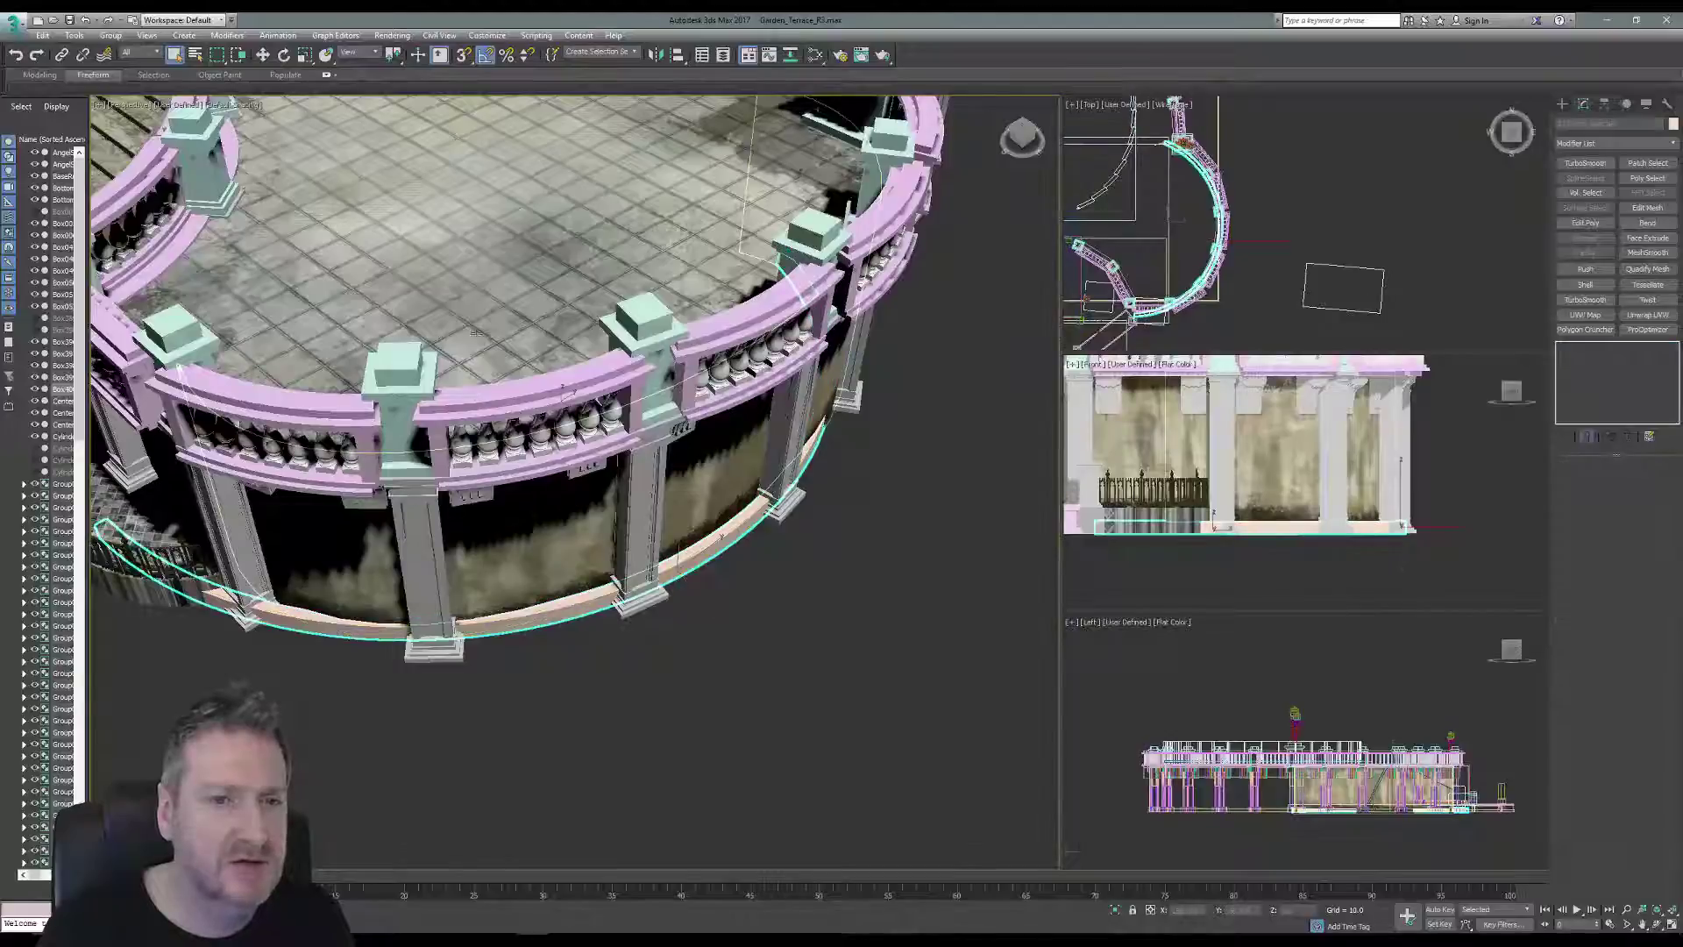
click(196, 153)
click(73, 35)
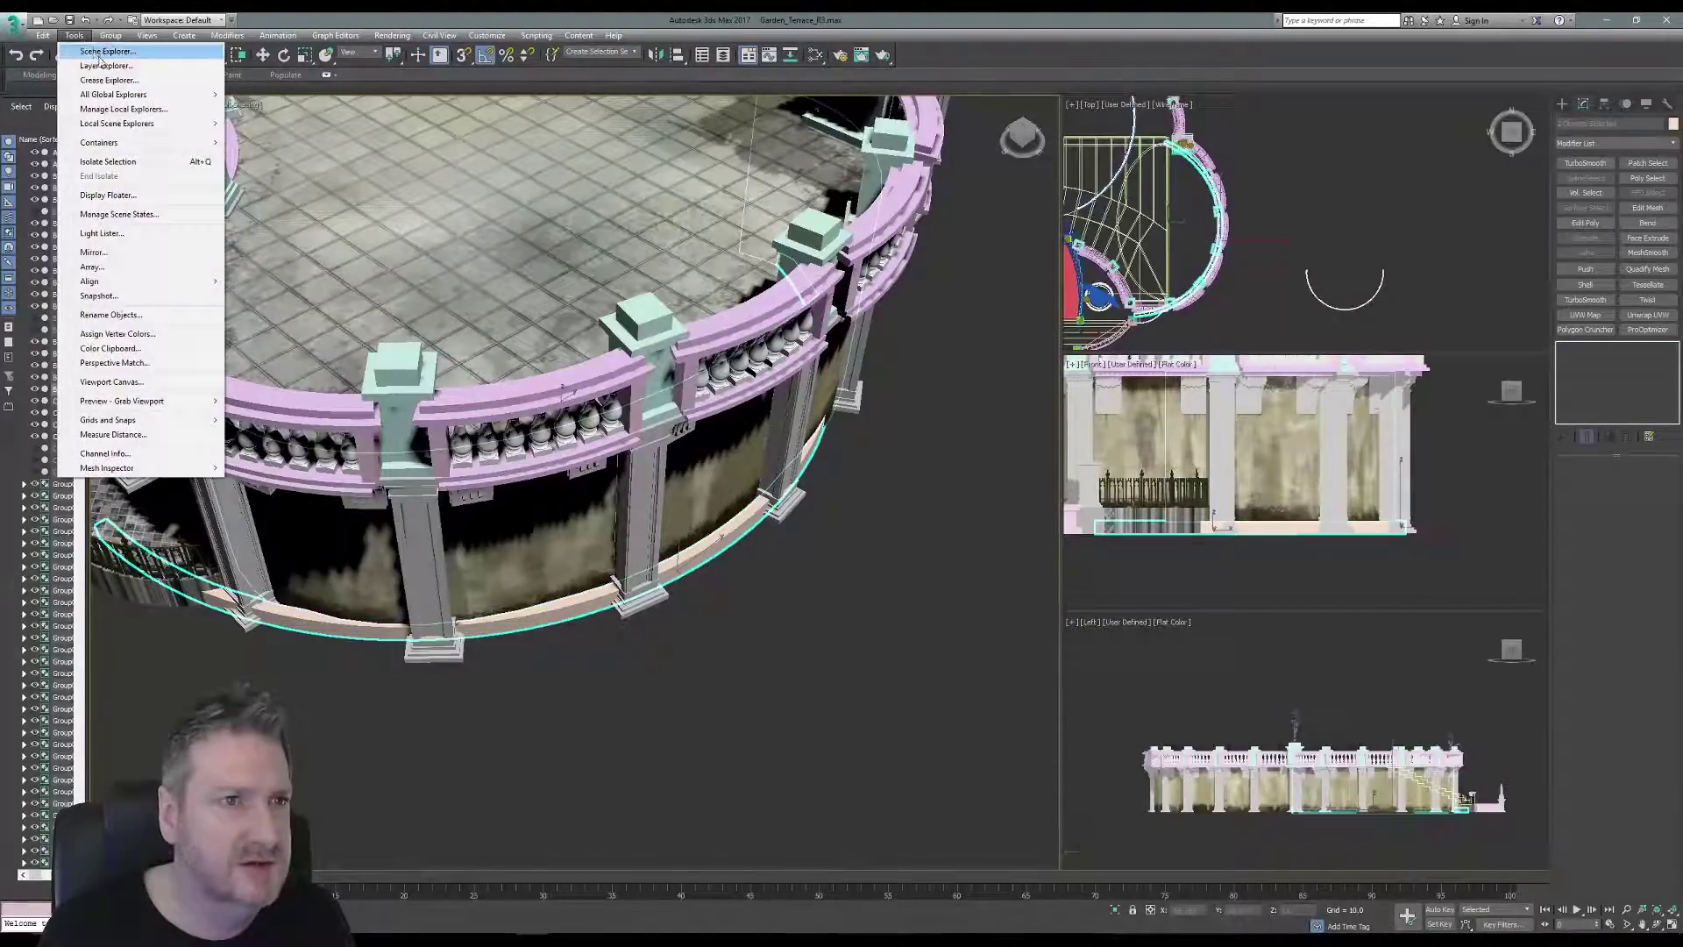
click(107, 162)
Select only the runner and, comparing it with the isolated wall from below, tighten its Bend angle further to match the wall's curve.
middle_drag(818, 473, 726, 478)
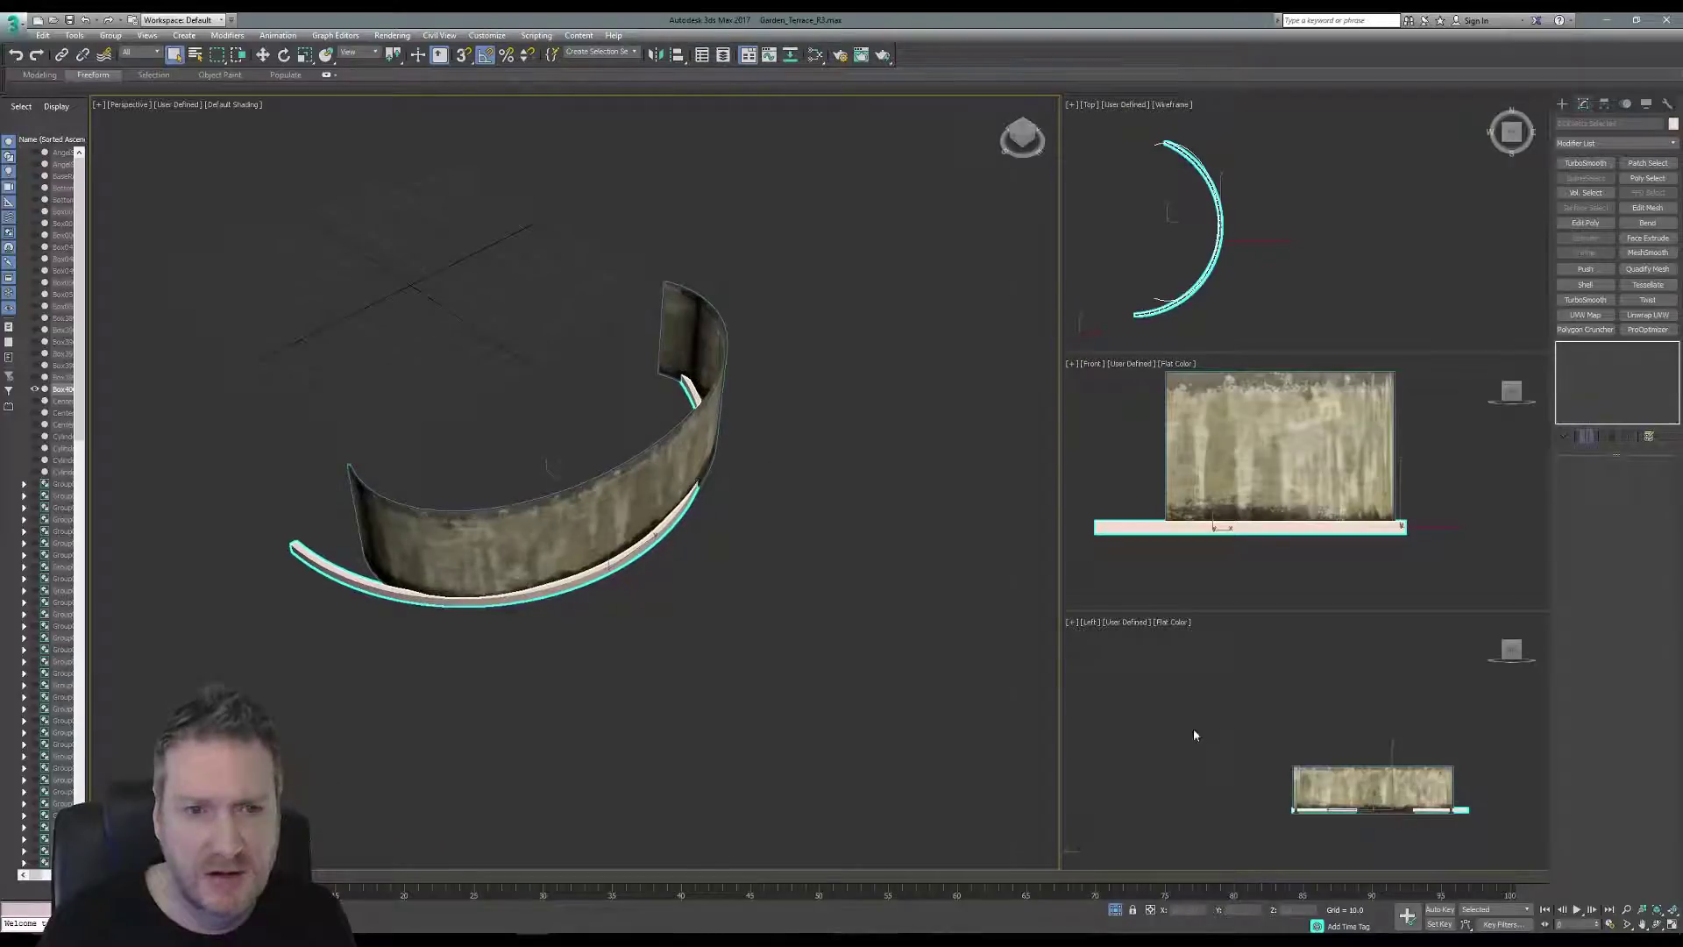
click(1657, 926)
drag(526, 351, 455, 328)
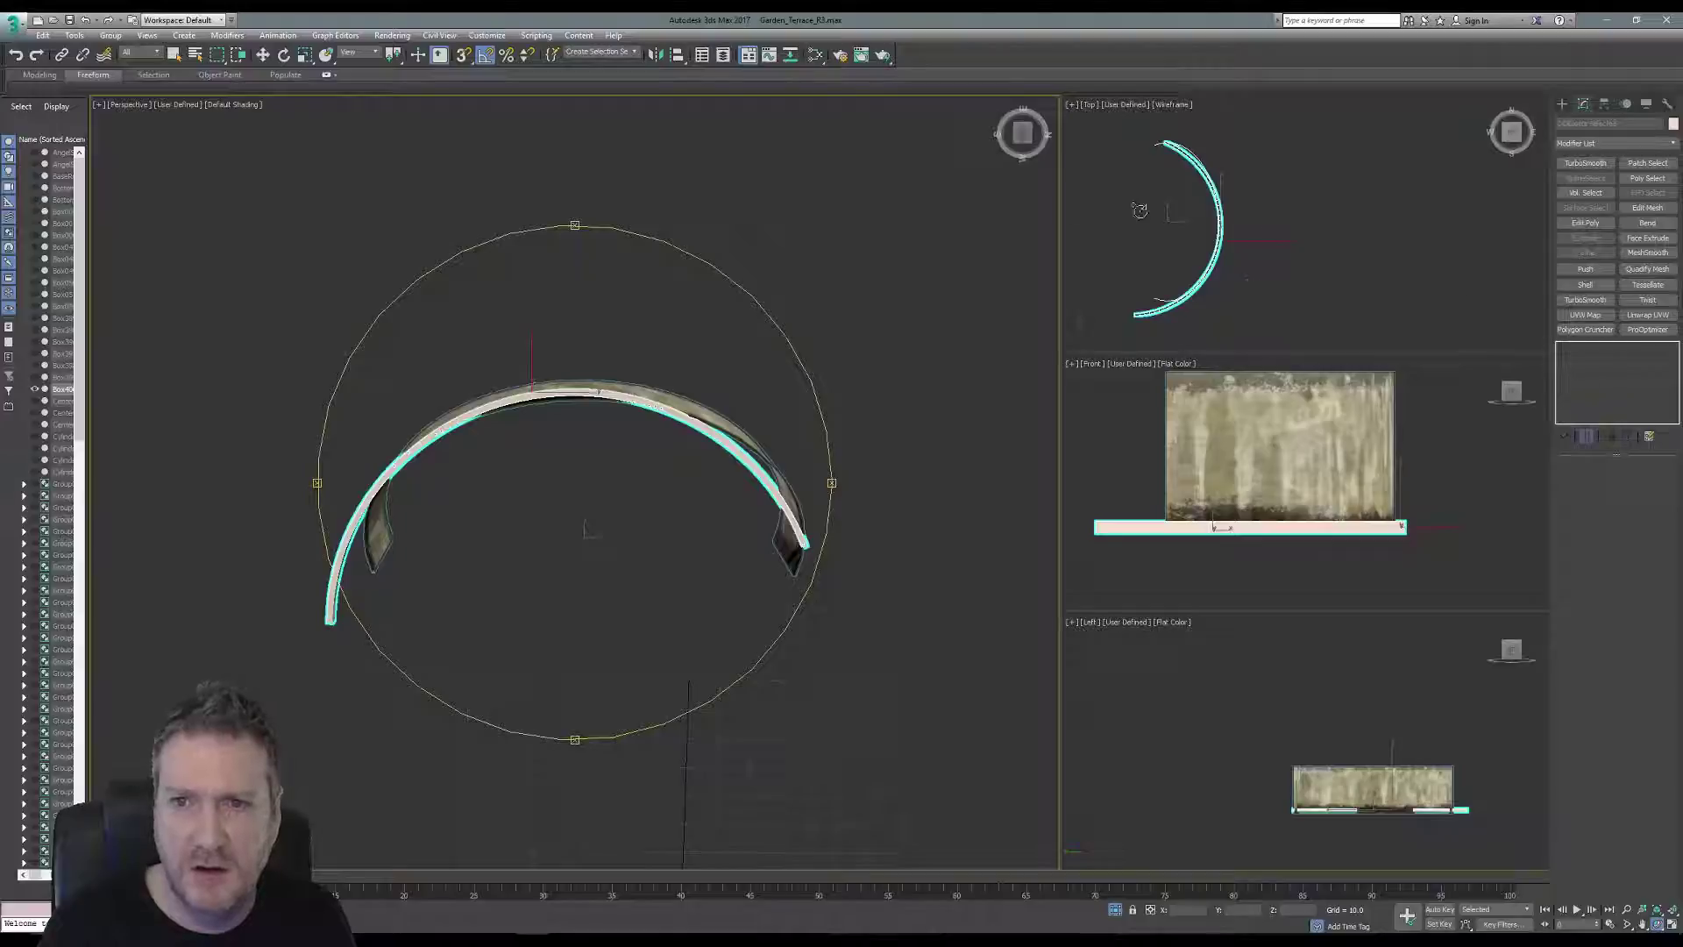
click(174, 56)
click(833, 284)
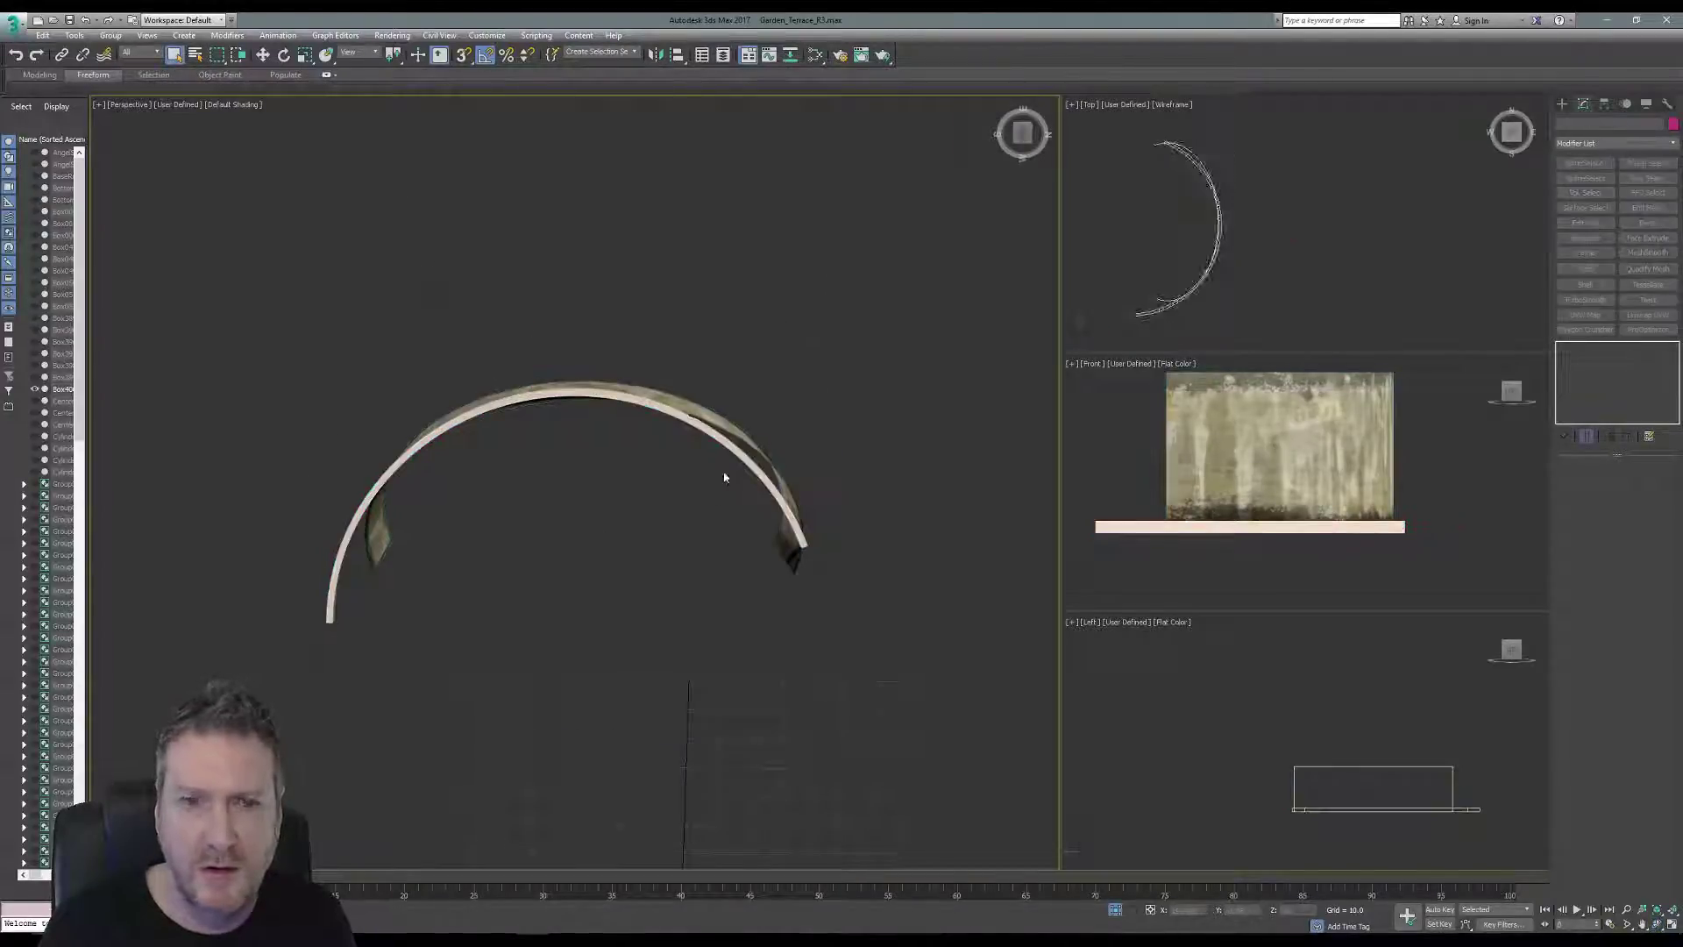
click(793, 548)
middle_drag(1263, 241, 1283, 227)
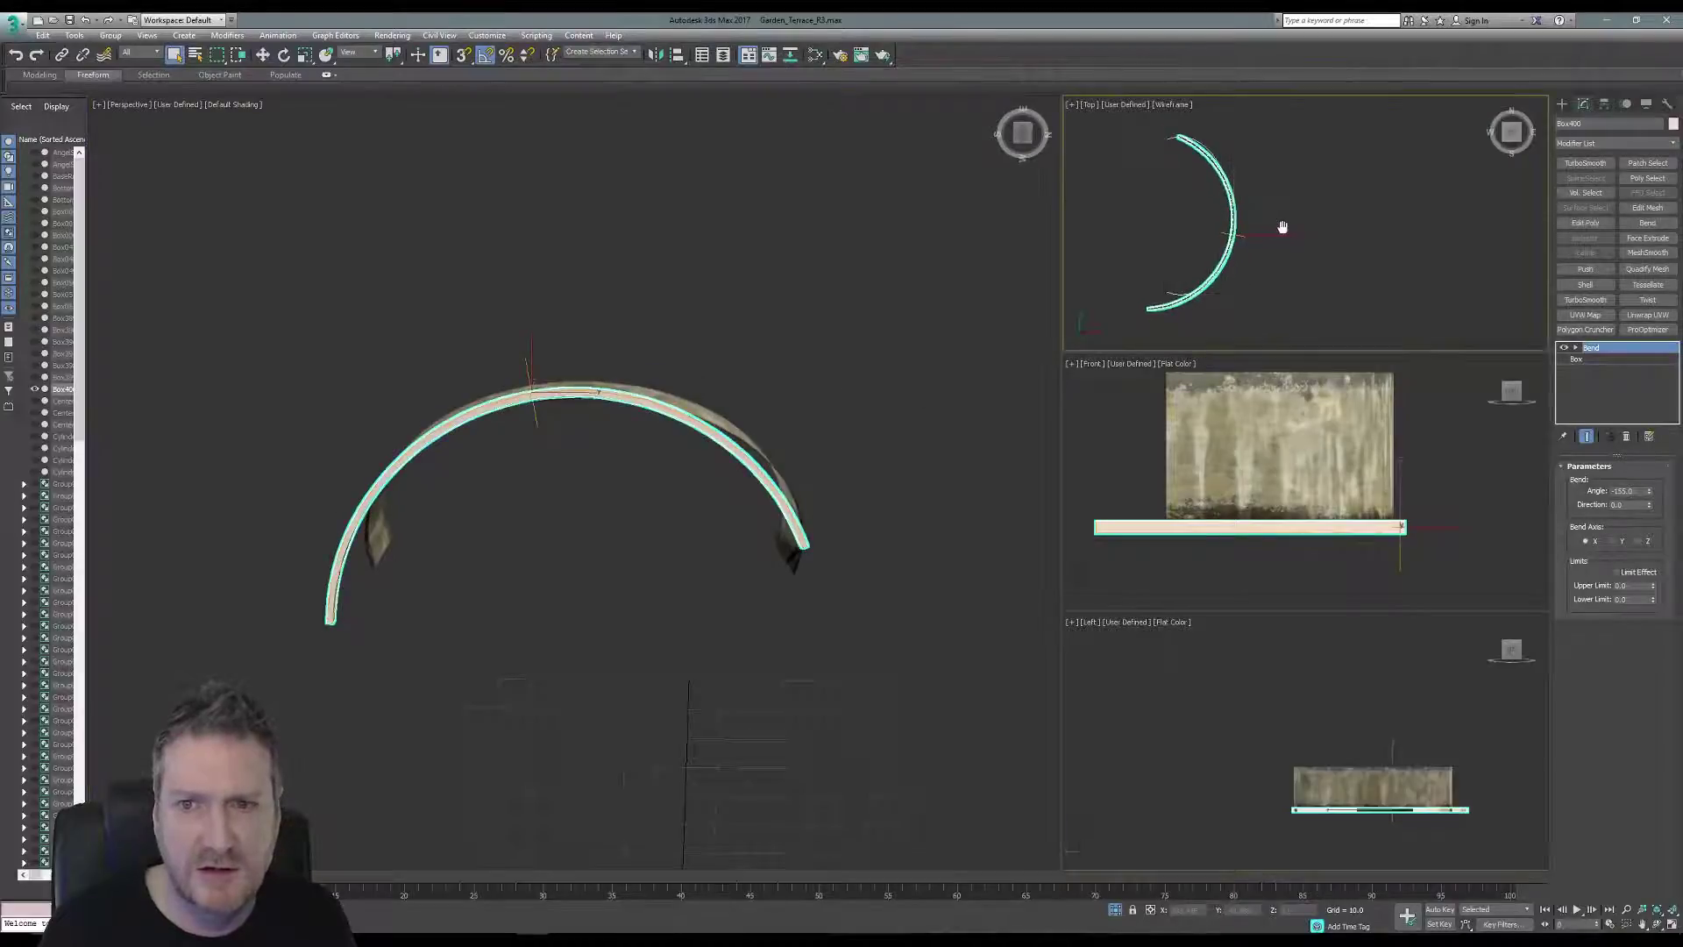
scroll(675, 491, up, 5)
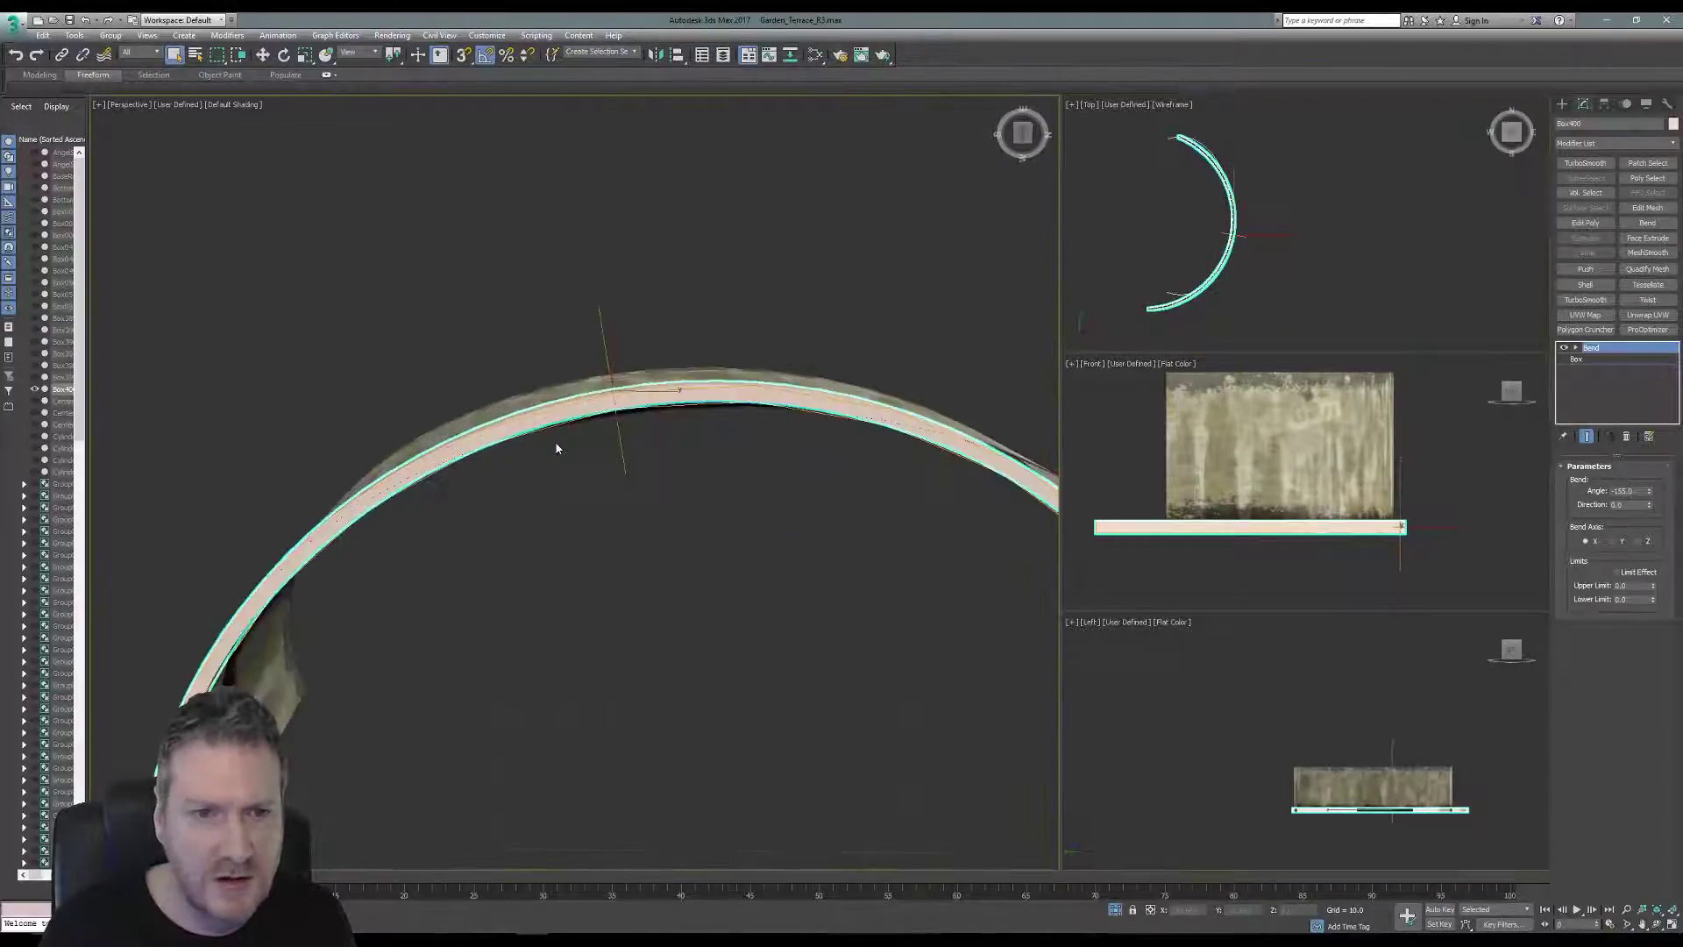
middle_drag(556, 448, 450, 295)
scroll(499, 295, down, 2)
scroll(390, 332, down, 1)
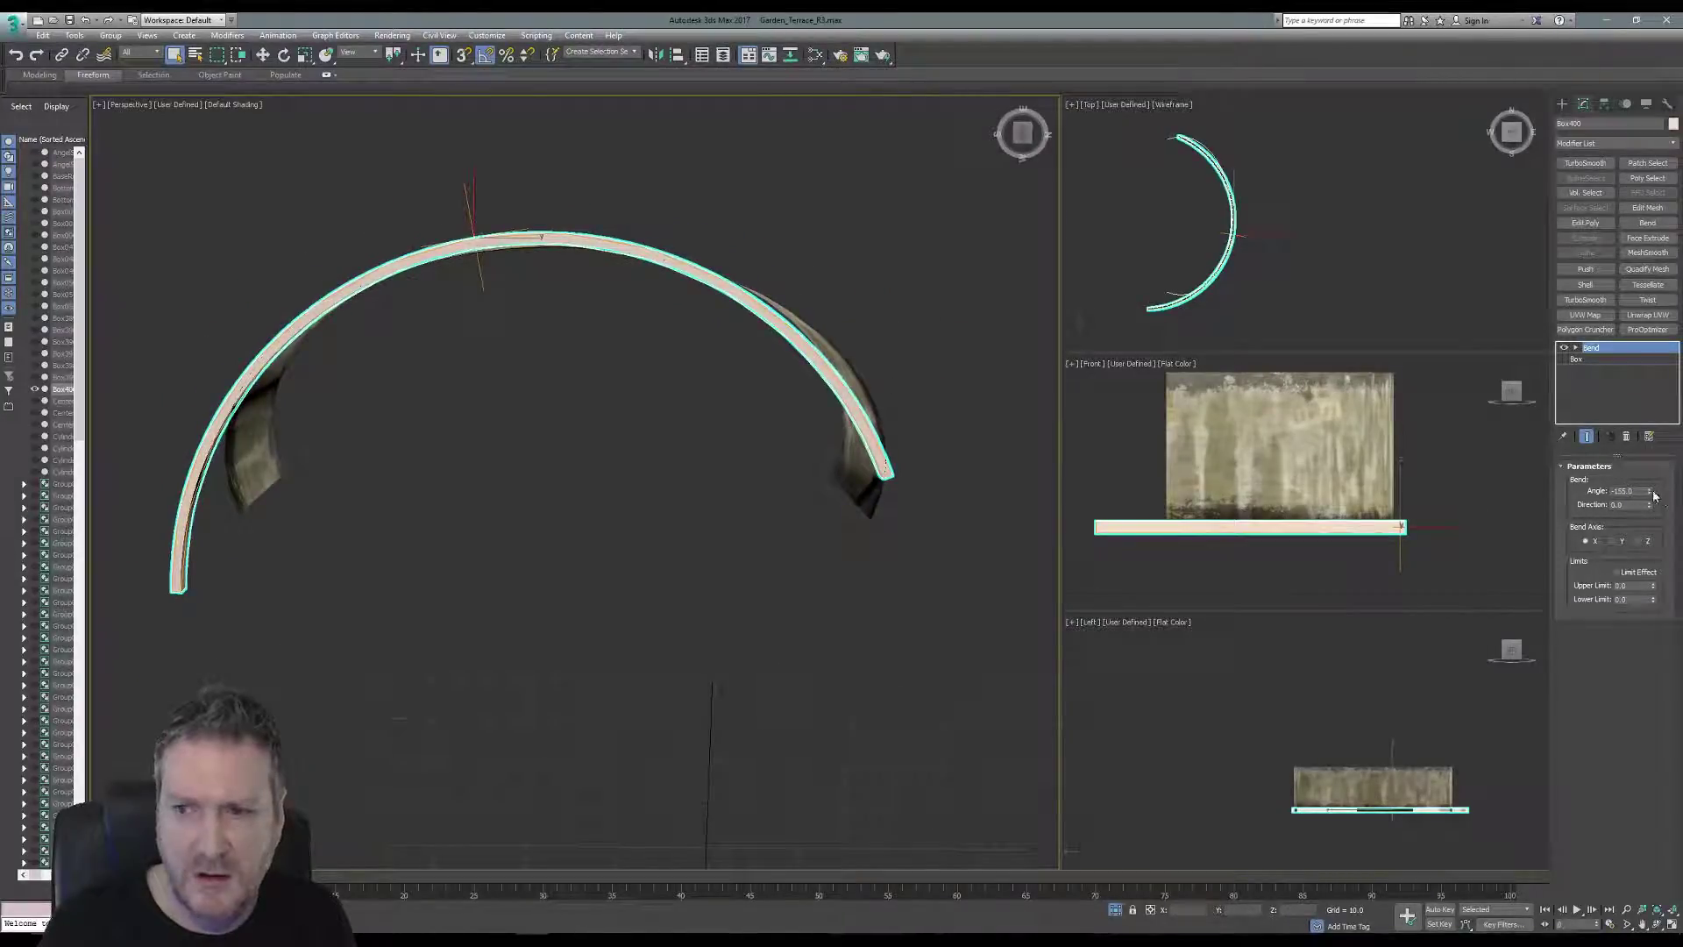
mouse_move(1650, 494)
mouse_down()
mouse_move(1631, 537)
mouse_move(1636, 510)
mouse_up()
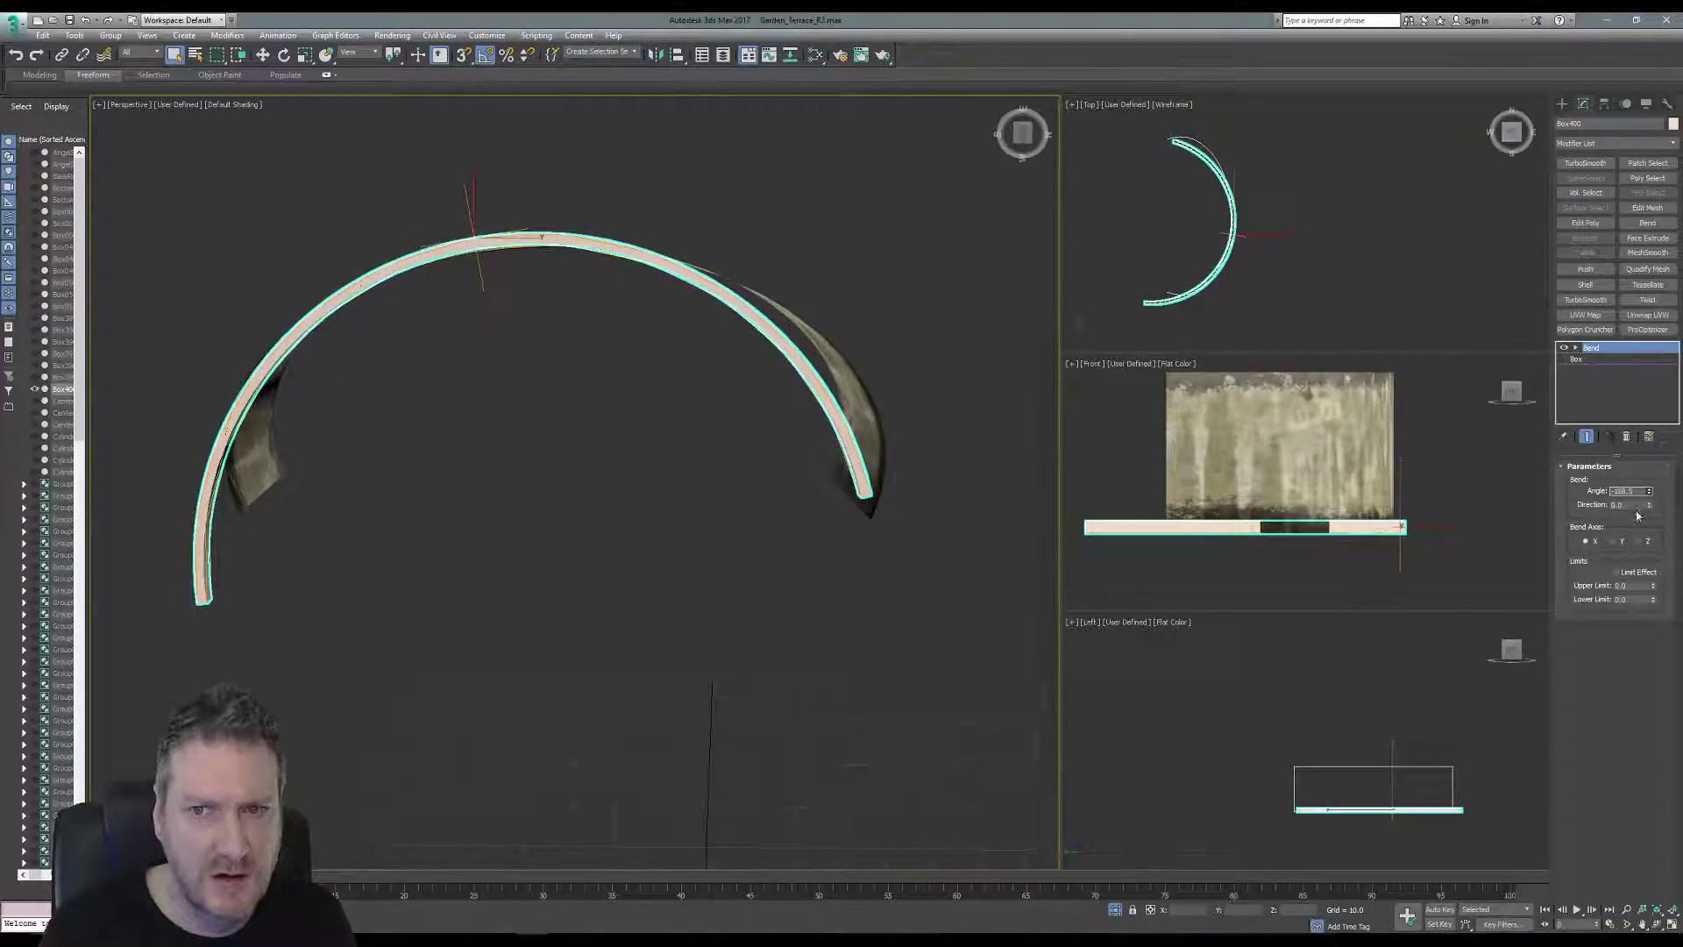
Move the runner slightly outward from the wall in the top view and check its fit from a raised angle.
click(264, 55)
right_click(1343, 170)
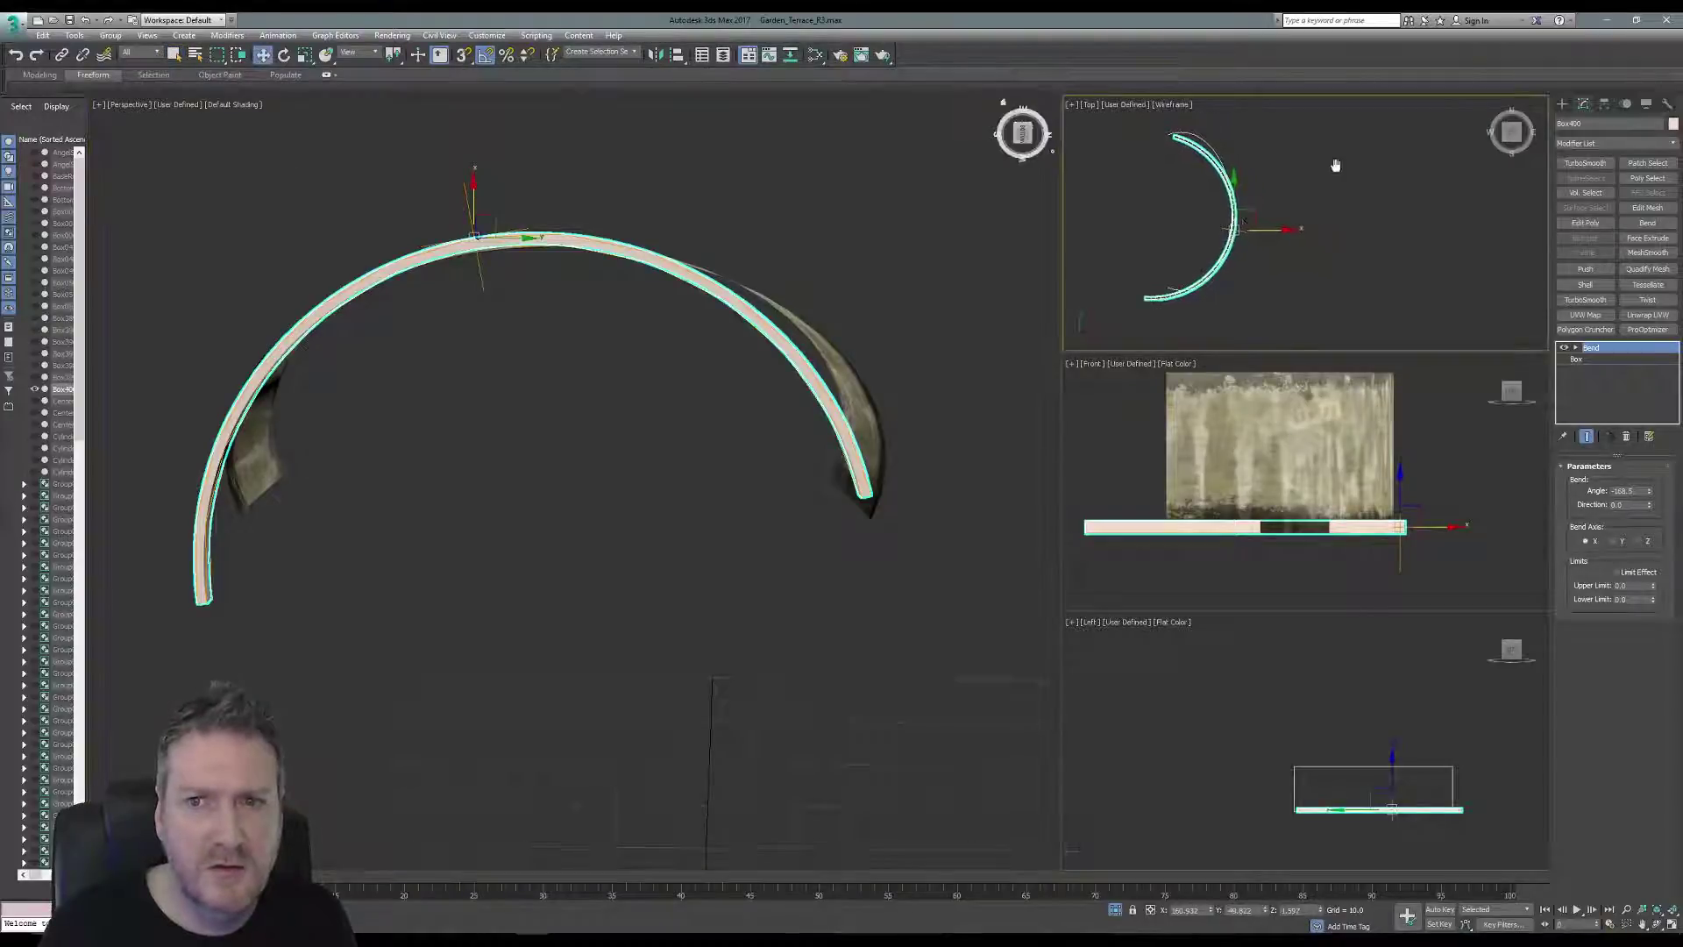
drag(1254, 211, 1261, 204)
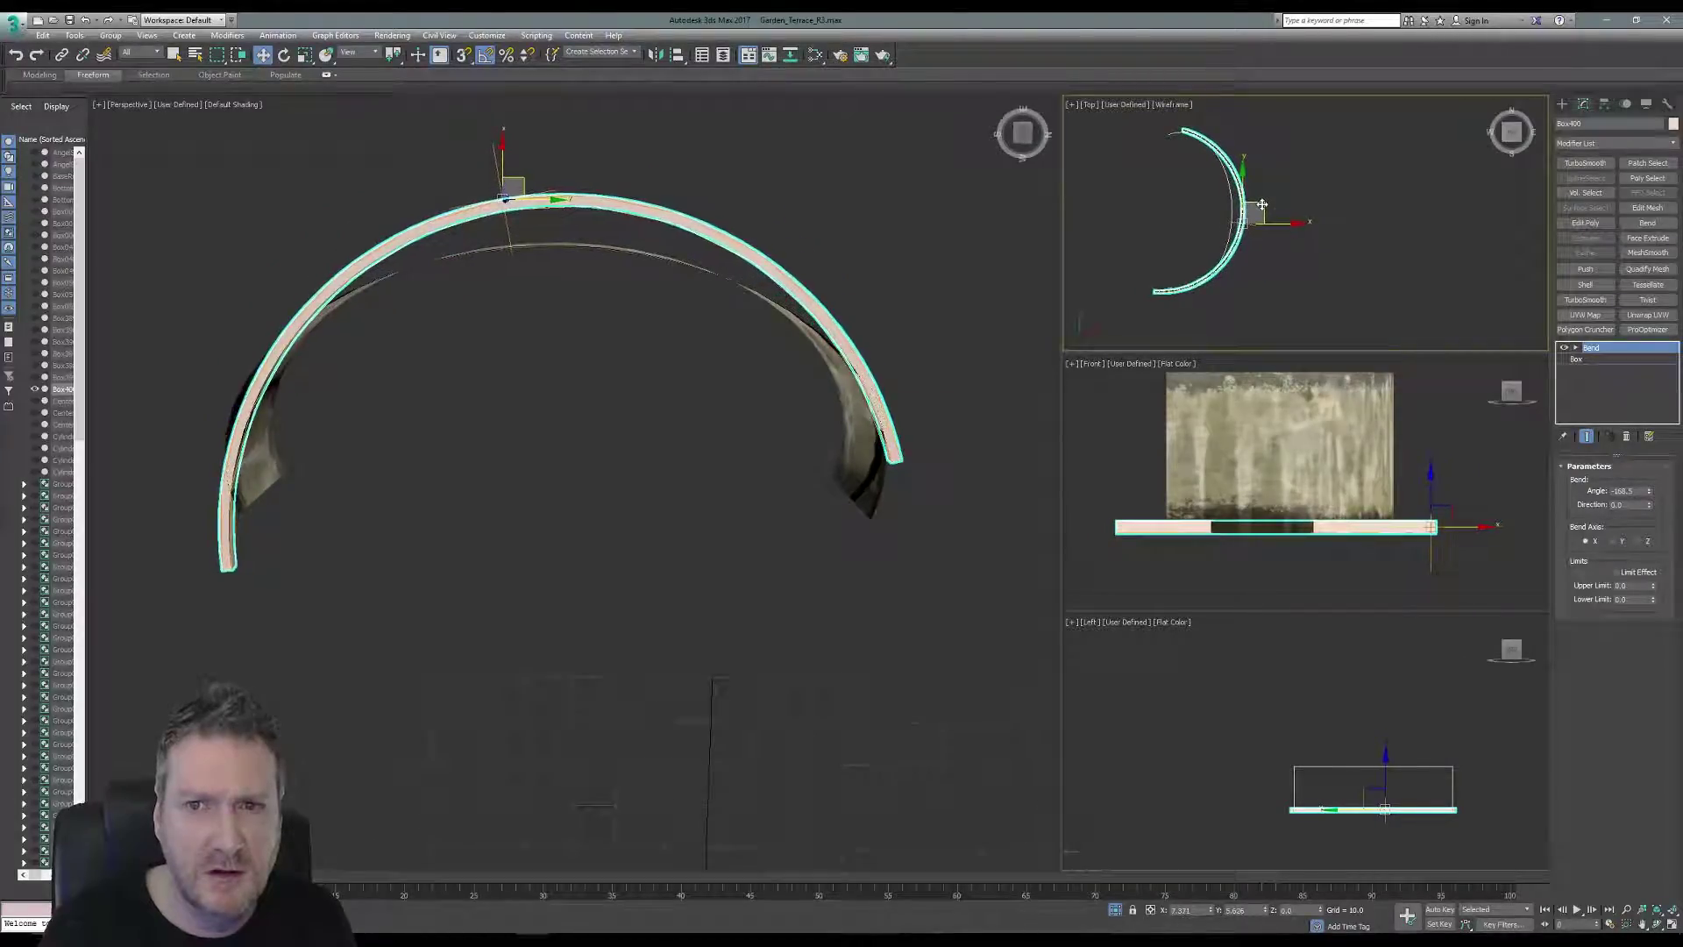
middle_drag(466, 419, 470, 455)
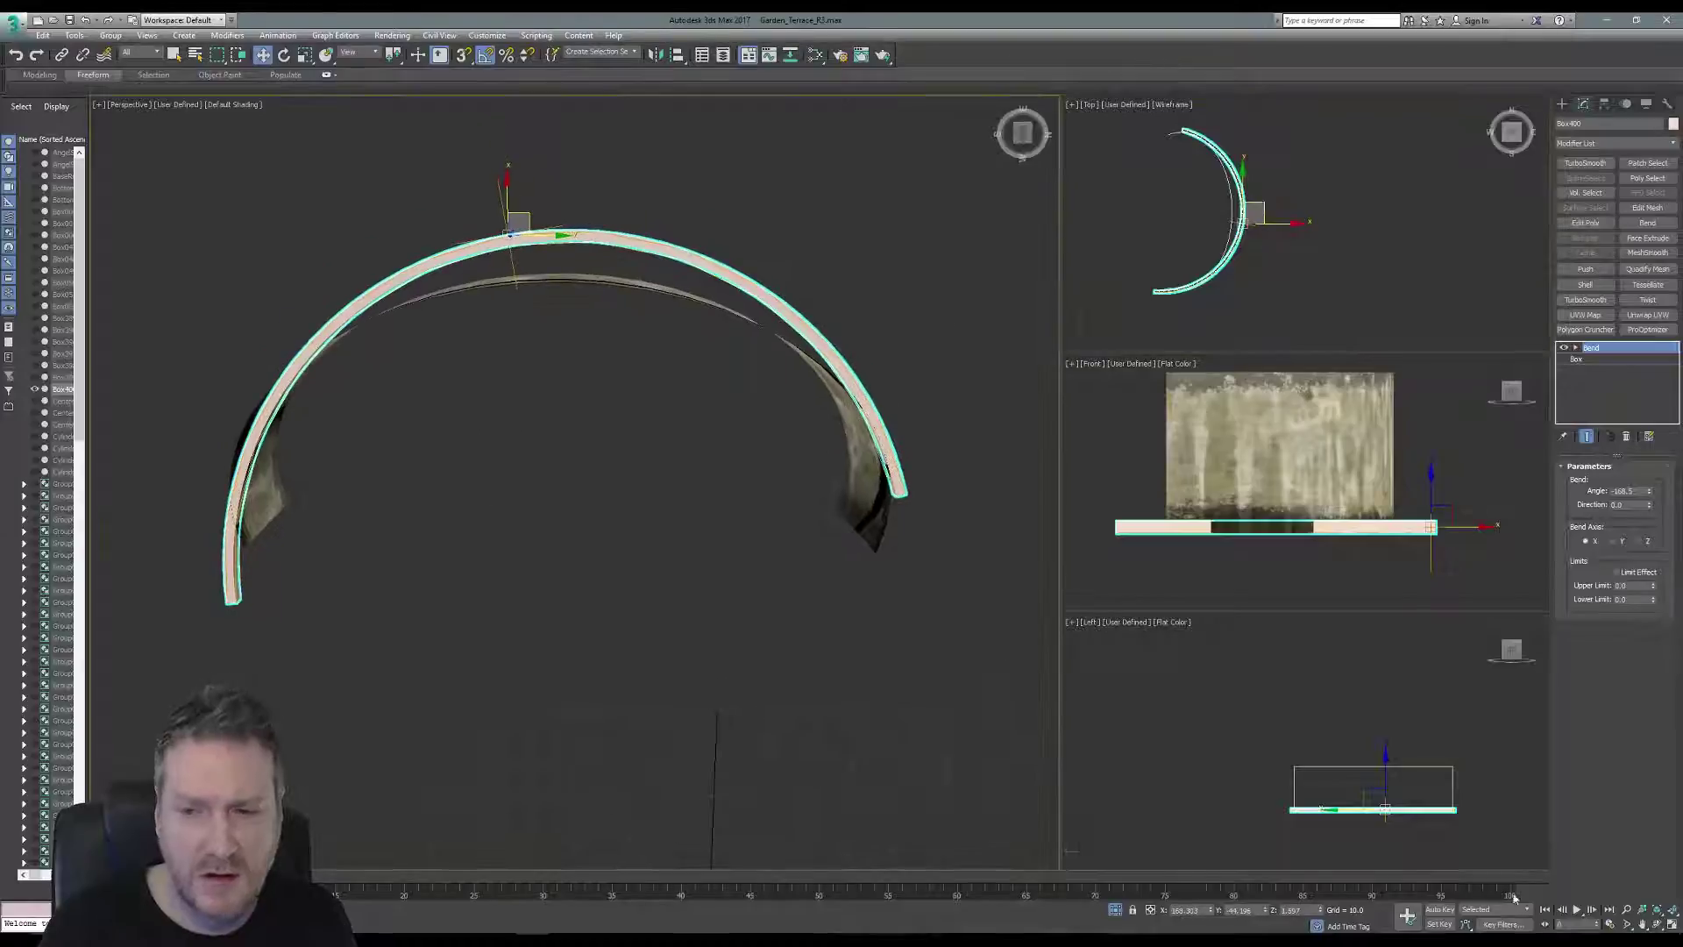
click(1657, 925)
drag(950, 681, 443, 543)
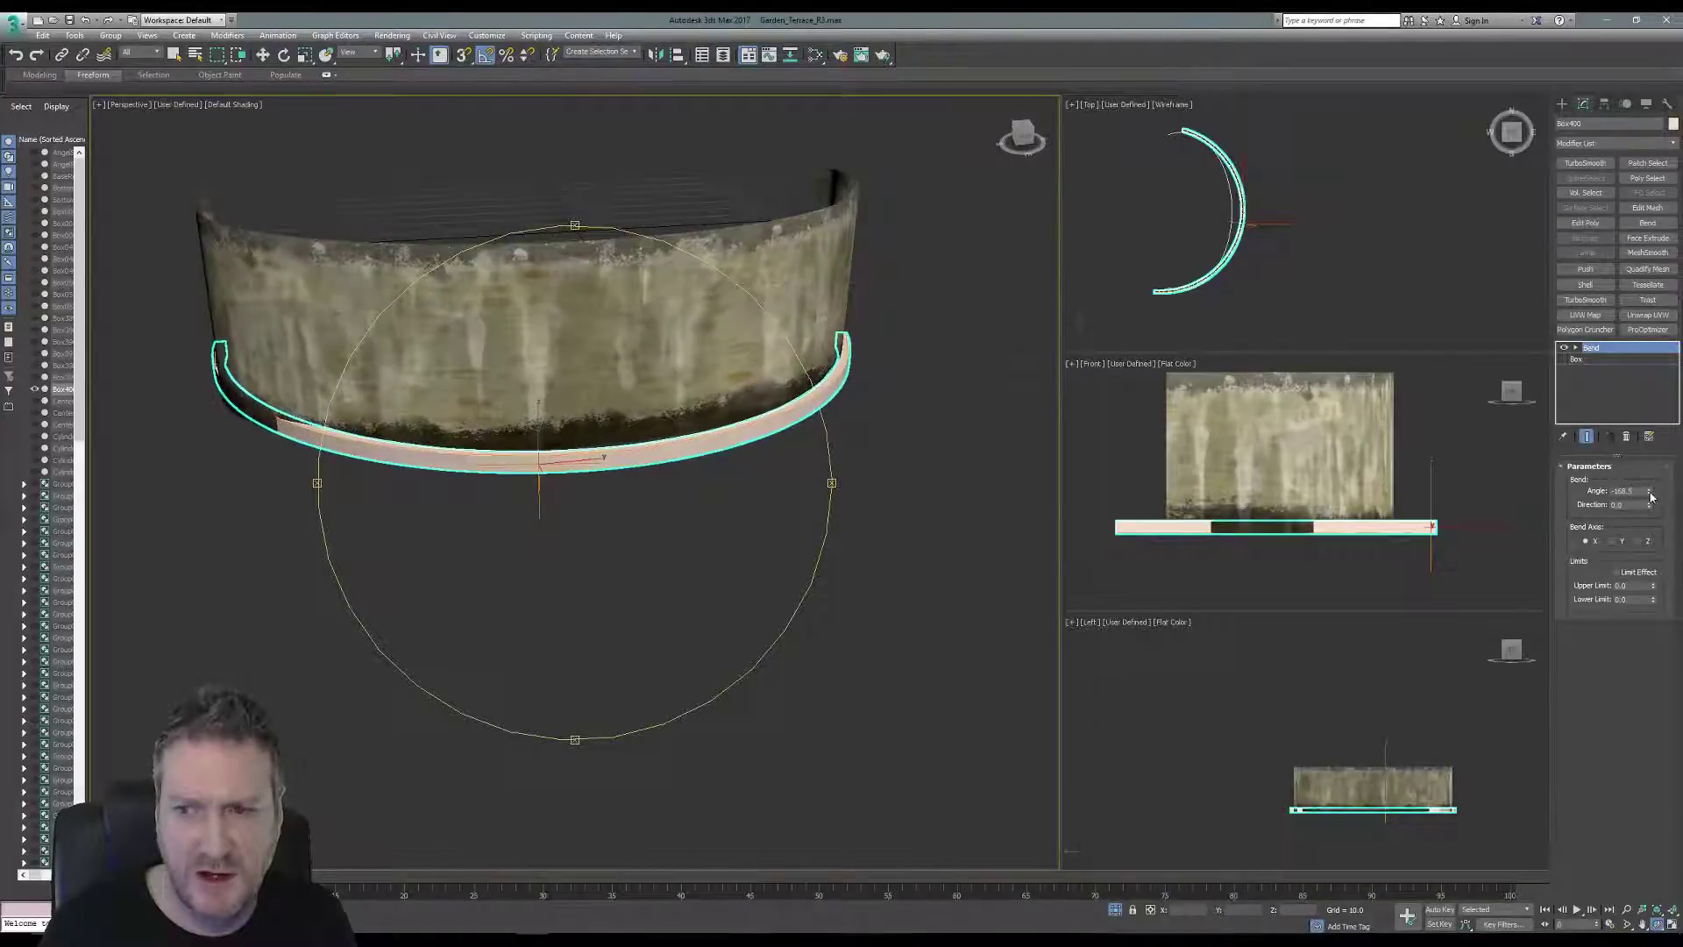
Loosen the runner's Bend angle slightly and rotate the runner a little about its vertical axis to even it up with the wall.
drag(1650, 493, 1652, 474)
click(1297, 260)
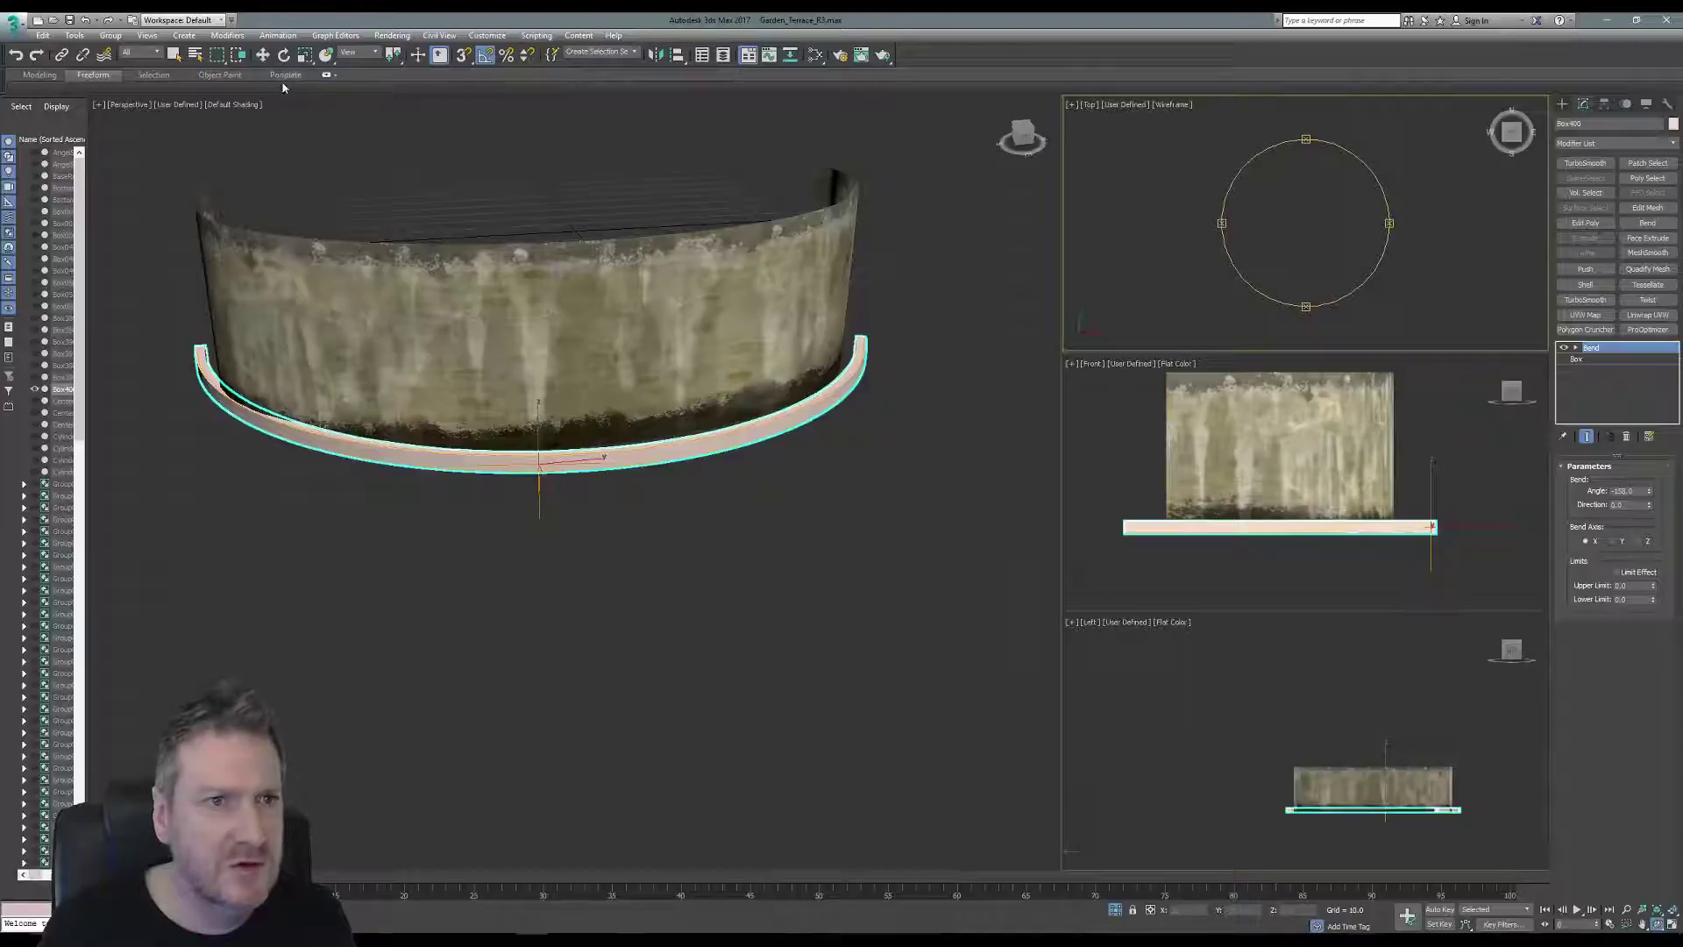
click(285, 55)
drag(523, 491, 530, 483)
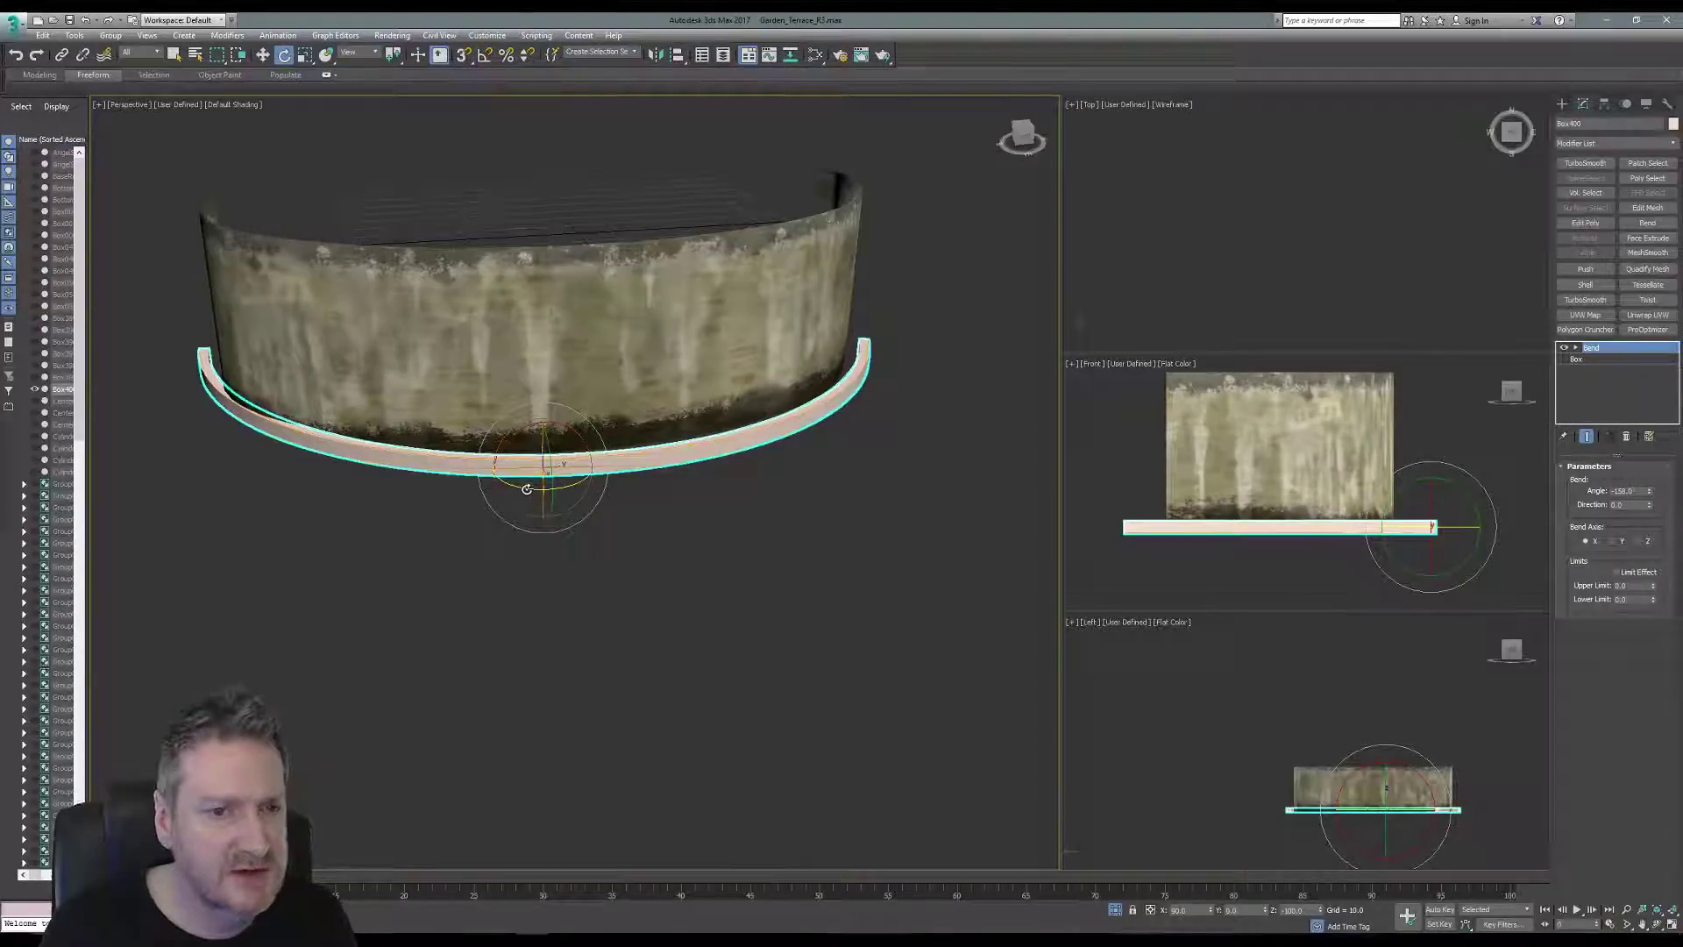
drag(527, 489, 529, 487)
scroll(1210, 228, down, 6)
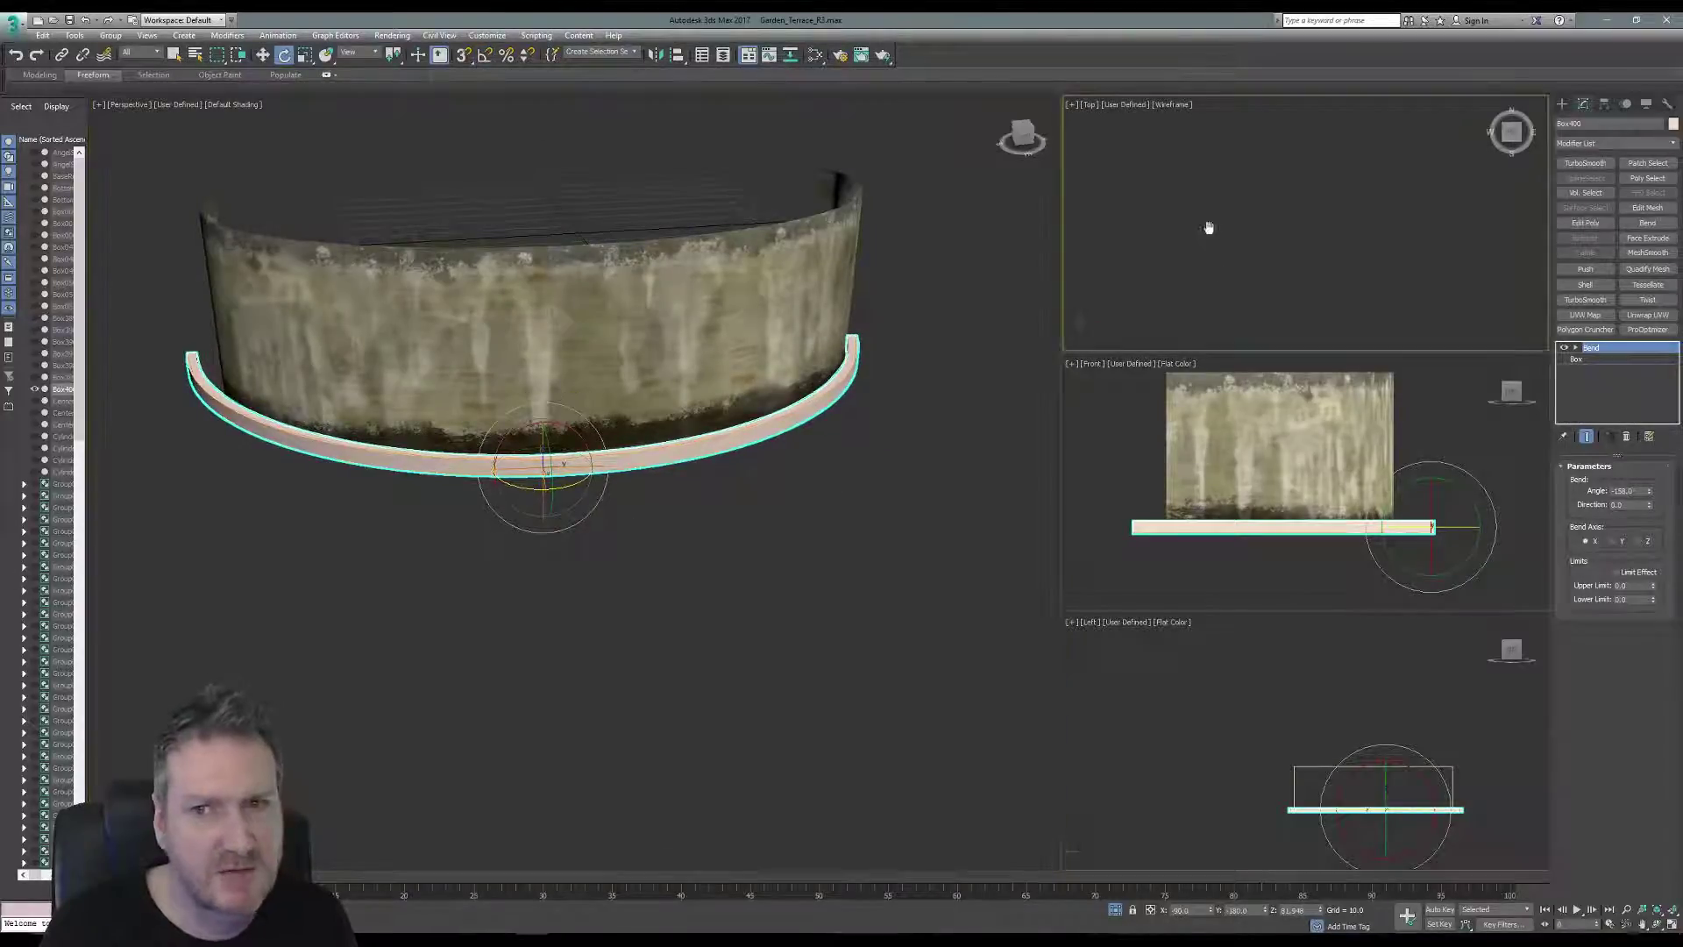
middle_drag(1187, 254, 1290, 251)
scroll(1217, 214, up, 4)
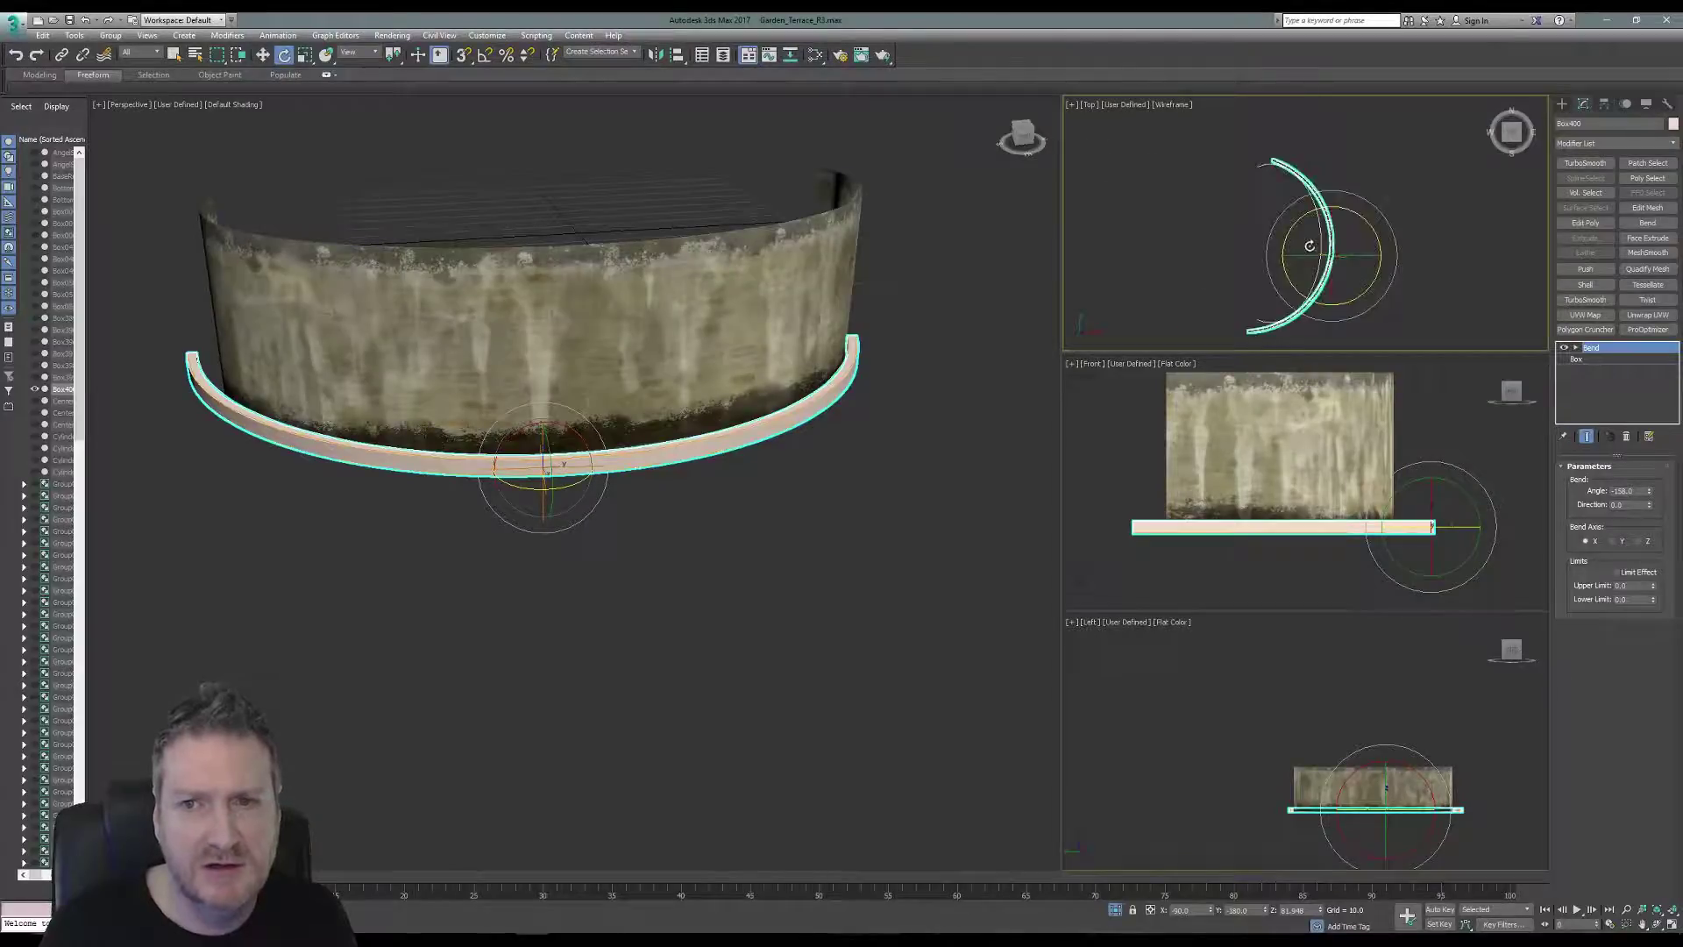
middle_drag(768, 397, 775, 414)
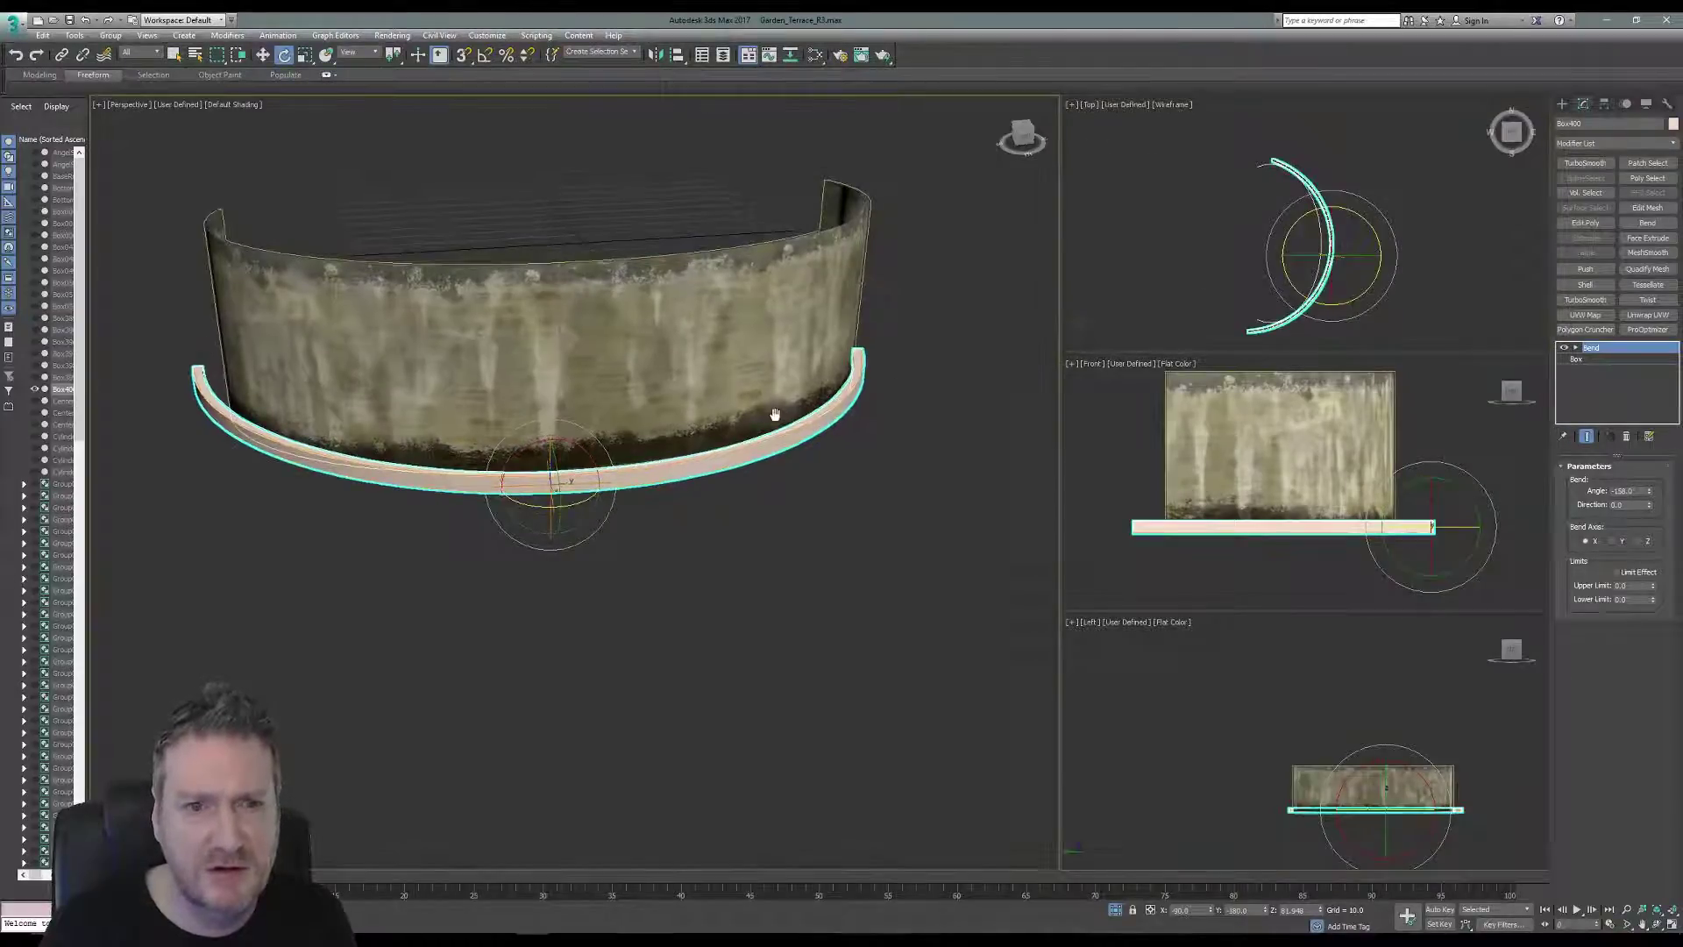
Scale the runner down along X in the top view to make its arc shallower.
click(1656, 924)
drag(561, 456, 789, 491)
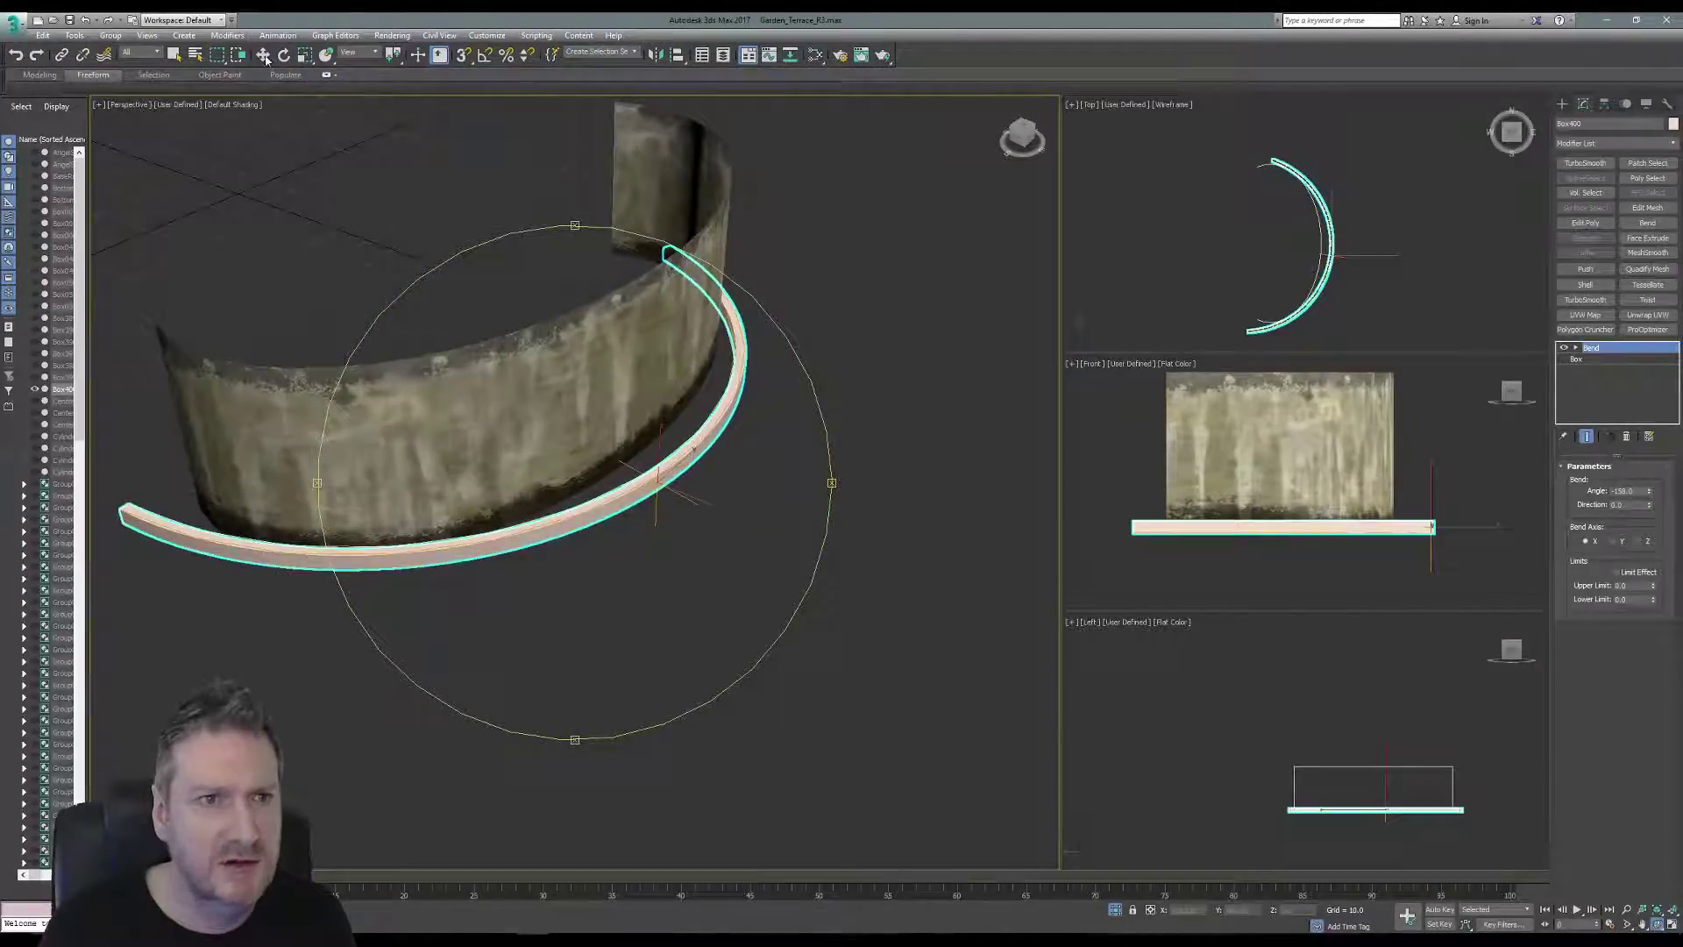
click(305, 55)
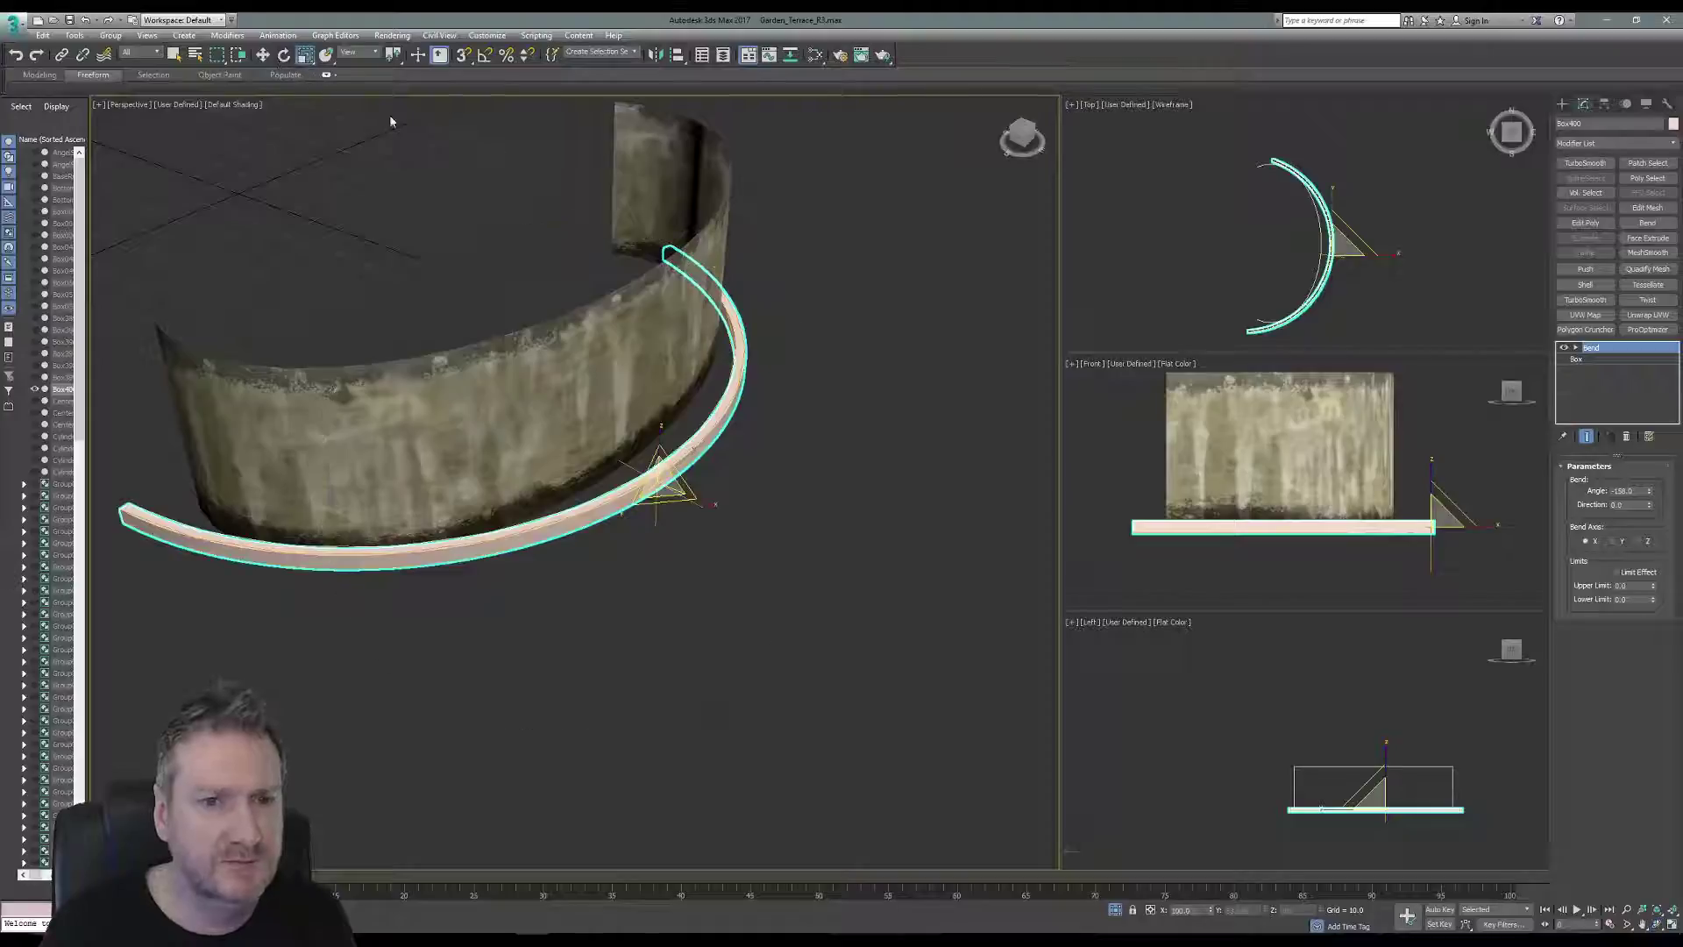
right_click(1397, 207)
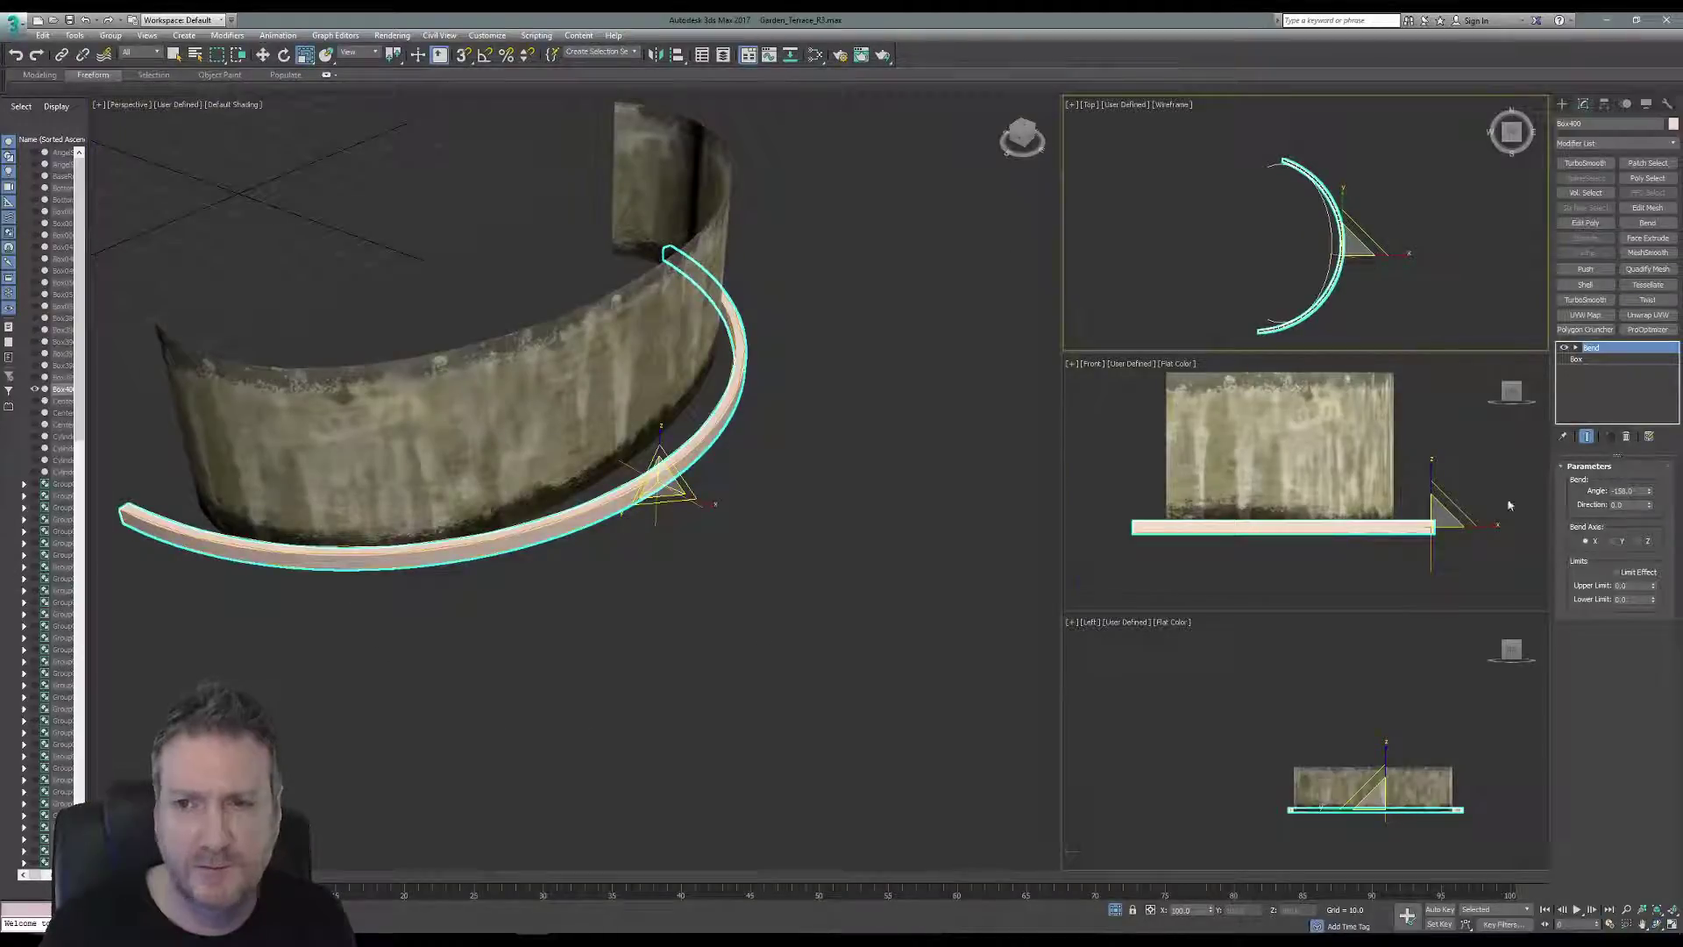
drag(1397, 256, 1376, 251)
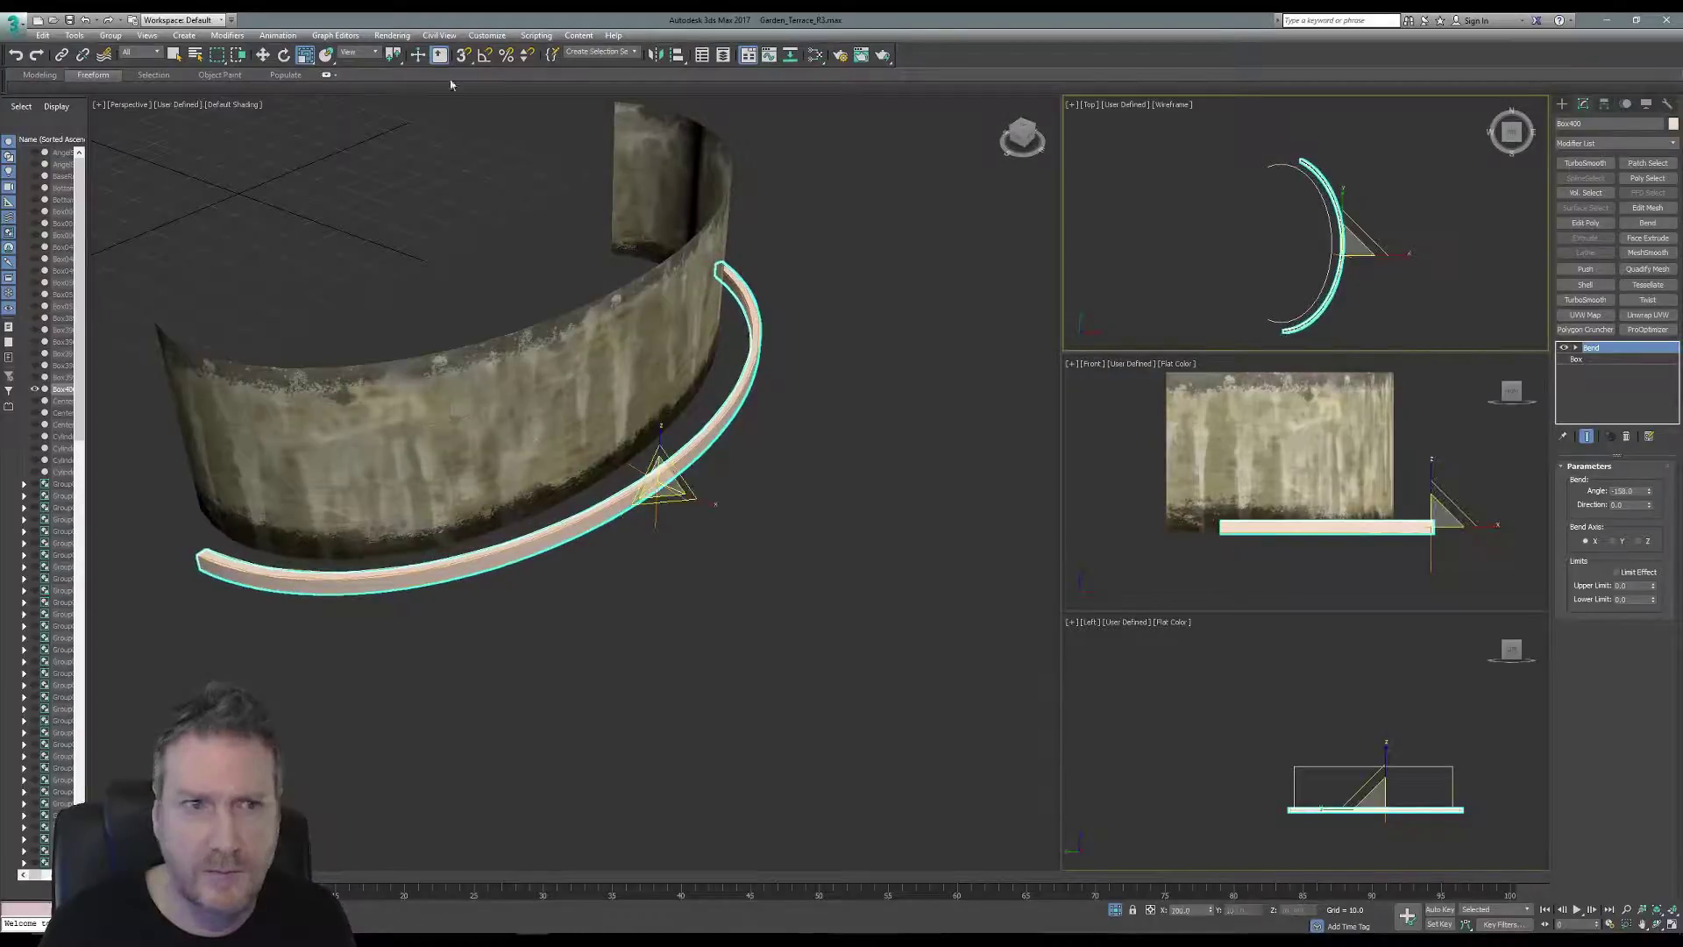
Move the scaled runner along X in against the wall and check the fit from below.
click(263, 55)
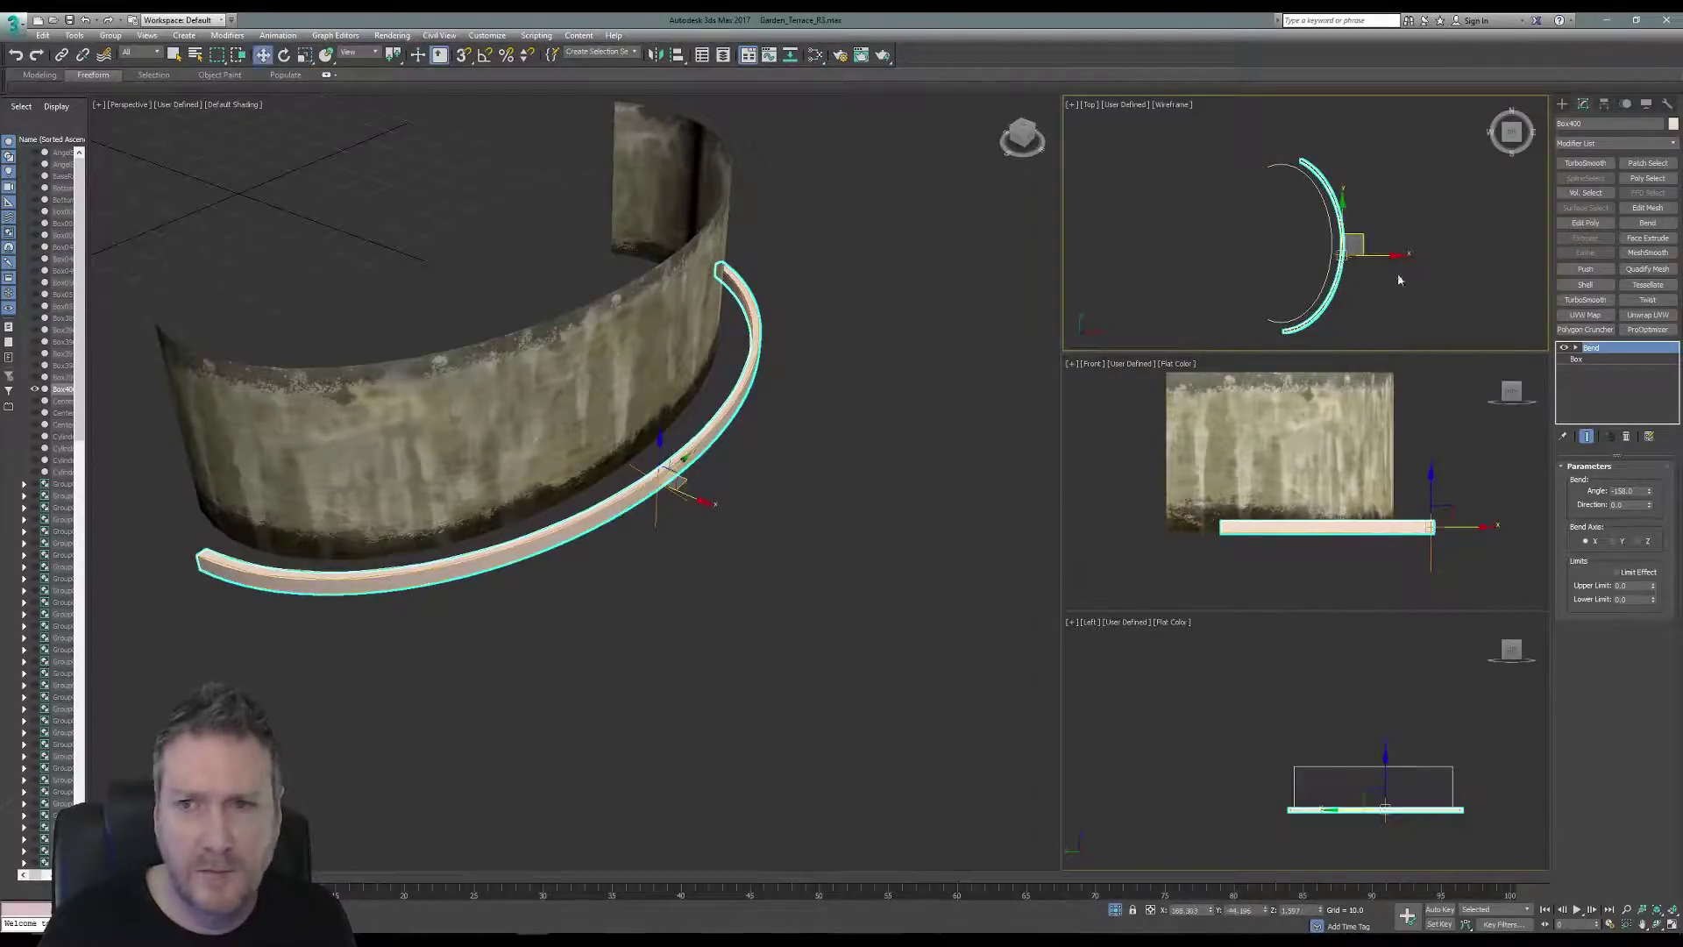
drag(1388, 256, 1373, 257)
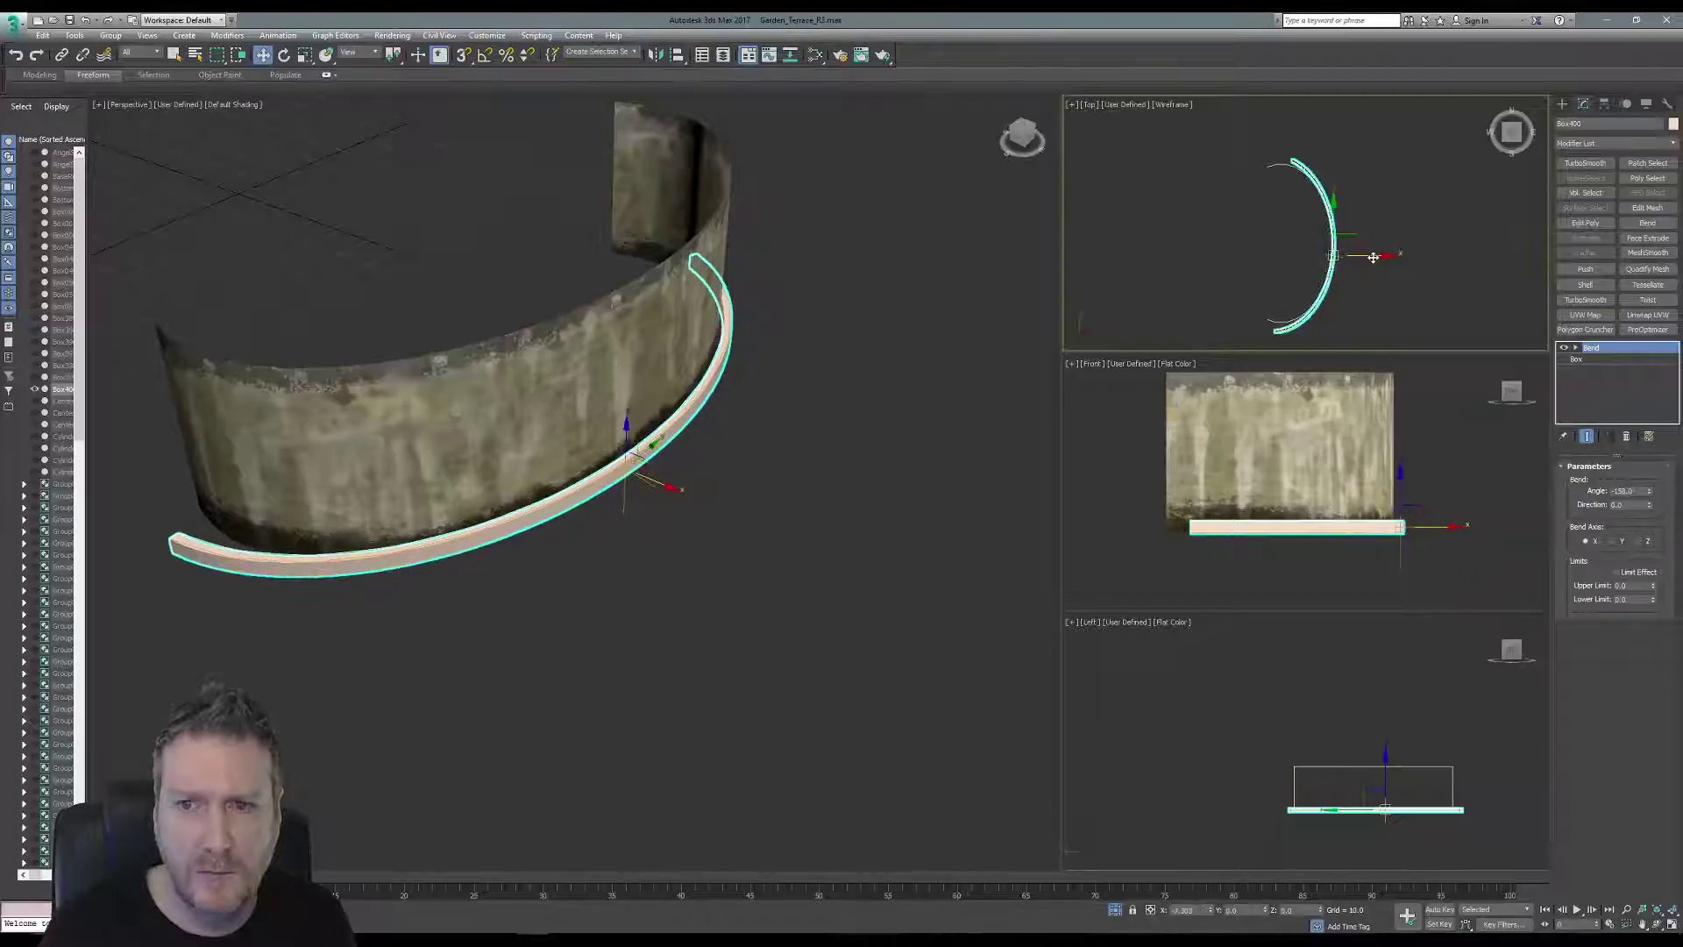
middle_drag(782, 483, 777, 477)
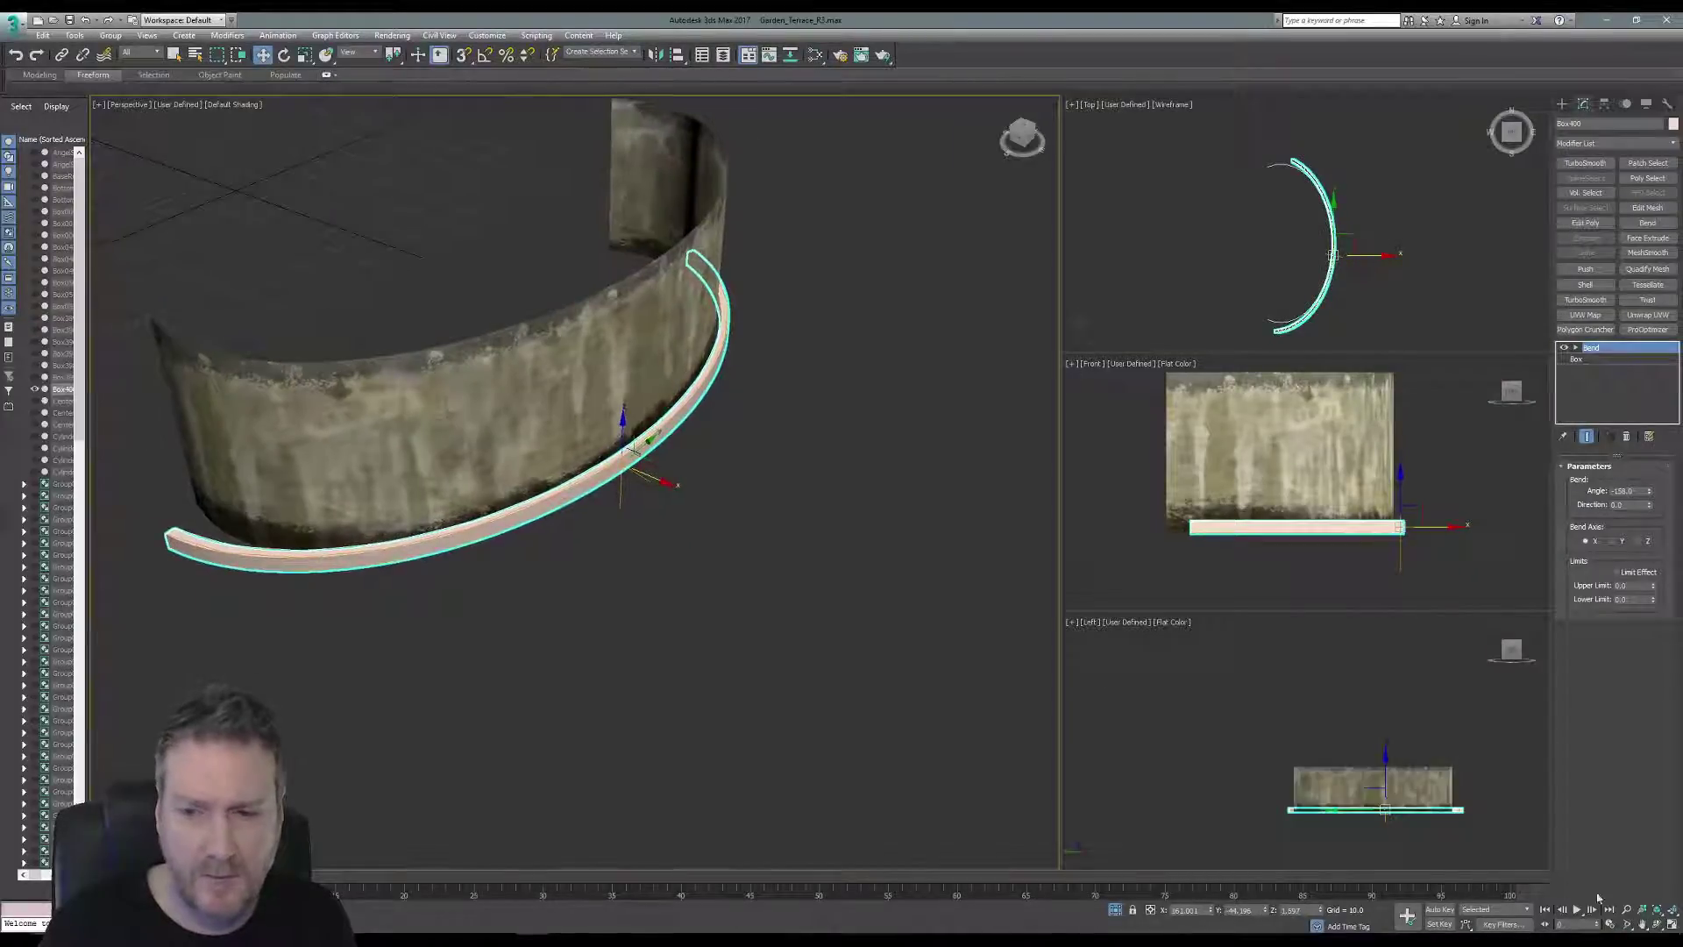
click(1658, 925)
drag(879, 587, 548, 479)
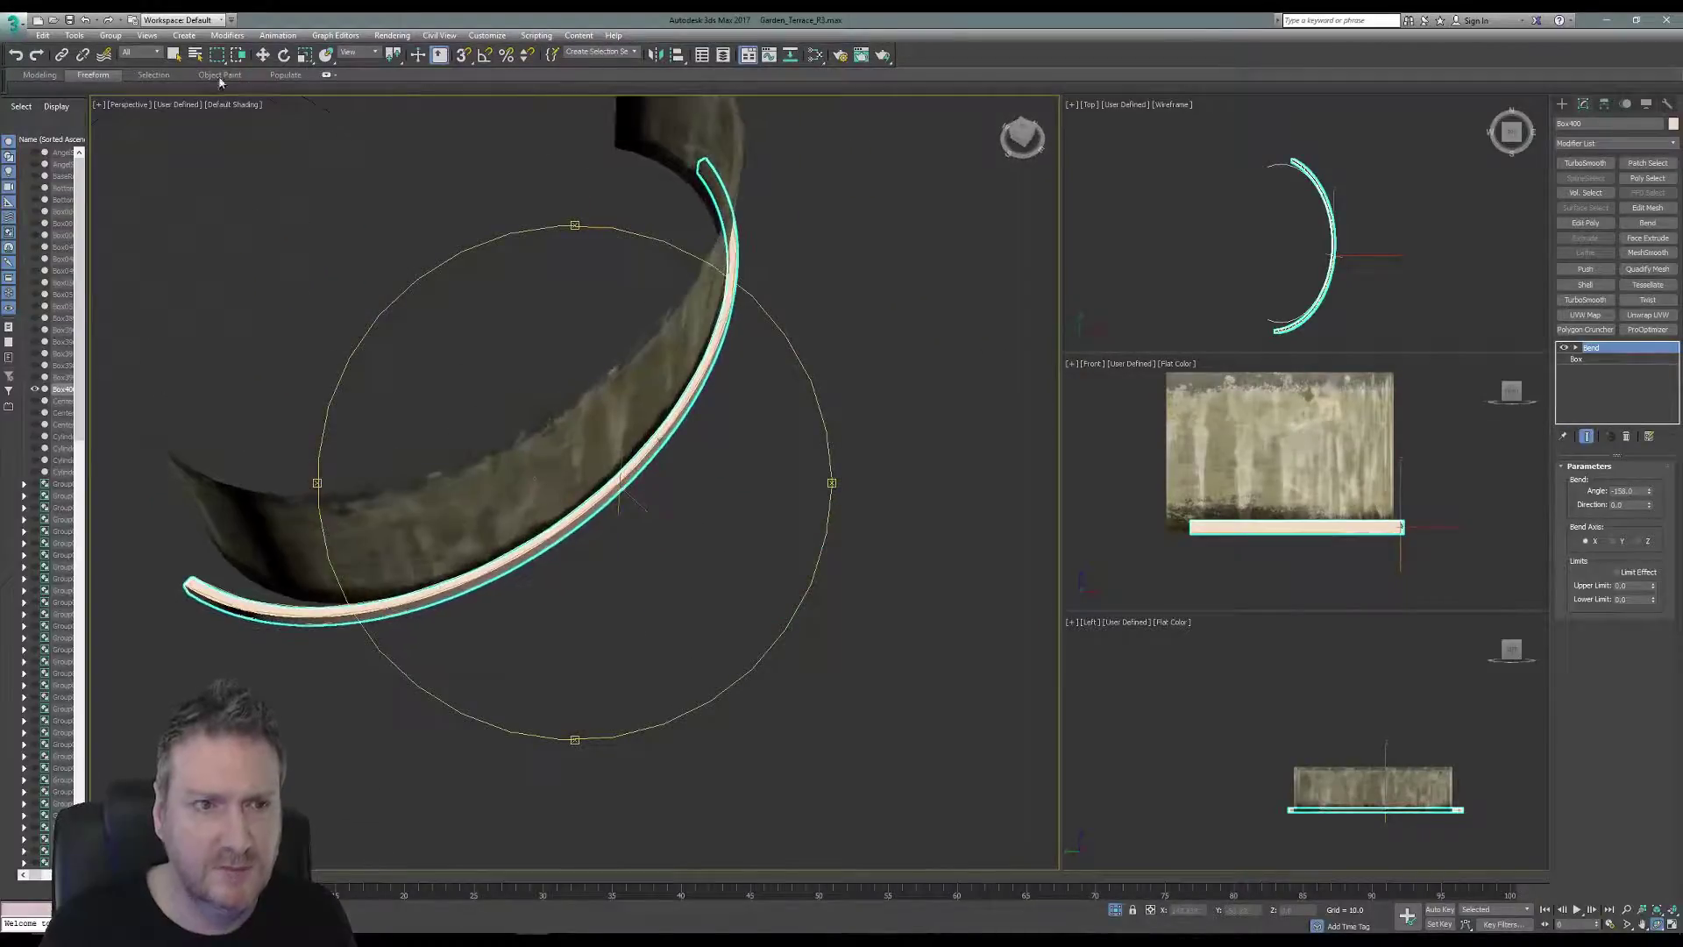
Add an Edit Poly modifier to the runner and select the four vertices at its lower end in the top view.
click(1587, 223)
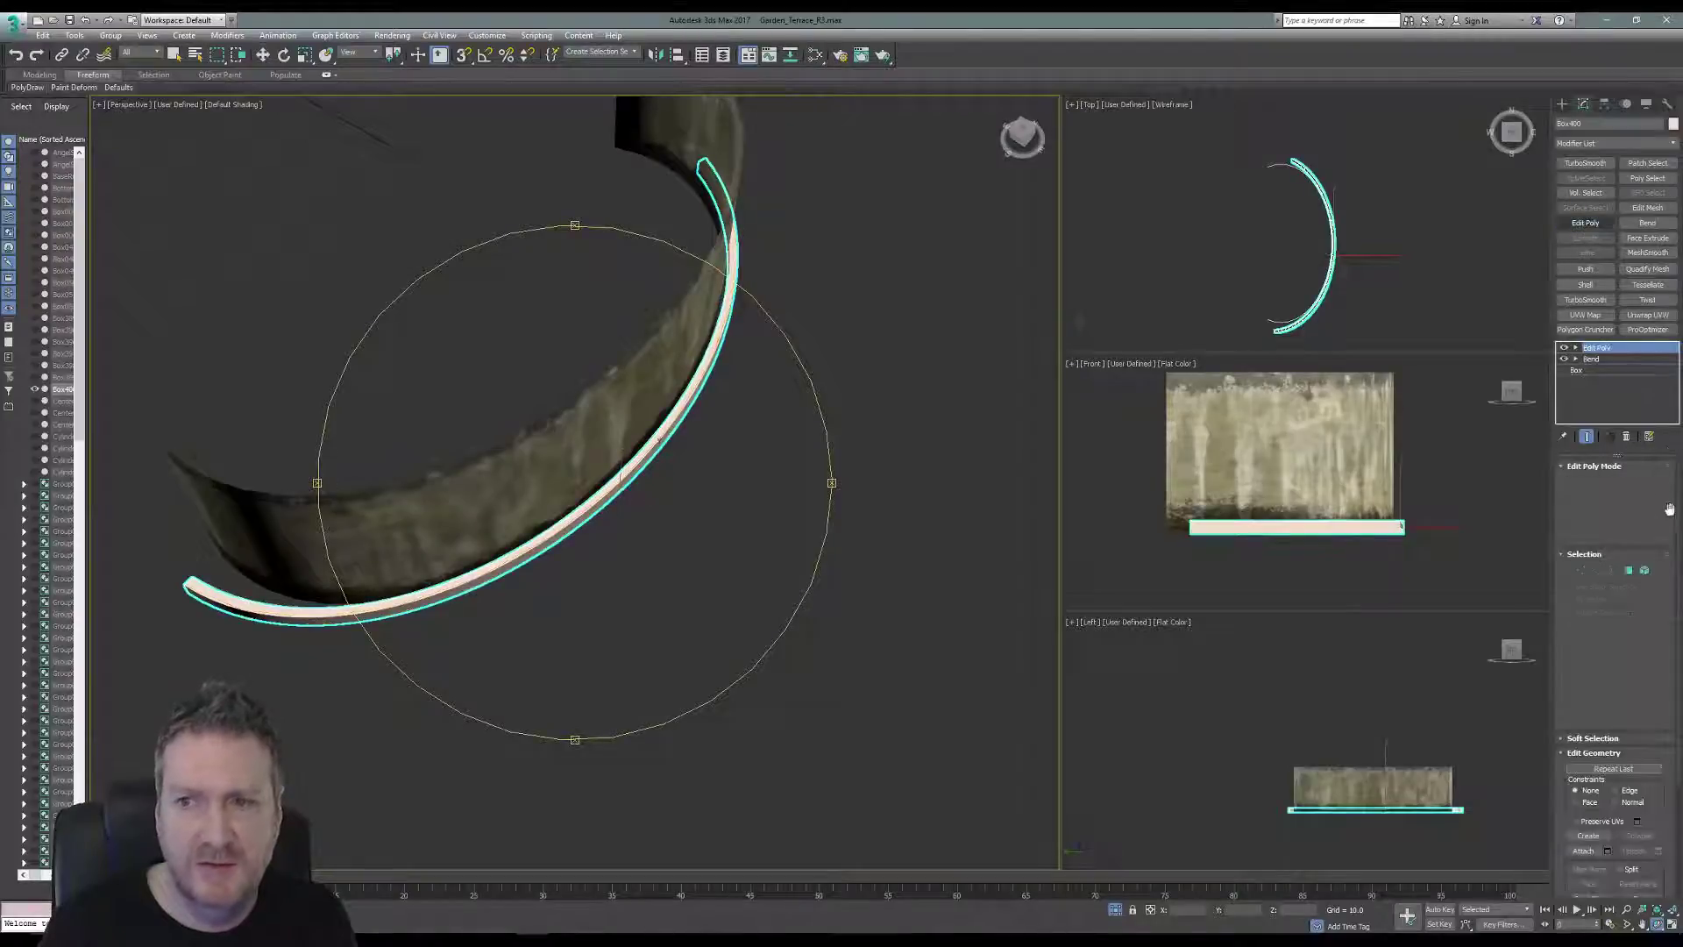
click(1573, 571)
key(w)
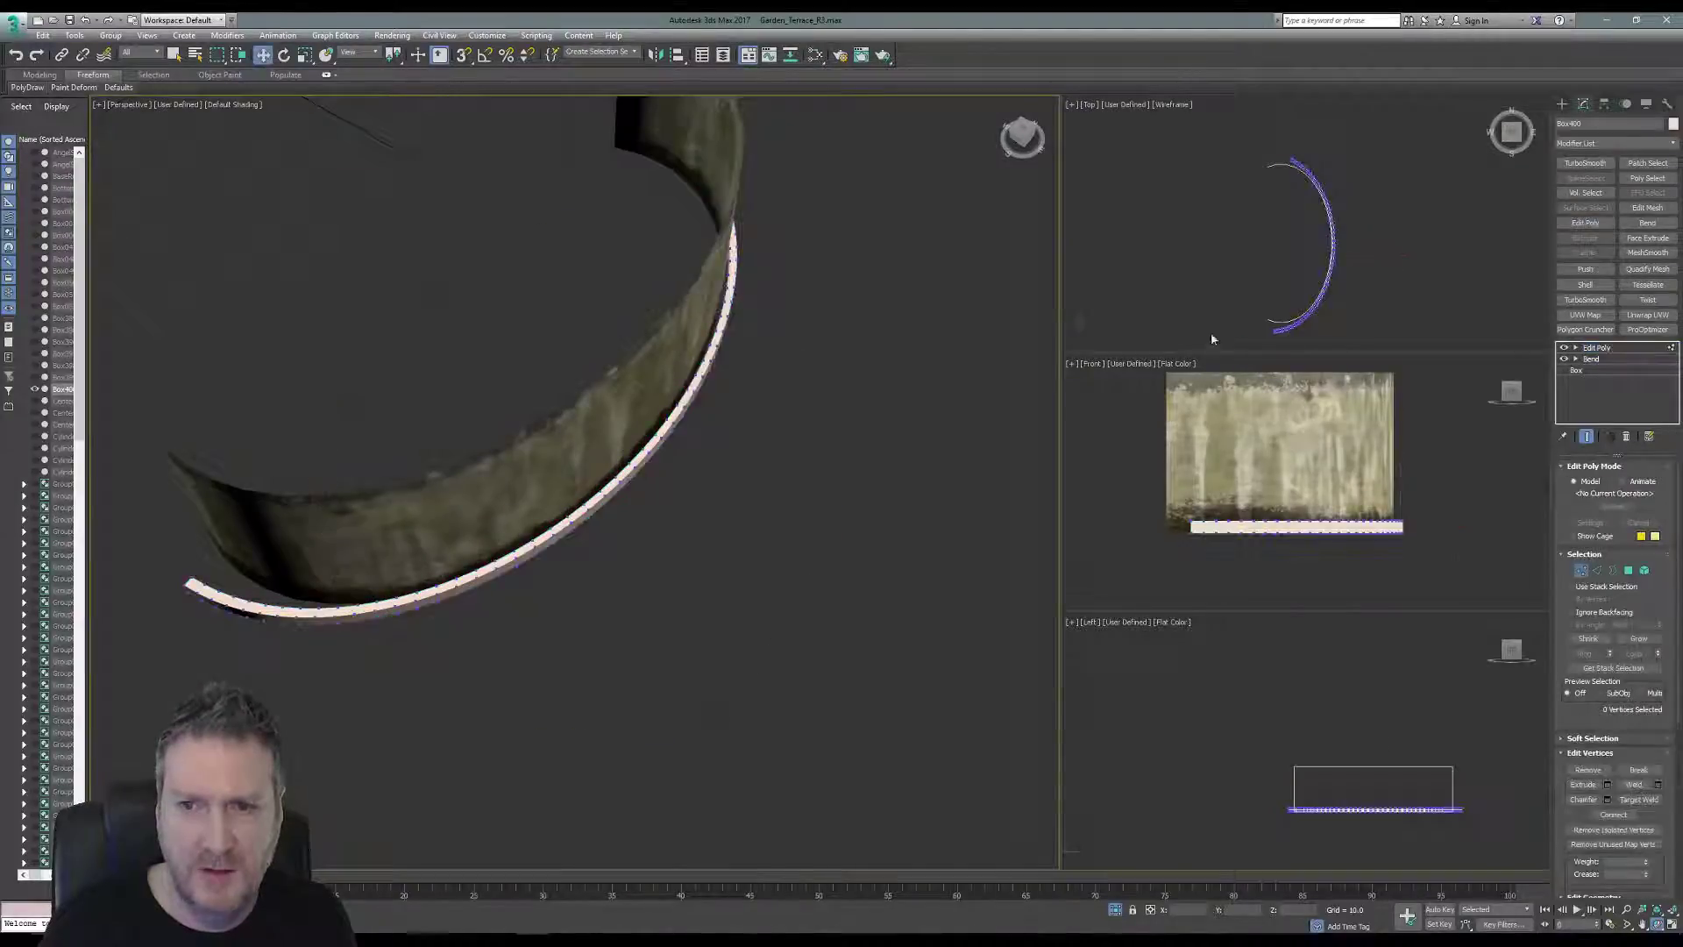
alt+middle_drag(1212, 333, 1257, 258)
drag(1291, 198, 1355, 296)
middle_drag(1372, 305, 1275, 301)
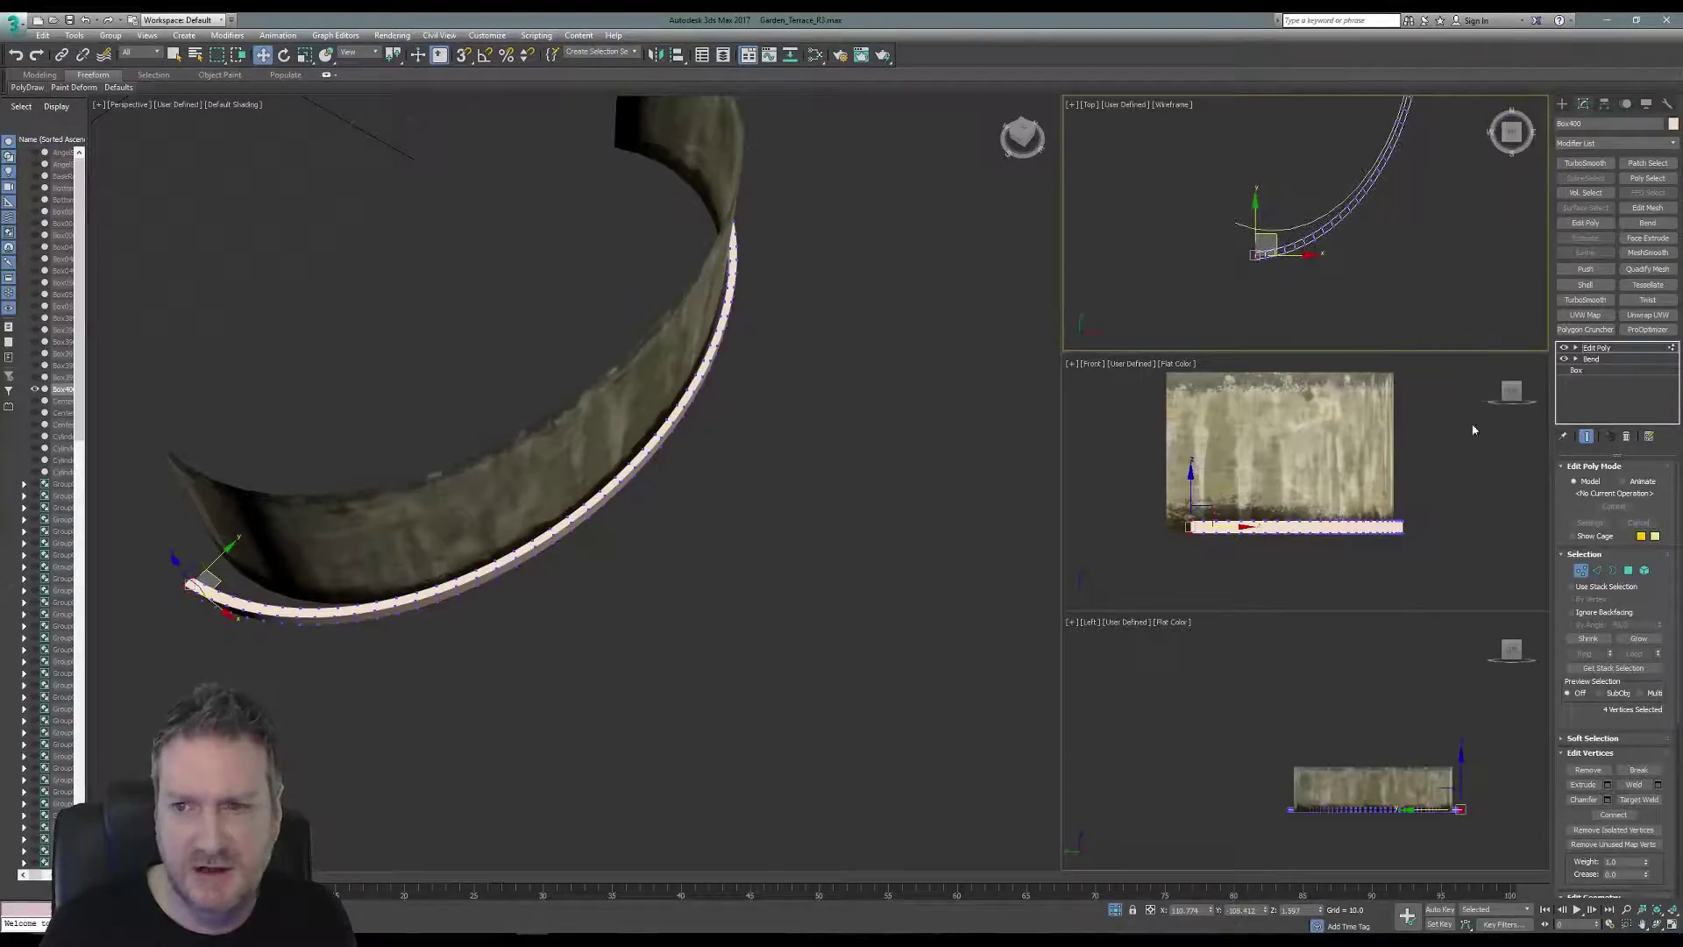
Enable soft selection for the runner's end vertices with a falloff of 41.
click(1591, 738)
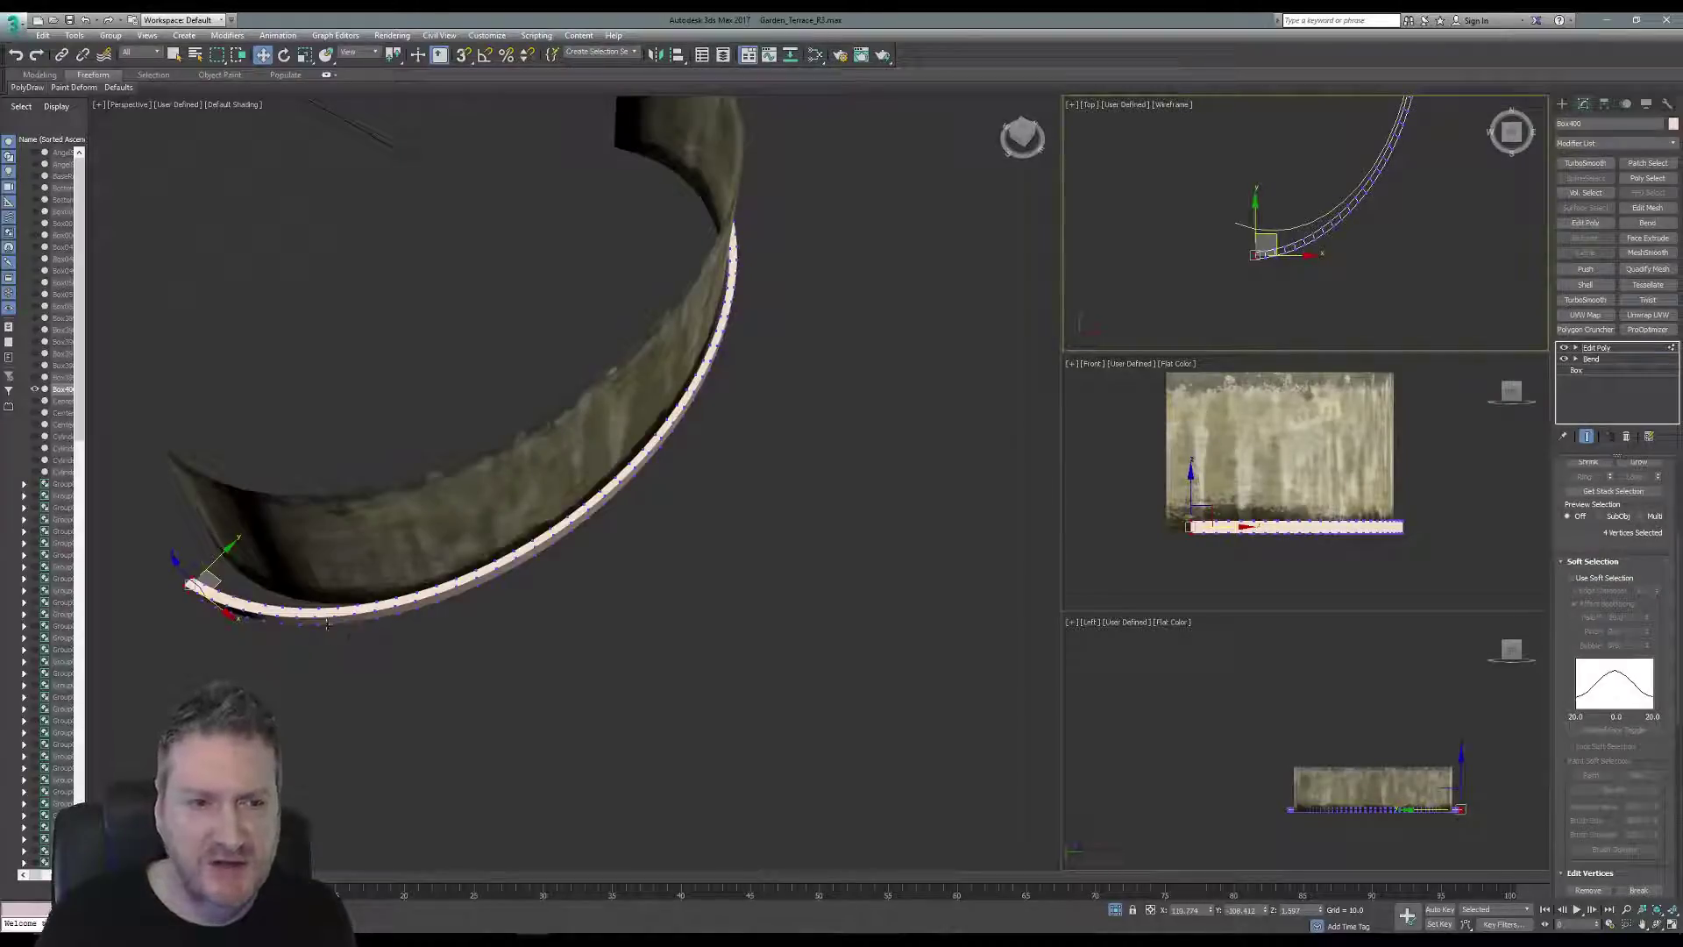
click(1572, 579)
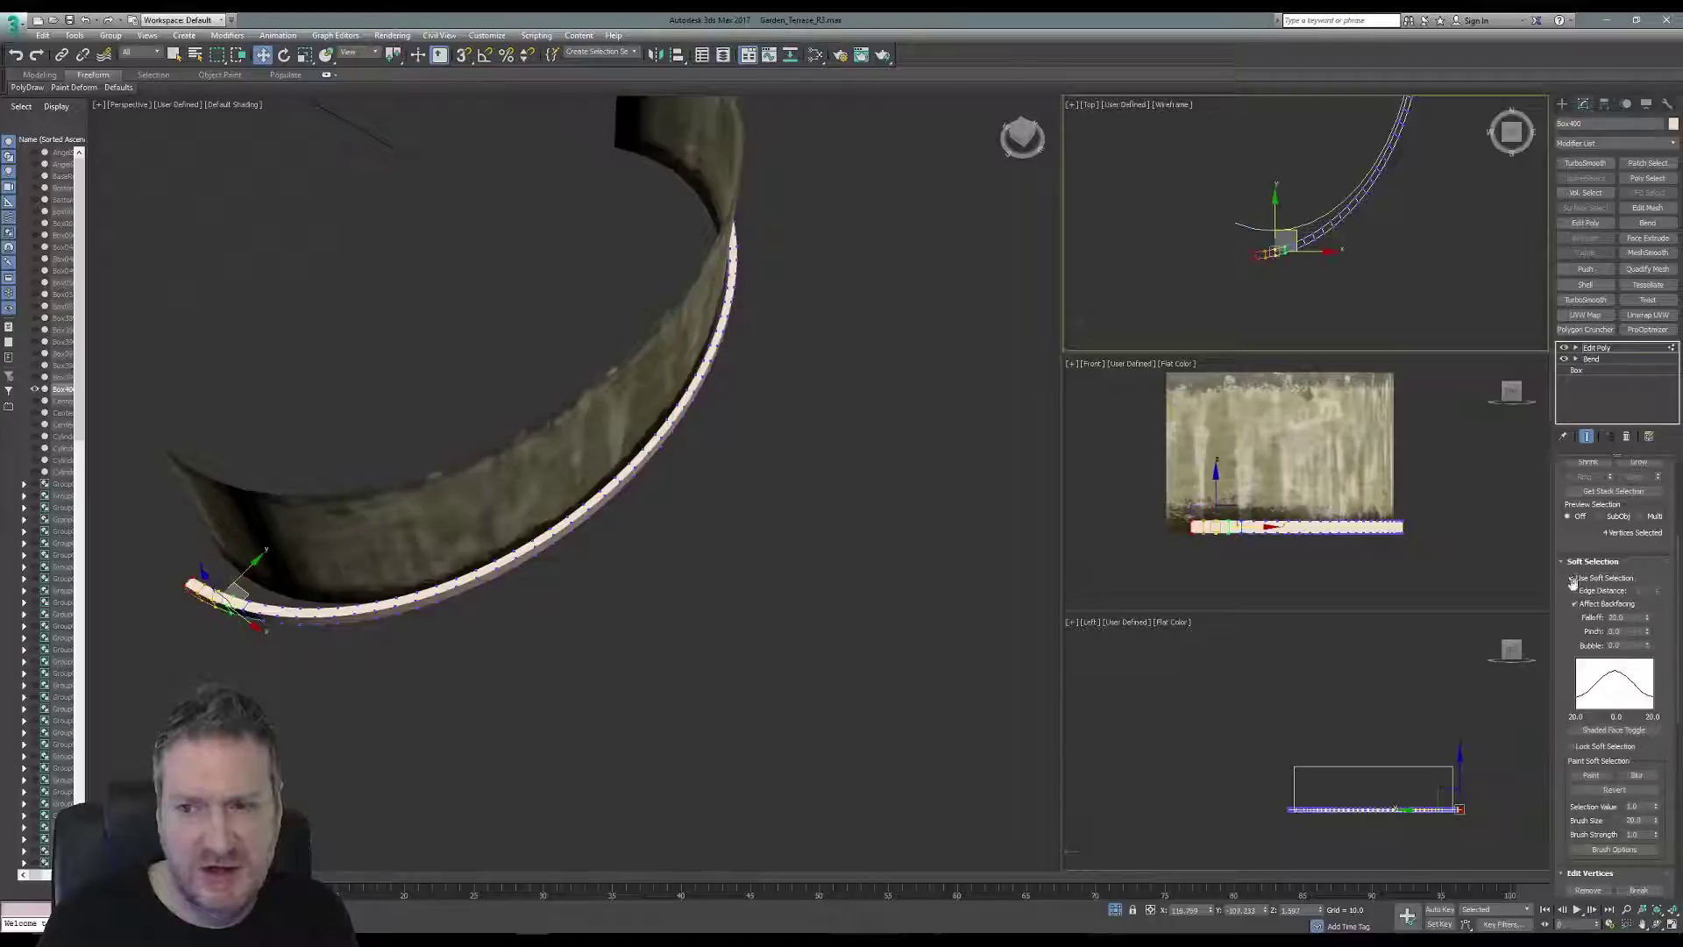
alt+middle_drag(515, 613, 425, 490)
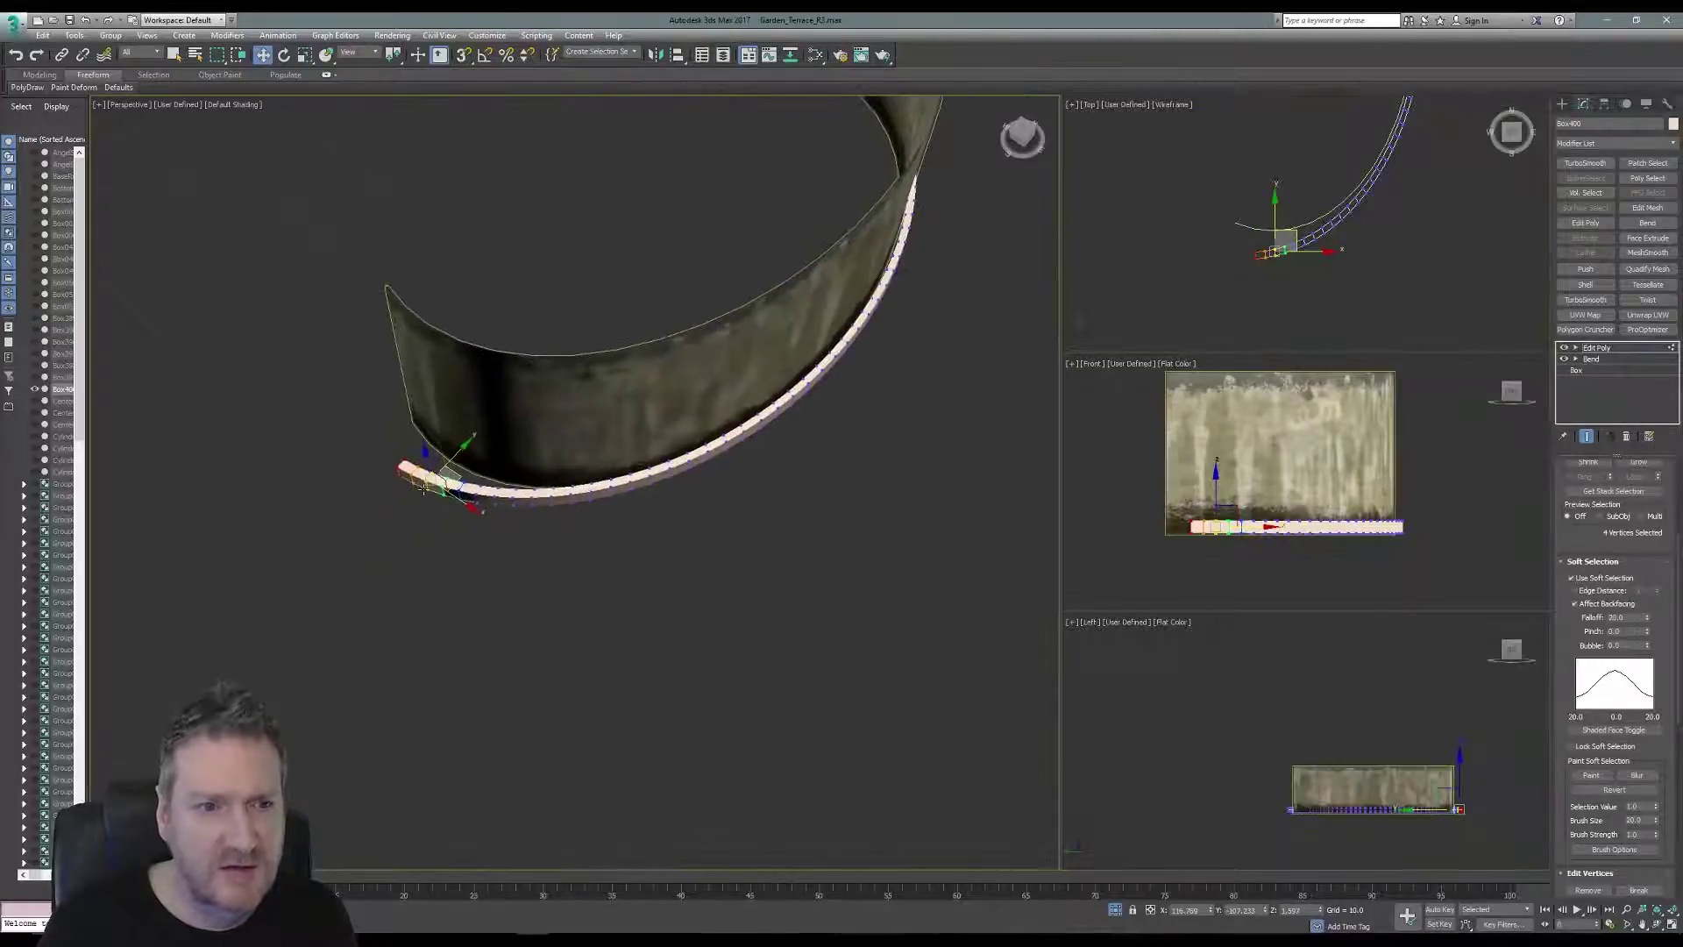
scroll(424, 489, up, 3)
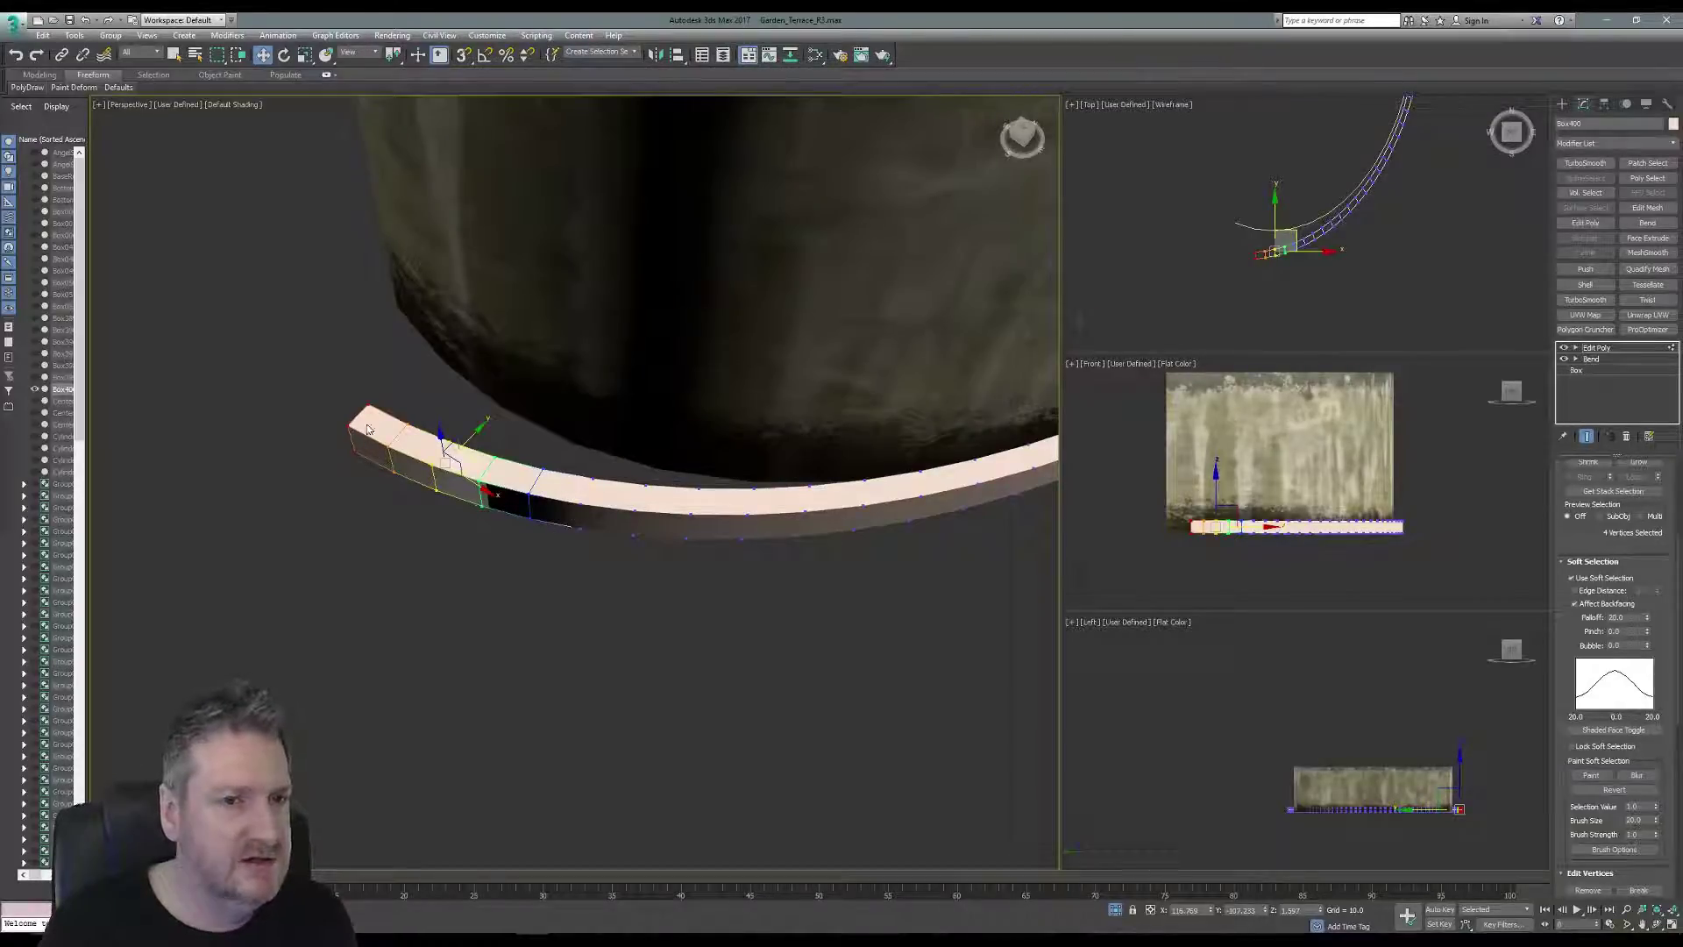
alt+middle_drag(399, 473, 488, 380)
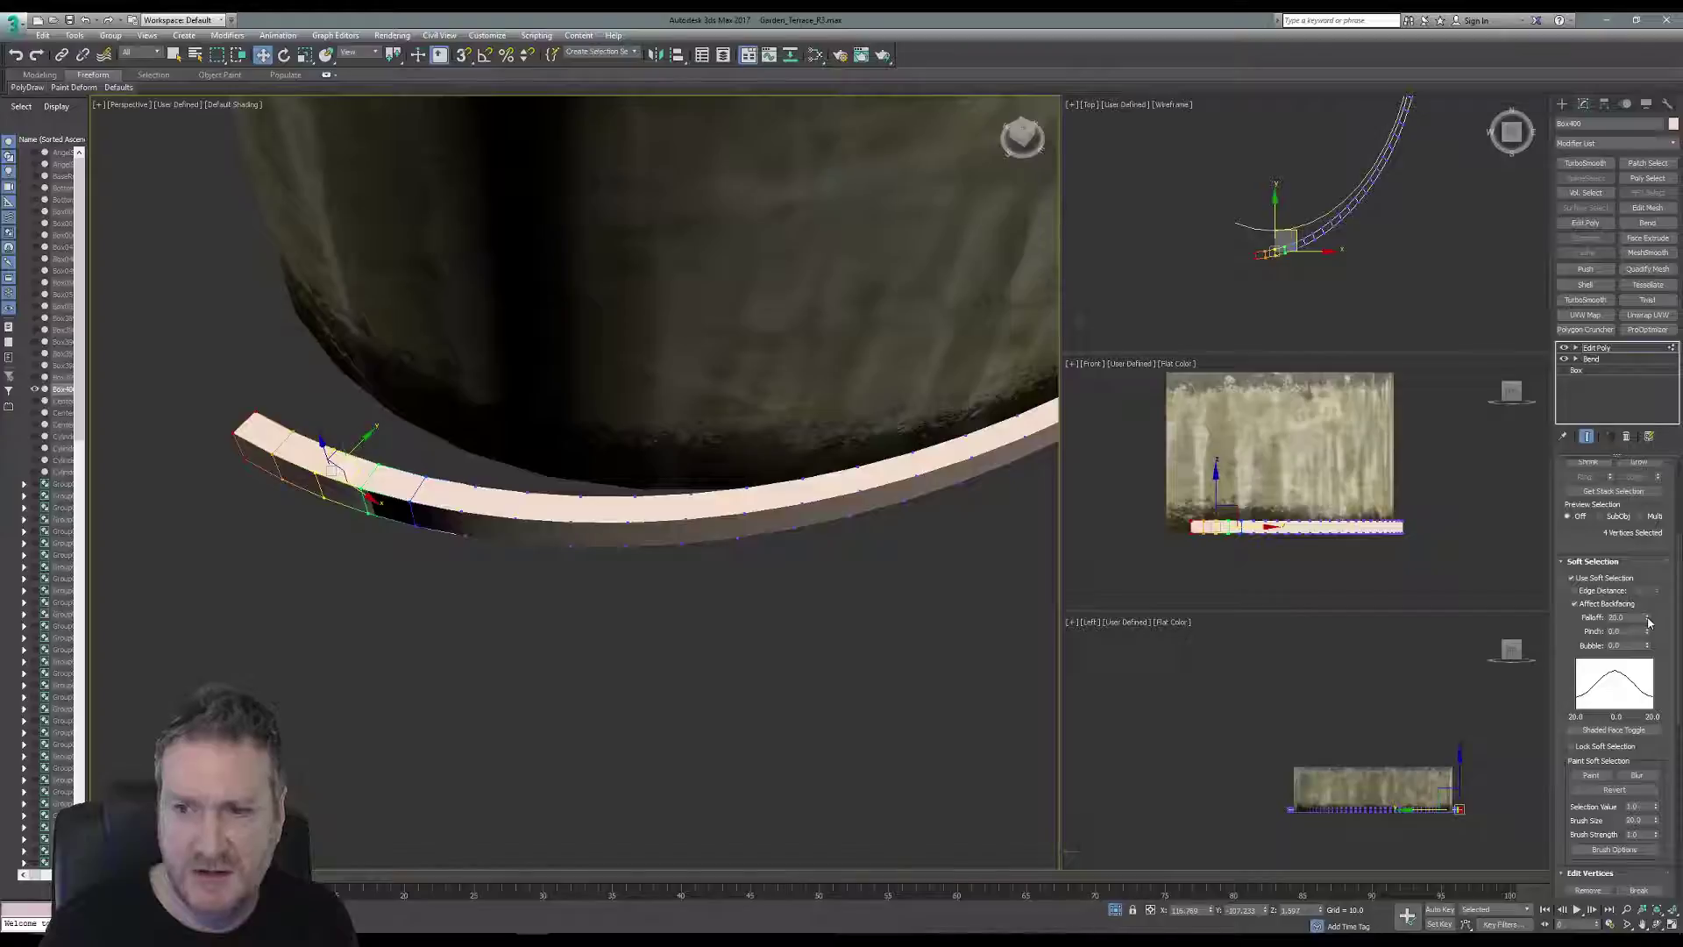
drag(1648, 620, 1652, 547)
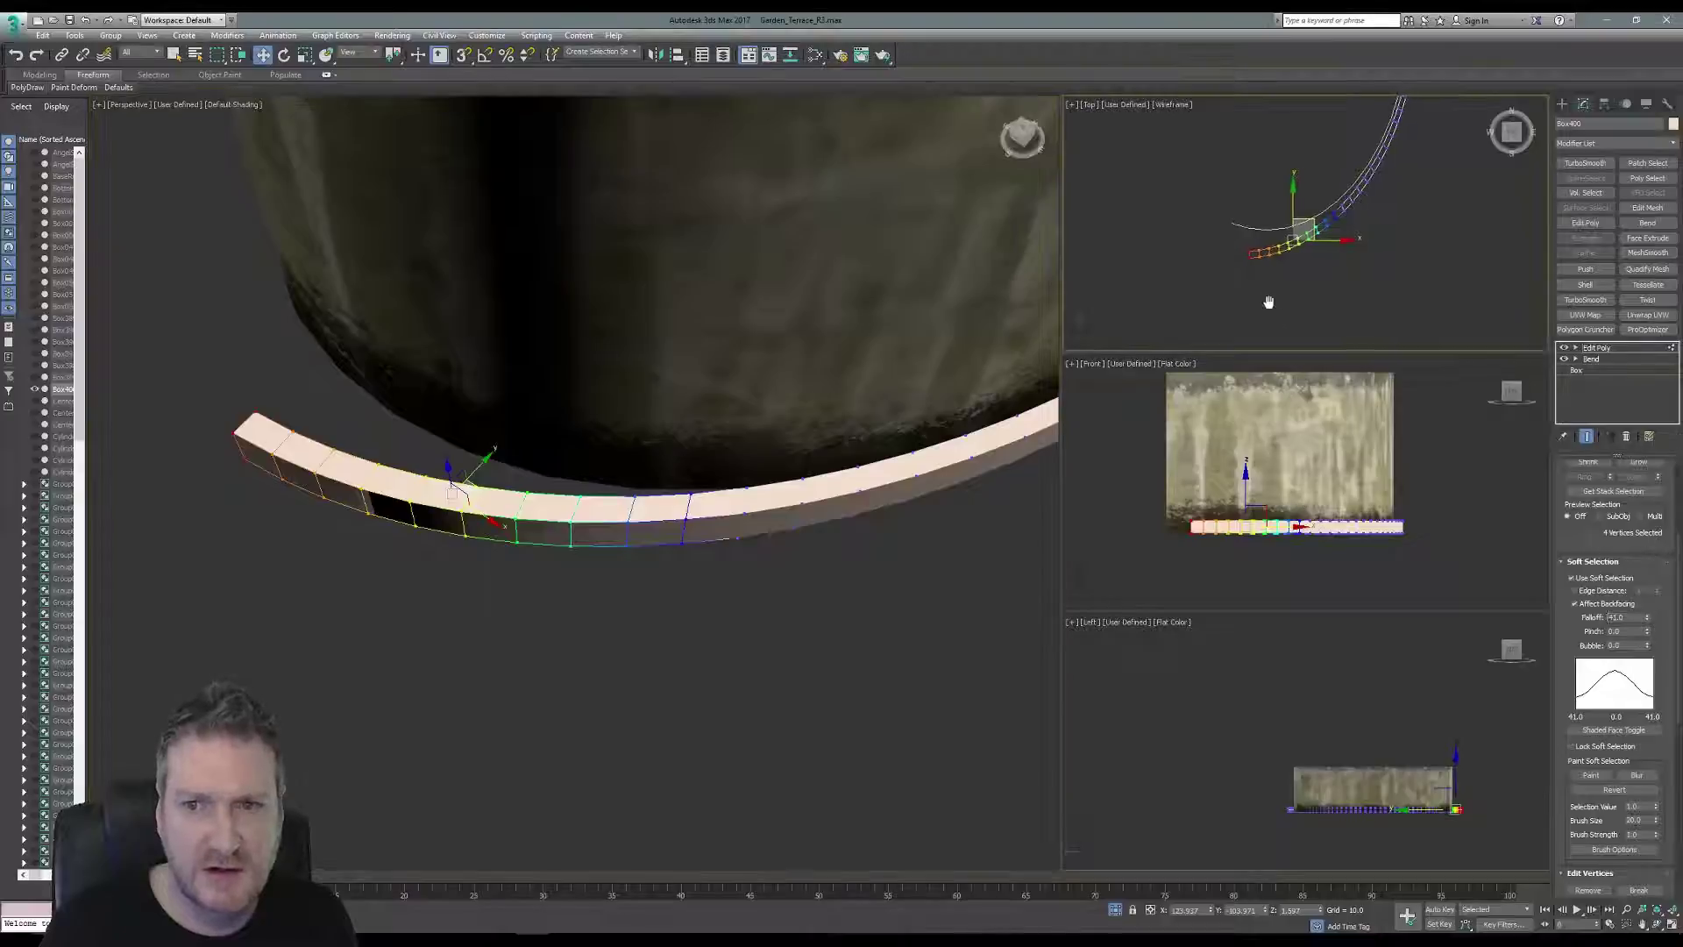
Pull the soft-selected end of the runner in towards the wall's outline, using a maximized top view for the final adjustment.
scroll(1270, 298, up, 3)
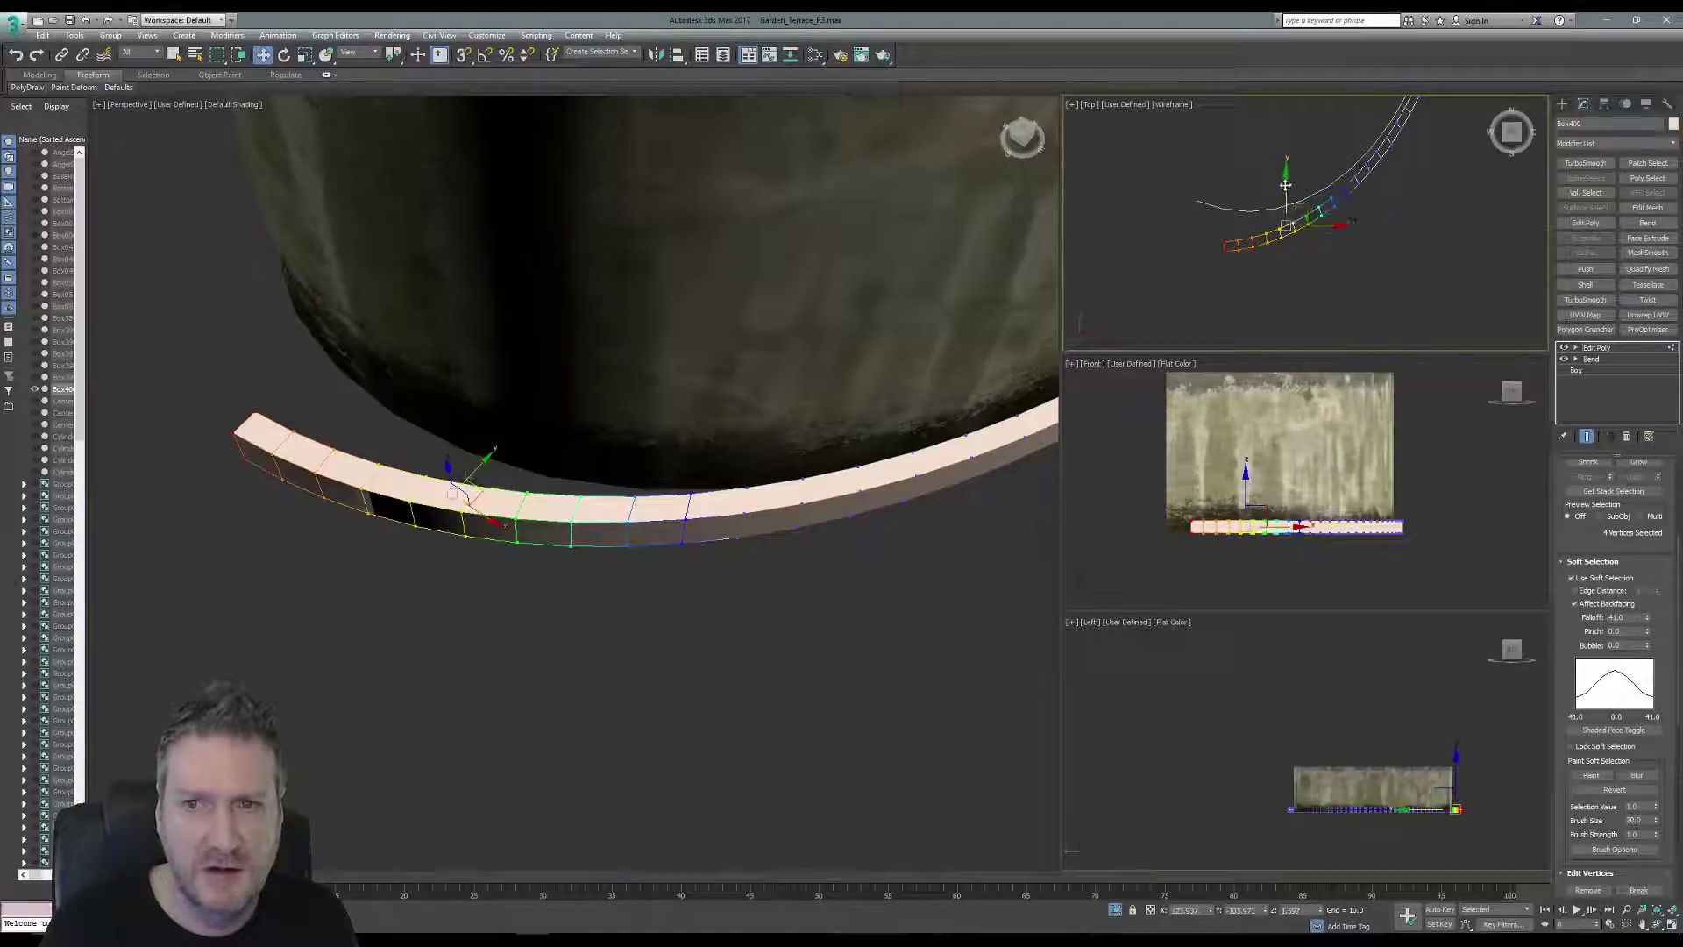
mouse_move(1286, 197)
mouse_down()
mouse_move(1284, 166)
mouse_move(1307, 198)
mouse_move(1281, 210)
mouse_up()
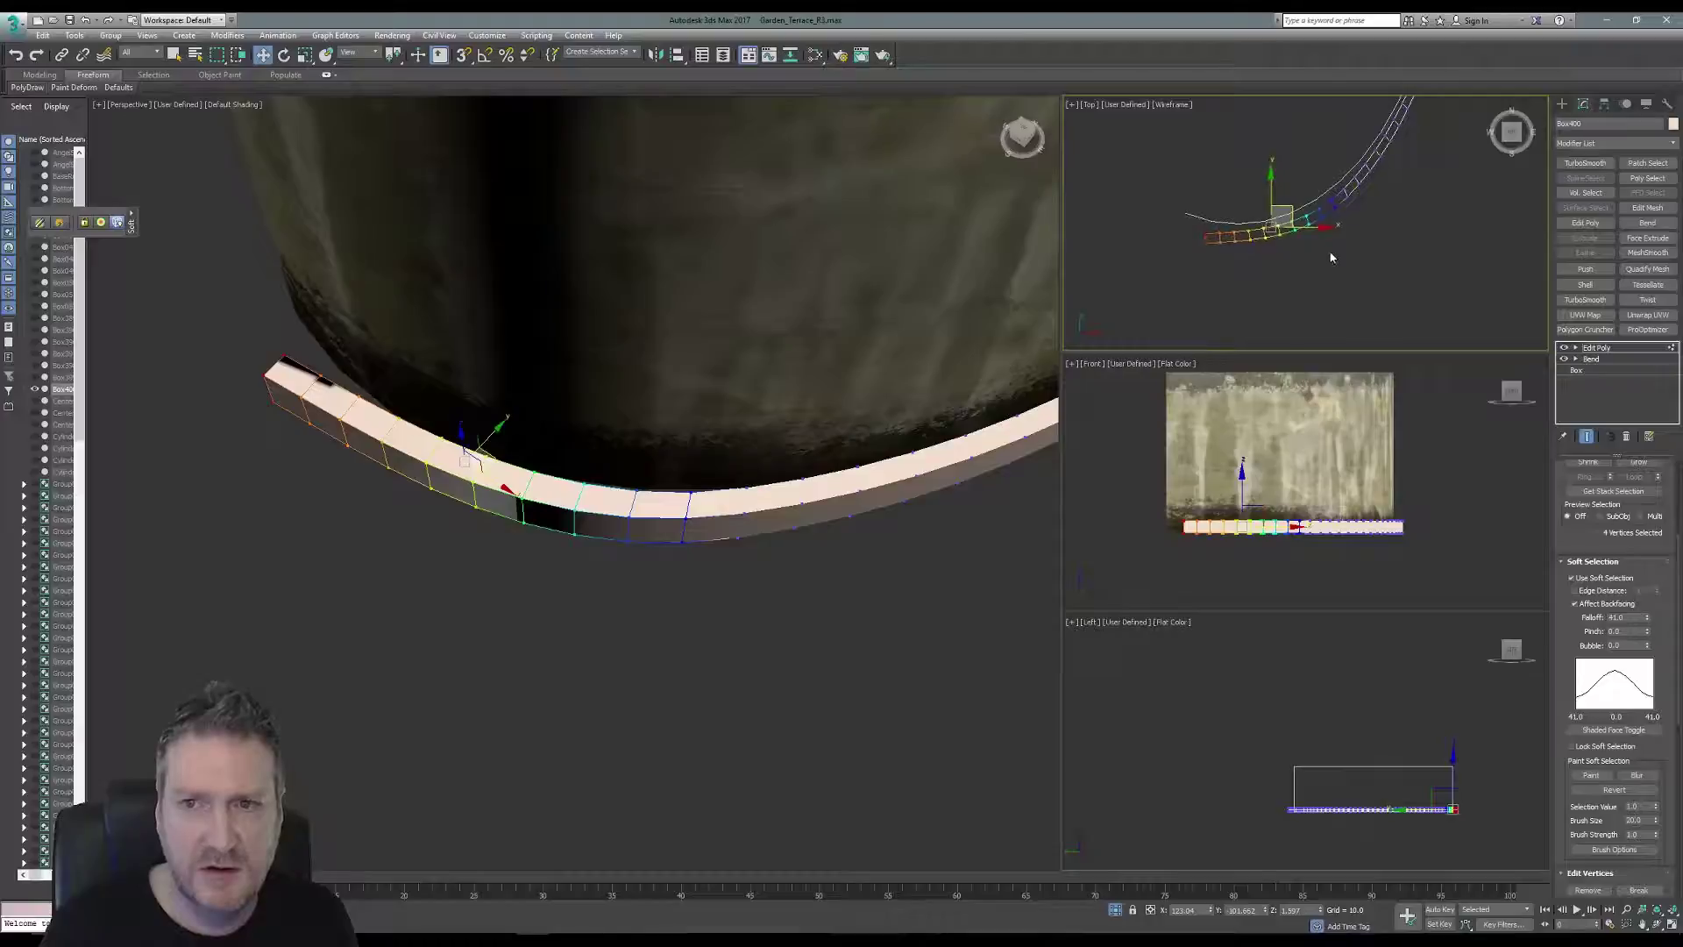
middle_drag(1331, 256, 1319, 289)
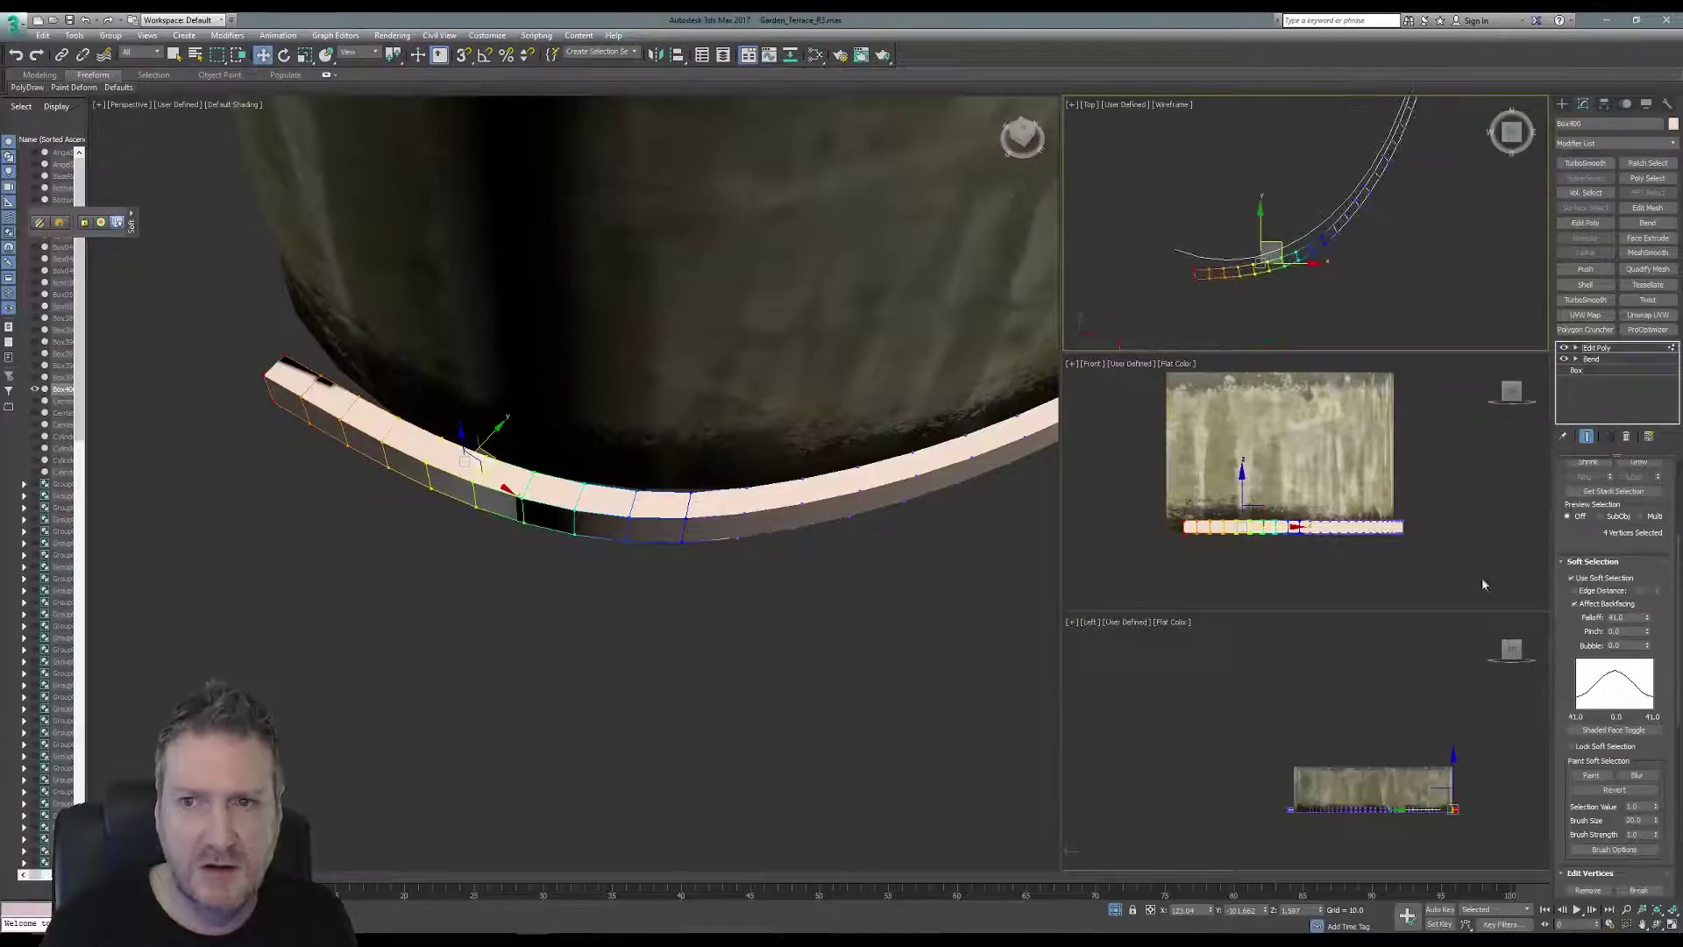
click(1671, 924)
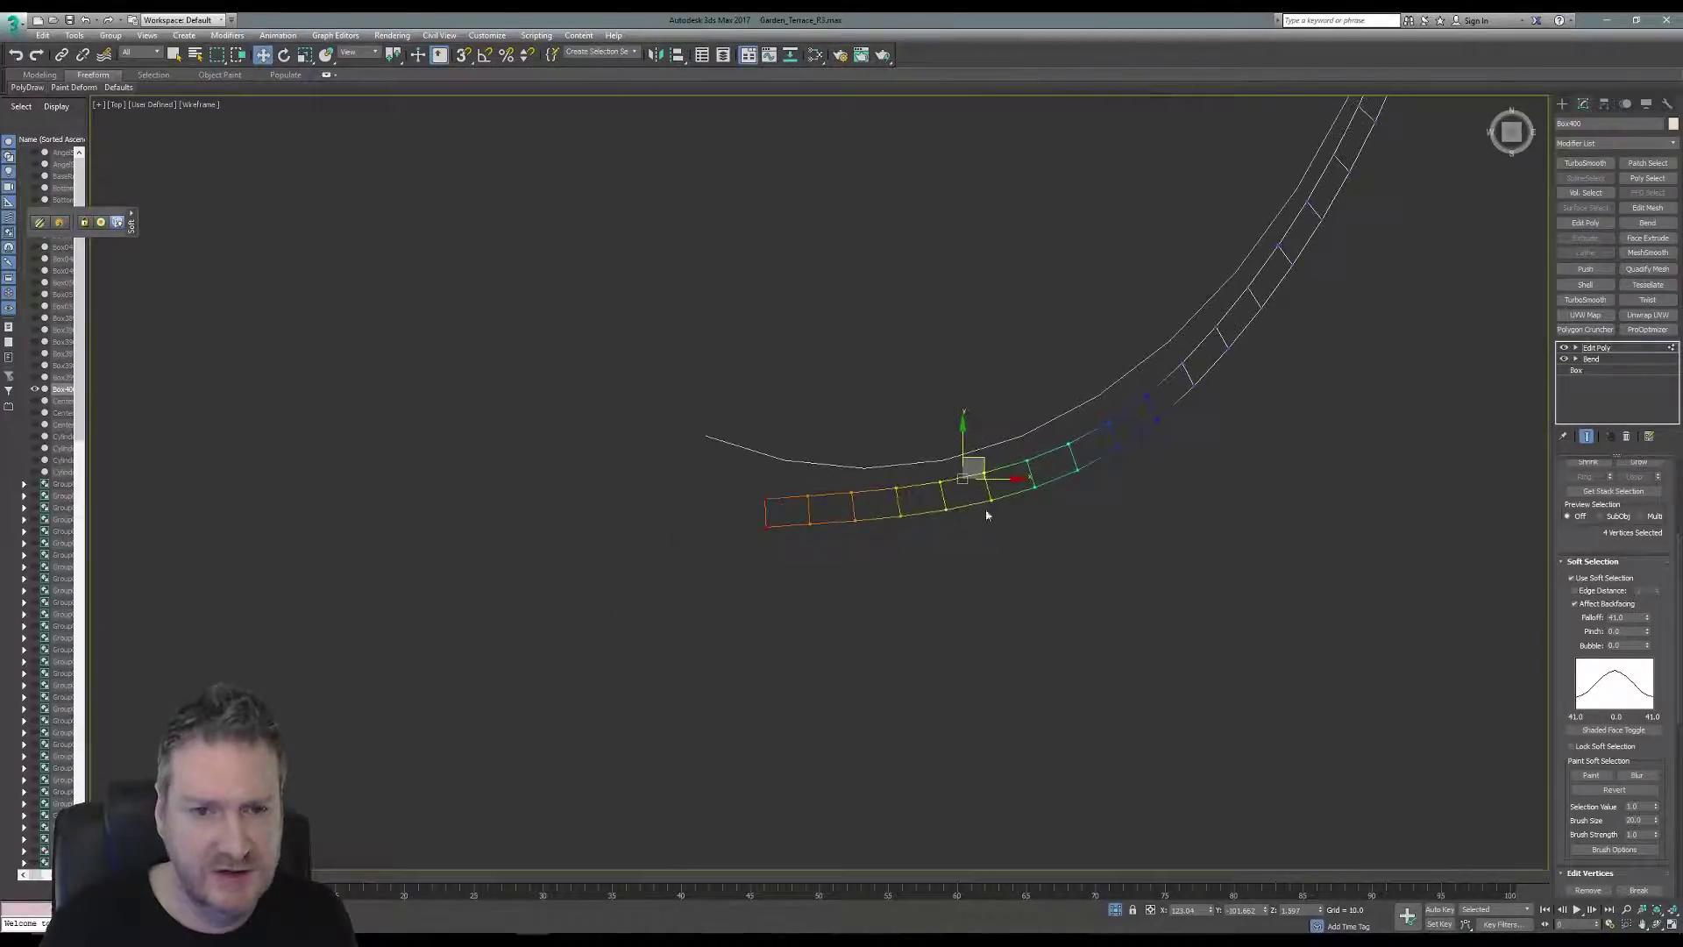
scroll(962, 464, down, 5)
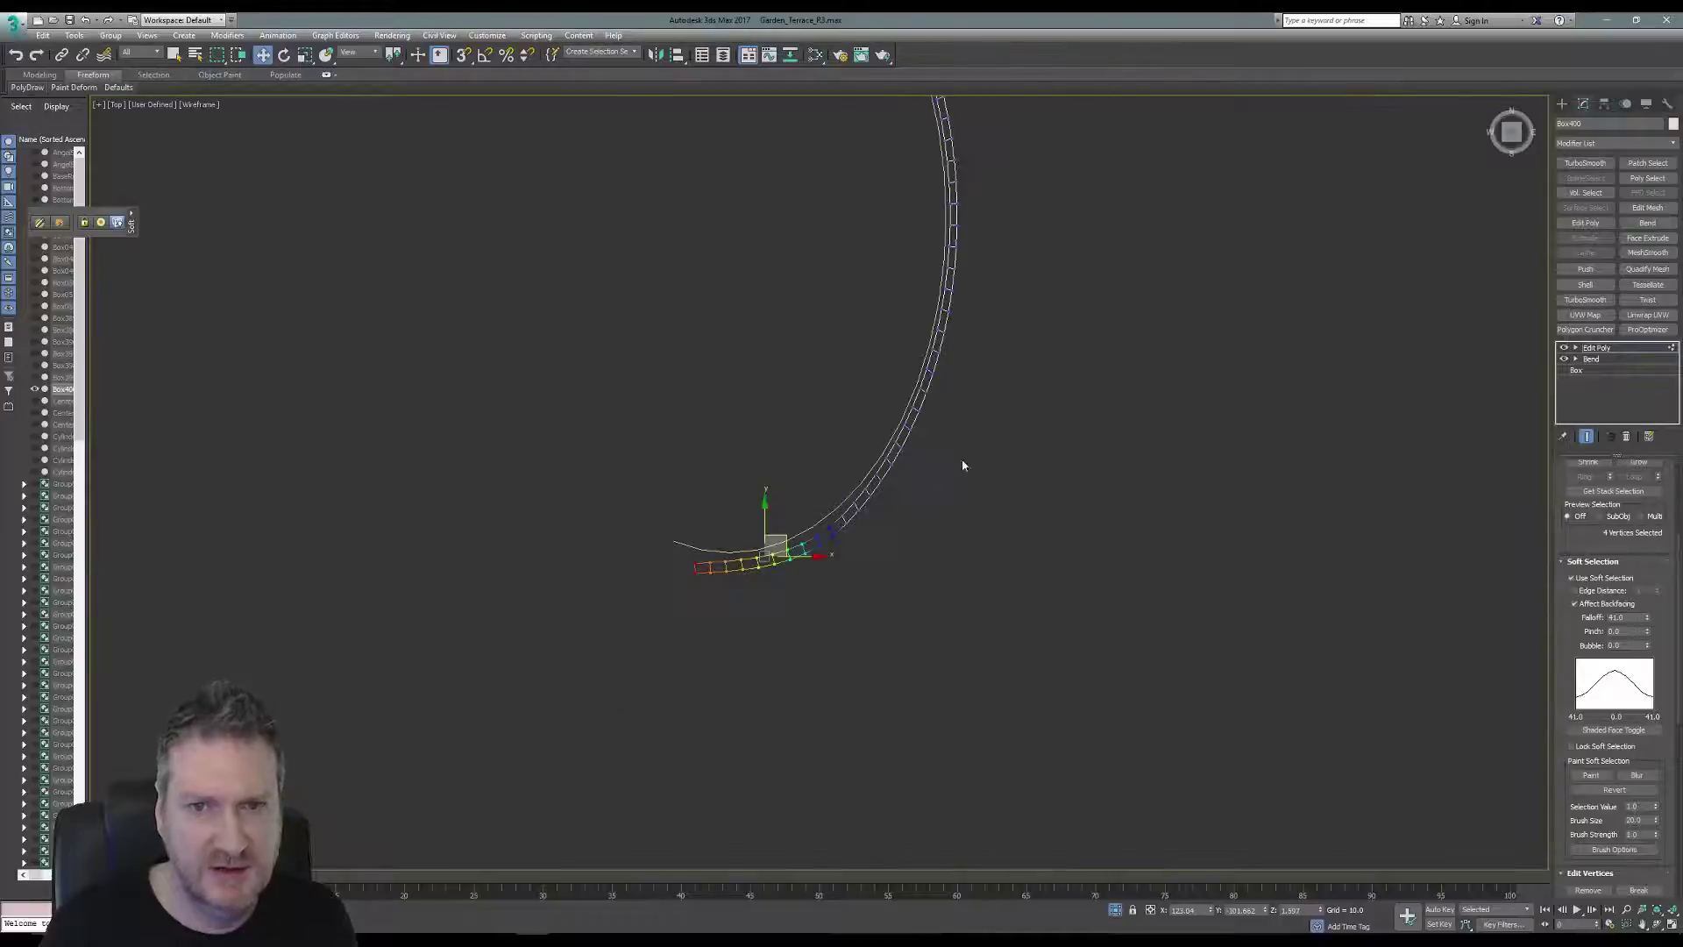
middle_drag(963, 465, 1003, 395)
scroll(793, 534, up, 5)
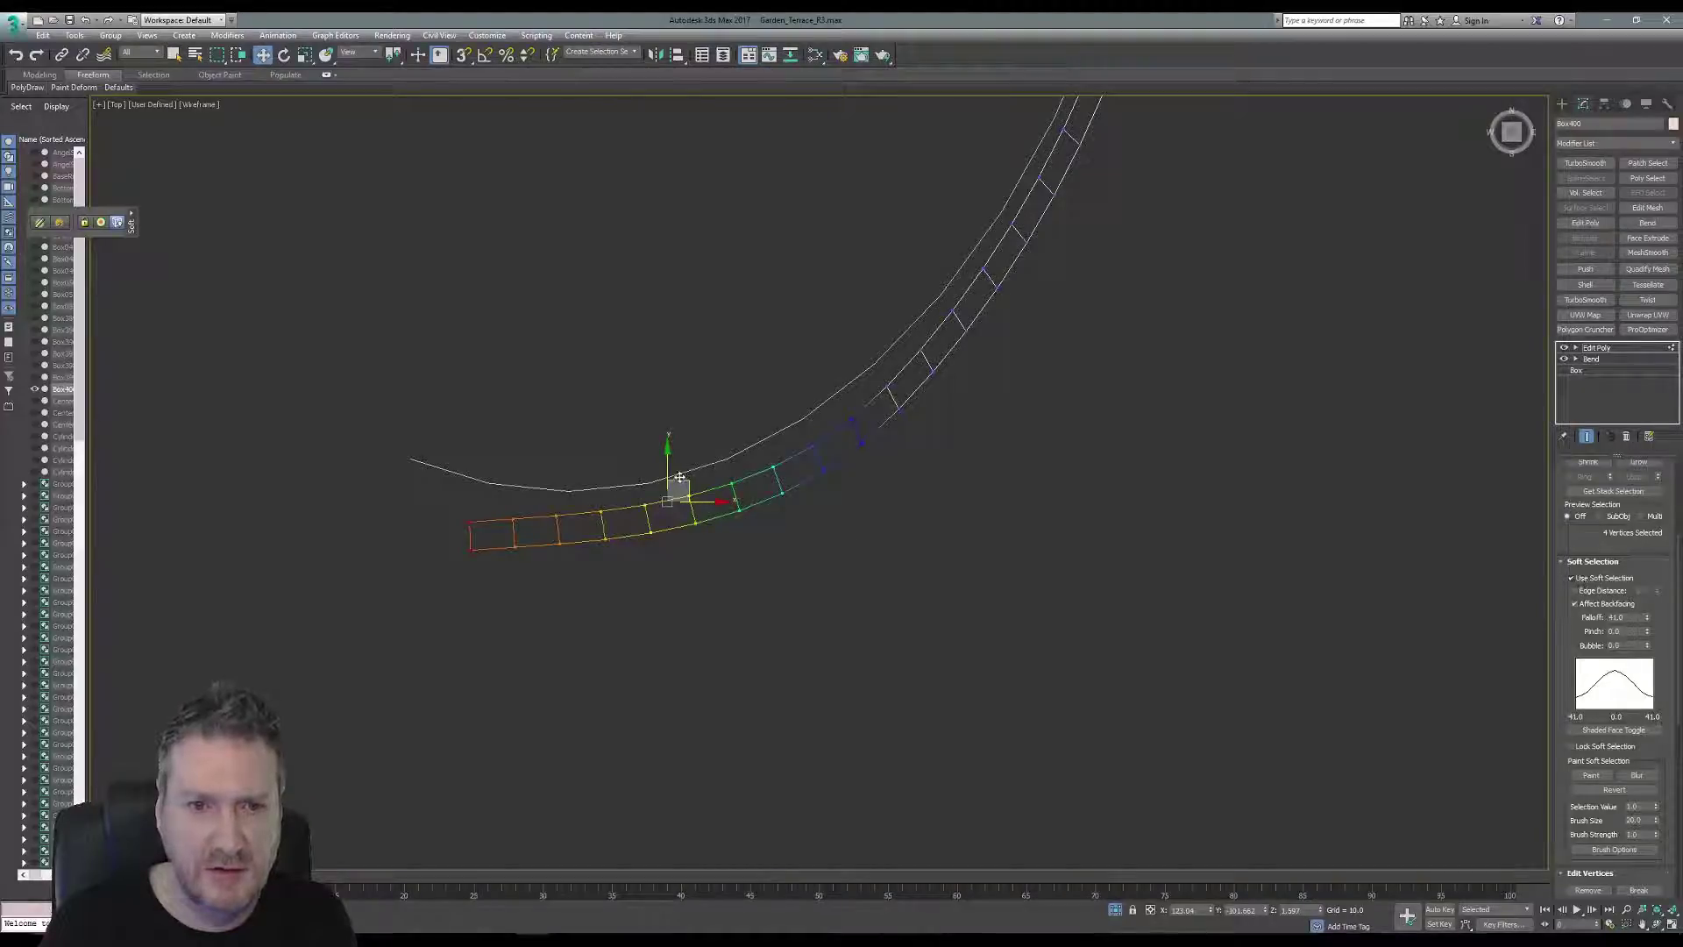
drag(681, 481, 673, 459)
Select four vertices farther along the runner, nudge them towards the wall, and reduce the soft selection falloff to 15.99.
drag(795, 448, 854, 497)
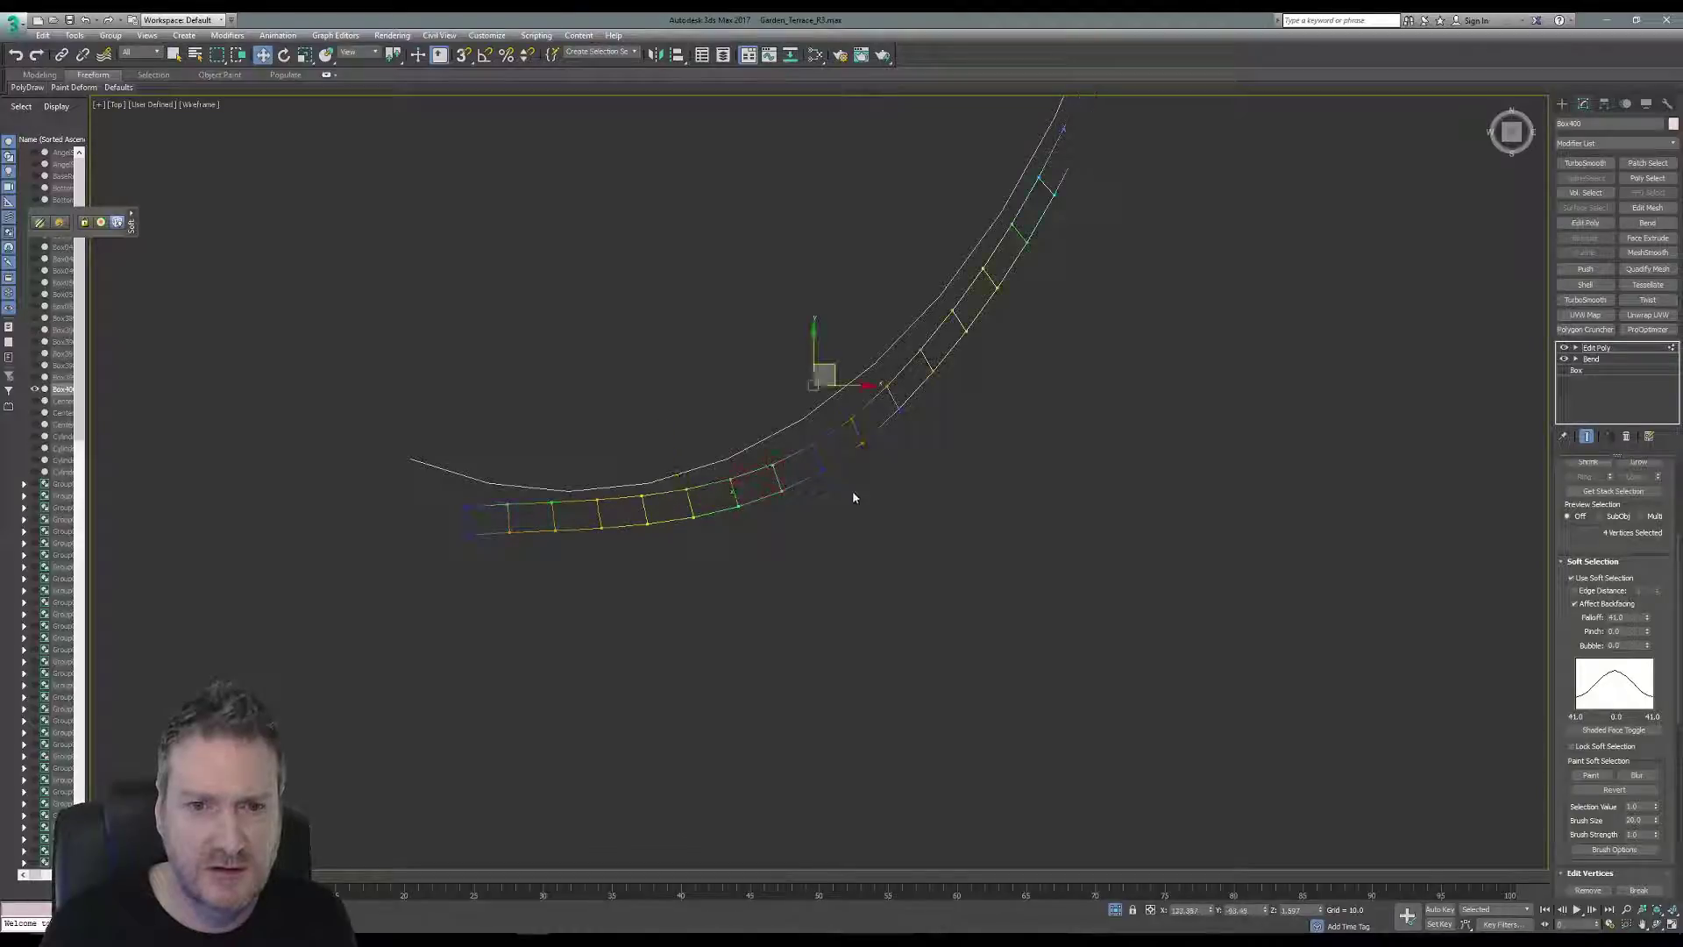
drag(837, 369, 834, 366)
middle_drag(841, 450, 812, 445)
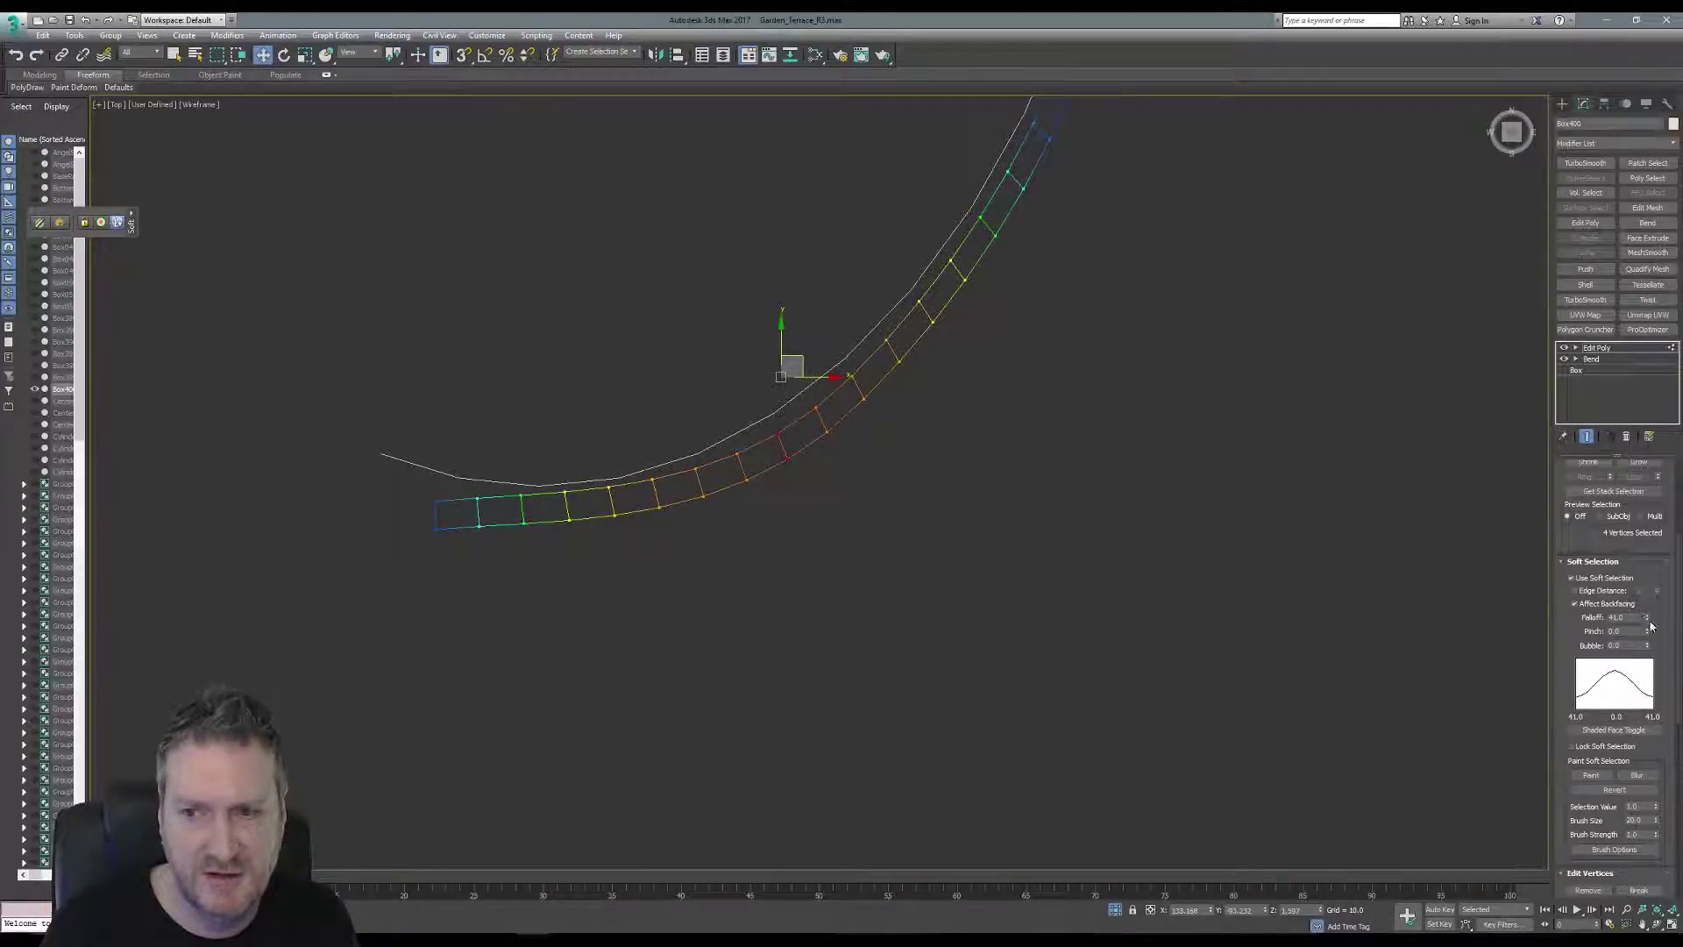
drag(1649, 624, 1632, 671)
middle_drag(936, 444, 885, 521)
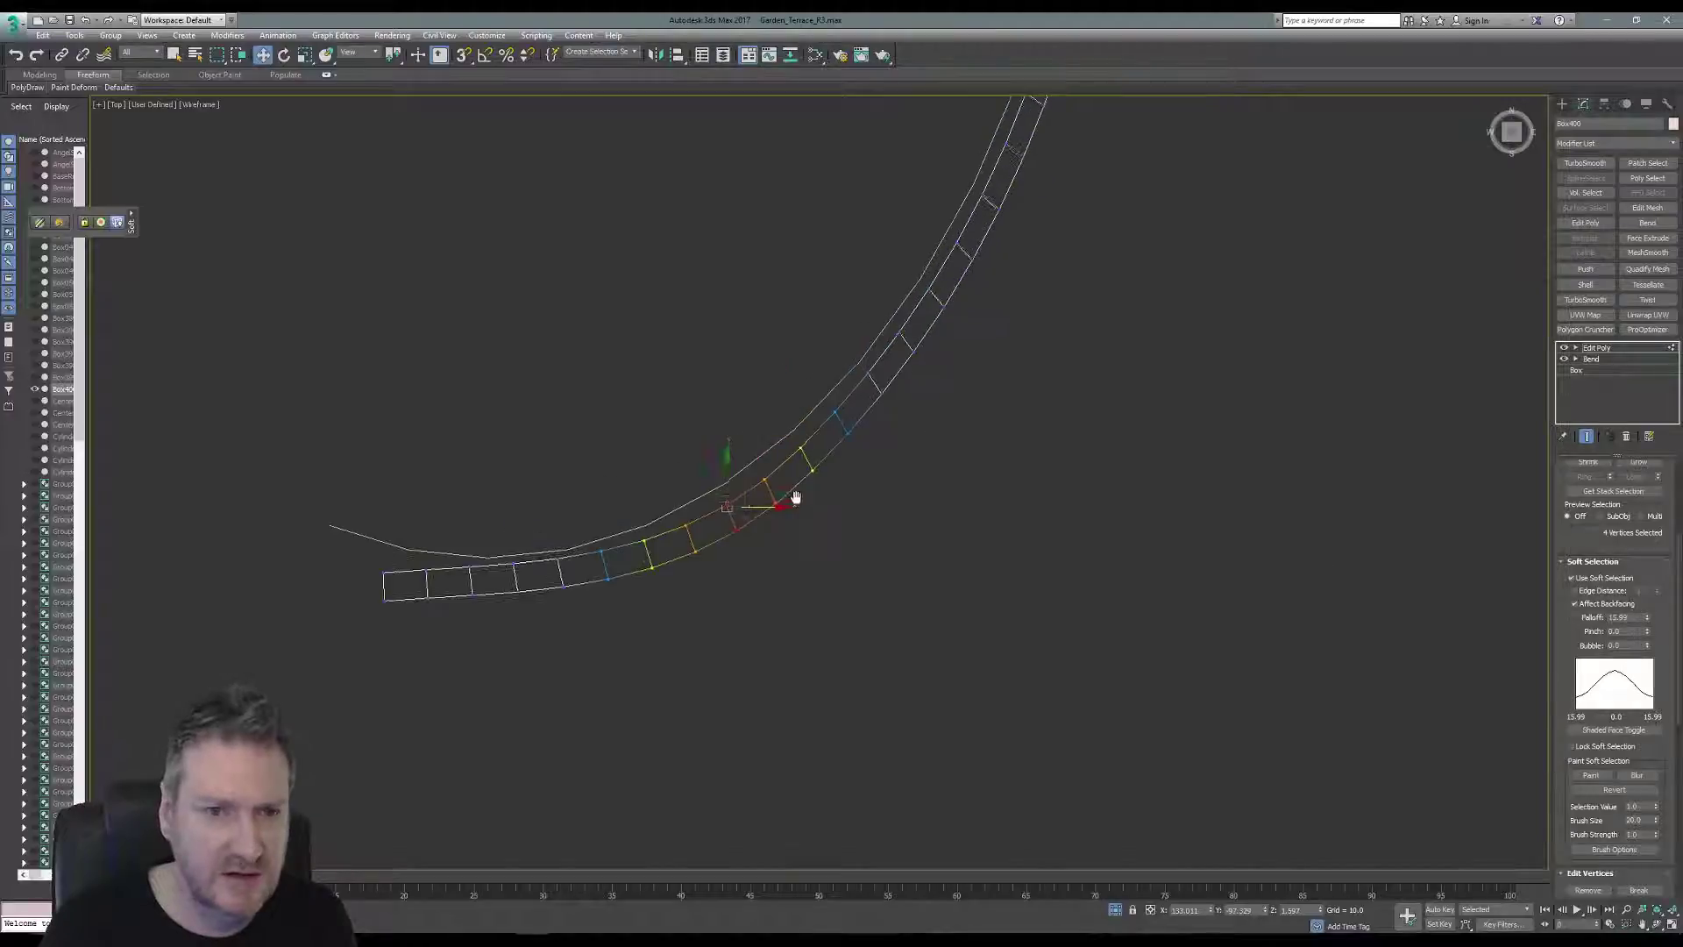
Nudge successive groups of soft-selected vertices along the runner's lower curve in towards the wall's outline.
drag(749, 489, 742, 478)
middle_drag(865, 474, 799, 562)
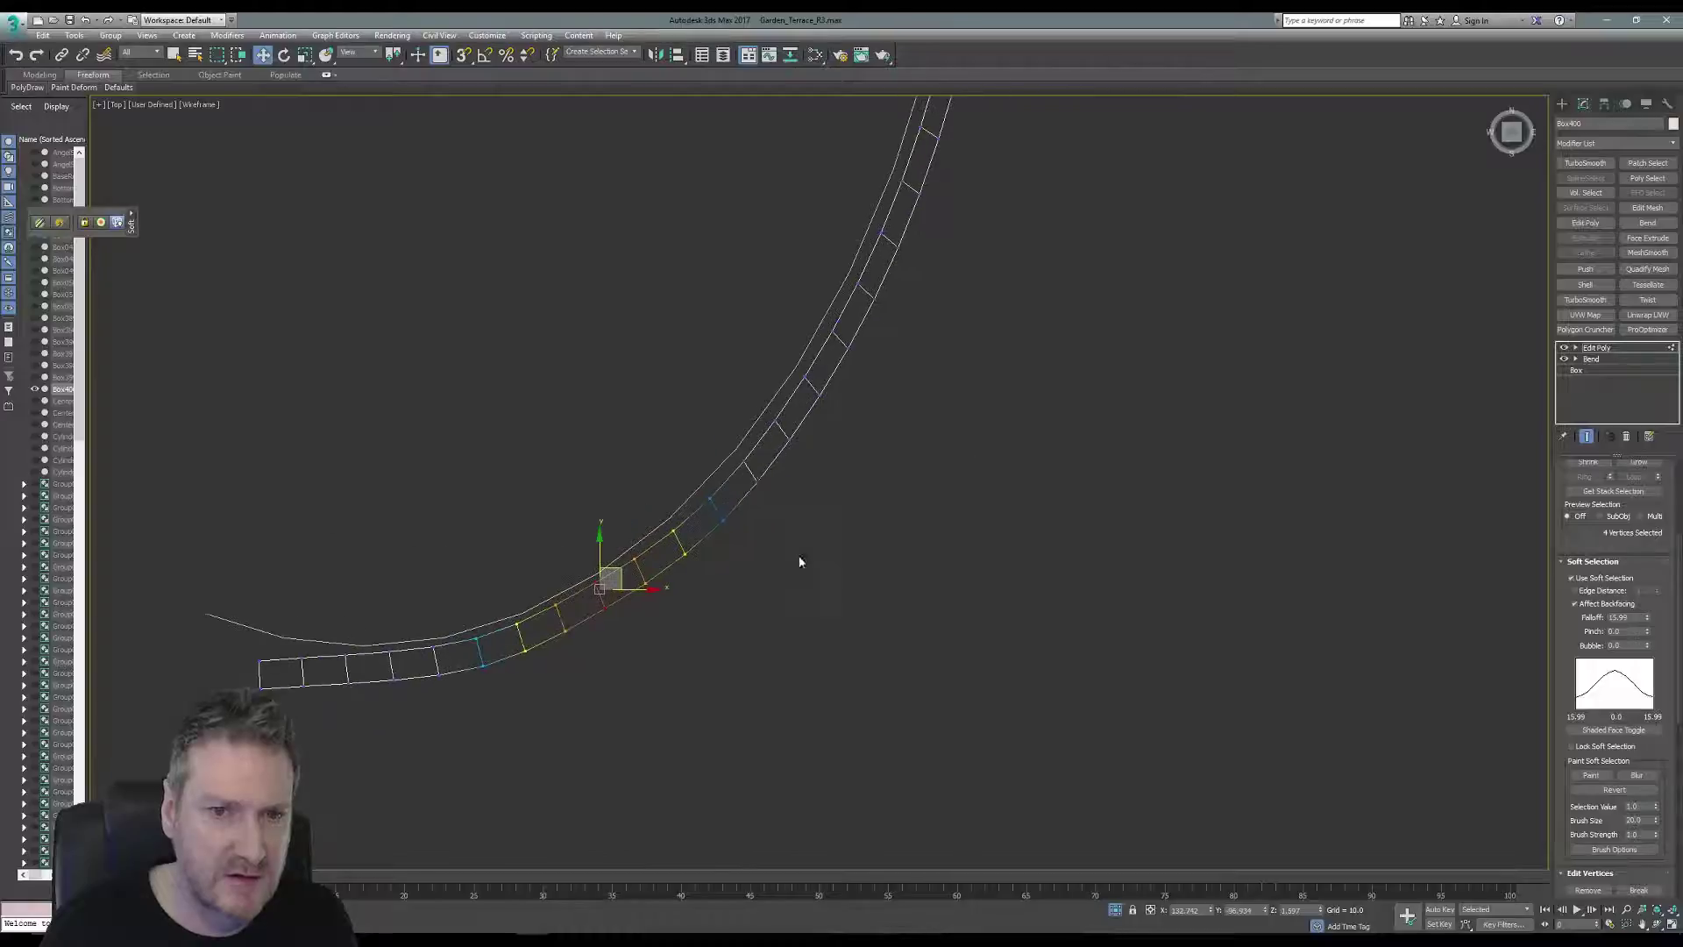
drag(713, 454, 786, 508)
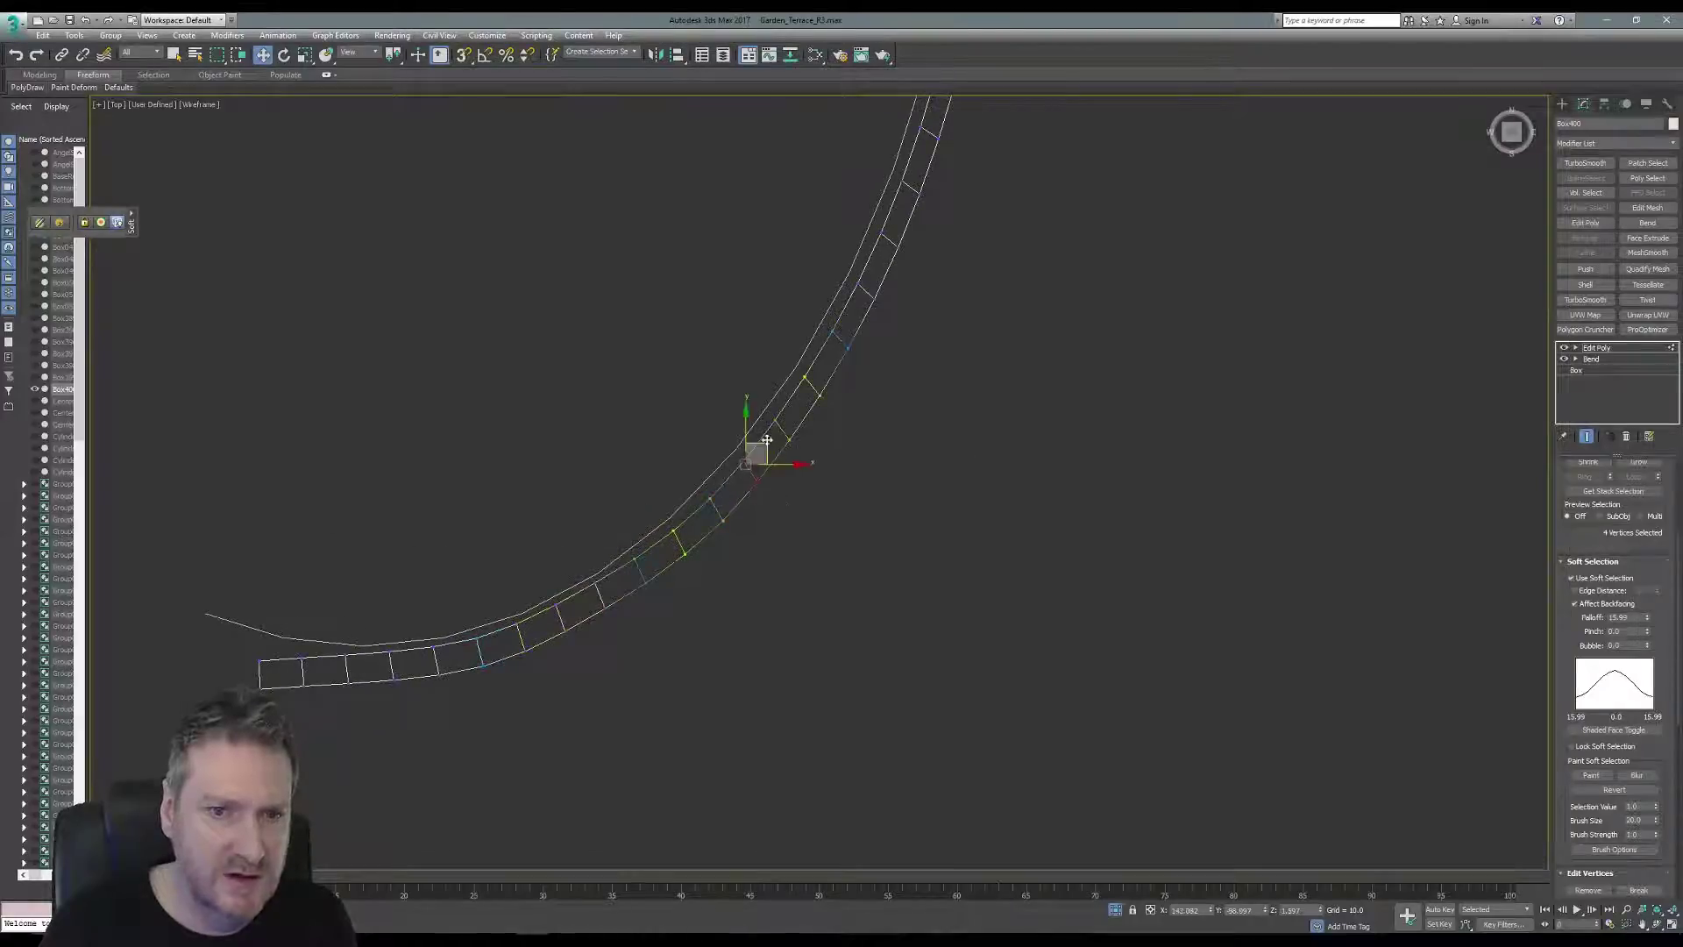
drag(767, 439, 765, 442)
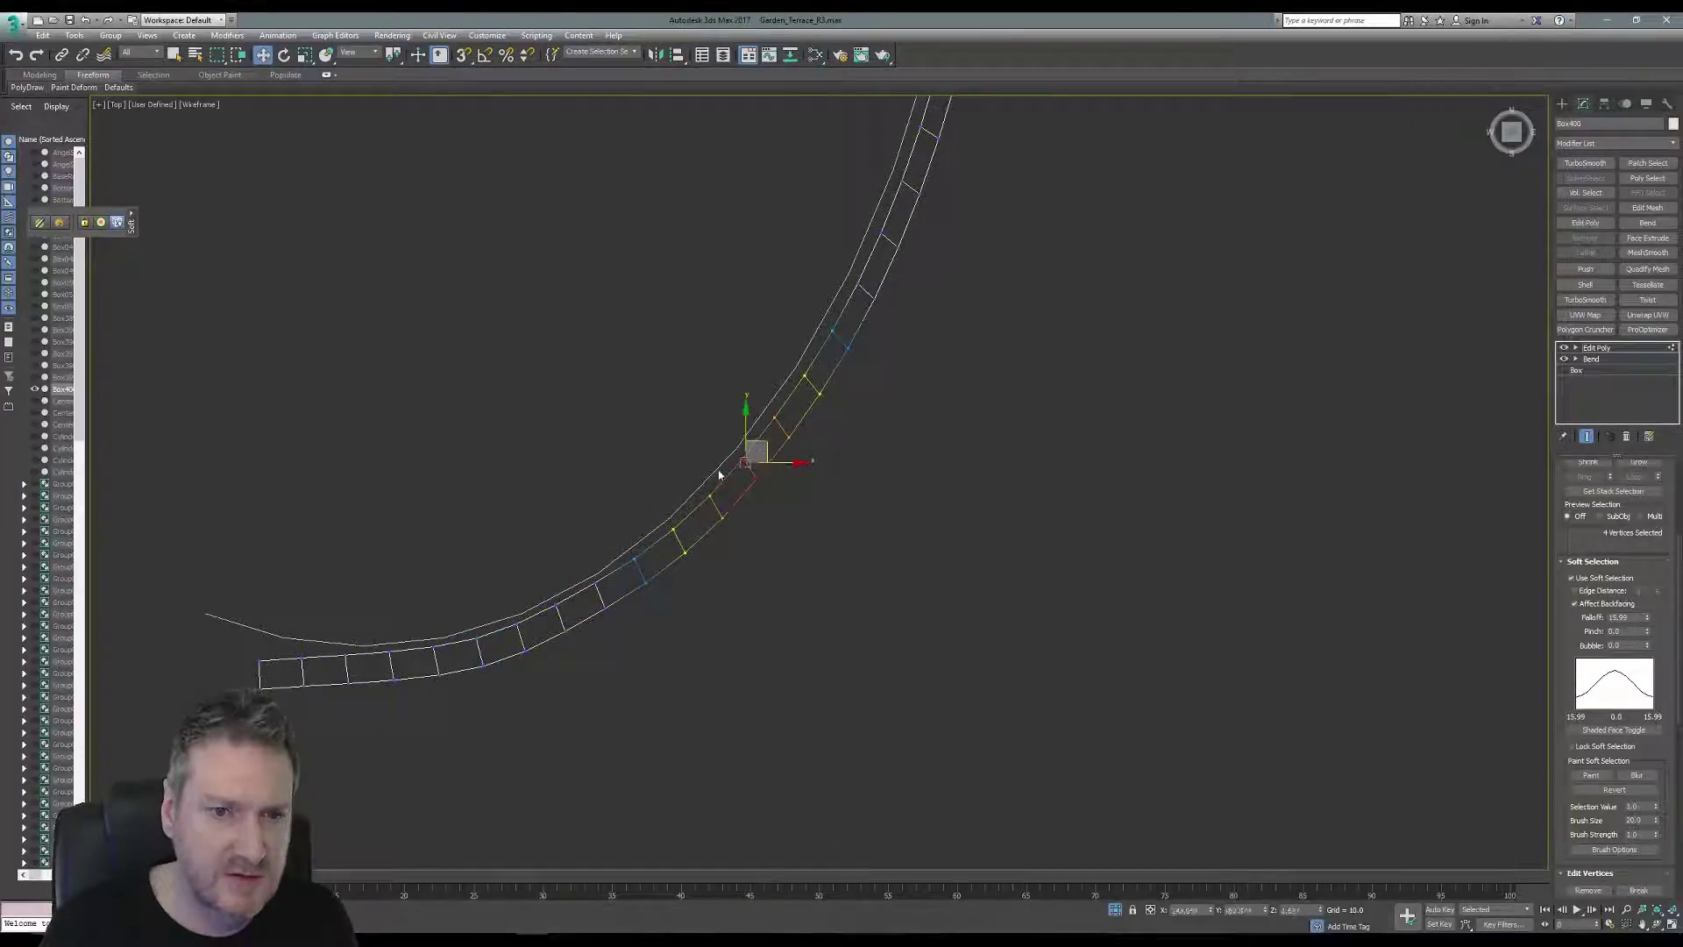
drag(751, 547, 746, 537)
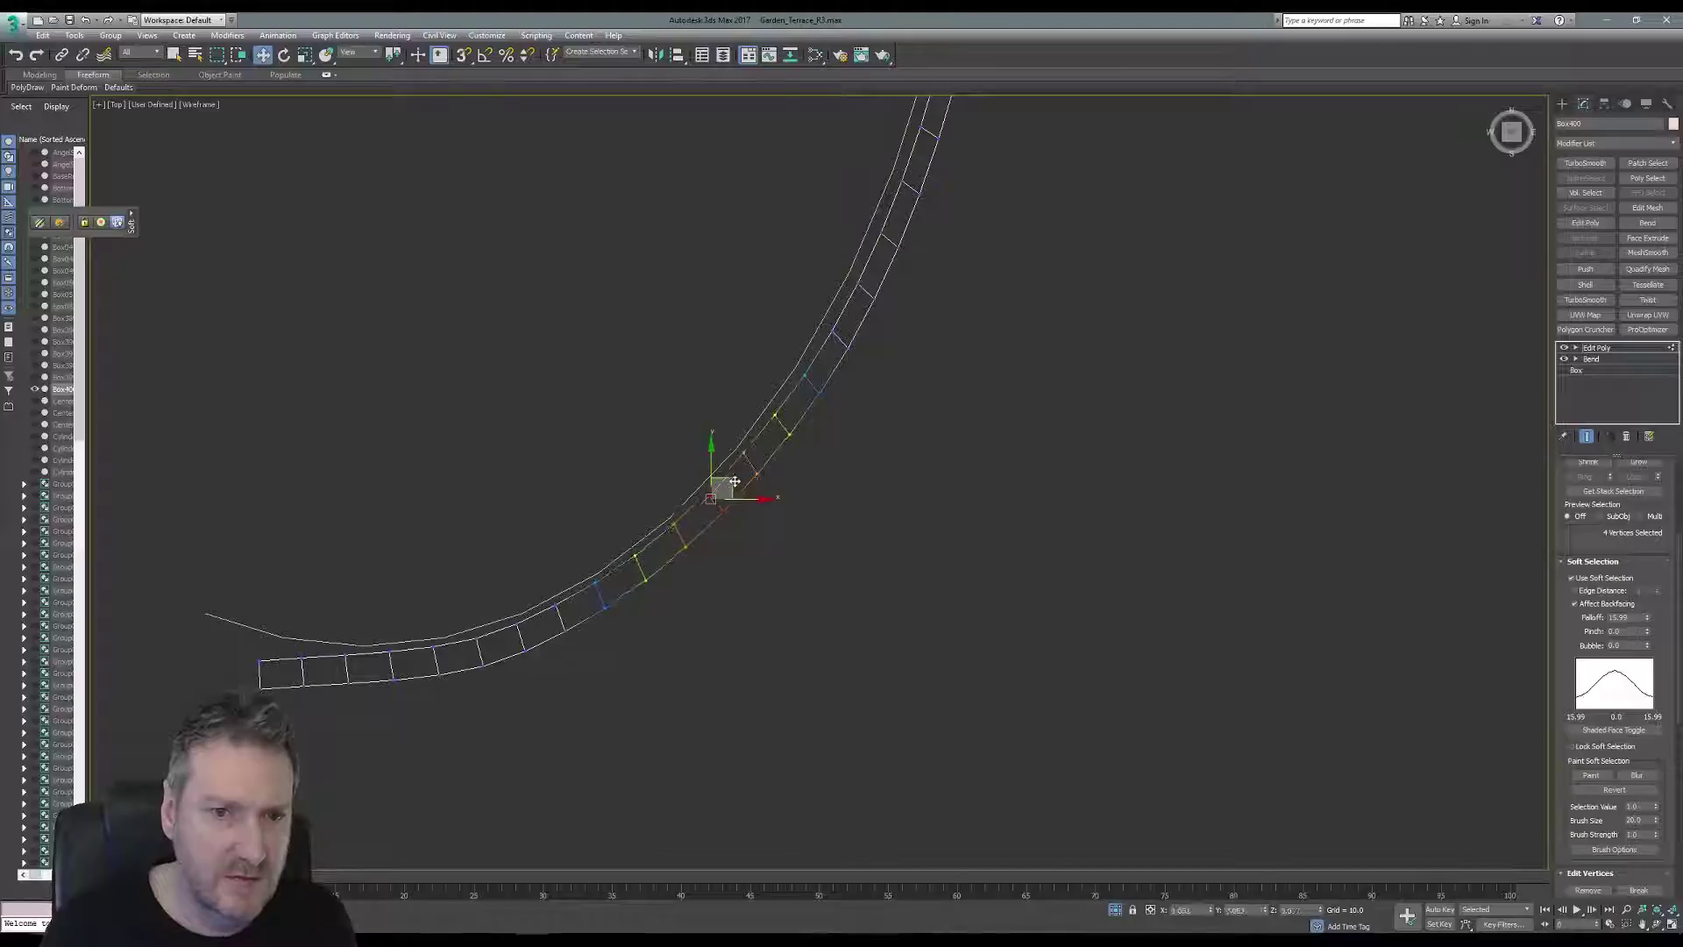
Select the vertices at the runner's upper end and move them with soft selection towards the wall's outline.
middle_drag(721, 481, 646, 583)
scroll(657, 483, up, 2)
scroll(735, 524, down, 2)
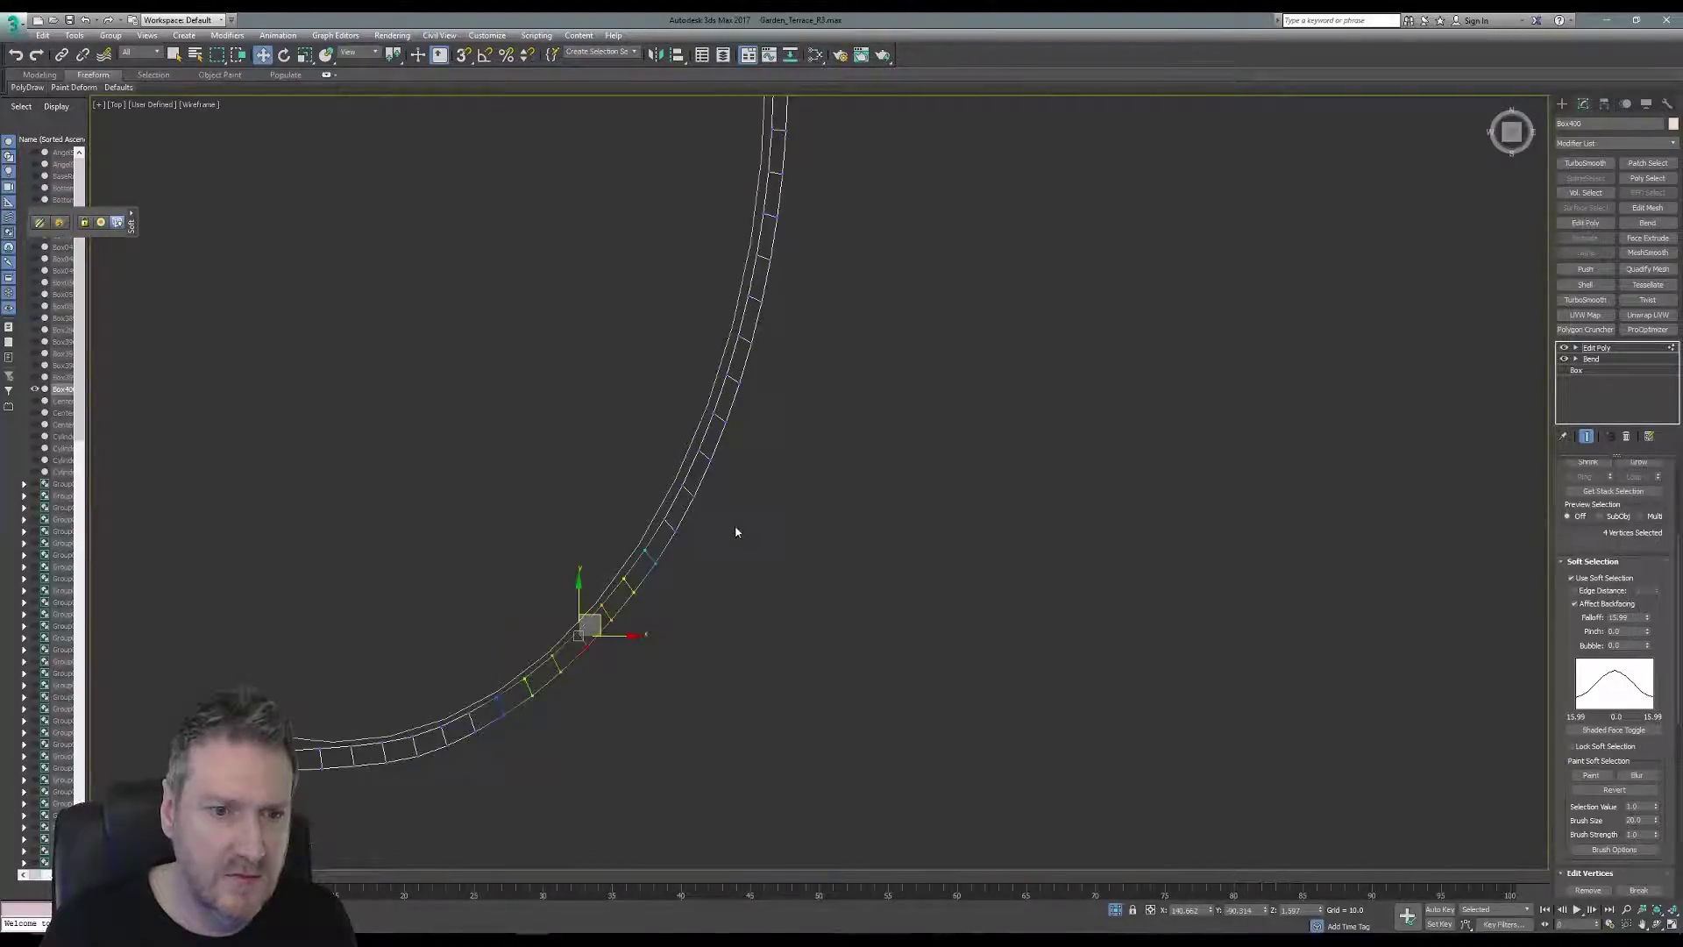
middle_drag(737, 529, 920, 474)
scroll(841, 329, down, 2)
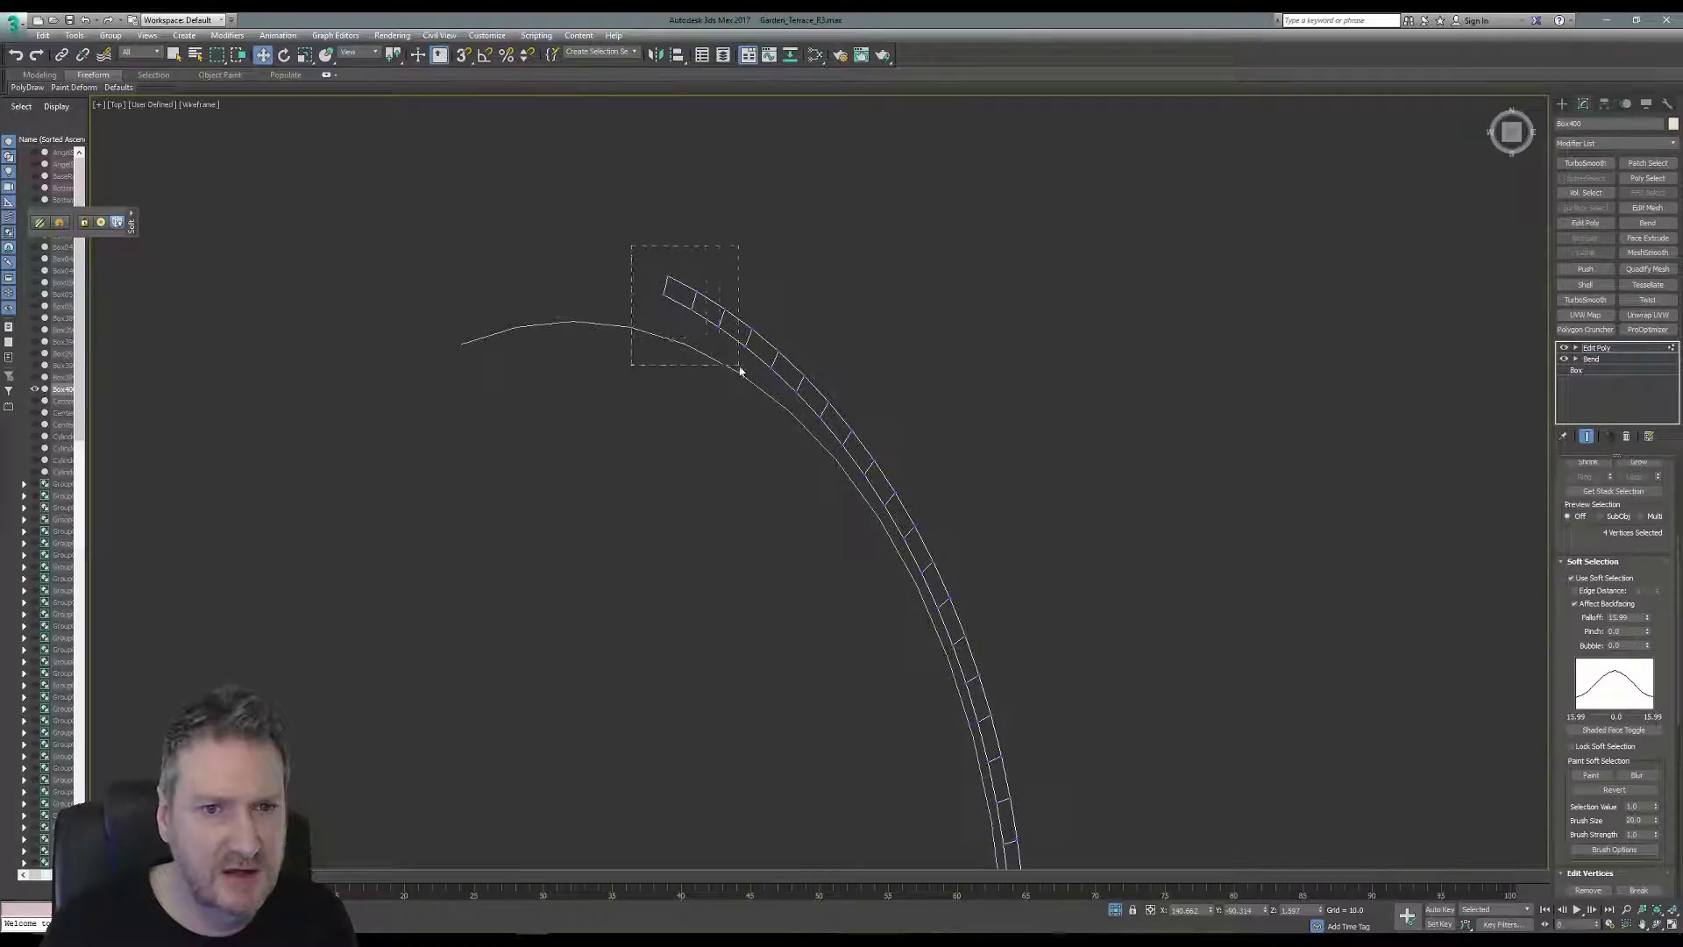
drag(740, 372, 742, 373)
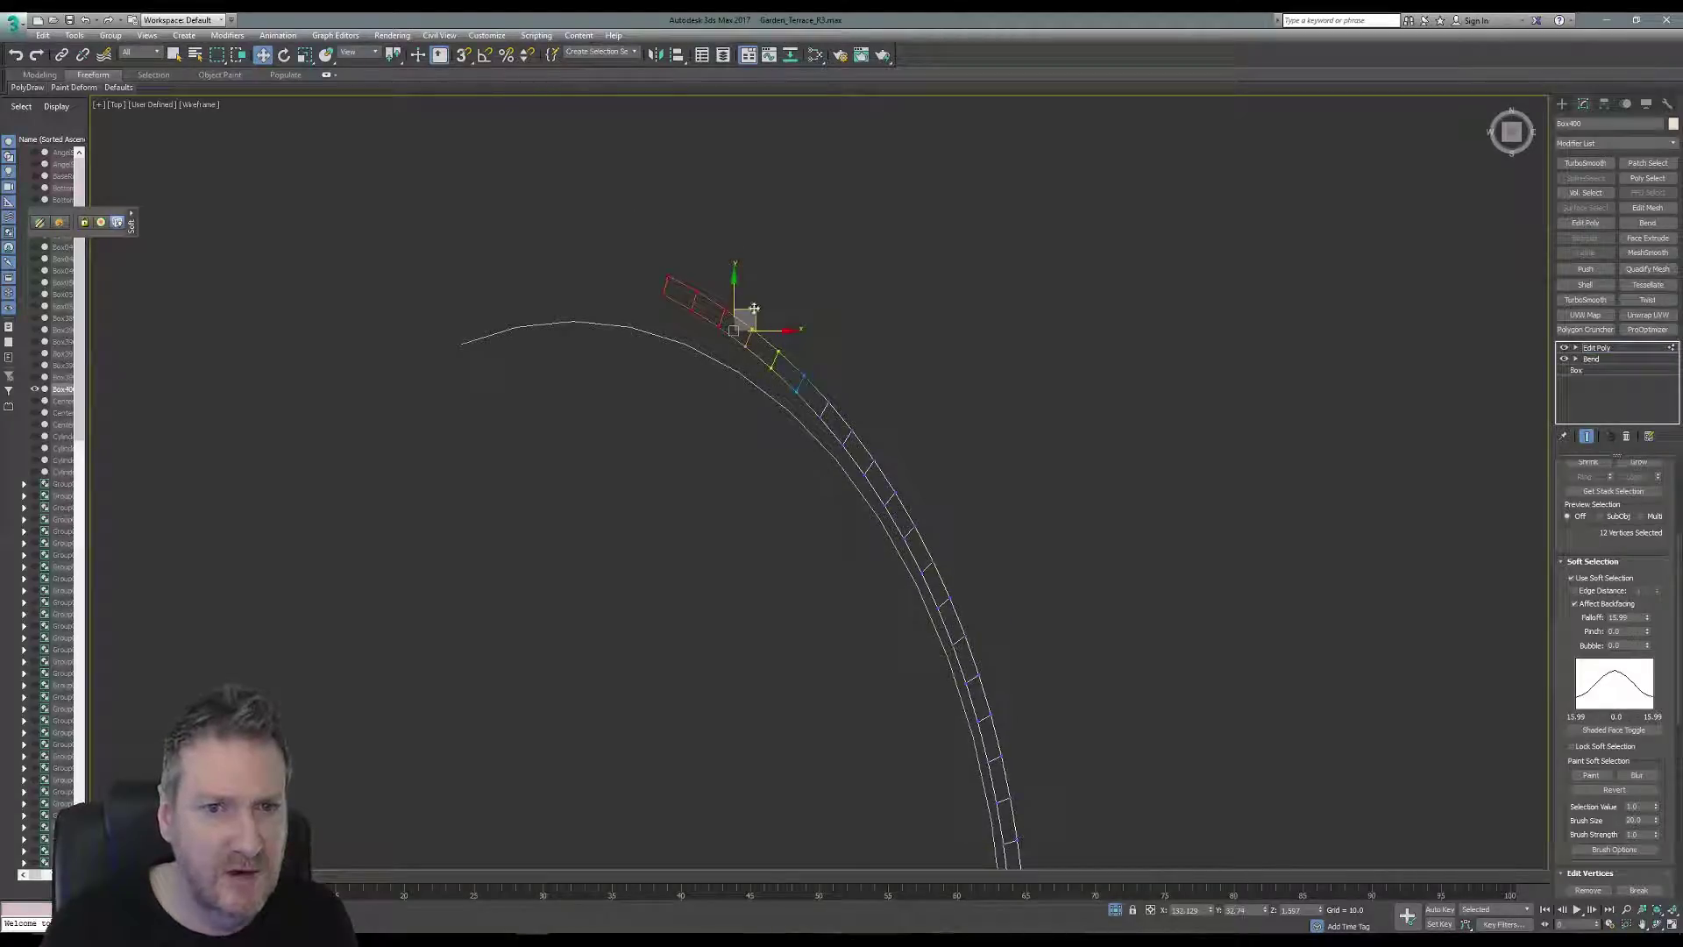
mouse_move(740, 310)
mouse_down()
mouse_move(689, 343)
mouse_move(731, 316)
mouse_up()
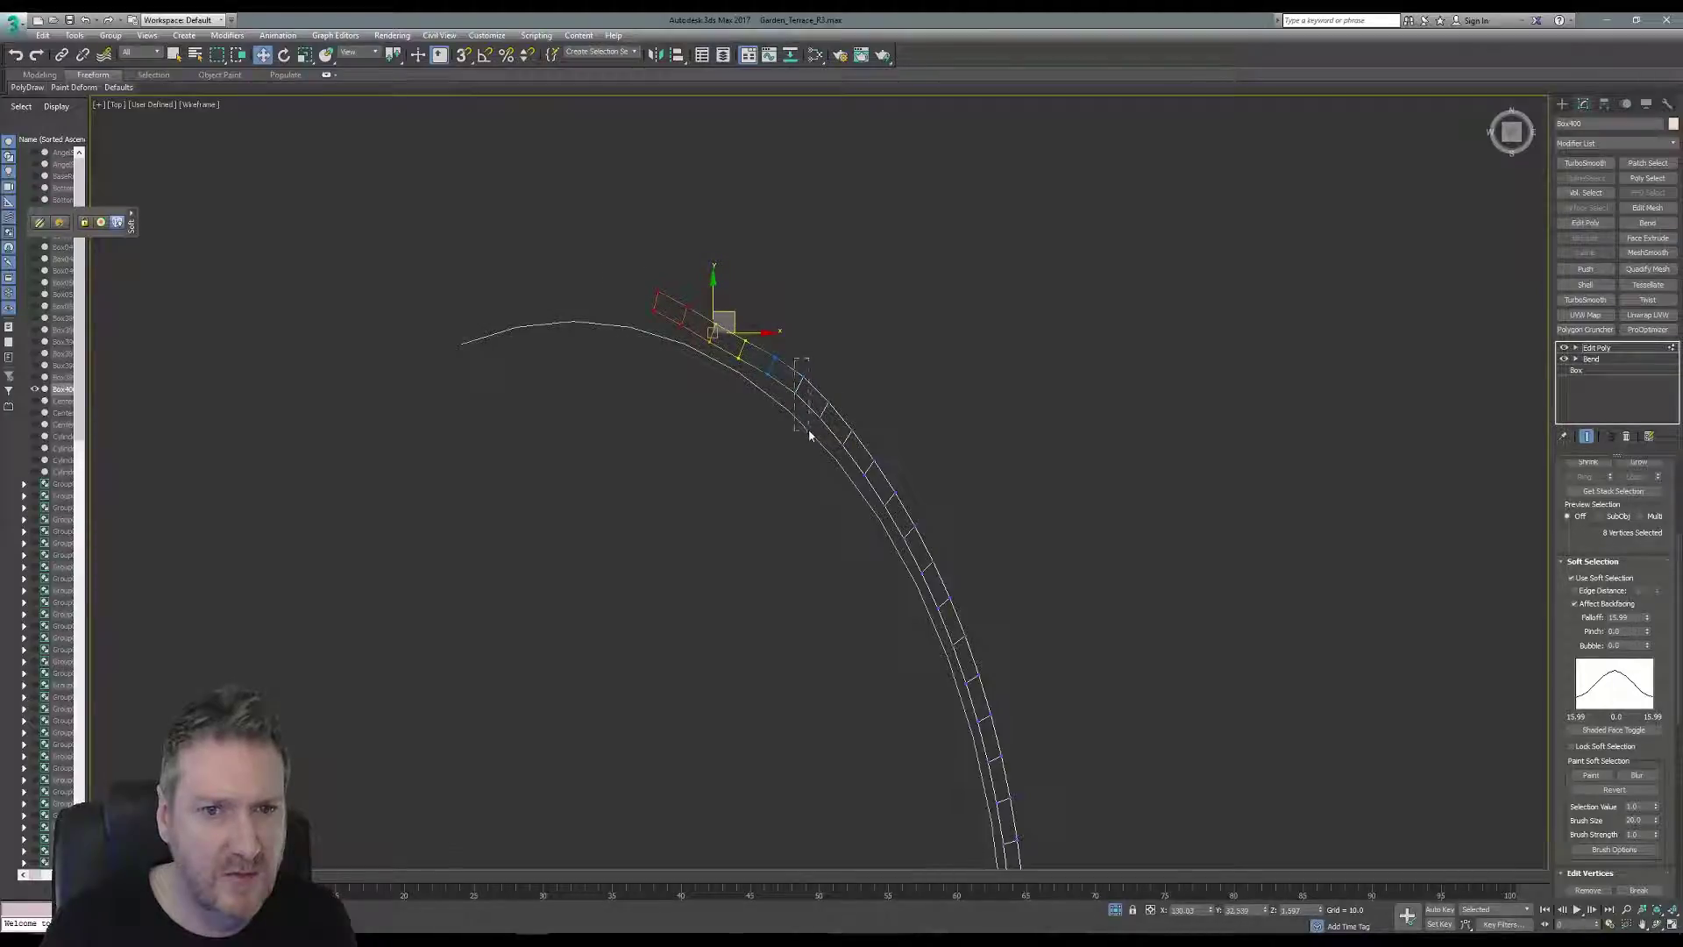
Nudge two soft-selected groups of four and eight vertices farther down the runner's upper curve towards the wall.
drag(810, 435, 810, 435)
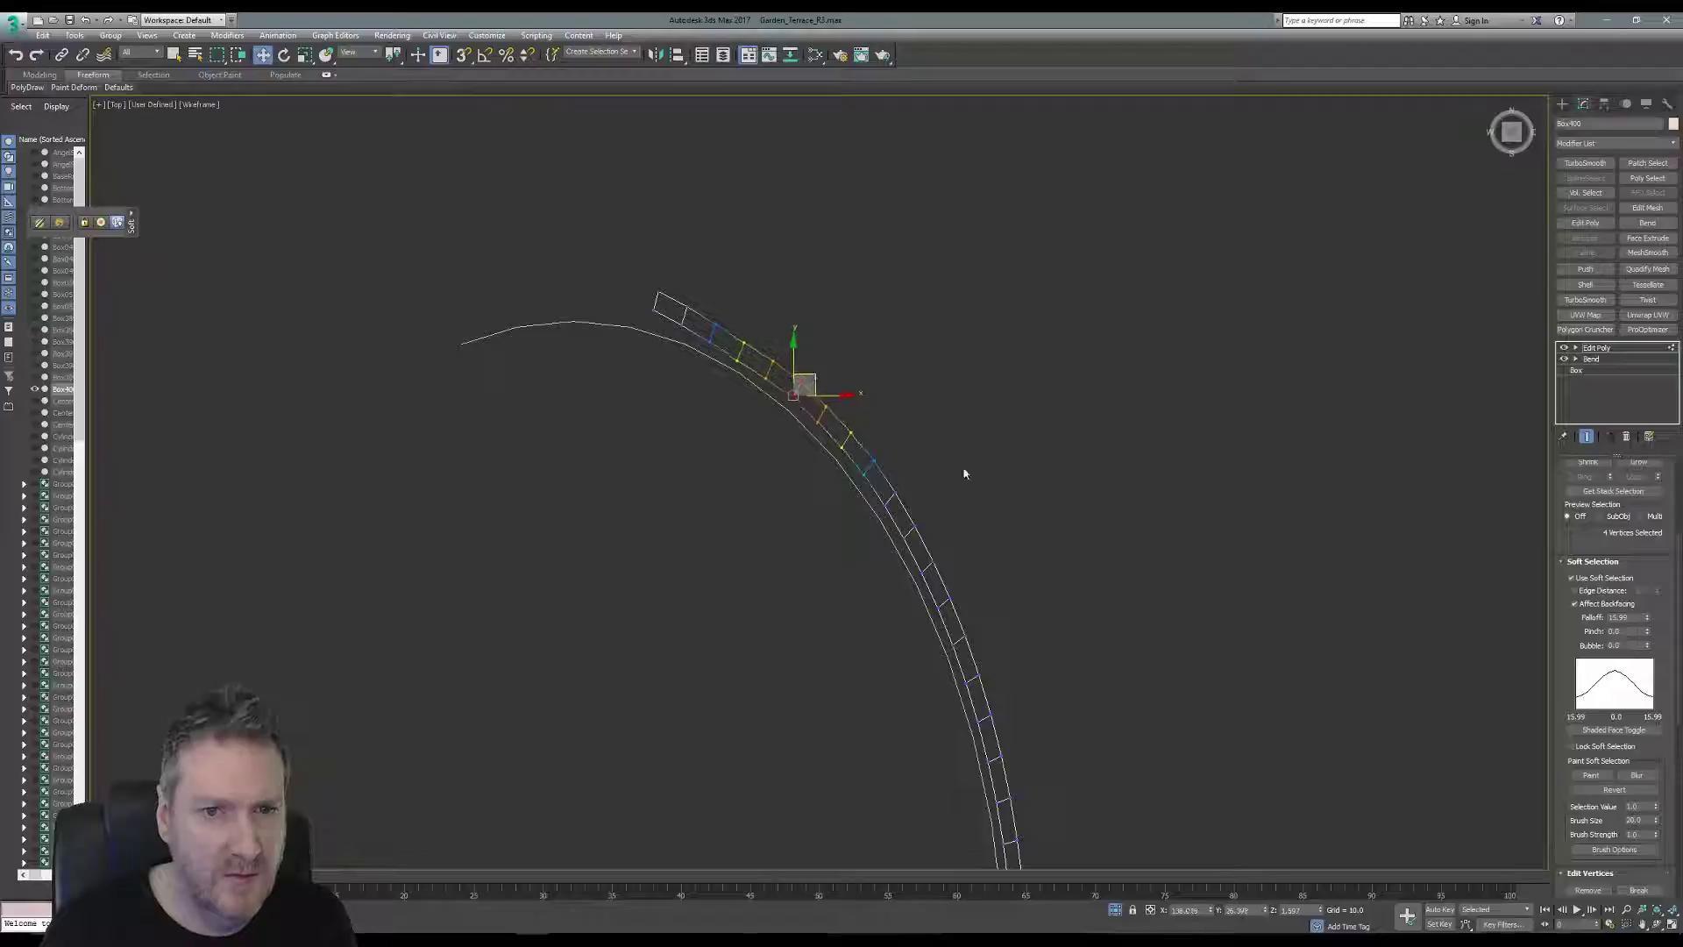
middle_drag(944, 449, 811, 346)
scroll(807, 341, up, 3)
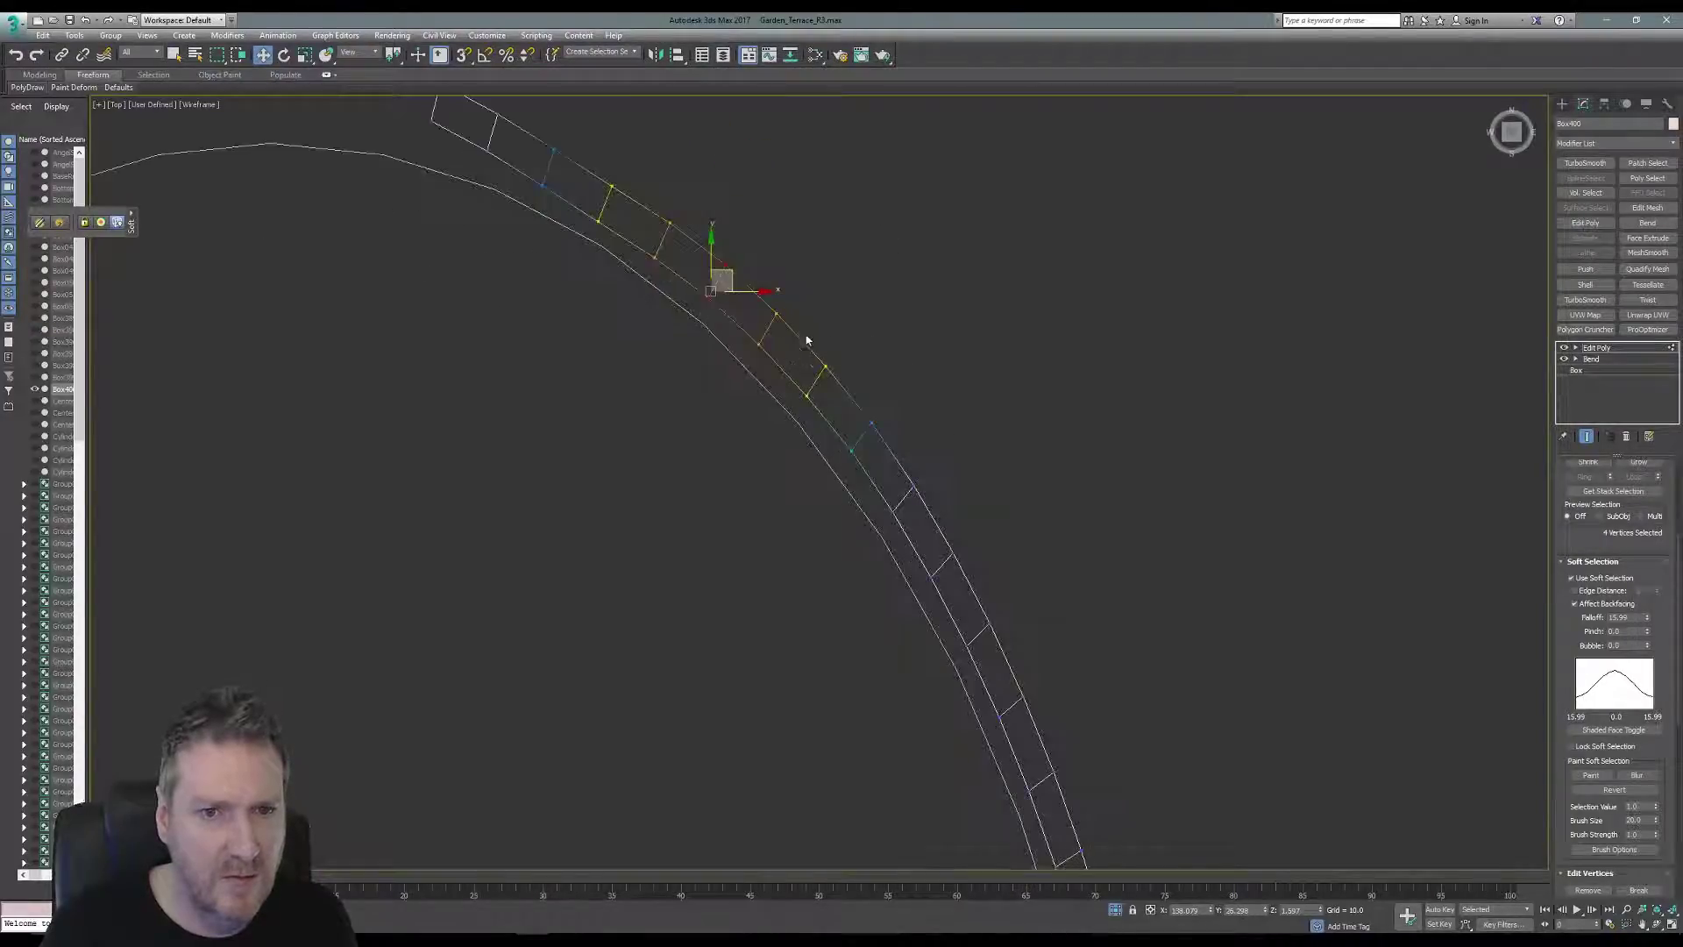
drag(843, 450, 721, 278)
middle_drag(947, 429, 918, 264)
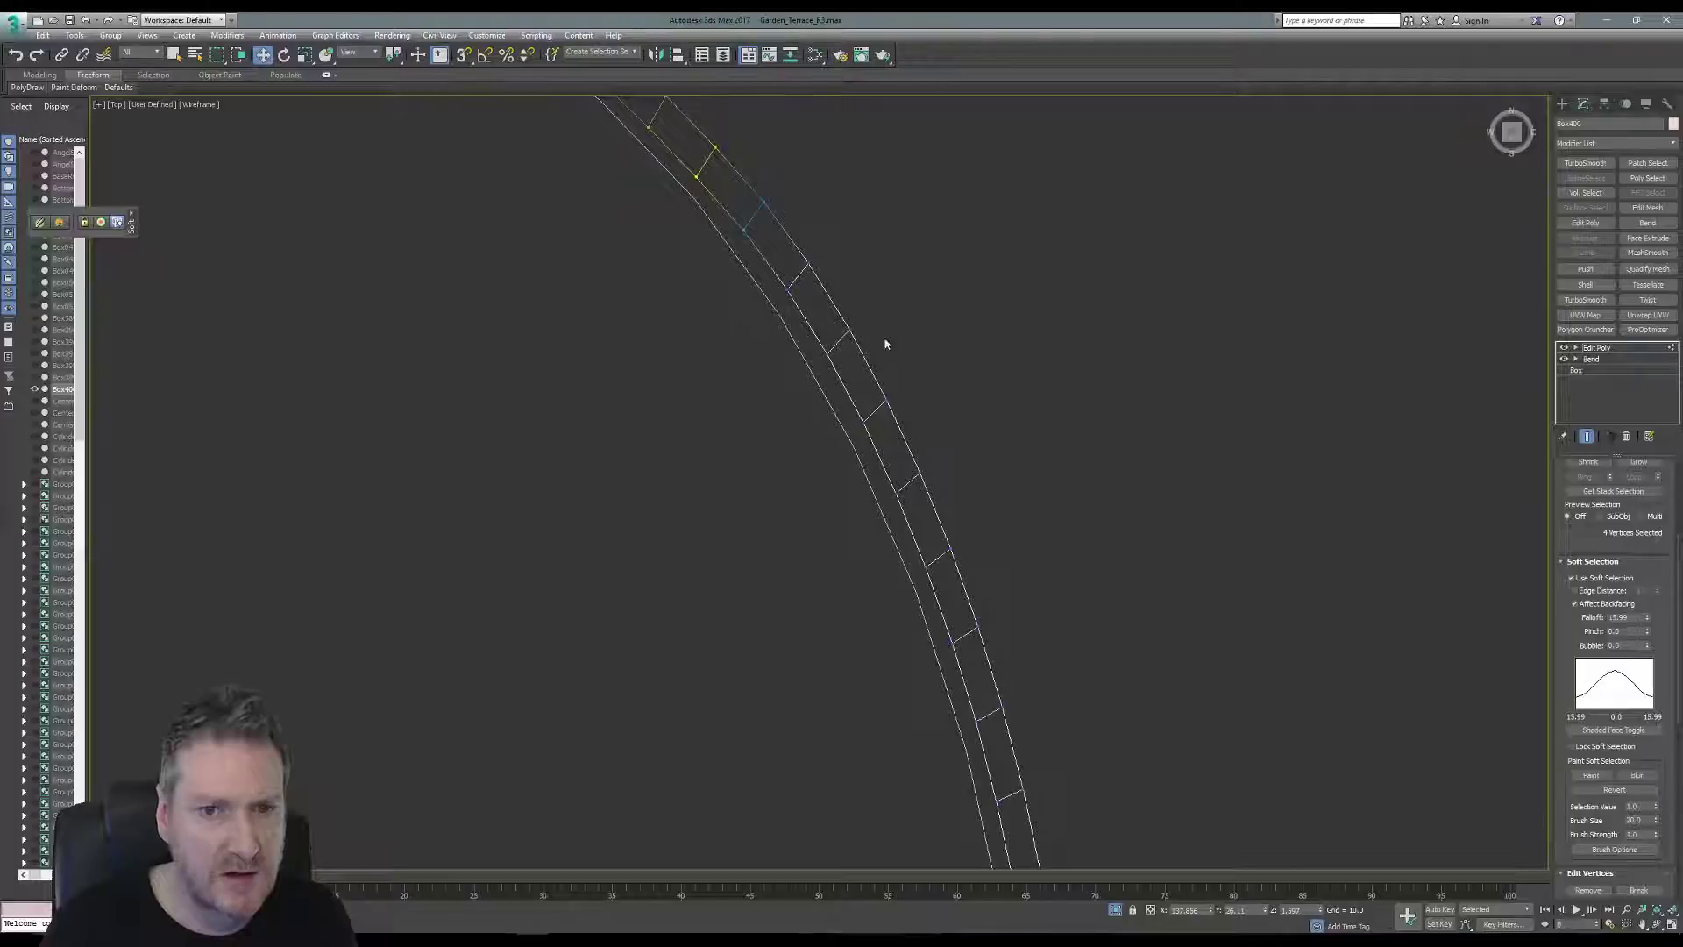
drag(833, 334, 899, 404)
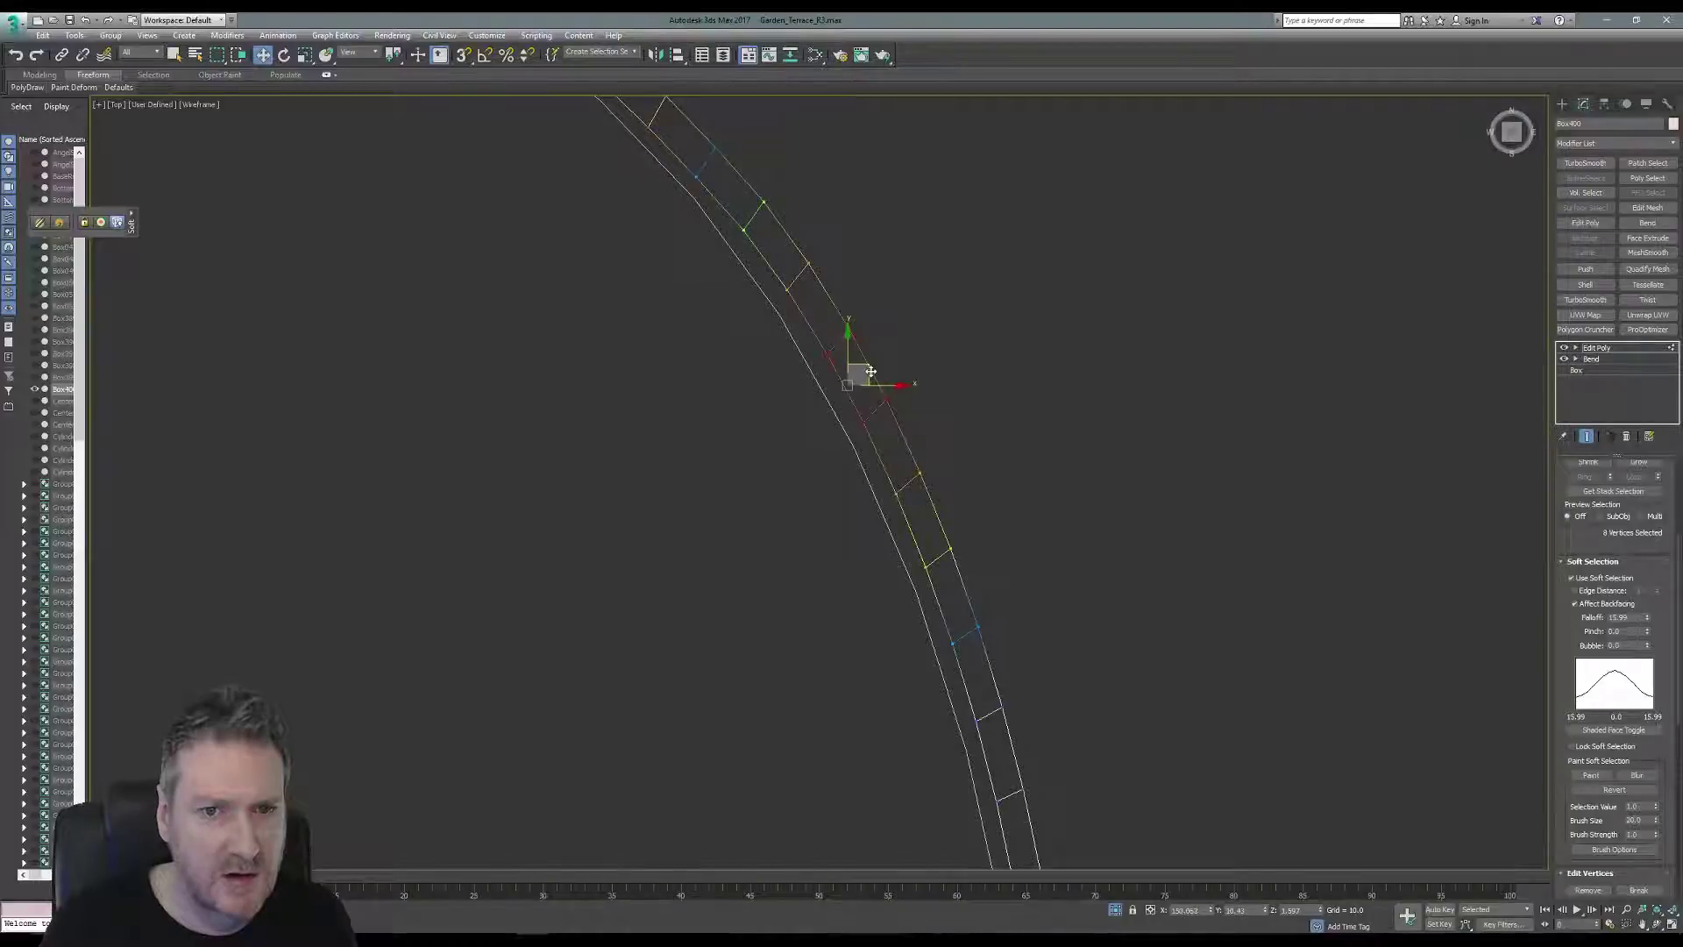
scroll(969, 259, down, 5)
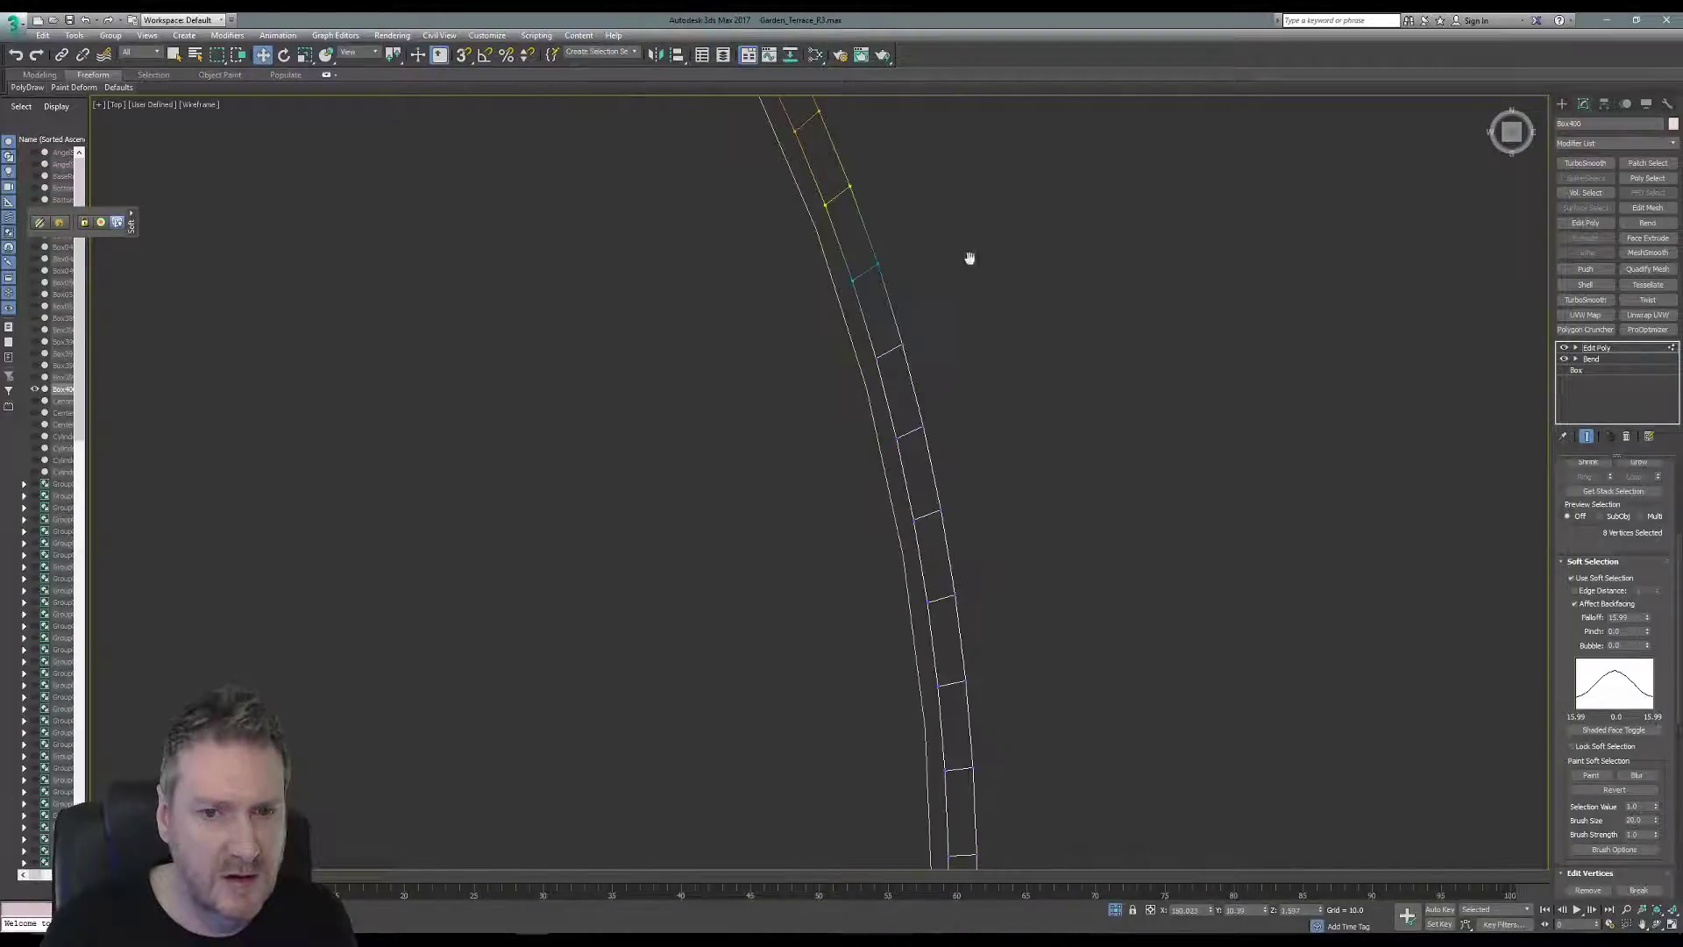
Select the four vertices at the runner's lower end, turn off soft selection, and move them in towards the wall's outline.
middle_drag(1056, 605, 1095, 303)
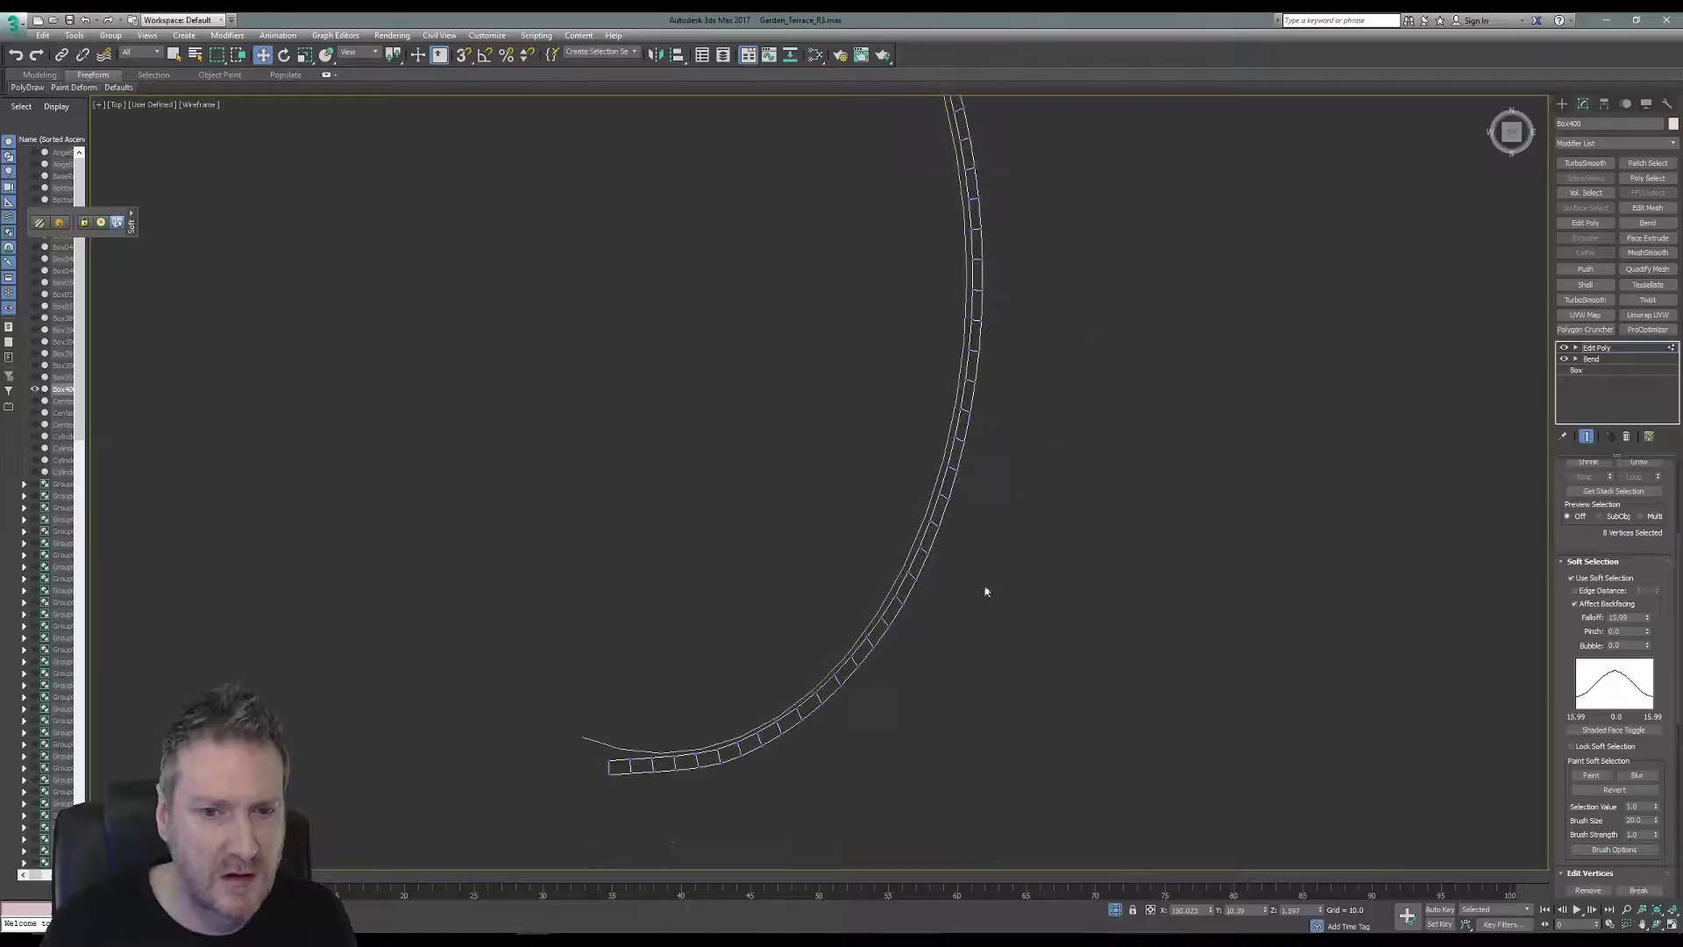
middle_drag(987, 592, 1119, 466)
scroll(771, 605, up, 4)
drag(725, 556, 799, 674)
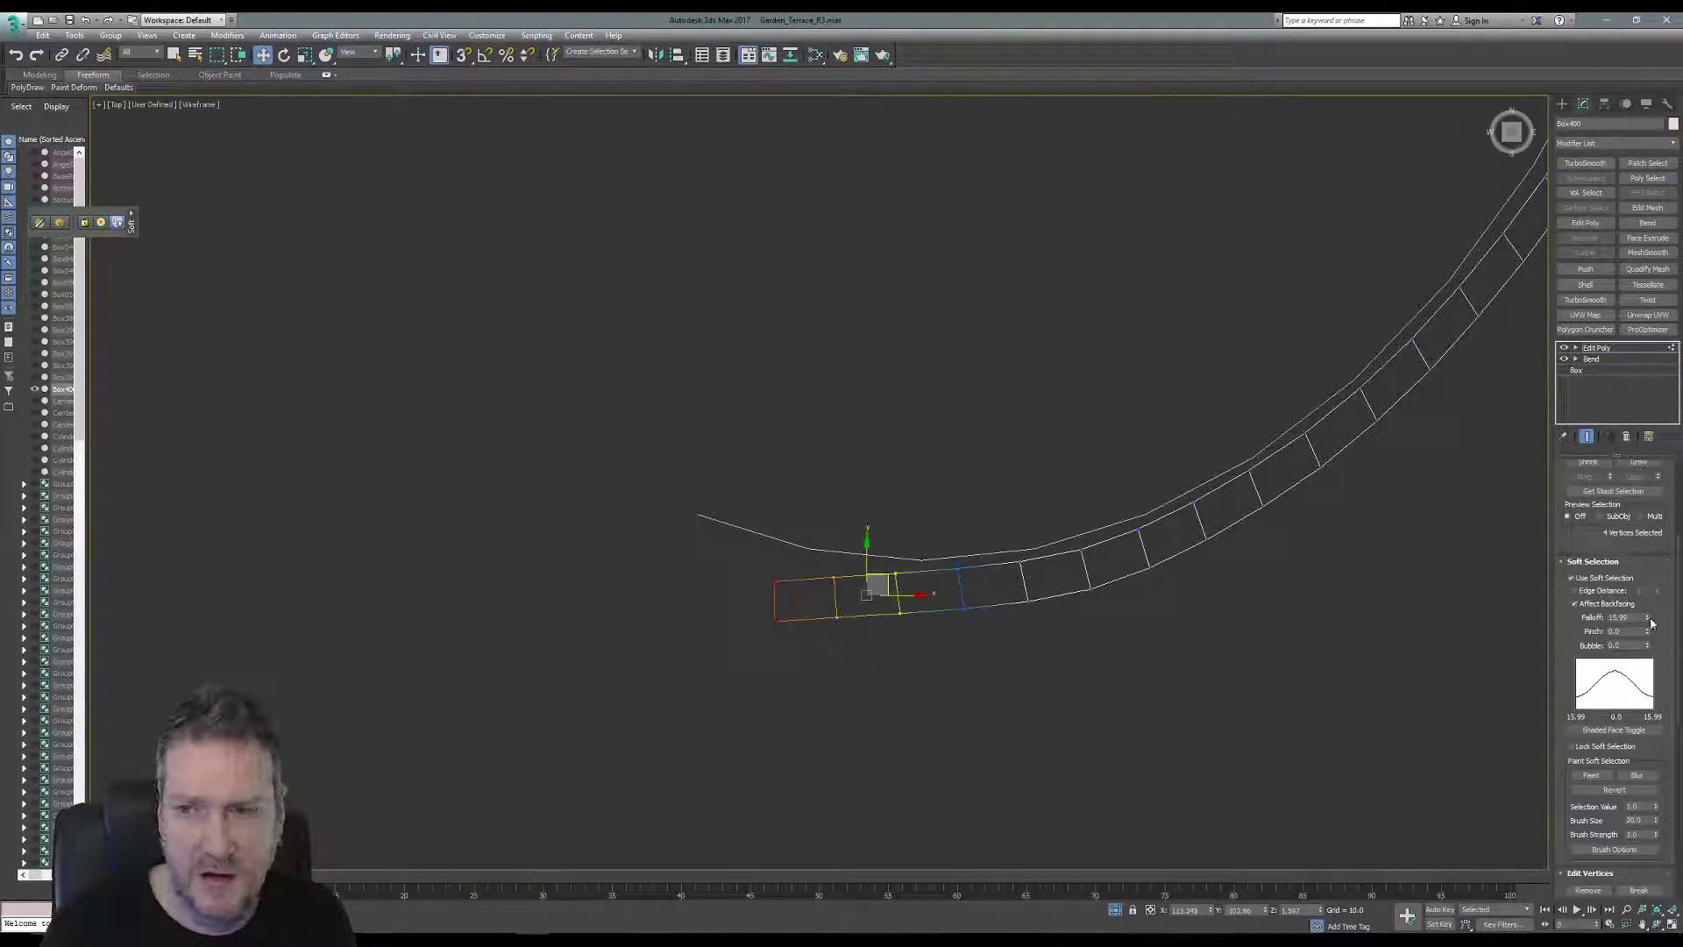
drag(1651, 620, 1649, 634)
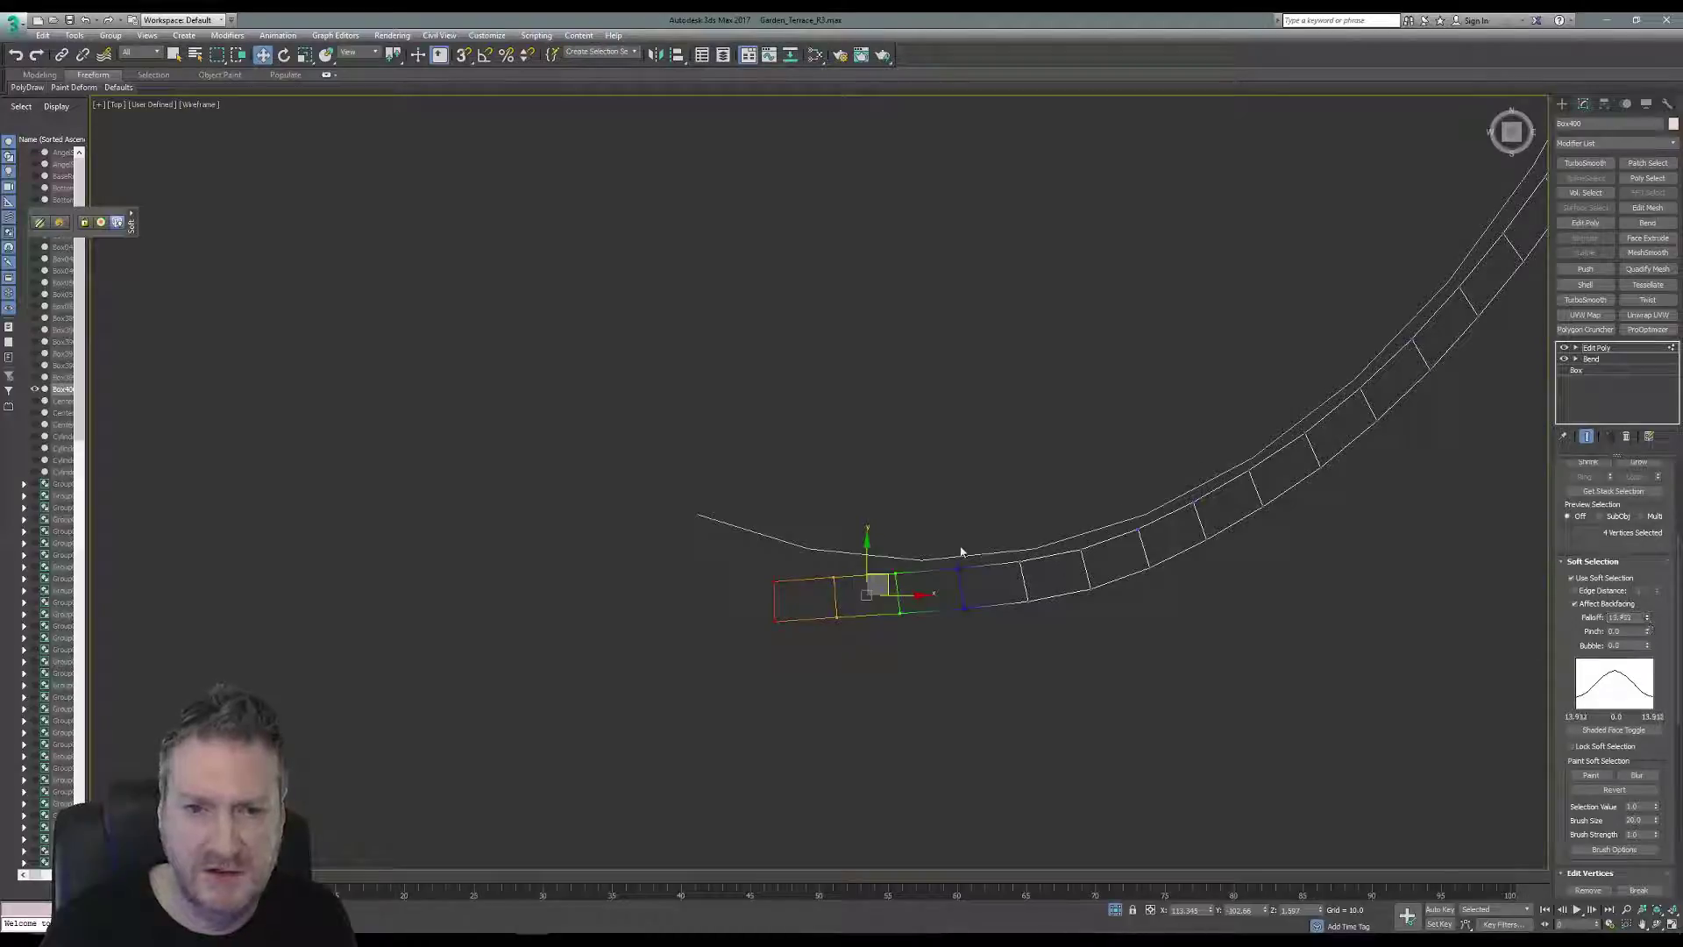
click(1573, 579)
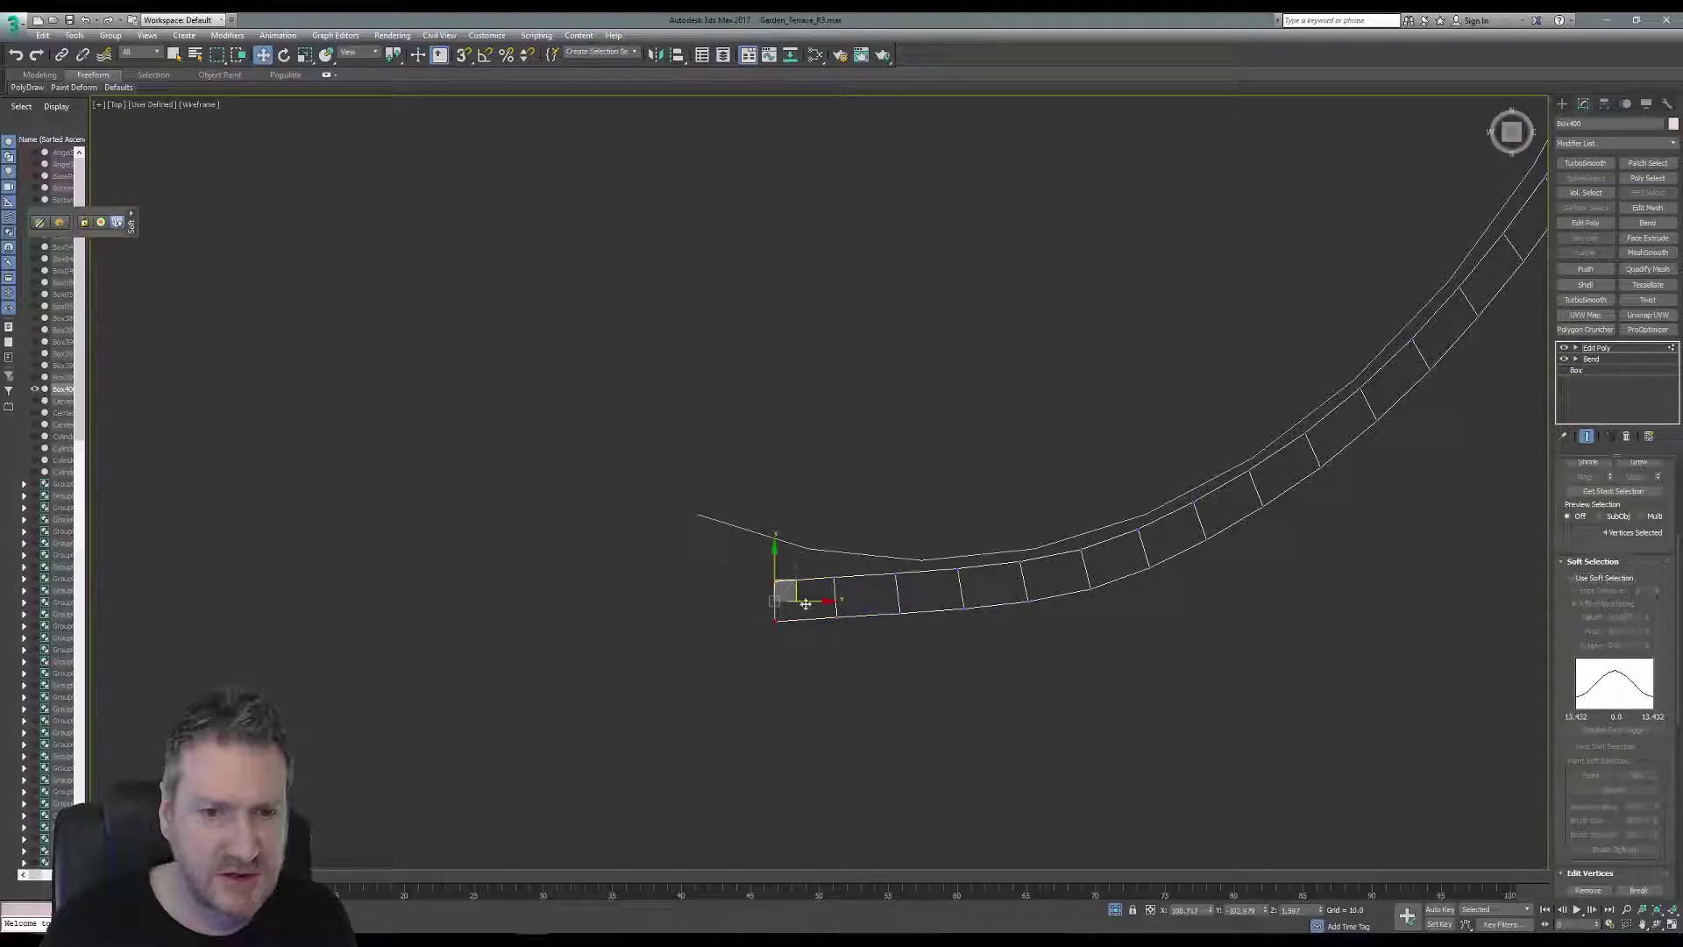
drag(791, 580, 796, 550)
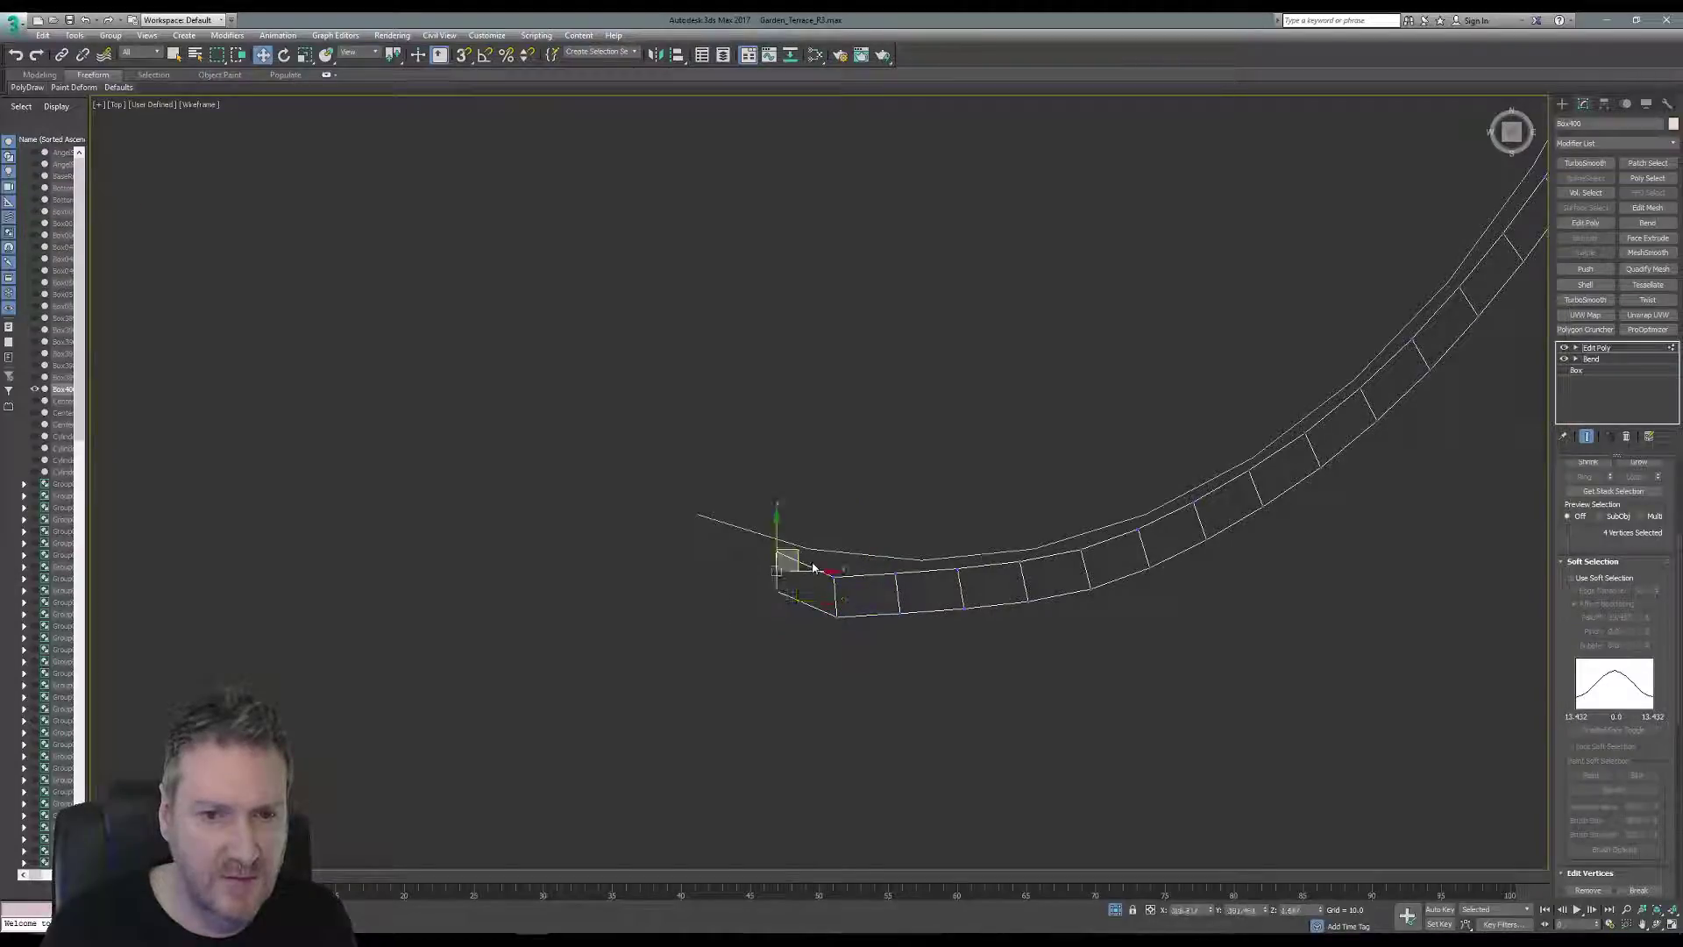
click(688, 473)
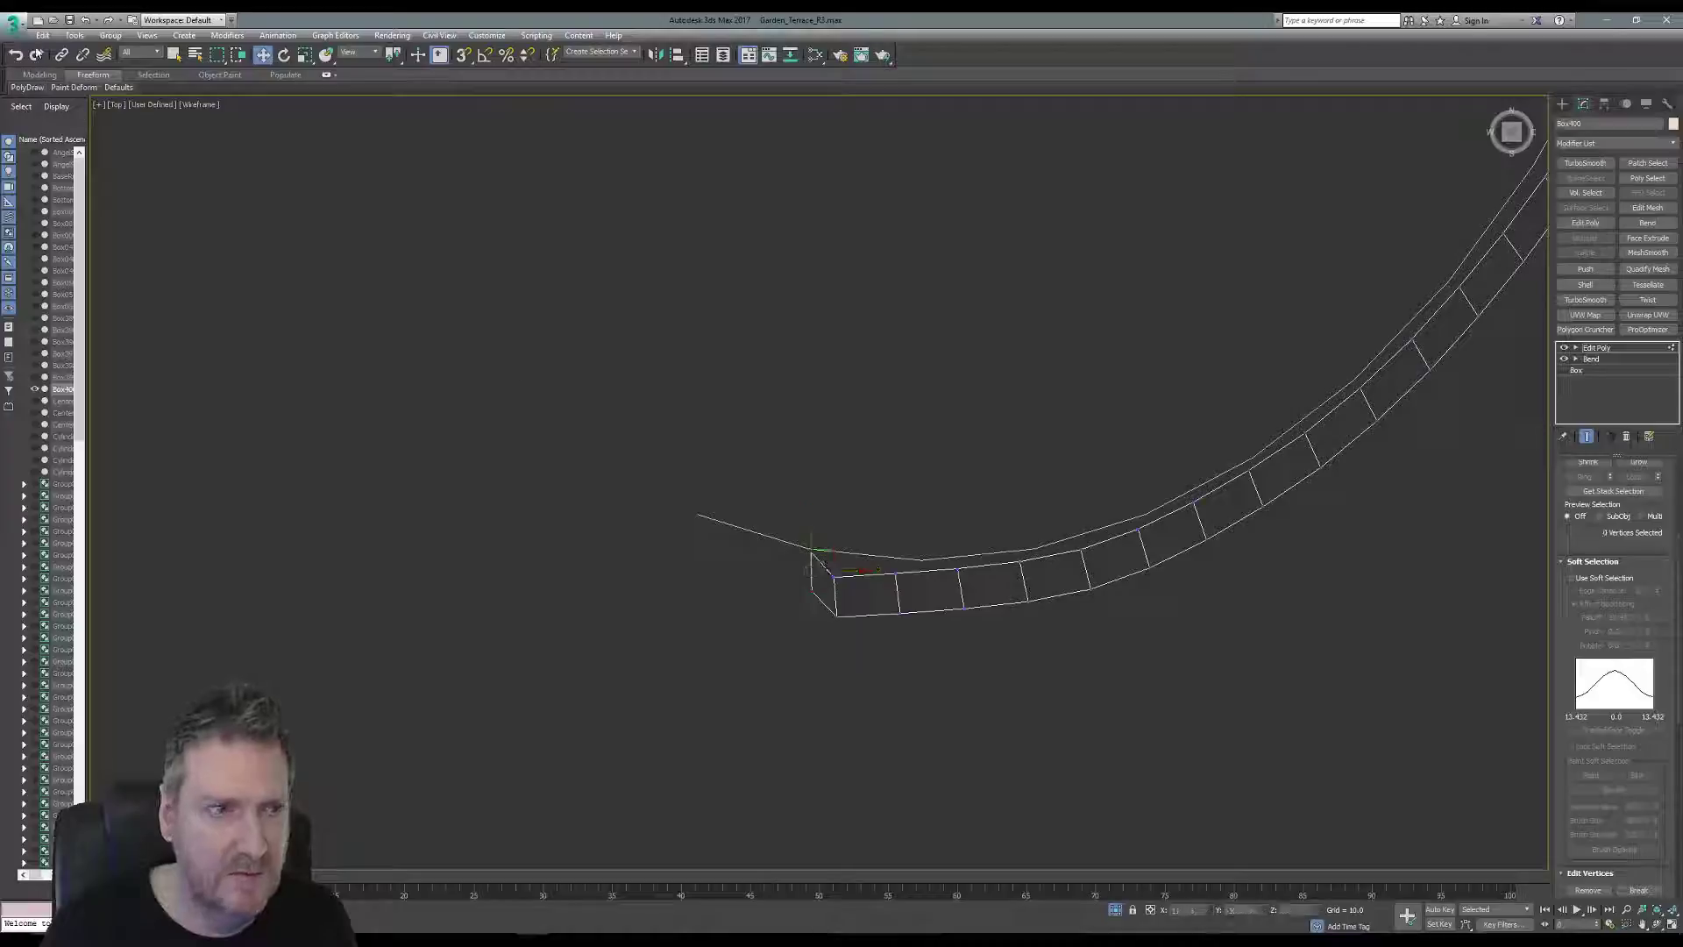
click(18, 59)
click(18, 60)
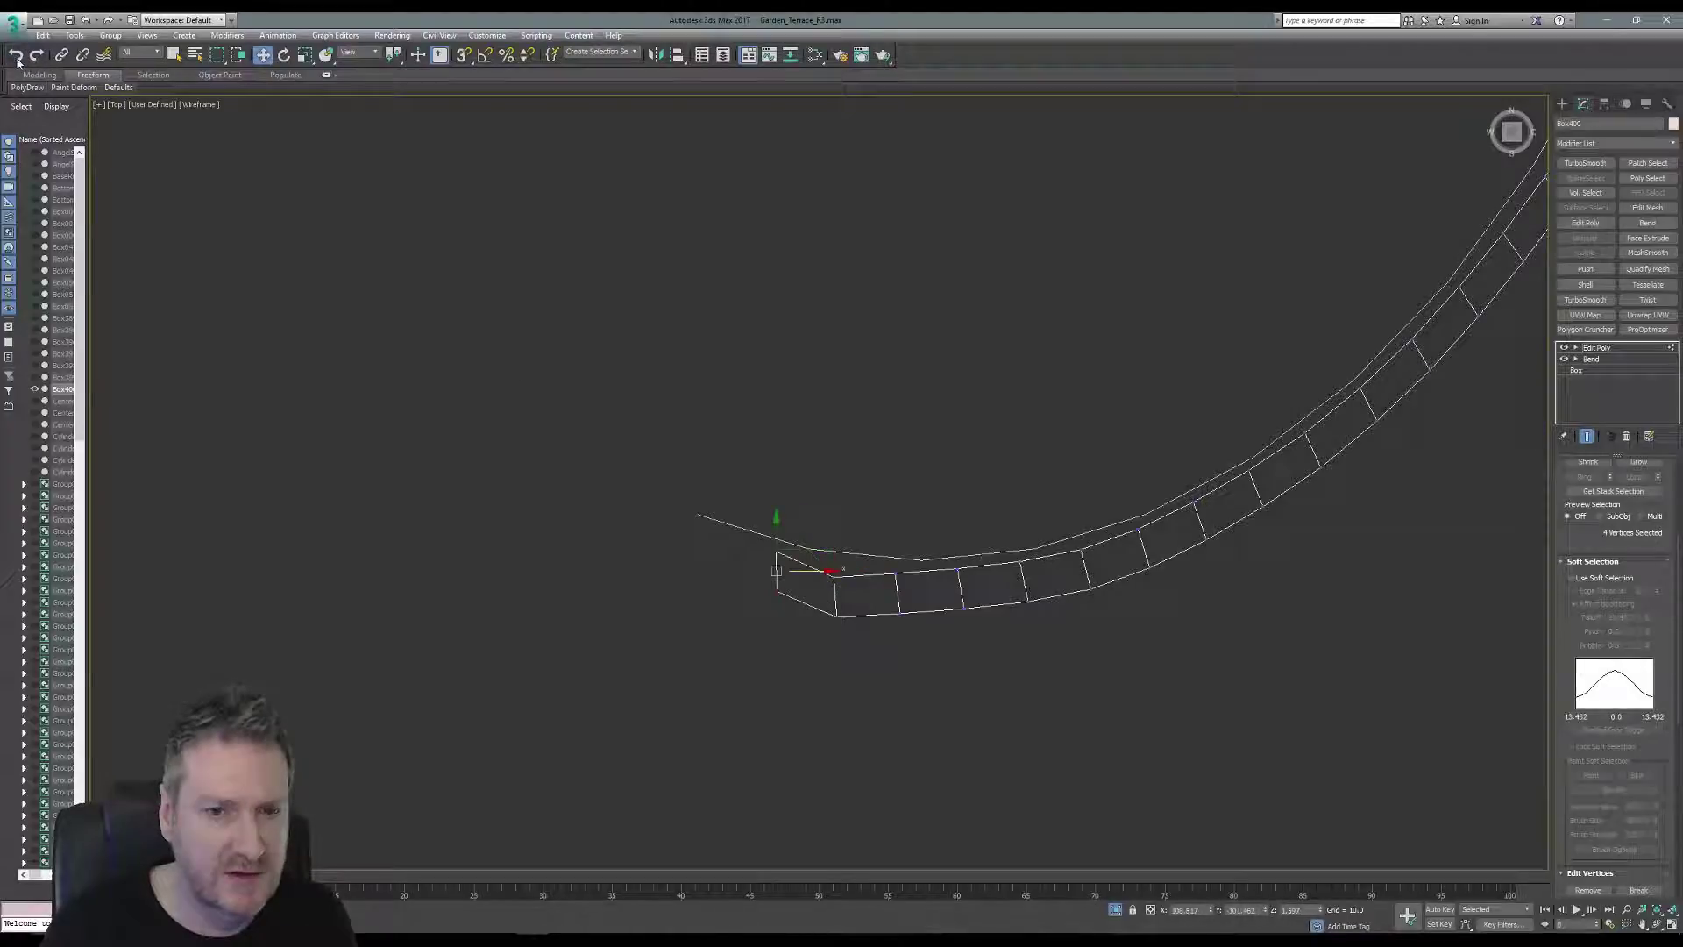
Move the second row of vertices at the runner's lower end towards the wall and select the third row.
click(798, 474)
drag(853, 655, 852, 654)
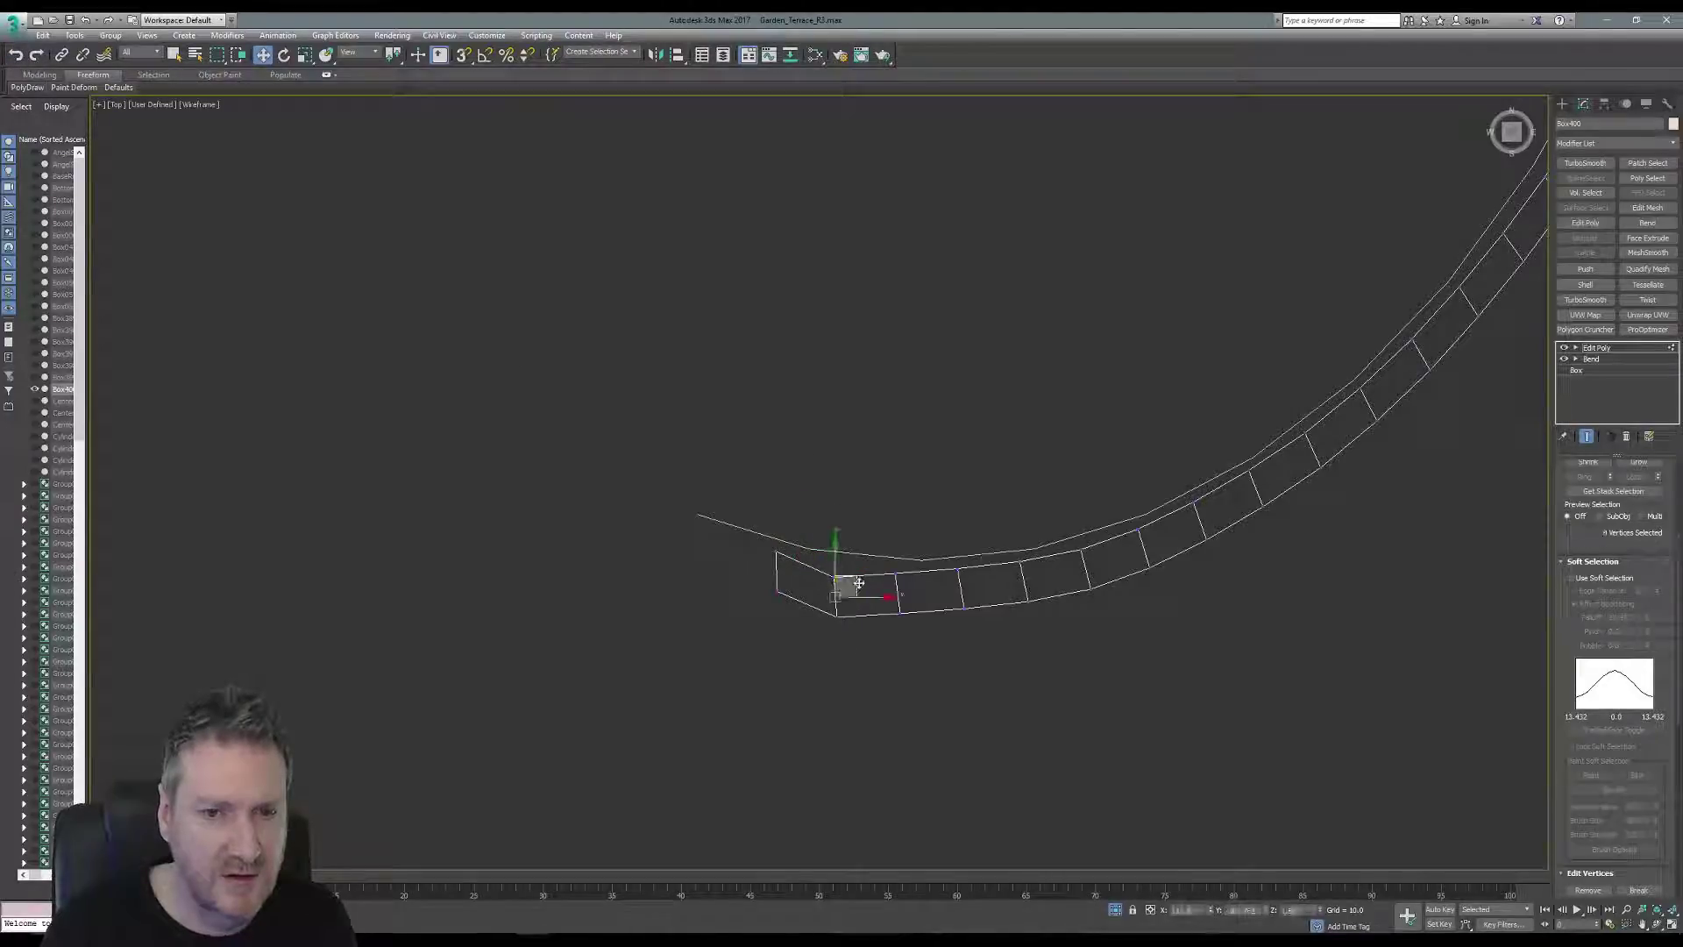
drag(859, 583, 857, 570)
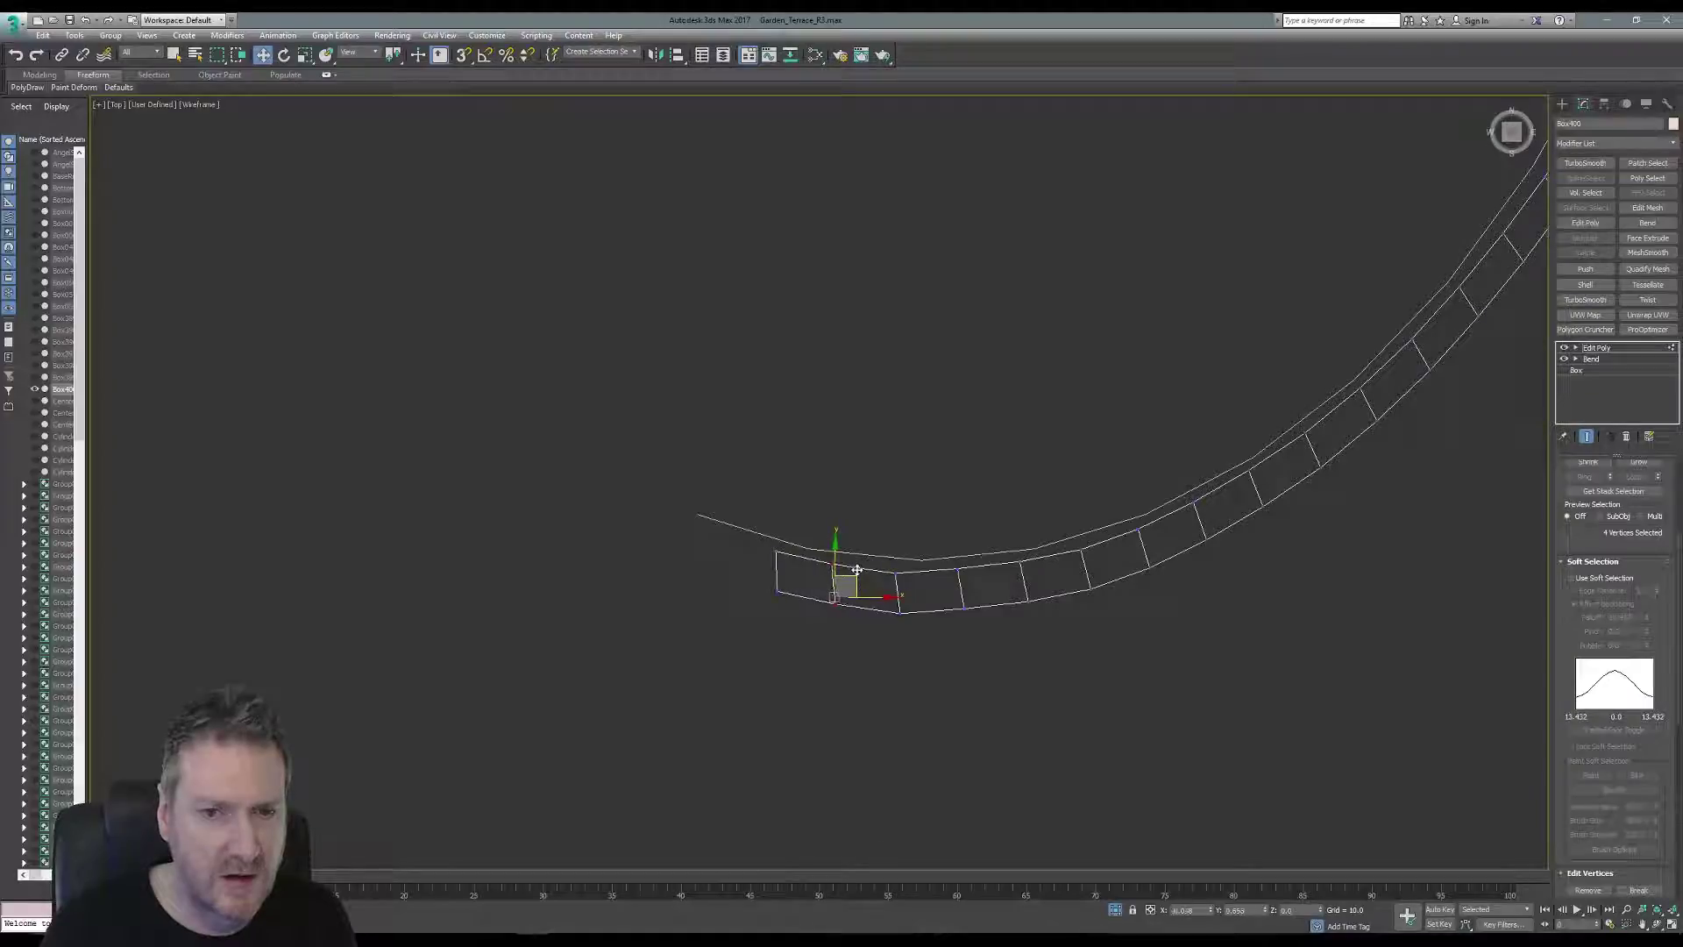
drag(918, 635, 884, 554)
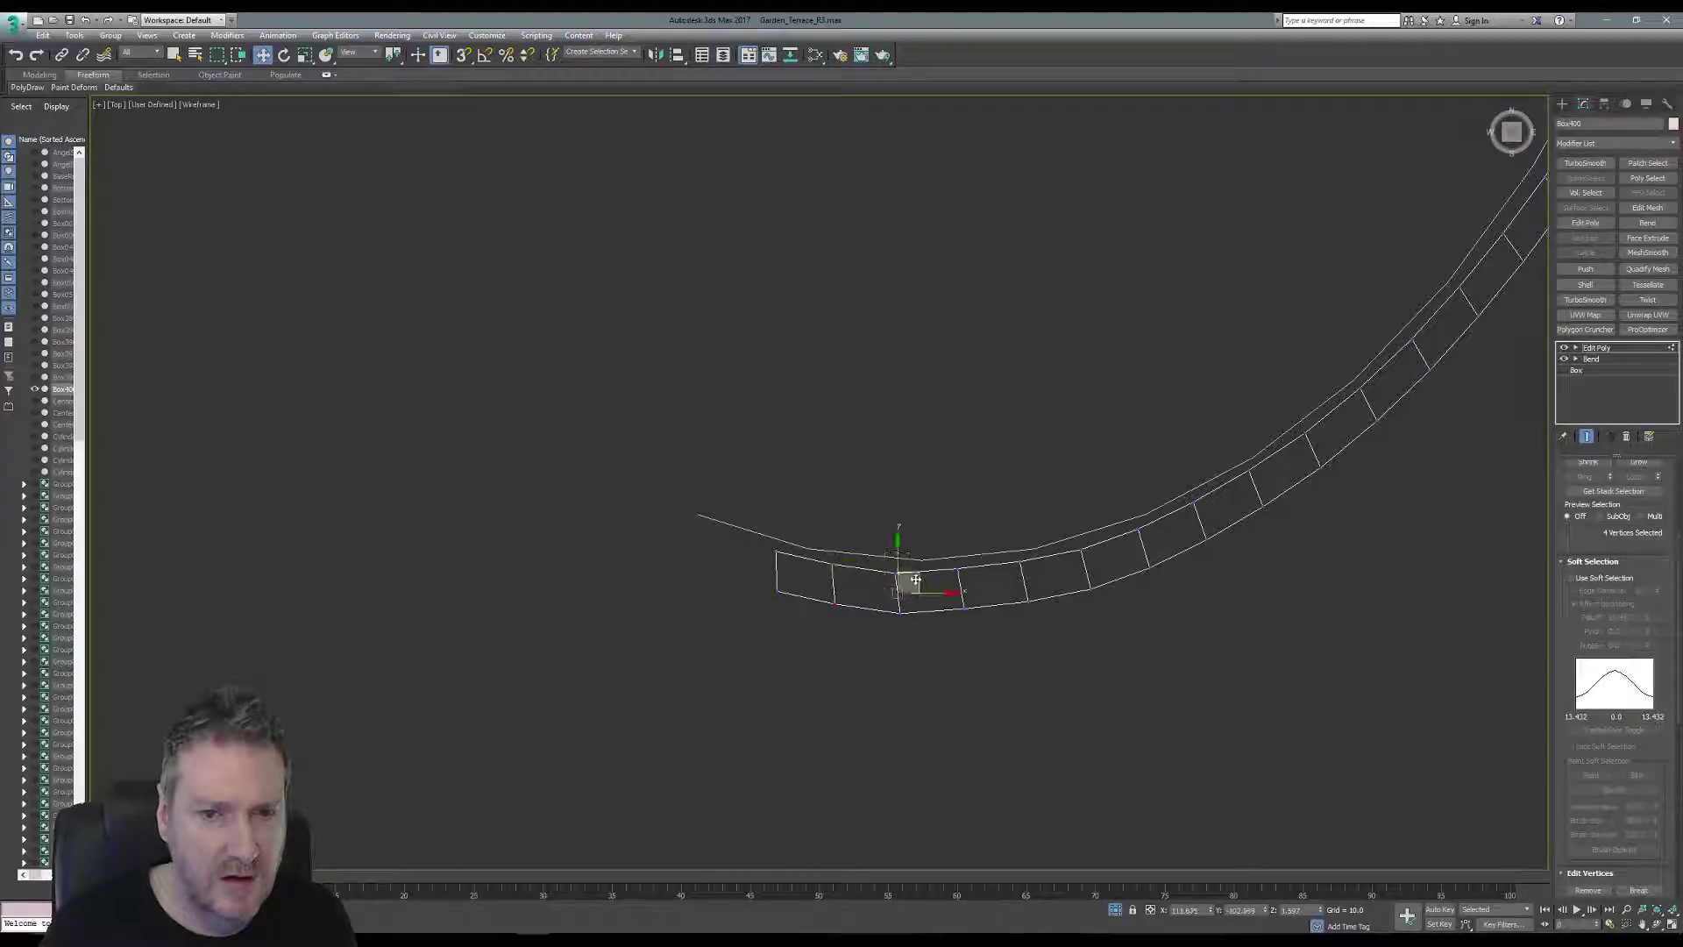
Move the first three rows of vertices at the runner's upper end row by row towards the wall's outline.
scroll(969, 406, up, 3)
scroll(752, 671, up, 3)
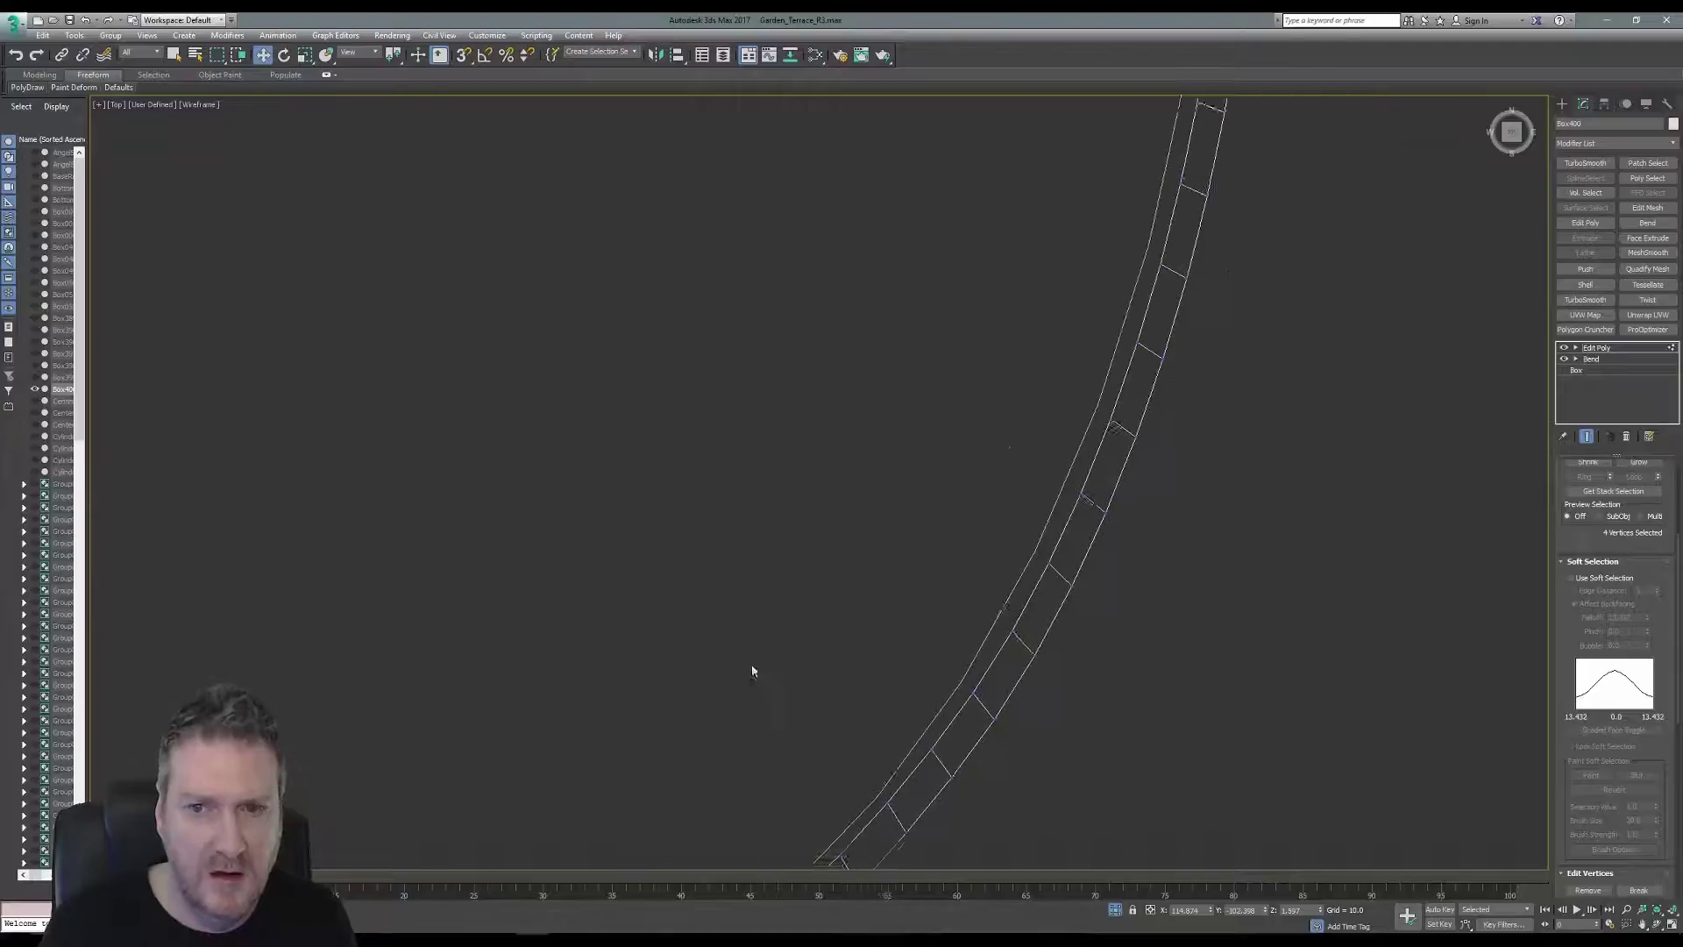
scroll(753, 672, down, 3)
middle_drag(766, 589, 914, 592)
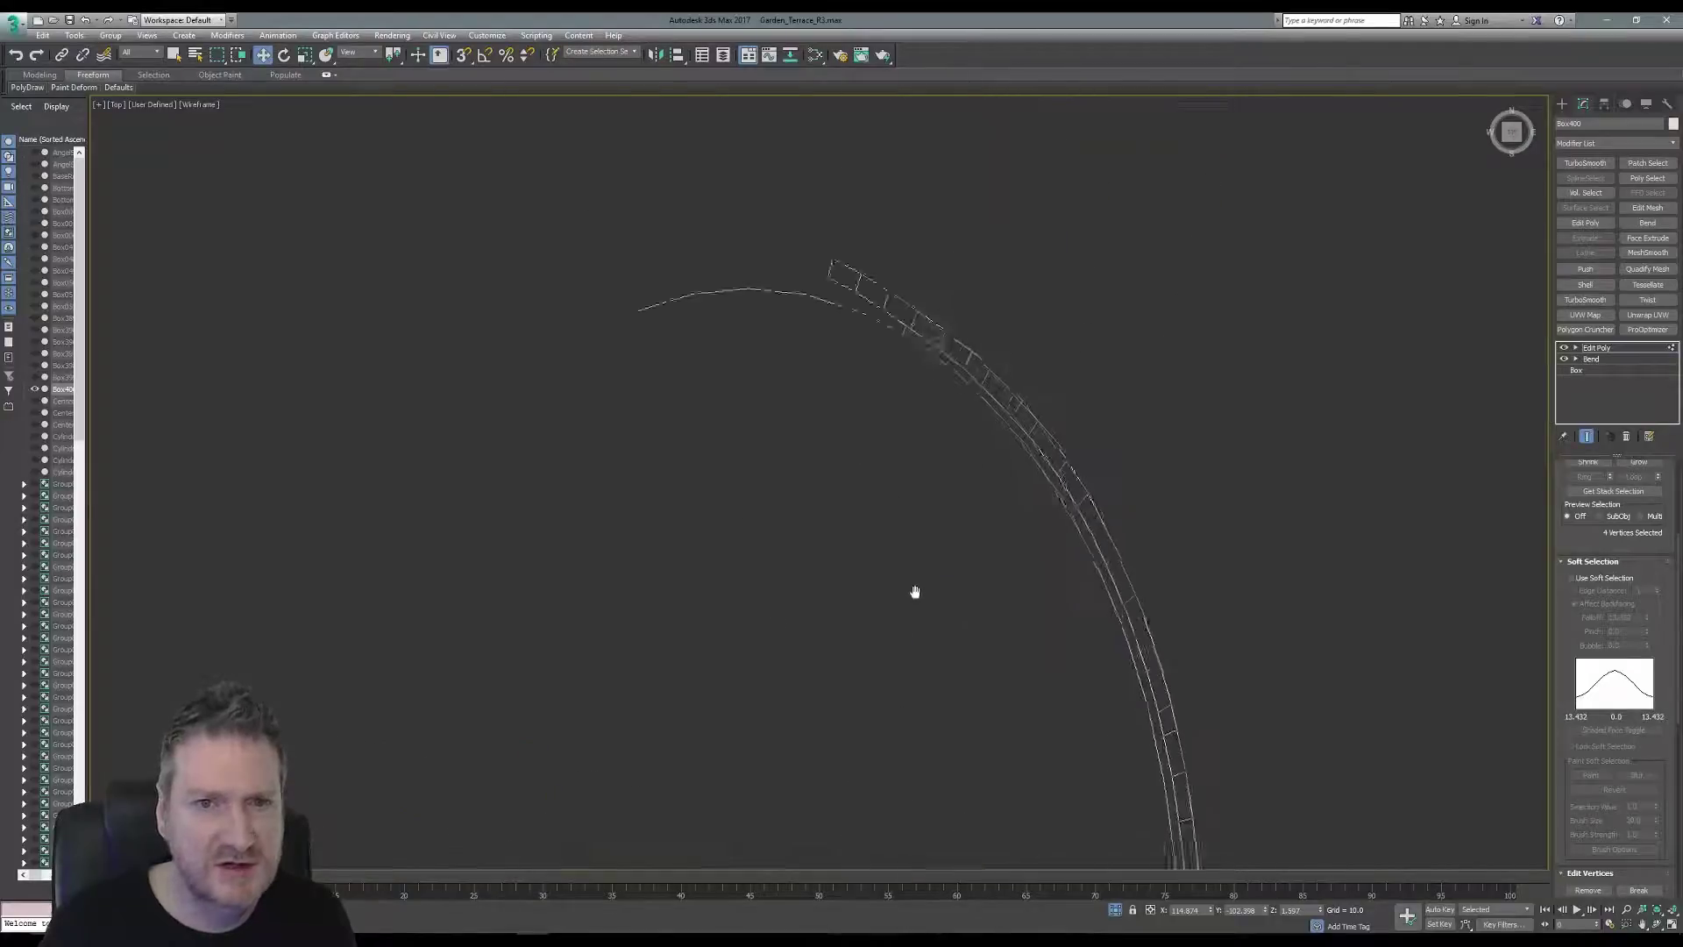
scroll(842, 288, up, 2)
drag(774, 251, 808, 388)
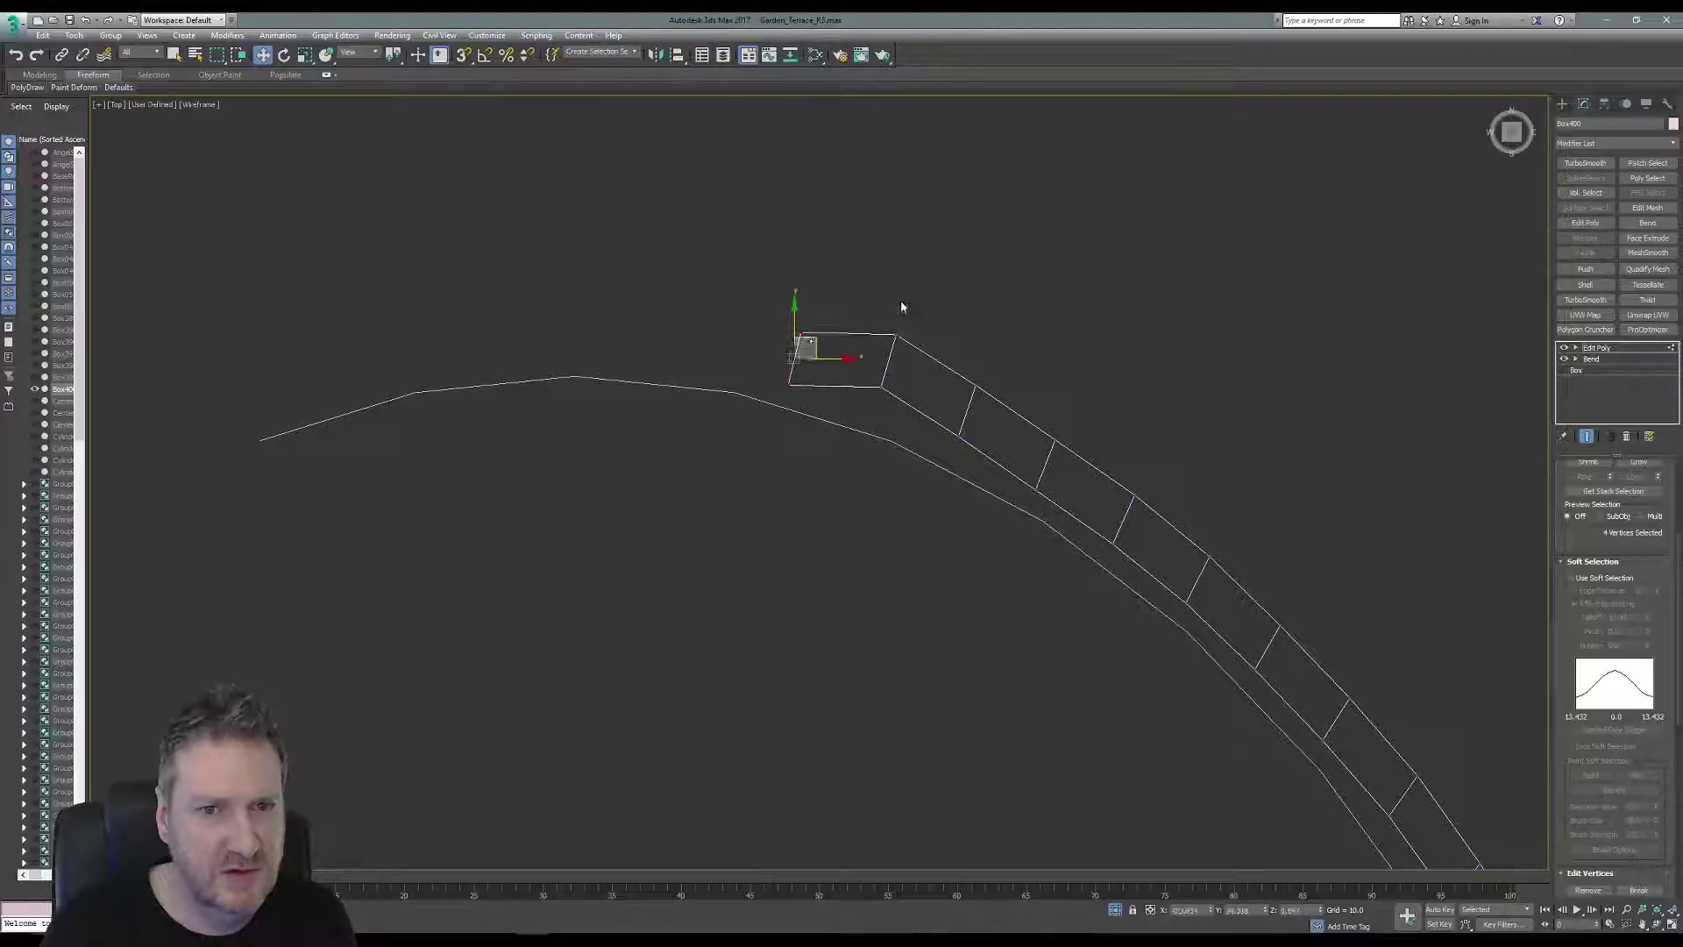
drag(860, 297, 918, 429)
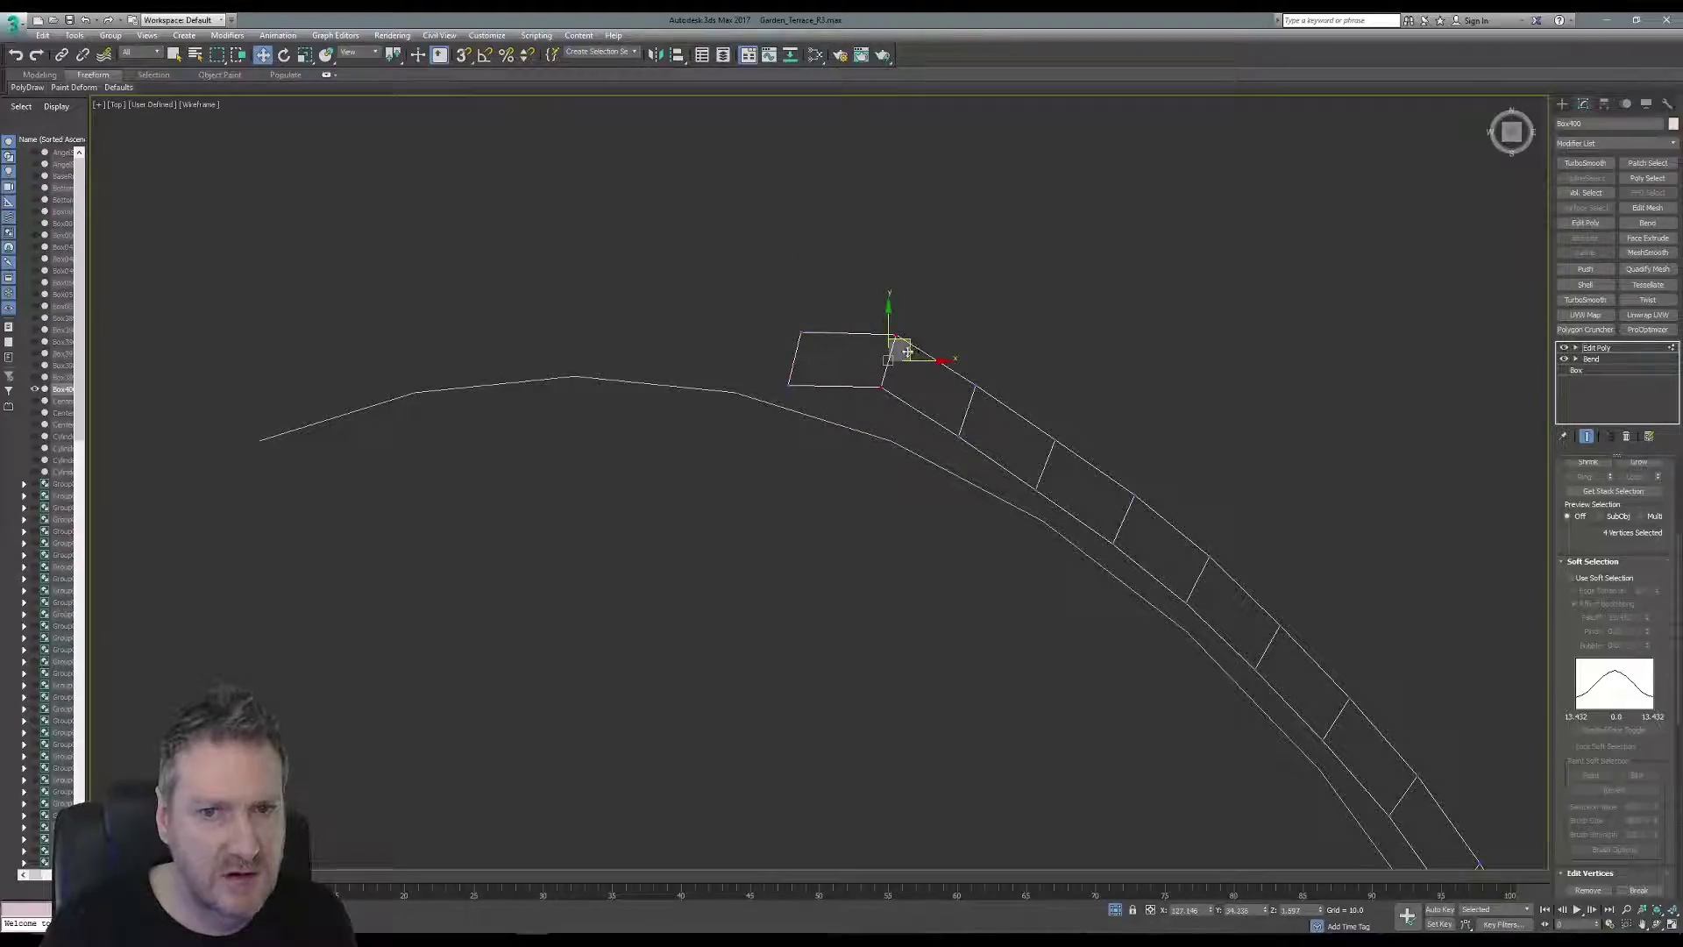
drag(908, 351, 898, 376)
drag(992, 475, 992, 474)
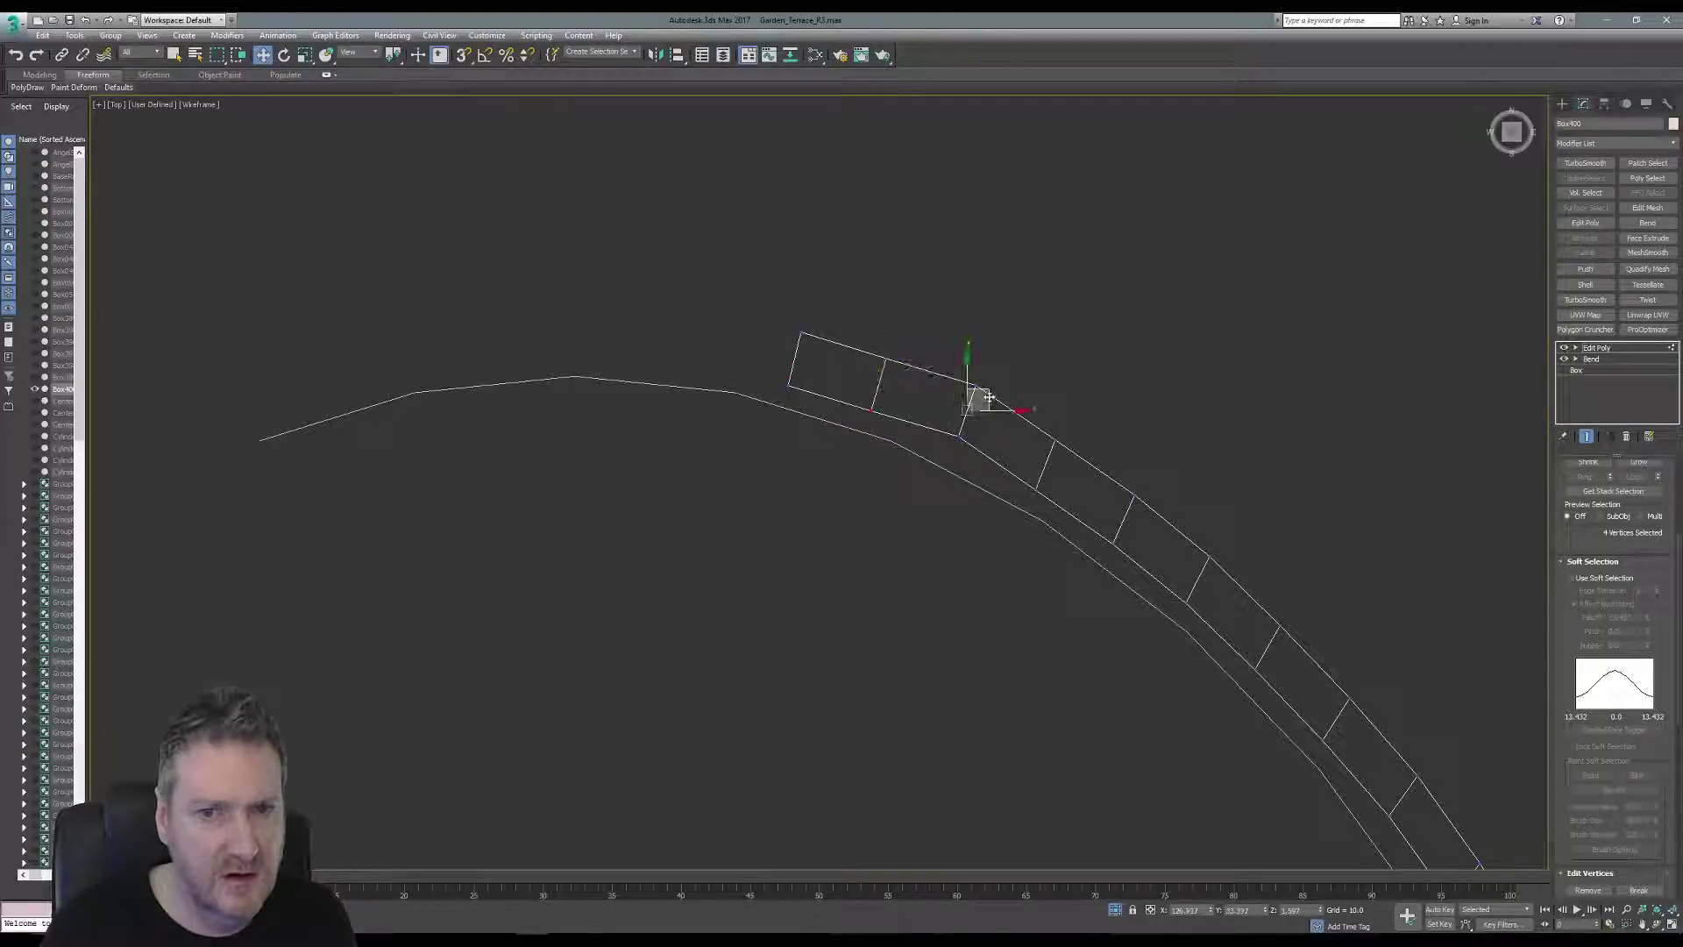
drag(976, 396, 985, 406)
Leave vertex editing and shift the whole runner slightly along X against the wall's curve.
middle_drag(1211, 458, 1078, 236)
scroll(1079, 237, down, 5)
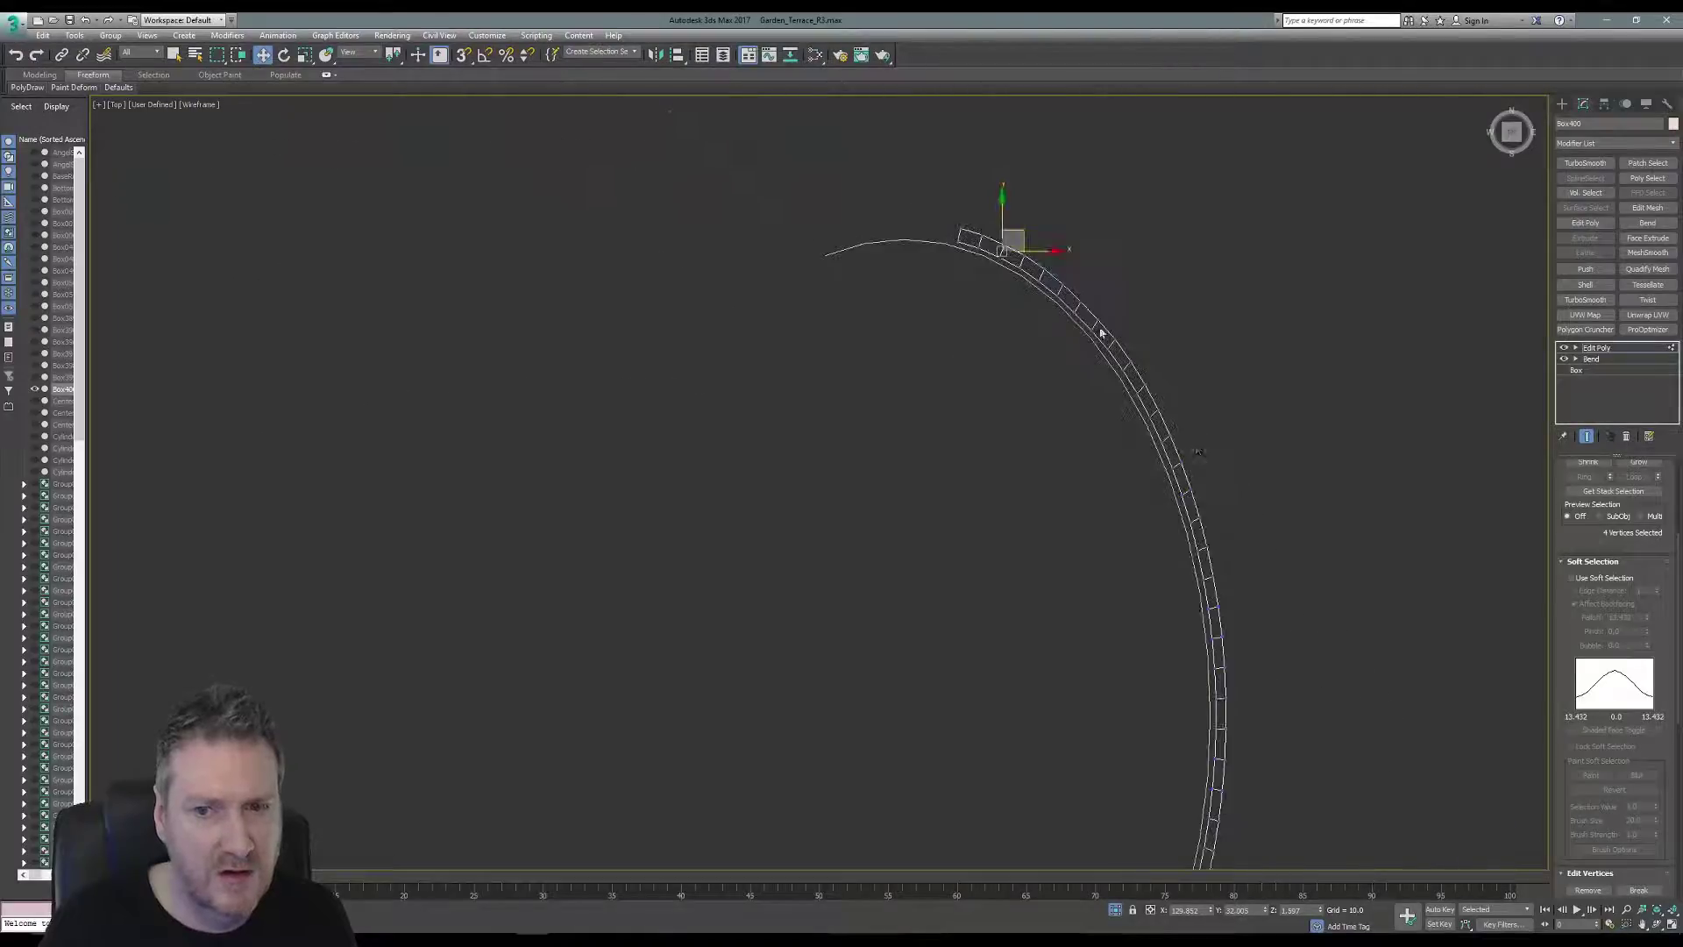
scroll(1214, 462, down, 2)
scroll(1097, 324, up, 1)
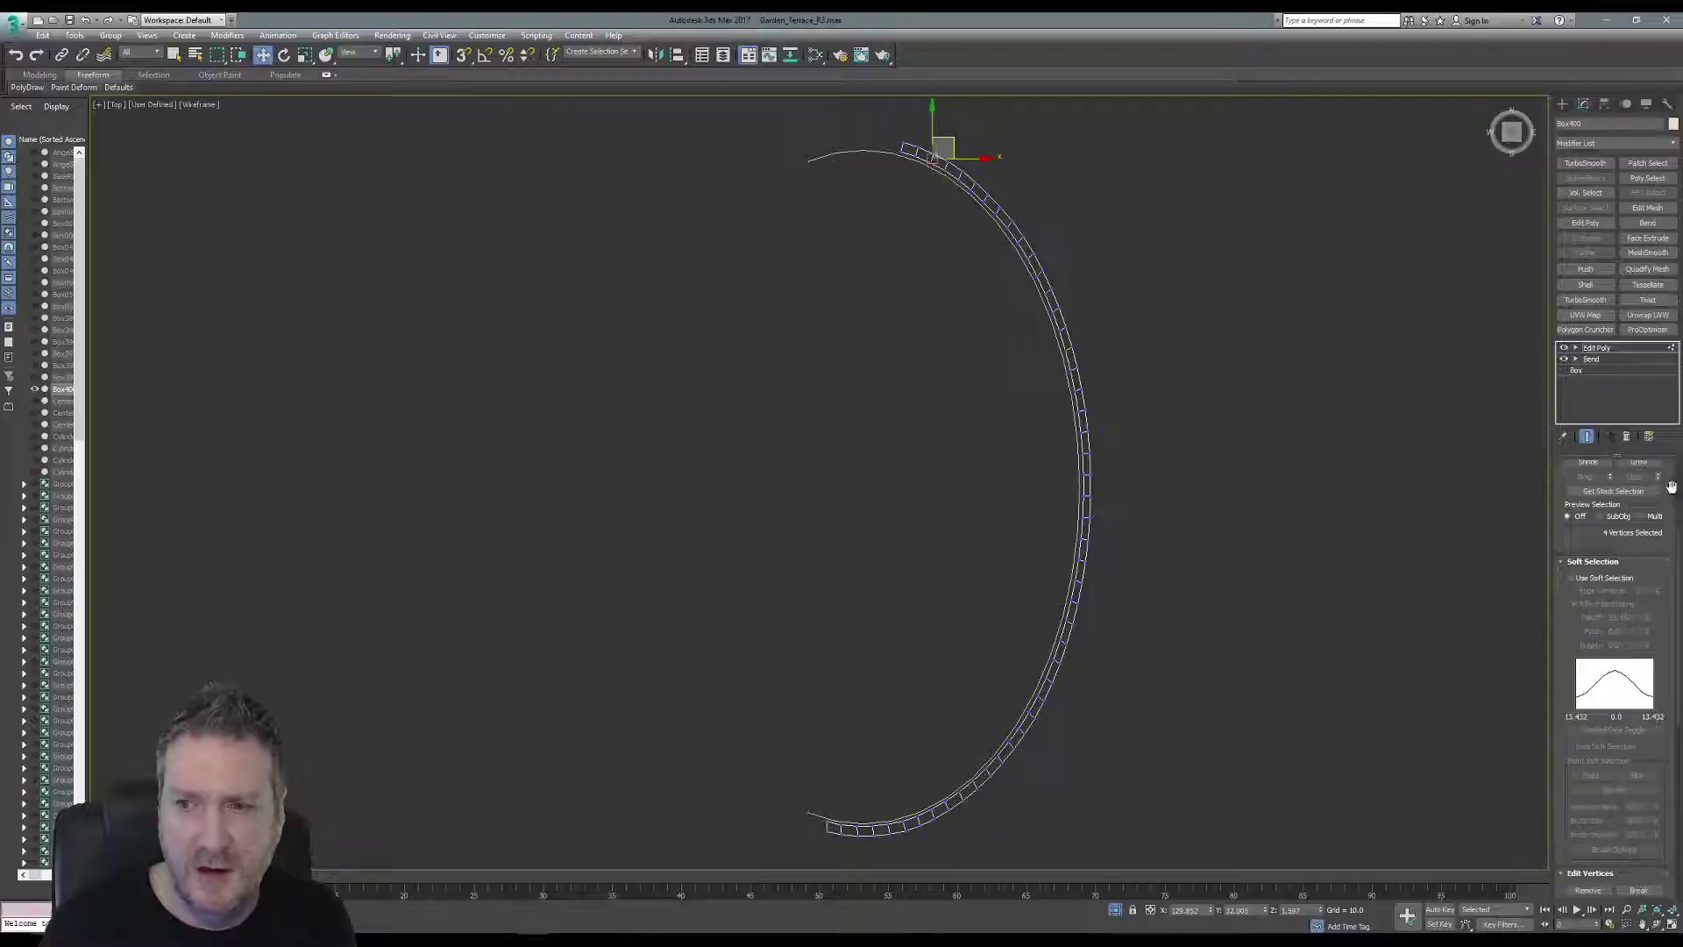
drag(1672, 486, 1677, 699)
click(1581, 570)
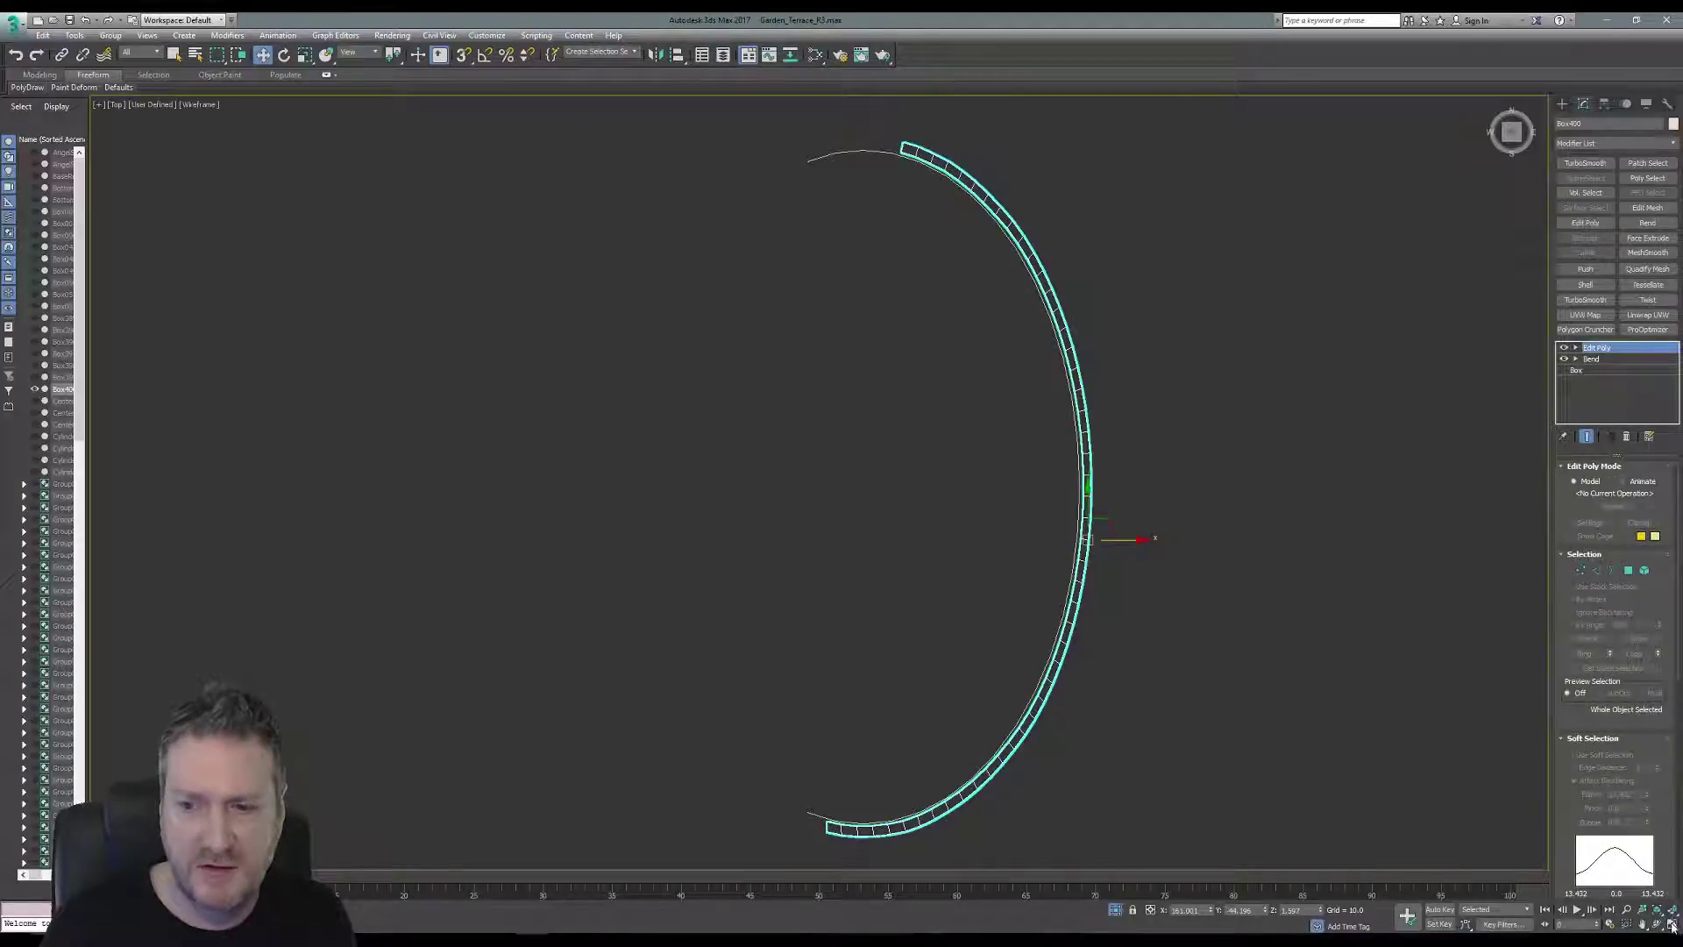
middle_drag(1105, 558, 1095, 560)
drag(1121, 544, 1113, 544)
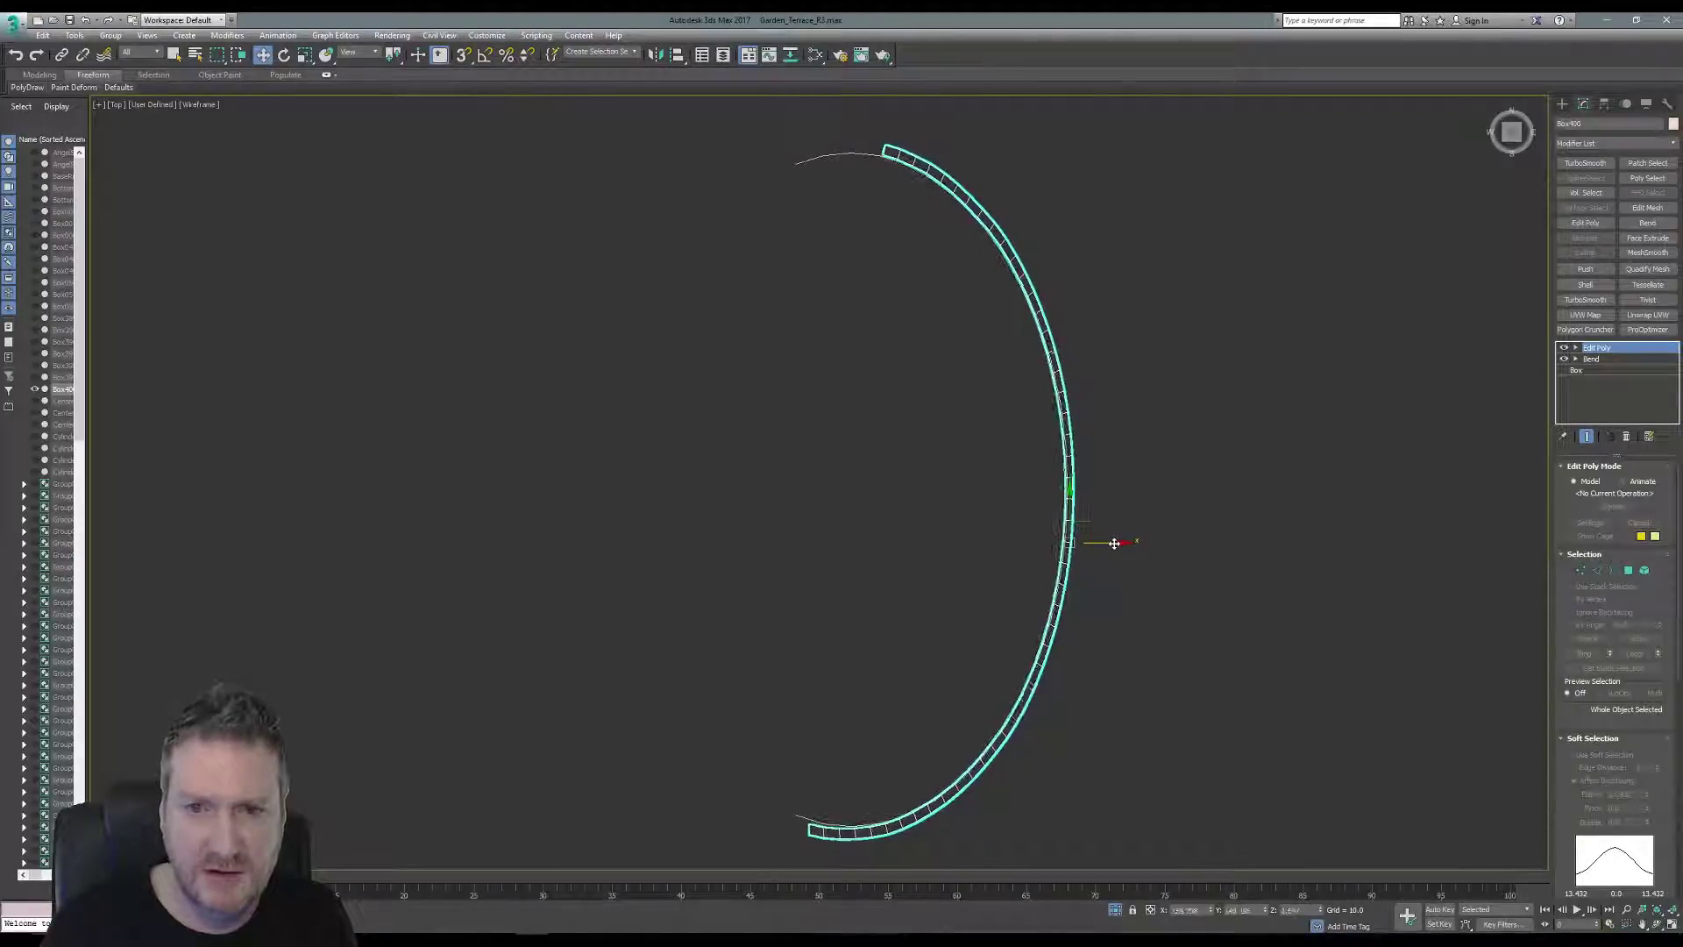
Restore the four-viewport layout and end isolation so the full terrace surrounds the runner in the perspective view.
click(1672, 925)
middle_drag(868, 530, 621, 661)
scroll(622, 662, down, 5)
middle_drag(714, 611, 612, 588)
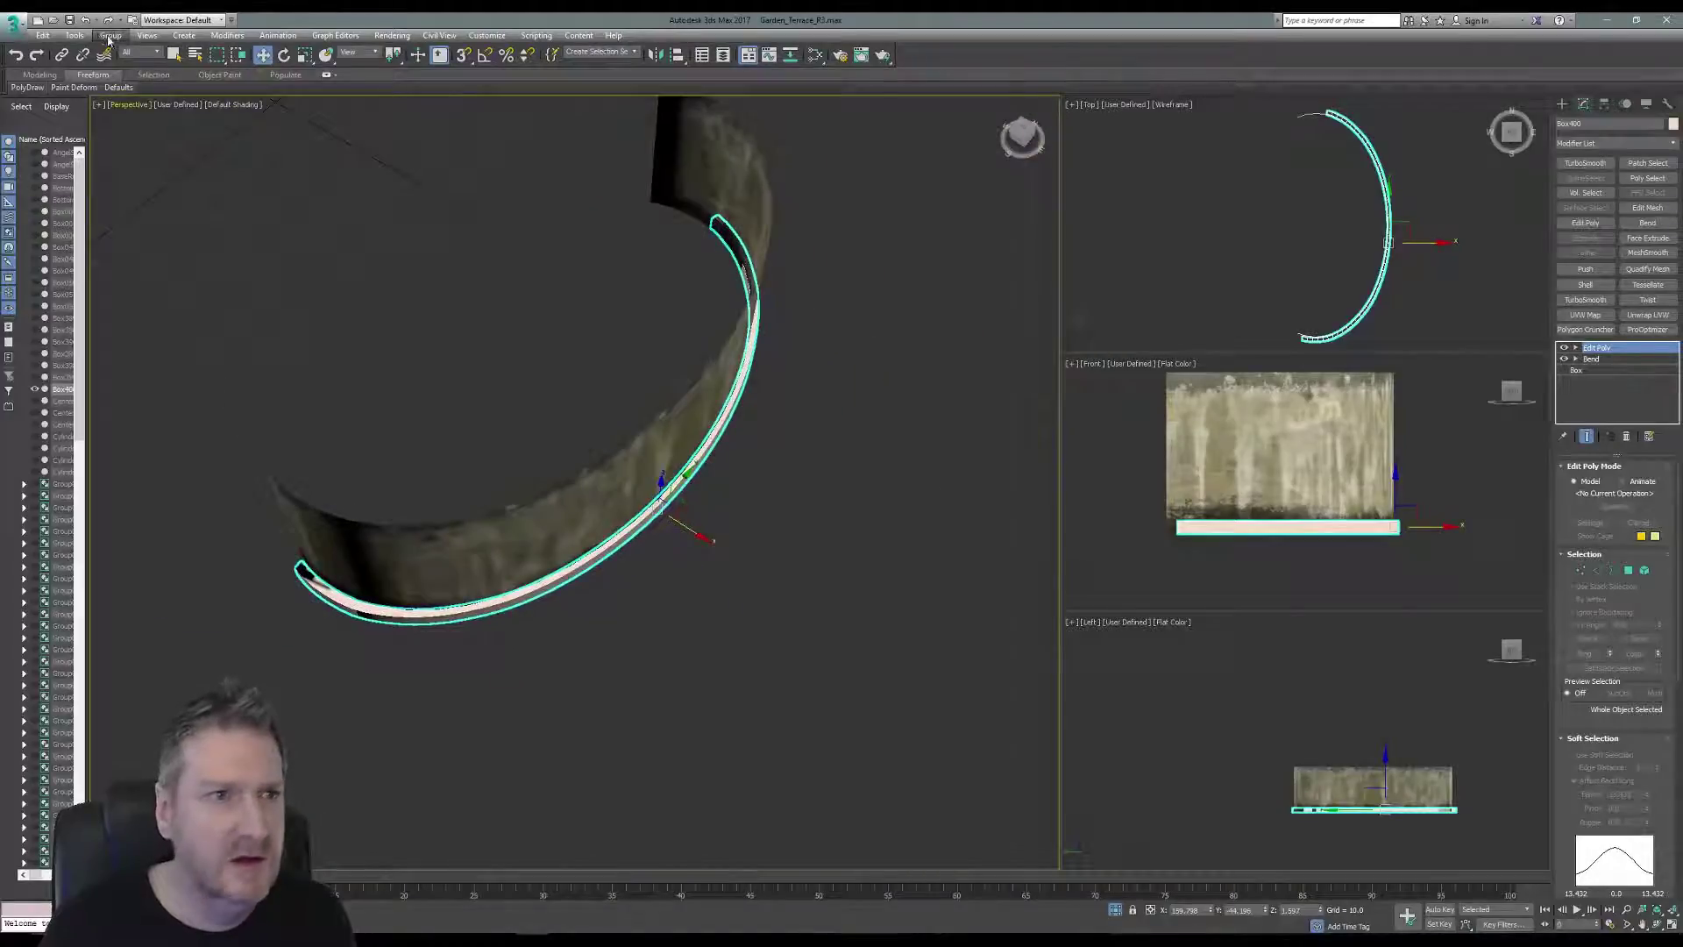
click(77, 36)
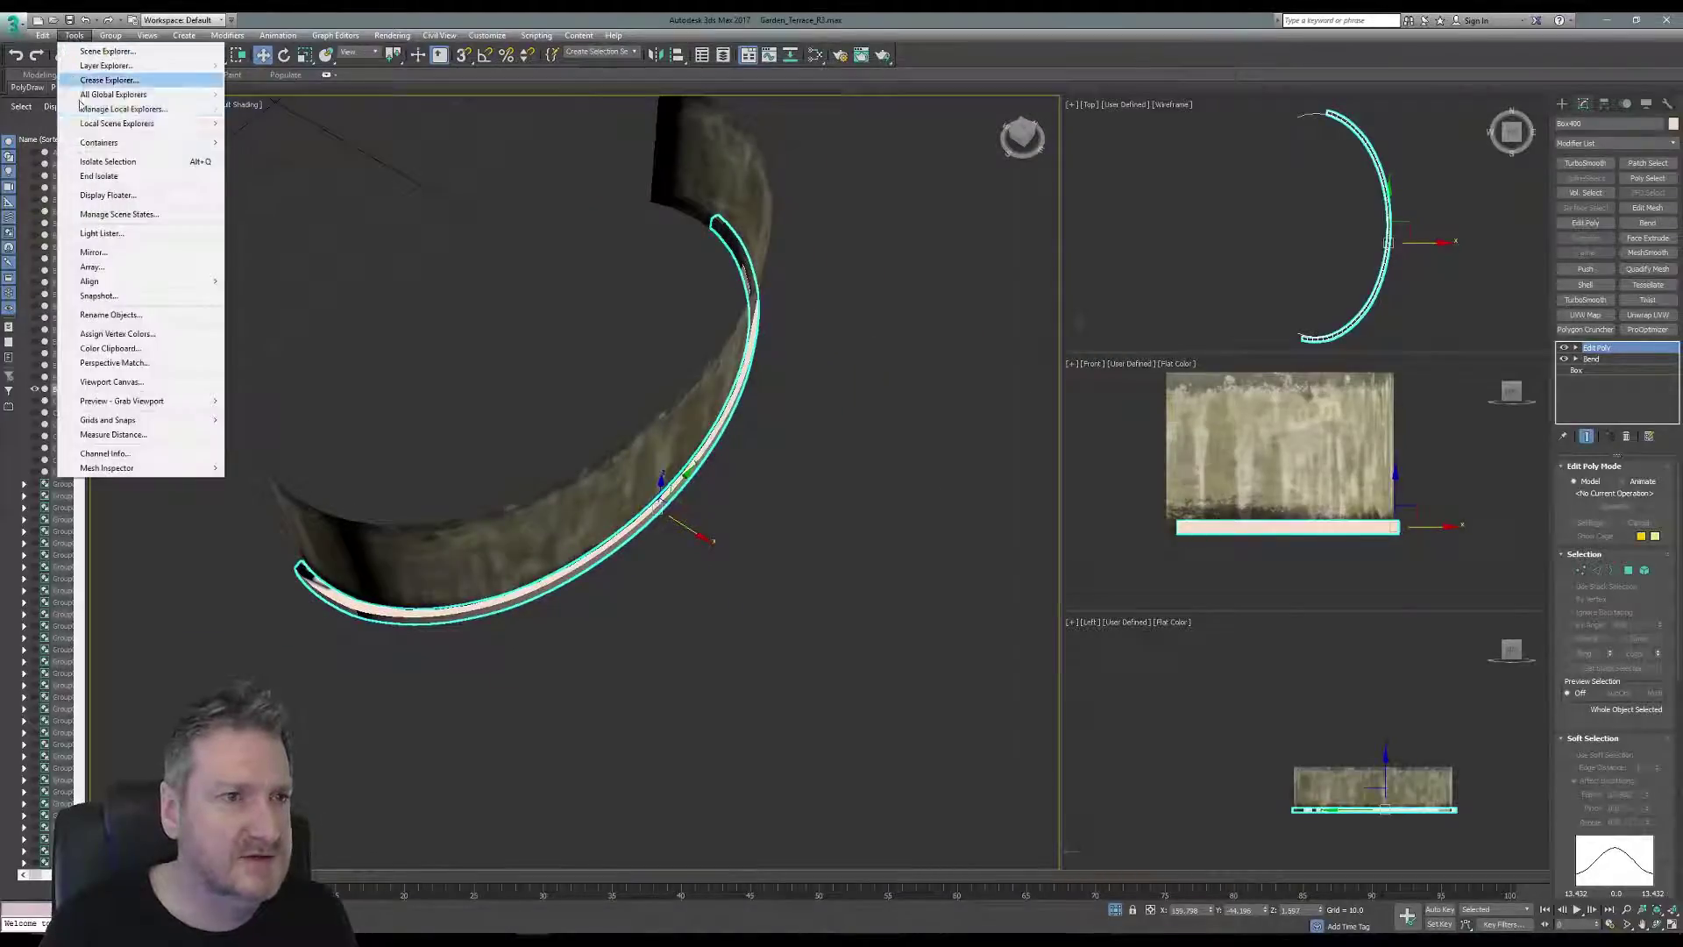
click(119, 178)
middle_drag(798, 624, 780, 635)
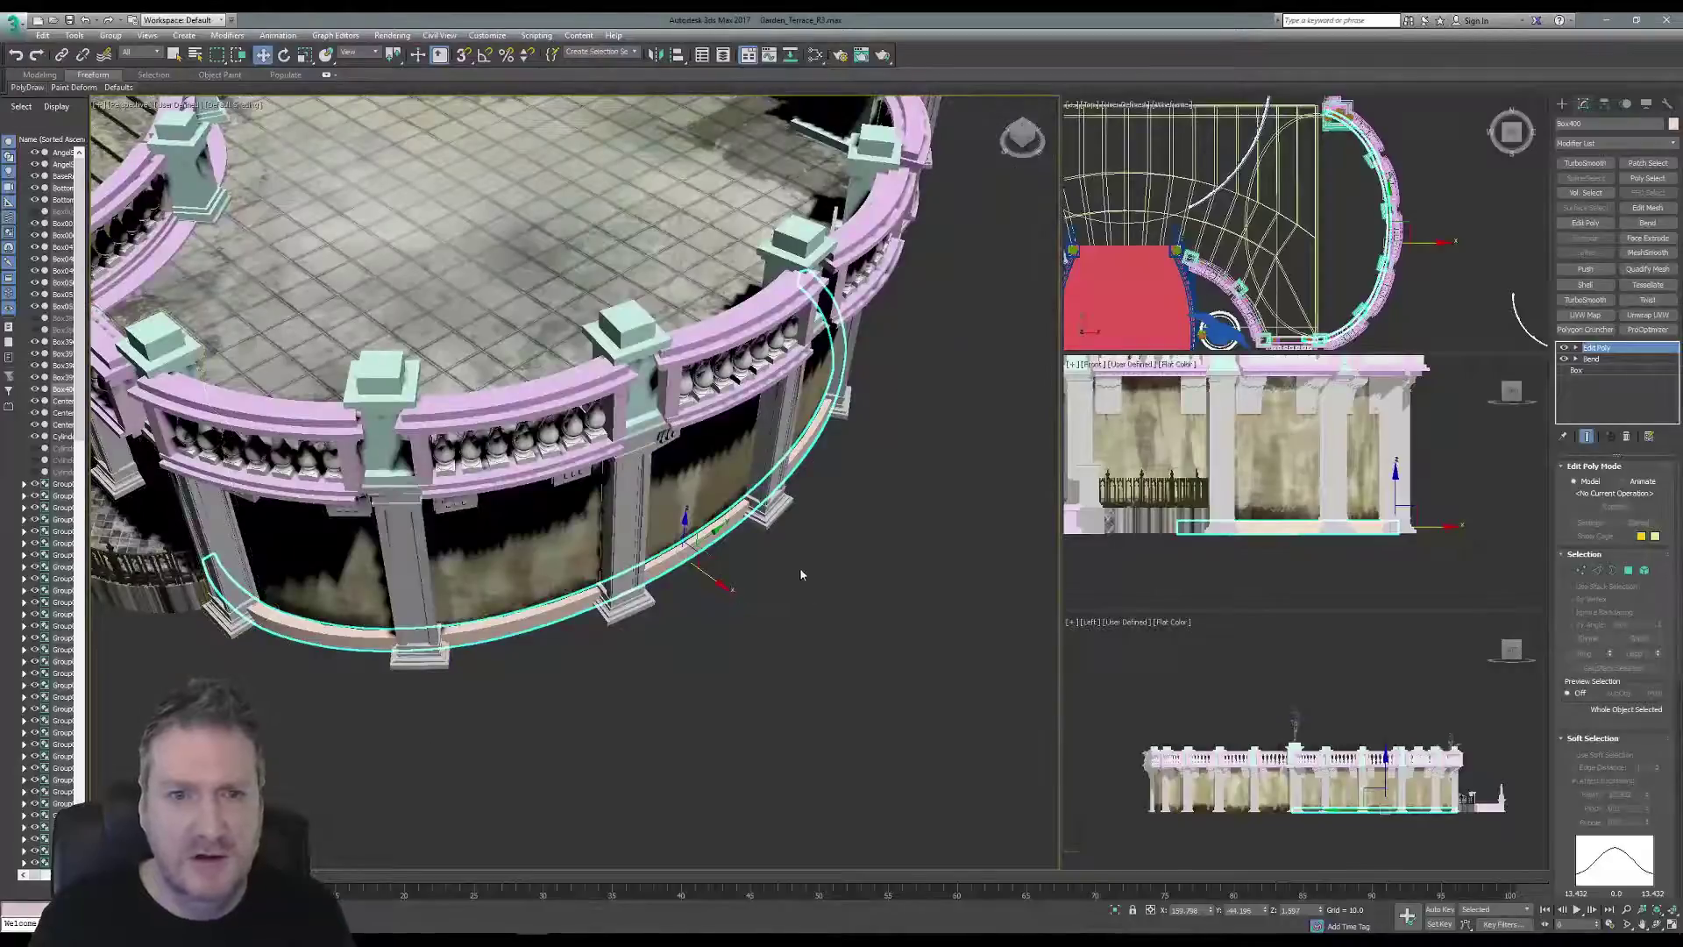
Copy the curved runner across to the terrace's opposite side and mirror the copy on the X axis without cloning.
scroll(799, 566, down, 10)
middle_drag(771, 603, 798, 645)
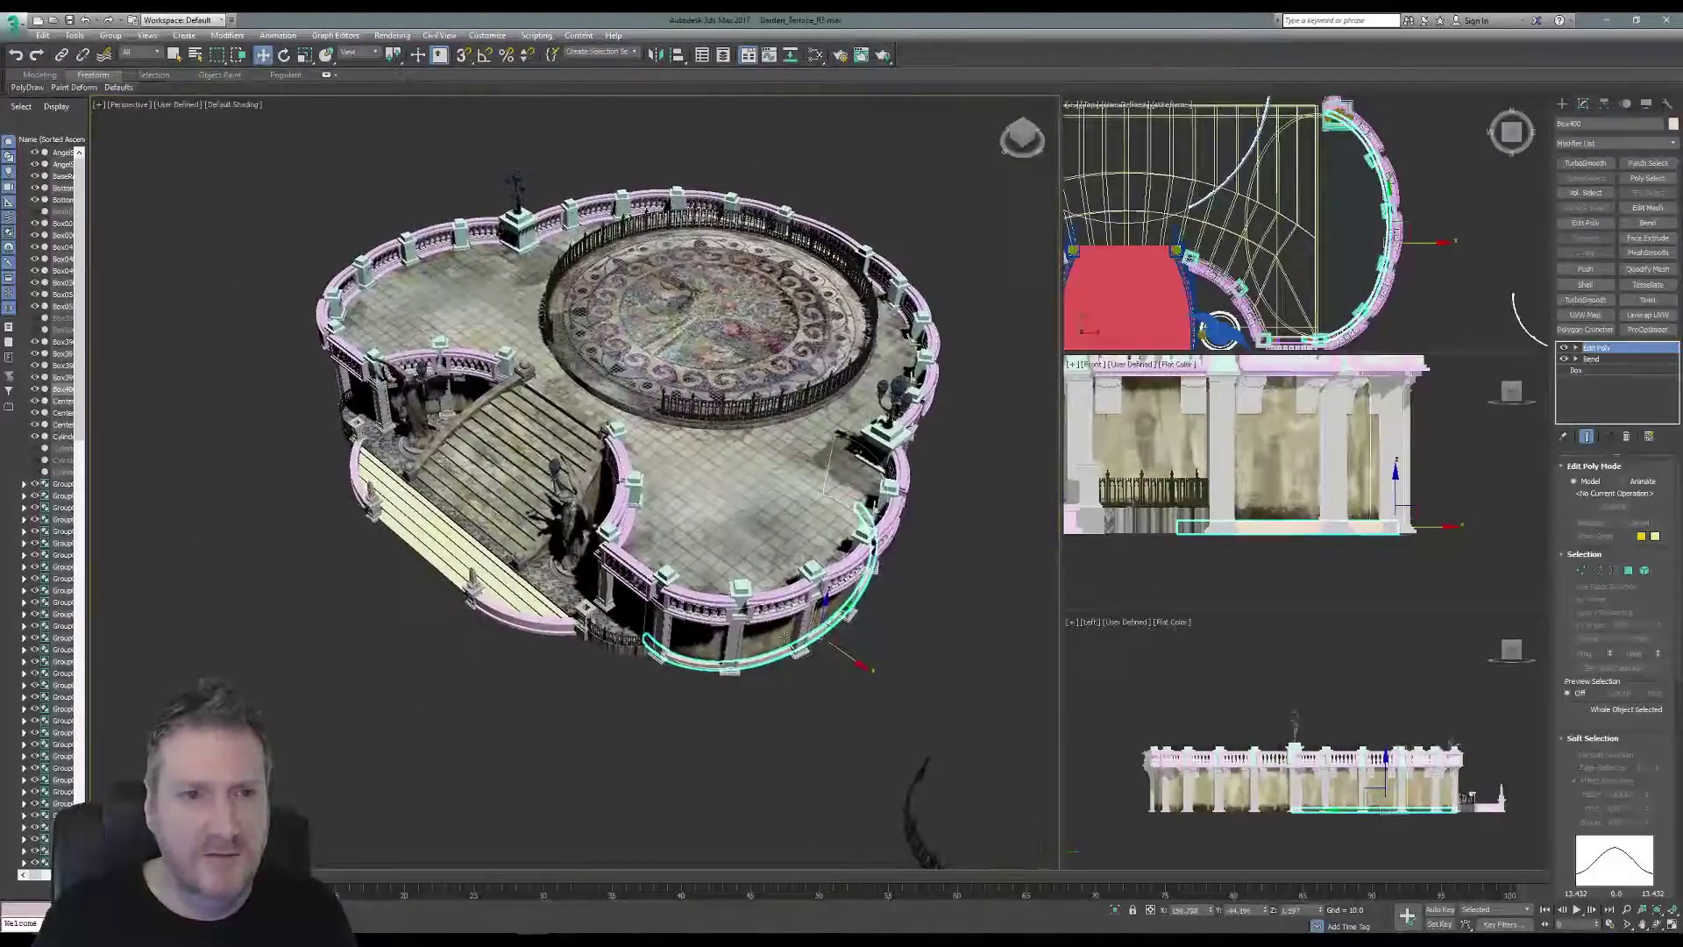
click(1658, 926)
drag(577, 526, 702, 473)
middle_drag(701, 474, 786, 389)
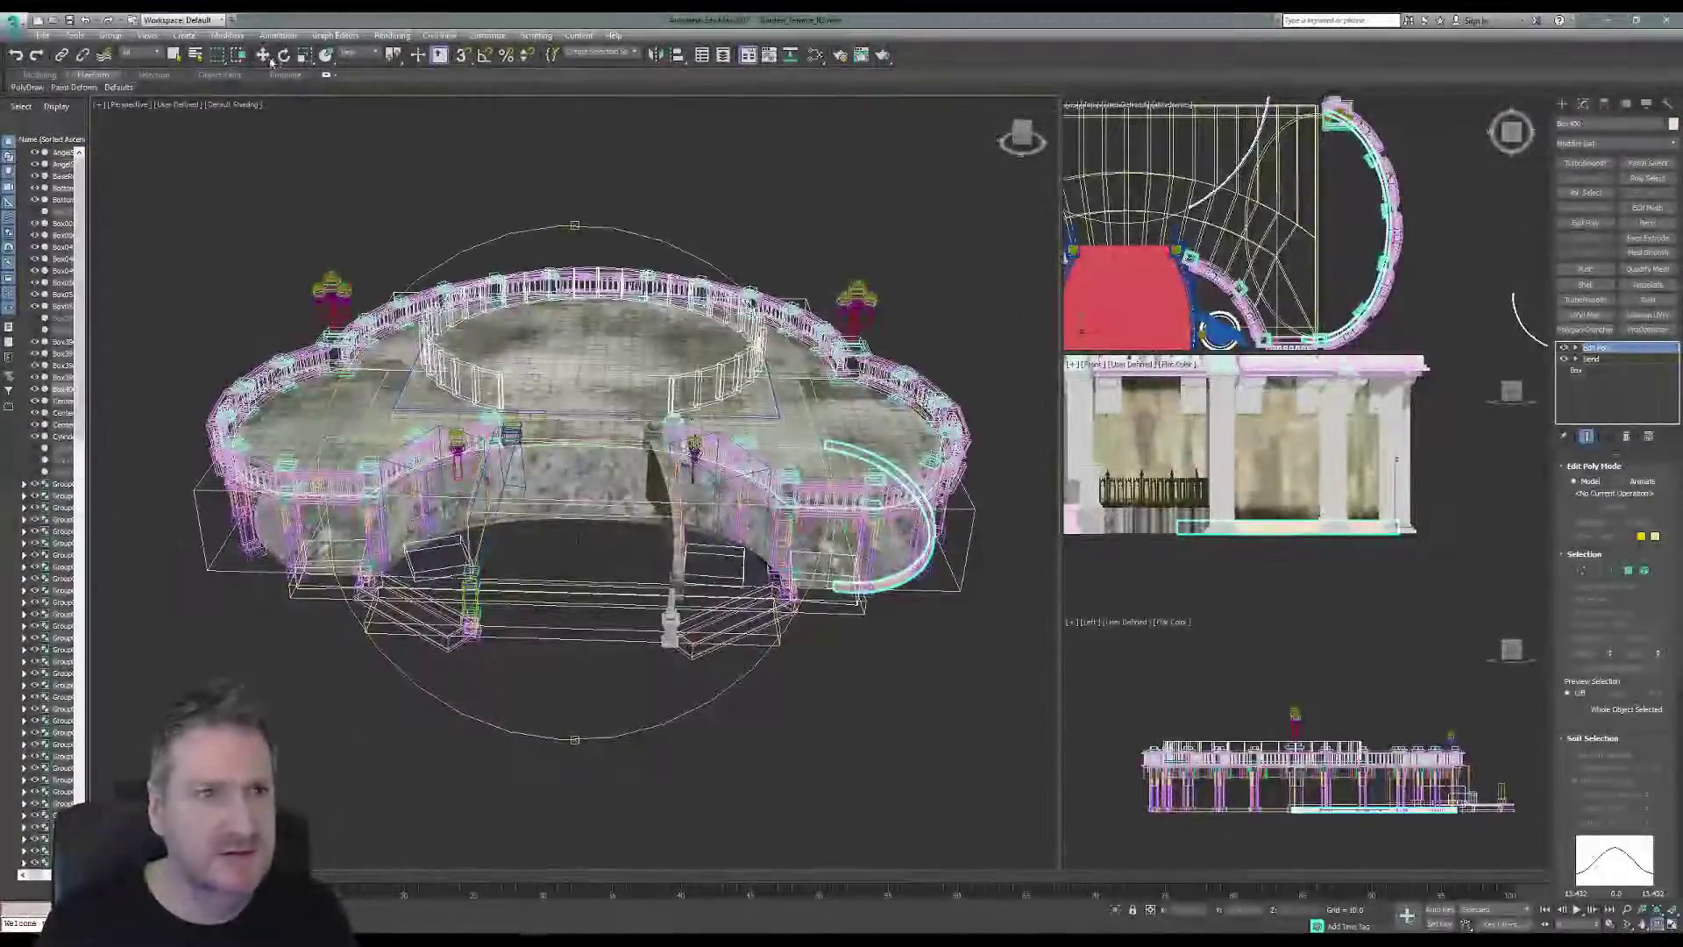
click(263, 56)
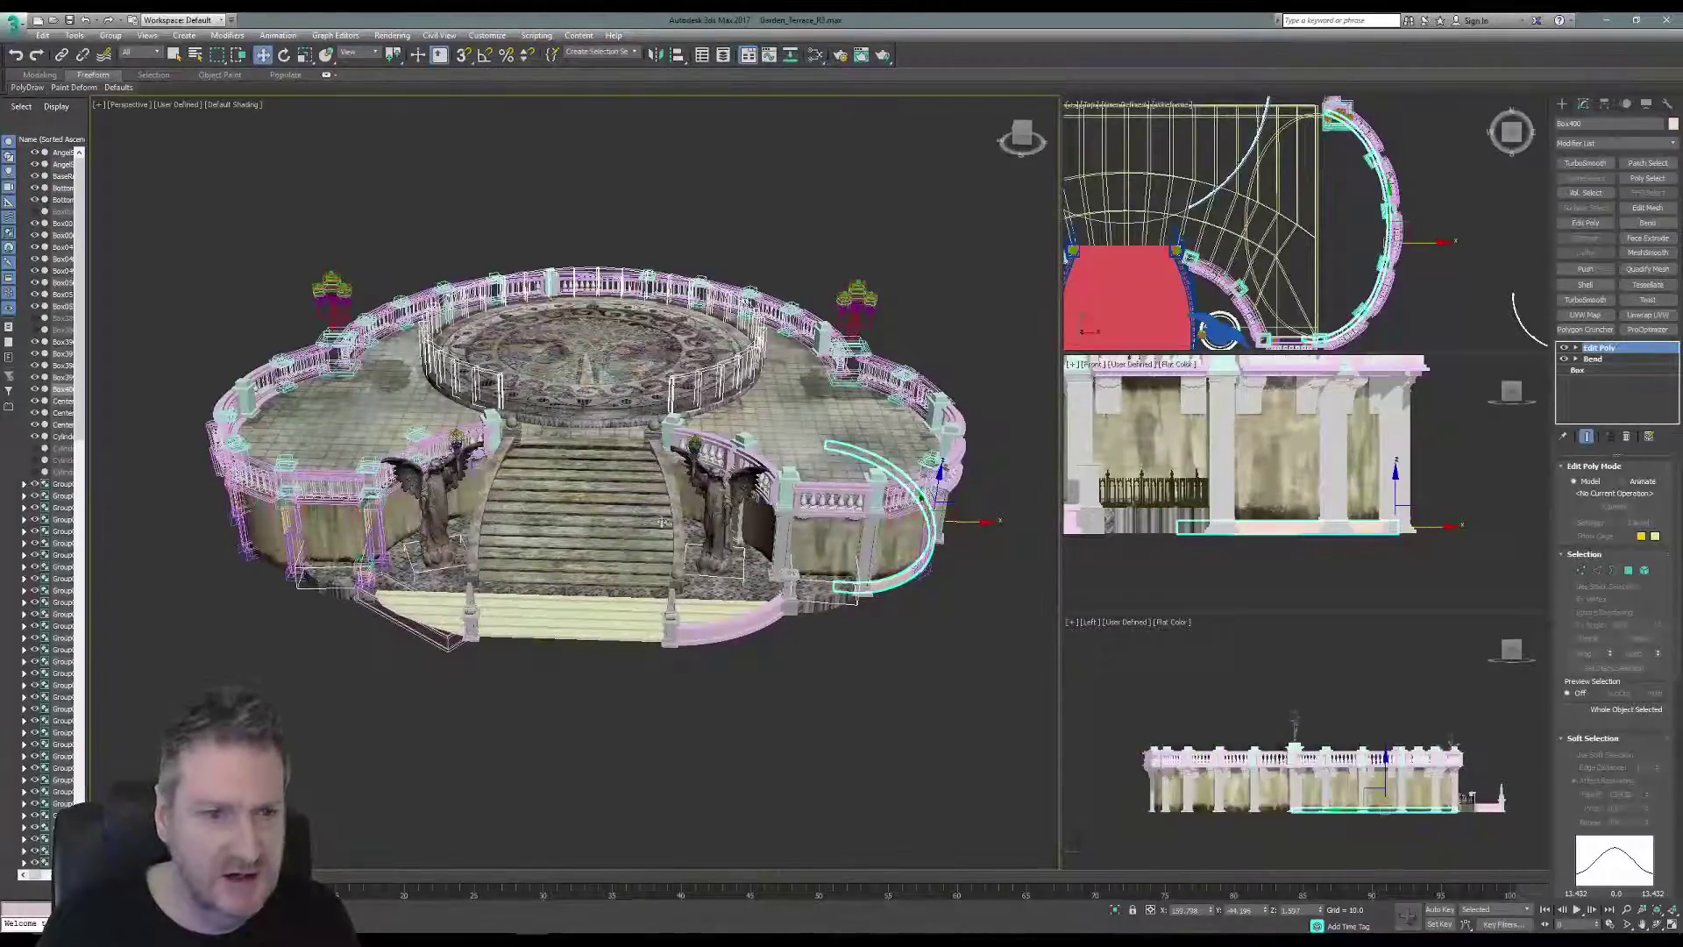
drag(973, 521, 251, 518)
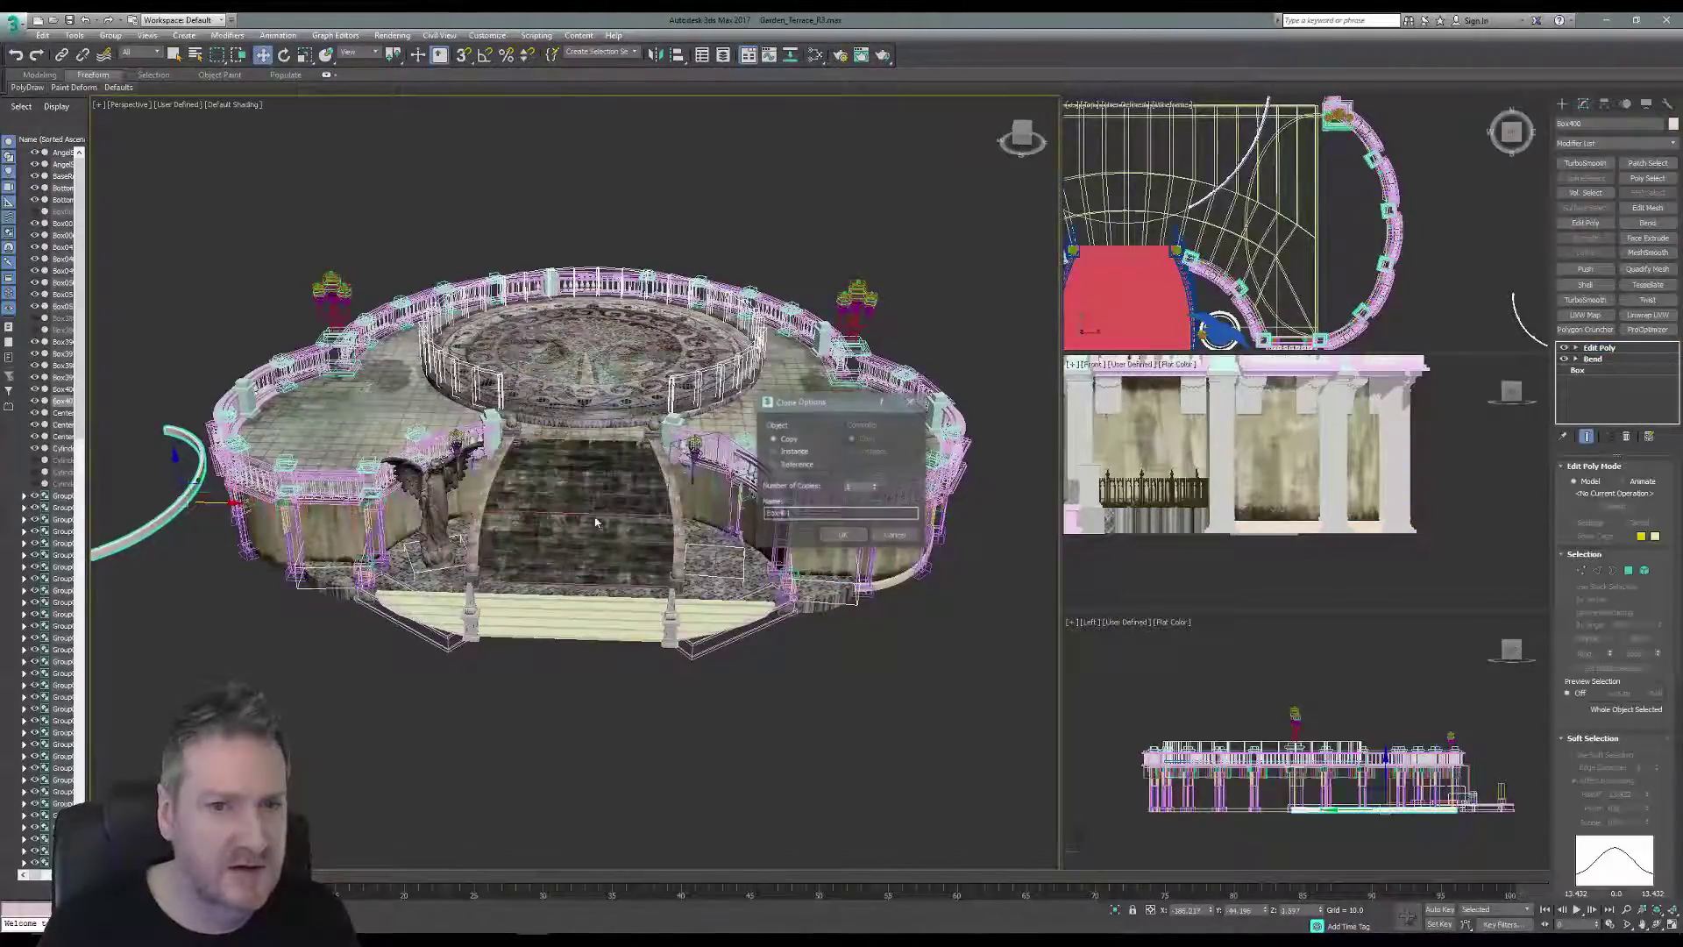
click(841, 537)
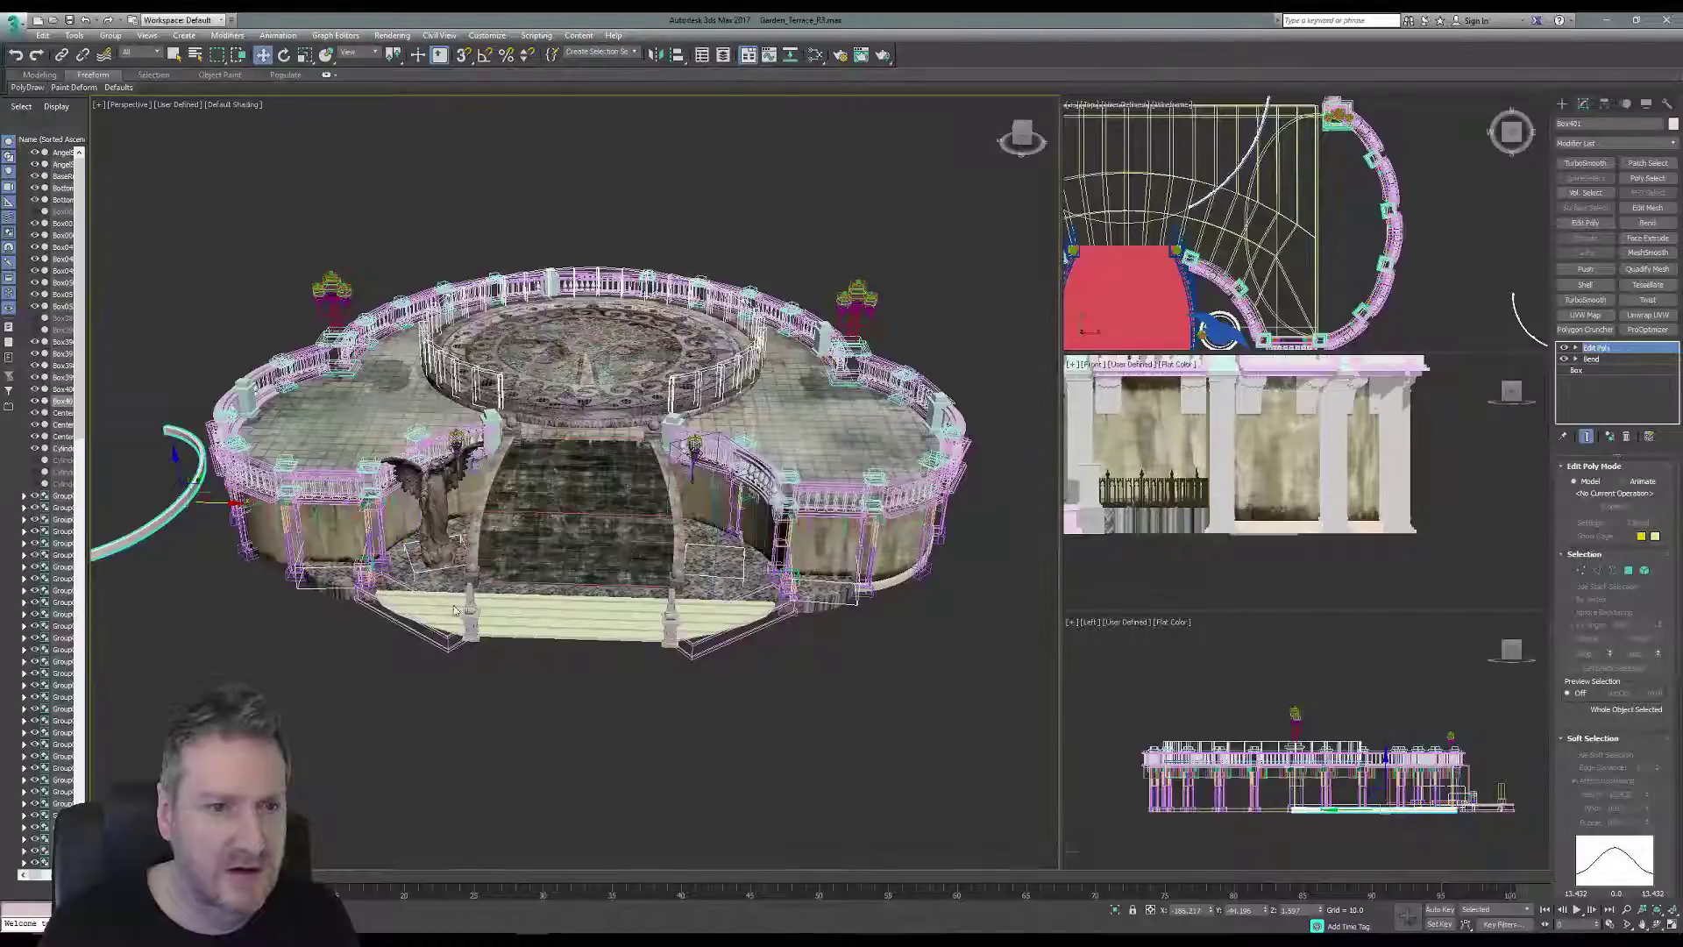
click(656, 56)
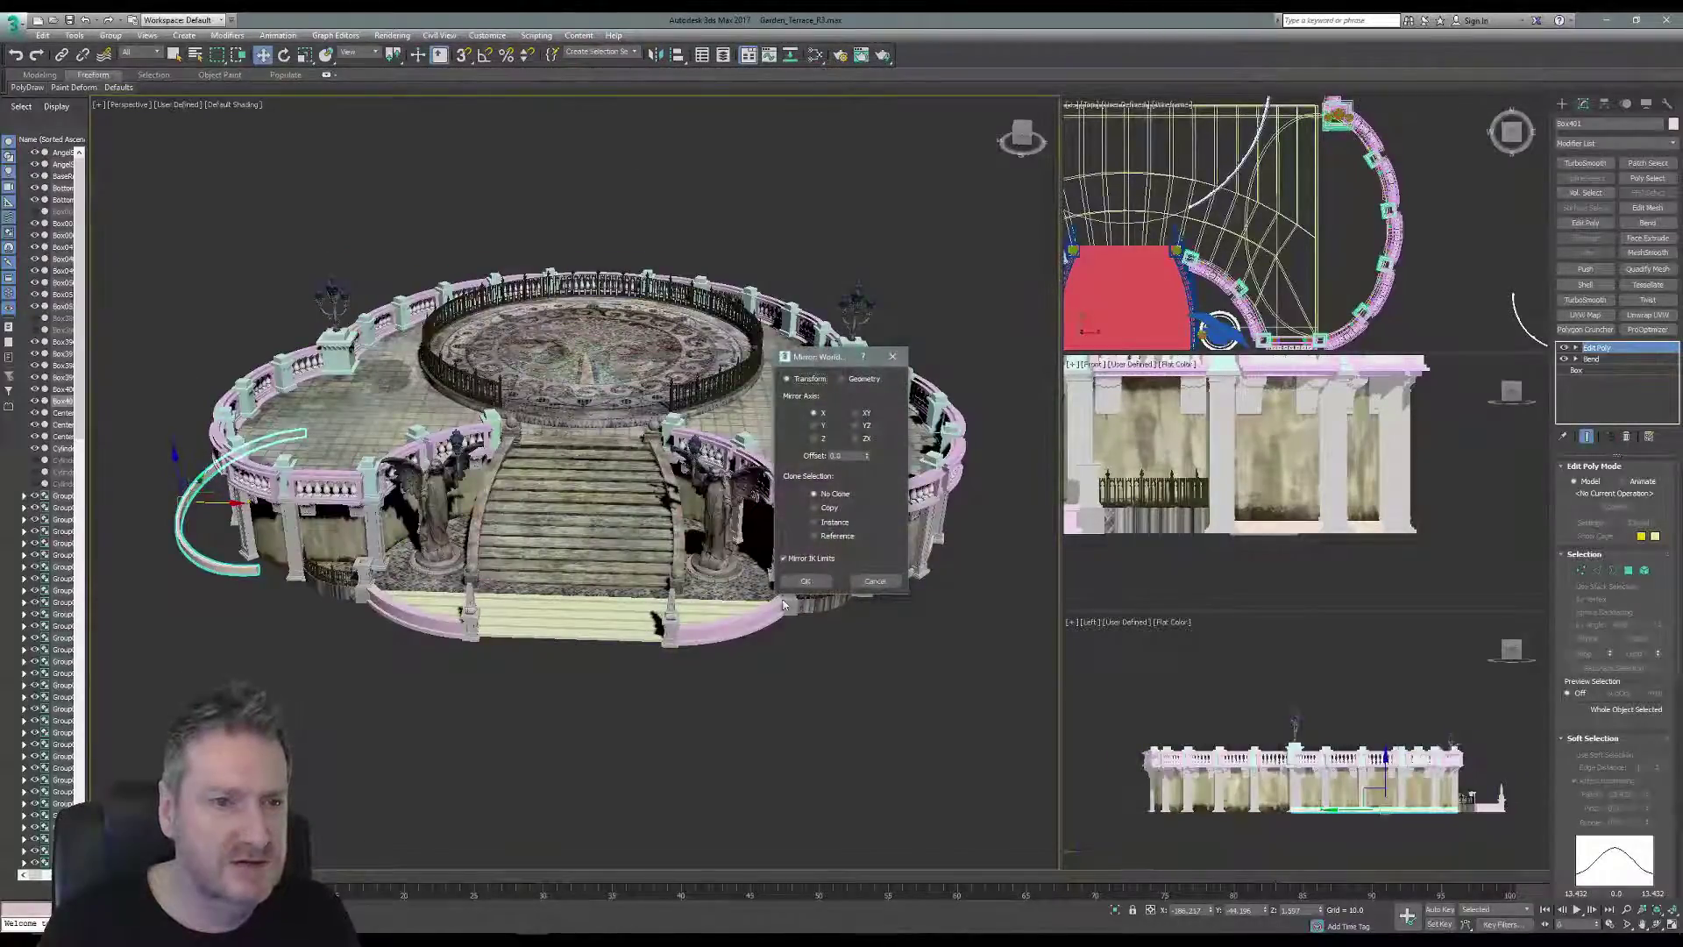
click(805, 581)
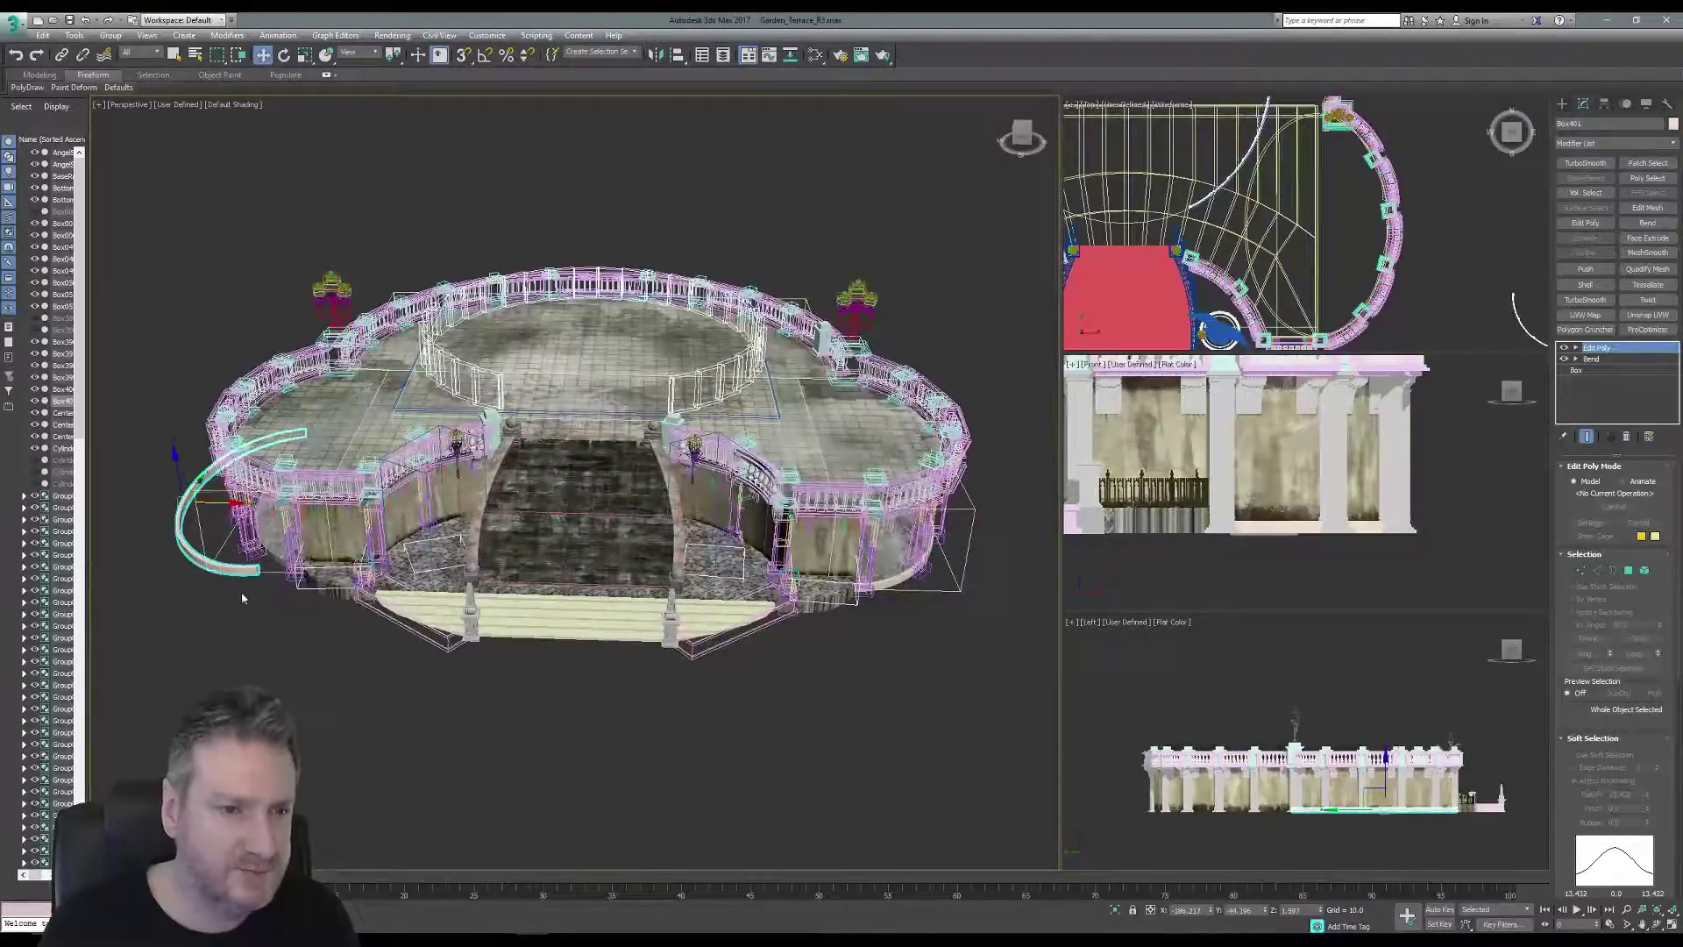
Isolate the mirrored runner together with the rounded wall on its side, and clear the selection.
mouse_move(243, 599)
middle_down()
mouse_move(386, 603)
mouse_move(519, 565)
middle_up()
scroll(510, 537, up, 3)
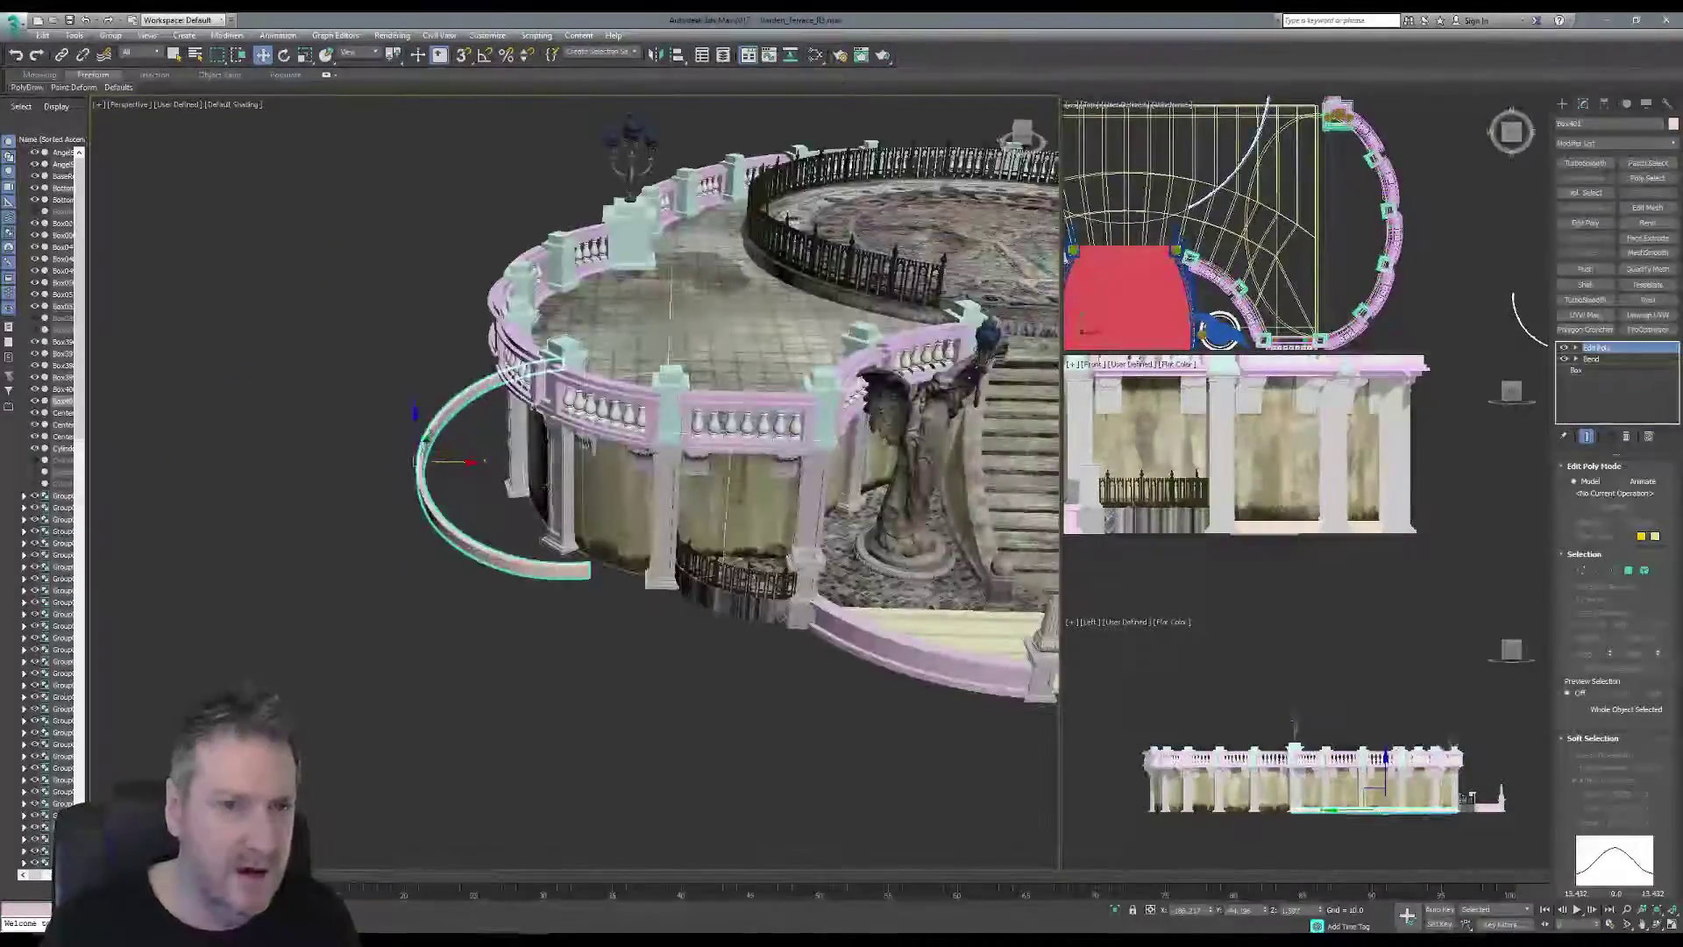
ctrl+click(670, 369)
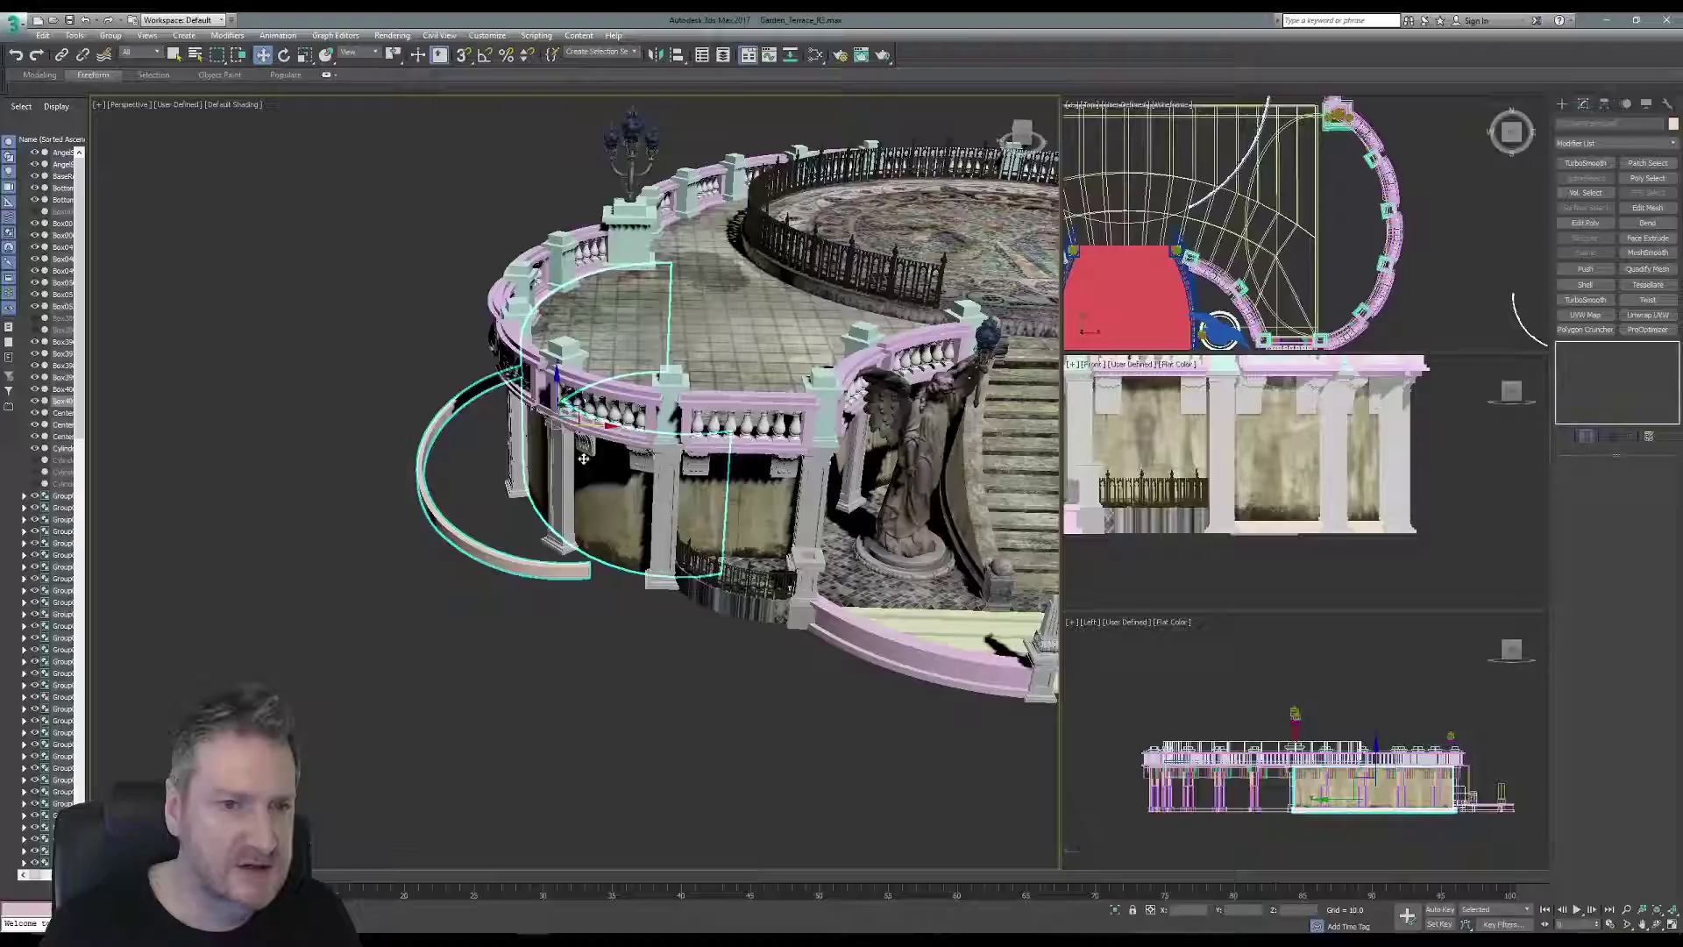
click(74, 35)
click(150, 164)
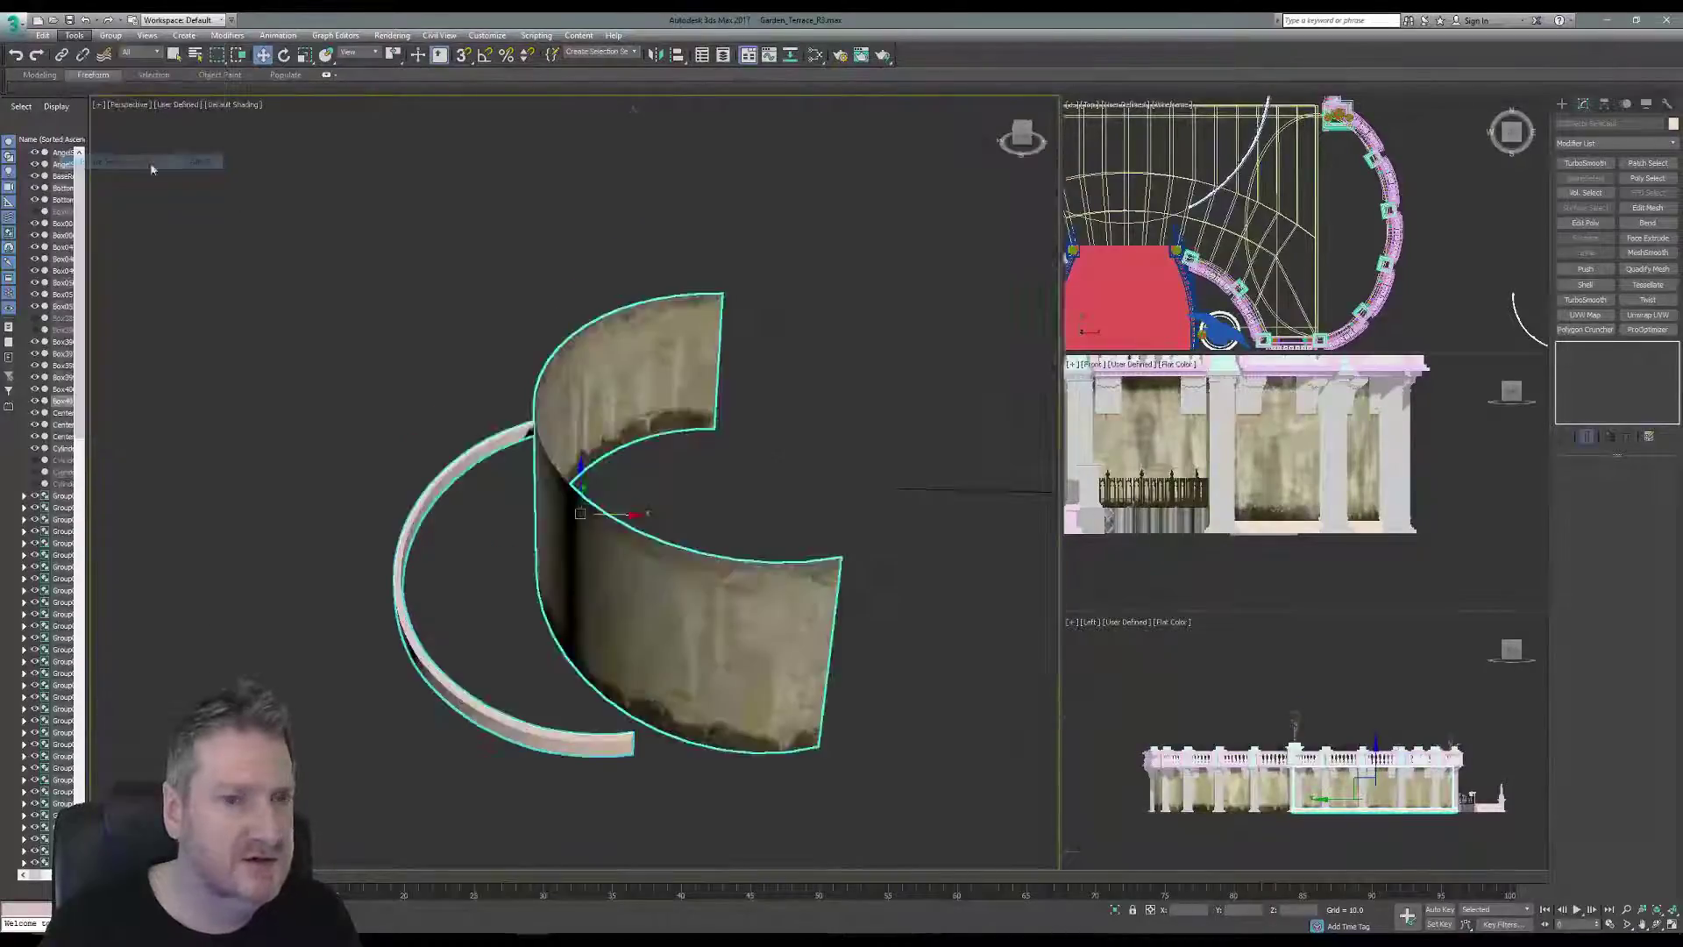
click(830, 477)
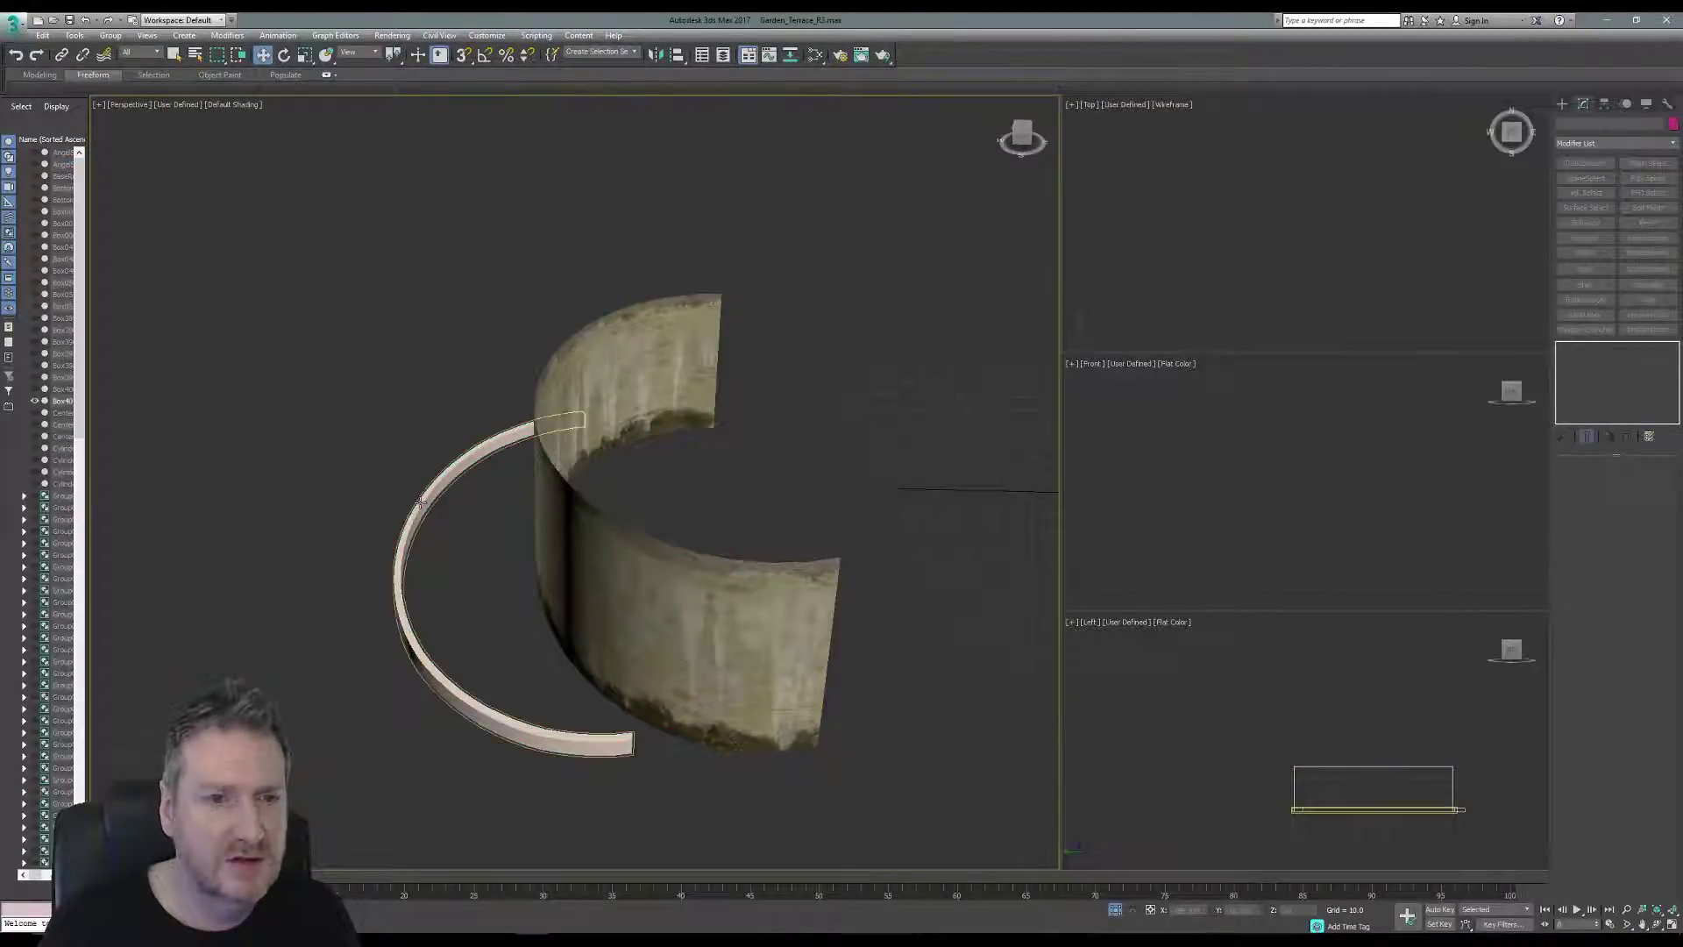
Move the mirrored runner along X until it sits against the base of the rounded wall.
click(421, 502)
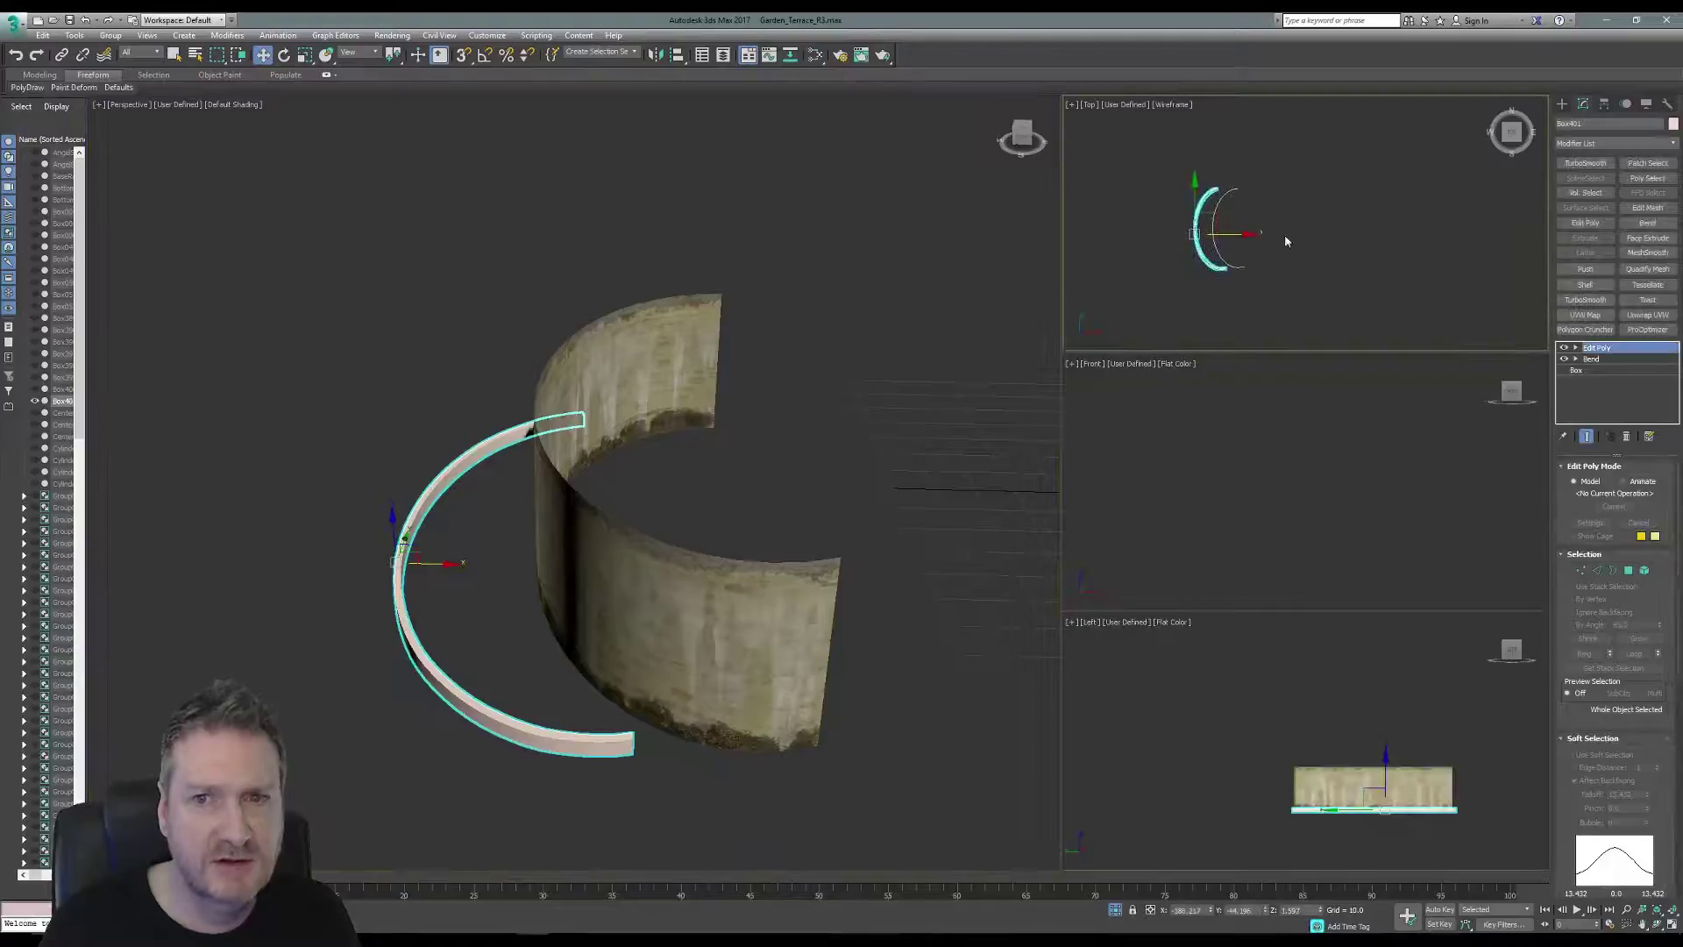
scroll(1214, 232, up, 5)
drag(1228, 240, 1274, 234)
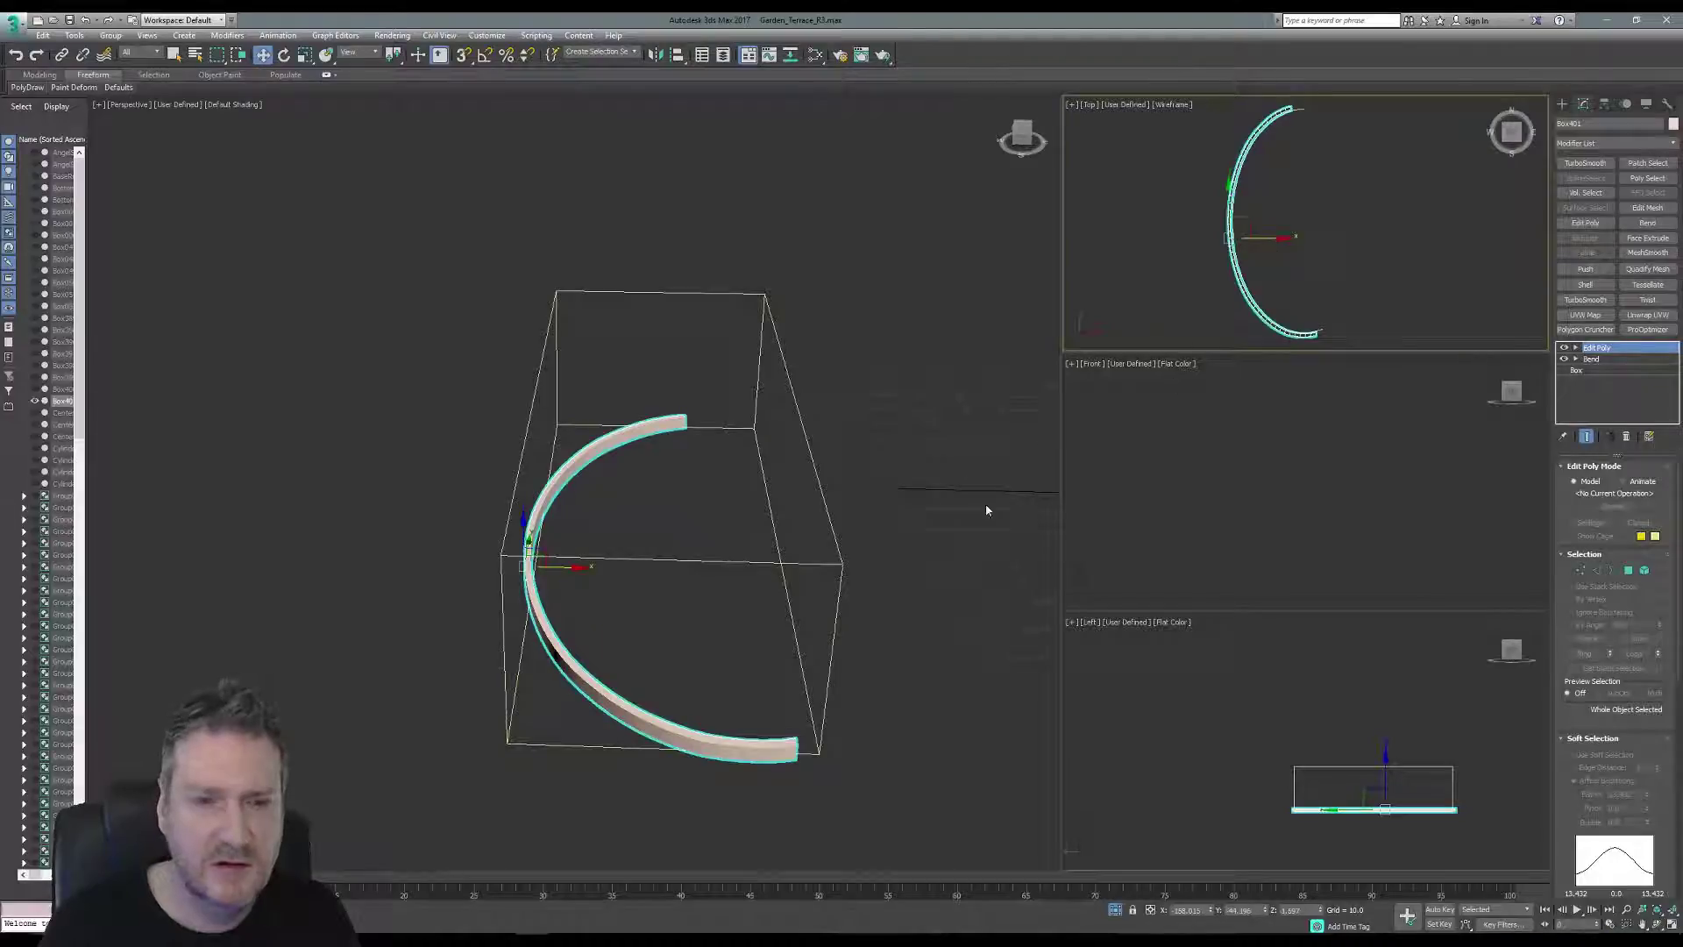
key(alt+q)
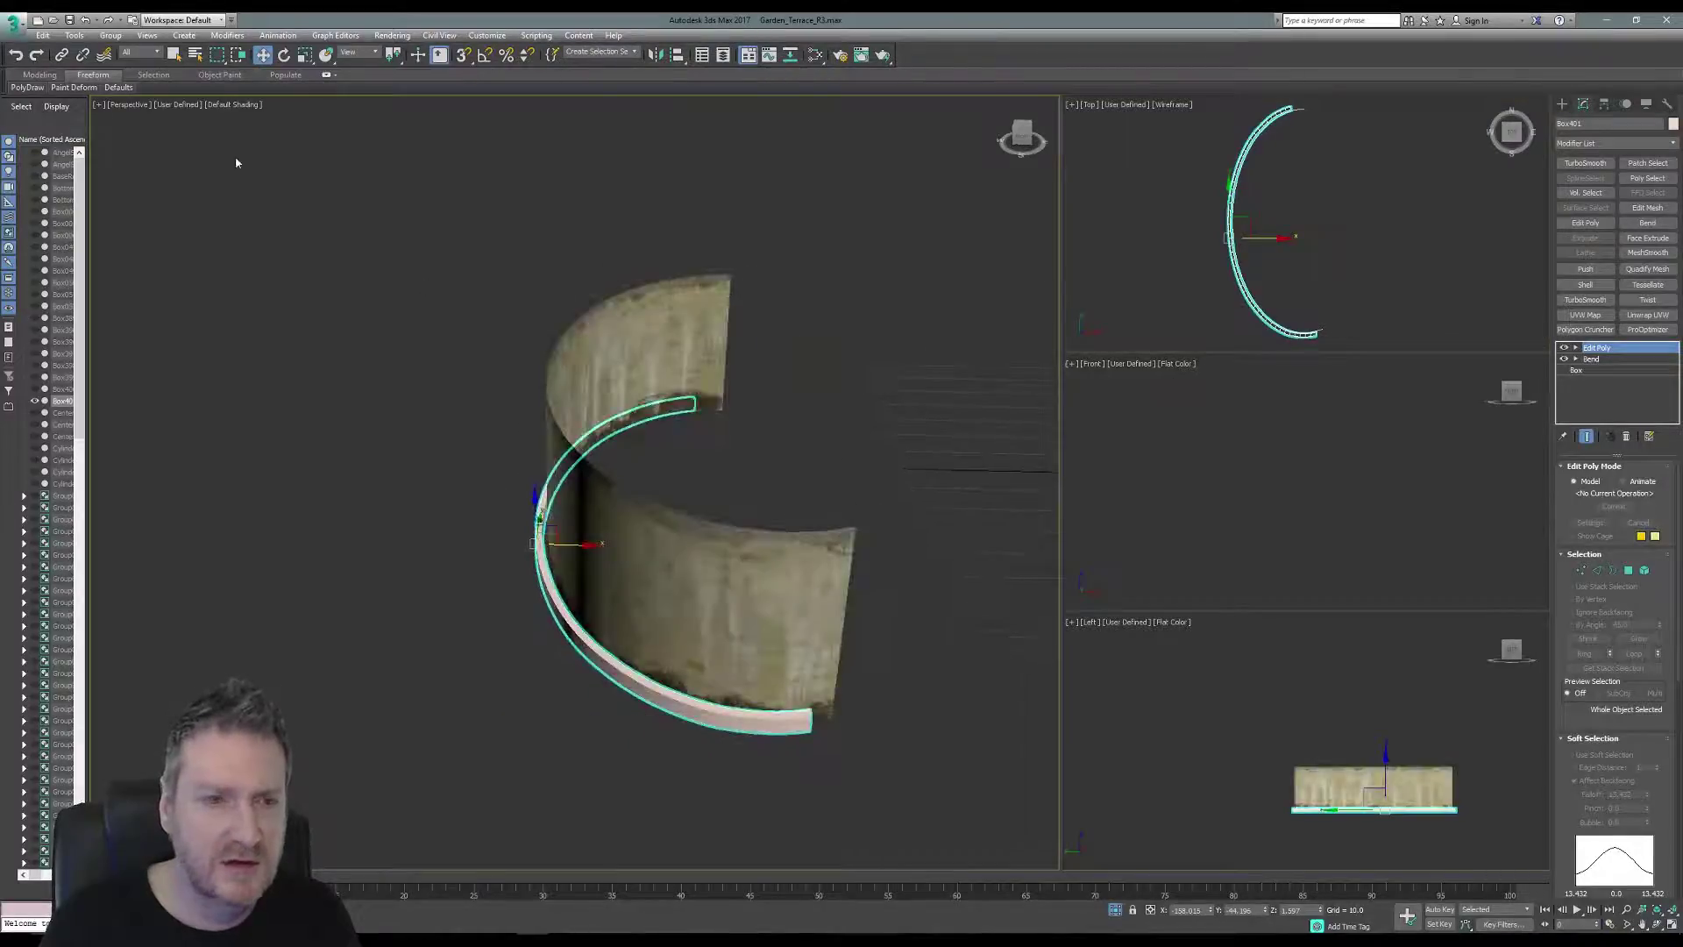
End isolation to bring back the full terrace and clear the selection.
click(74, 35)
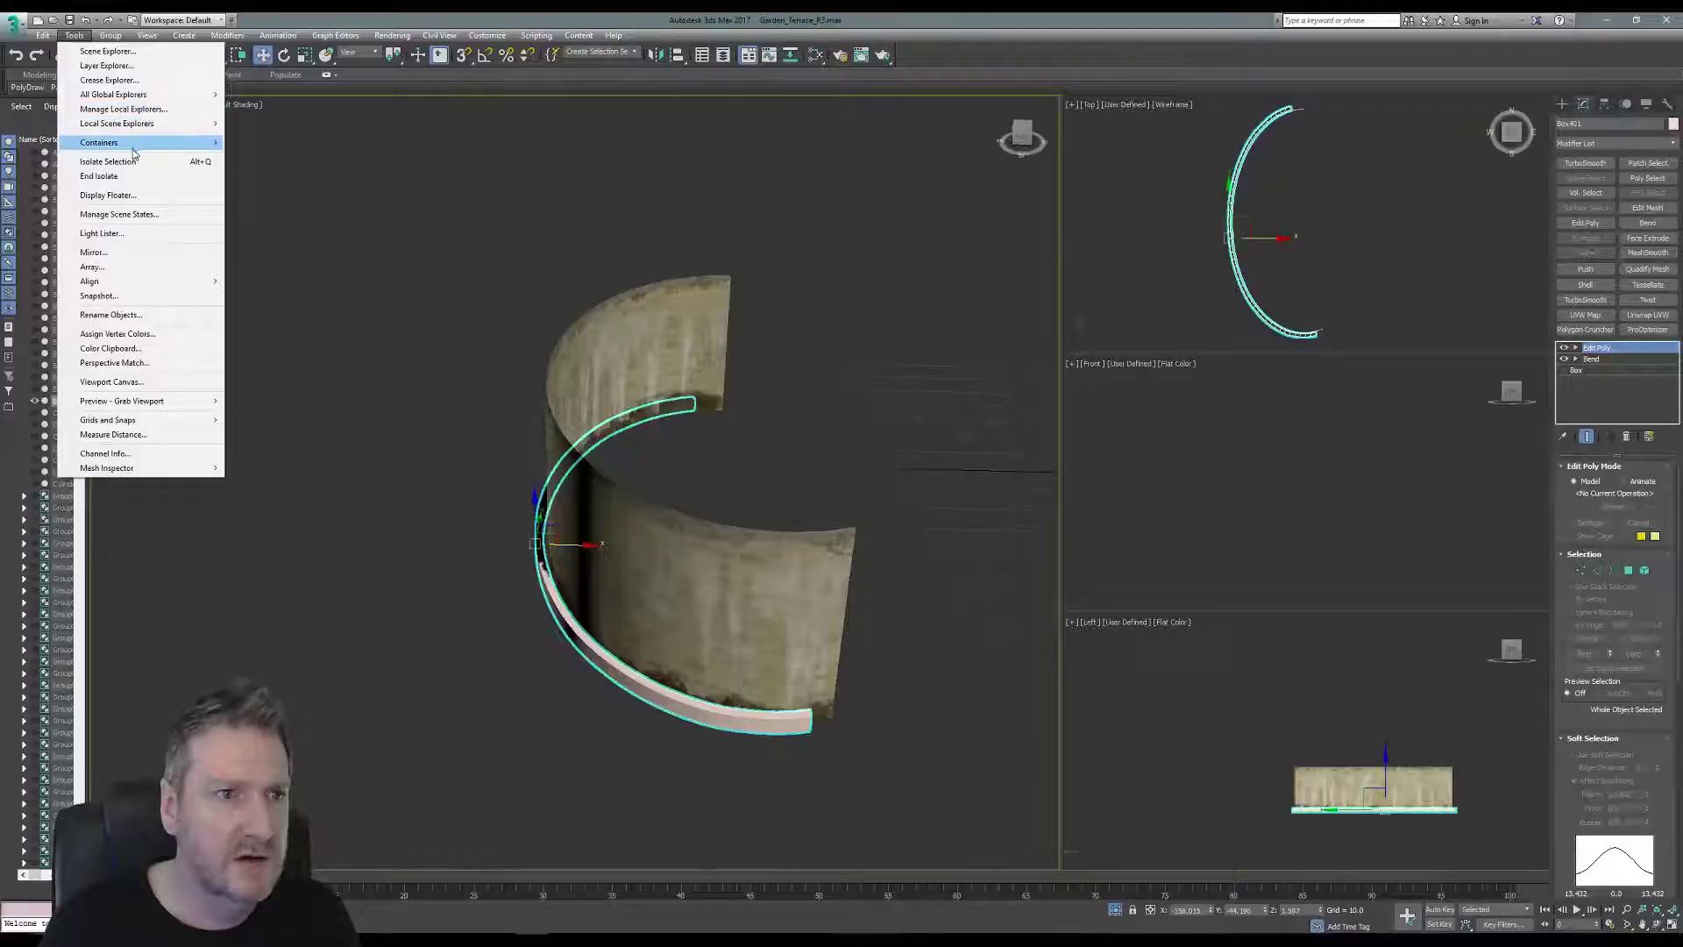
click(127, 177)
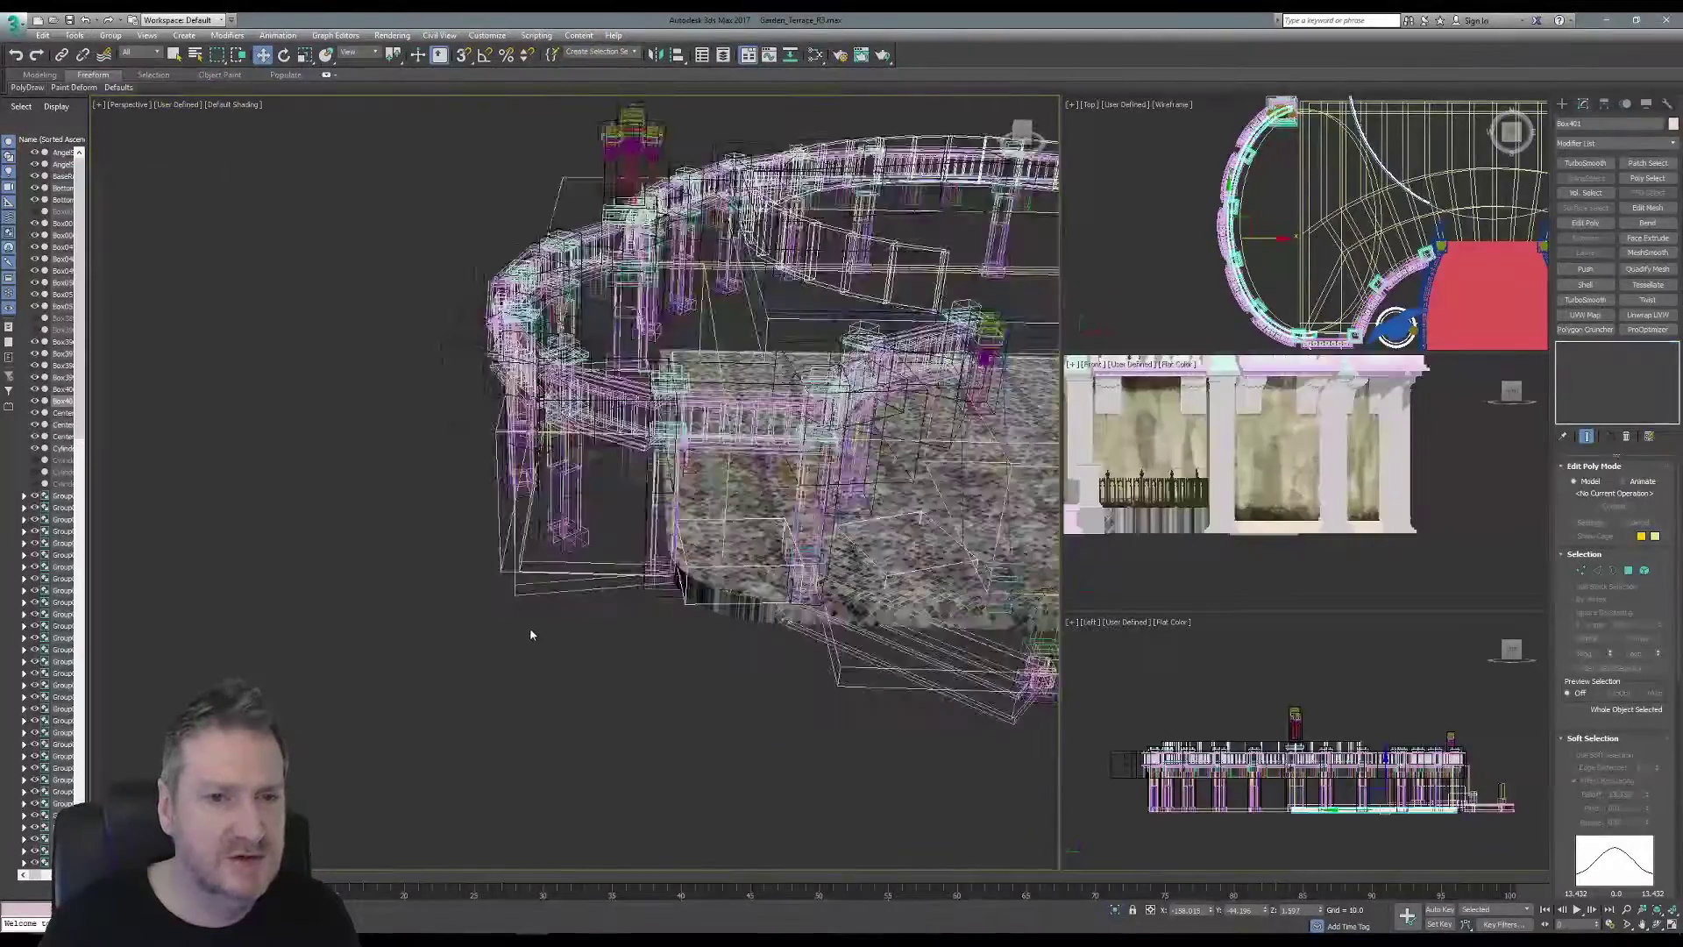
click(530, 631)
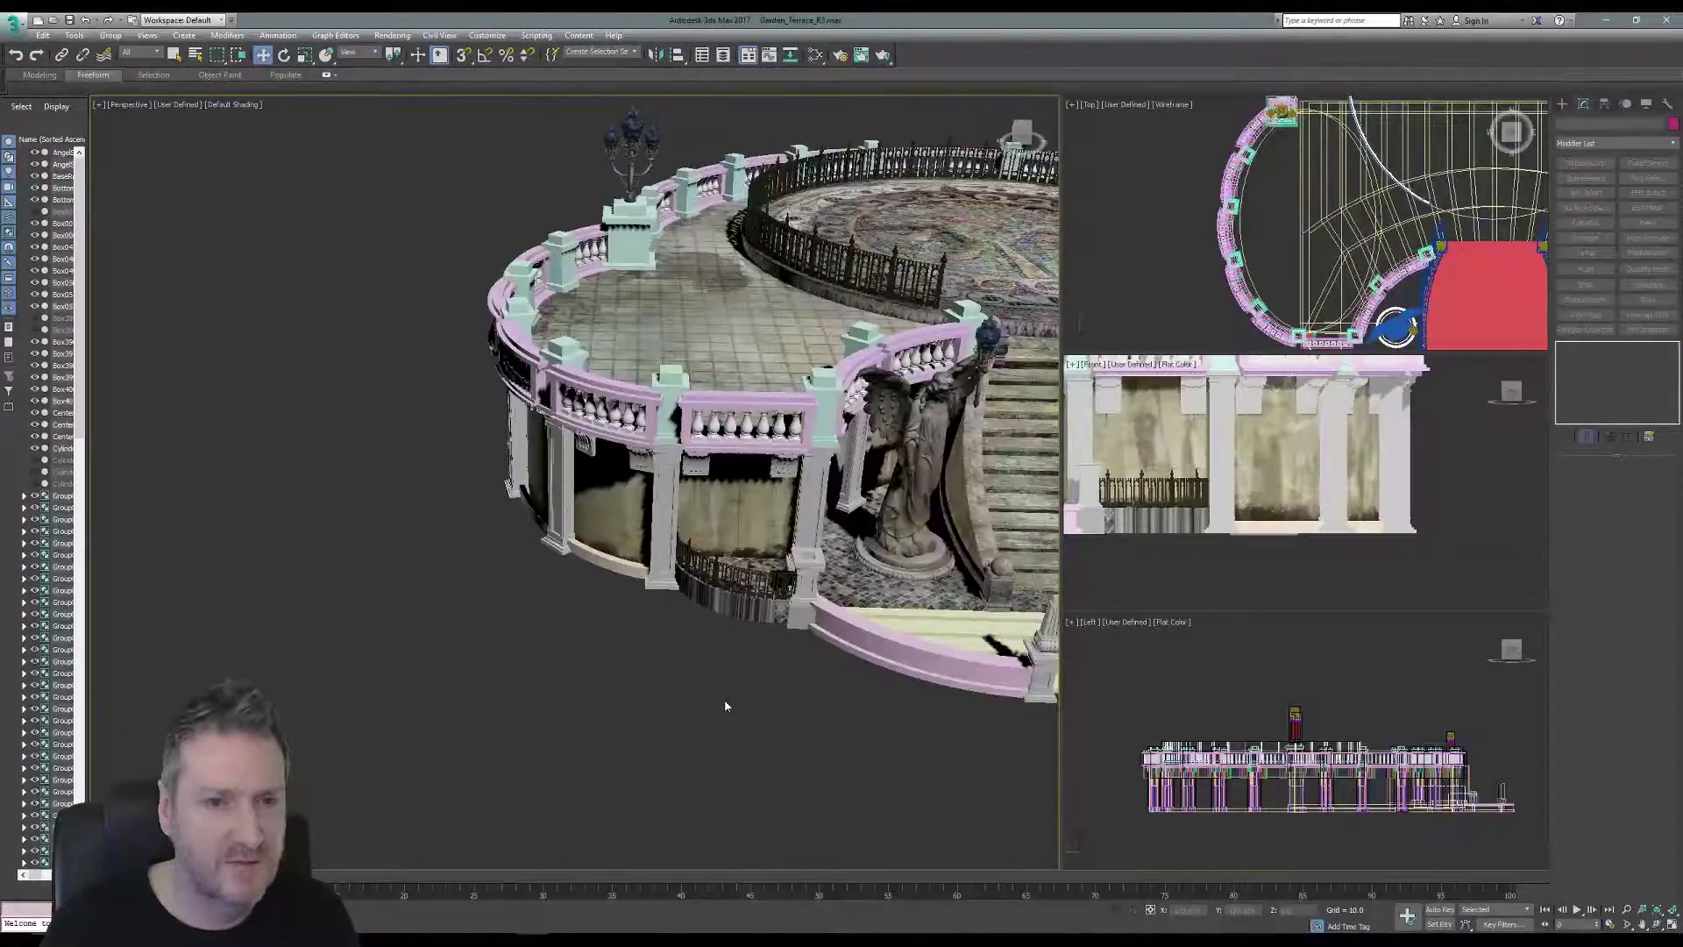
mouse_move(606, 683)
alt+middle_down()
mouse_move(271, 631)
mouse_move(345, 657)
alt+middle_up()
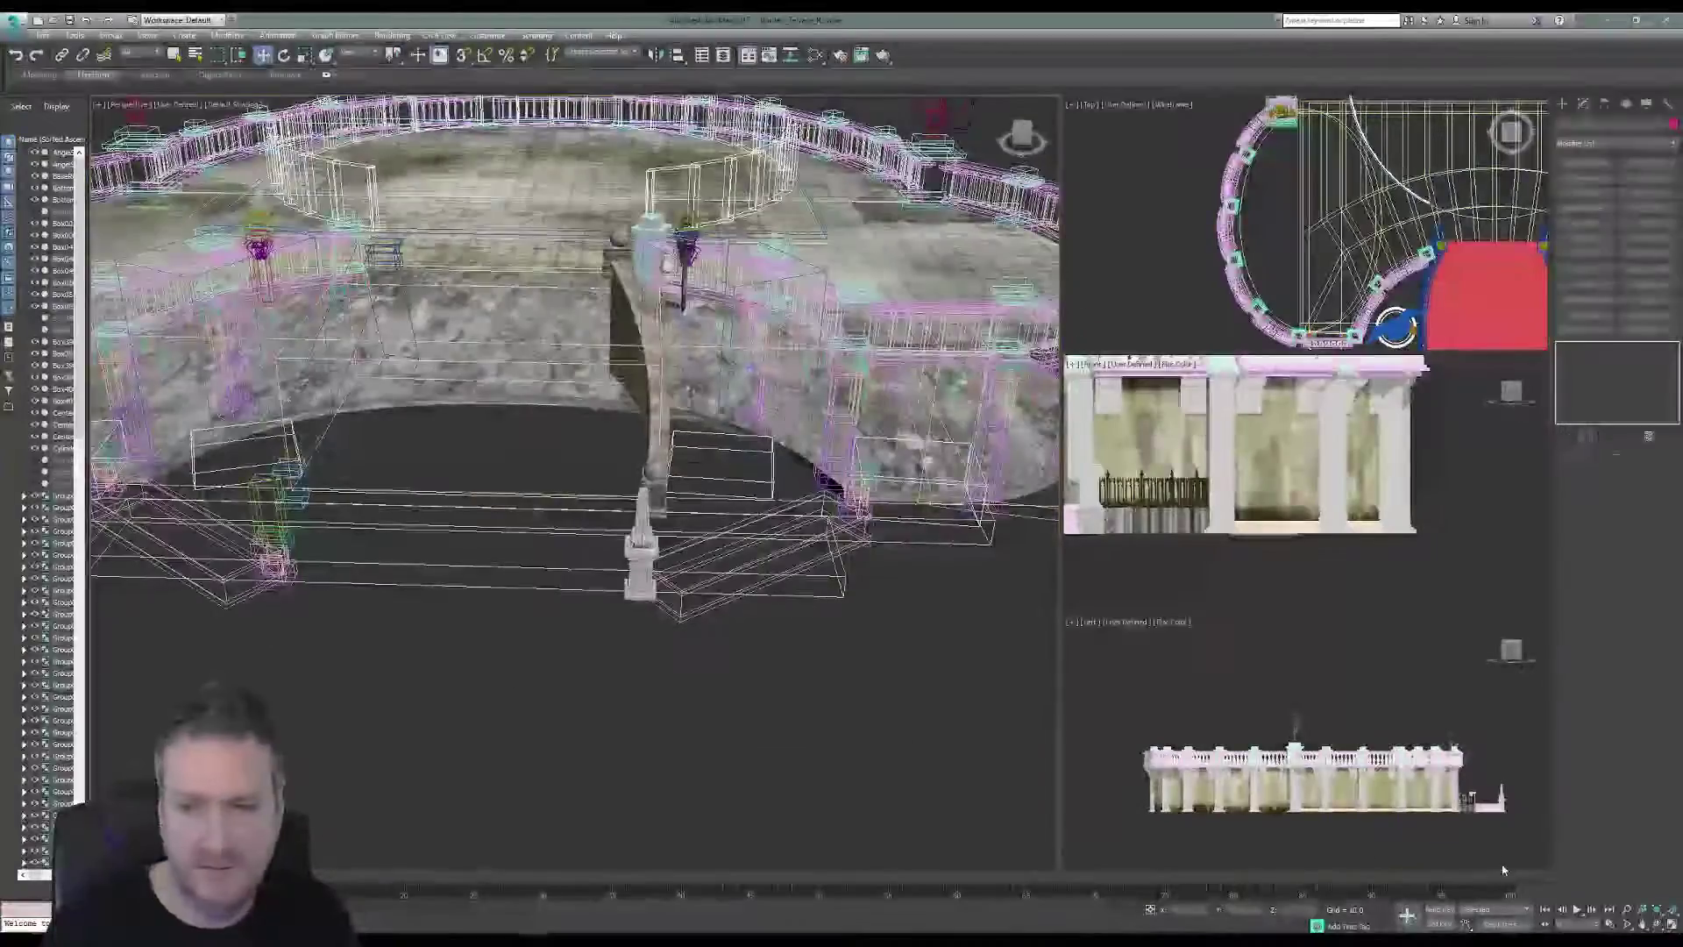
click(1511, 824)
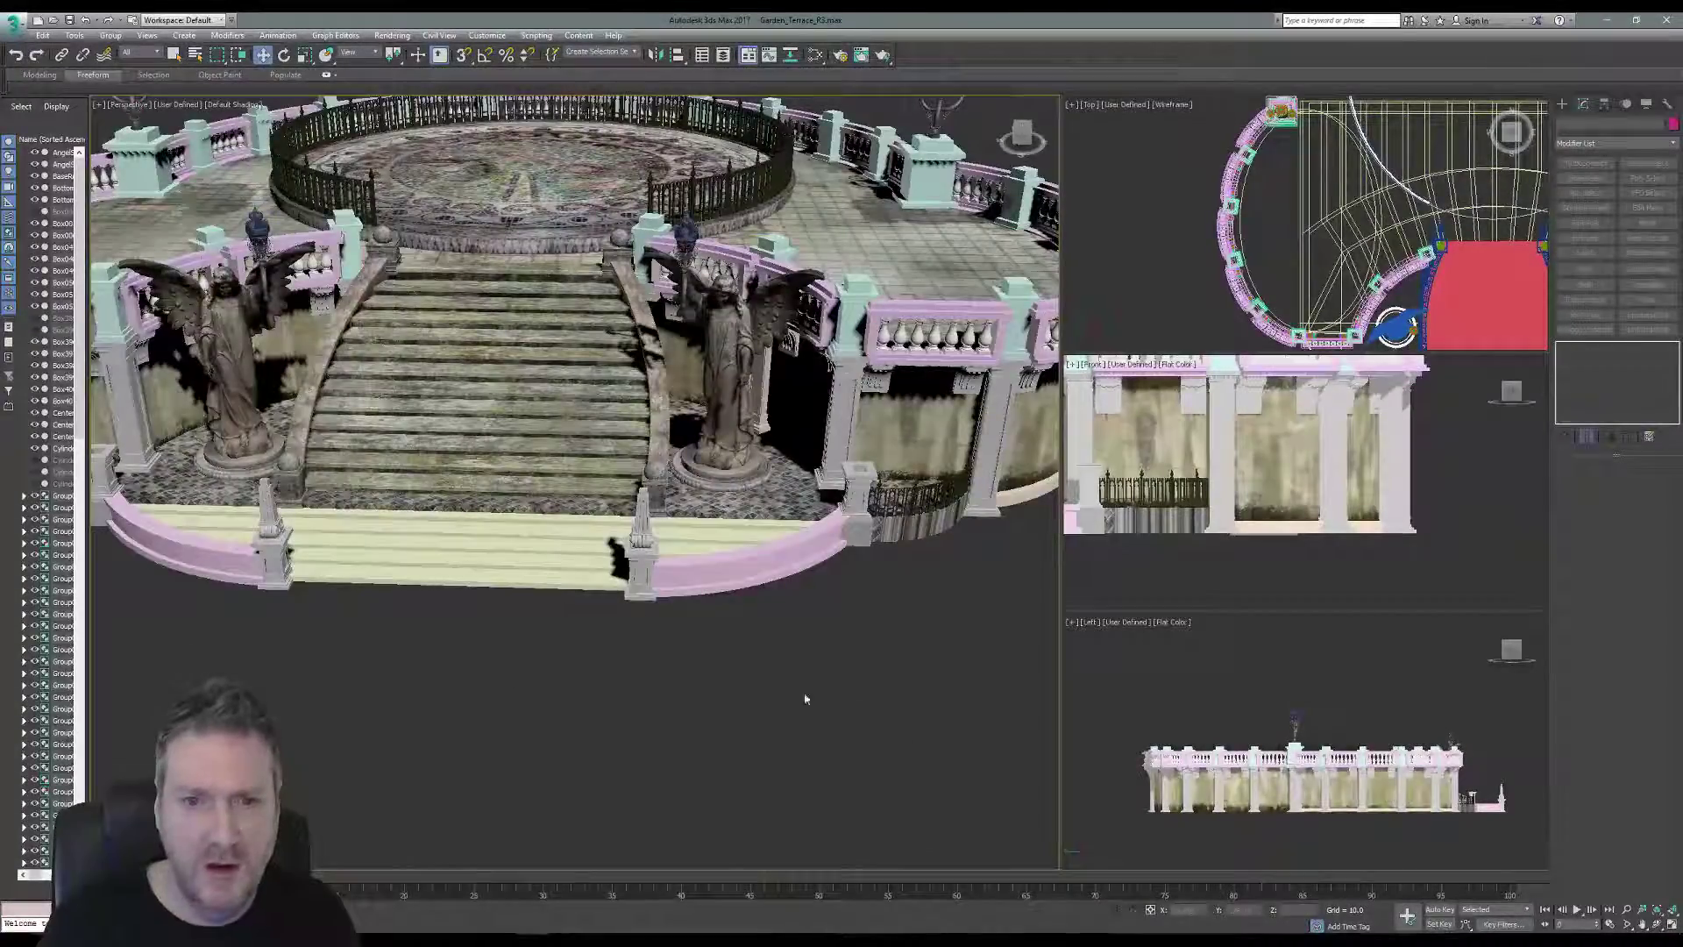
Bring the terrace's rear wall into view and save the scene.
click(1657, 924)
drag(602, 496, 513, 441)
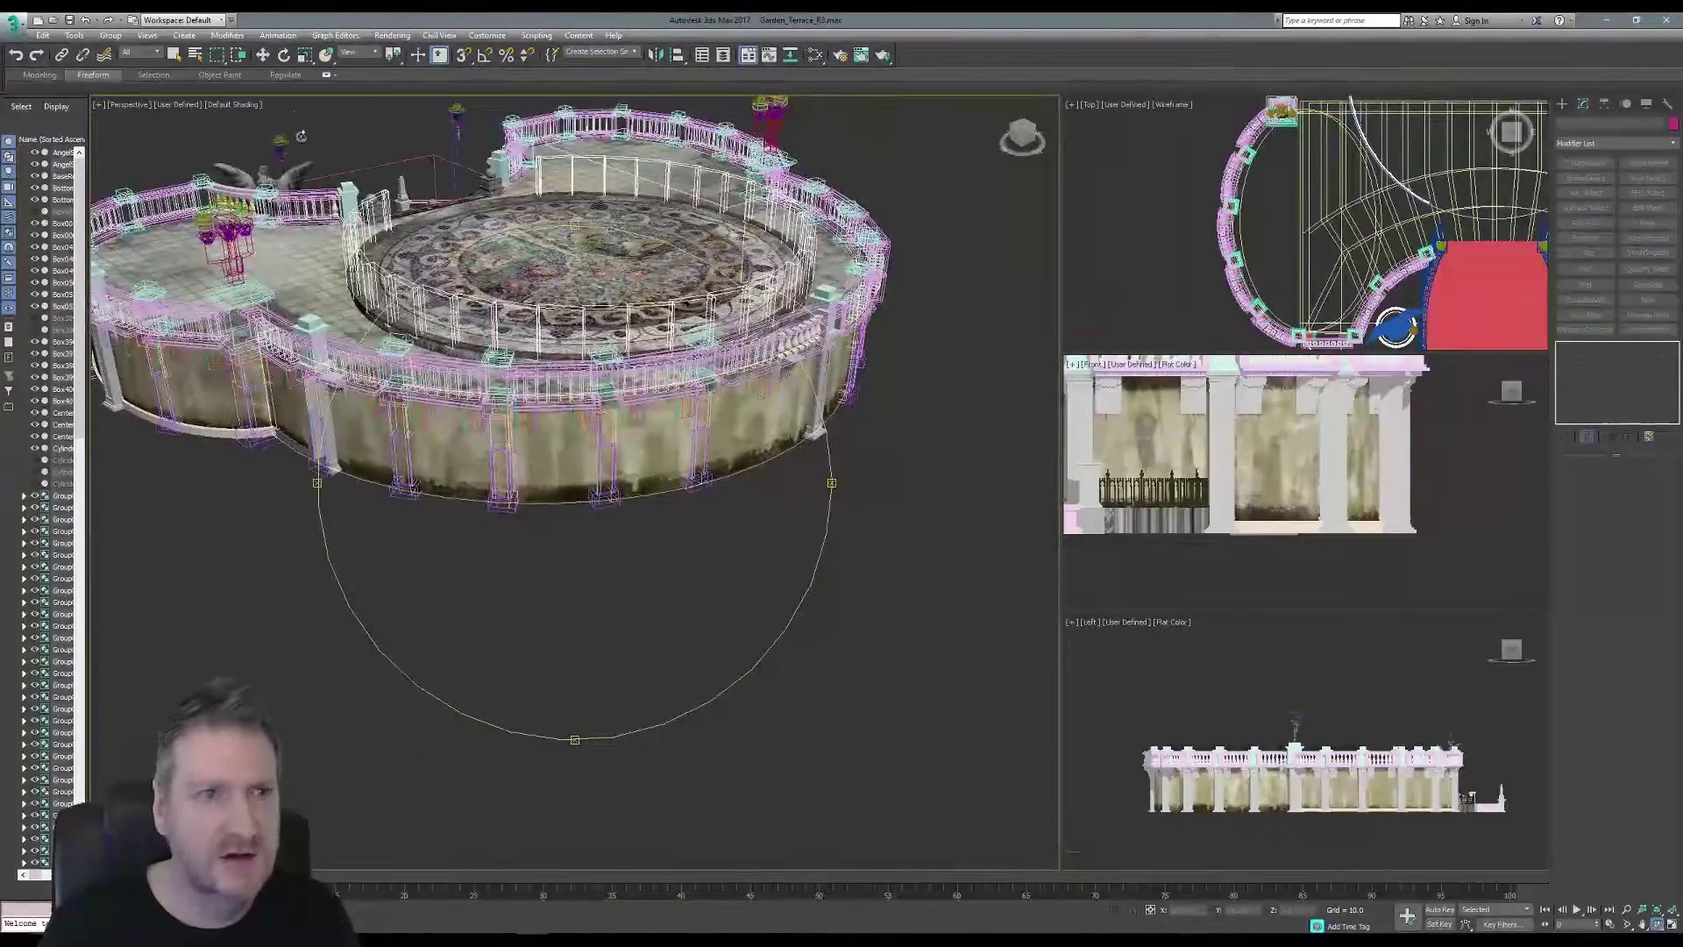
click(14, 21)
click(72, 144)
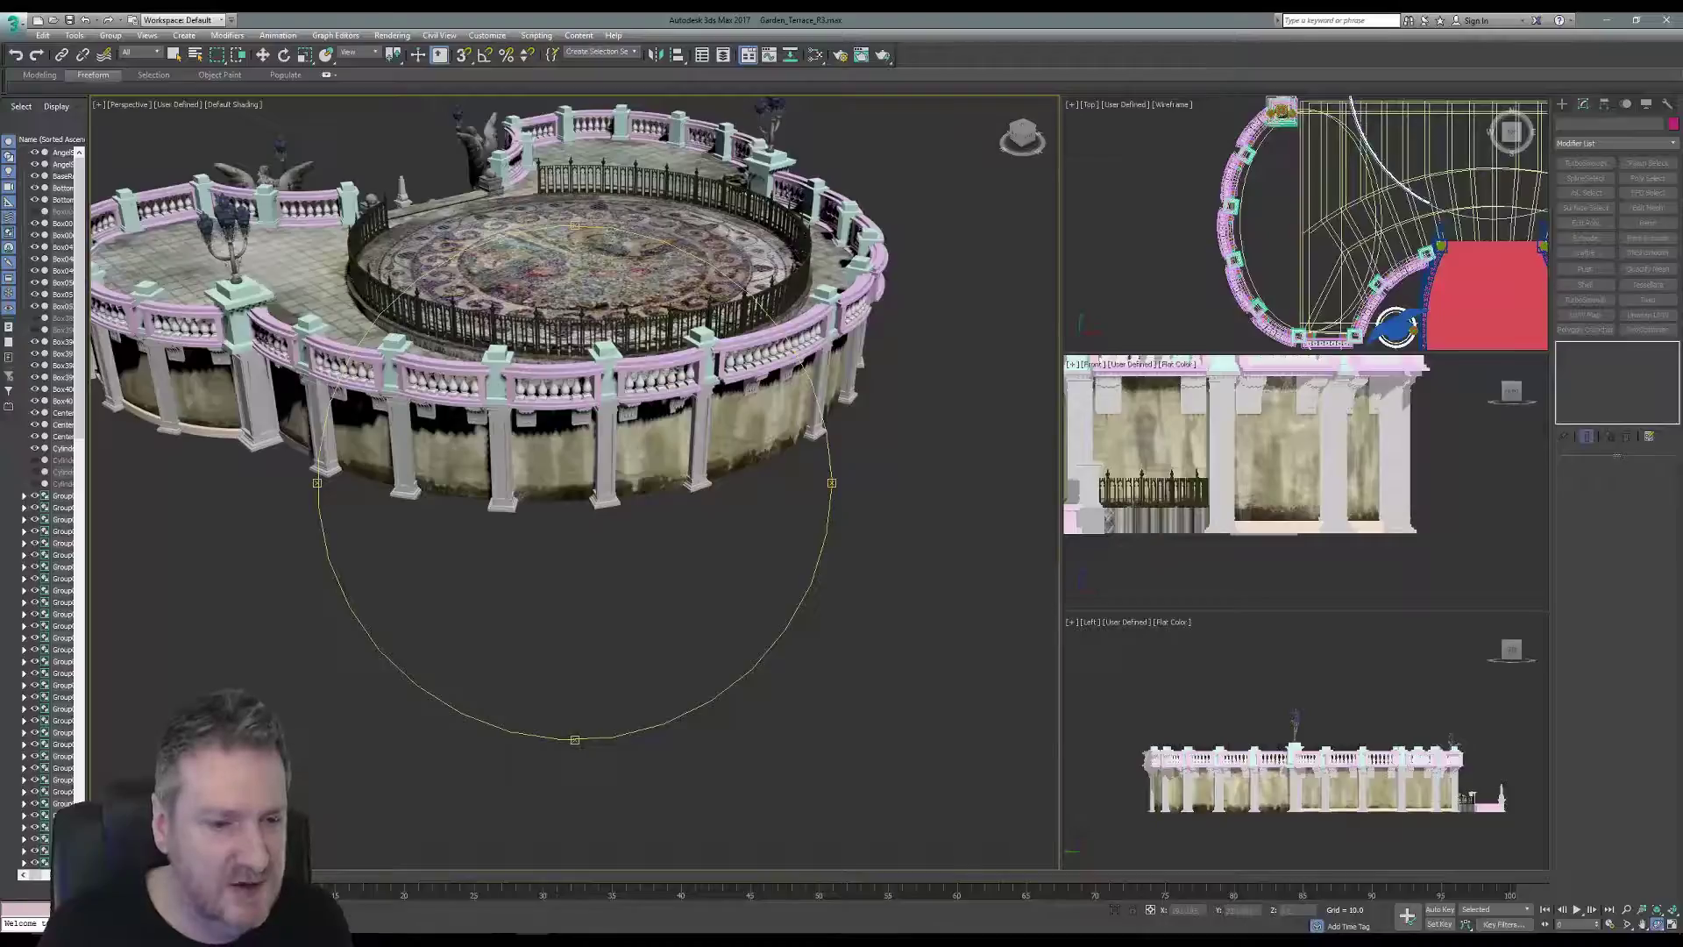
Switch to the web browser, view the Car & Building Wreck preview images on Creative Market, and return to 3ds Max.
key(super+2)
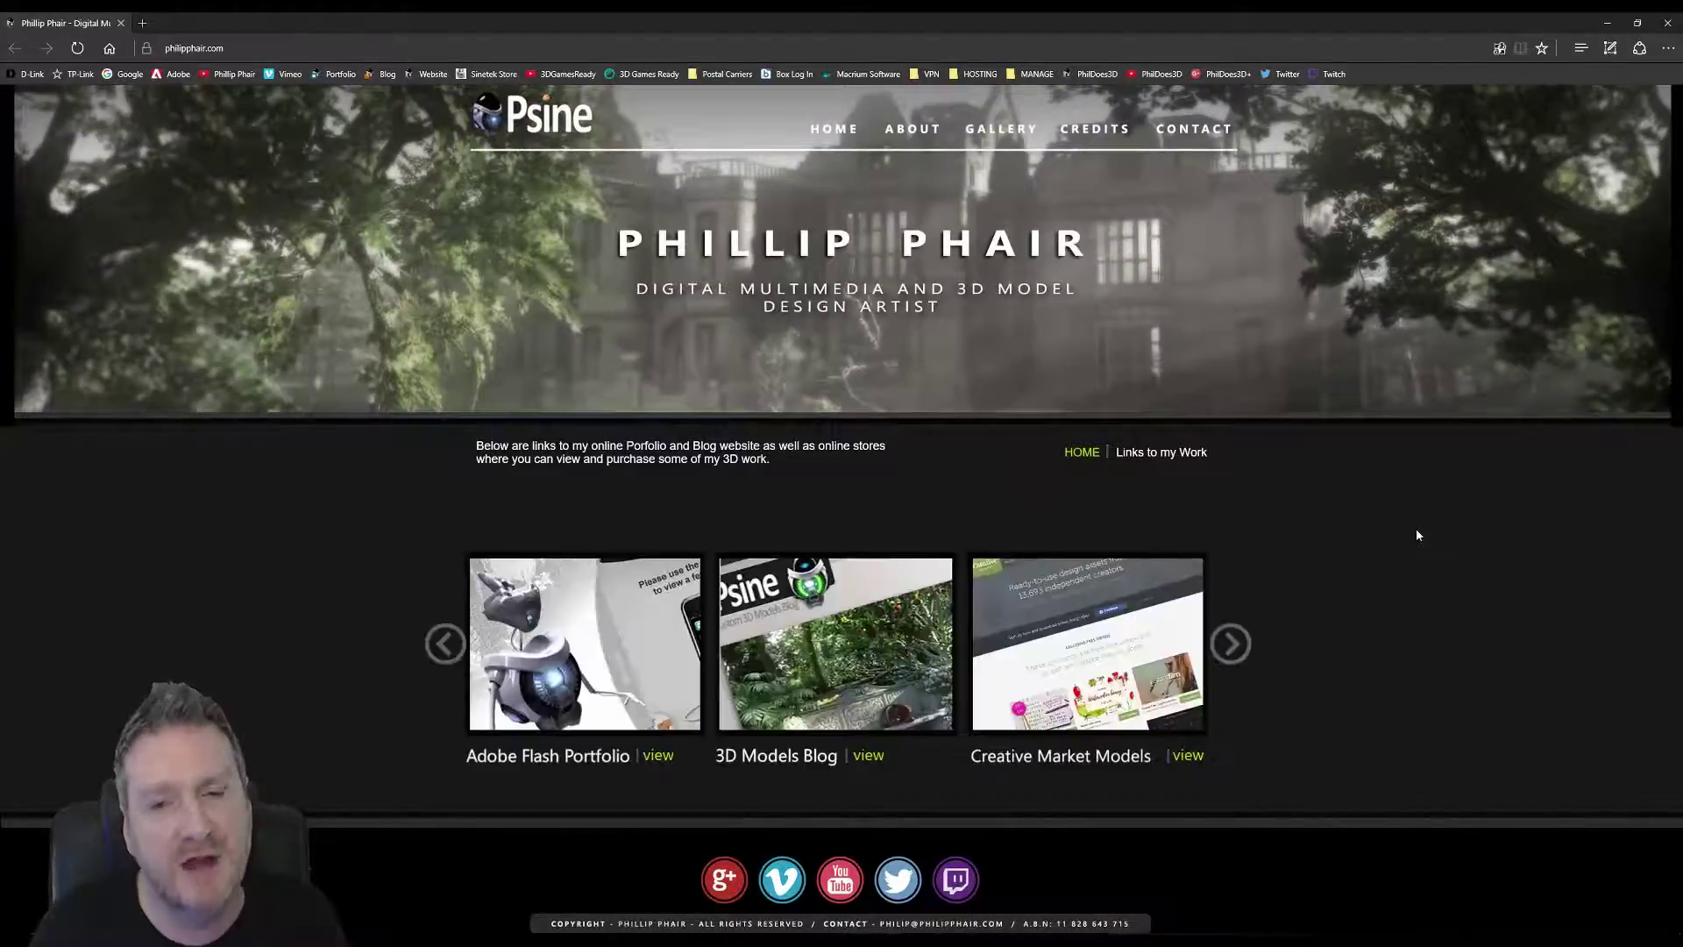
click(1103, 635)
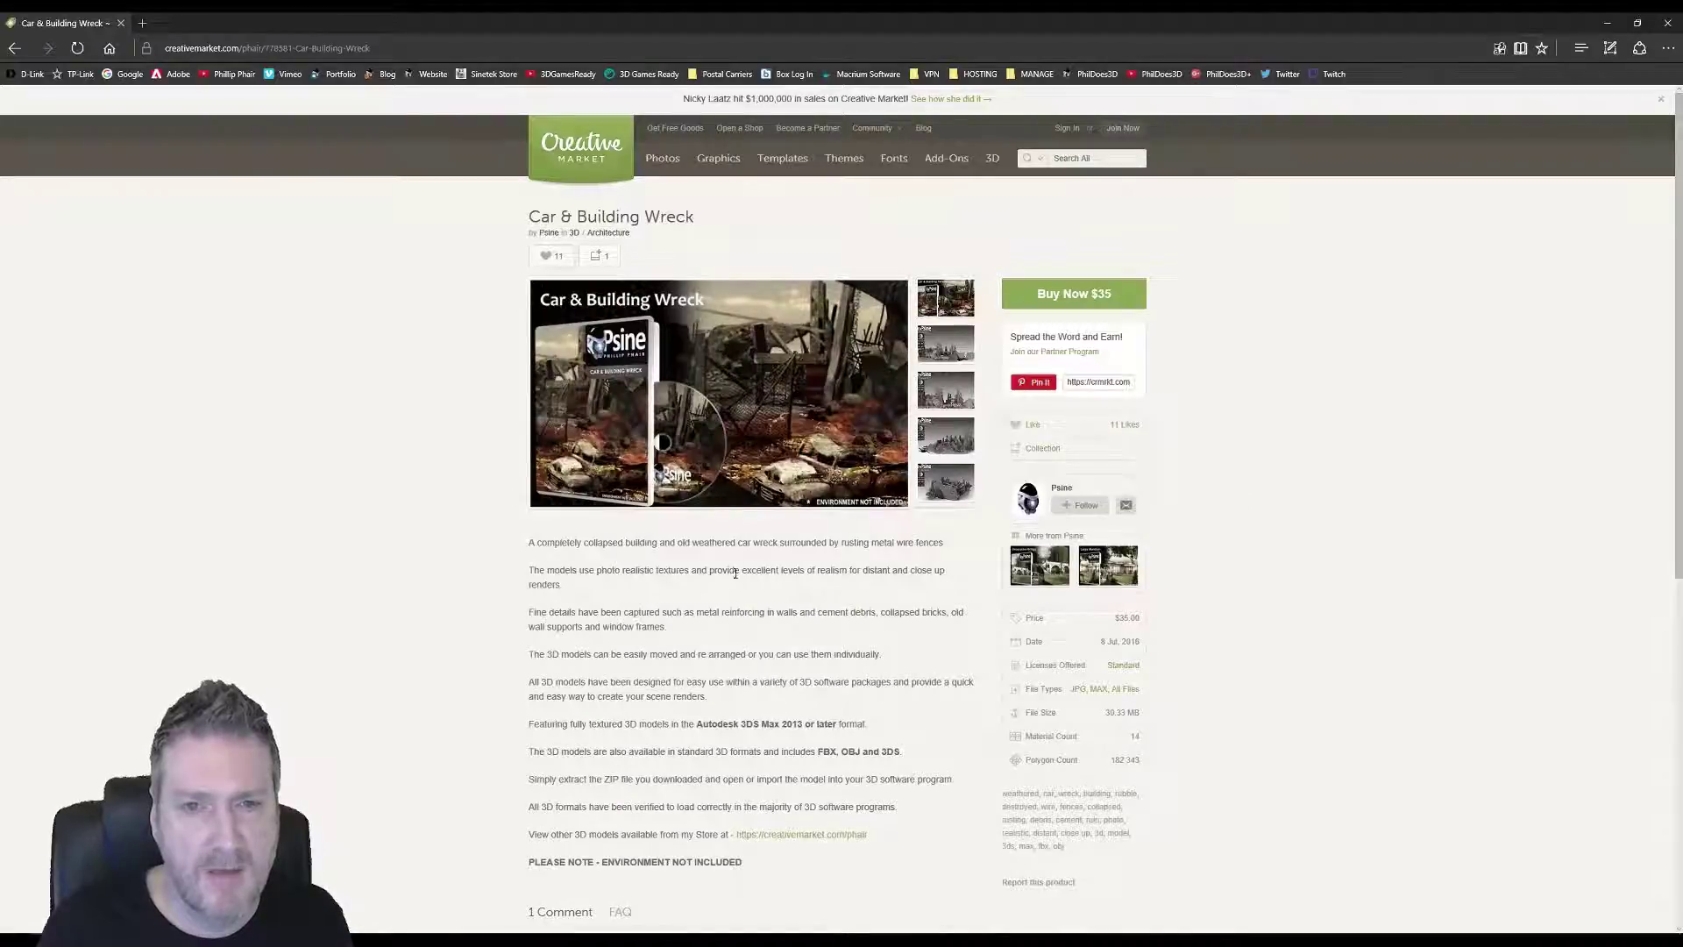
click(821, 463)
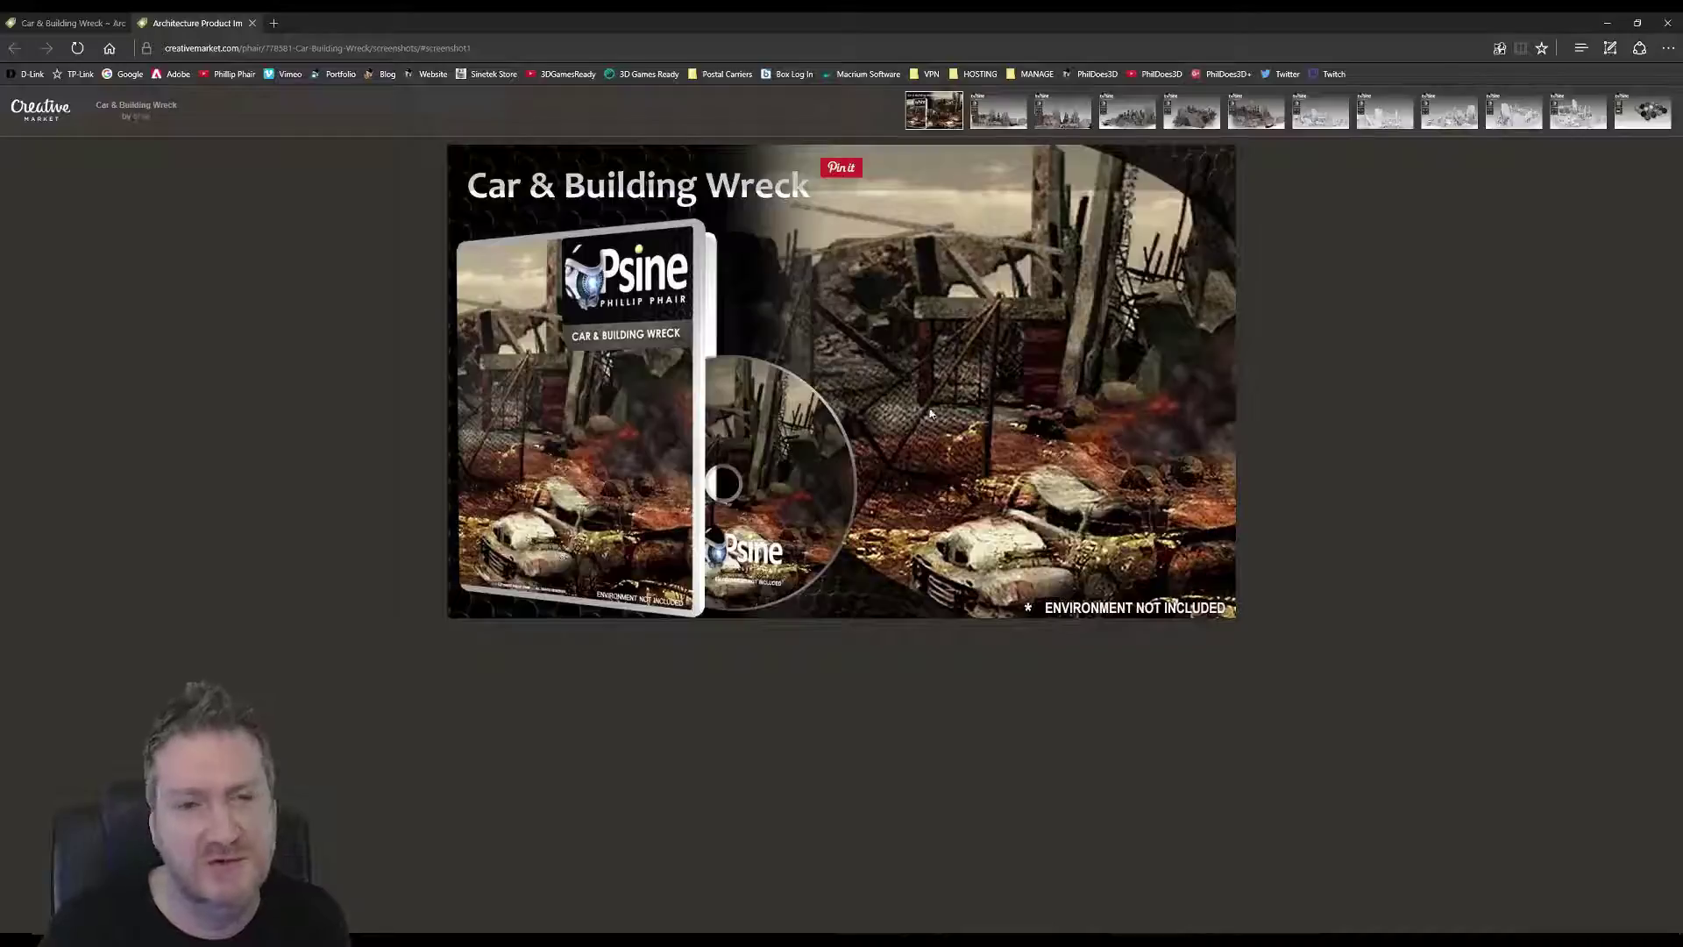
click(990, 119)
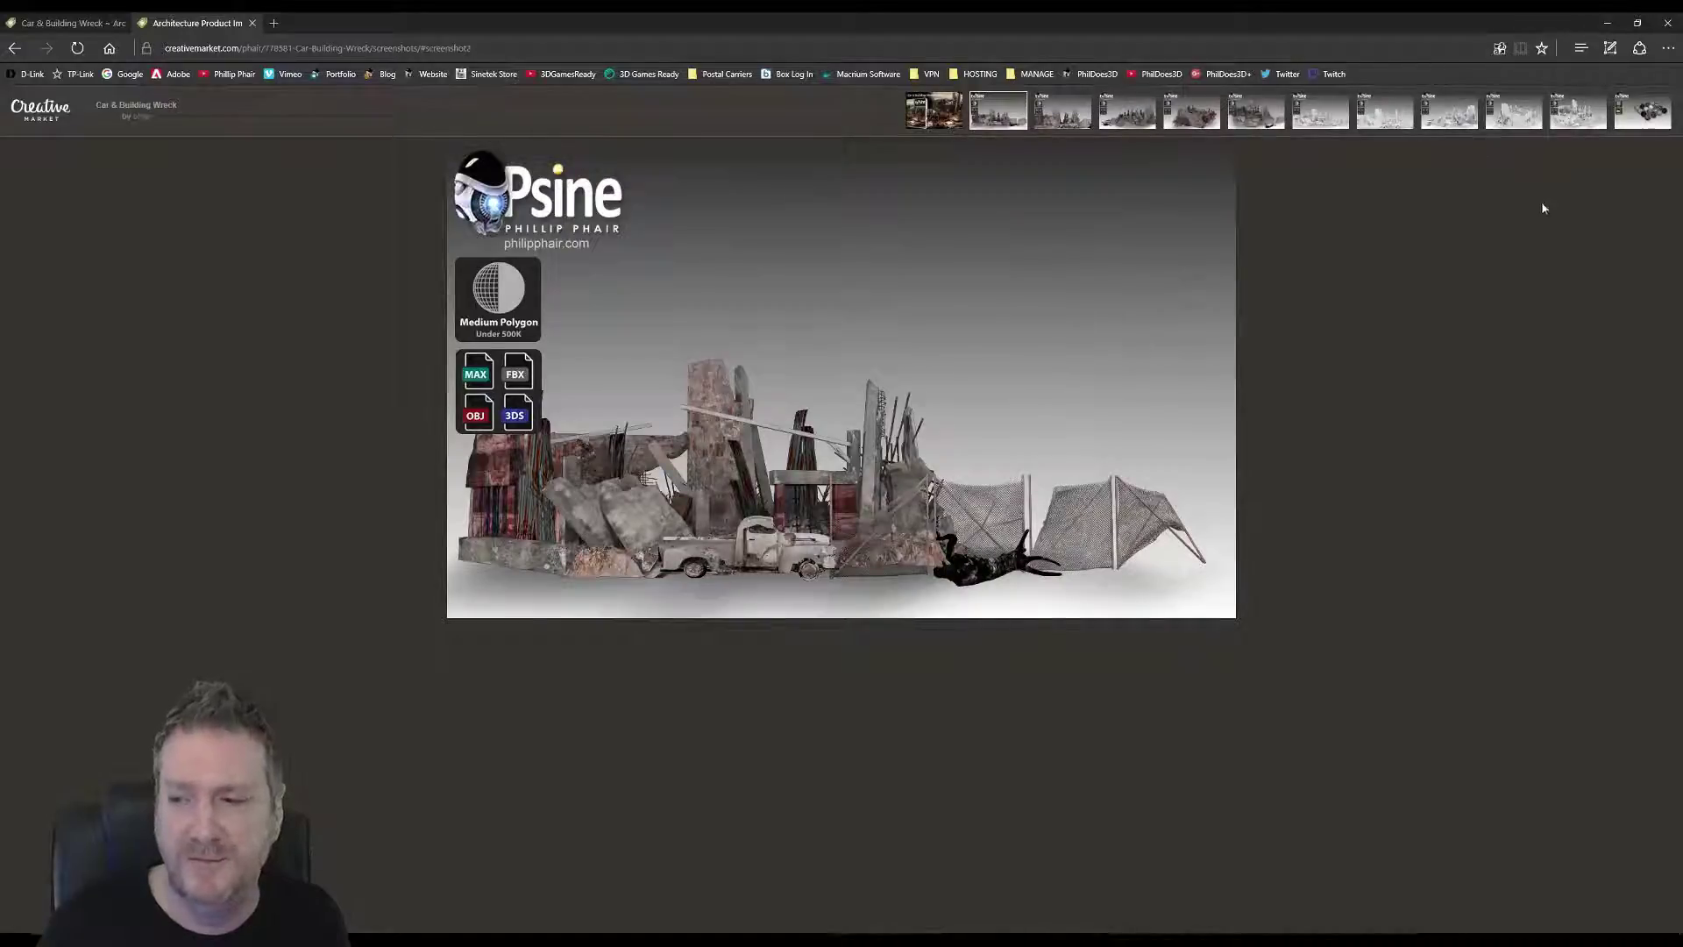
click(1661, 26)
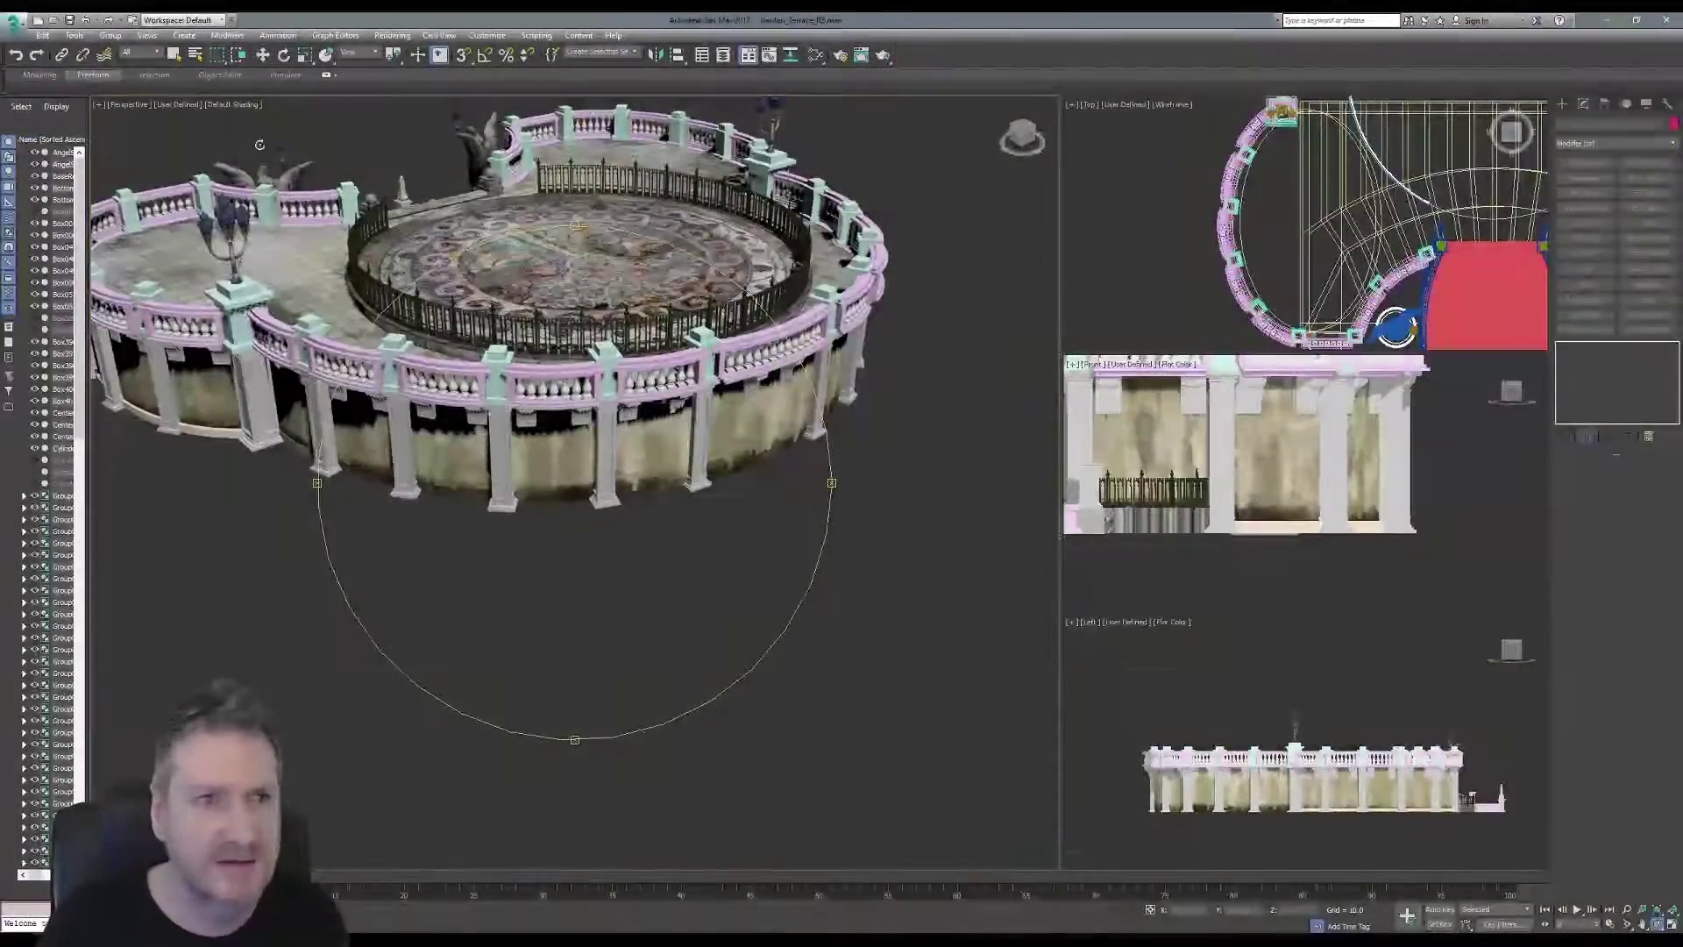
Select the terrace's large curved rear wall and isolate it, with its arc centred in the top view.
click(175, 59)
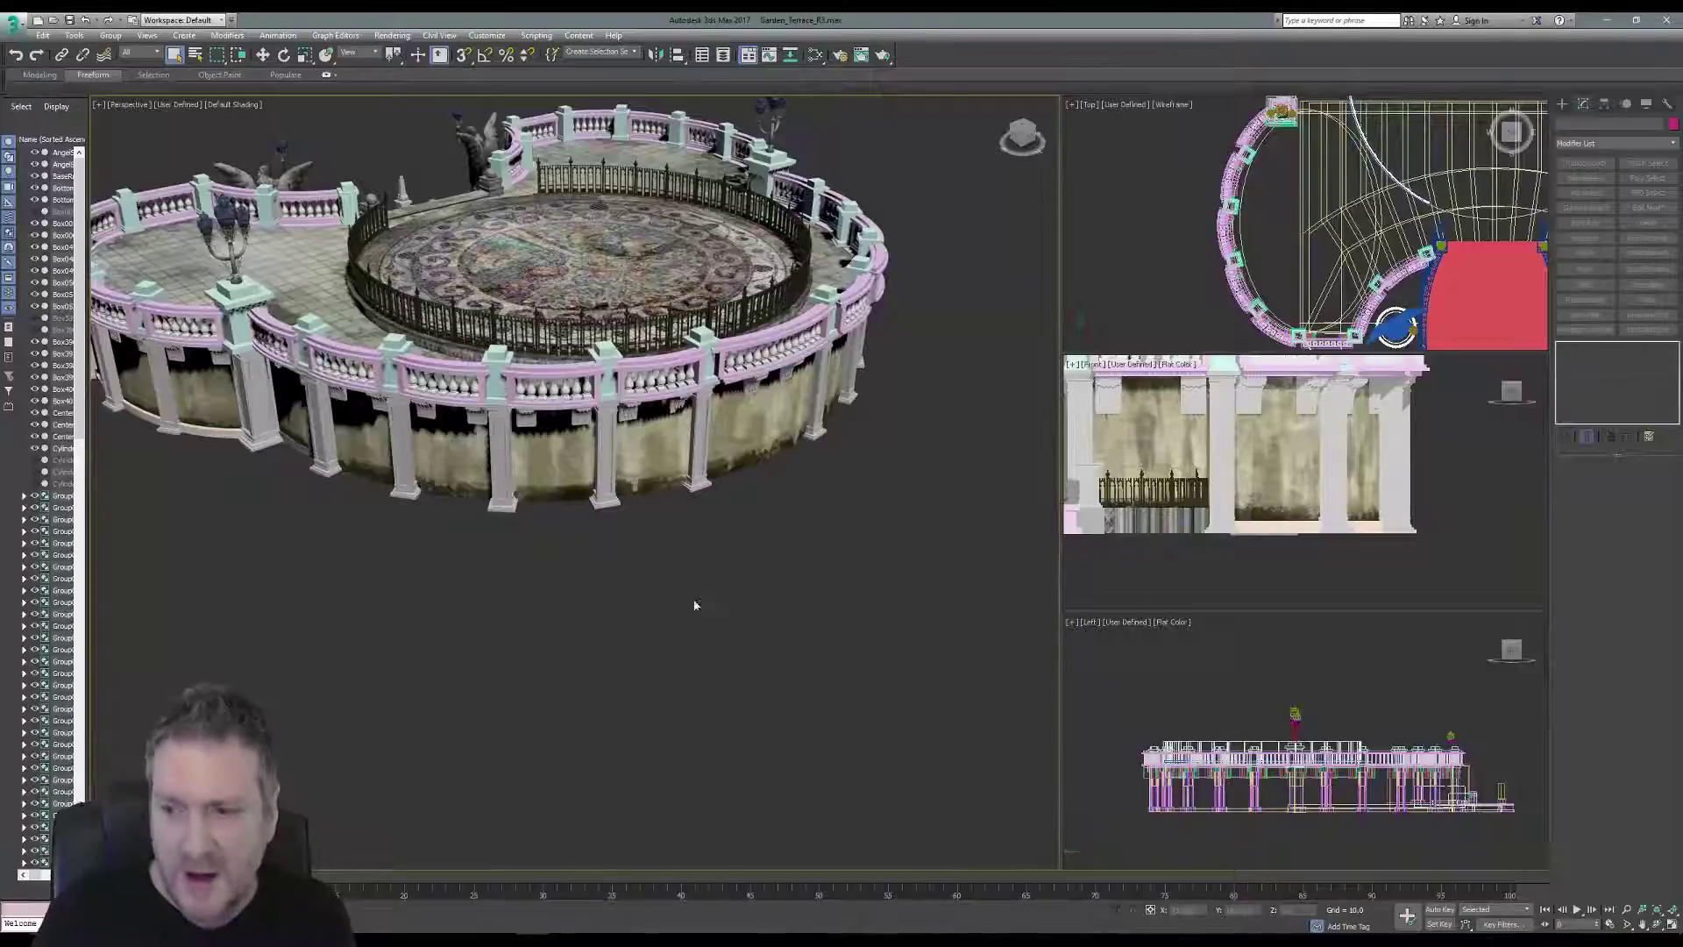
click(658, 472)
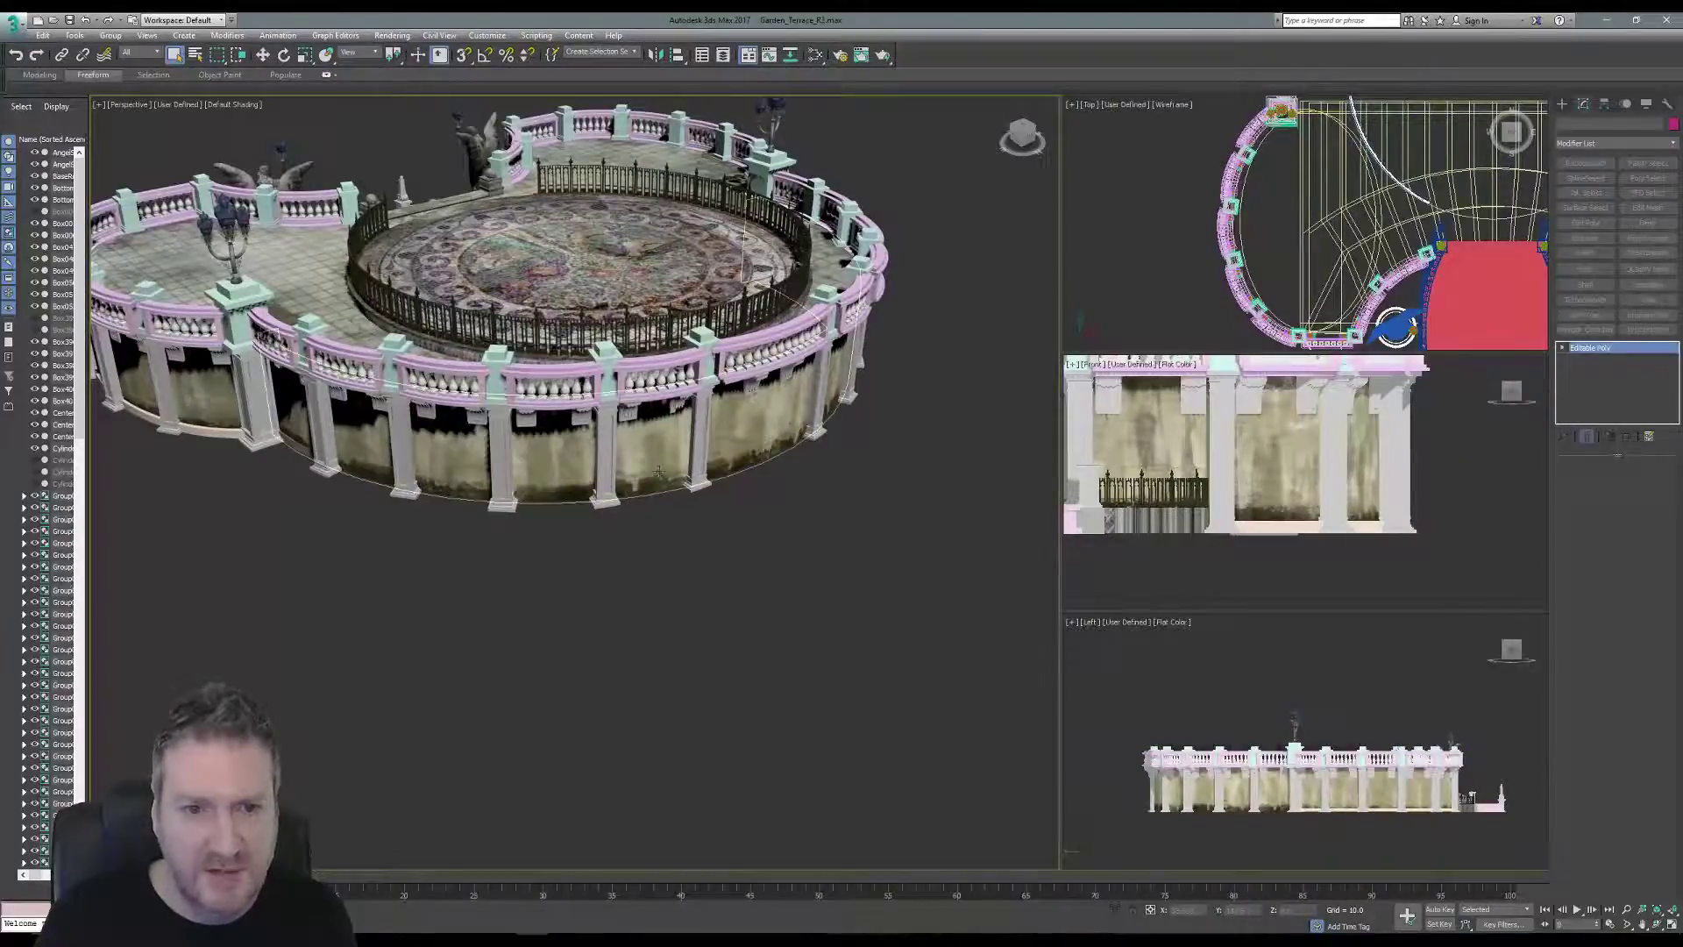
click(78, 36)
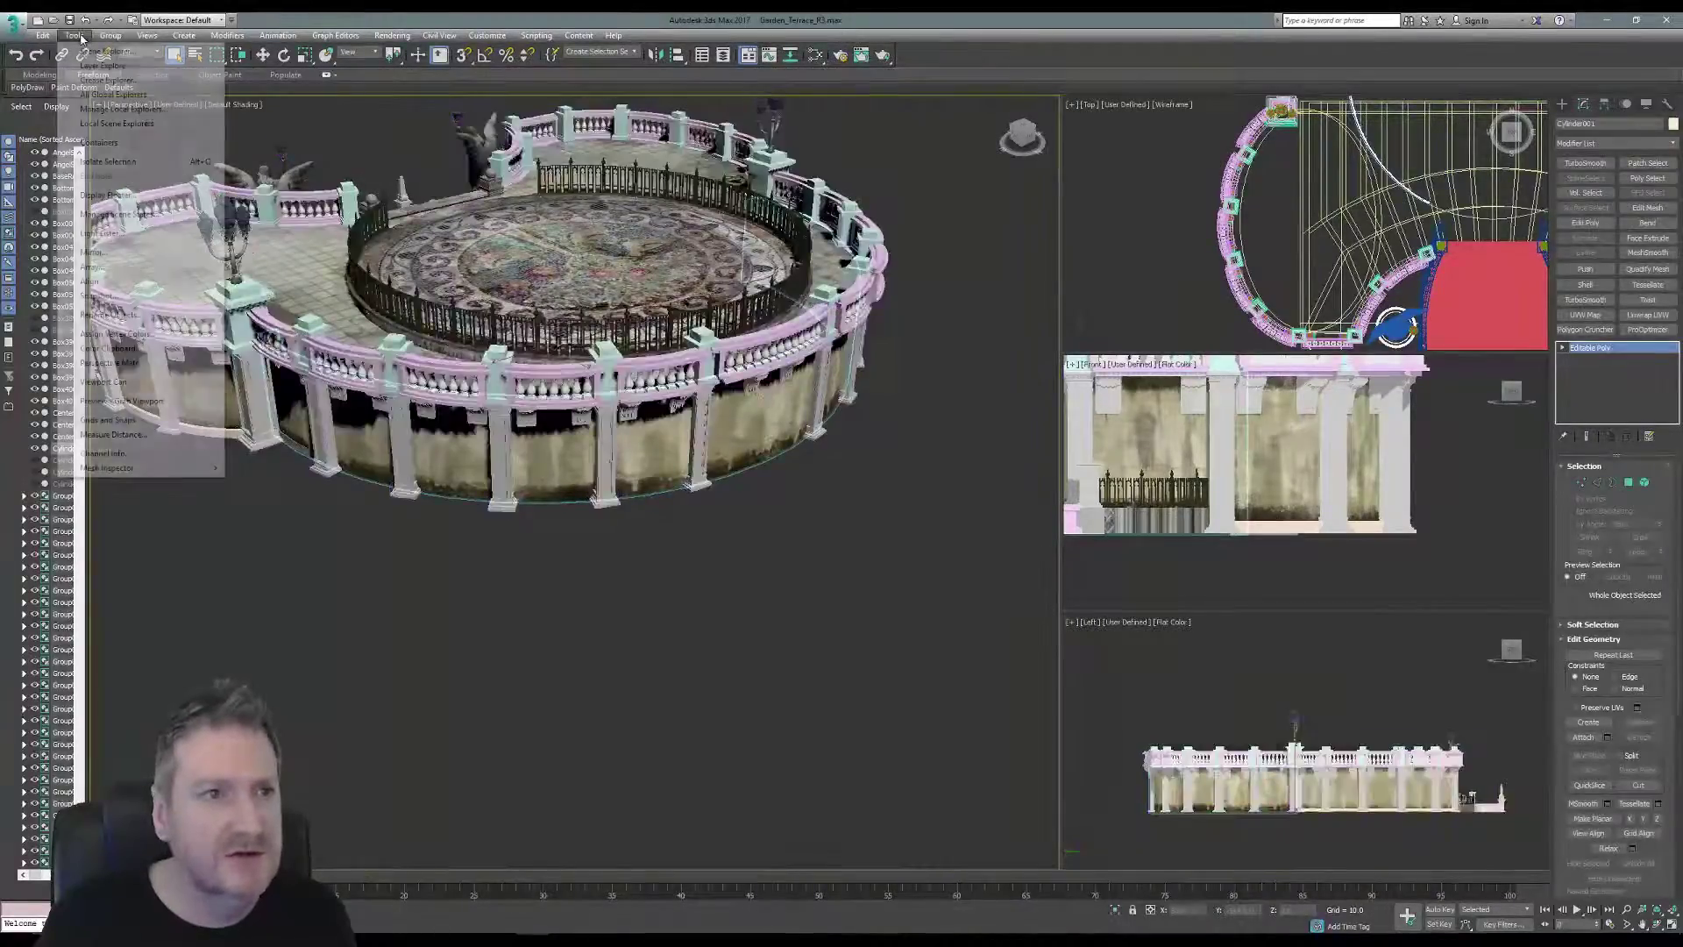
click(109, 161)
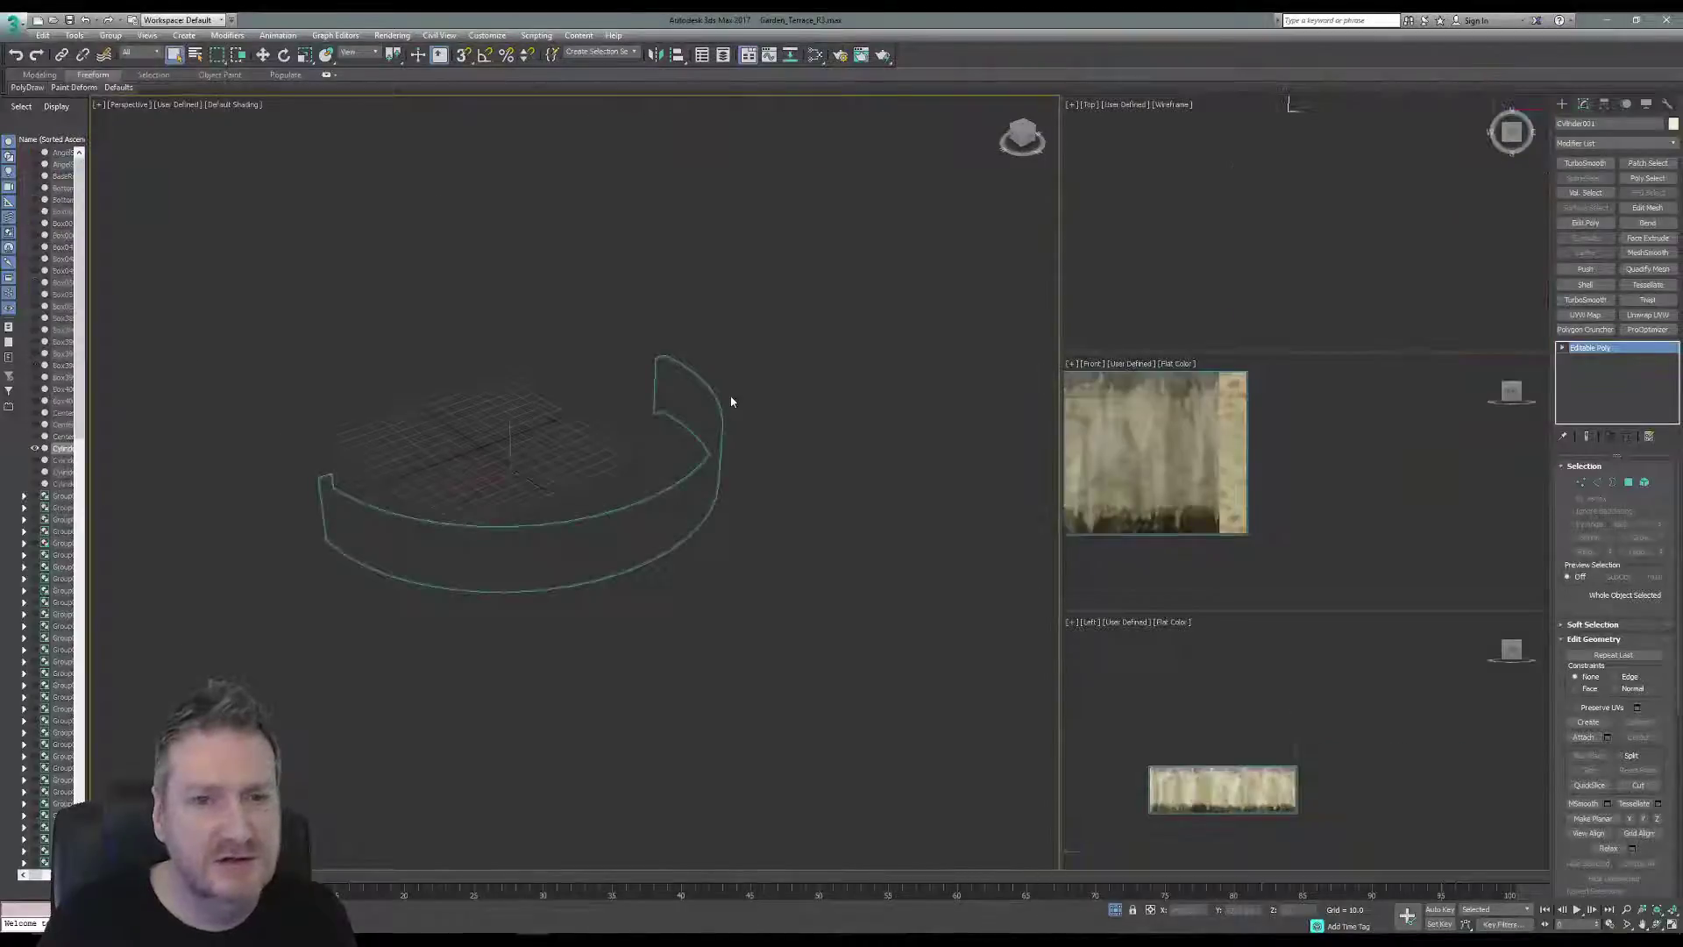
middle_drag(1259, 245, 1252, 282)
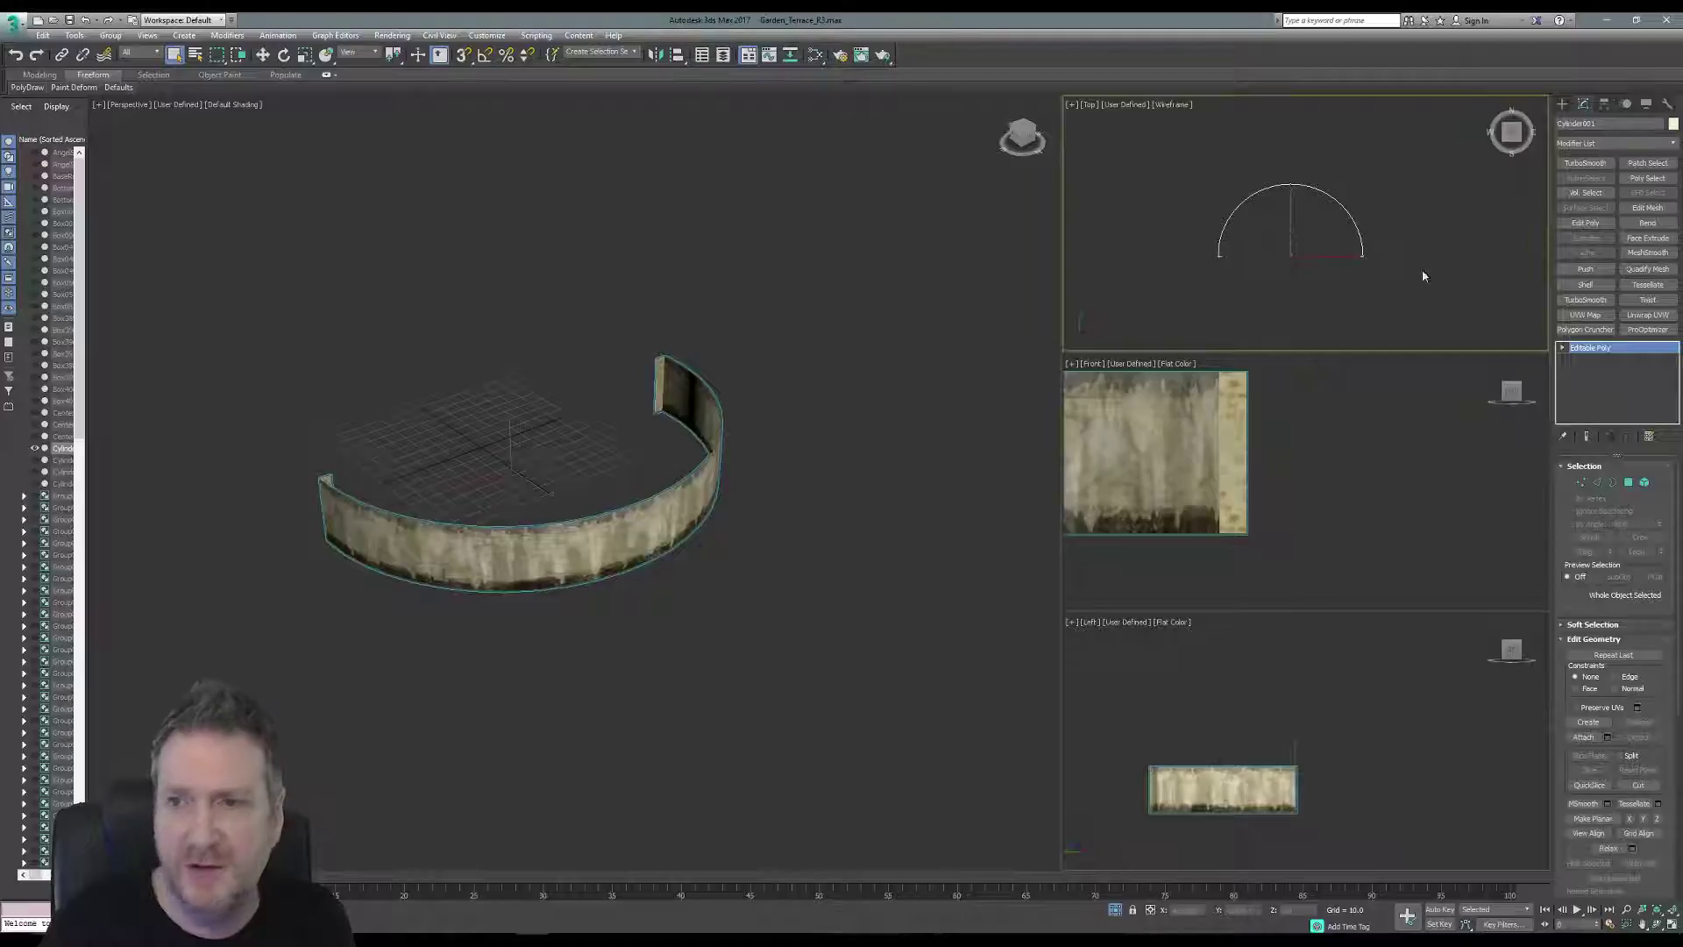
Create a long thin box, about 324 units wide, just below the curved rear wall in the front view.
click(1564, 103)
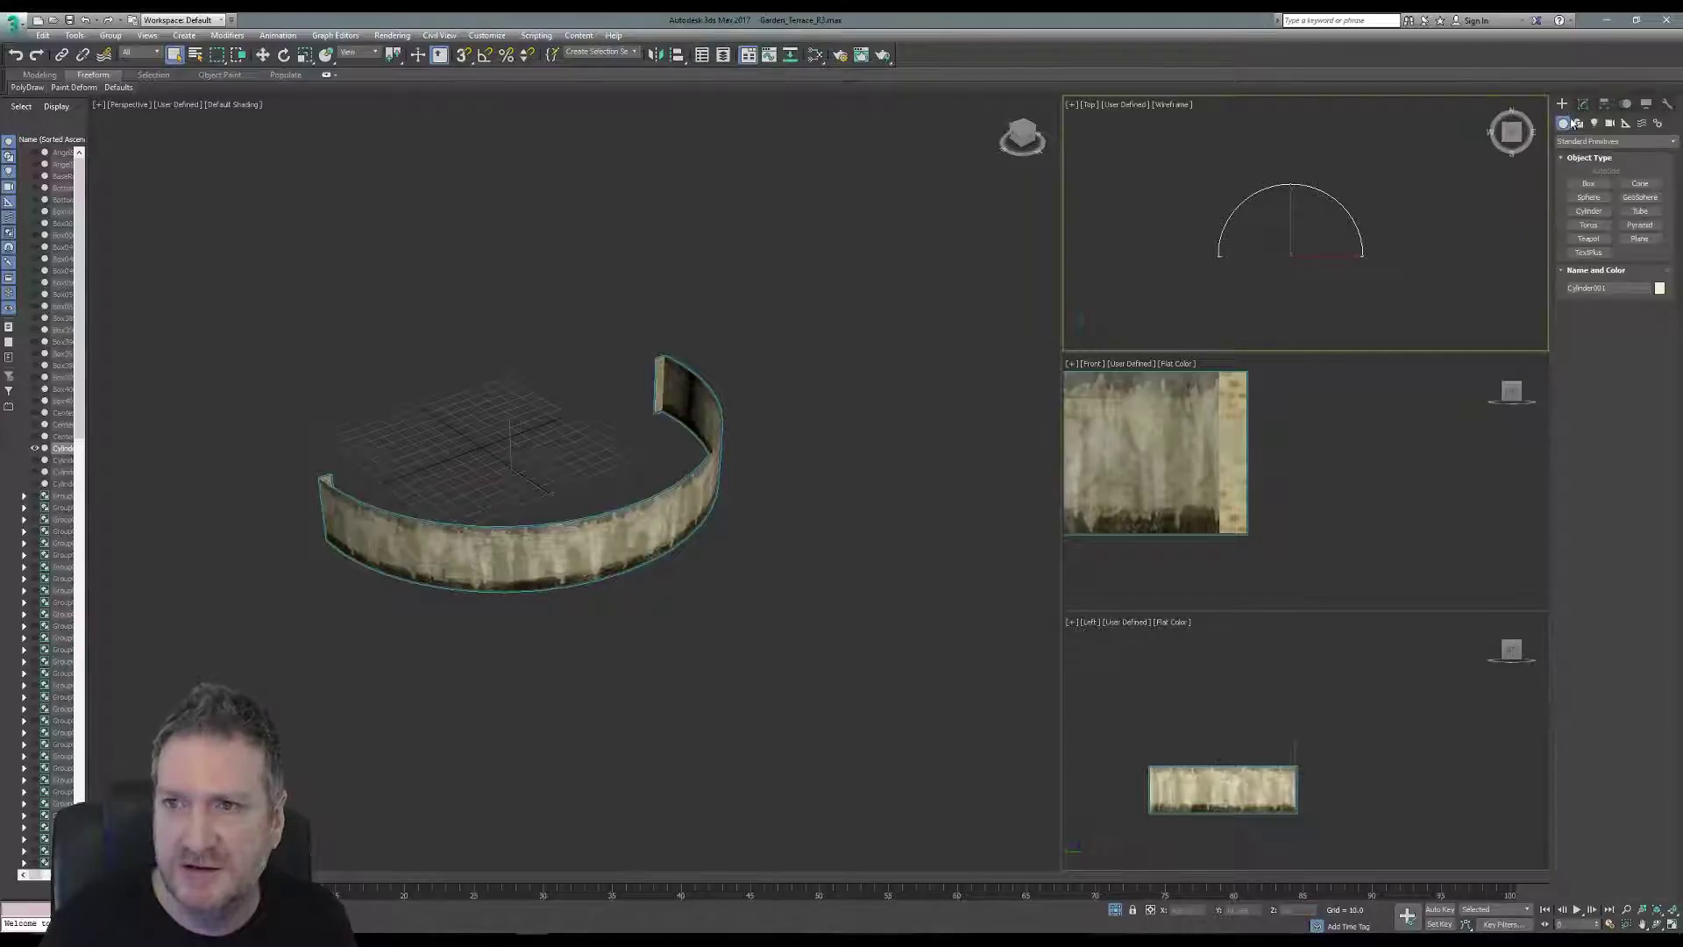
click(1590, 184)
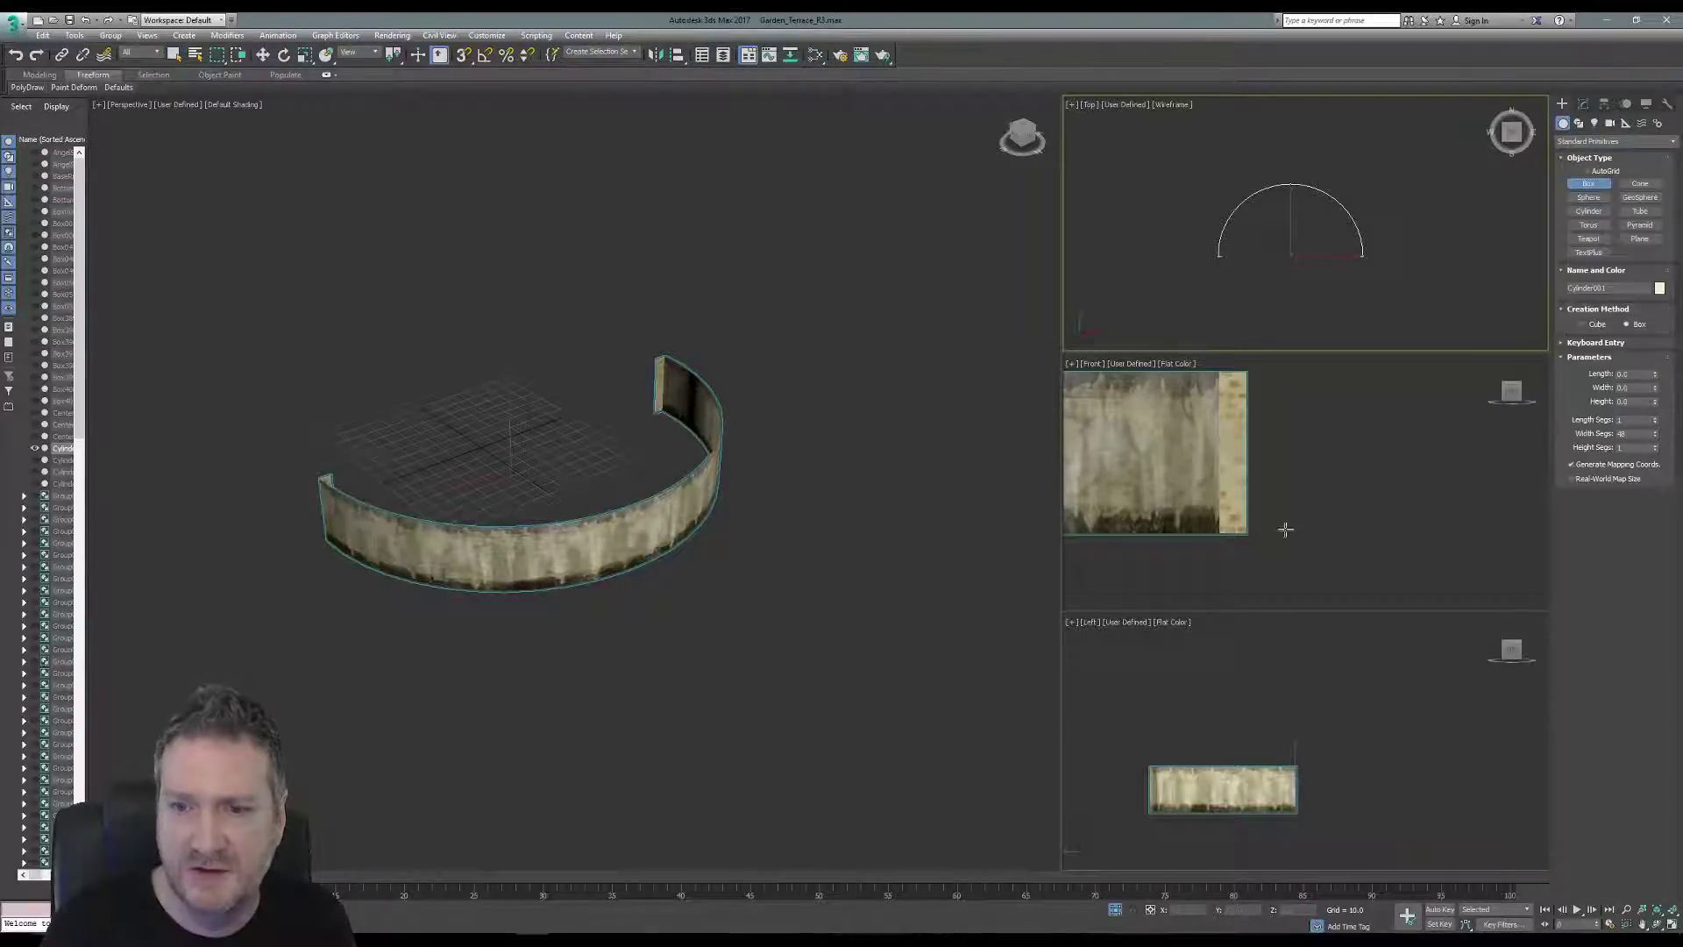
scroll(1450, 563, down, 4)
middle_drag(1265, 561, 1402, 481)
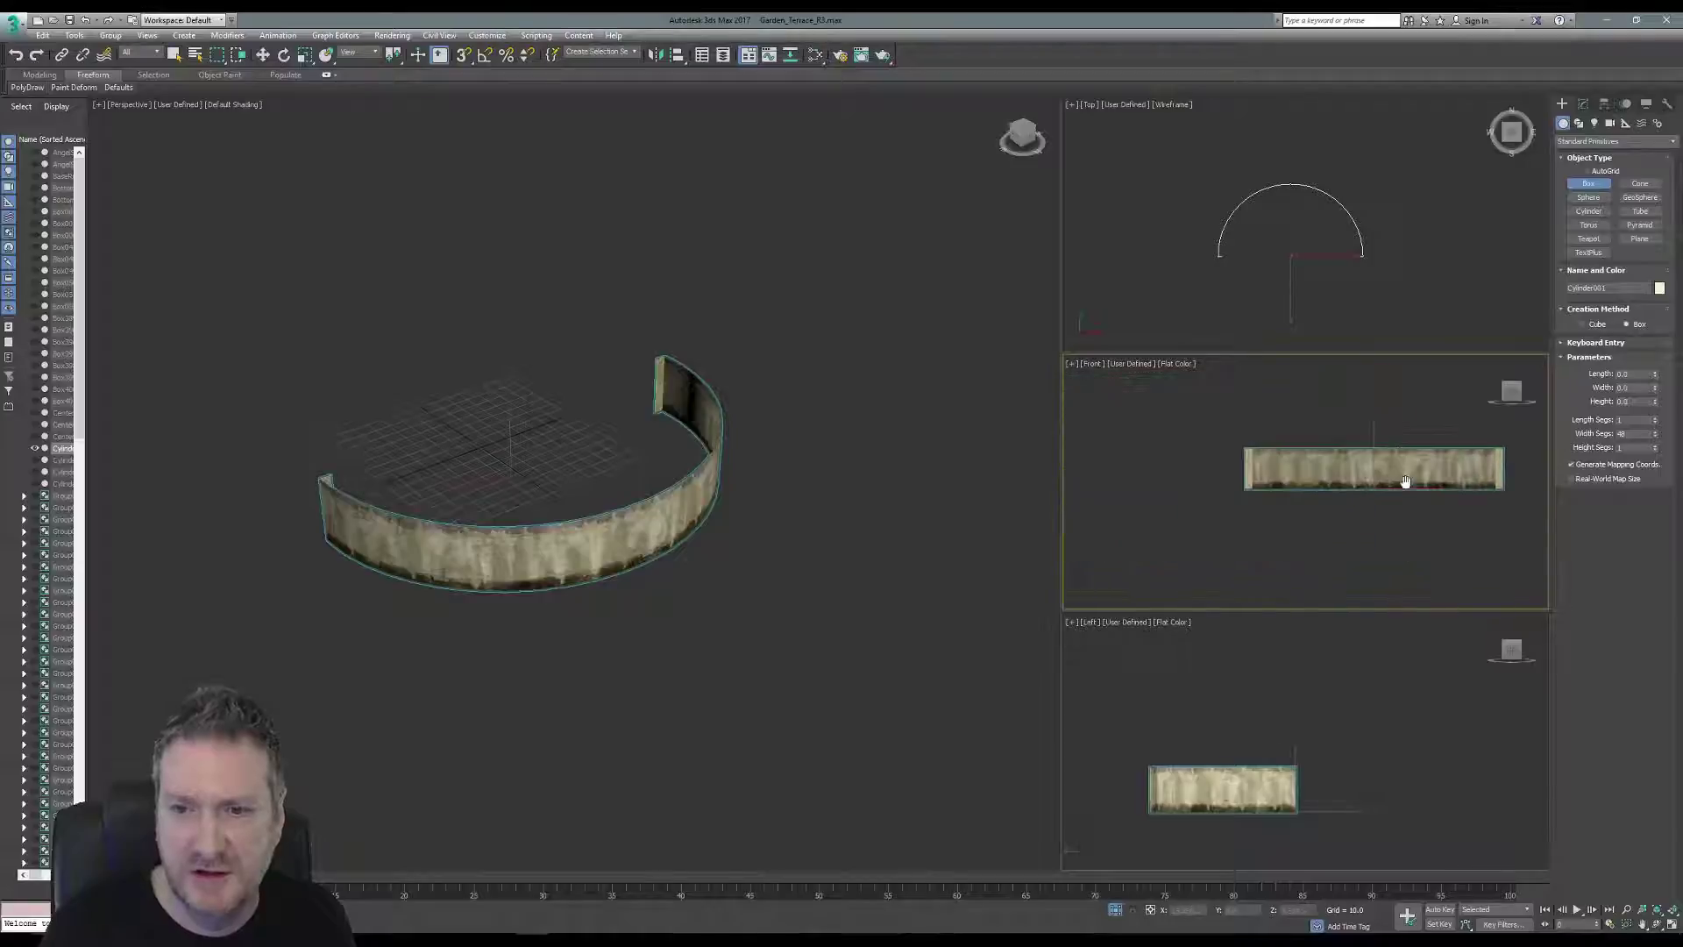
middle_drag(1308, 530, 1206, 536)
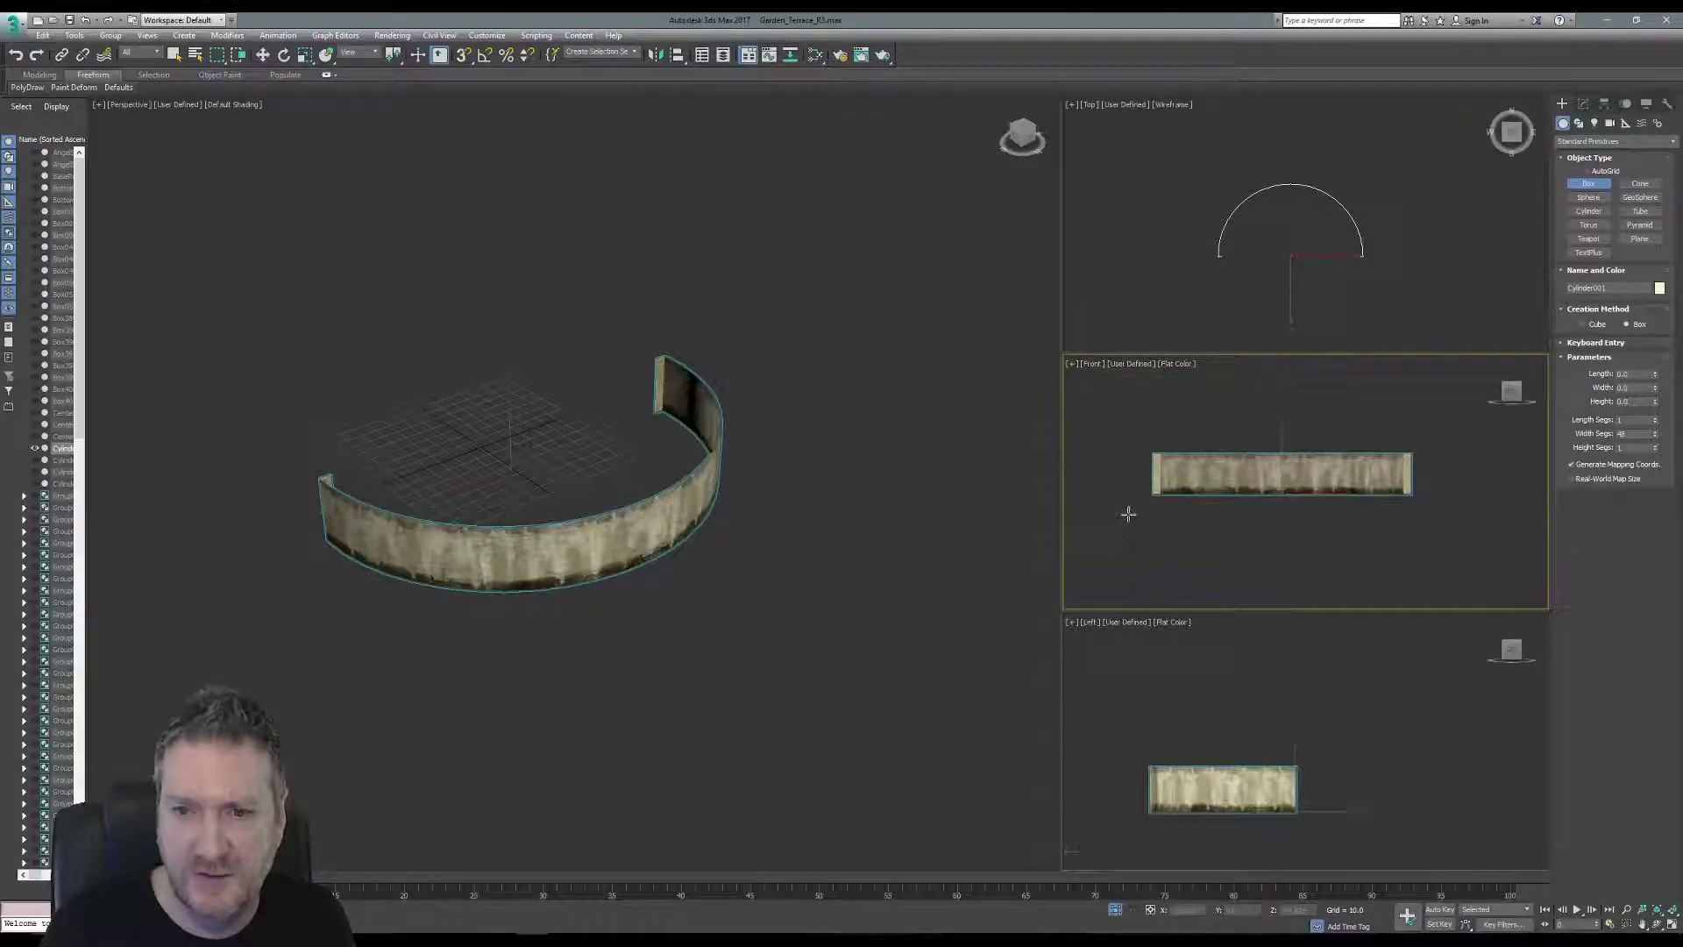
drag(1108, 514, 1448, 522)
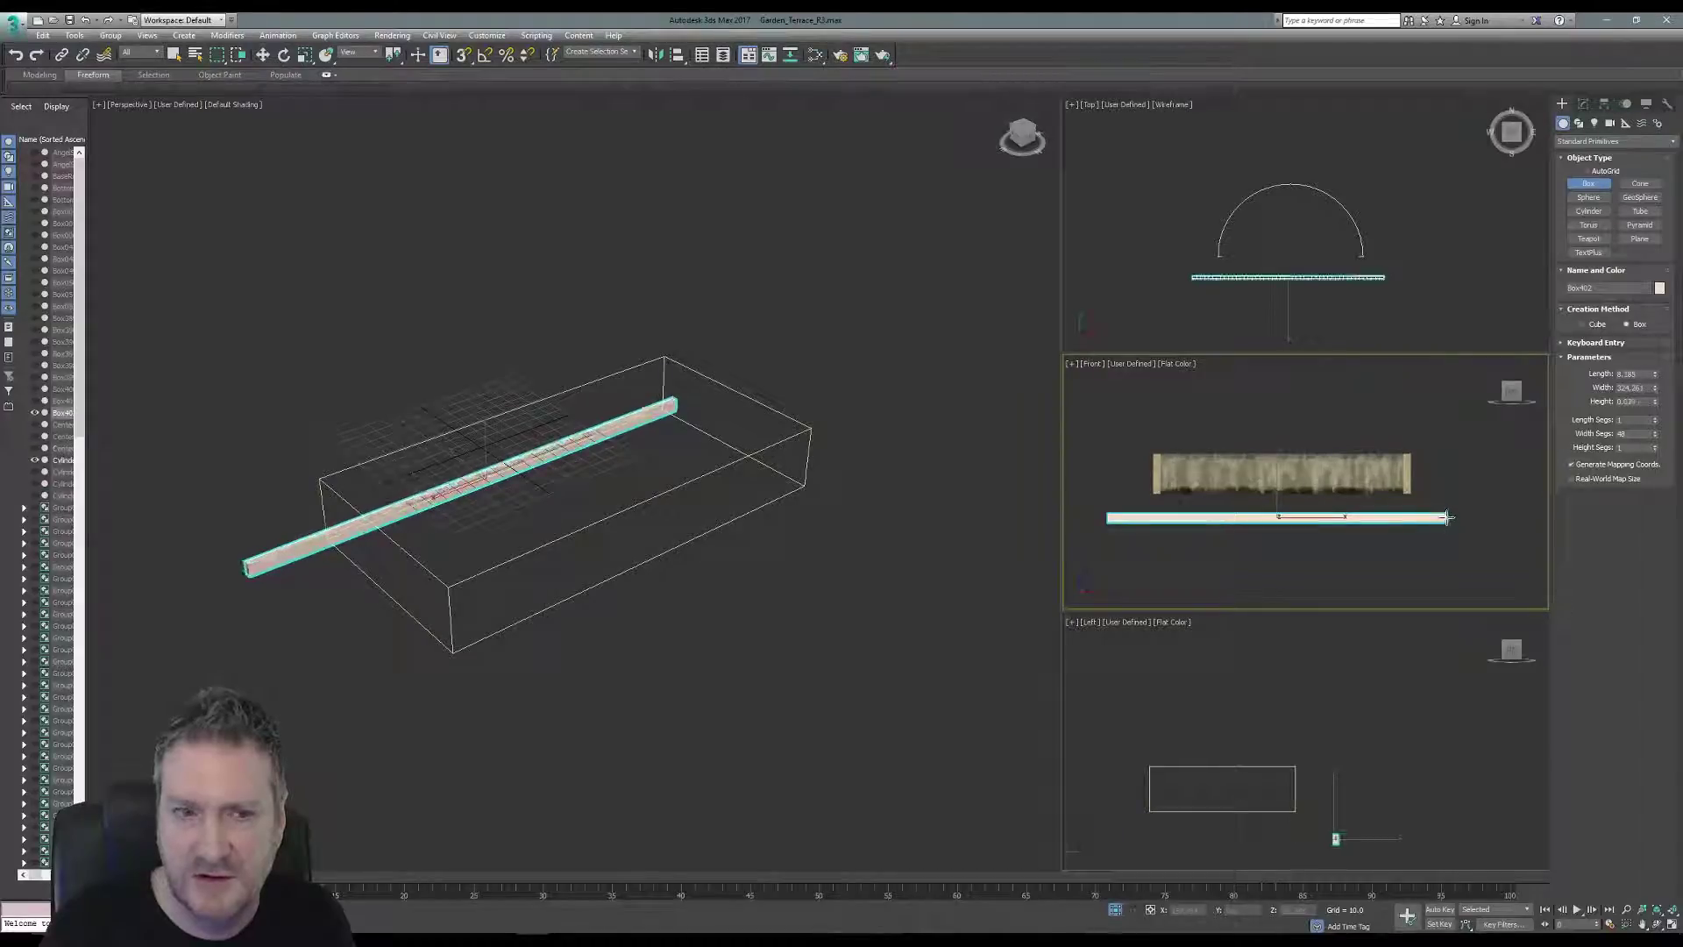
click(1442, 513)
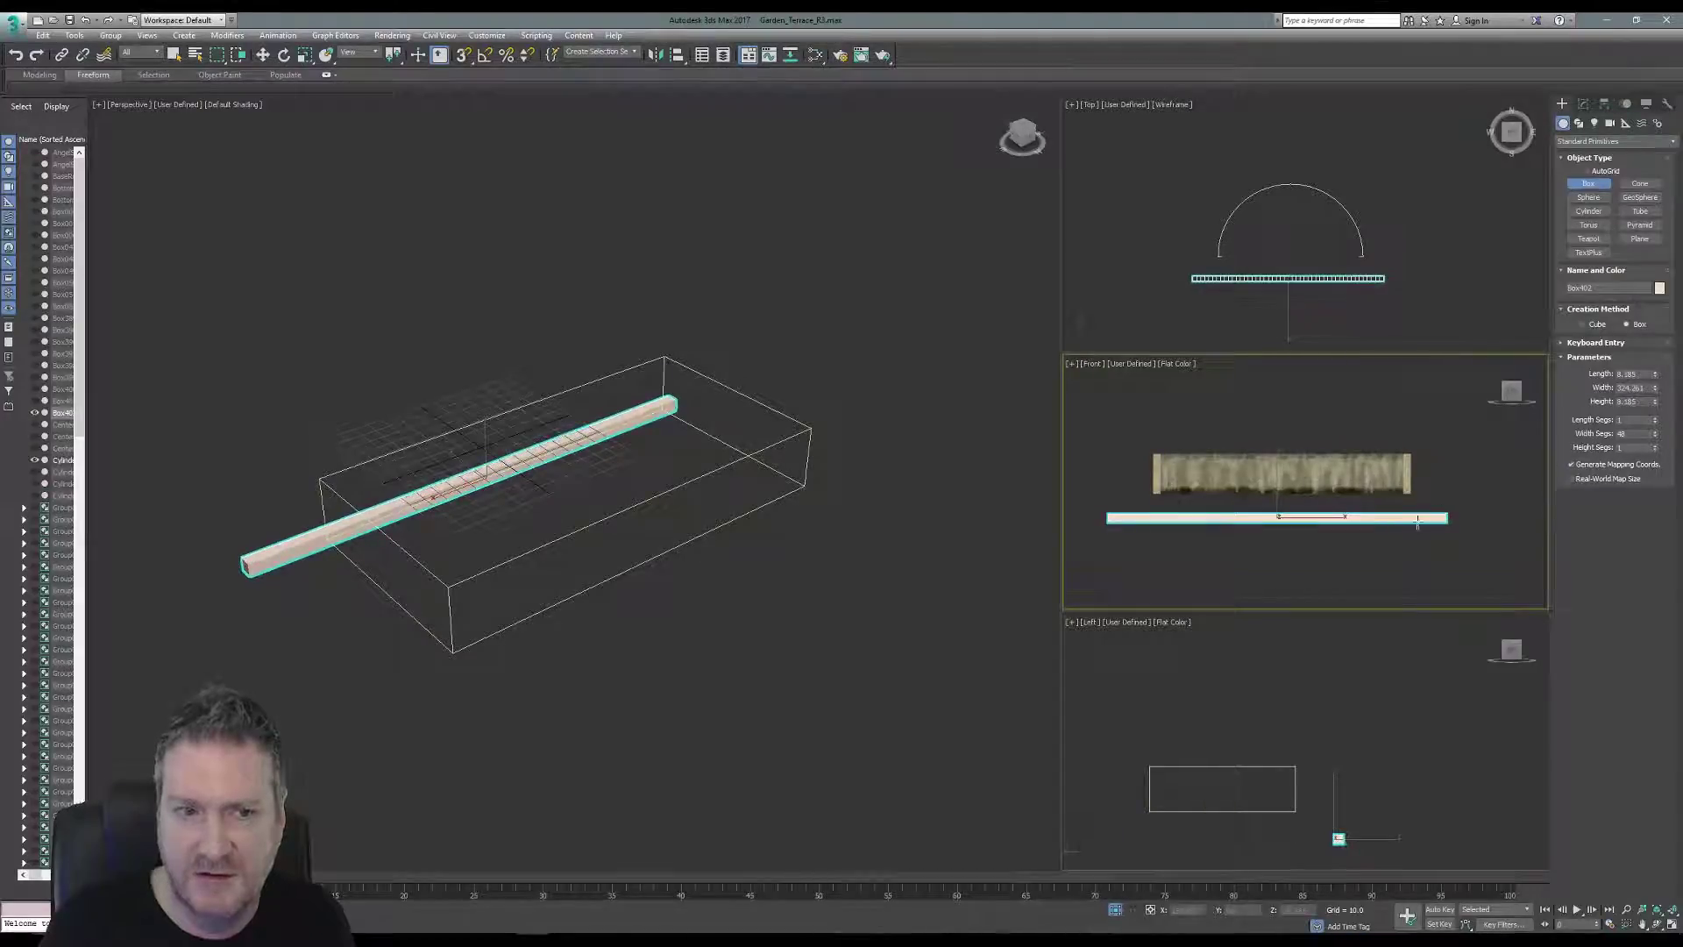
Set the new box's height to 2 and its length to 4.
click(179, 55)
click(1584, 104)
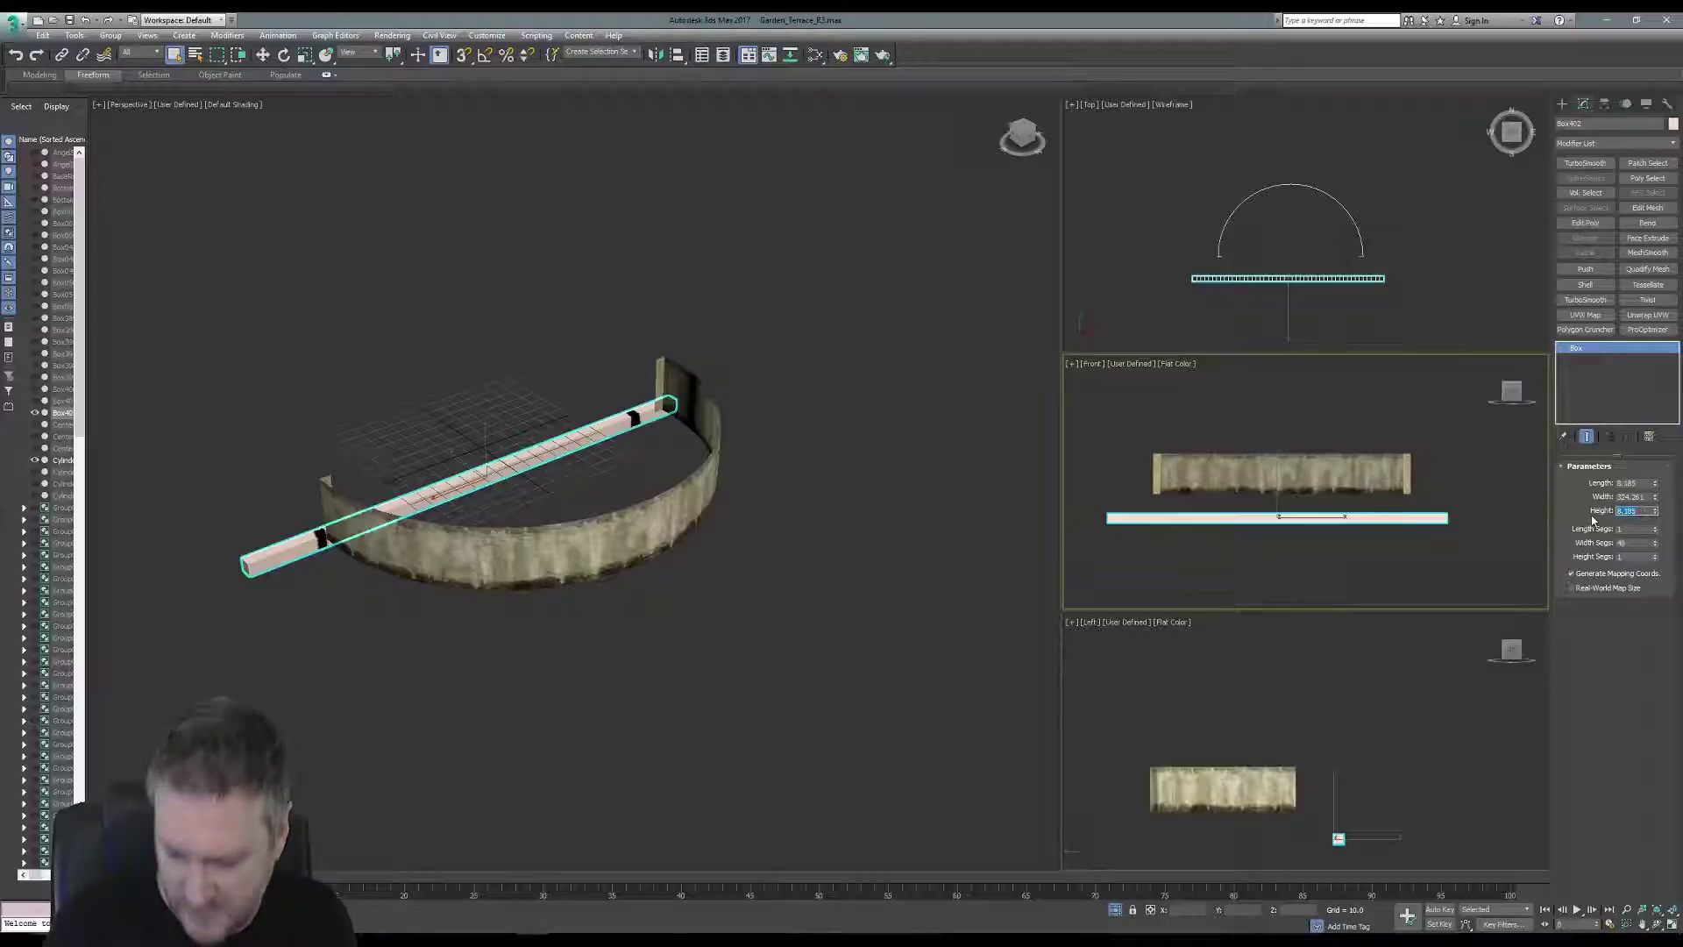
text(2)
key(Return)
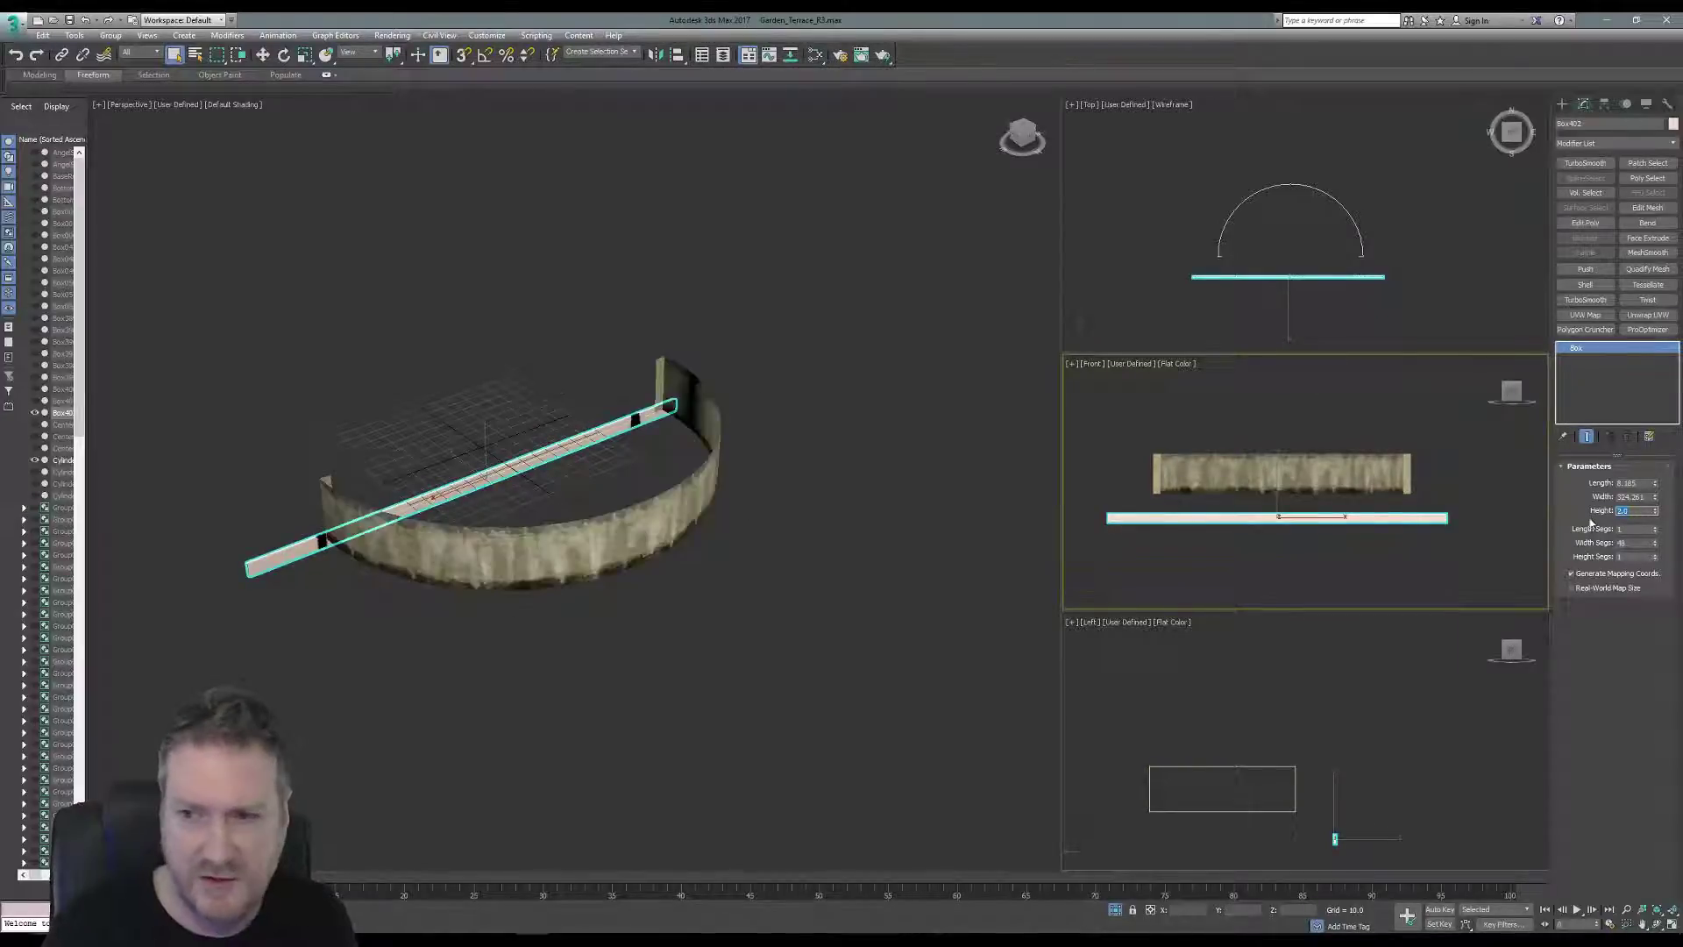
double_click(1636, 483)
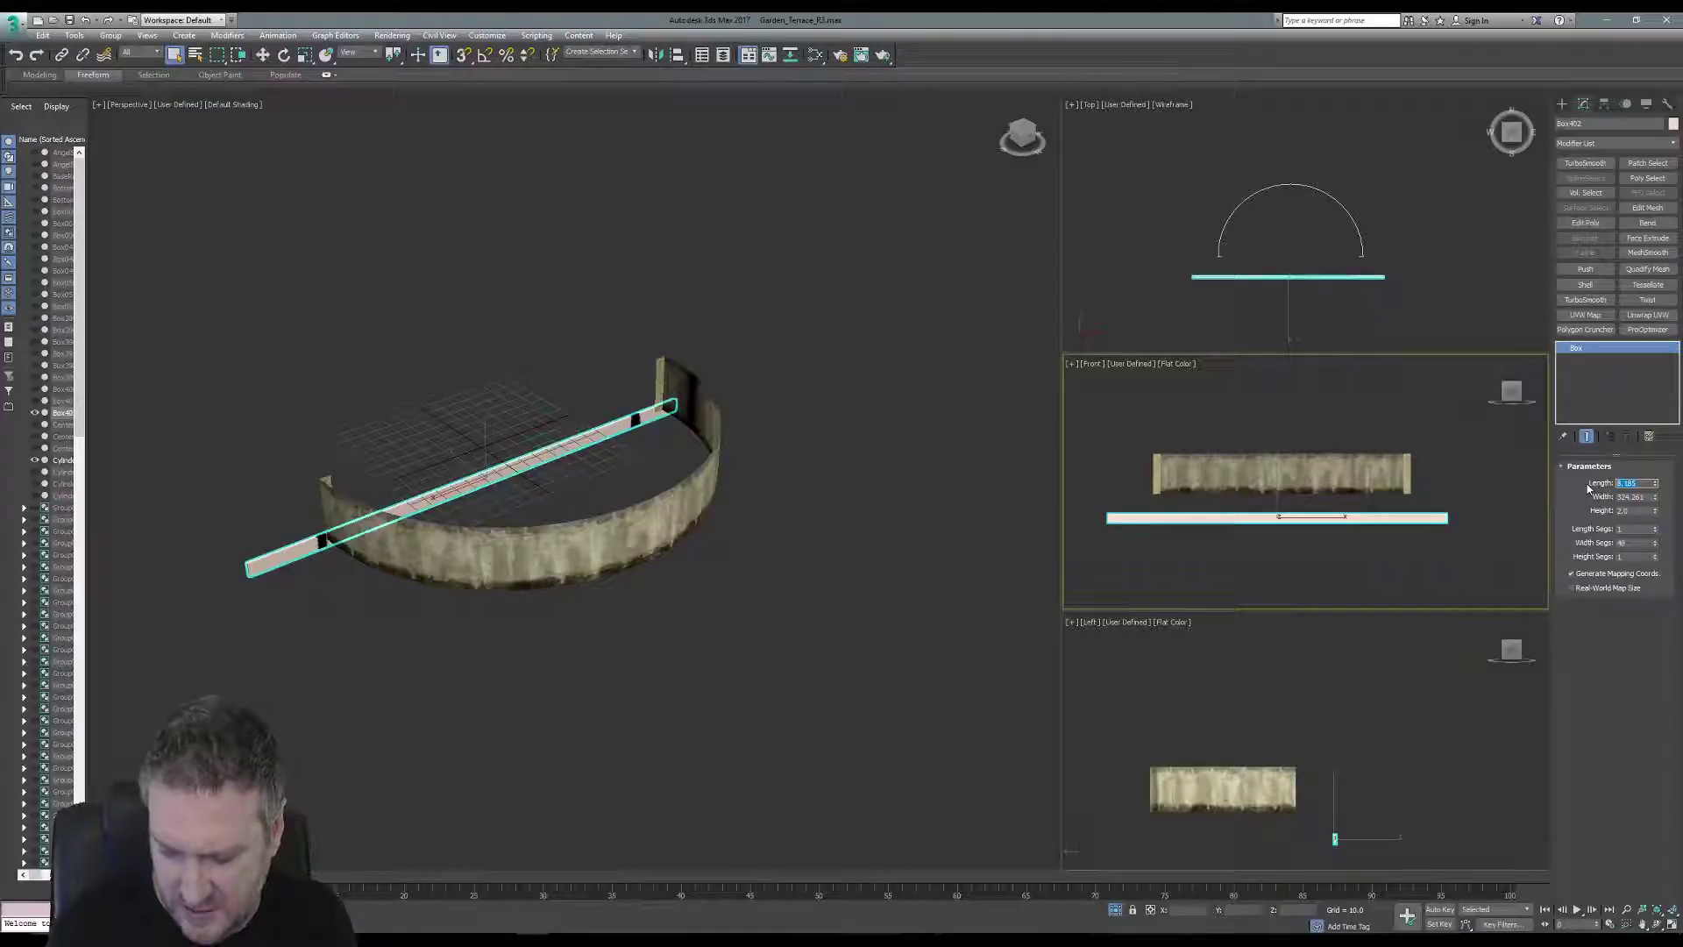
text(4)
key(Return)
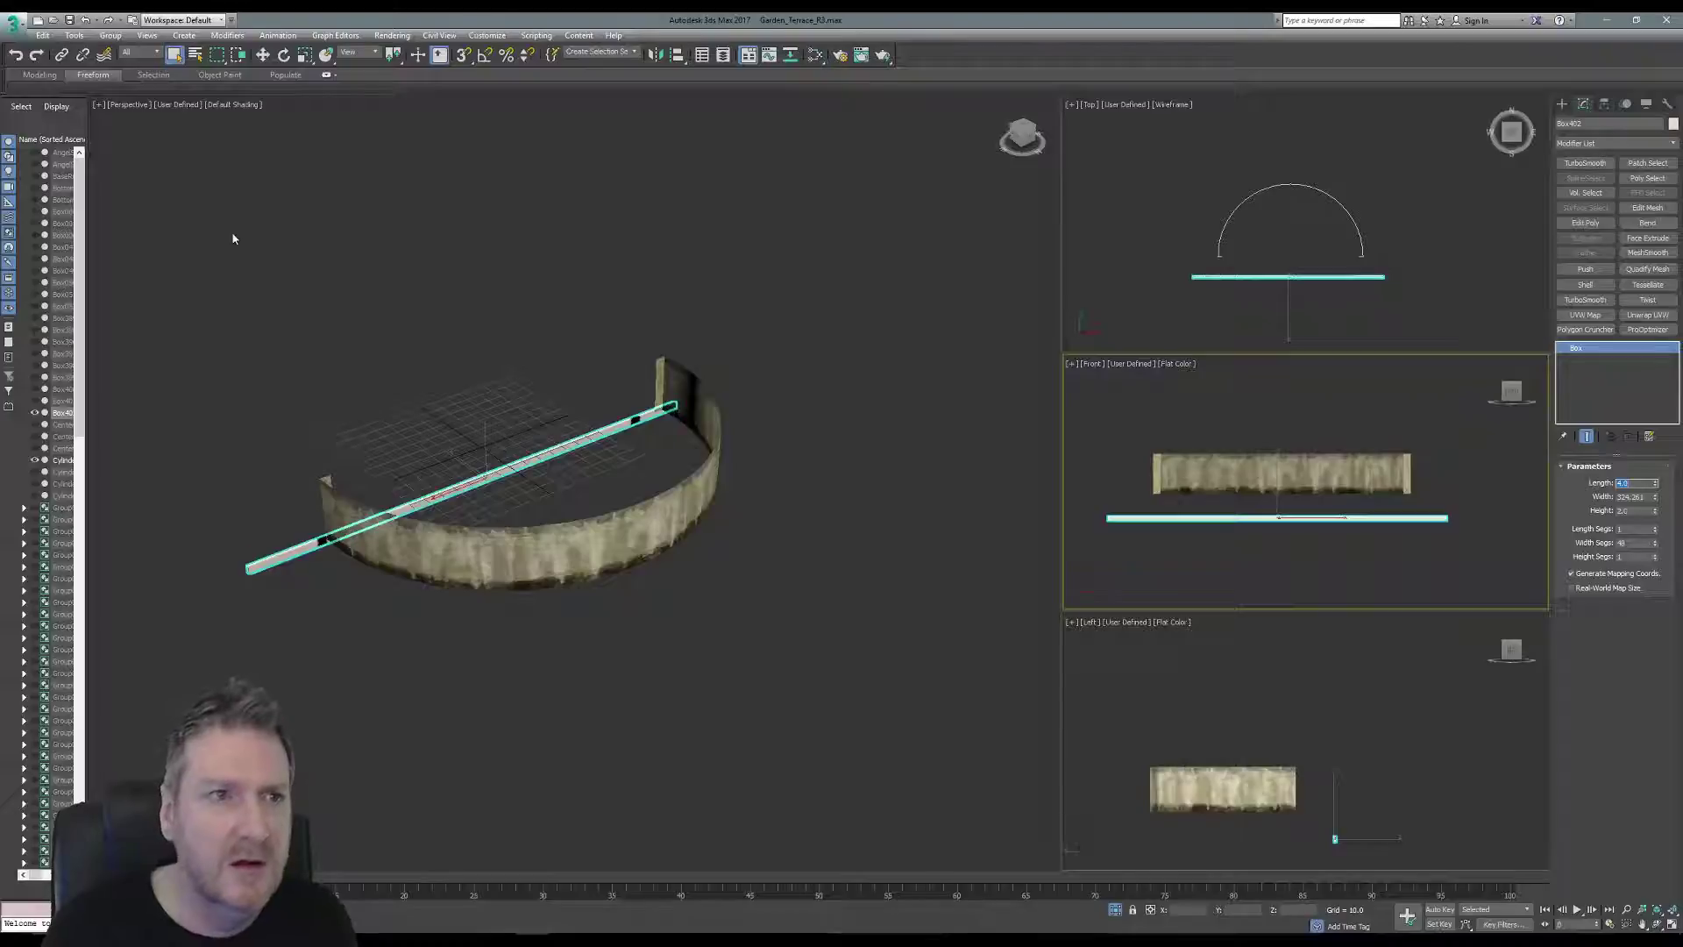
End isolation and check the existing curved side runner's Bend settings and base box dimensions.
click(74, 35)
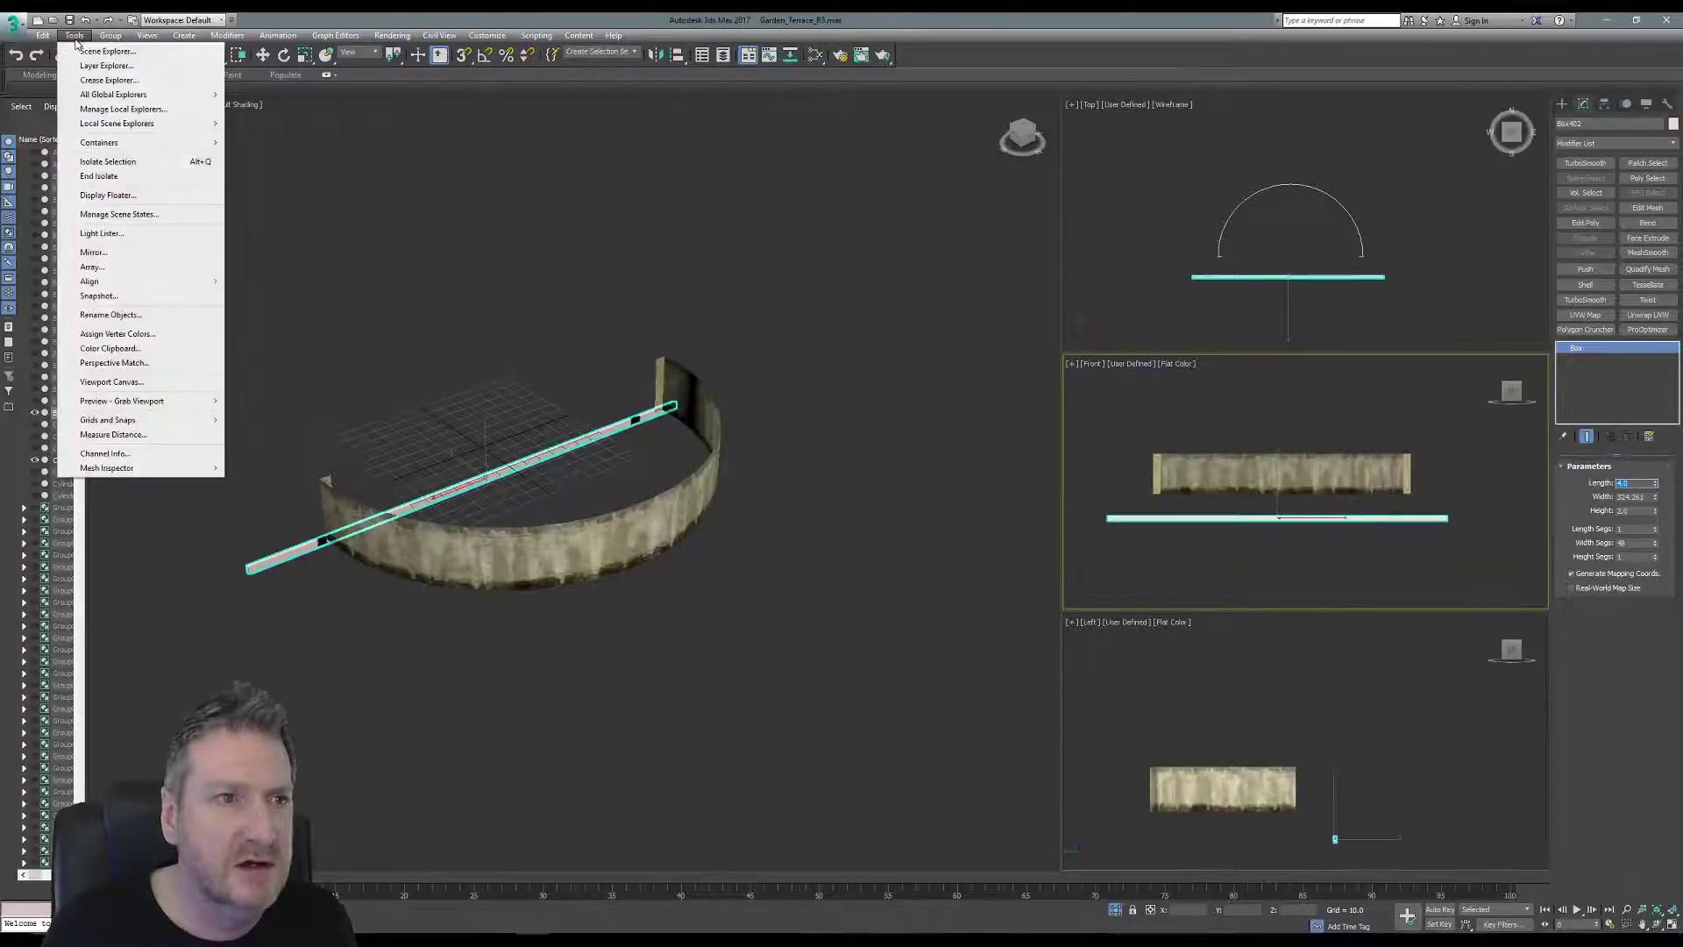
click(107, 176)
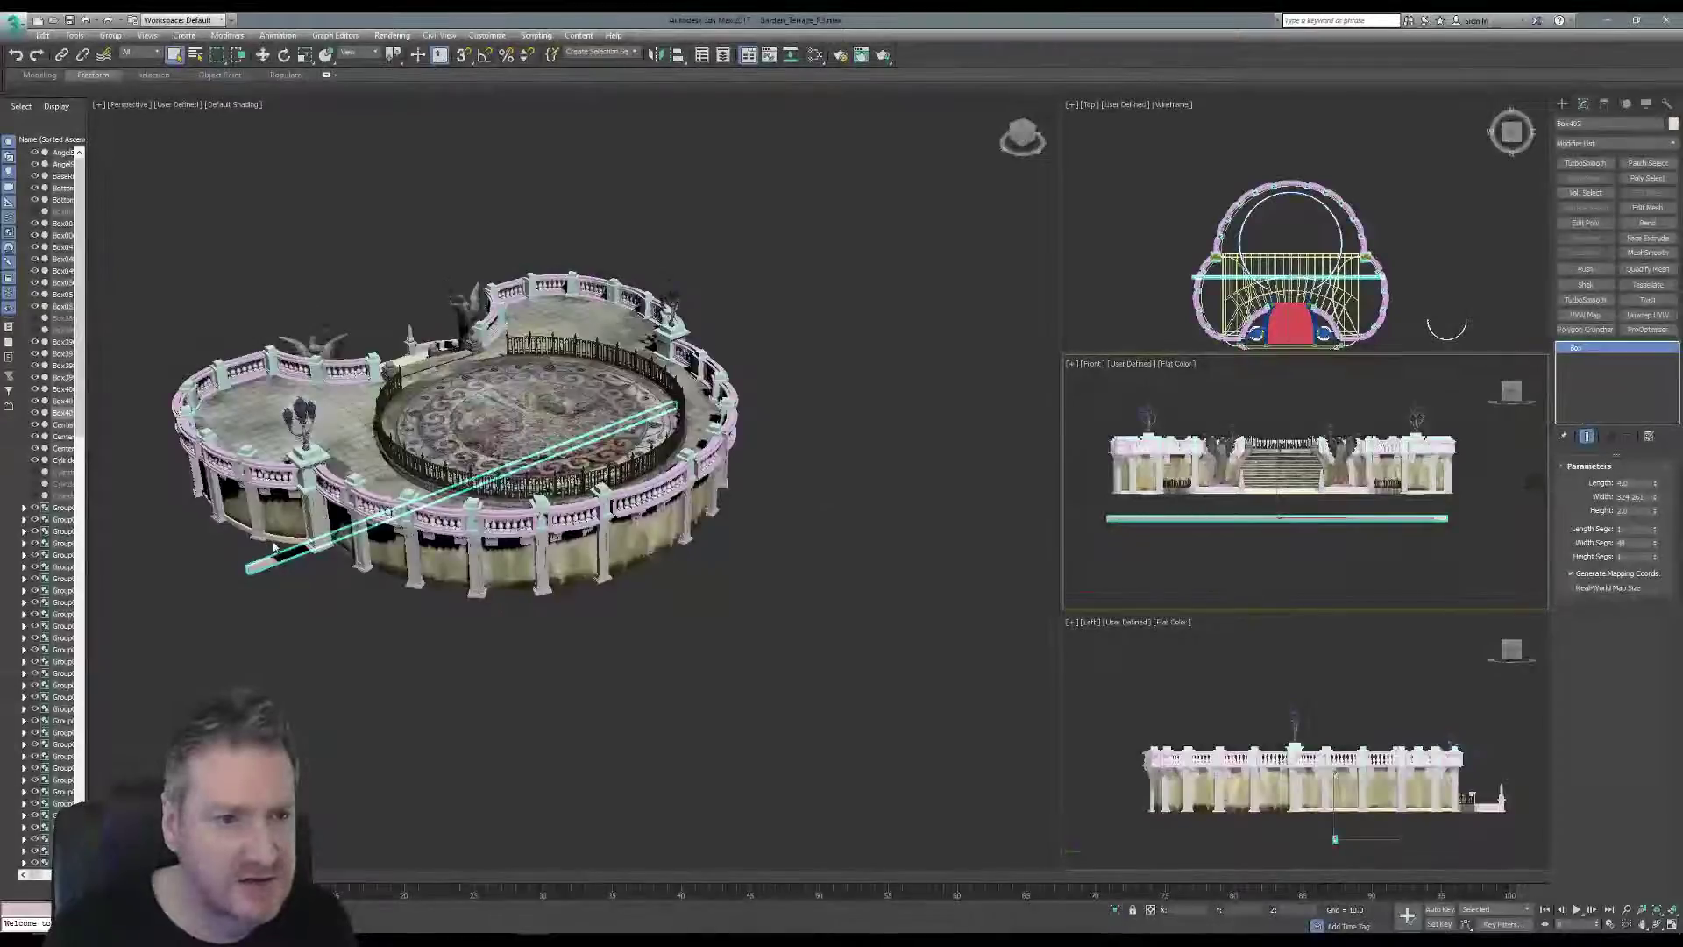
key(F3)
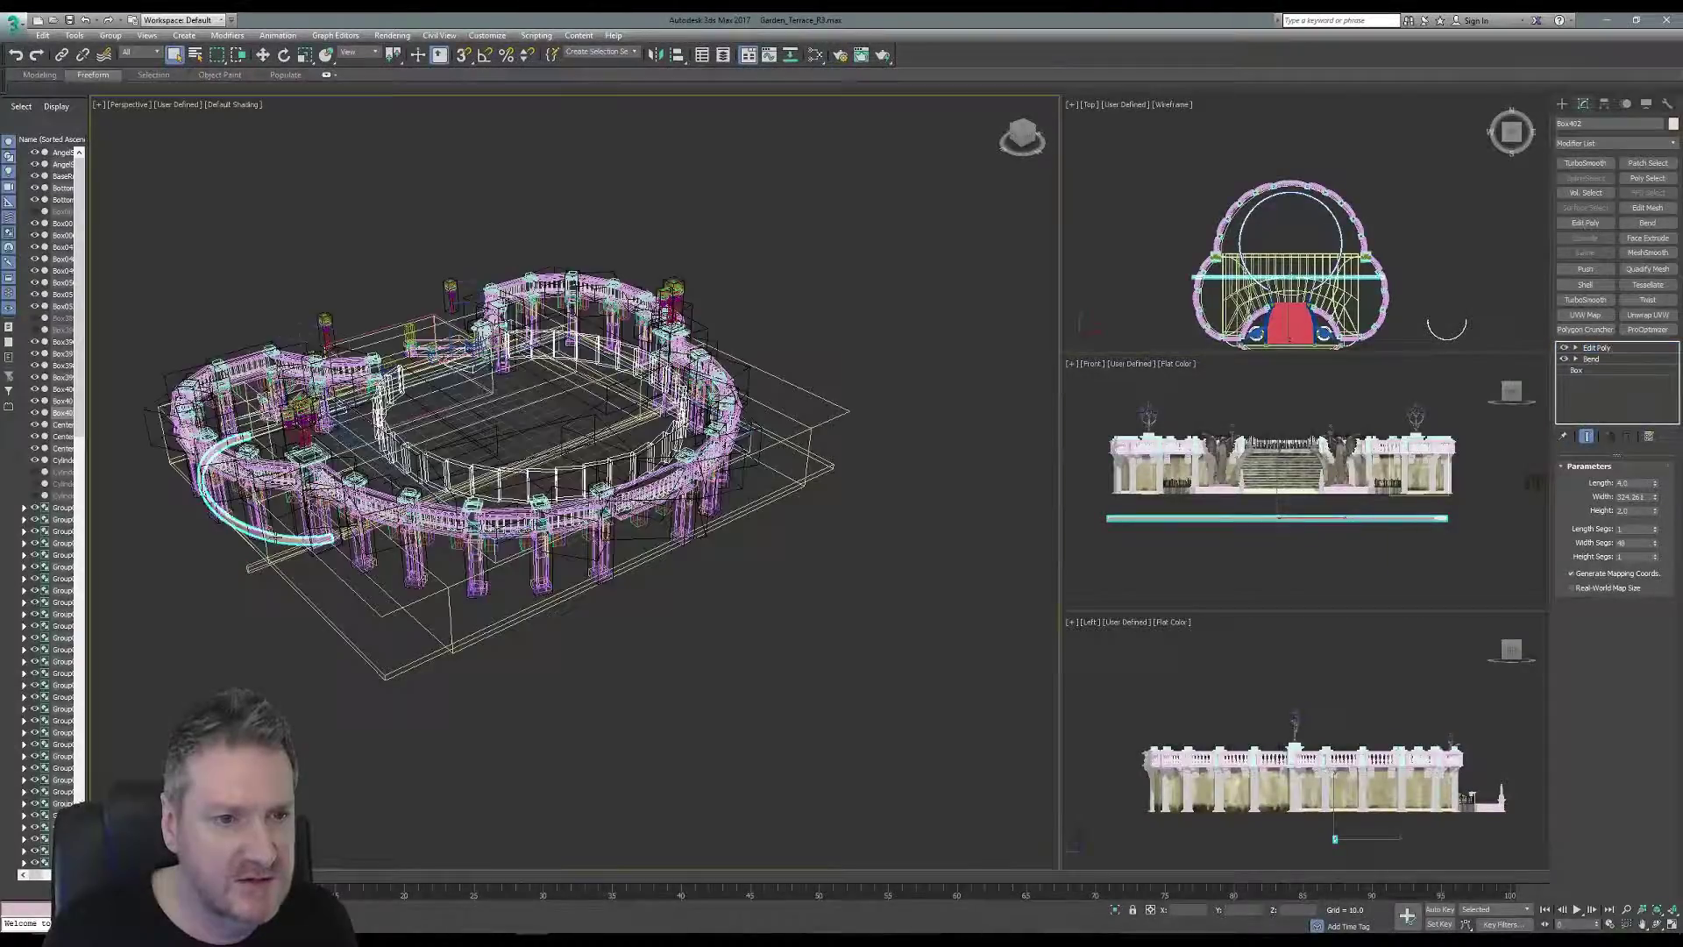
click(1596, 348)
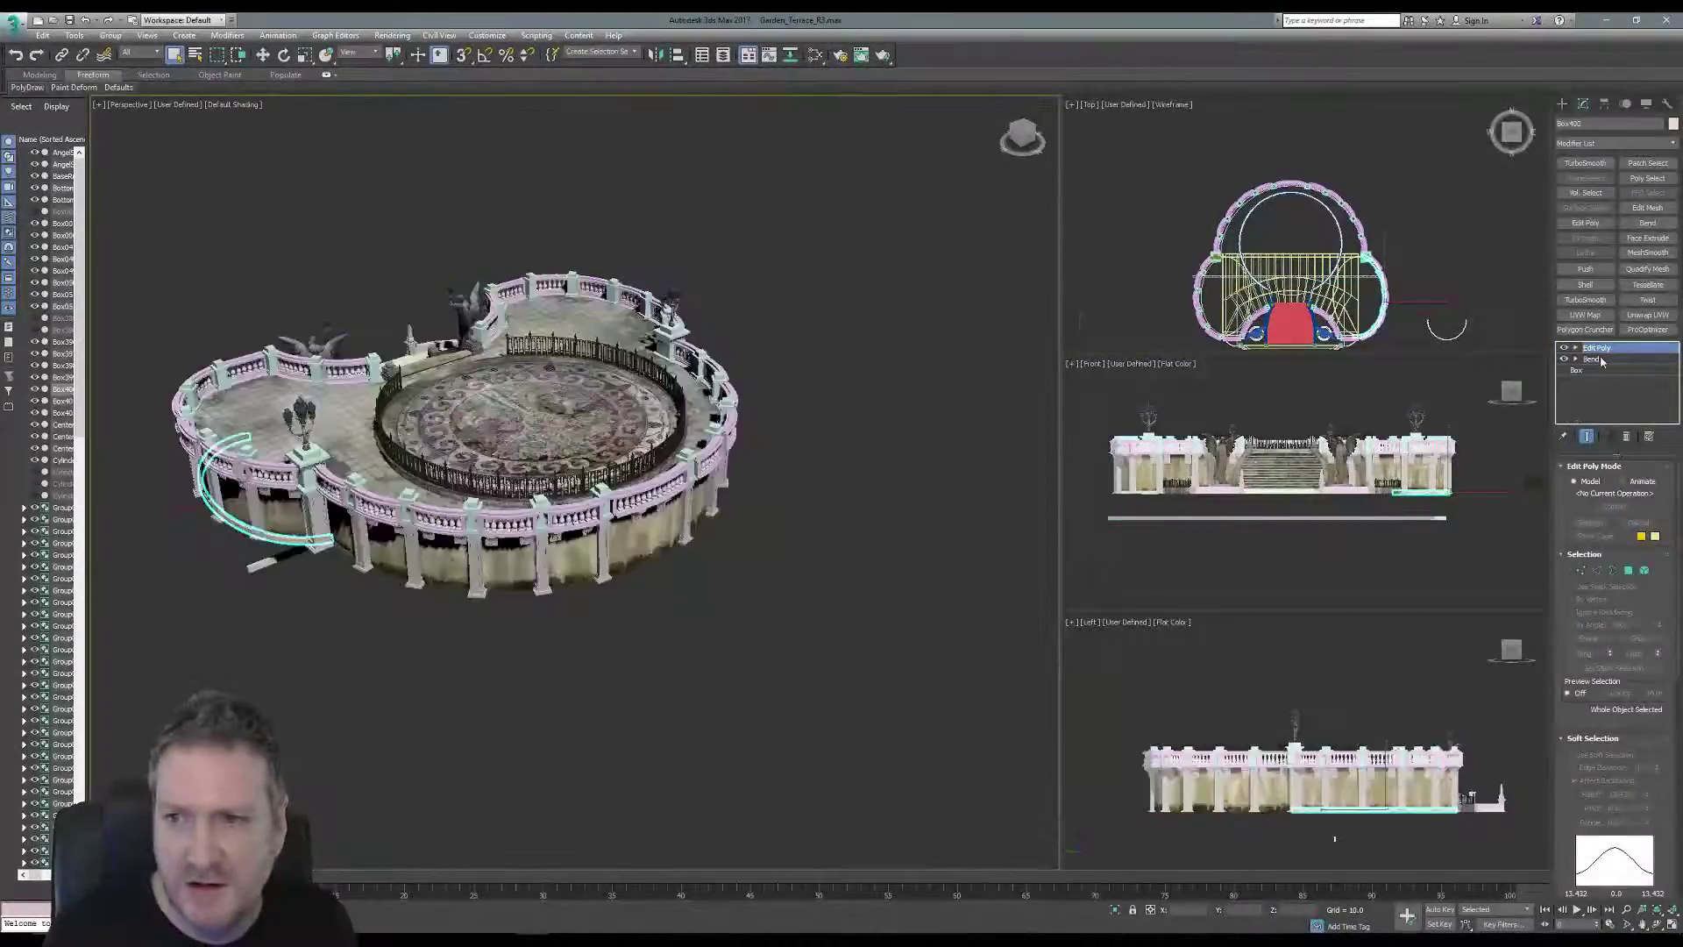
click(1601, 360)
click(1590, 370)
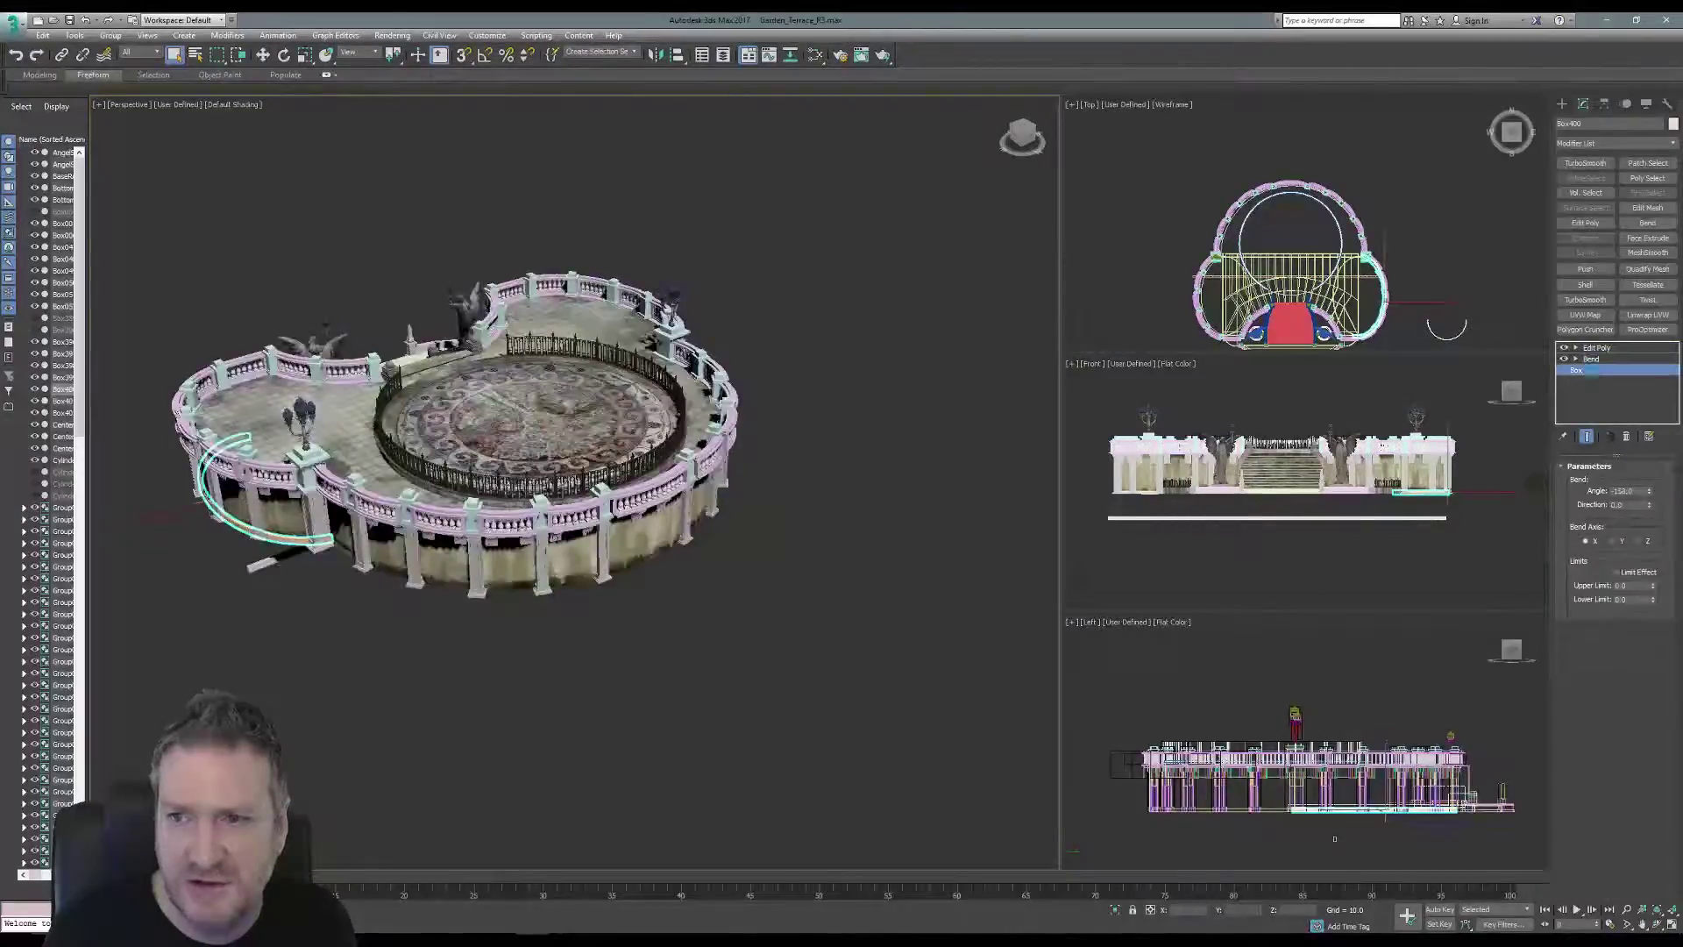
click(856, 517)
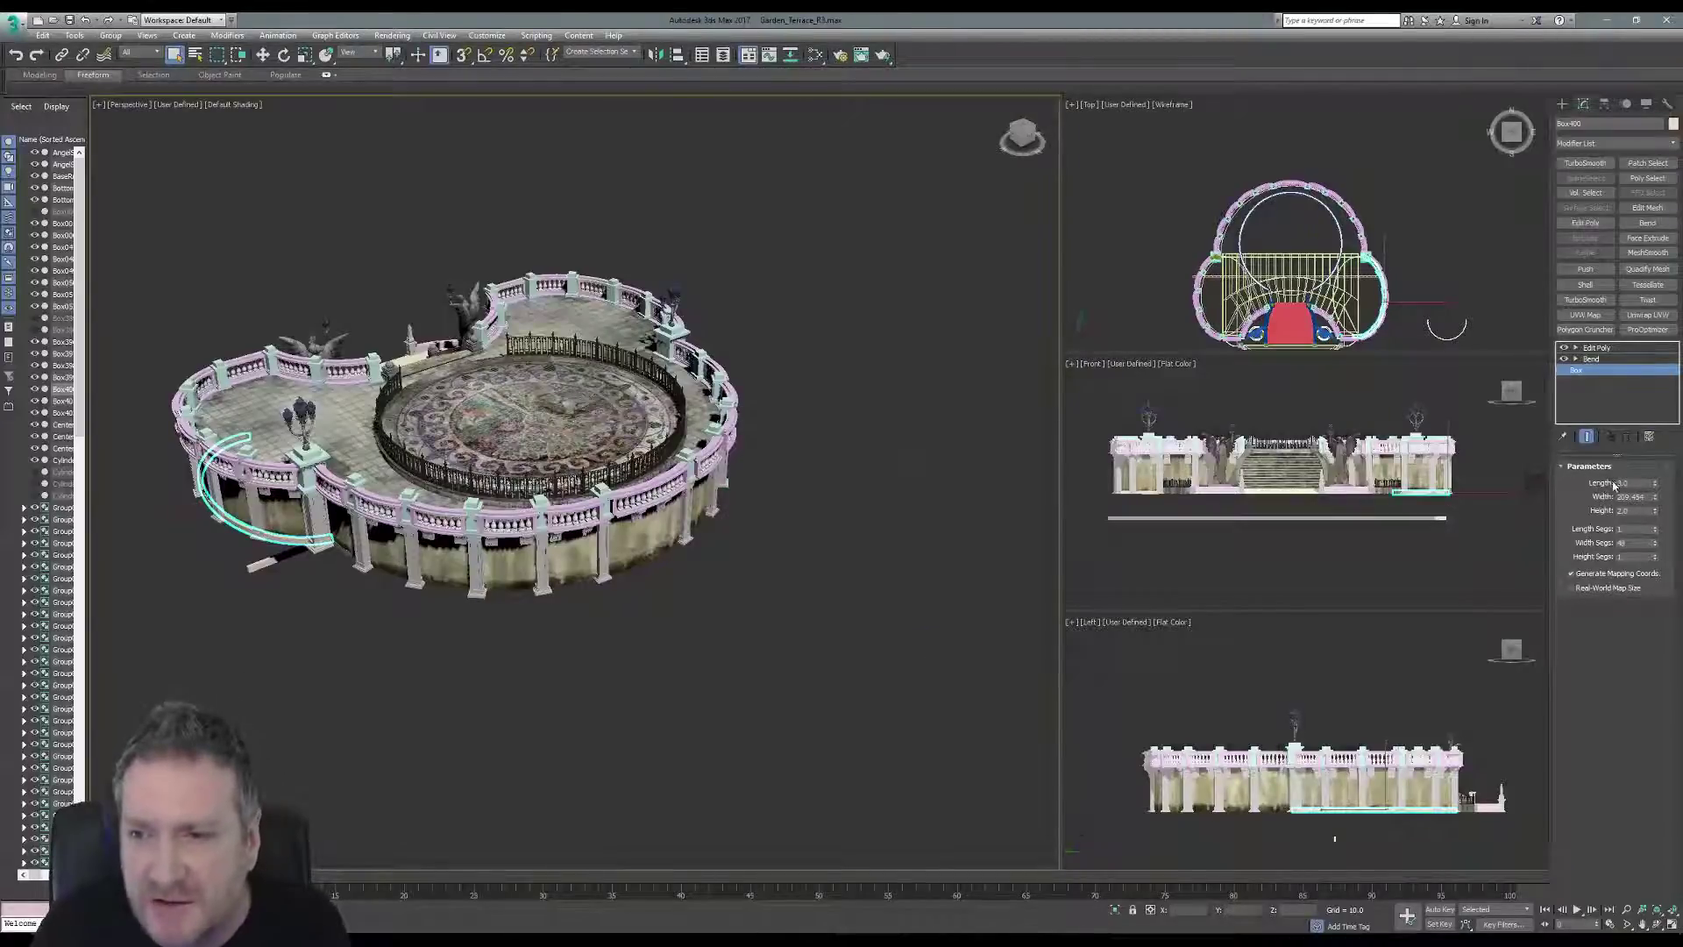
click(1608, 349)
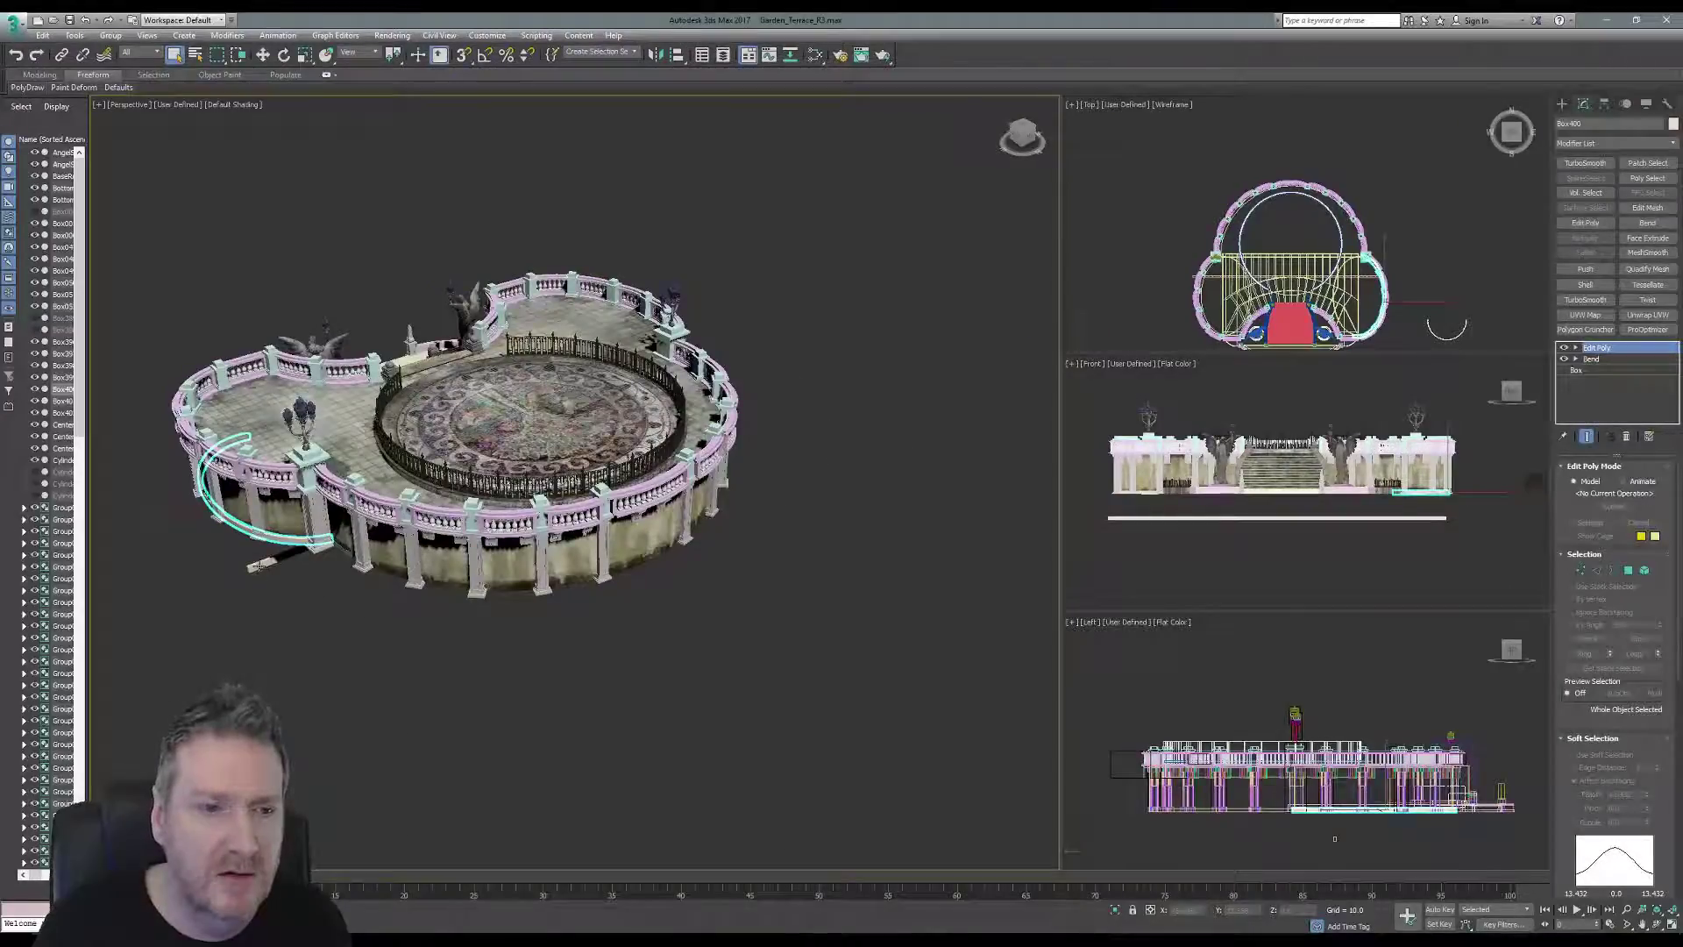
Set the new straight box's length to 3 and increase its width segments.
click(257, 566)
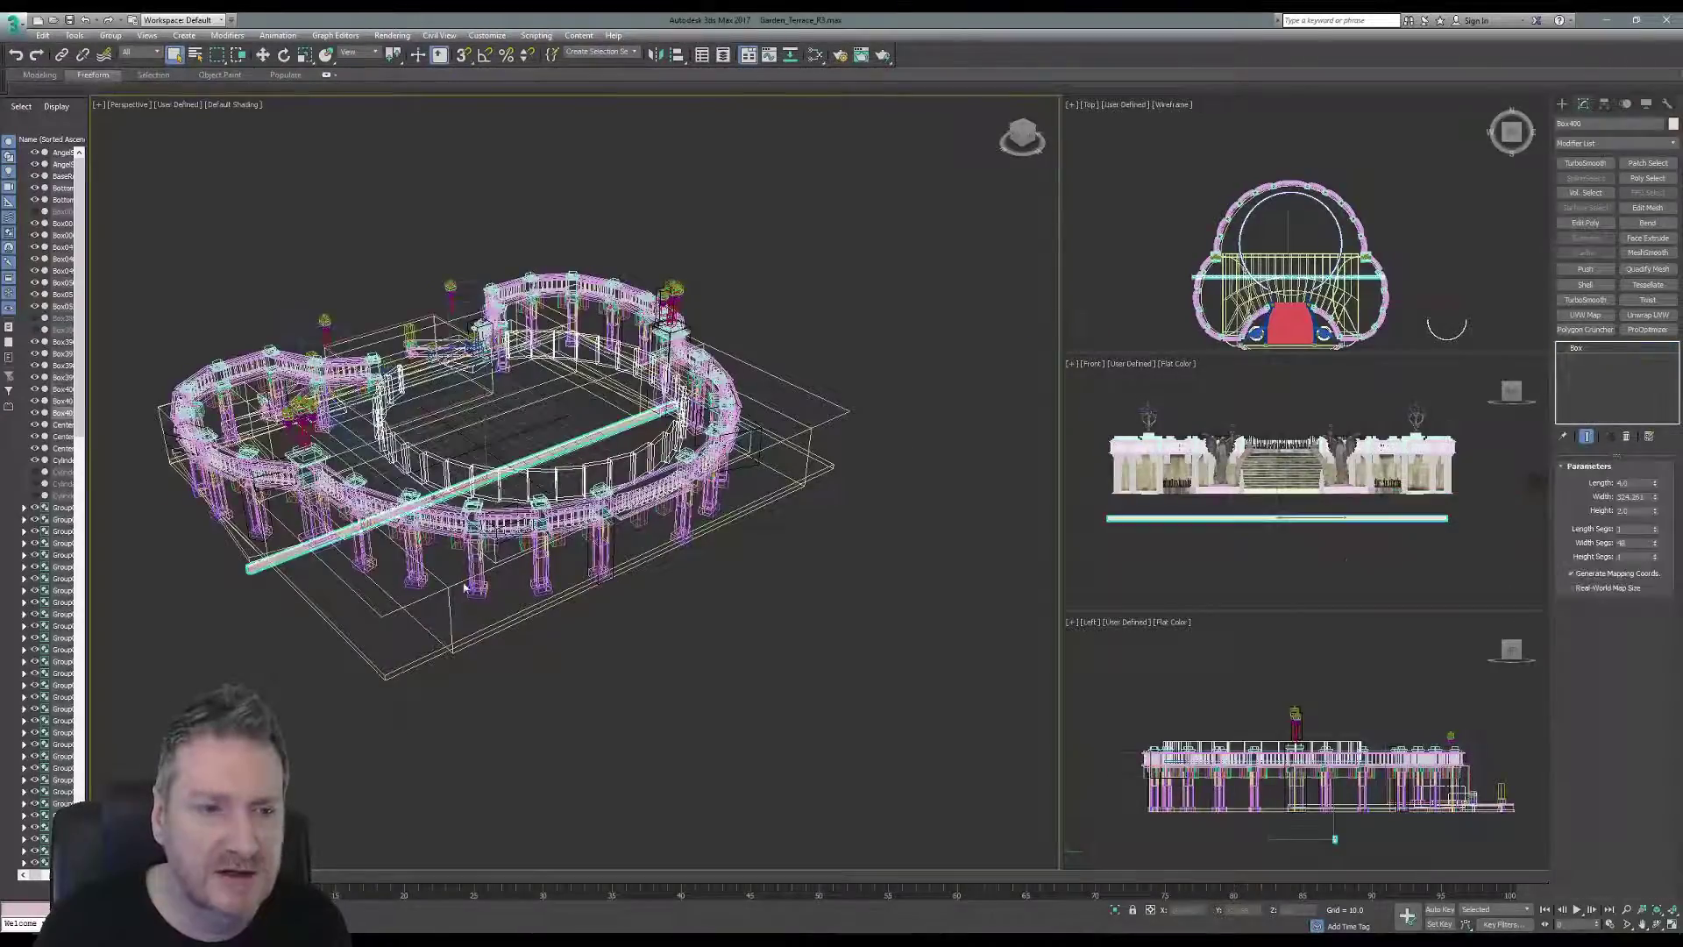
double_click(1633, 483)
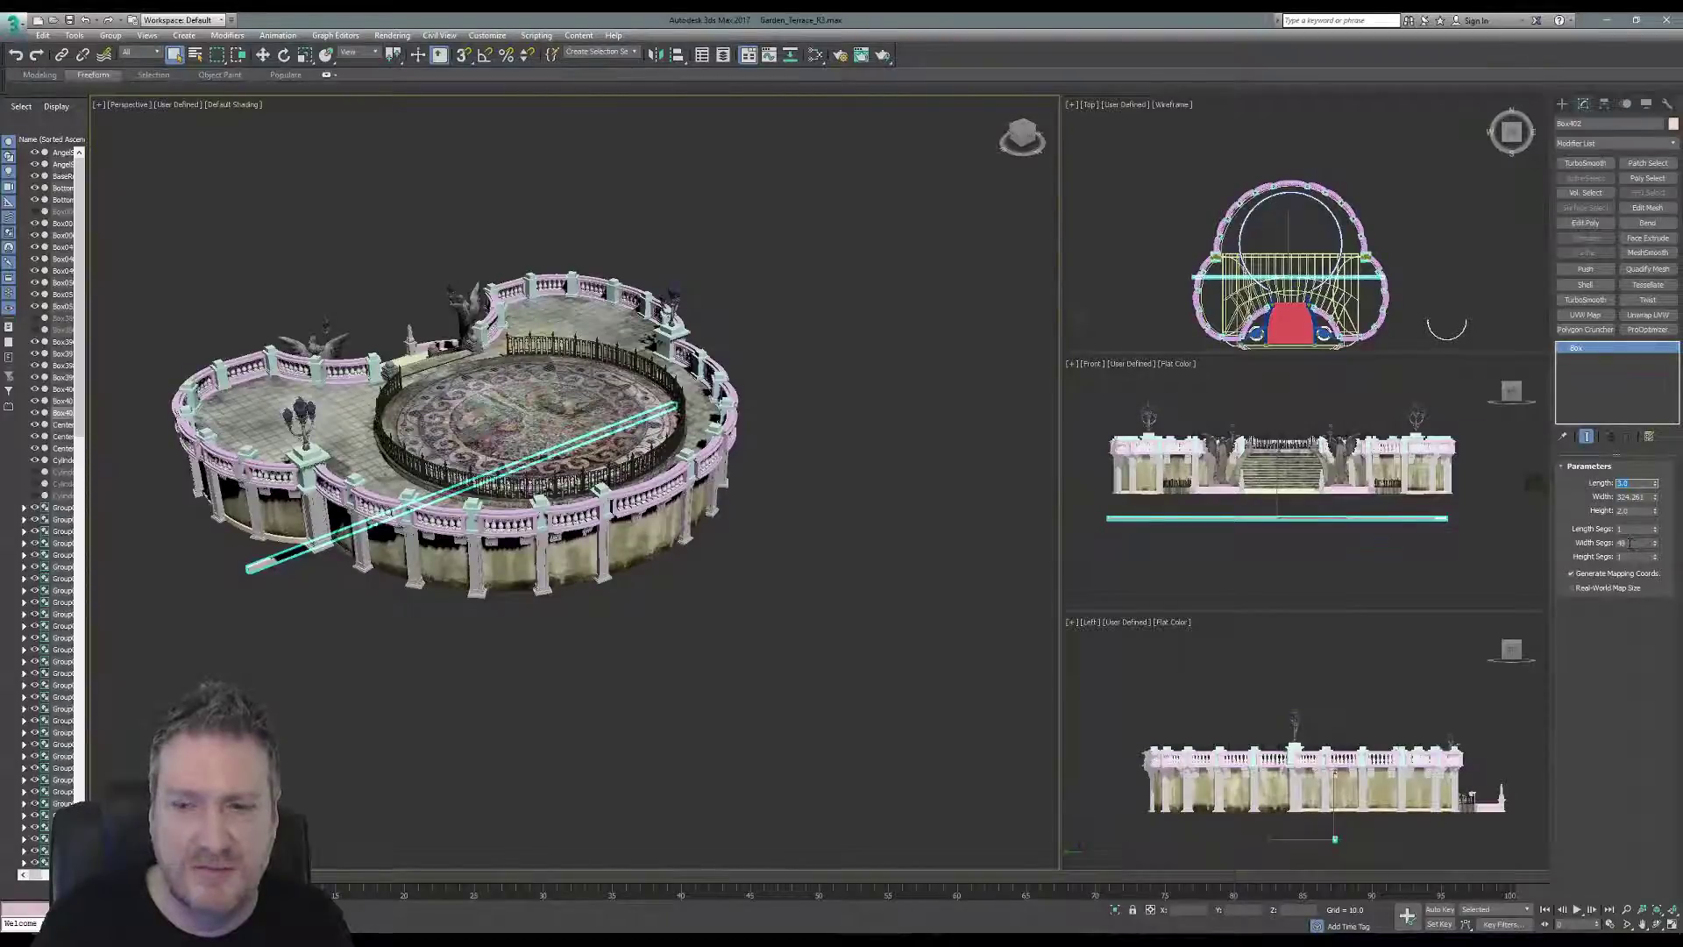
drag(1655, 543, 1655, 518)
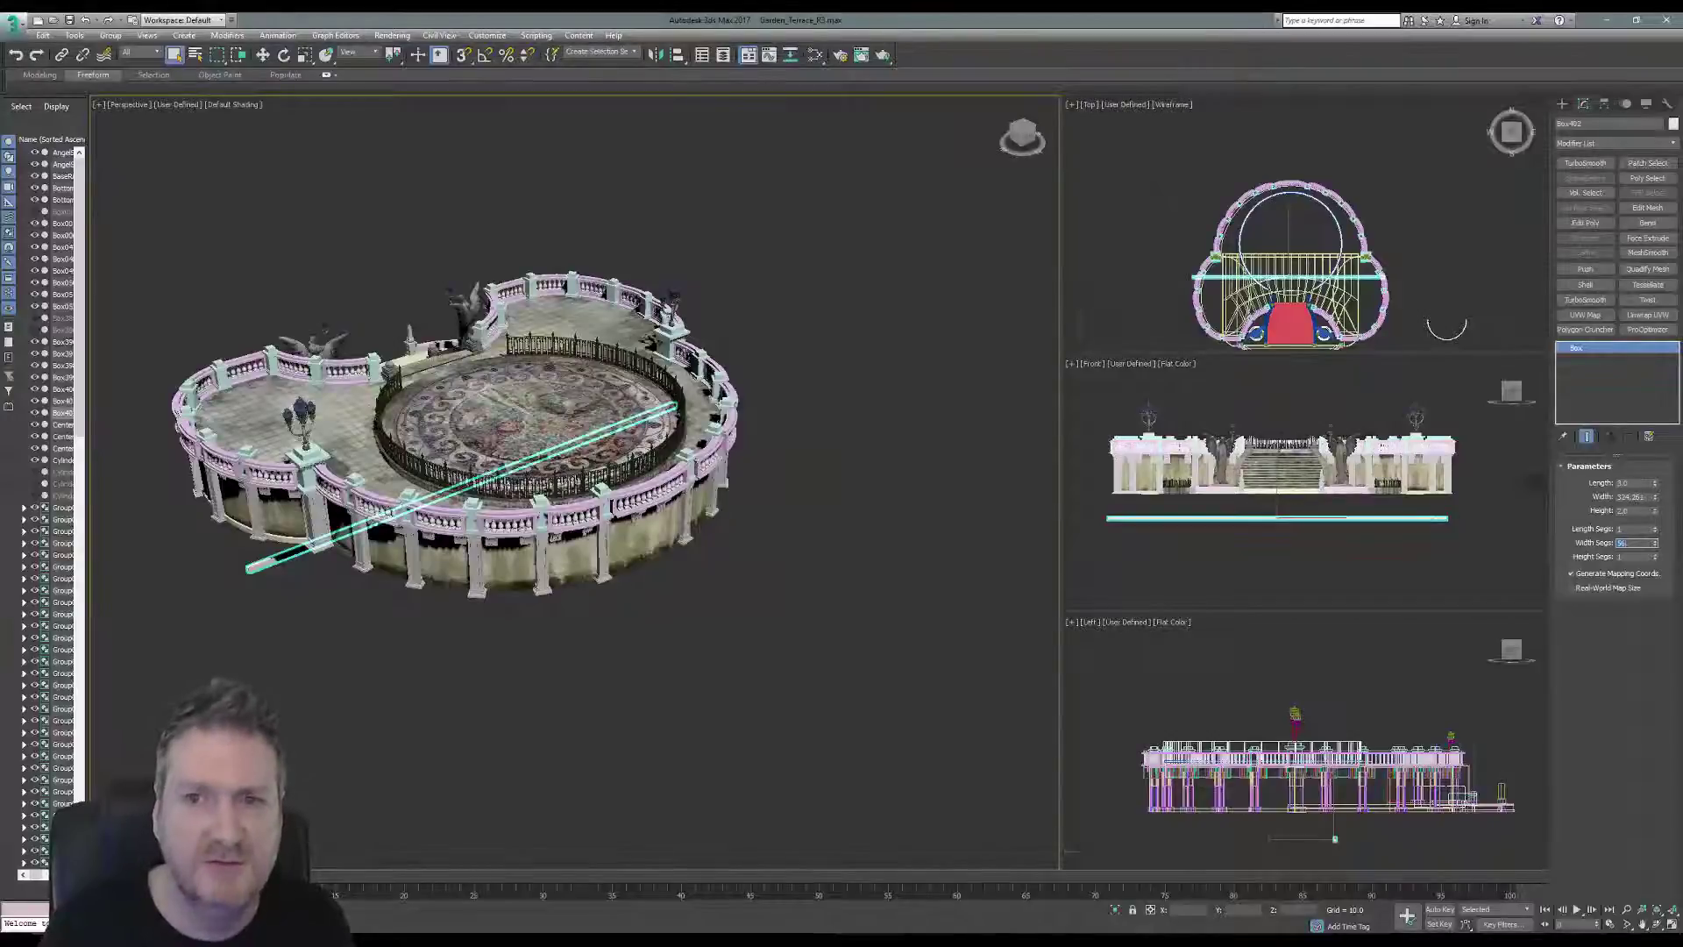
Move the straight box along the Y axis until it crosses the outer curve of the rear wall.
click(262, 54)
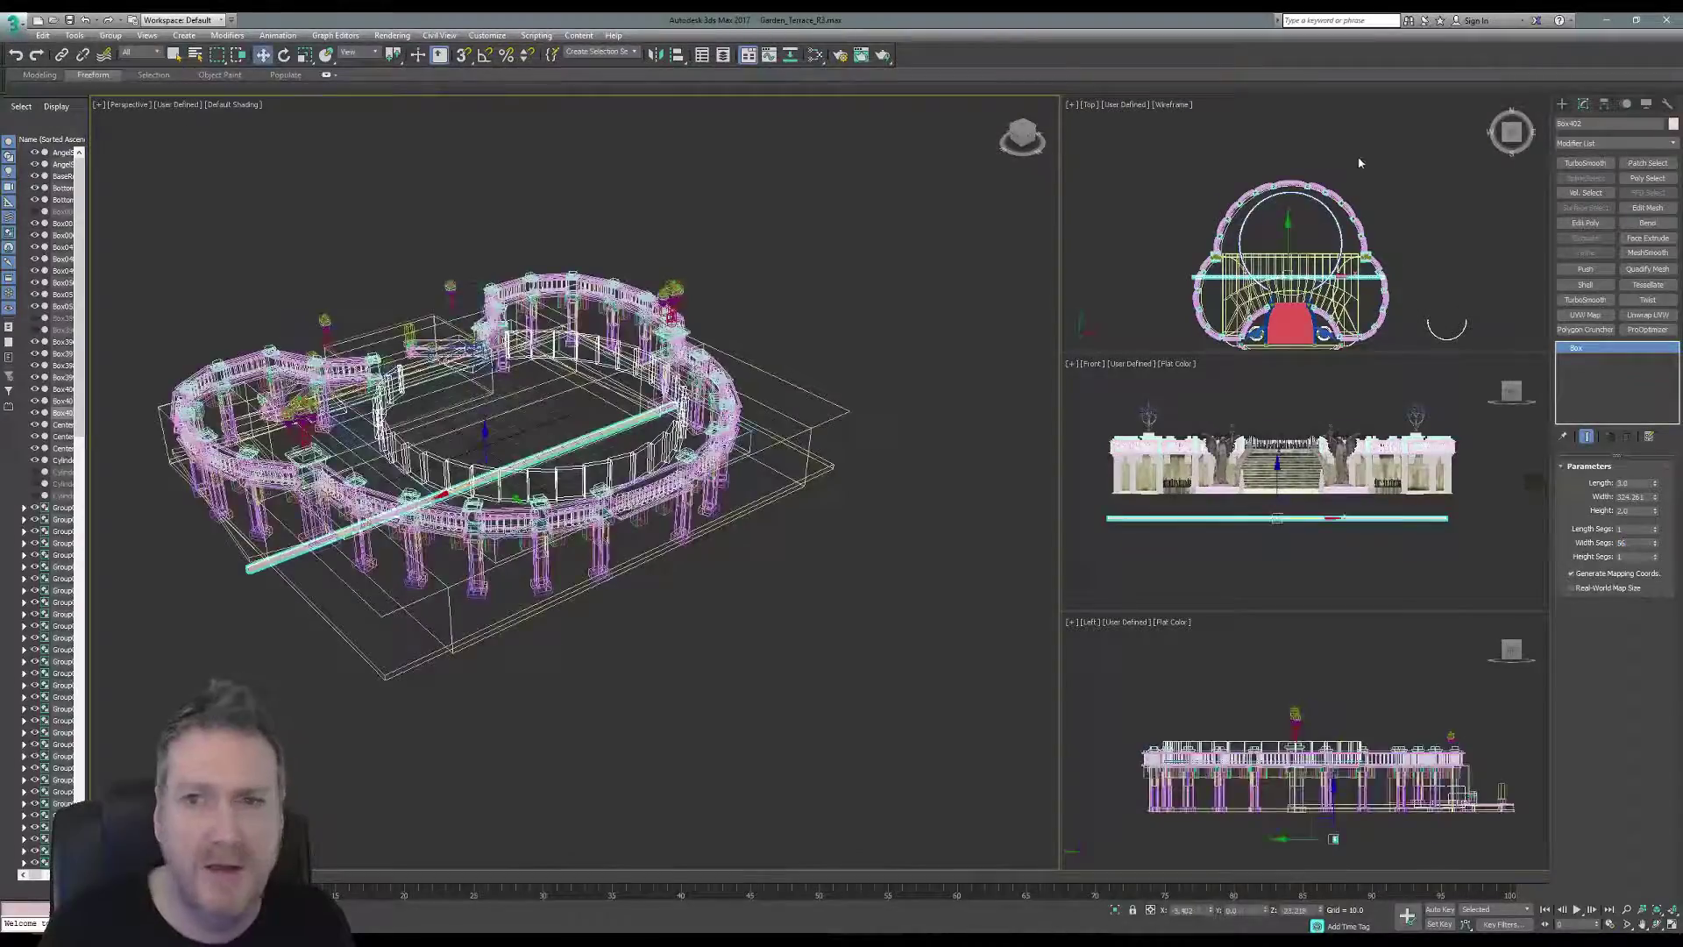
drag(1290, 241, 1288, 184)
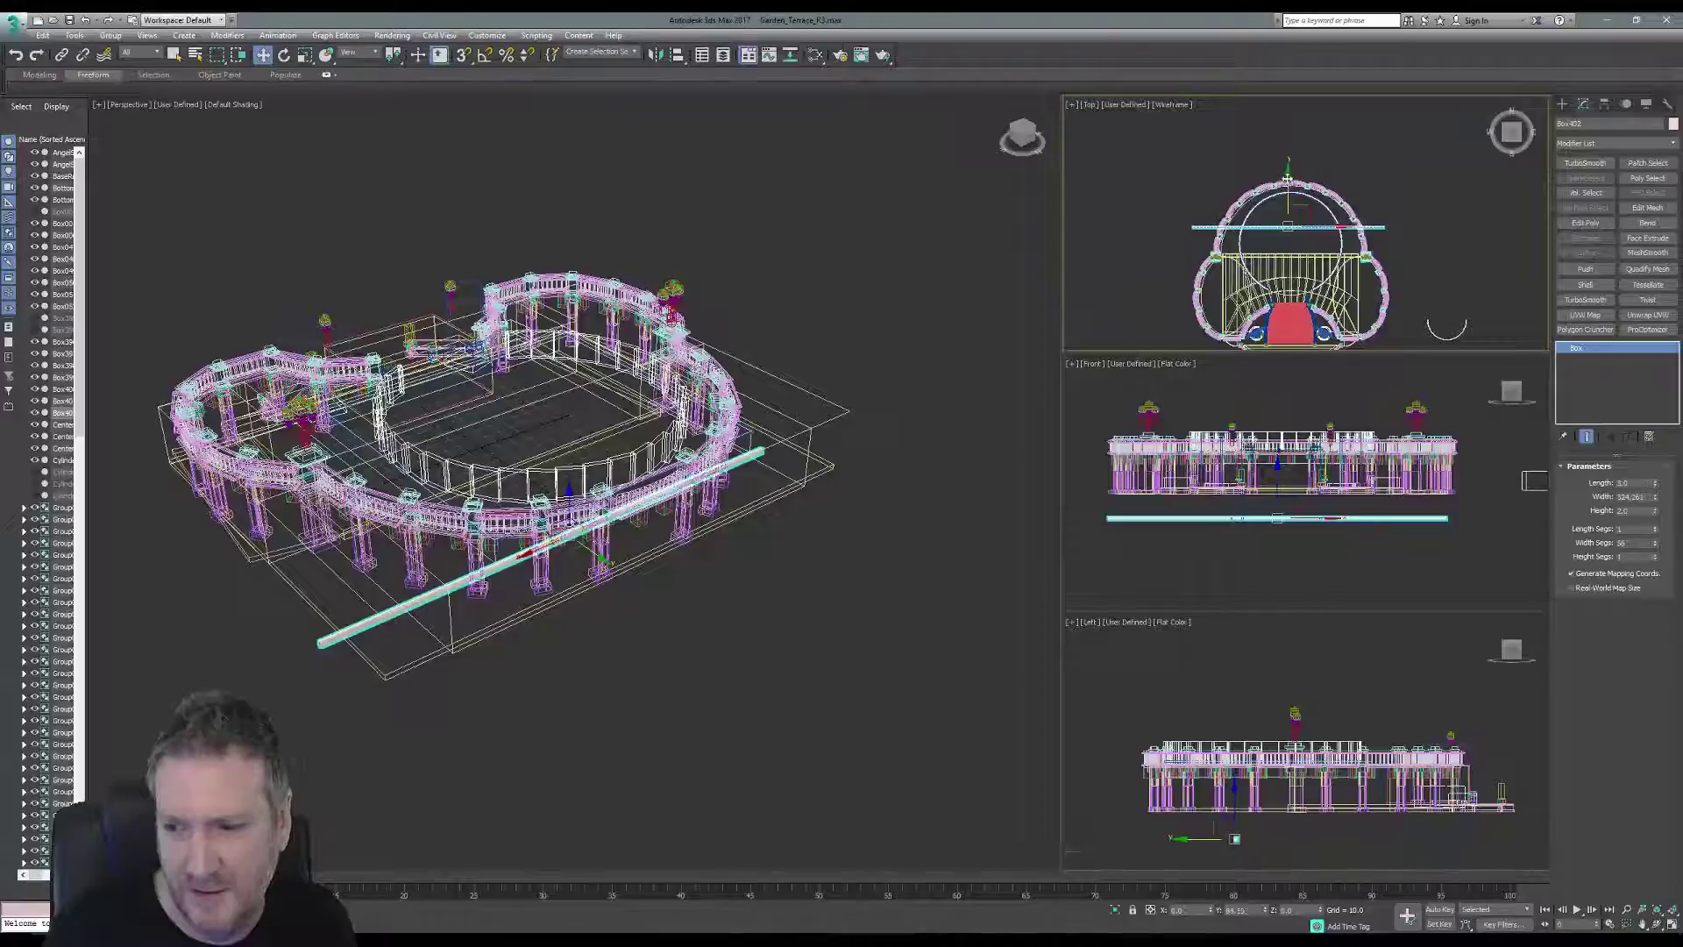
drag(1287, 185, 1287, 176)
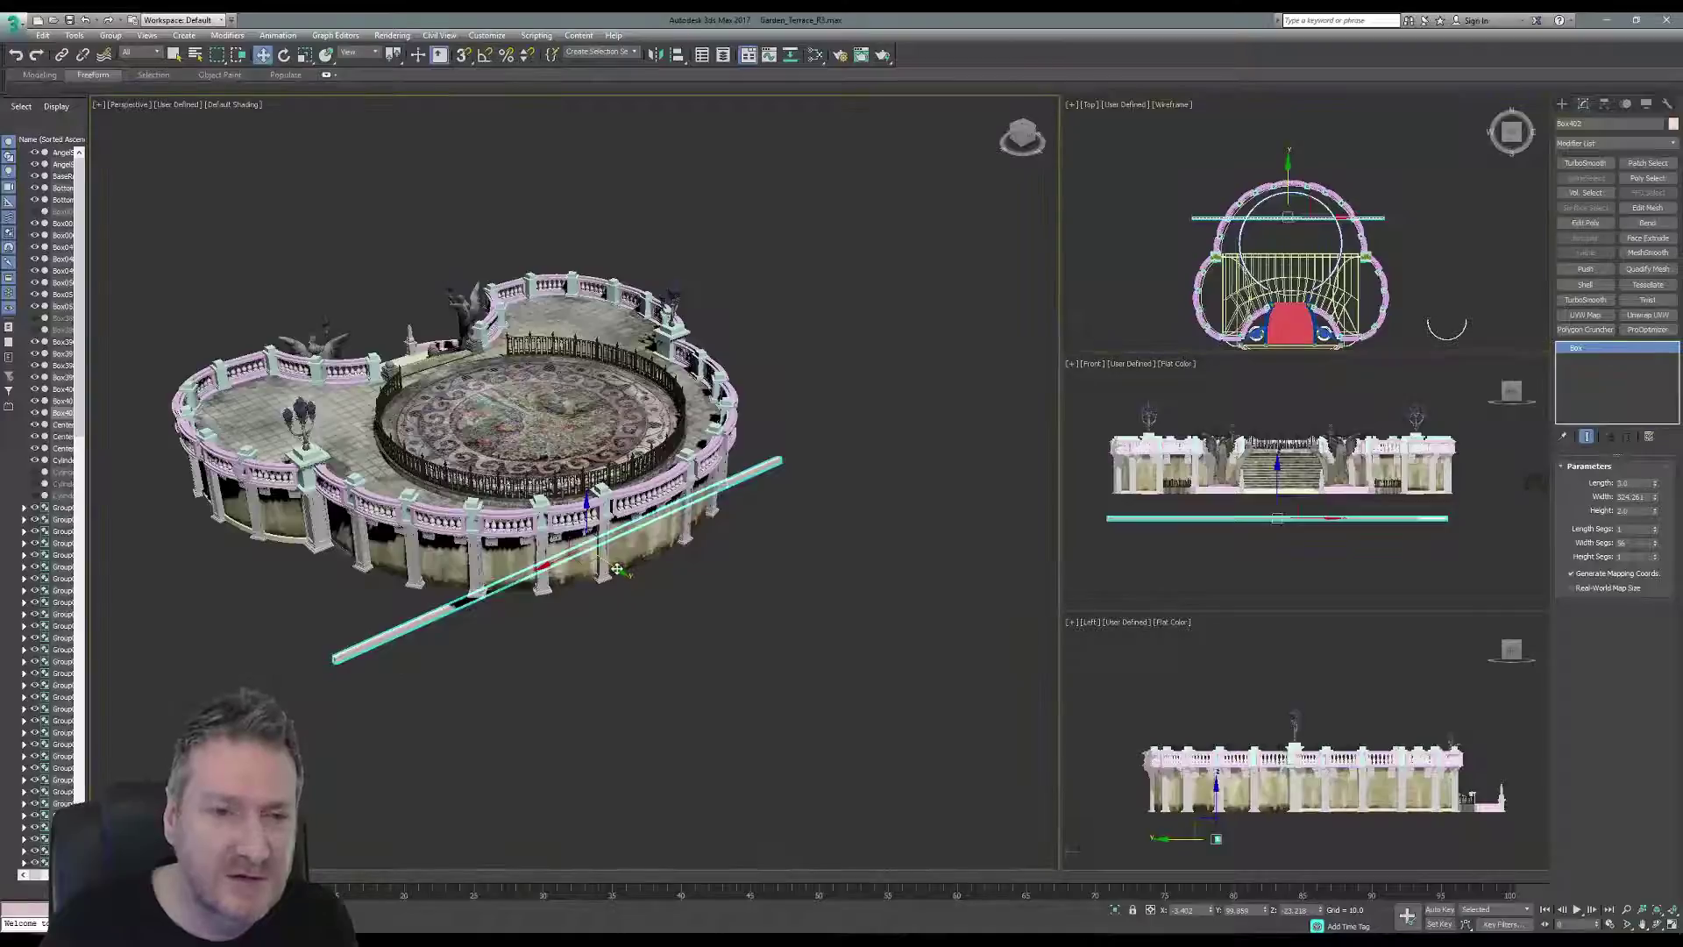
drag(617, 569, 675, 593)
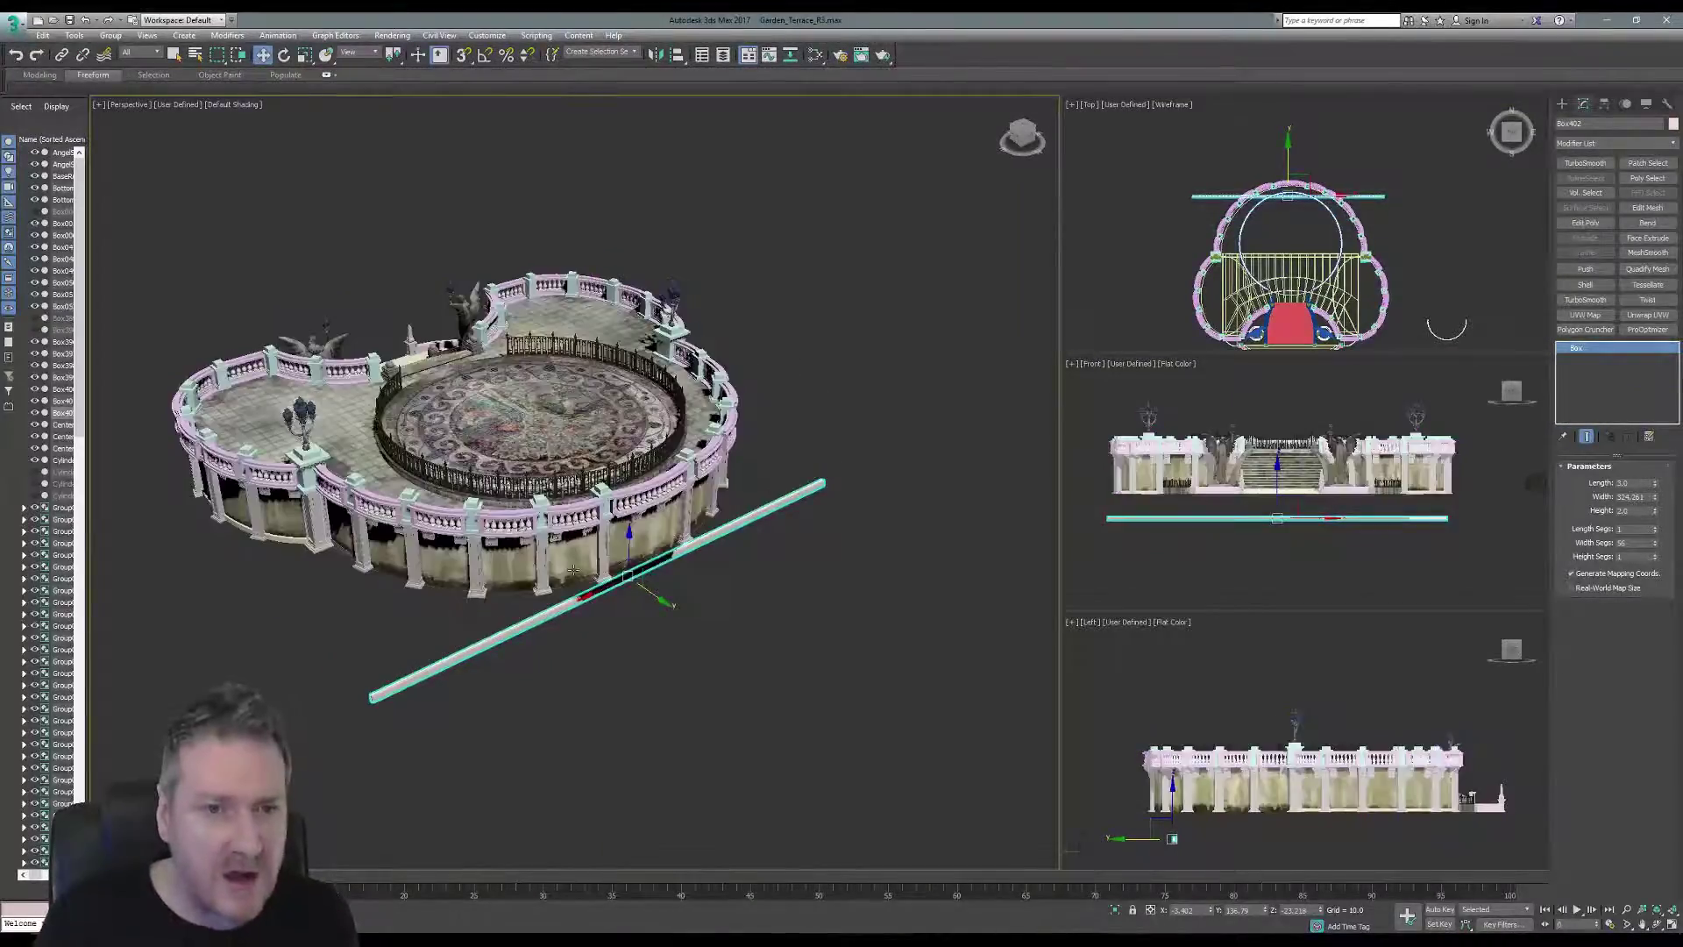
Add the curved rear wall to the selection and isolate it together with the straight box.
click(573, 571)
click(76, 36)
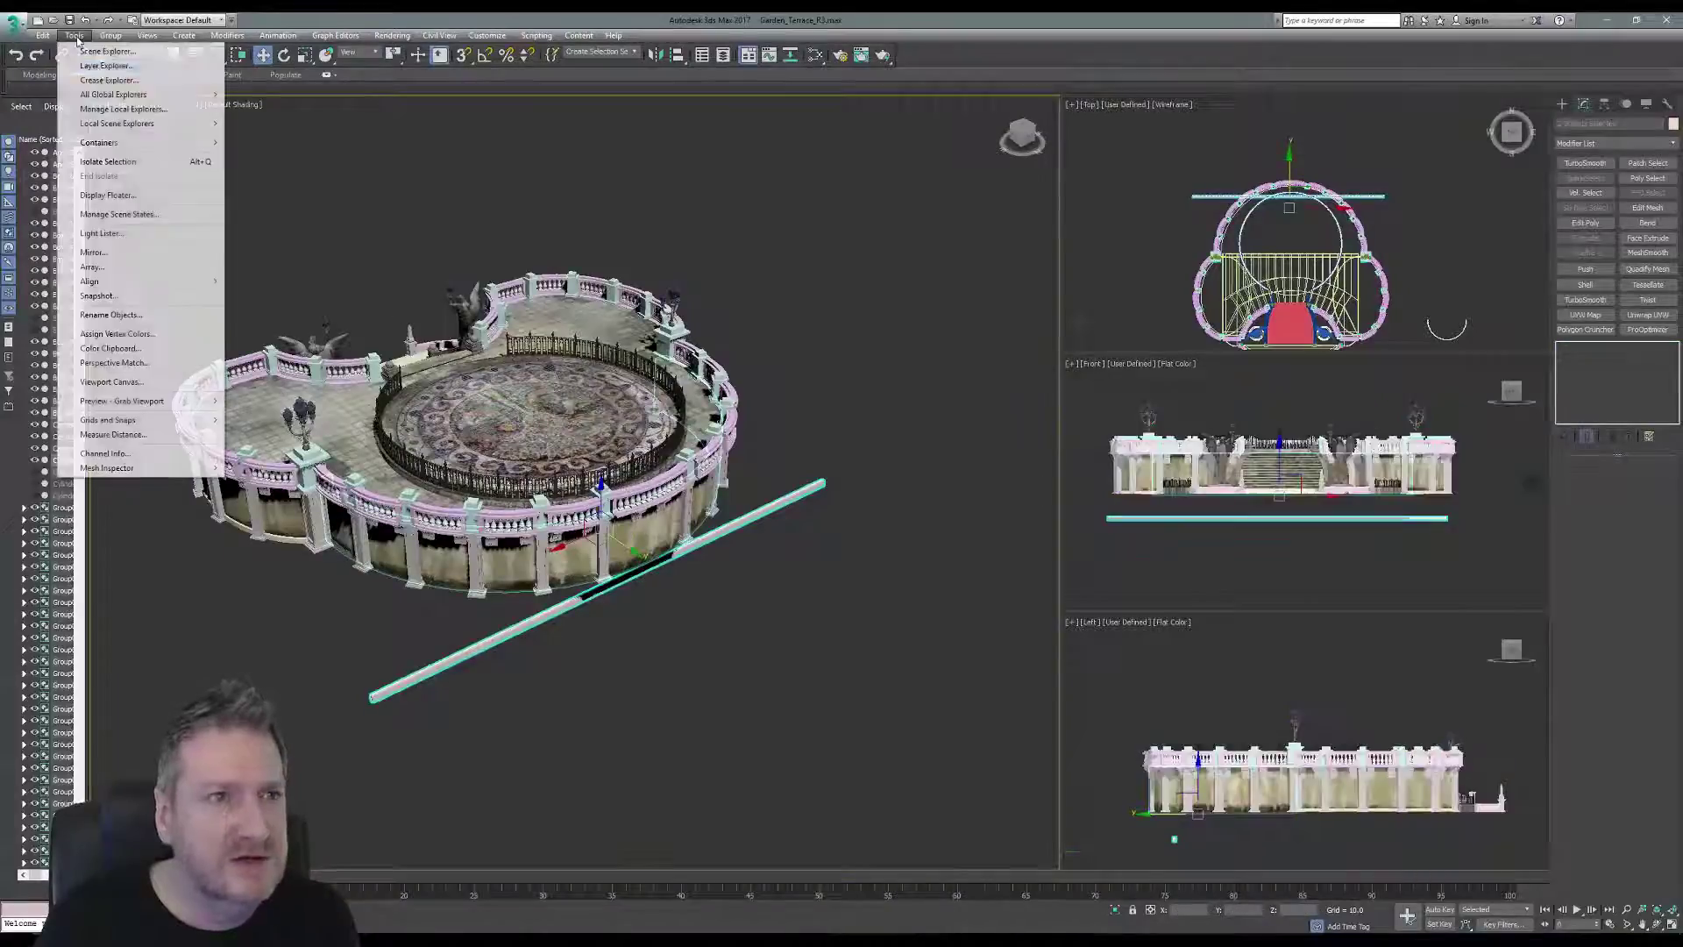
click(108, 162)
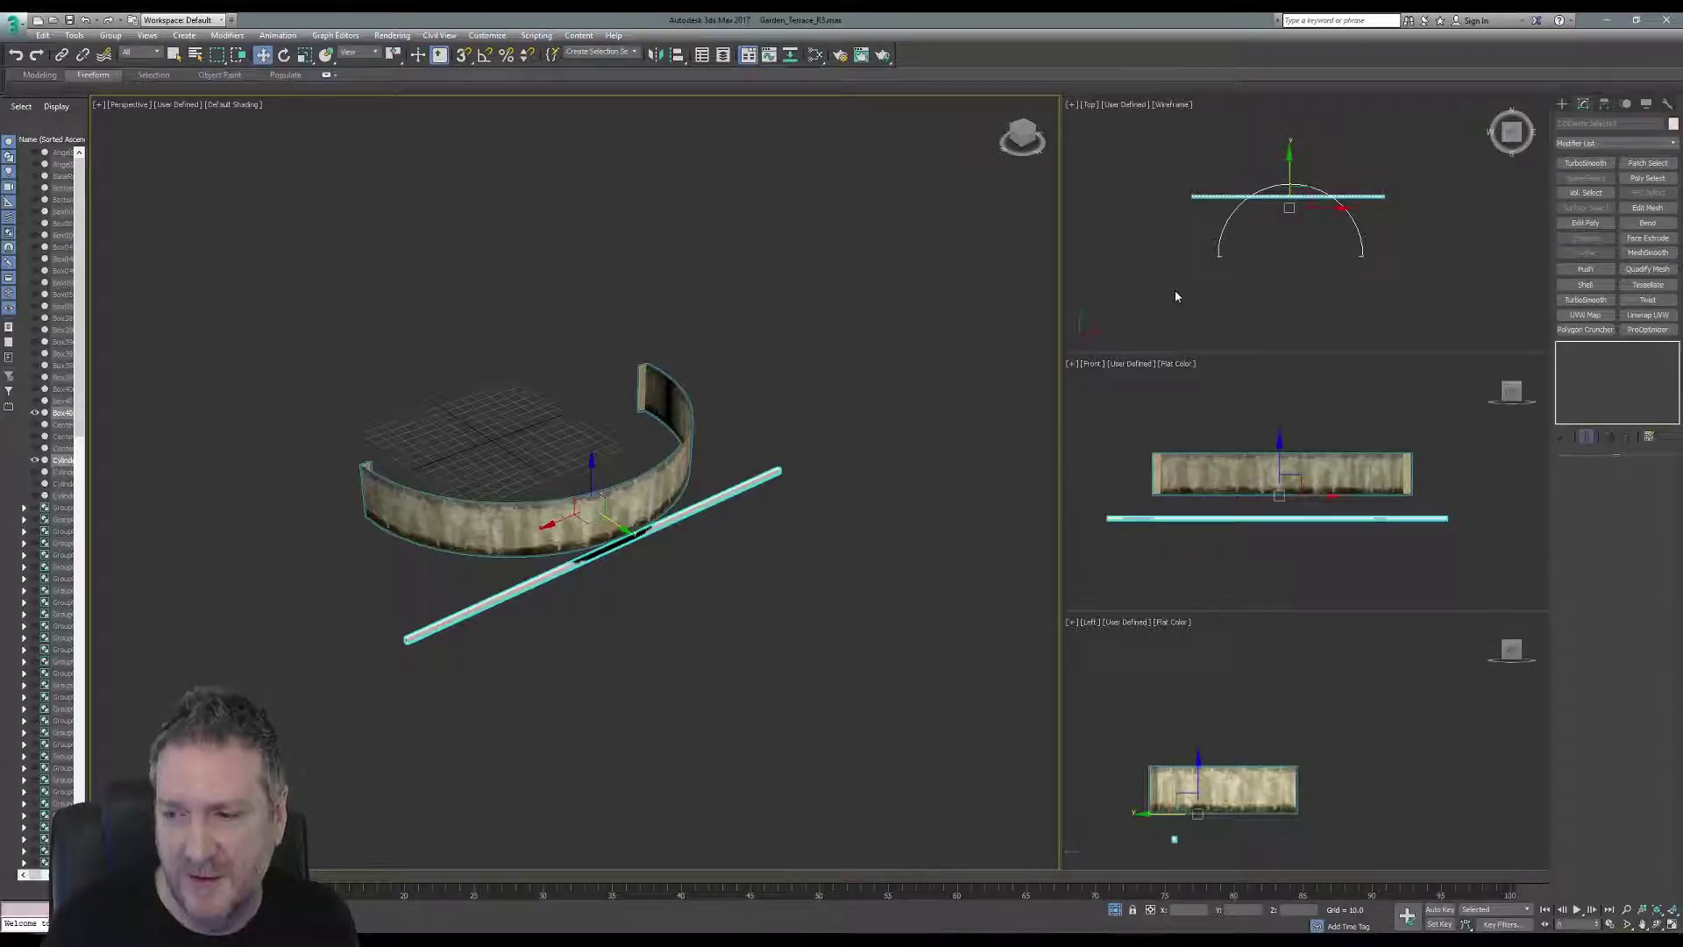
click(1285, 292)
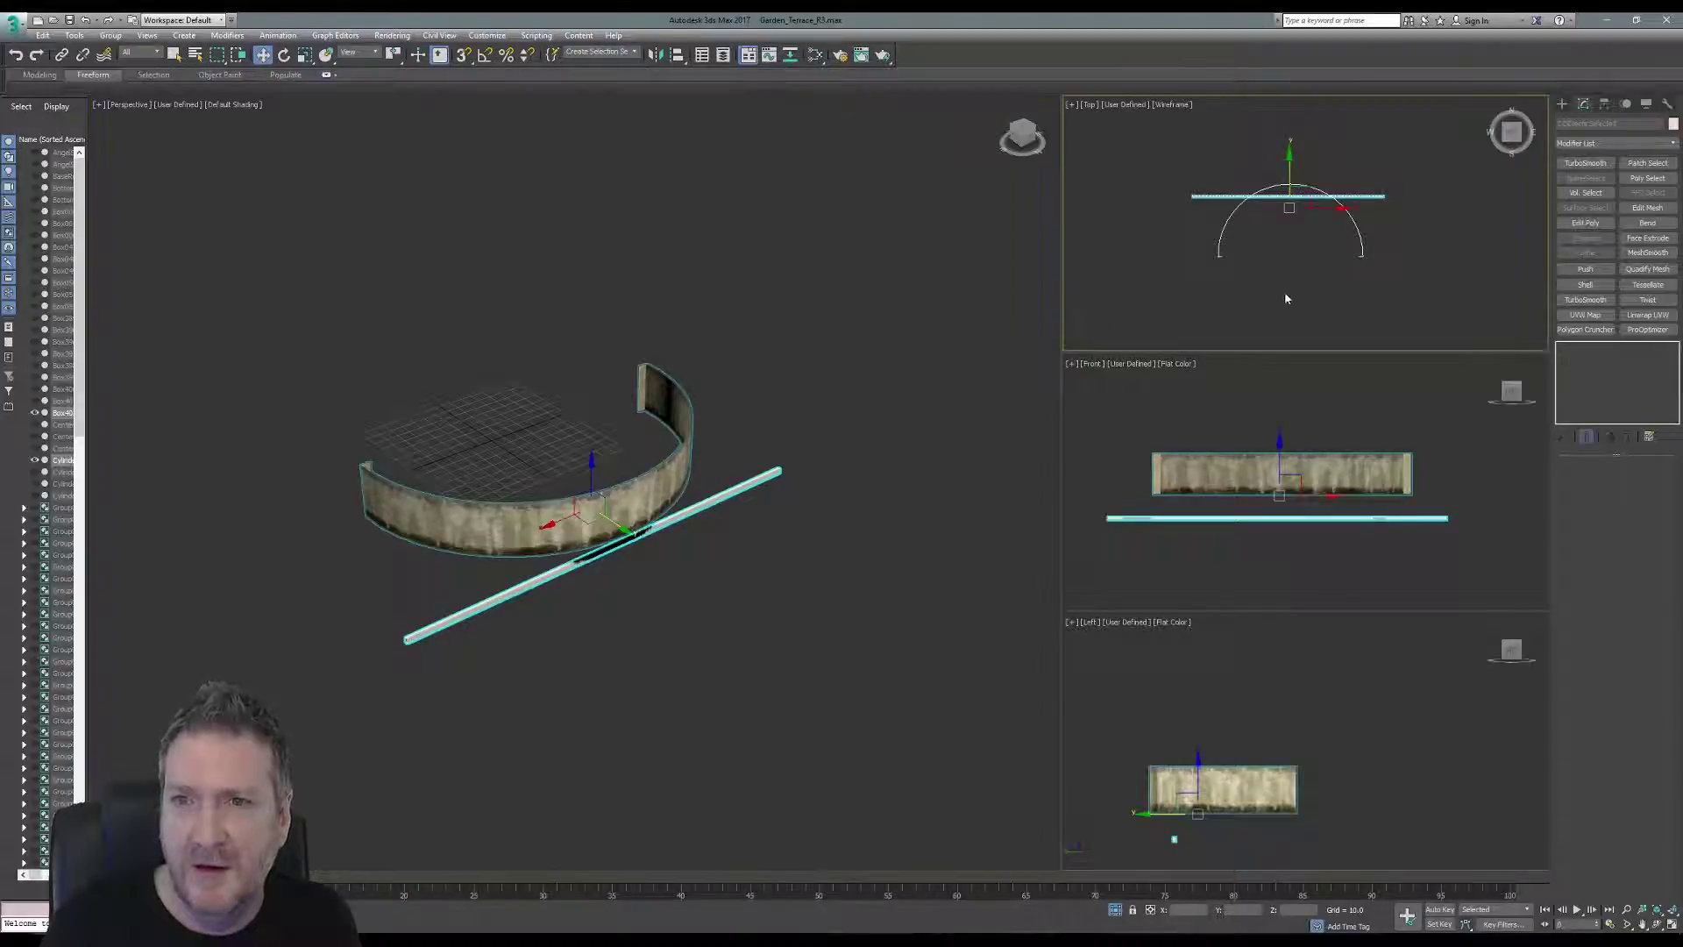
Select the straight box strip and move it outward along Y in the top view until it clears the curved wall's arc.
click(1211, 197)
click(1212, 198)
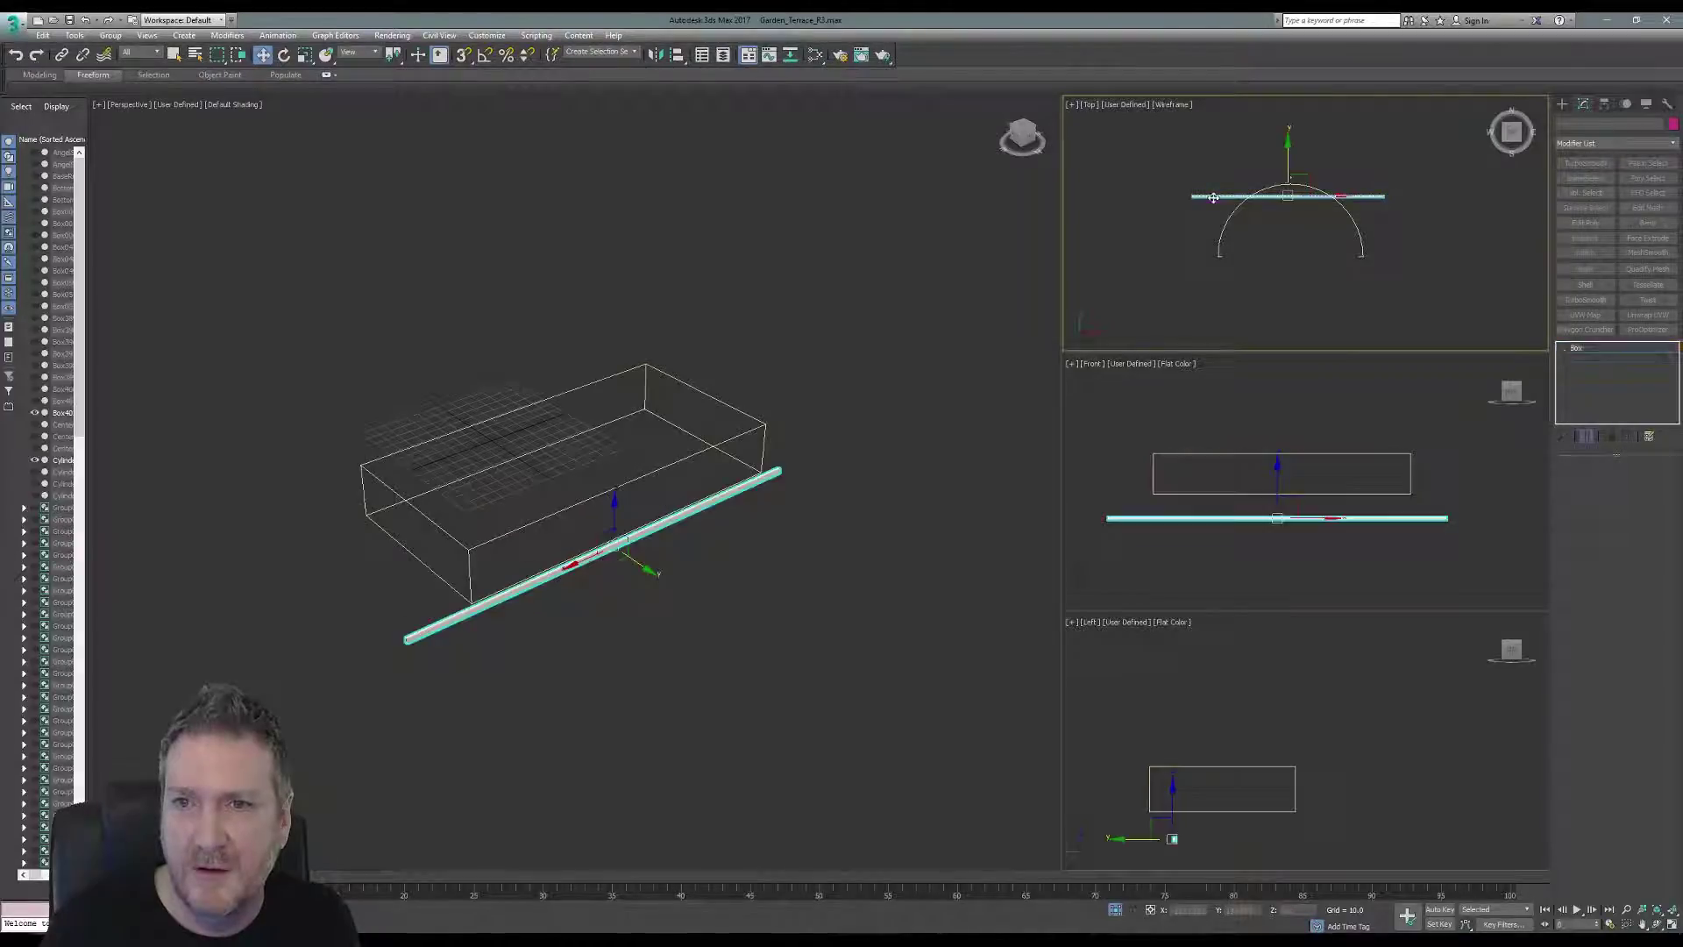
drag(1294, 143, 1294, 137)
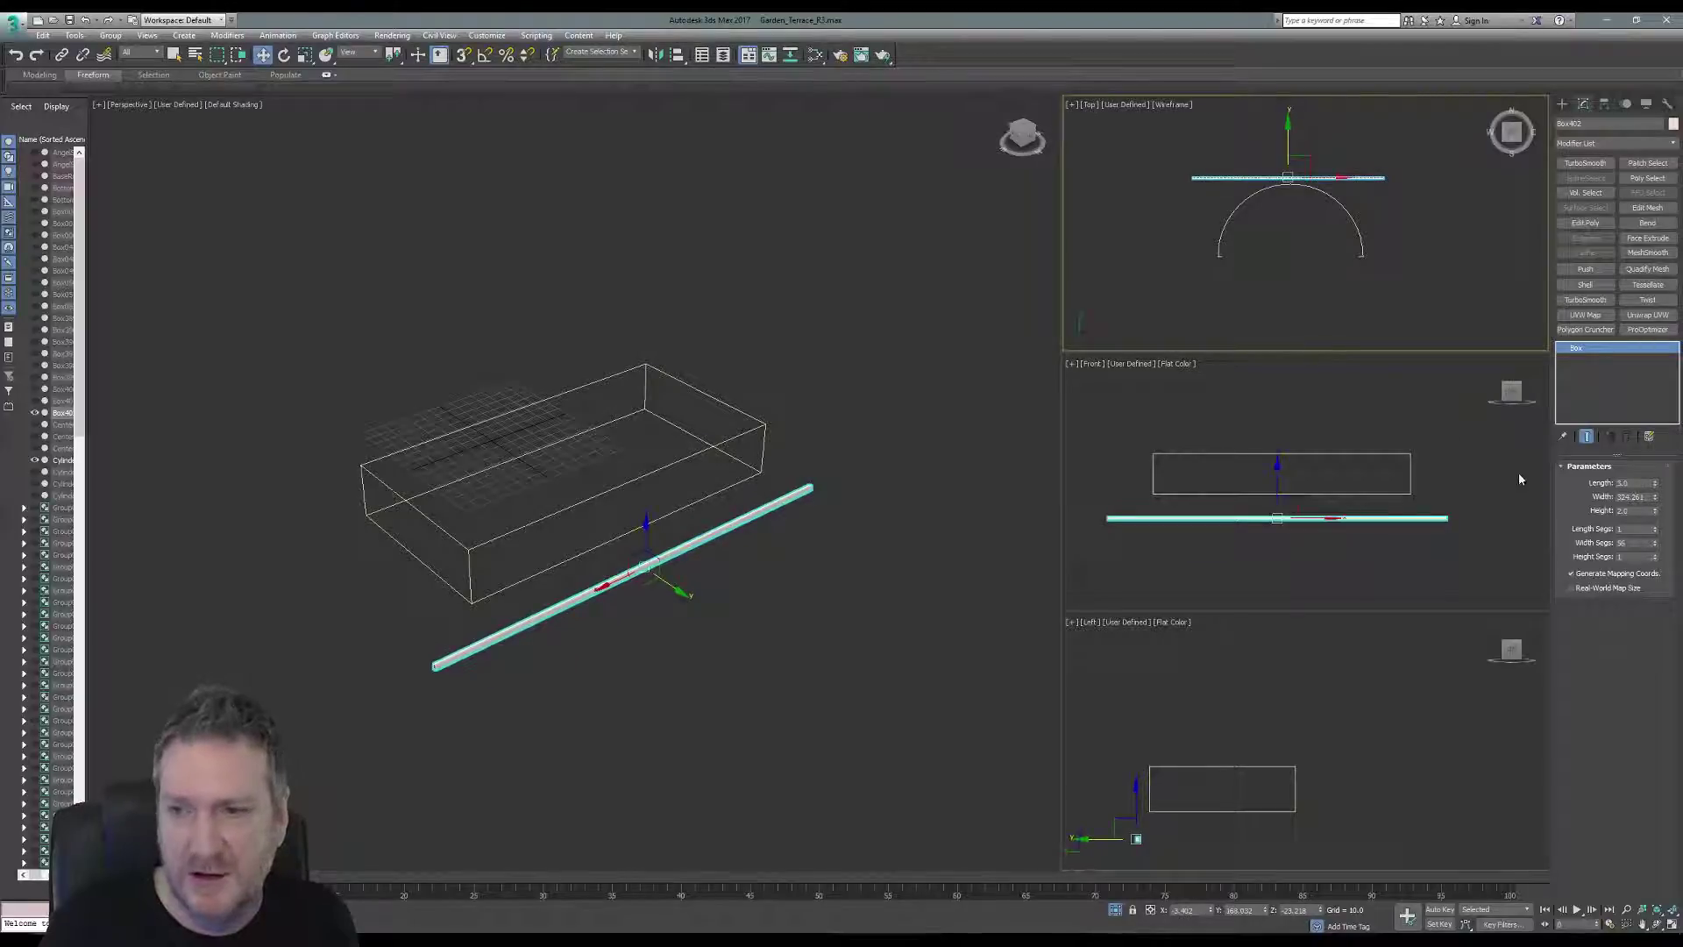
Add a Bend modifier to the strip and bend it on the X axis with an angle of -100.
click(1642, 225)
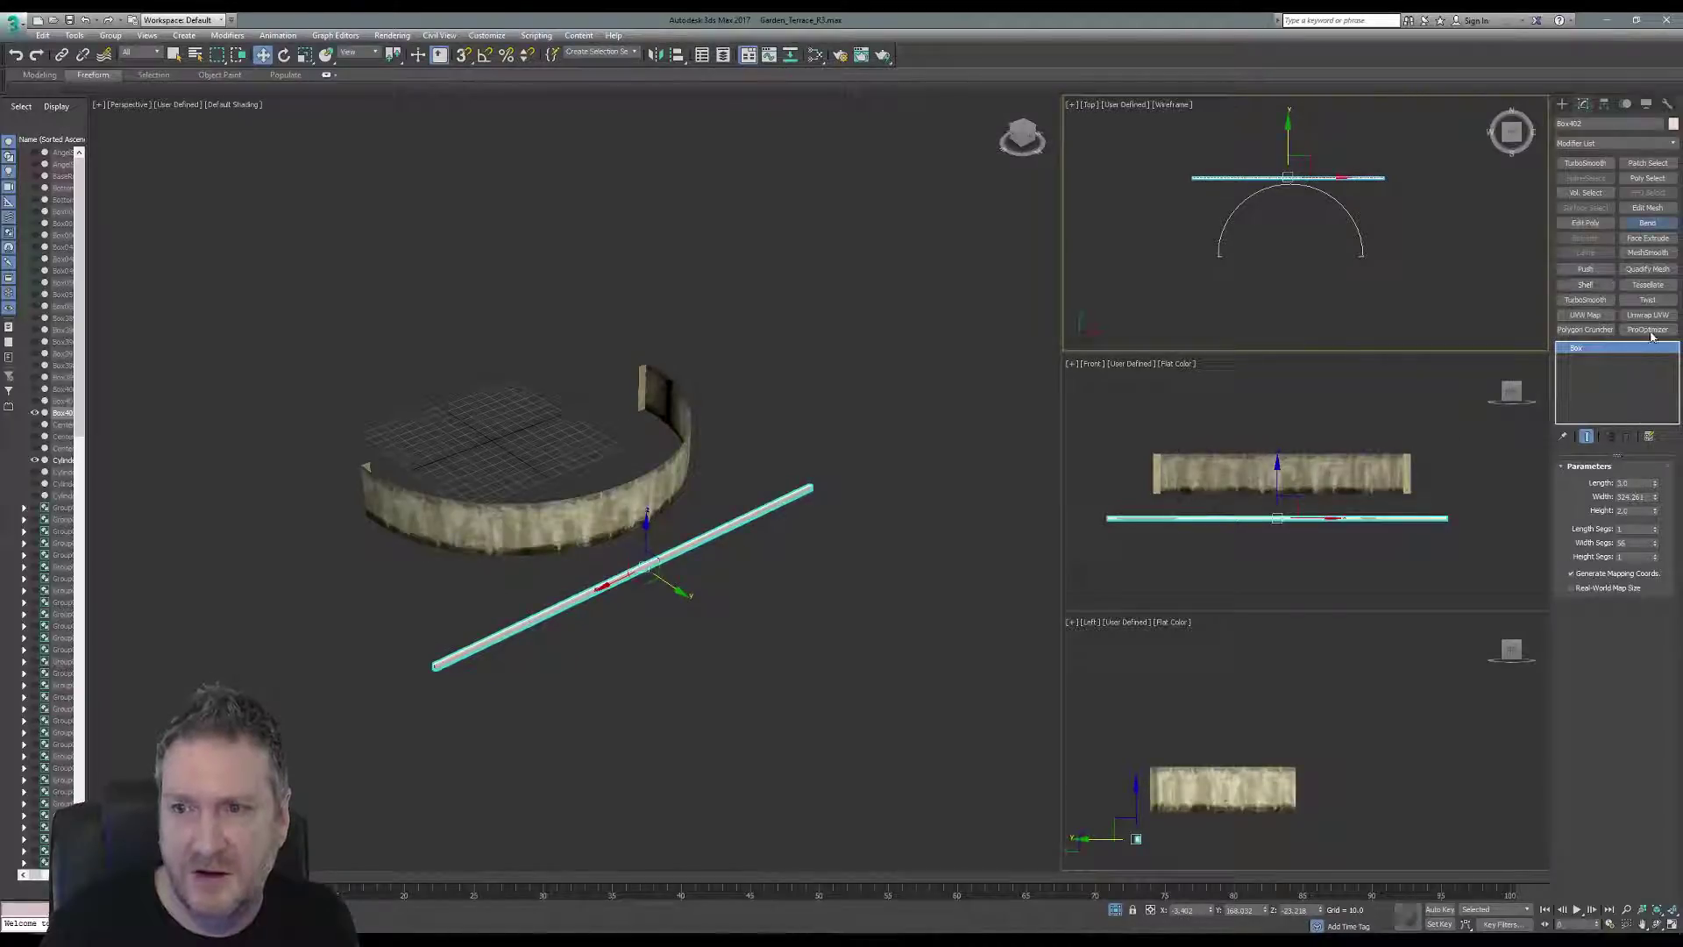
click(1586, 541)
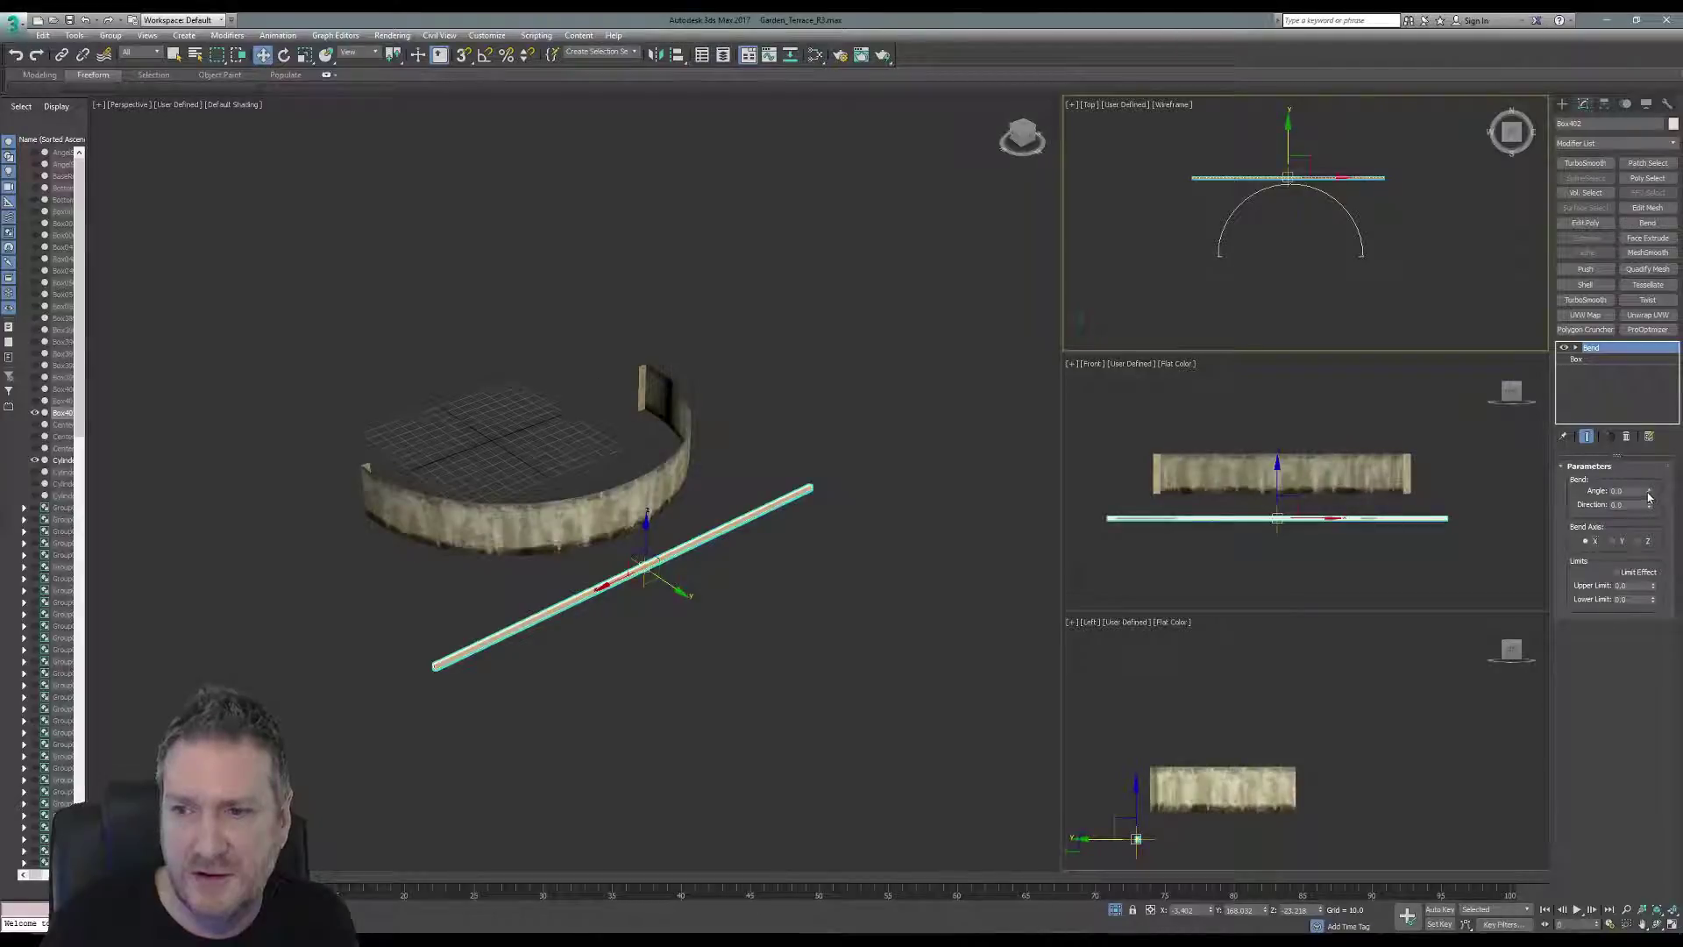
drag(1648, 497, 1644, 624)
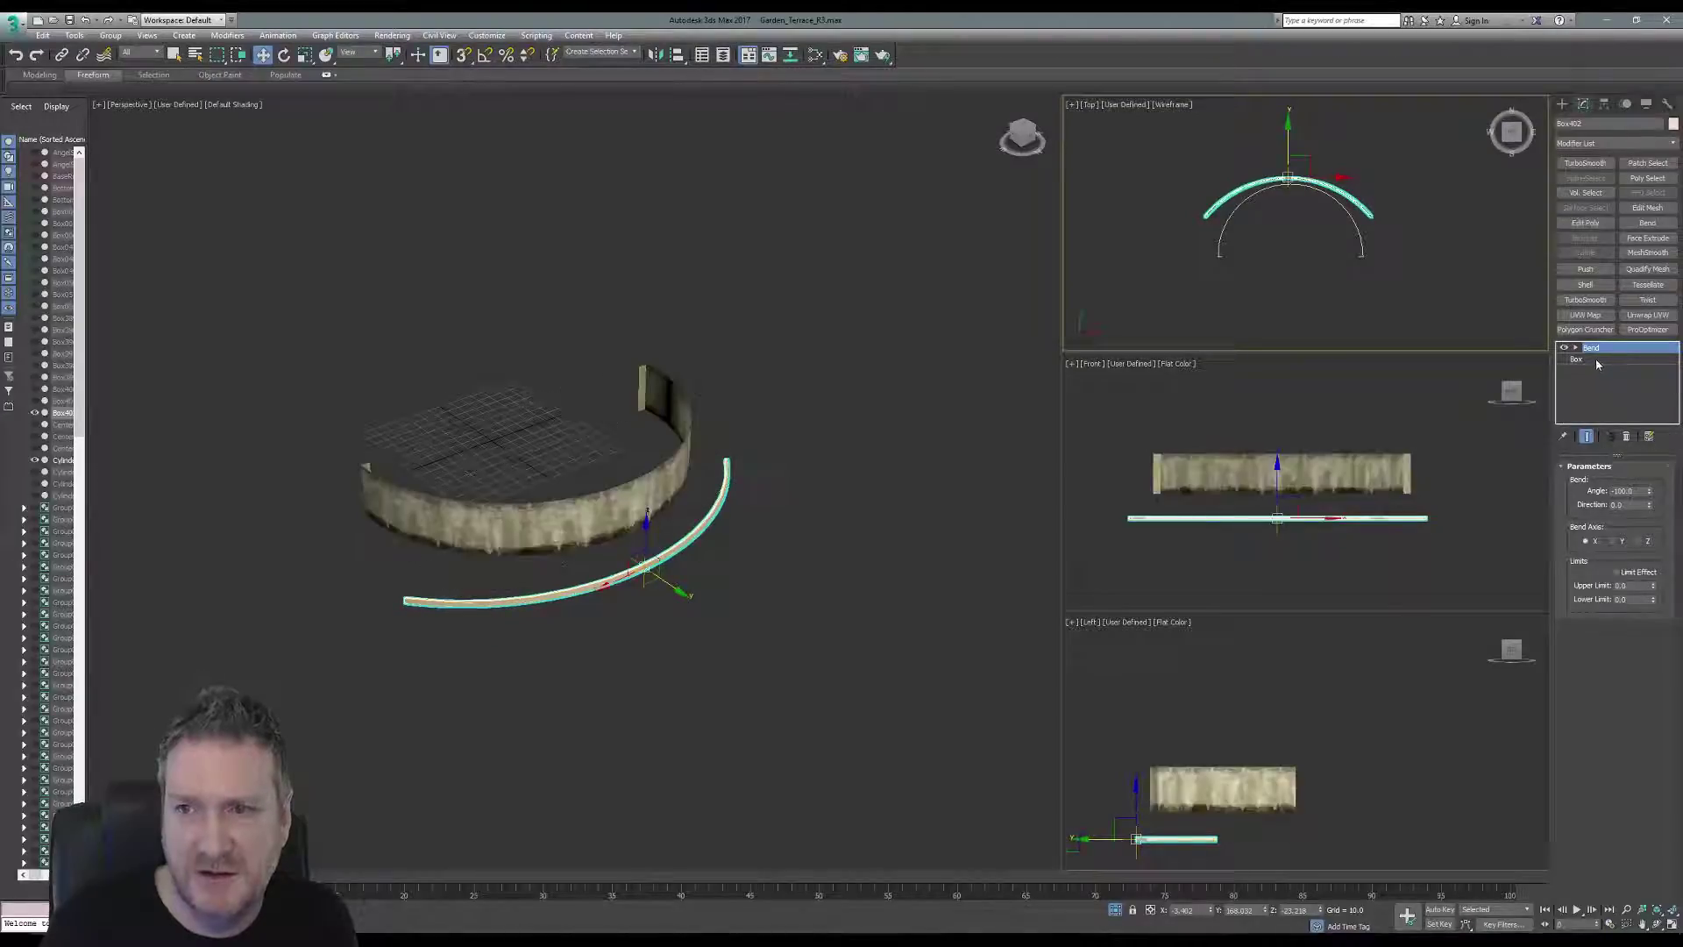
Widen the strip's base box so it reaches around the wall, and set its Bend angle to -182.5.
click(1596, 360)
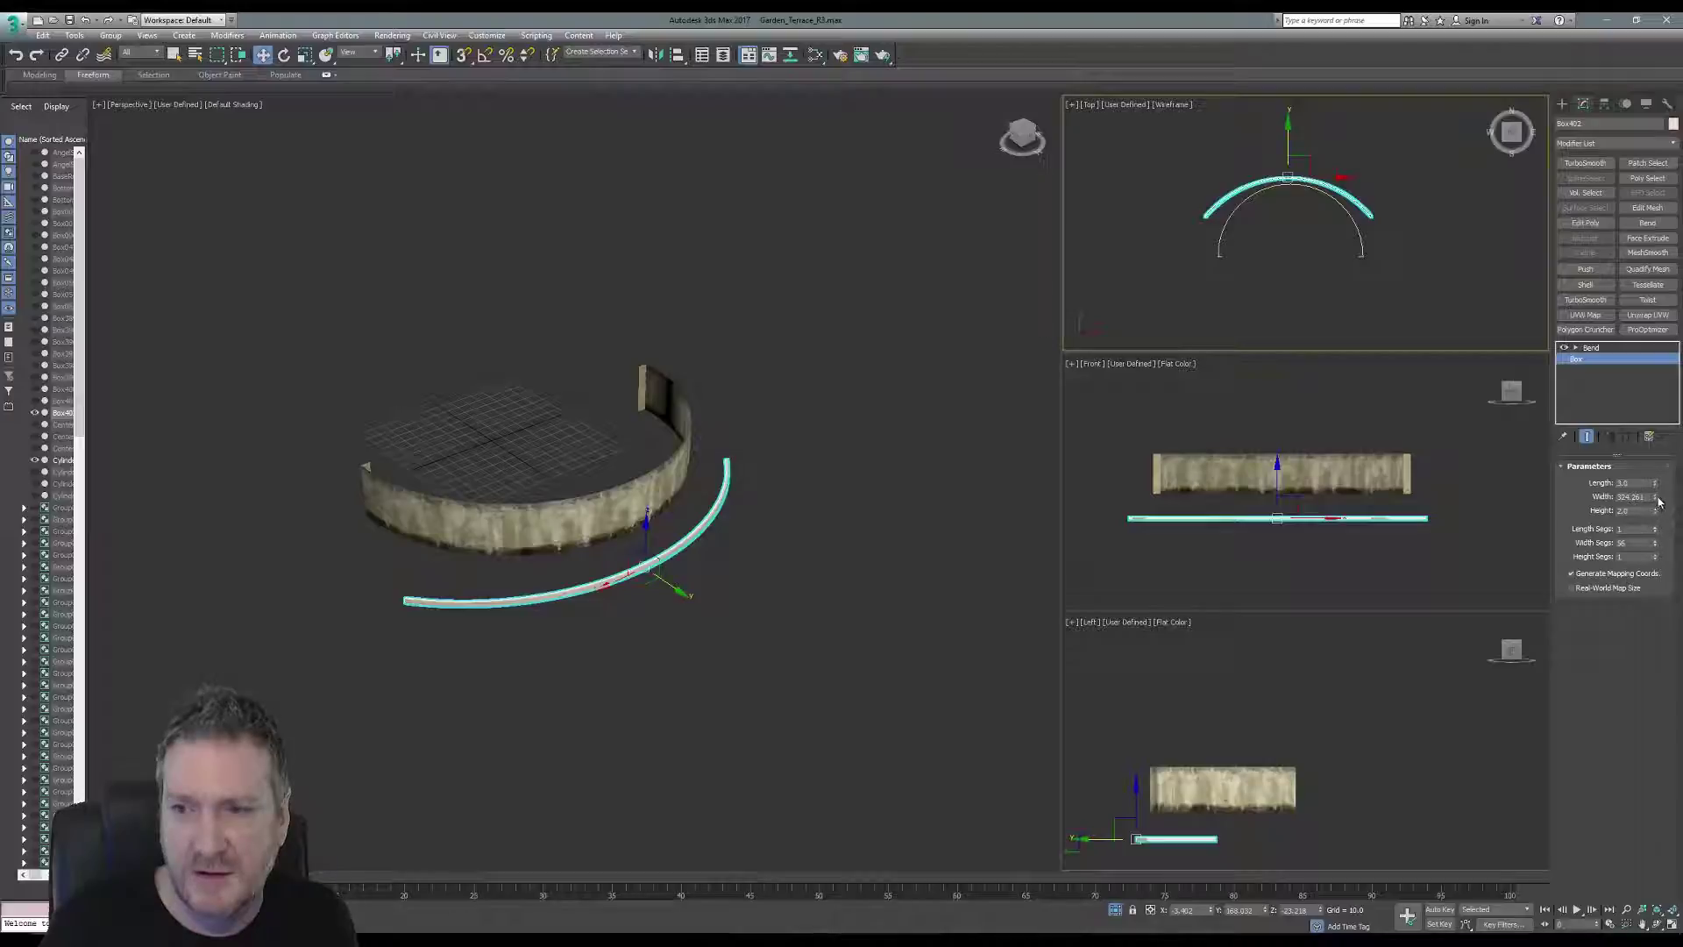
drag(1657, 499, 1652, 471)
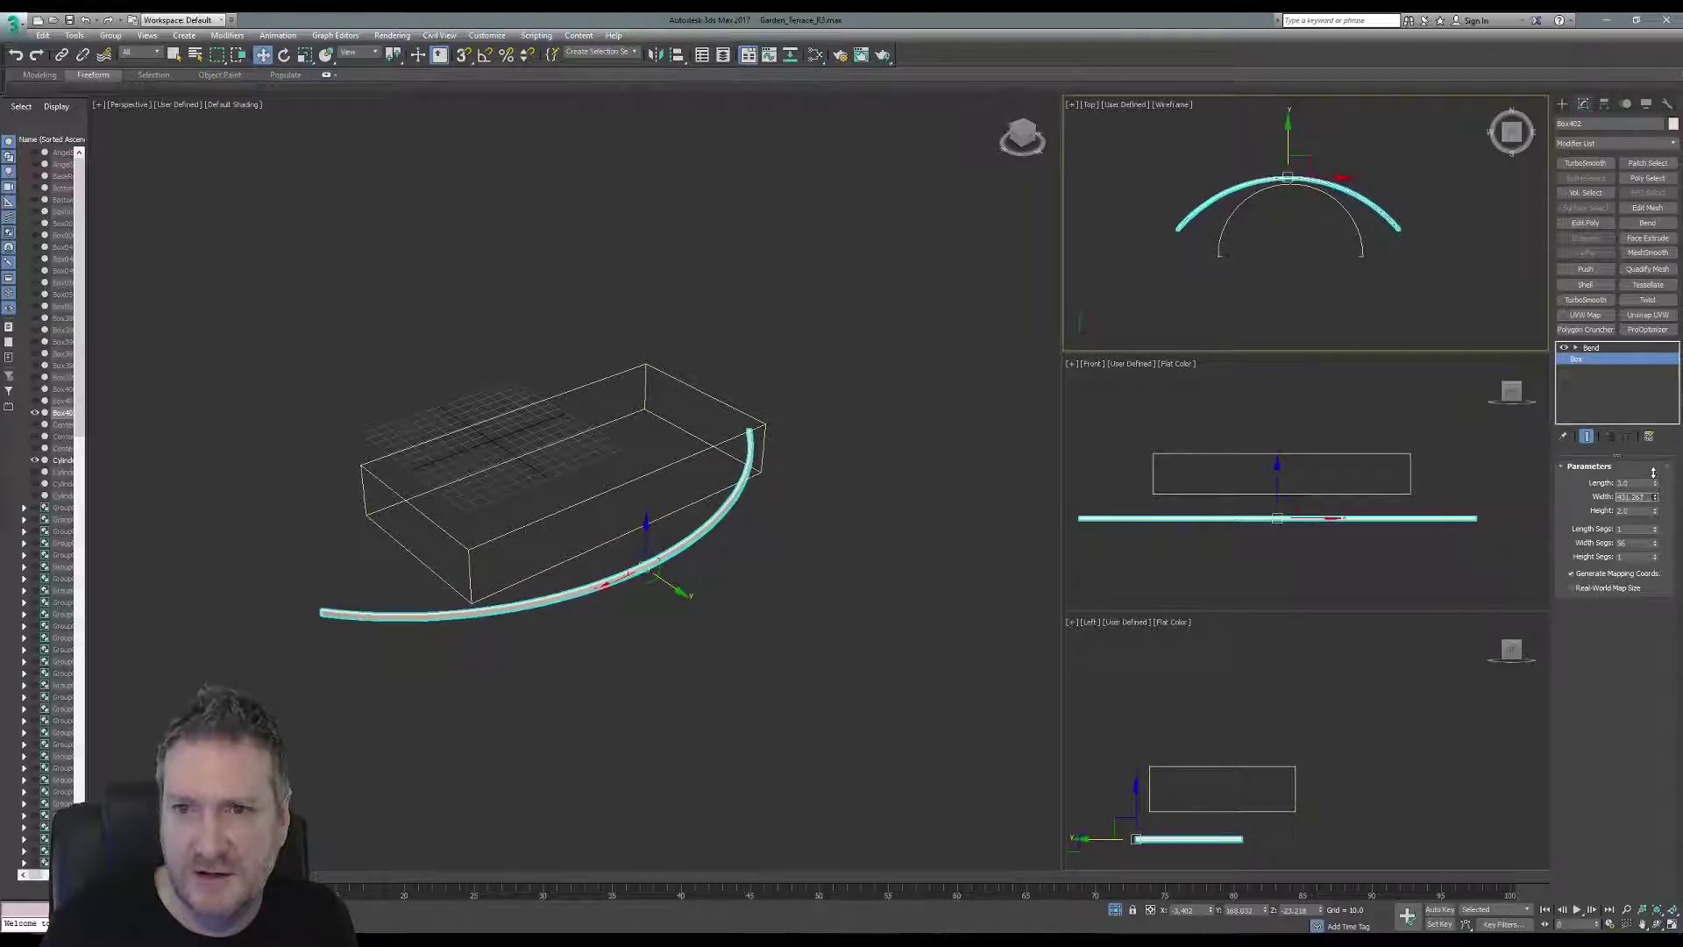
click(1594, 348)
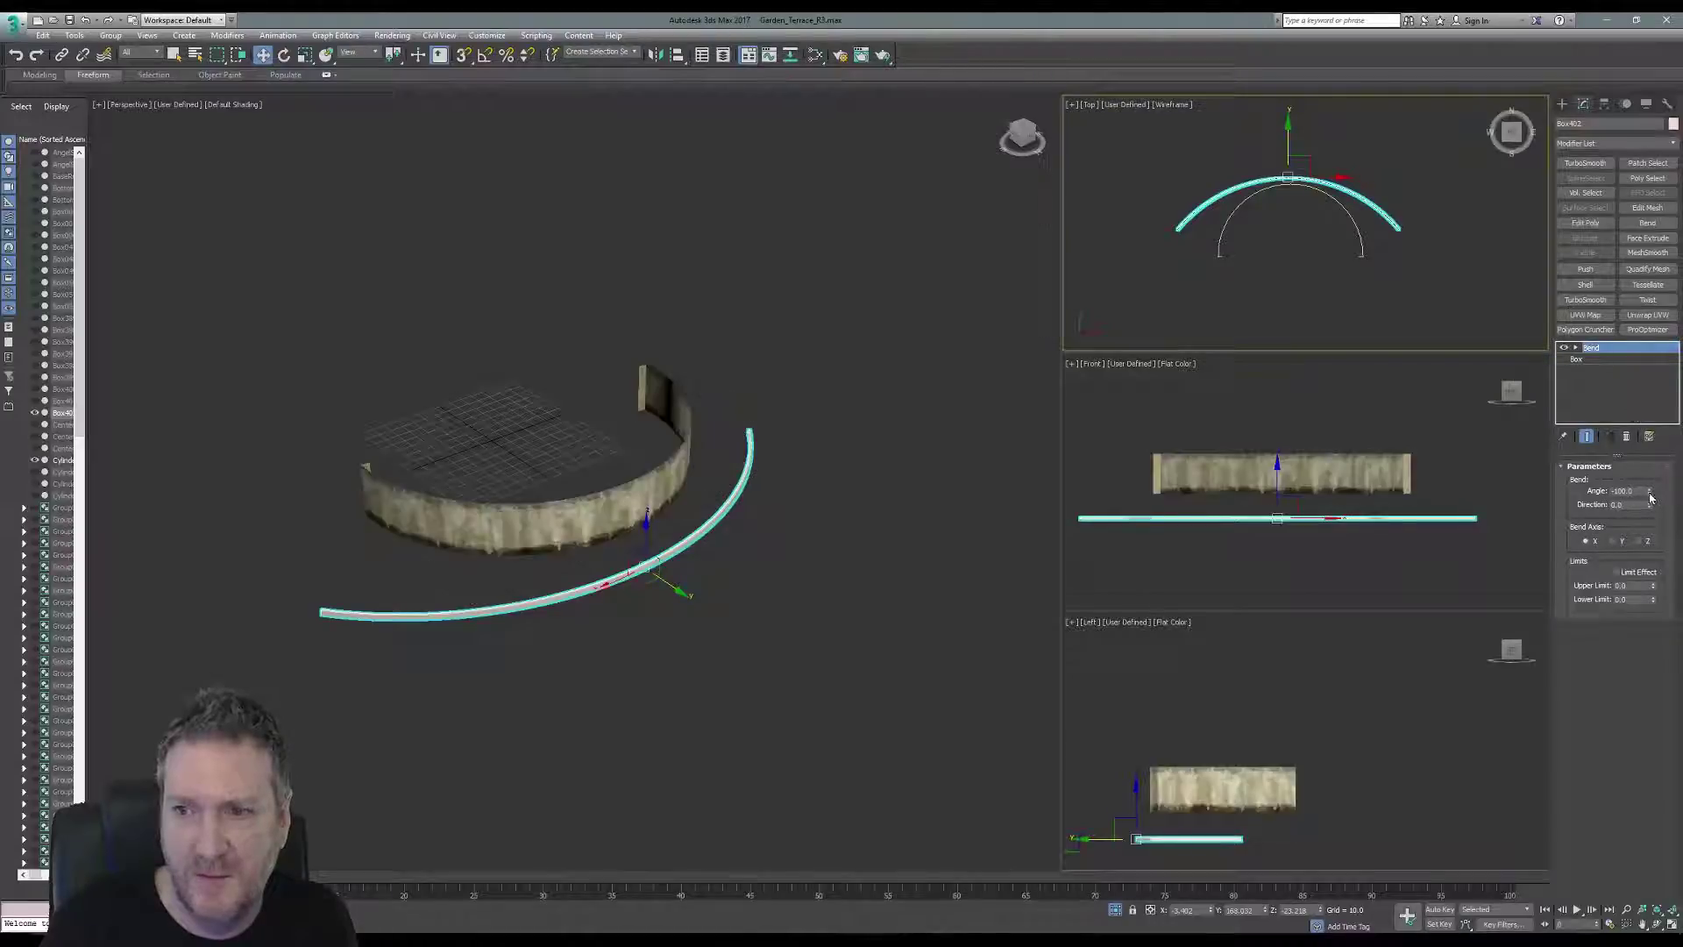
drag(1650, 498, 1636, 608)
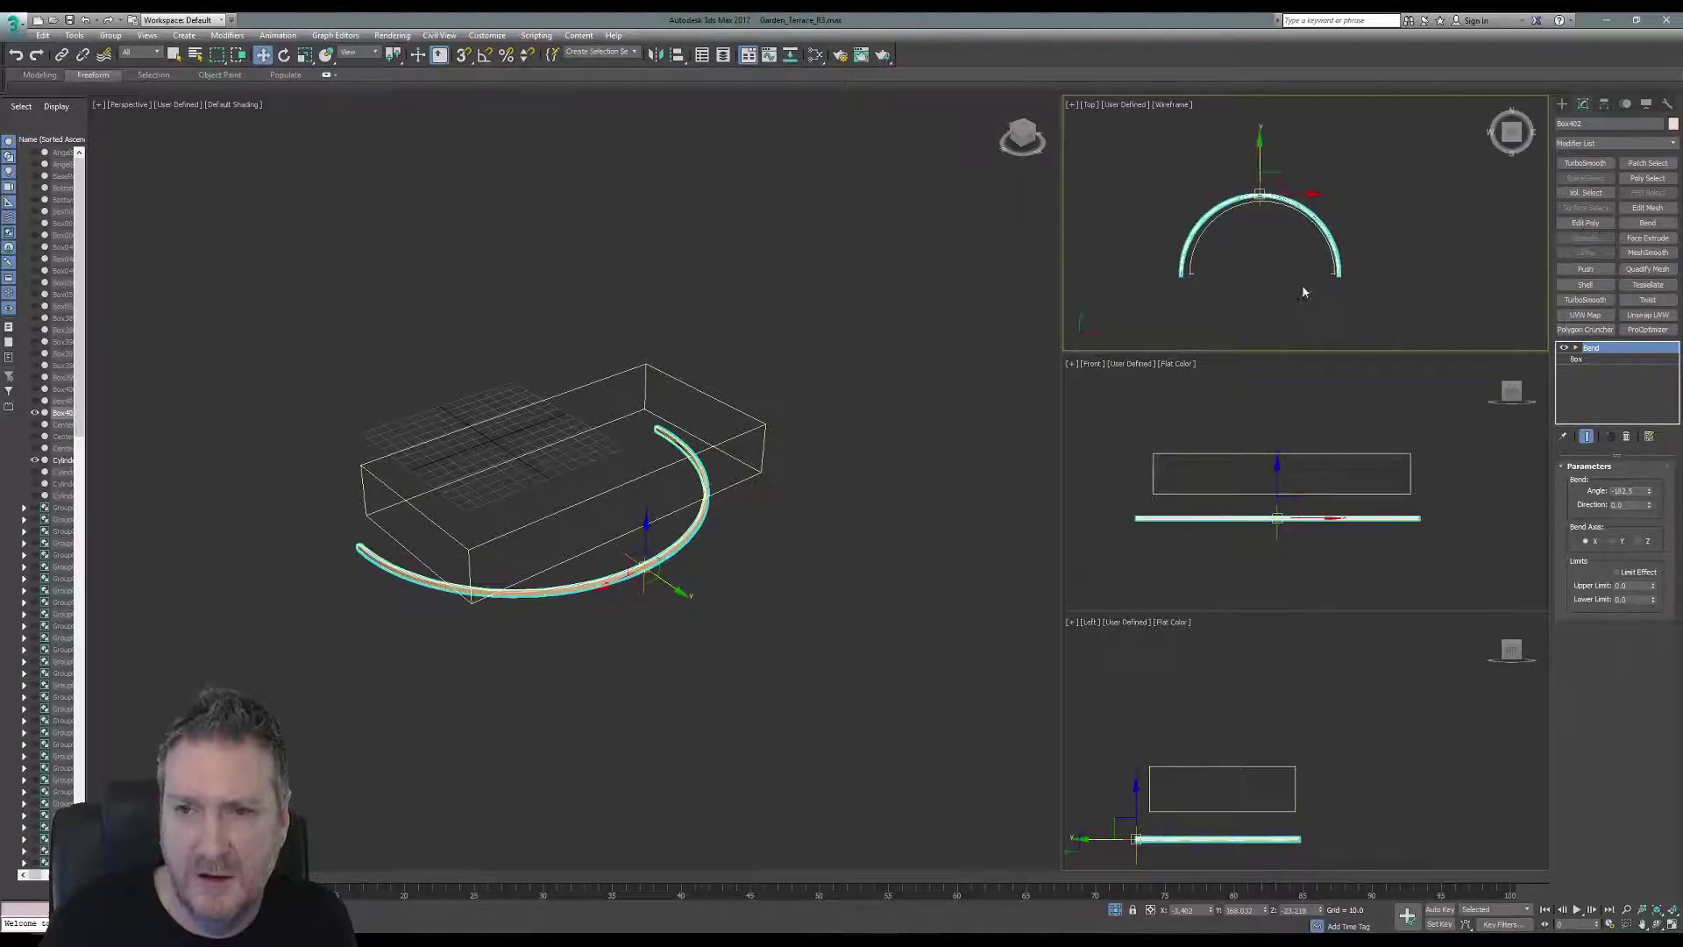
Align the bent strip with the curved wall's outer edge in the top view and tighten its Bend angle to about -196.
key(alt+w)
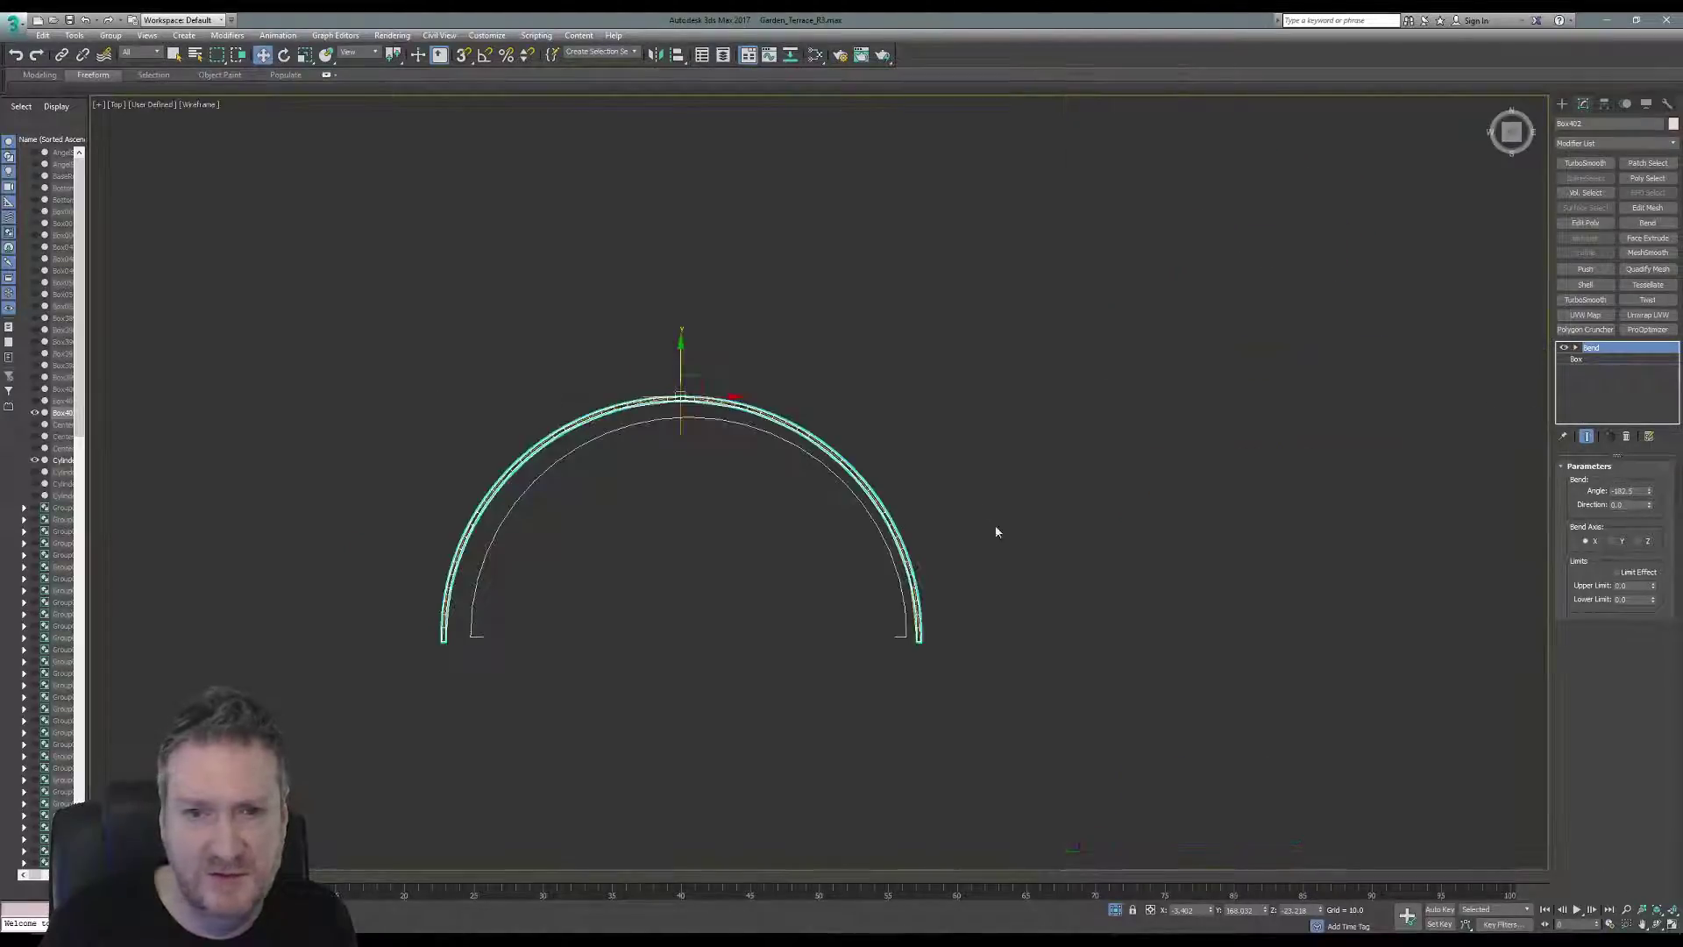
scroll(1041, 438, up, 3)
drag(849, 294, 863, 296)
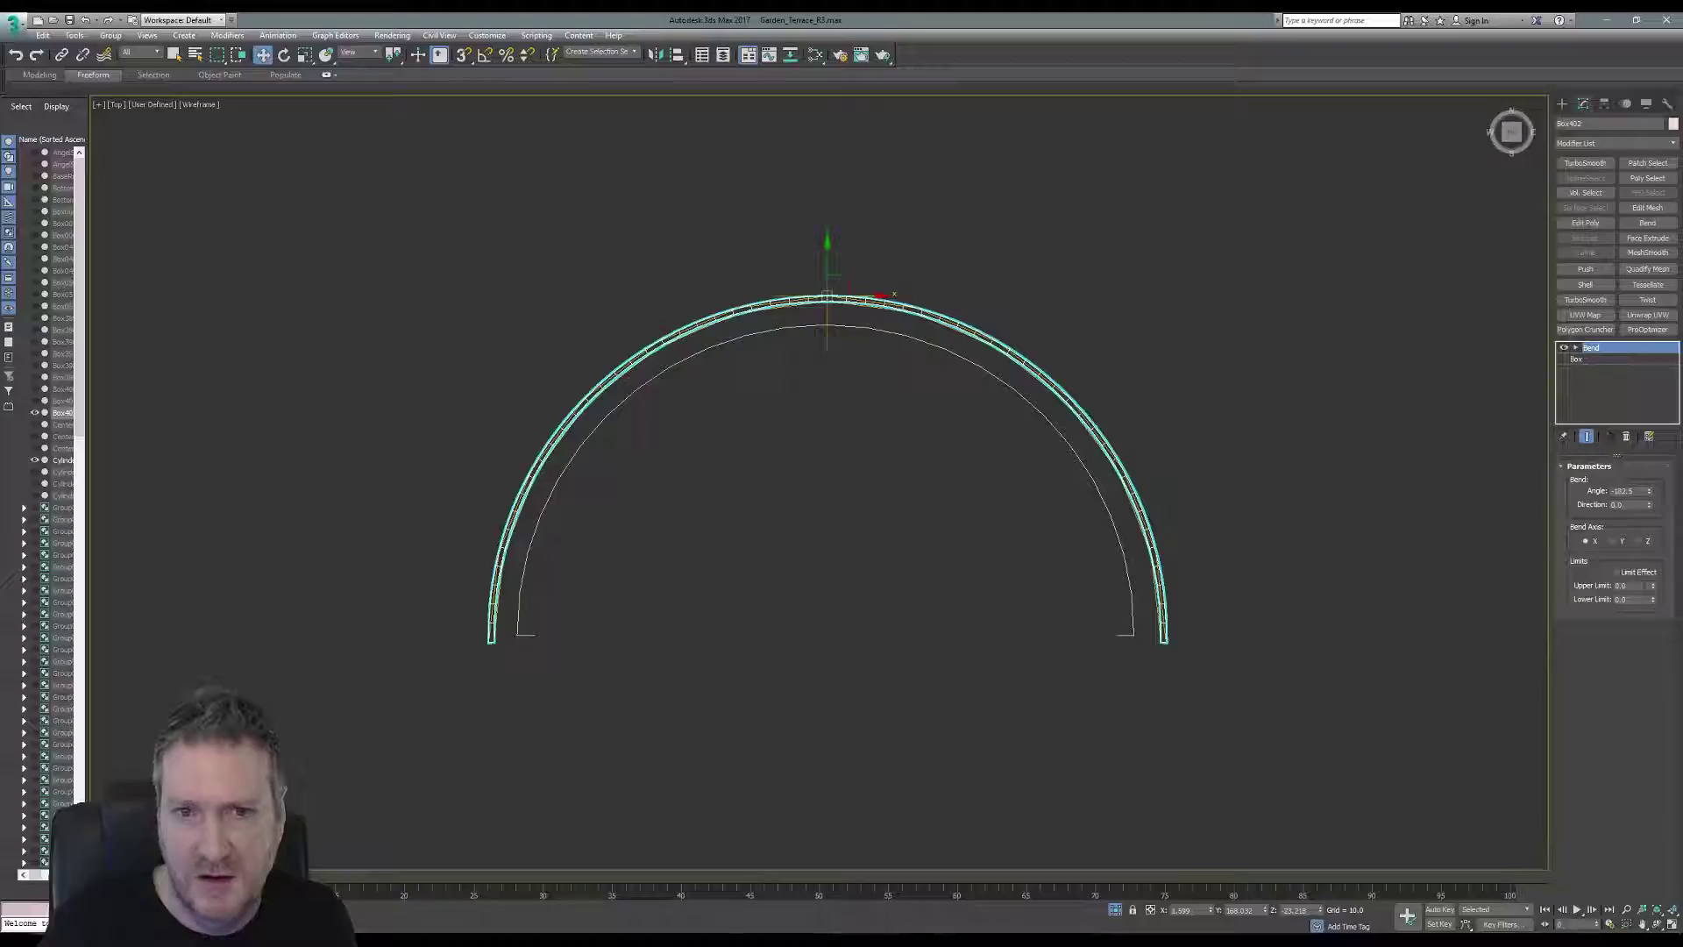
drag(826, 265, 825, 280)
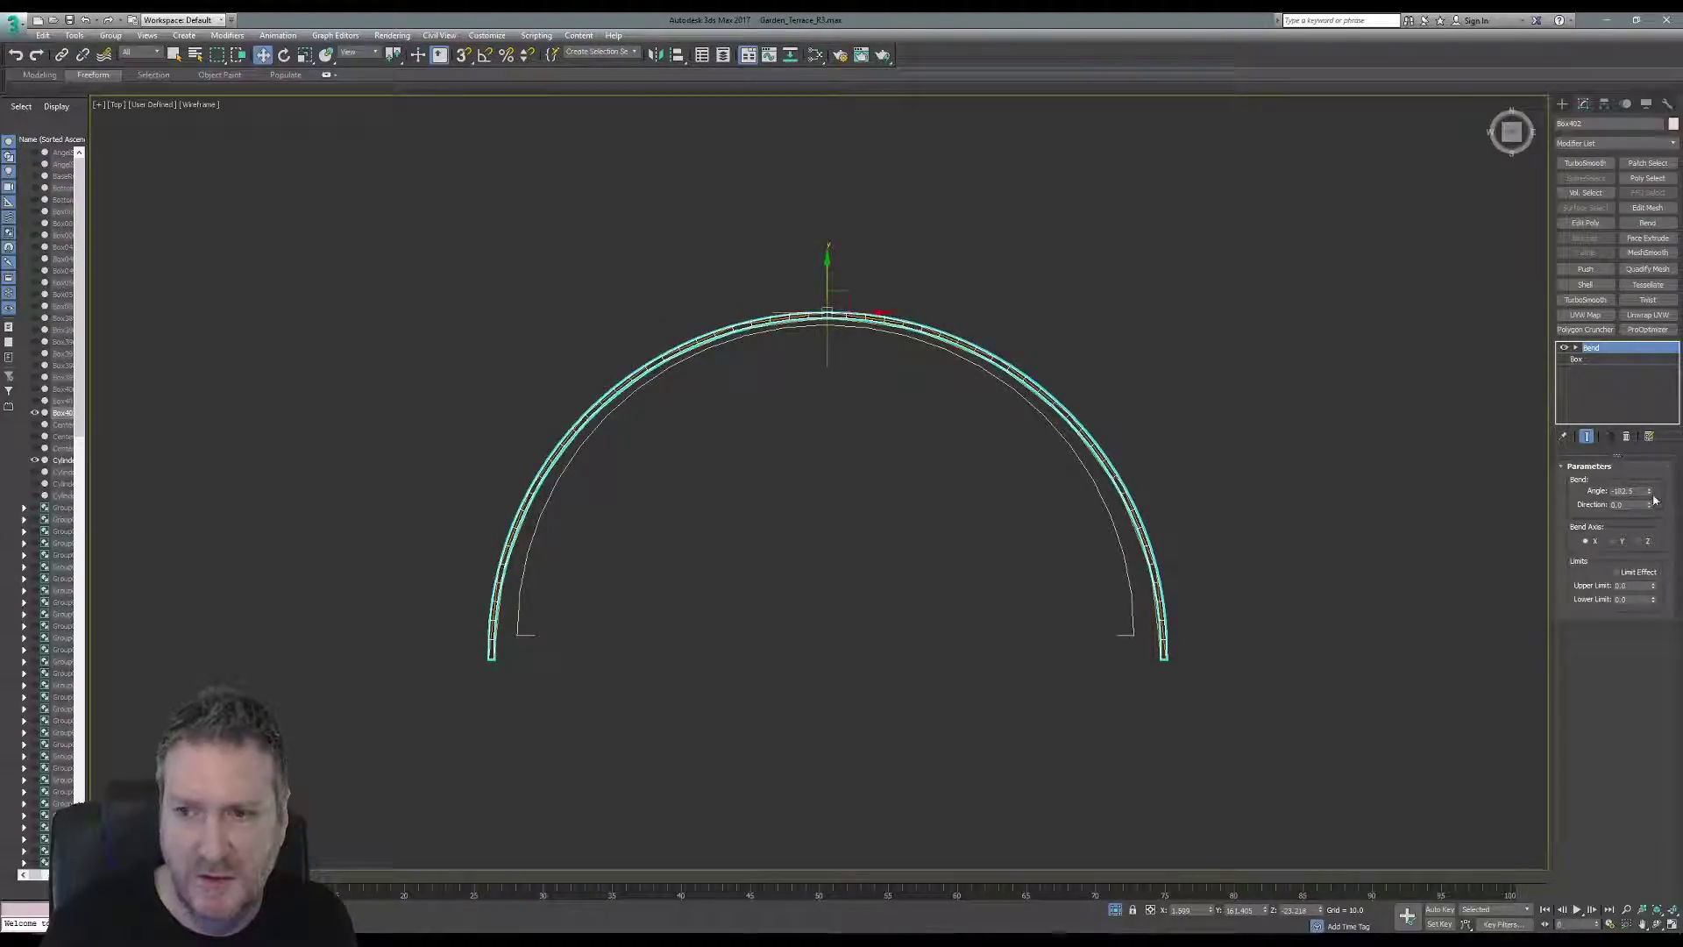
drag(1649, 497, 1644, 511)
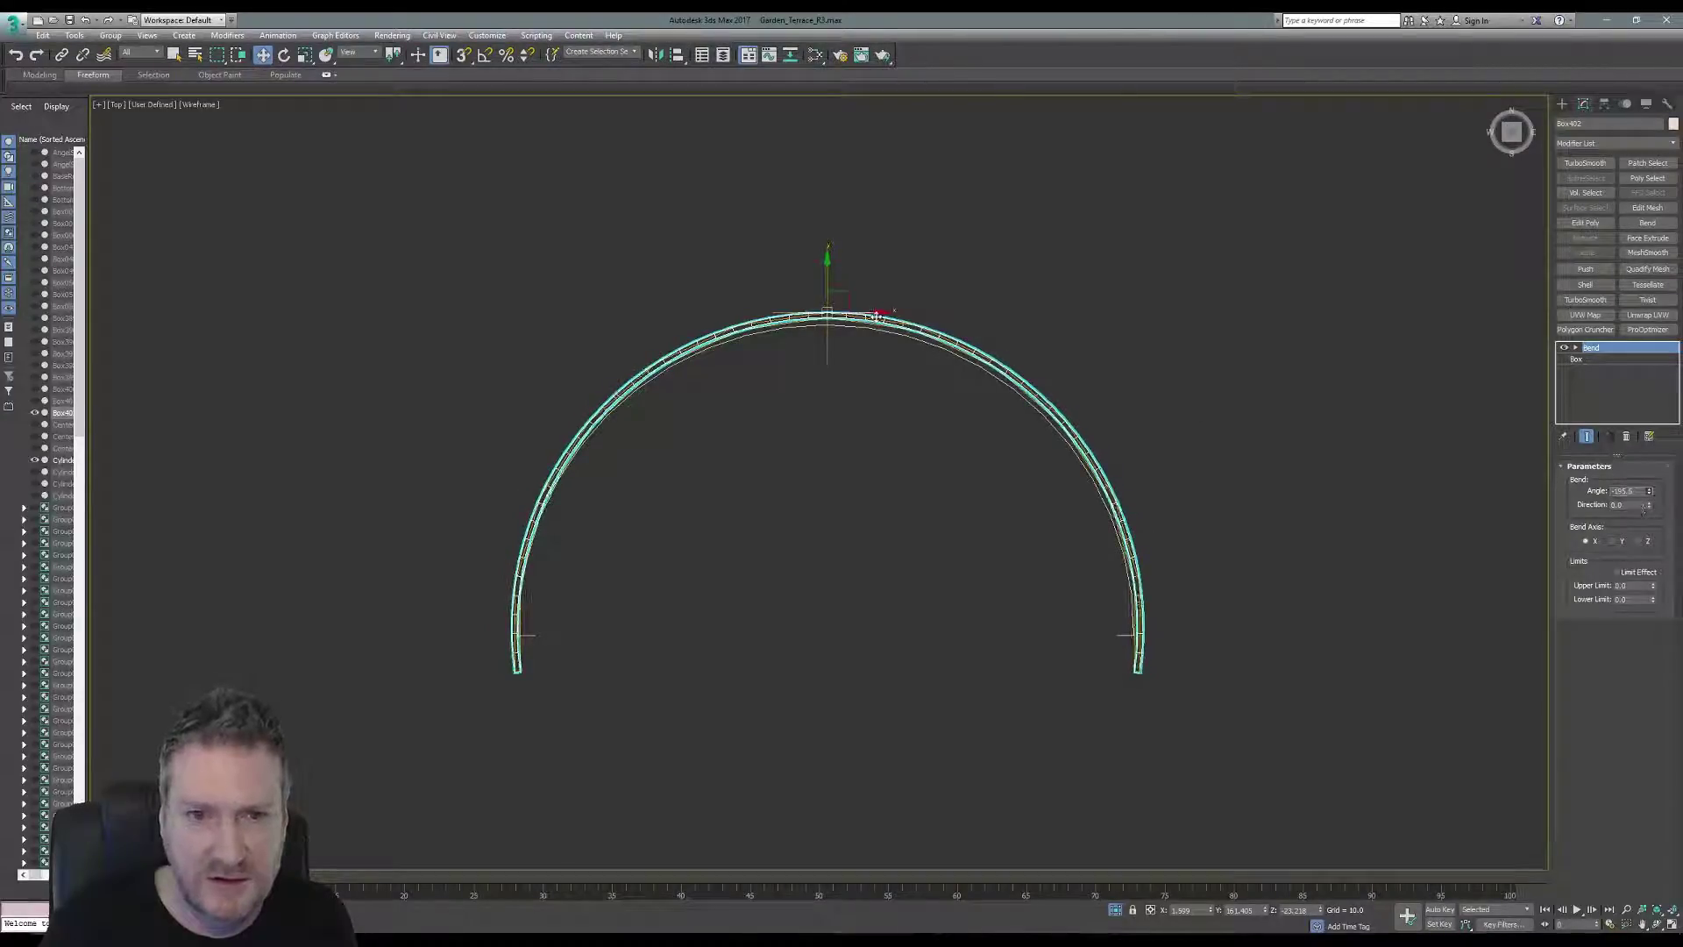
drag(872, 313, 827, 281)
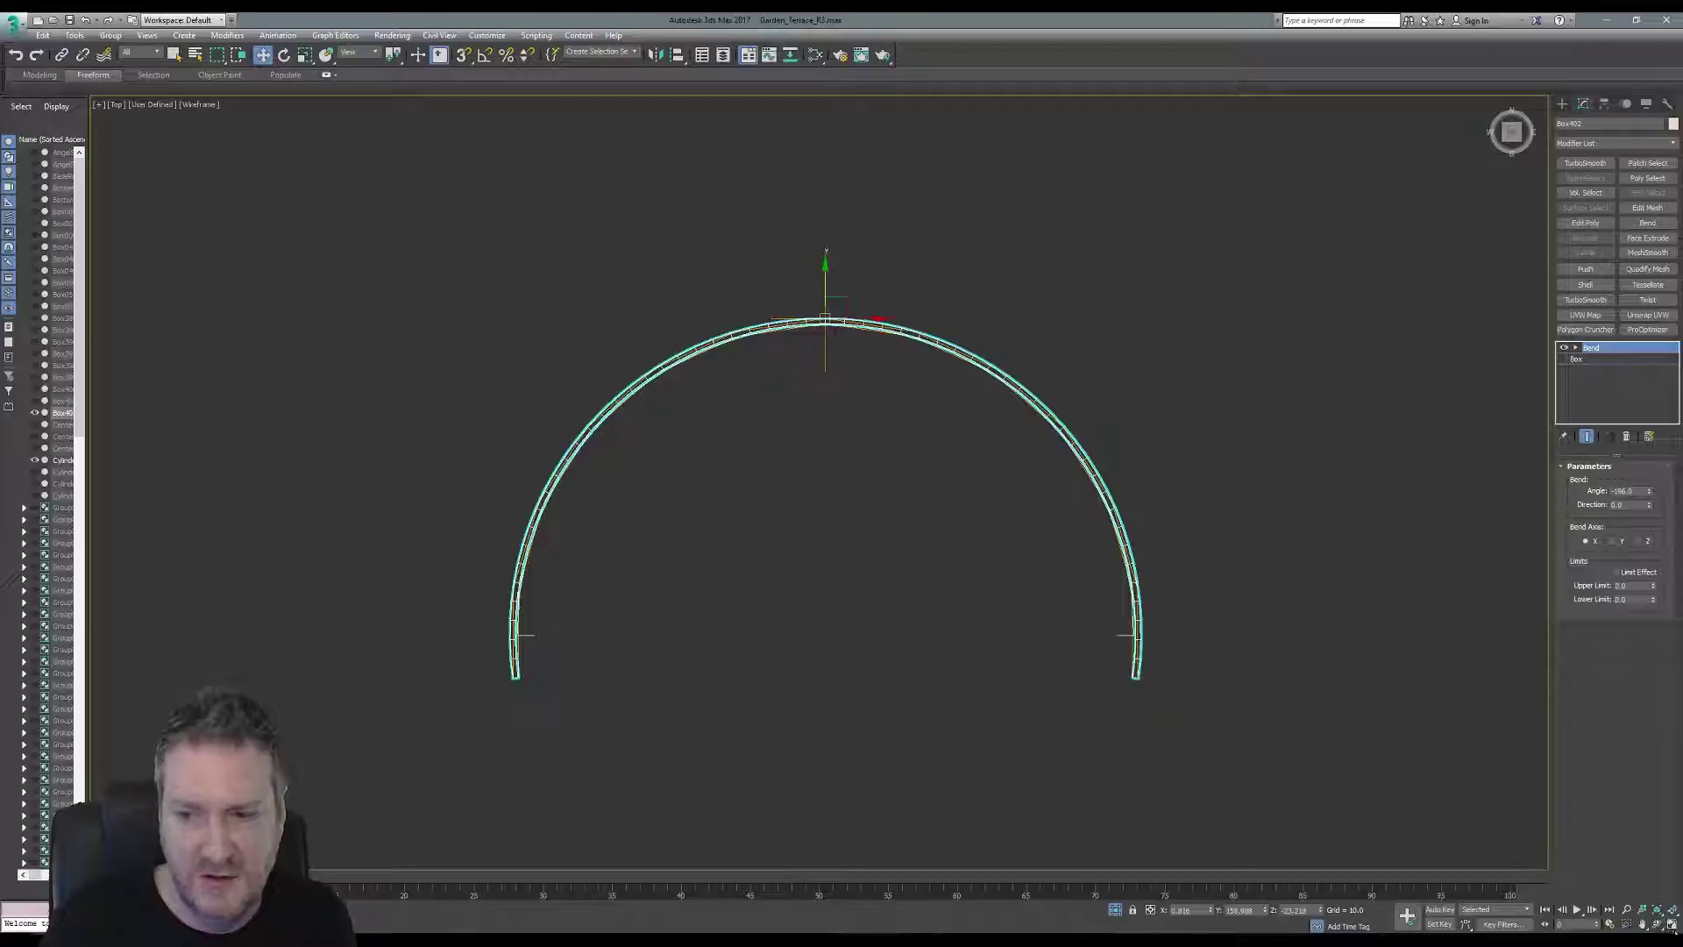
Raise the bent strip in the front view so it sits along the bottom edge of the curved wall.
click(1671, 926)
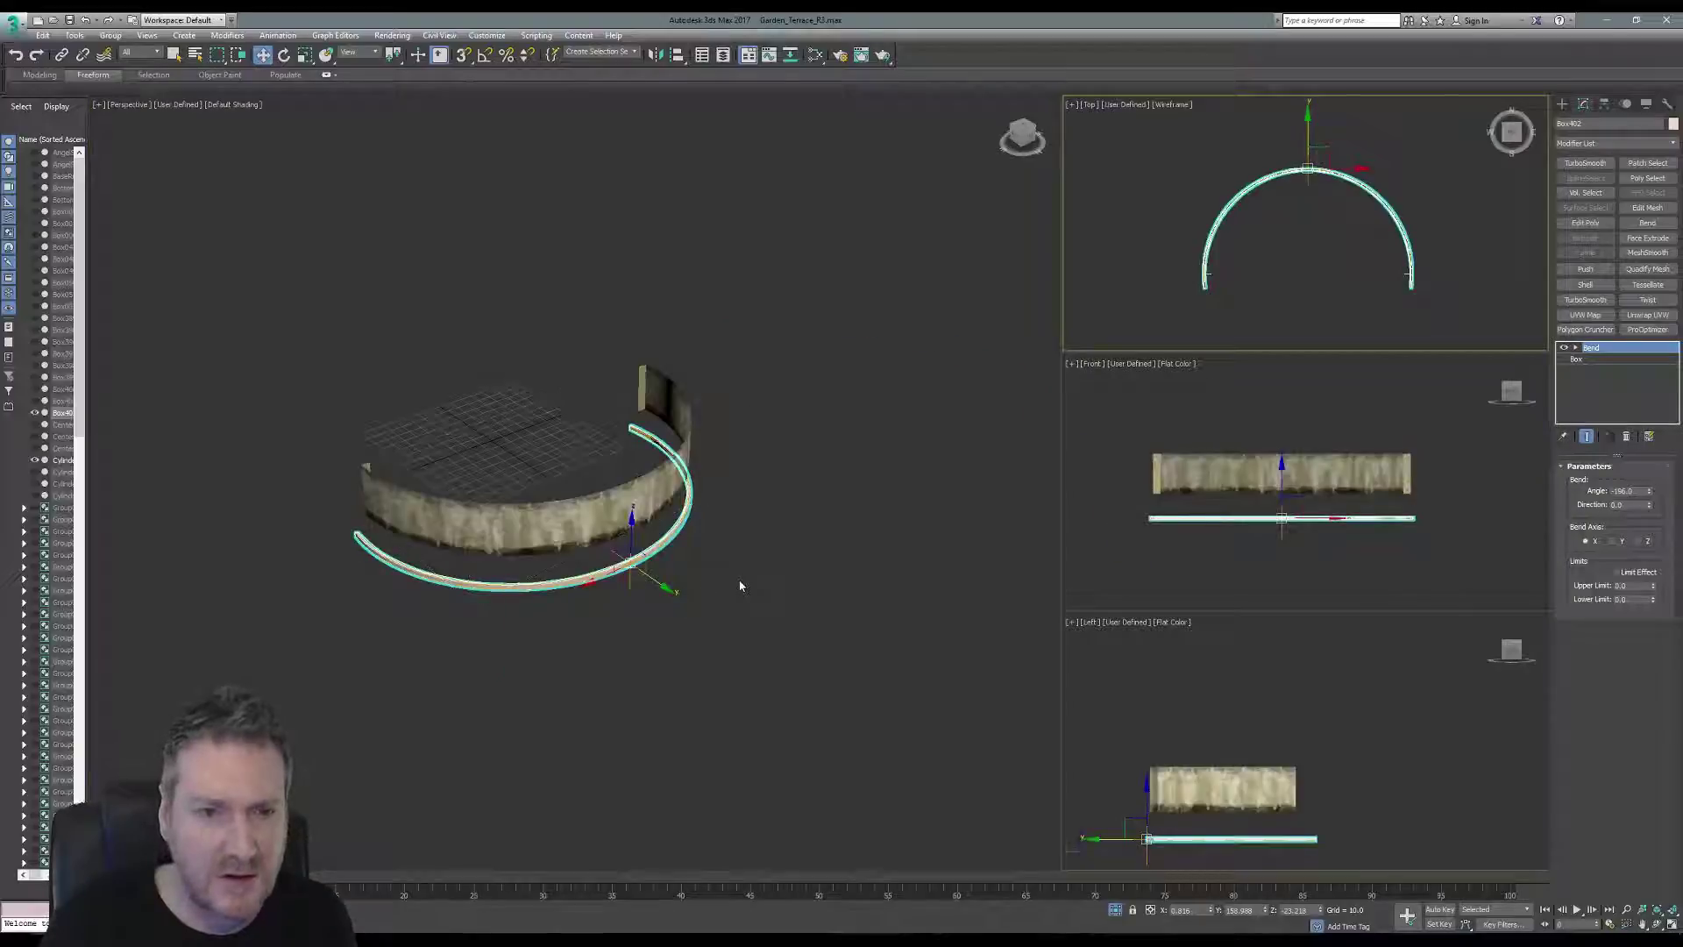
middle_drag(1281, 544, 1298, 551)
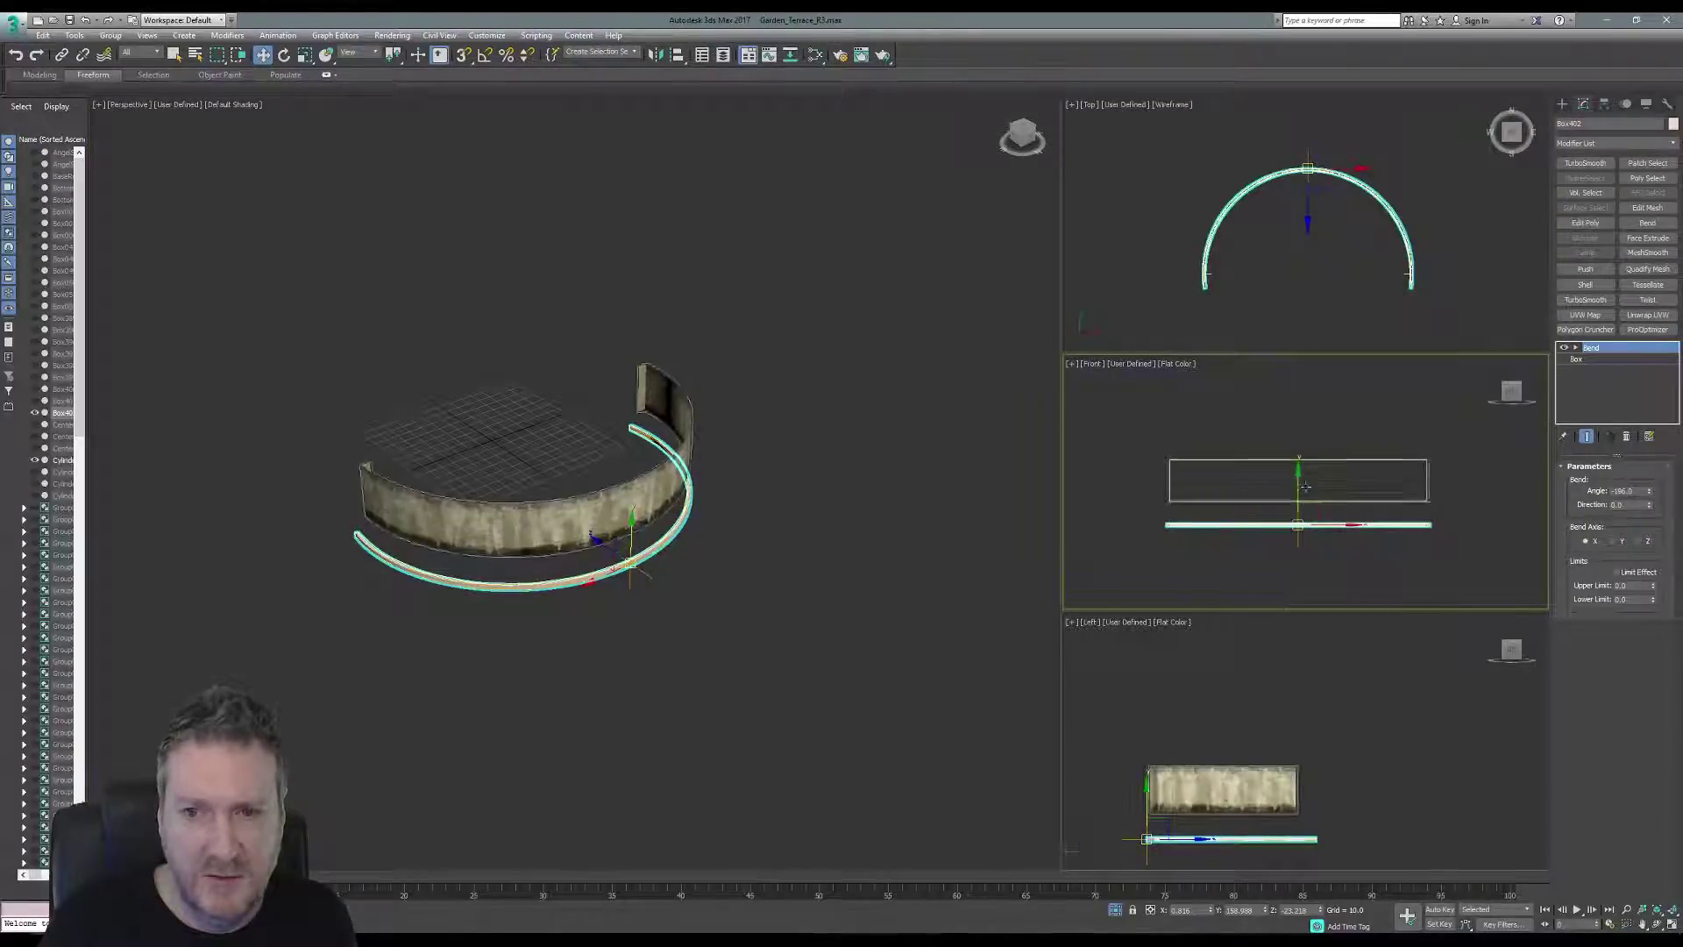
drag(1294, 487, 1309, 458)
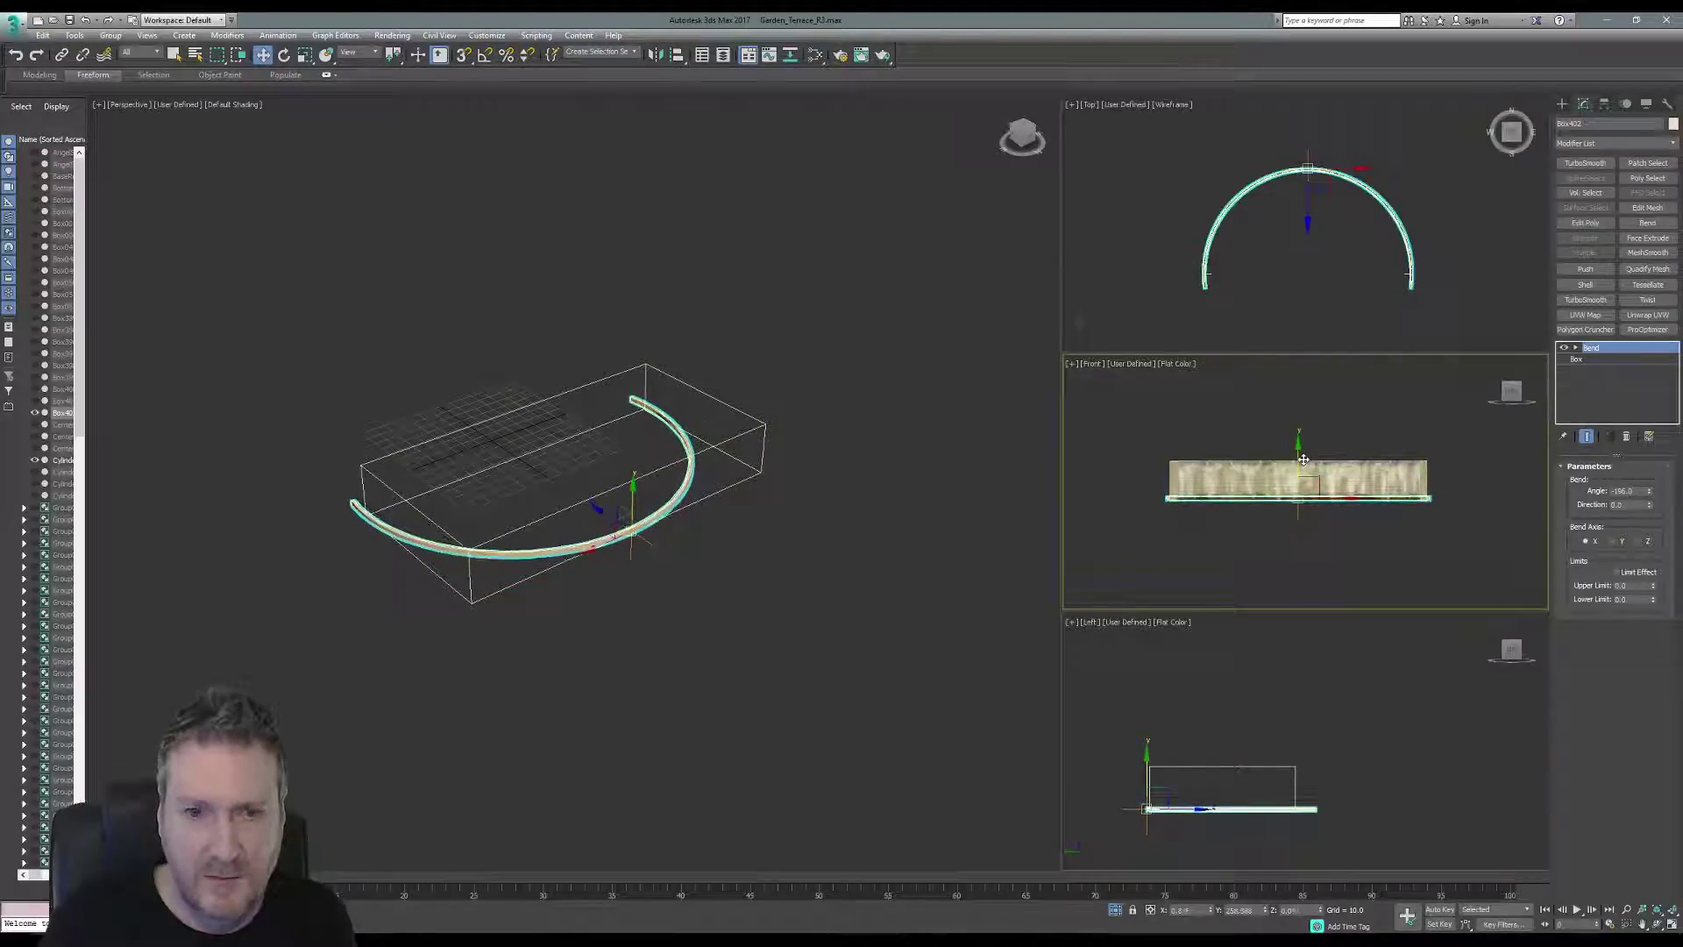
alt+middle_drag(792, 571, 725, 571)
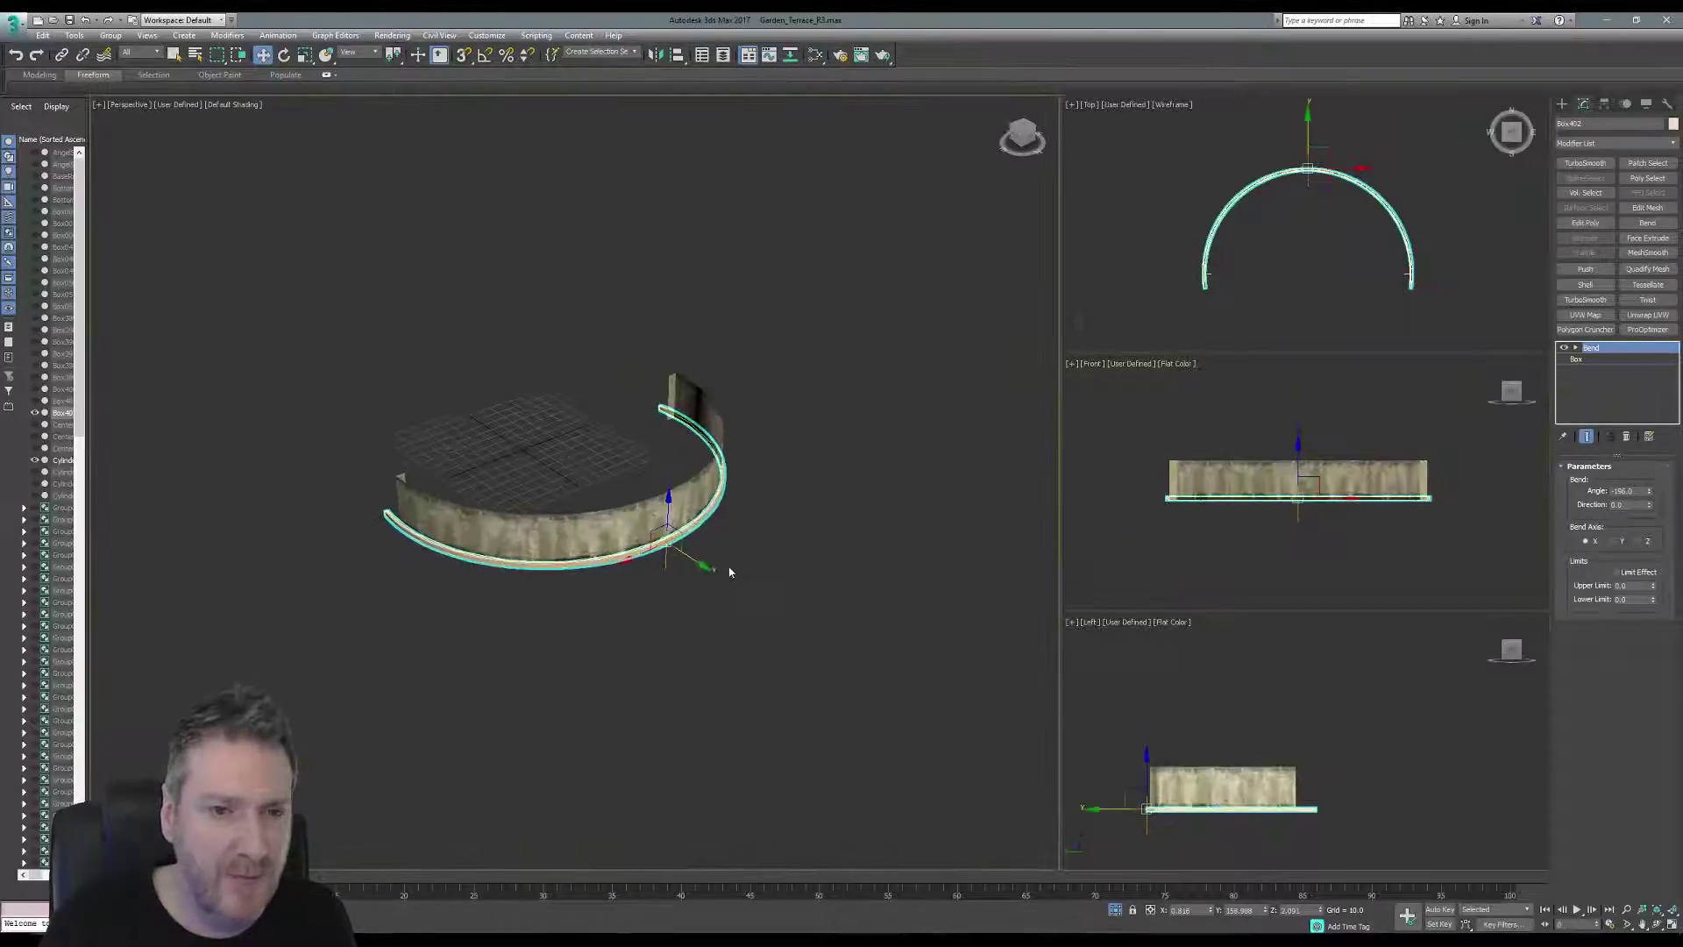
scroll(728, 570, up, 3)
scroll(724, 491, up, 3)
middle_drag(717, 425, 924, 530)
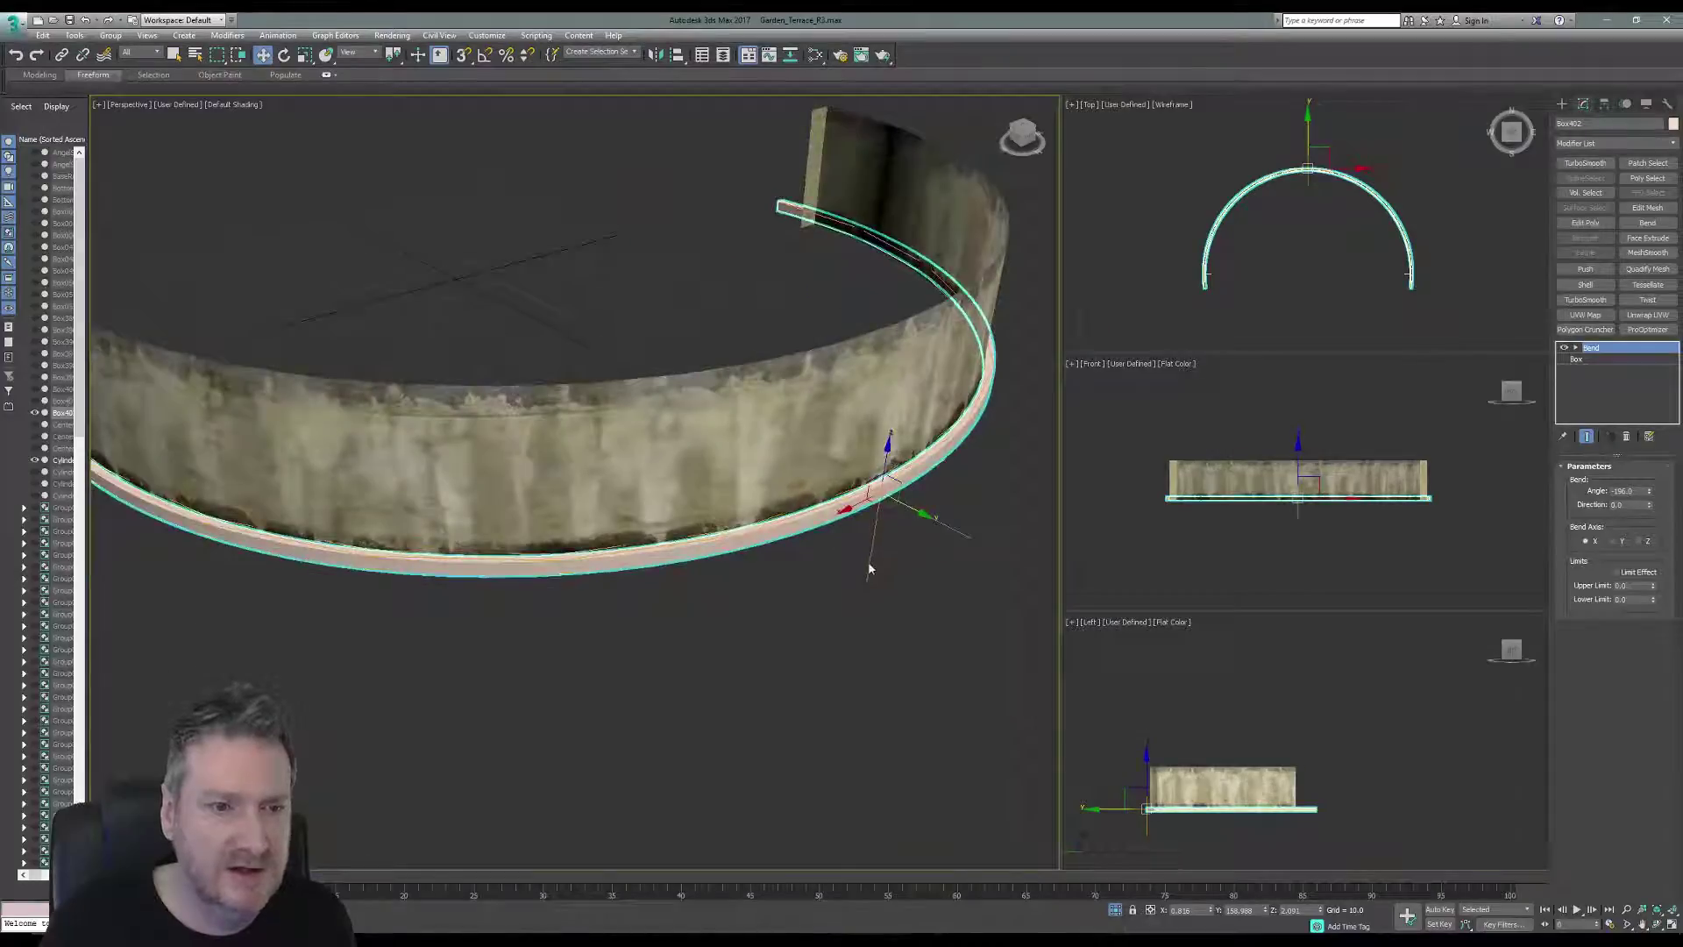
scroll(868, 568, down, 3)
middle_drag(865, 601, 791, 617)
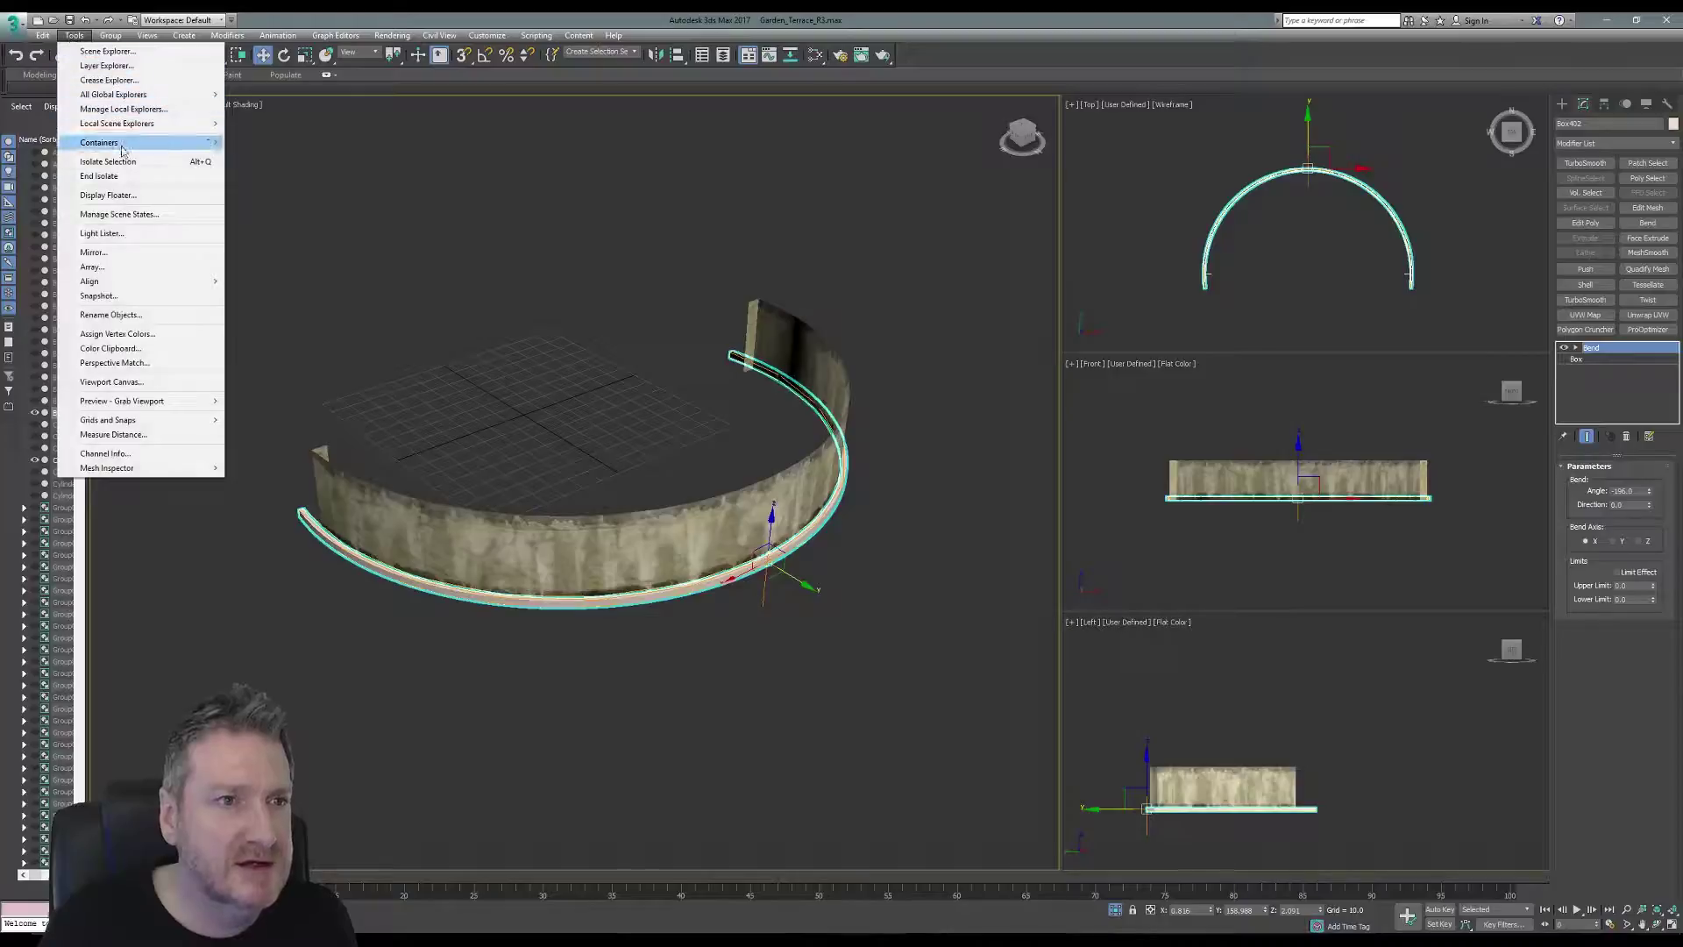
End the isolation to bring back the whole terrace, clear the selection, and save the scene.
click(98, 176)
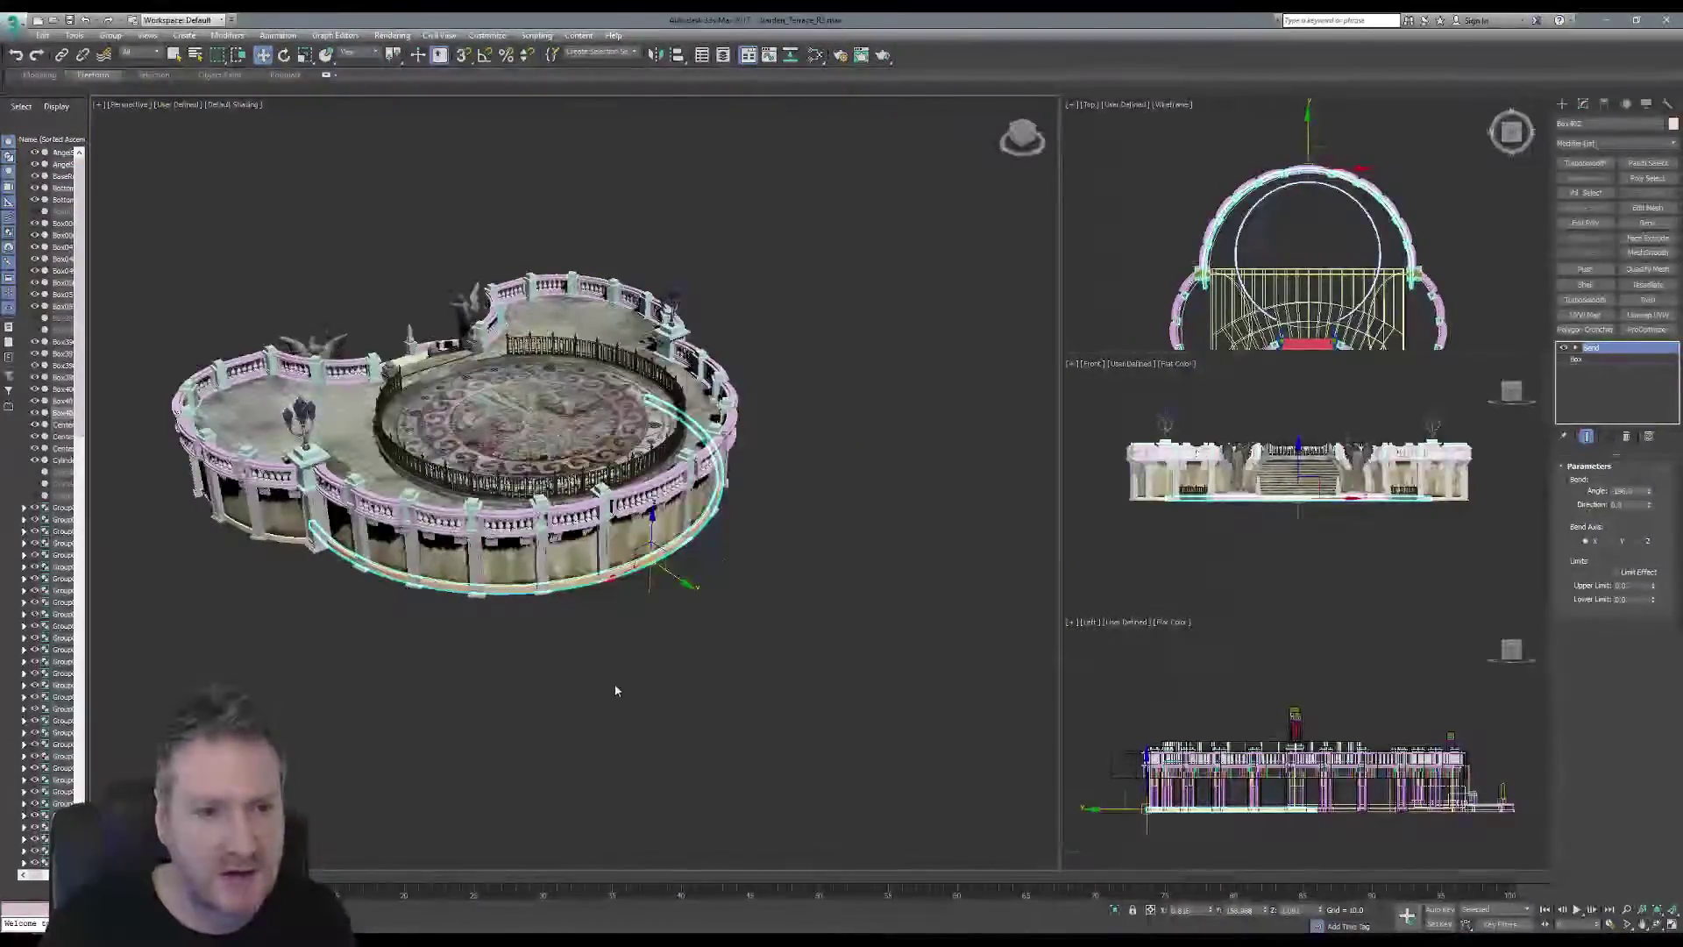
middle_drag(616, 687, 775, 676)
scroll(529, 543, up, 3)
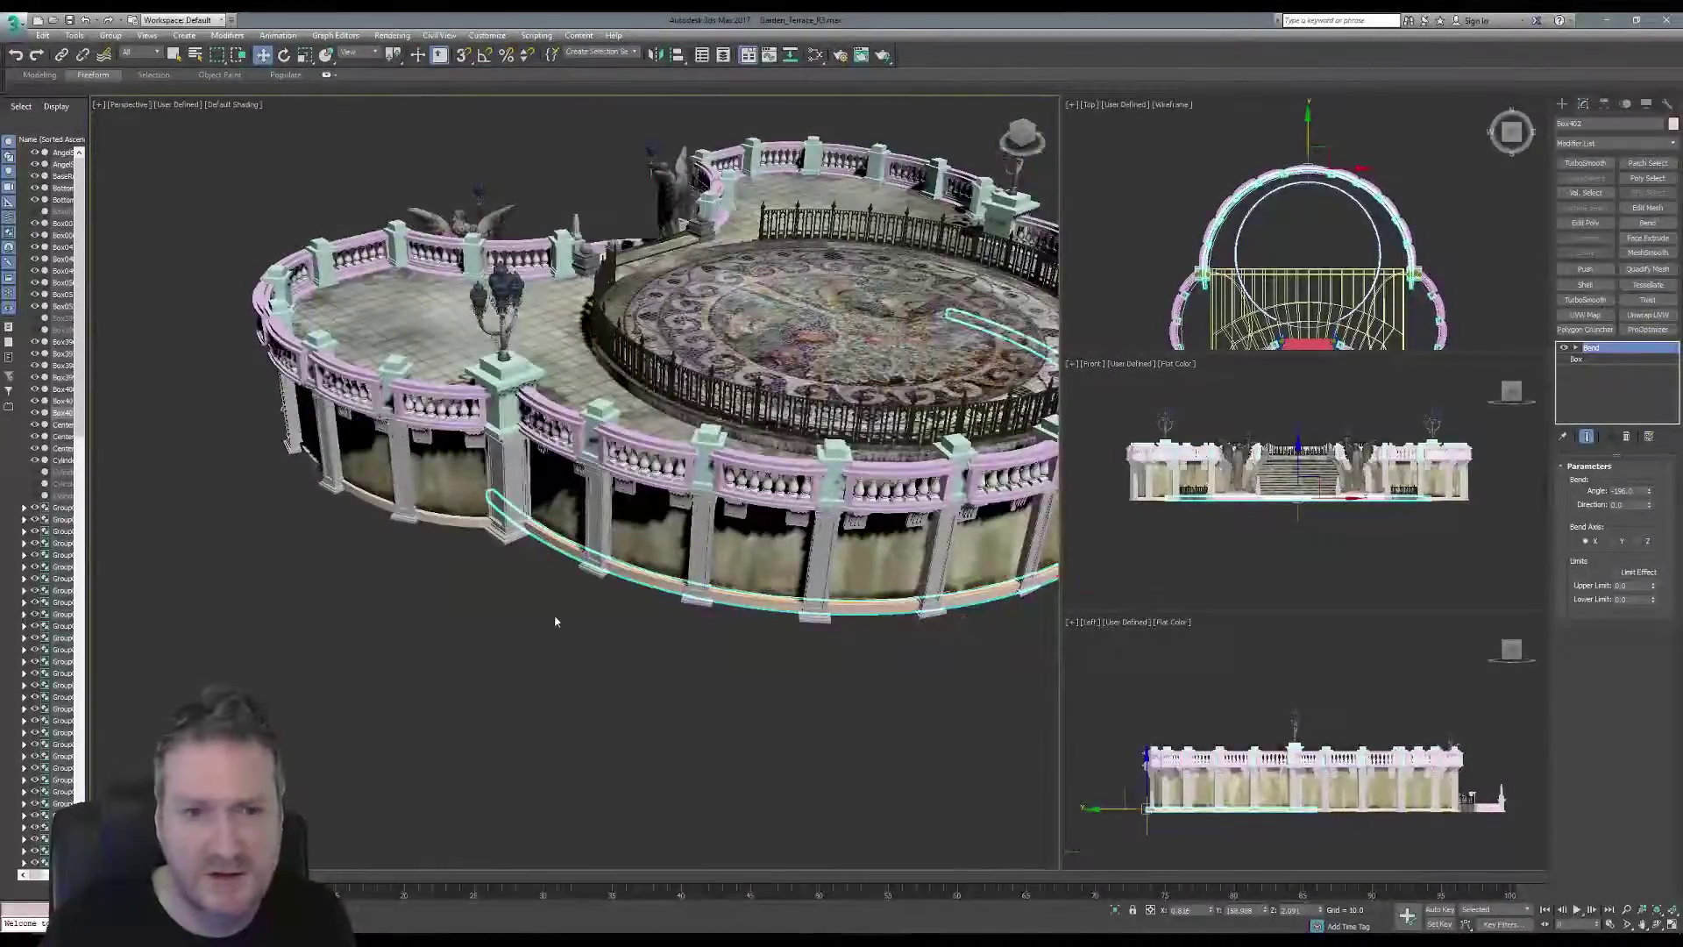
mouse_move(555, 617)
middle_down()
mouse_move(517, 648)
mouse_move(521, 673)
mouse_move(503, 655)
mouse_move(462, 676)
middle_up()
click(525, 668)
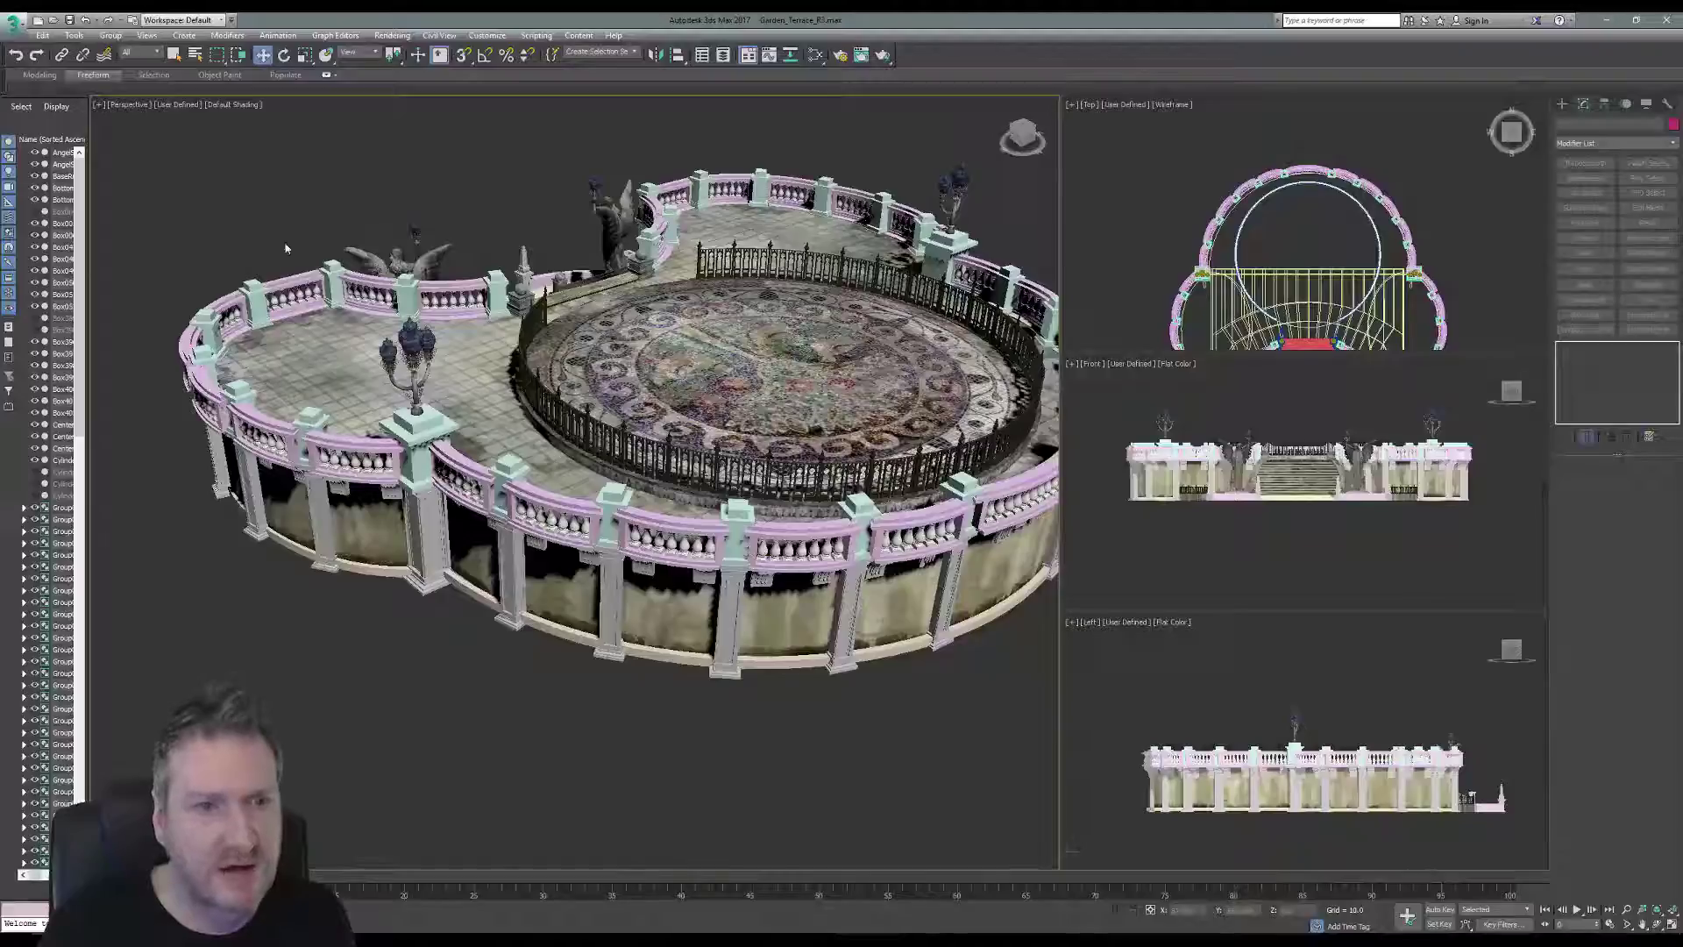
click(14, 21)
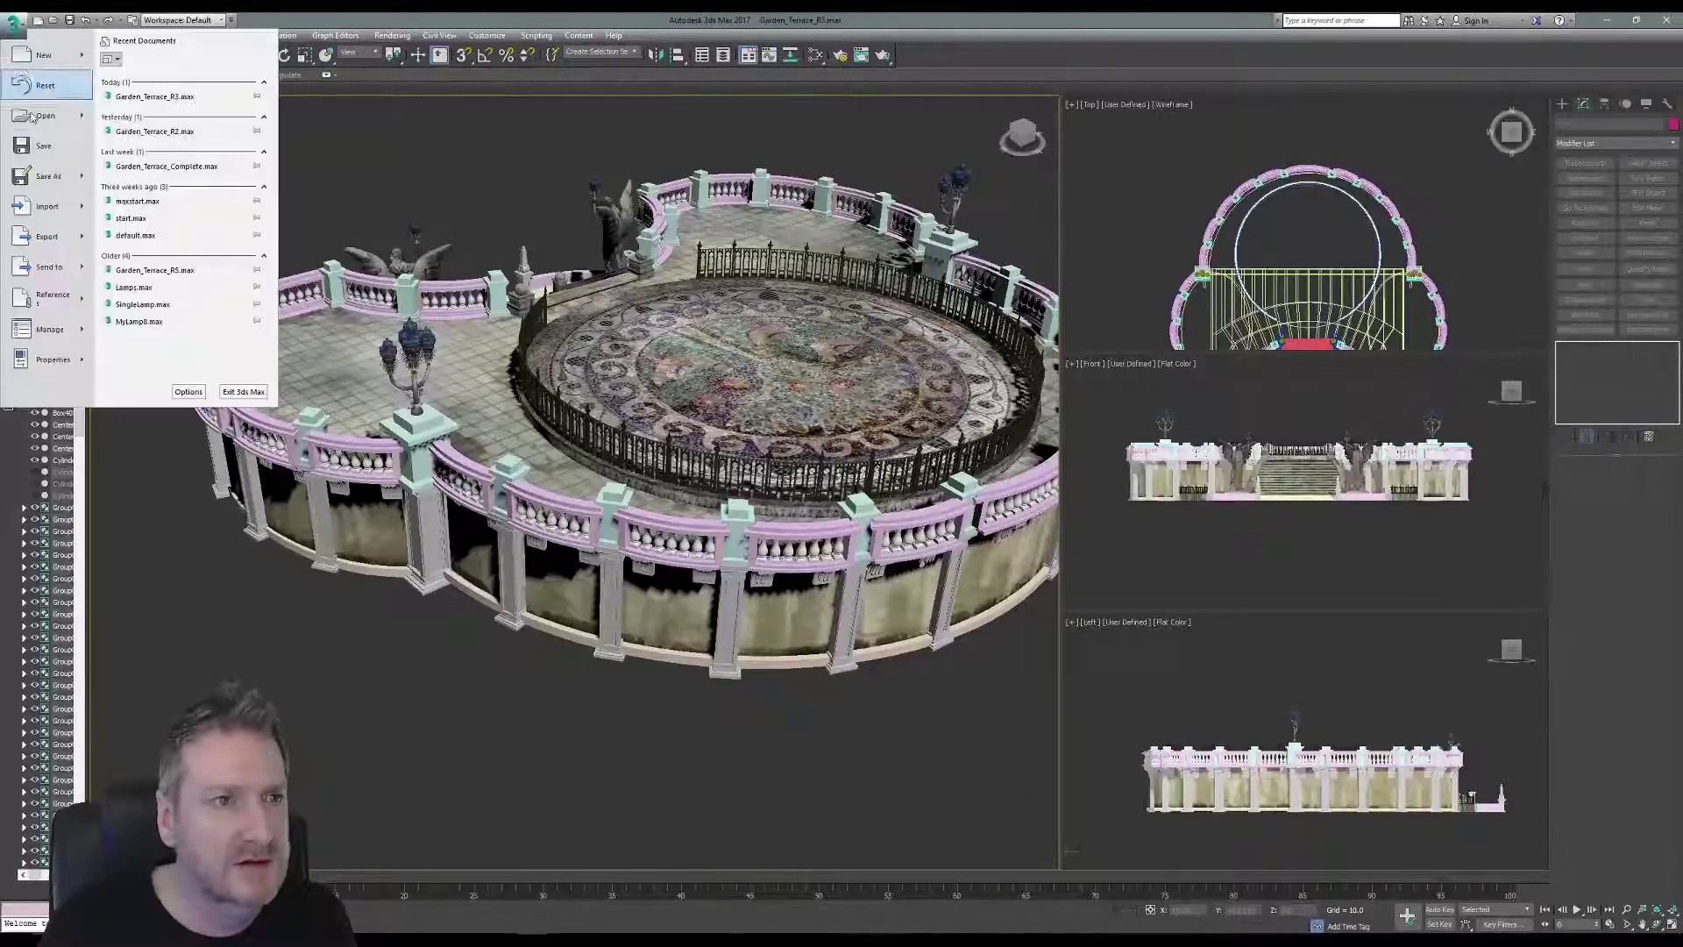
click(40, 146)
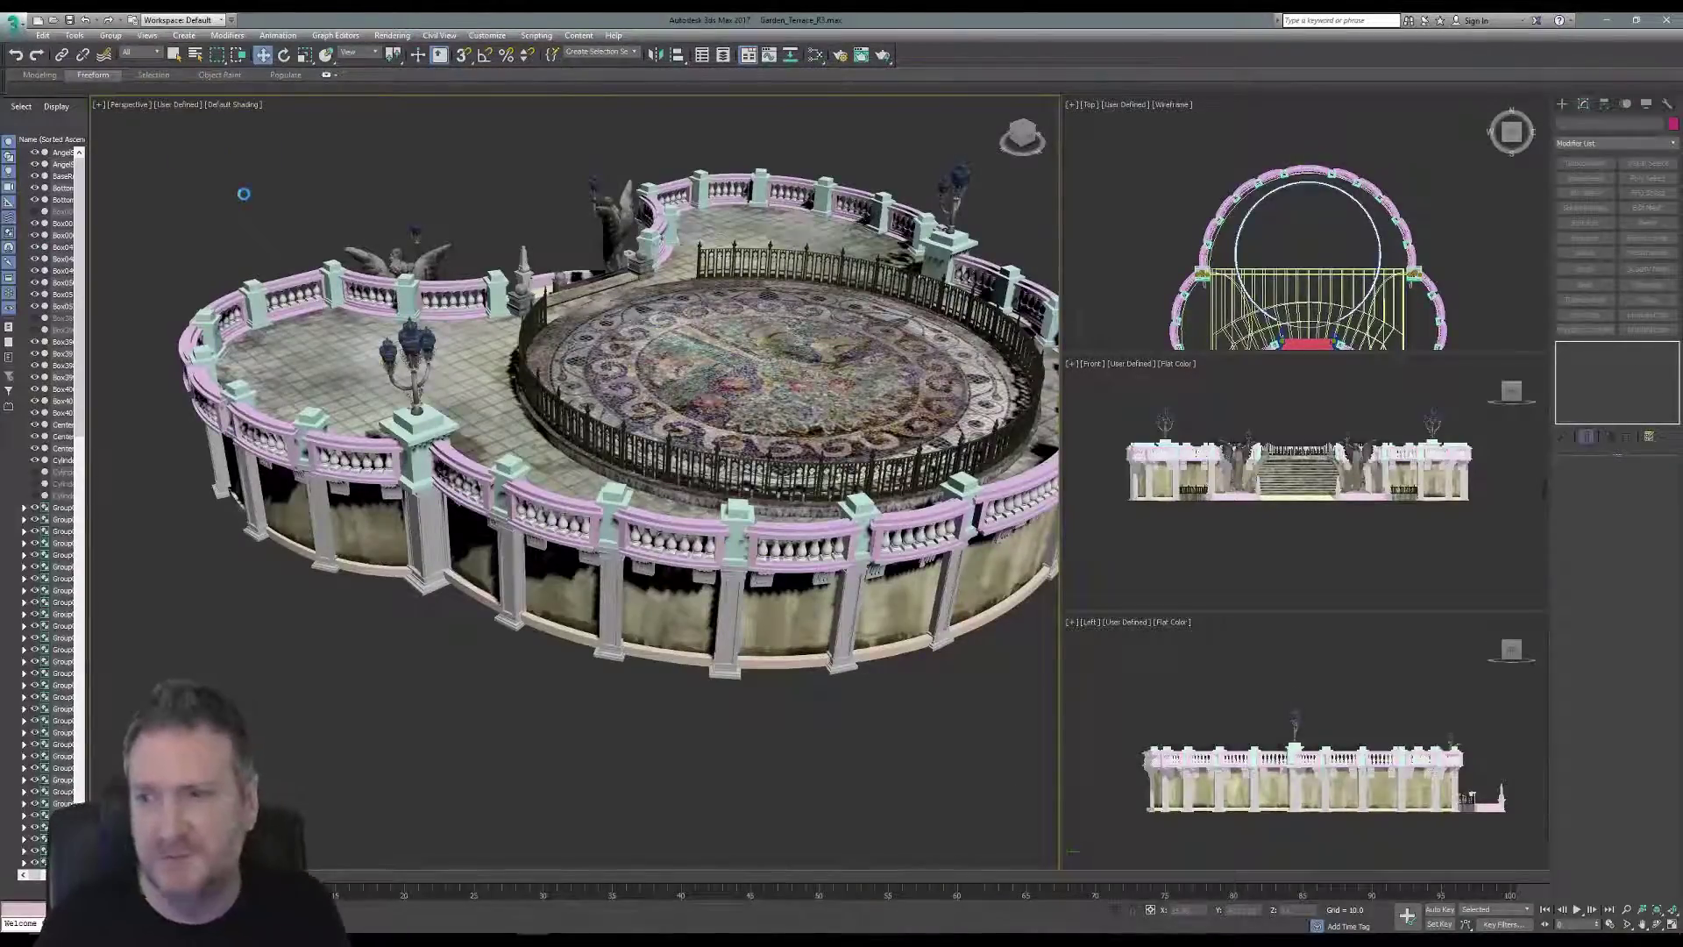
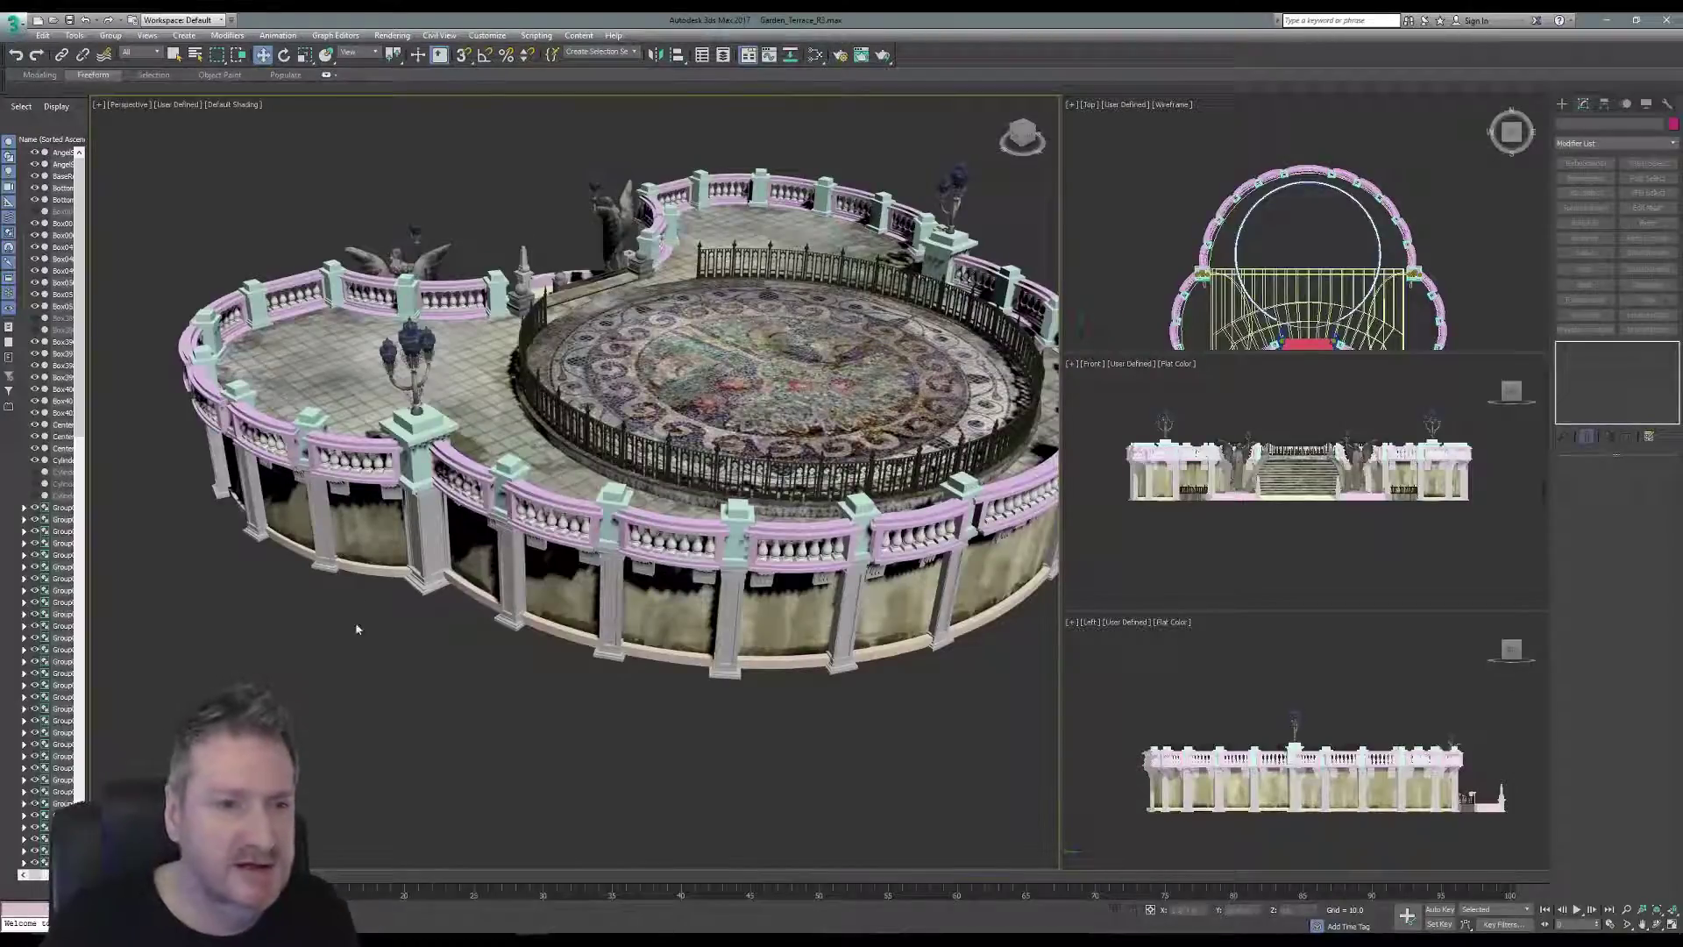
Assign the Standard material with the light grey stone bitmap to the curved base strip below the smaller side terrace.
click(370, 574)
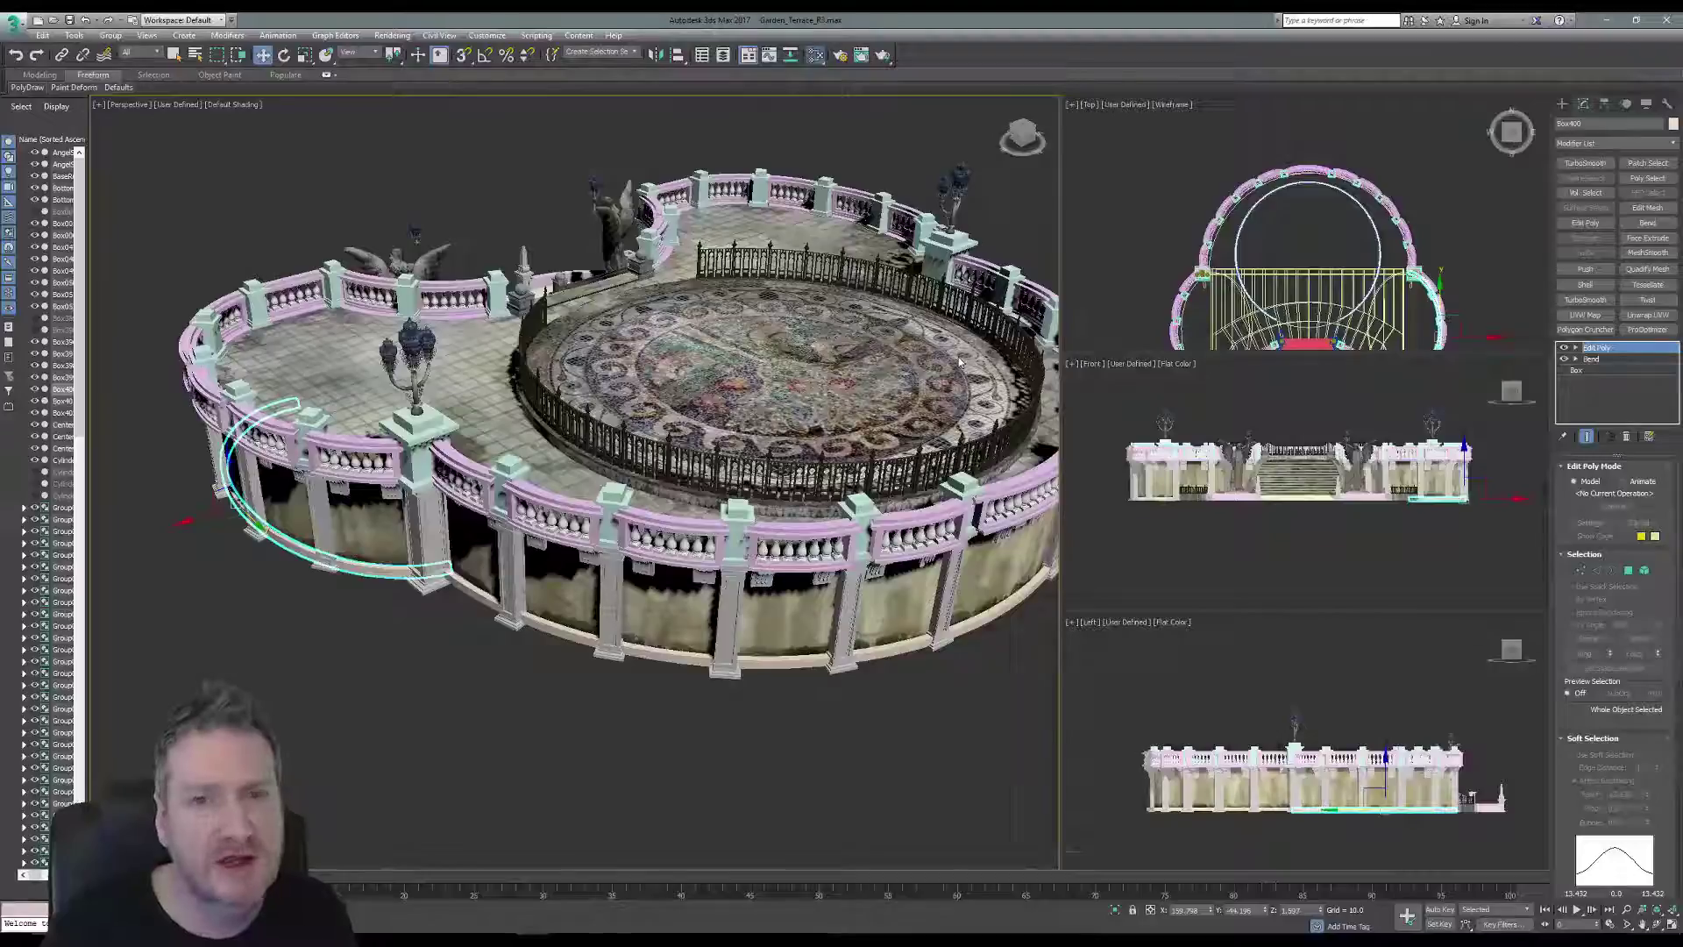
key(m)
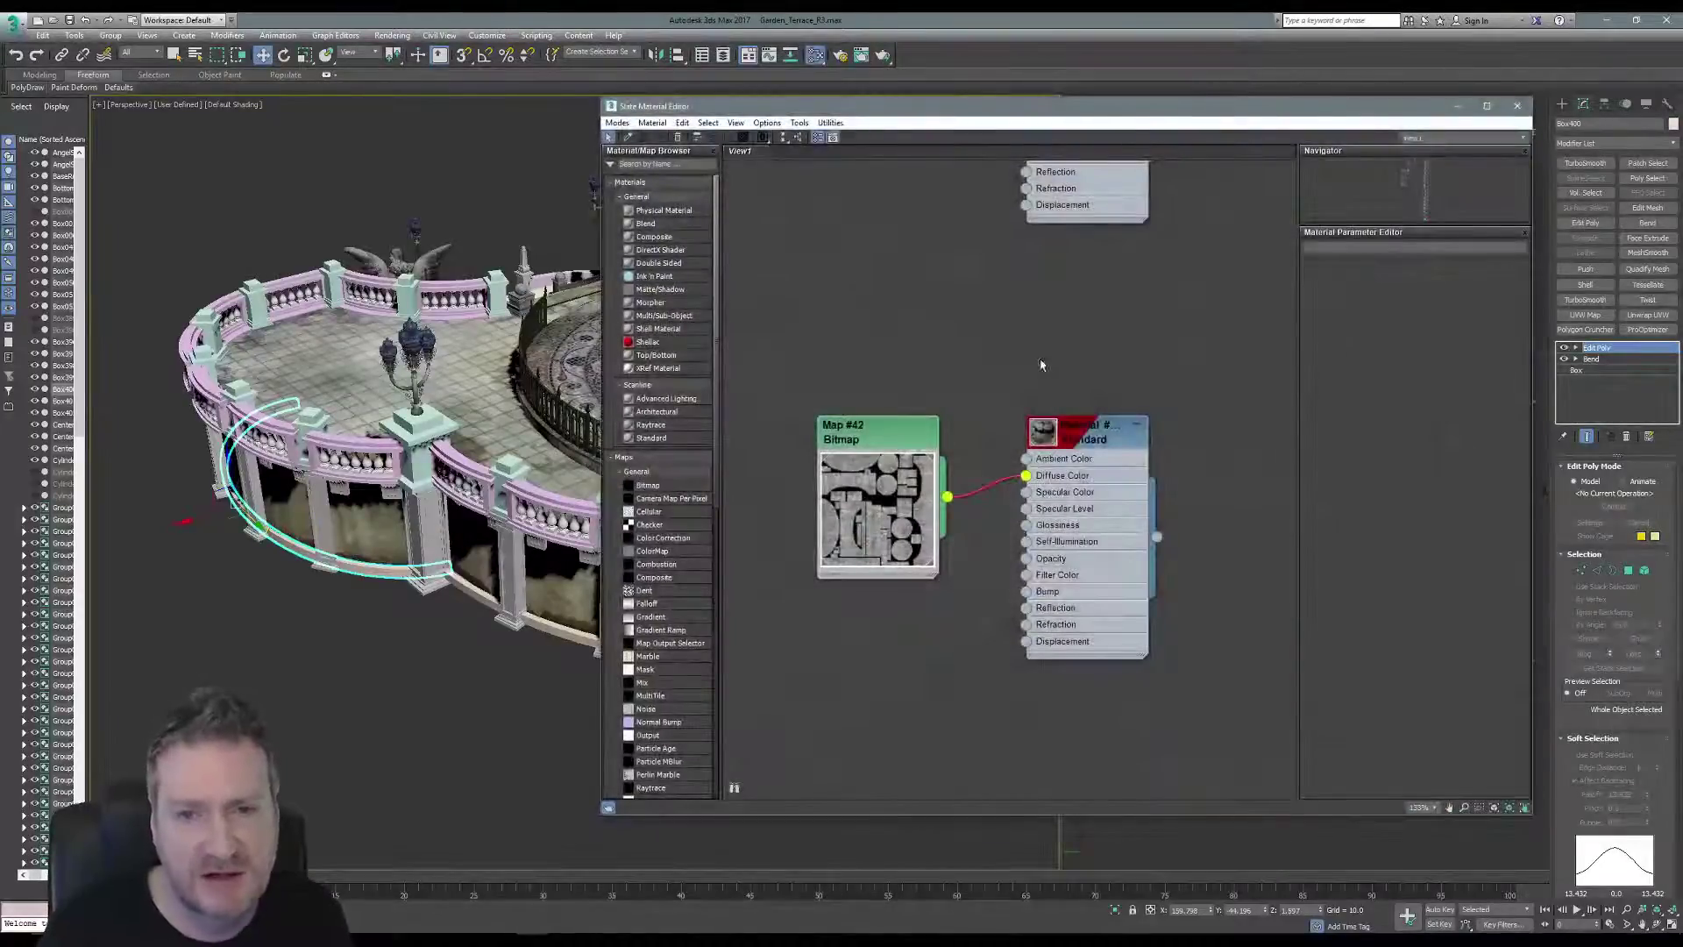
middle_drag(1044, 365, 968, 501)
scroll(970, 498, down, 2)
scroll(1039, 386, down, 3)
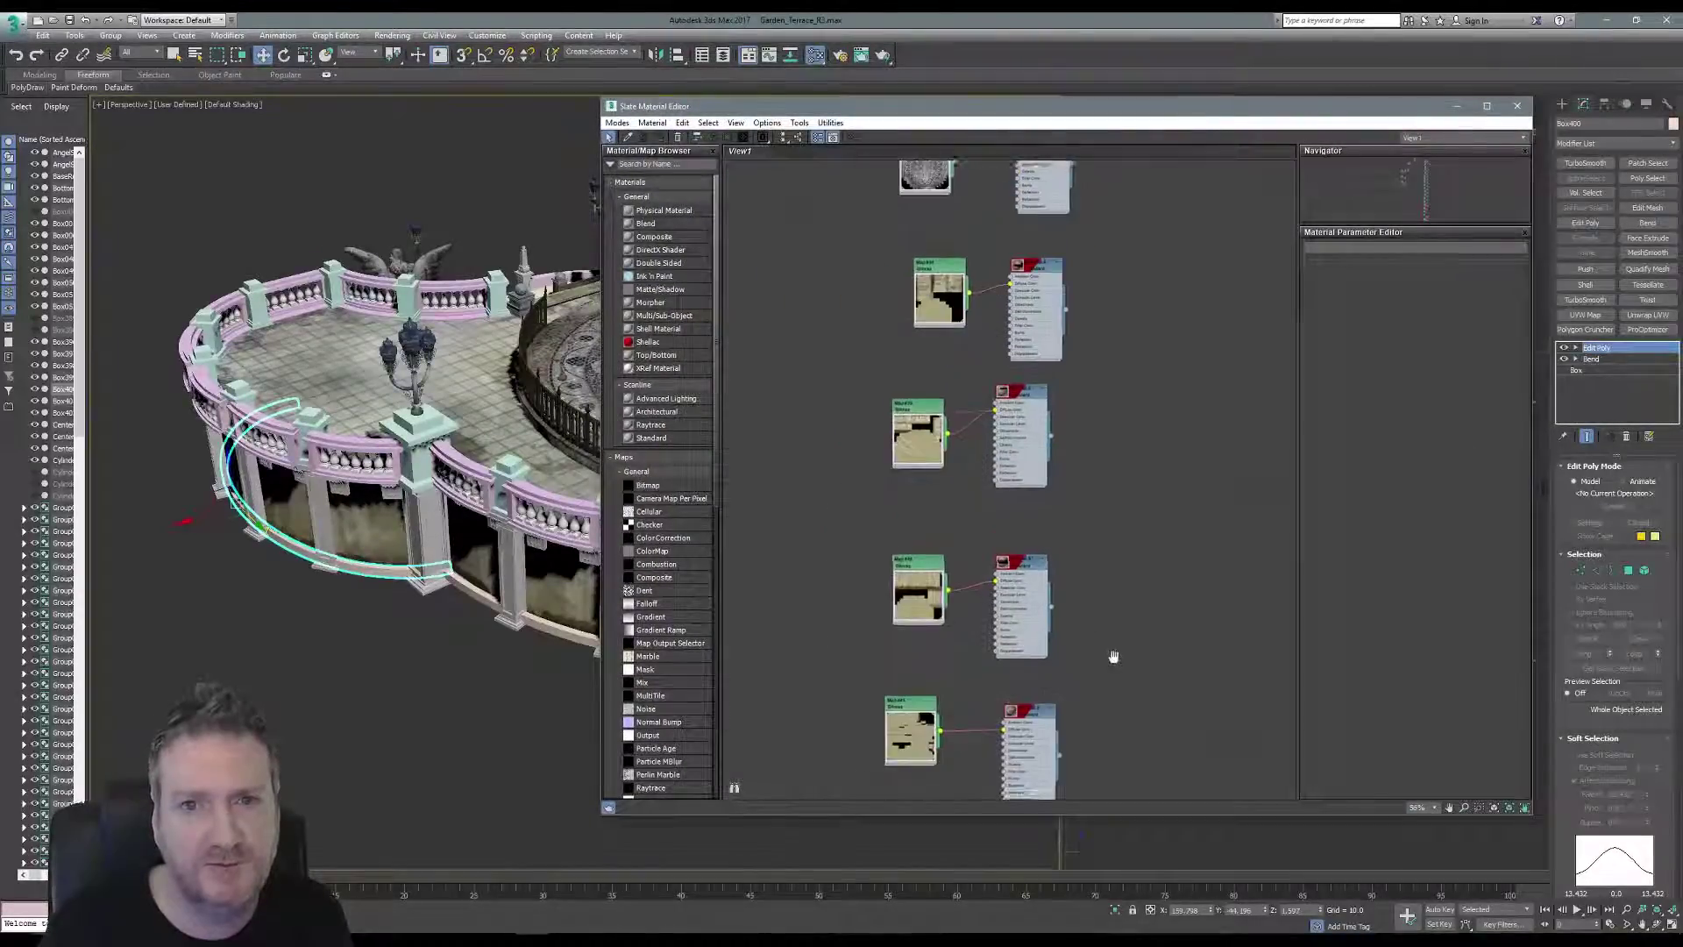
middle_drag(1114, 345, 1110, 621)
middle_drag(1115, 383, 1097, 640)
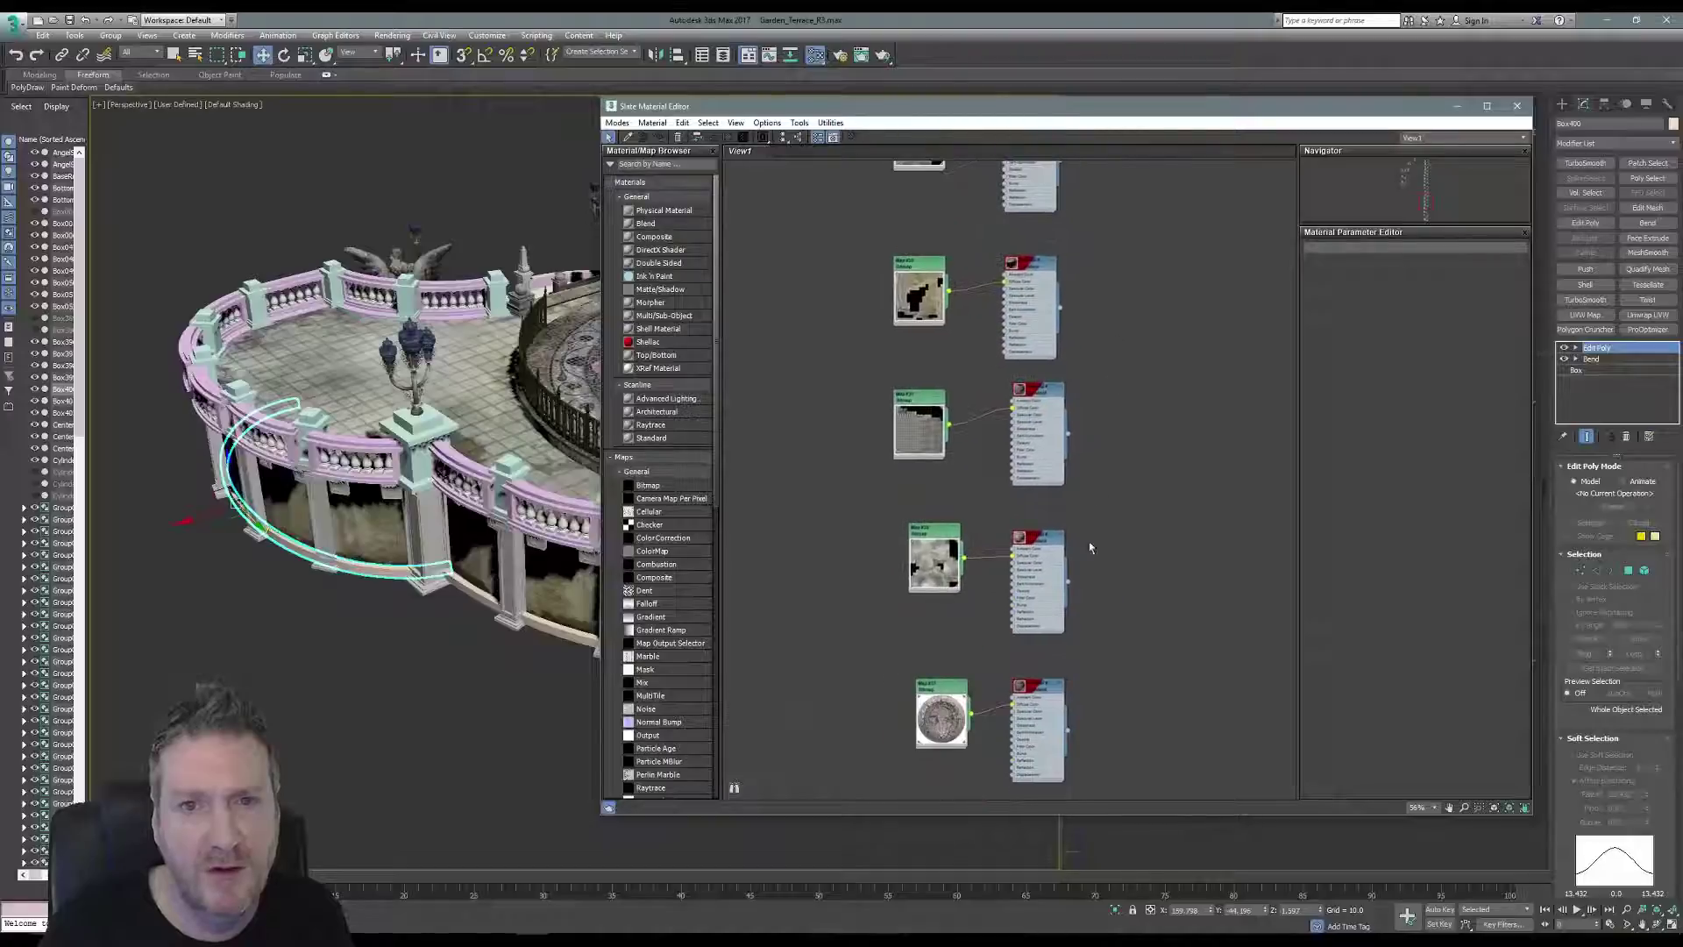
middle_drag(1112, 427, 1096, 659)
middle_drag(1095, 363, 1095, 377)
scroll(1091, 429, up, 3)
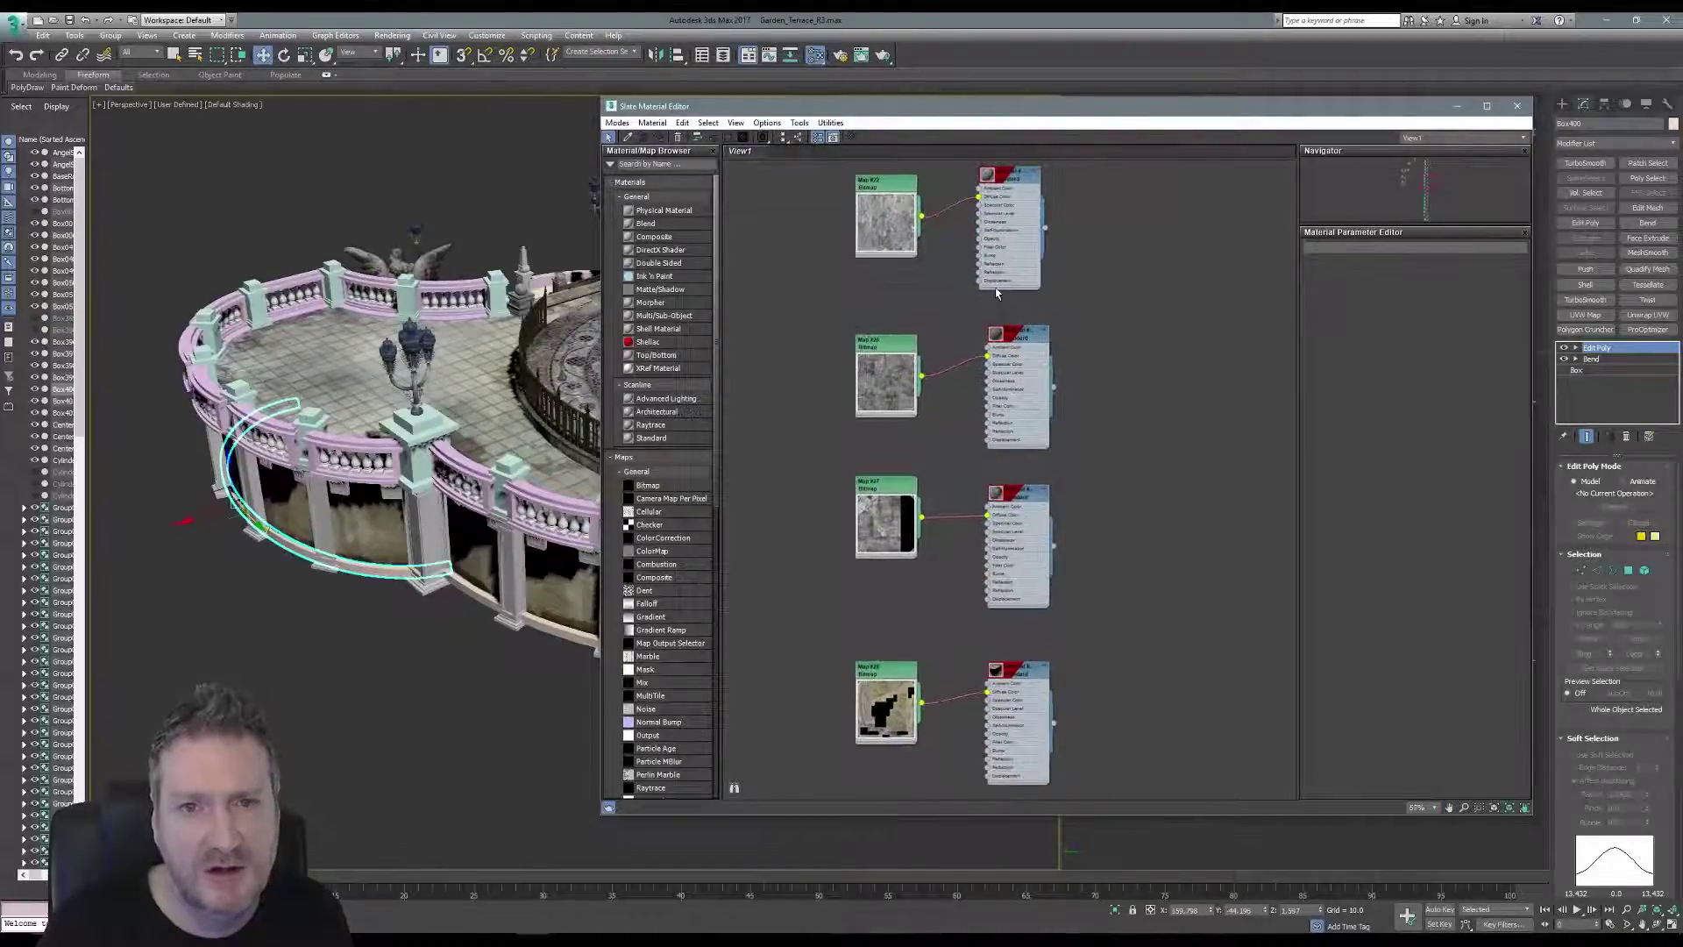
scroll(1080, 367, up, 2)
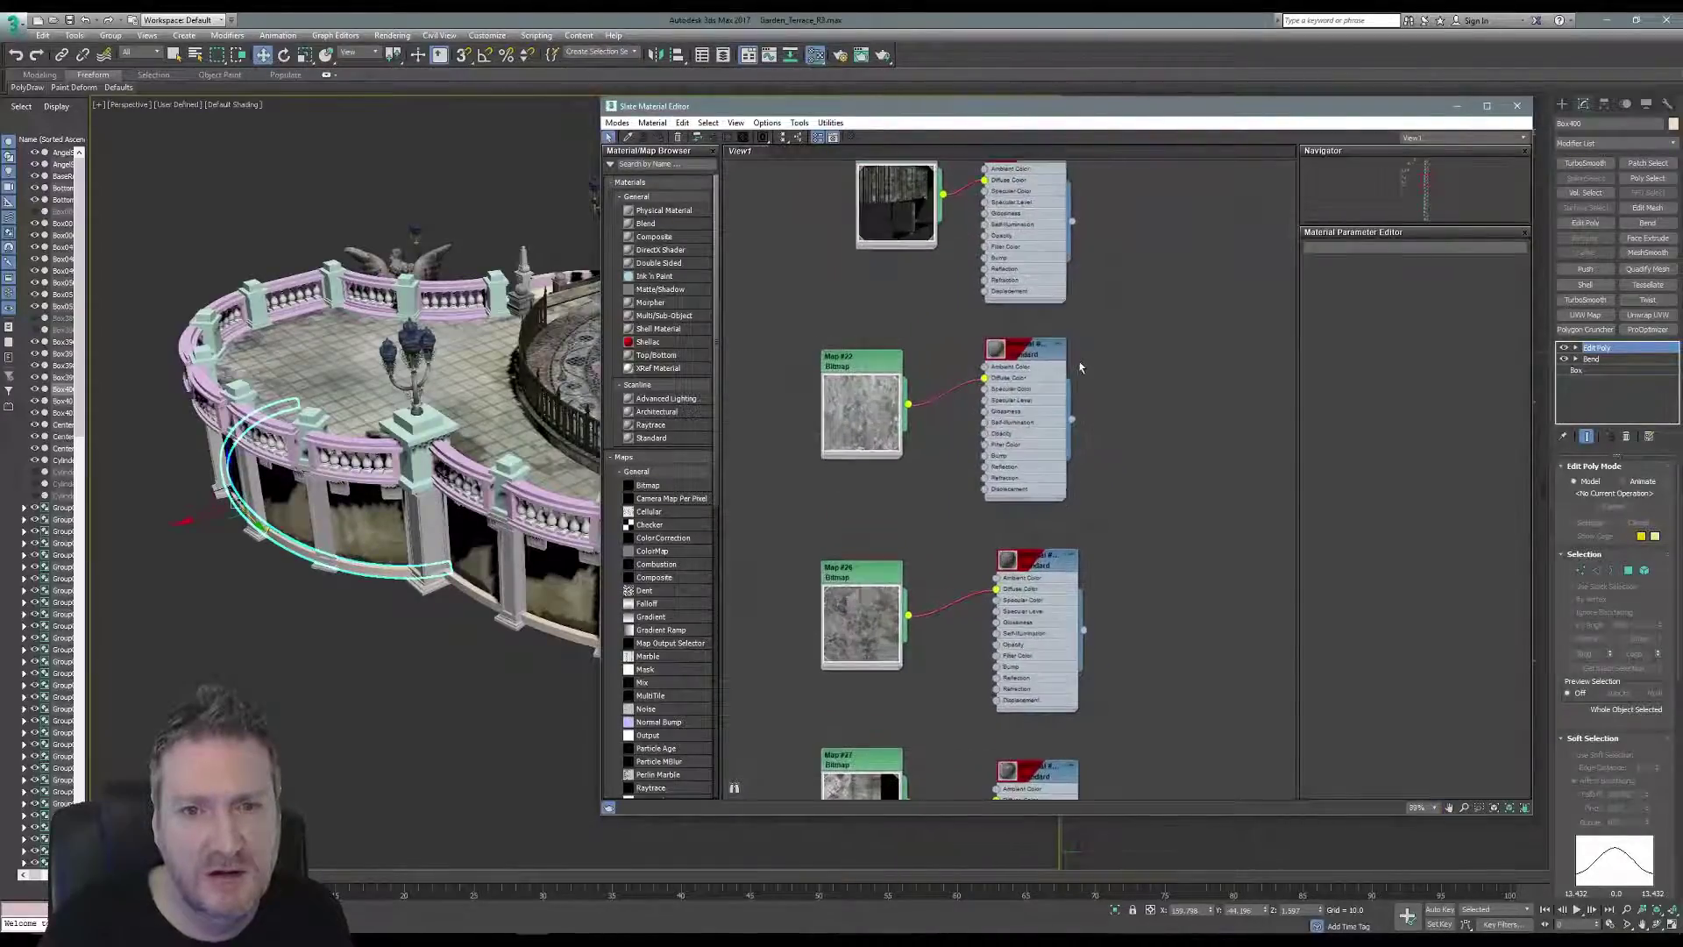
click(1023, 357)
right_click(1024, 355)
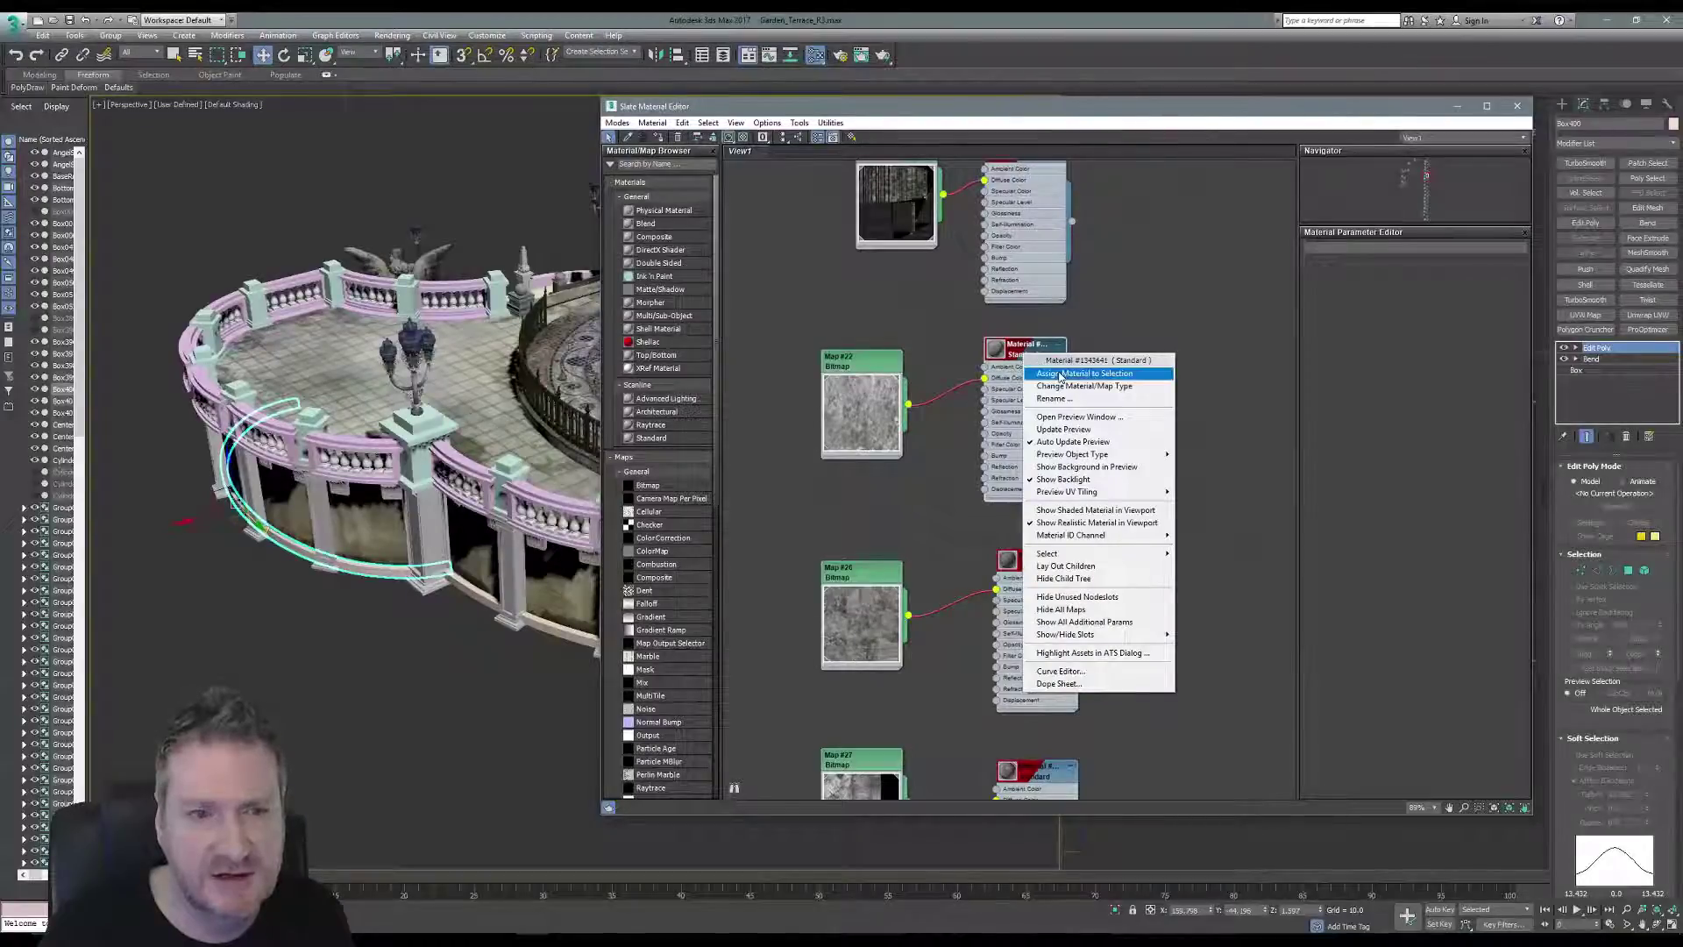
click(1061, 375)
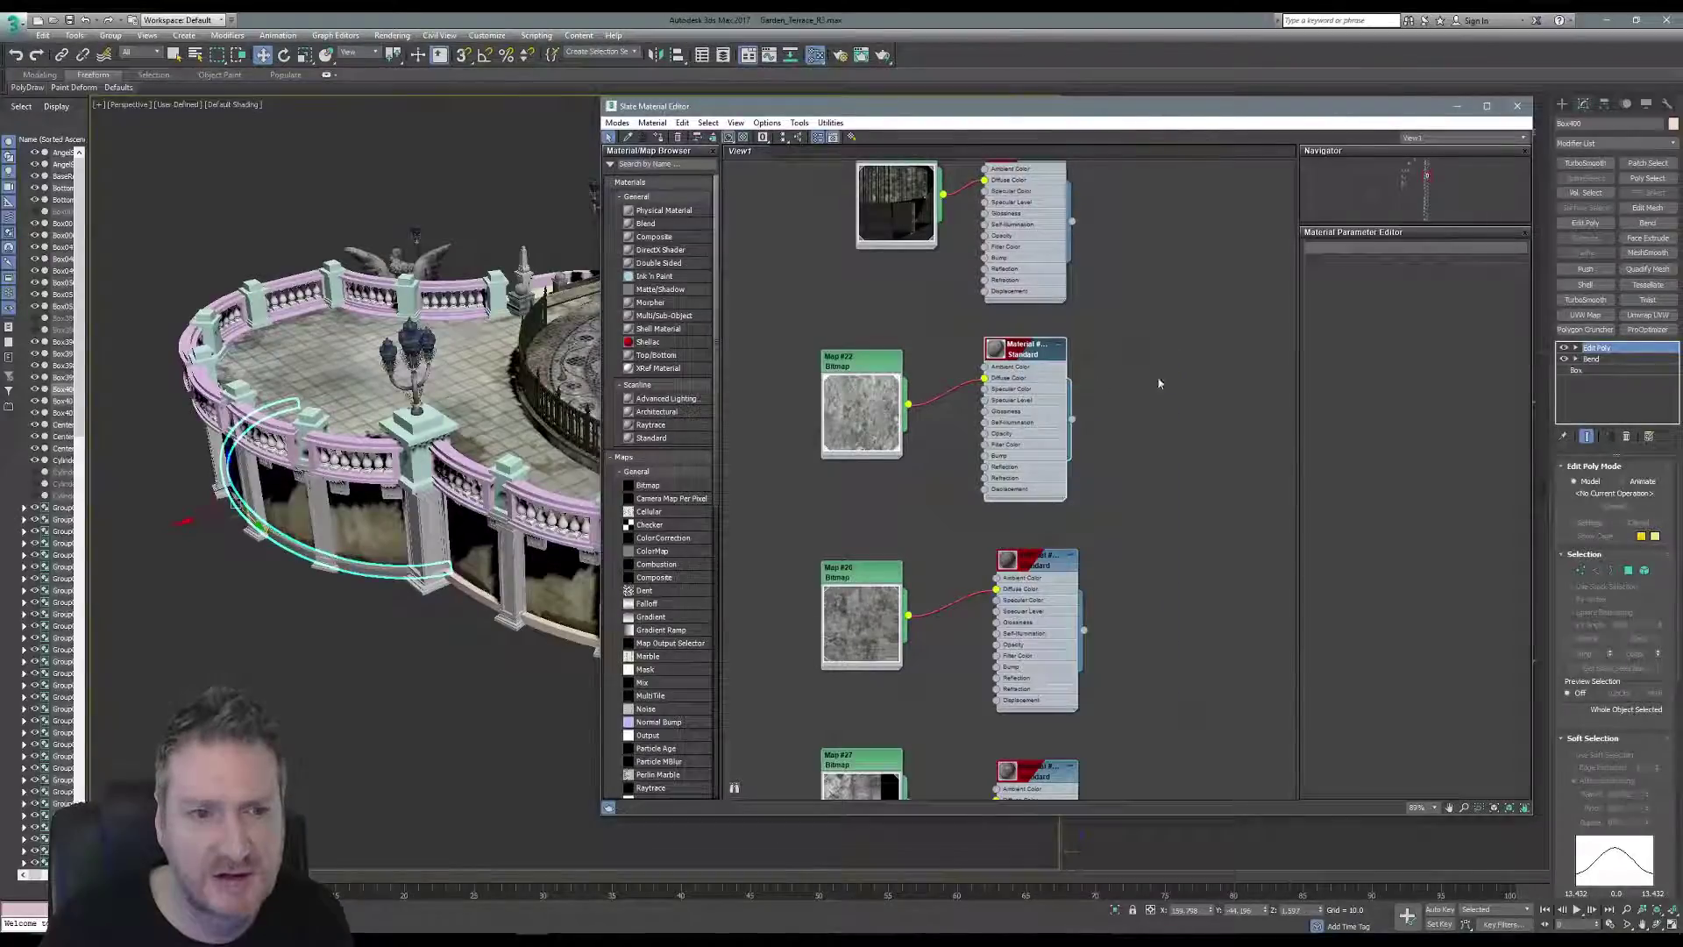
click(1516, 110)
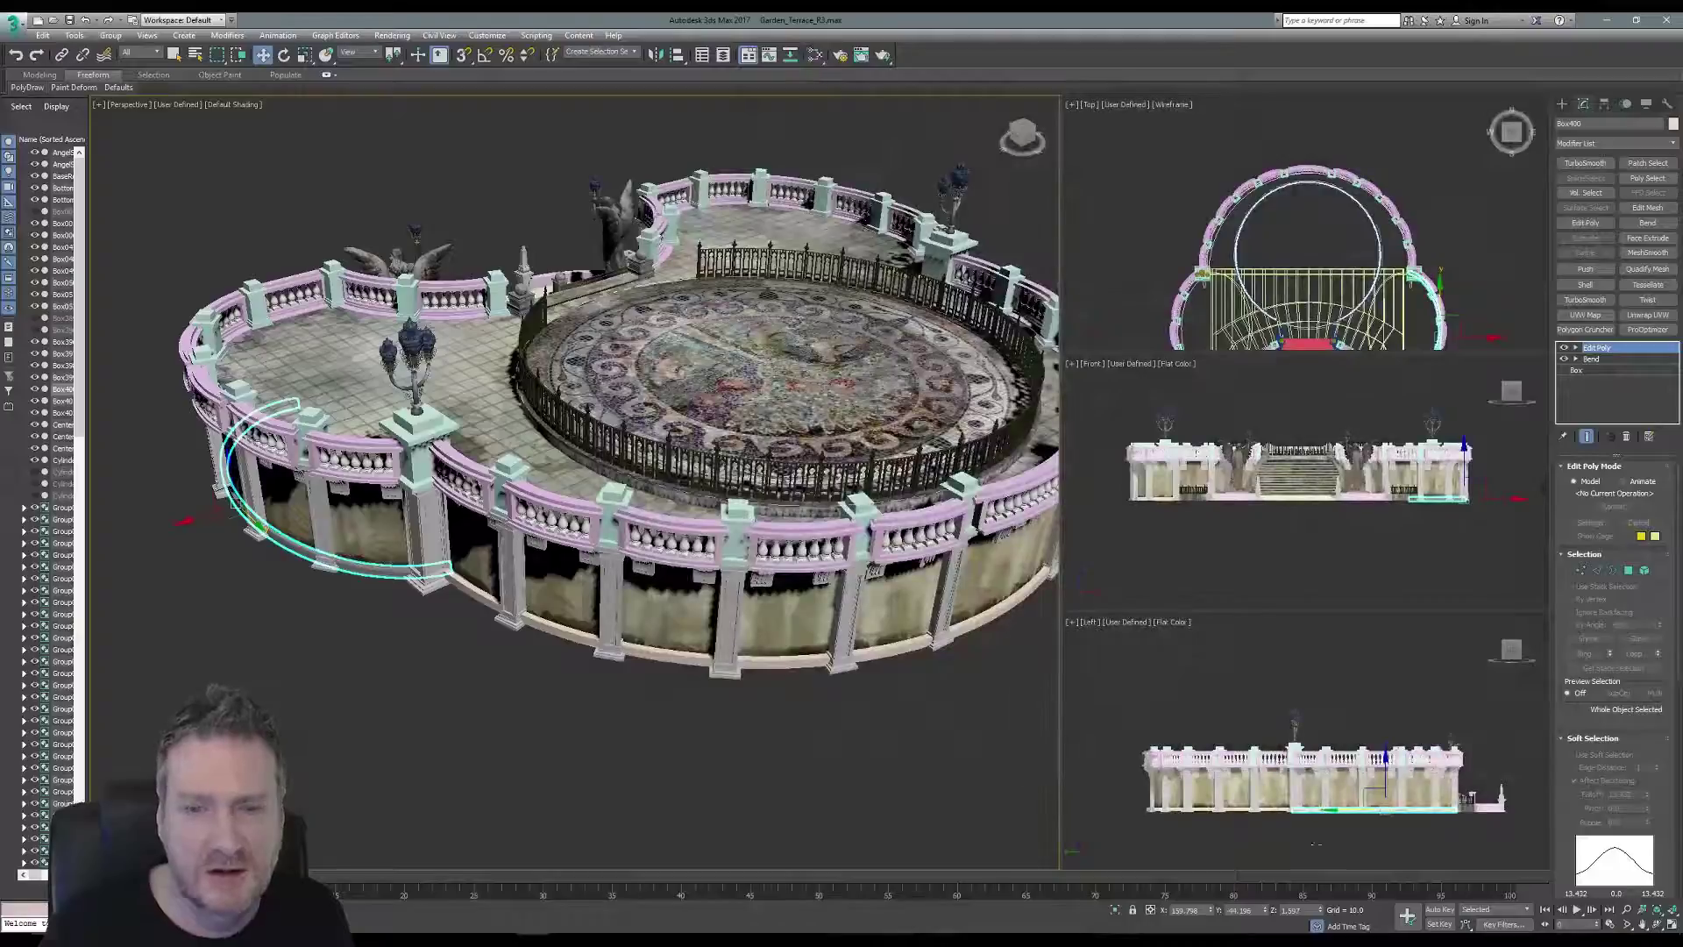
Add a UVW Map modifier to the curved base strip with Box mapping and fit it to the strip.
drag(526, 504, 842, 458)
scroll(739, 446, up, 3)
mouse_move(739, 446)
alt+middle_down()
mouse_move(724, 399)
mouse_move(712, 438)
alt+middle_up()
scroll(664, 502, up, 5)
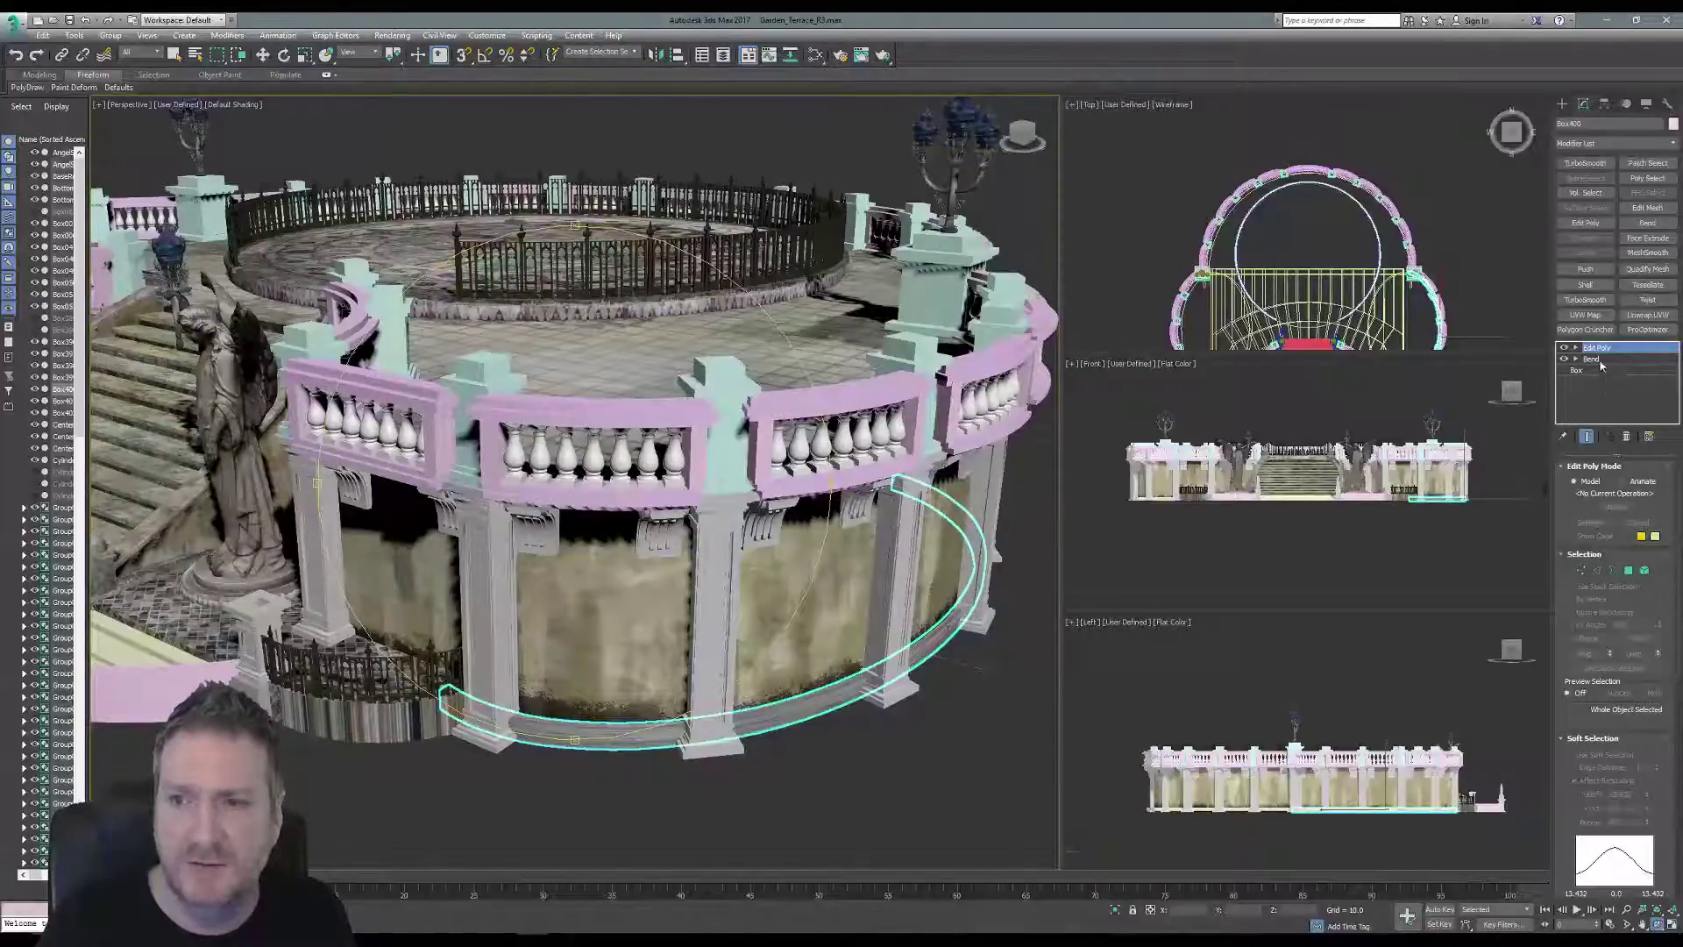
click(1585, 315)
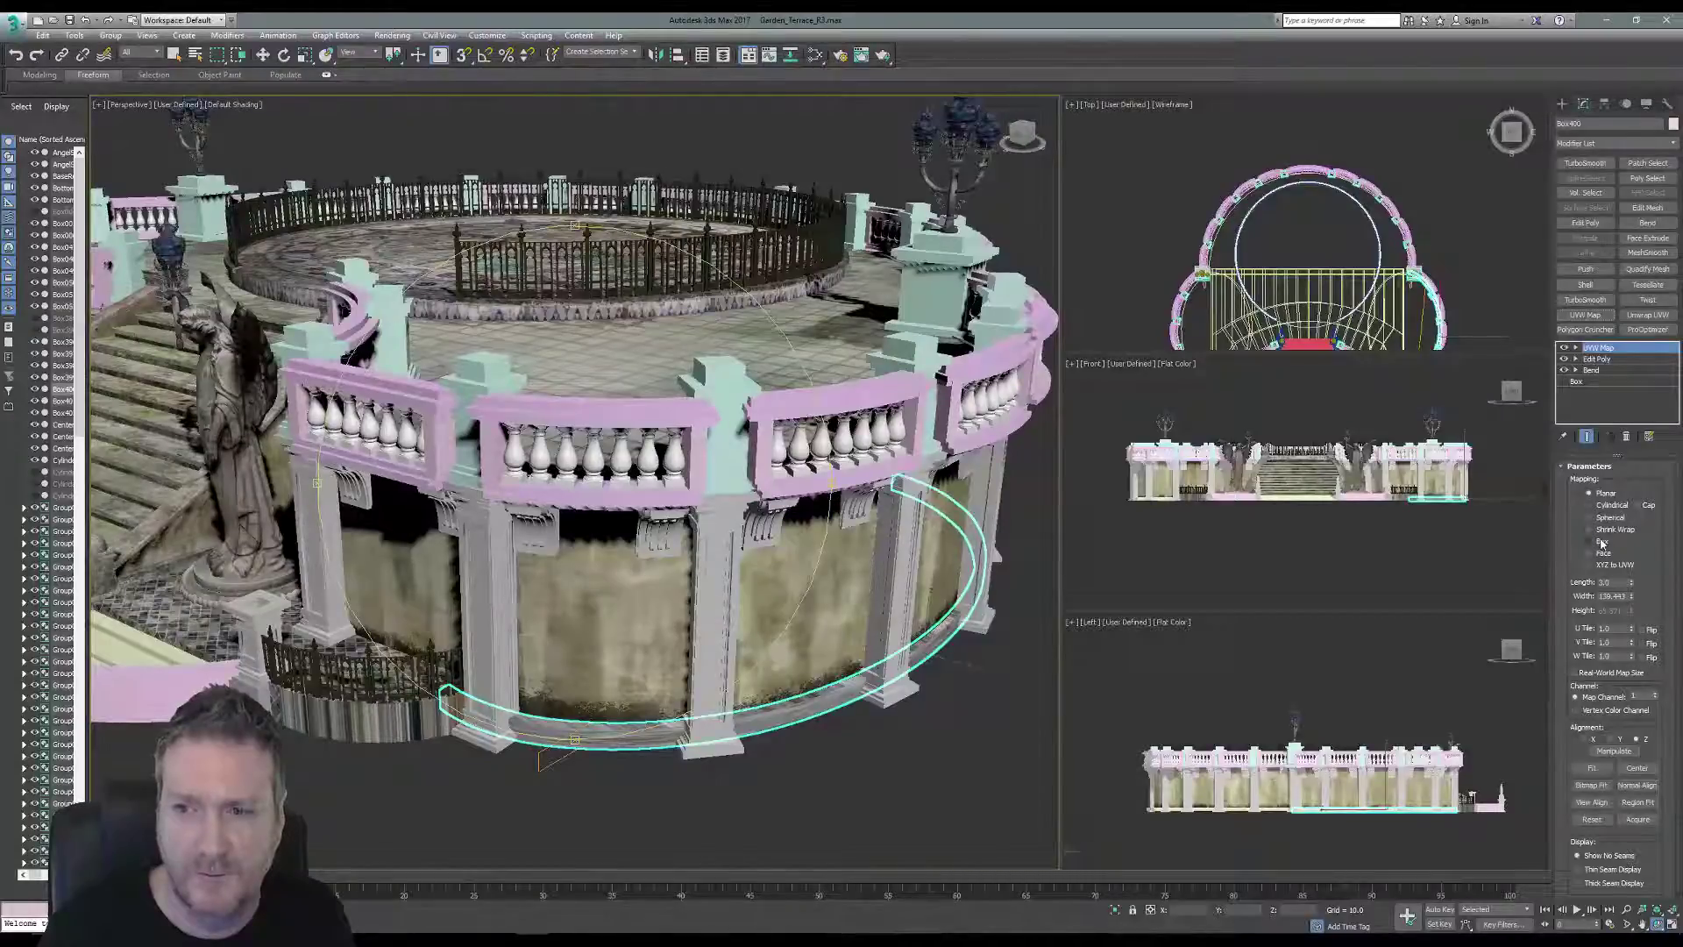
click(1602, 543)
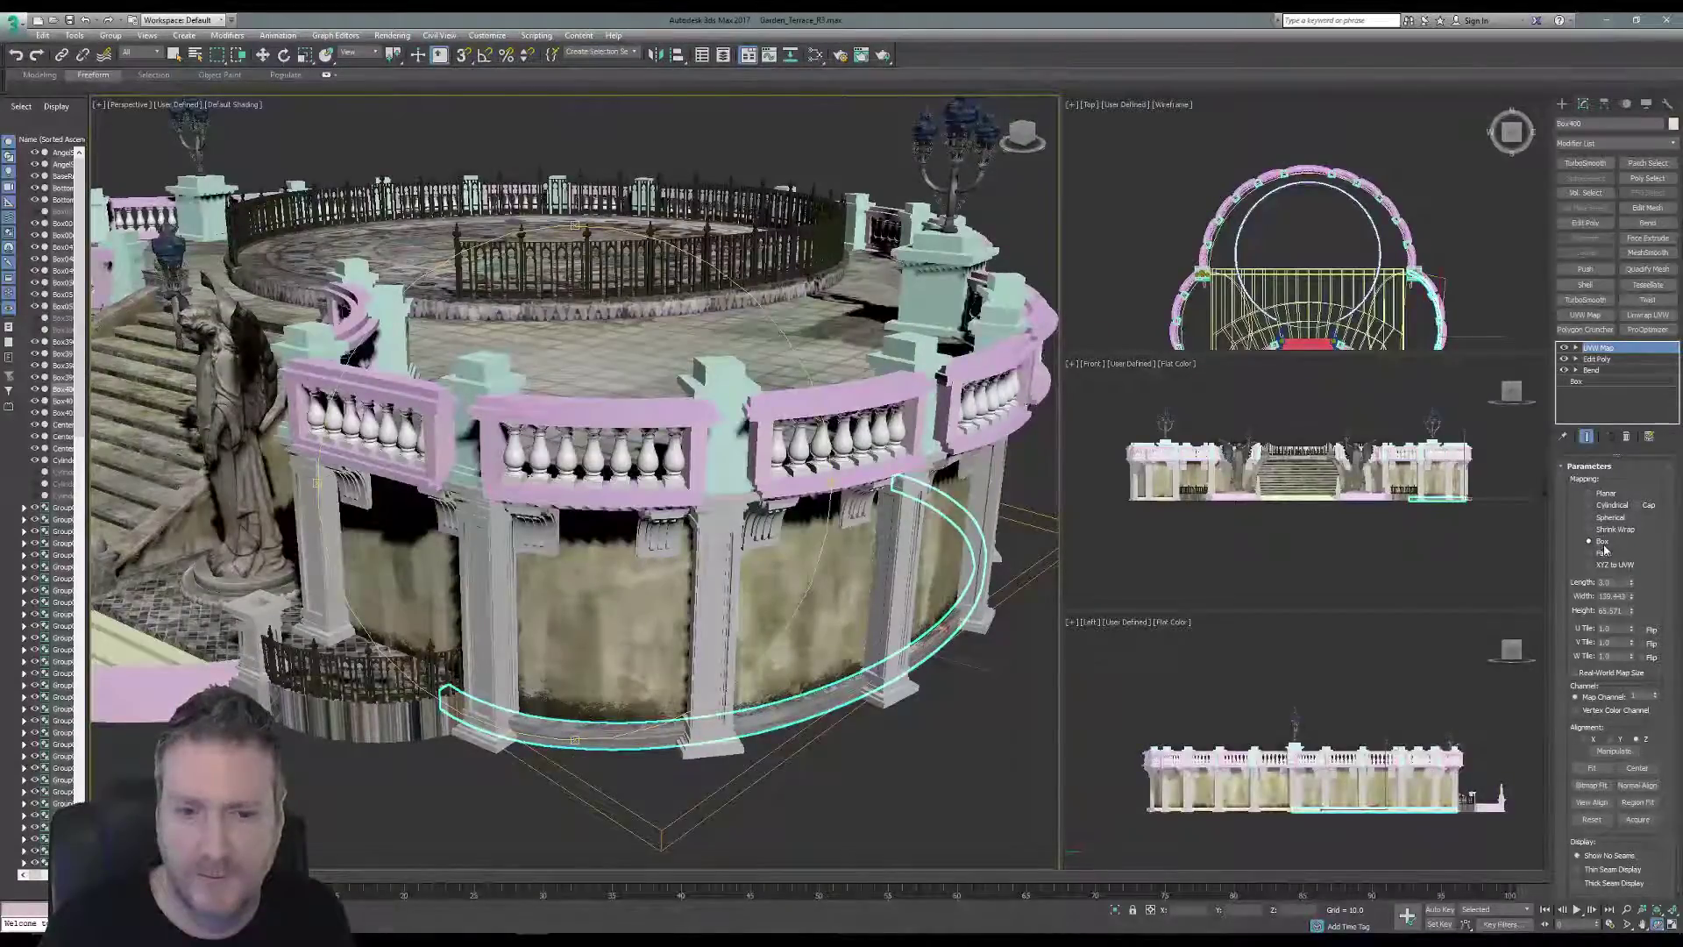
click(1591, 766)
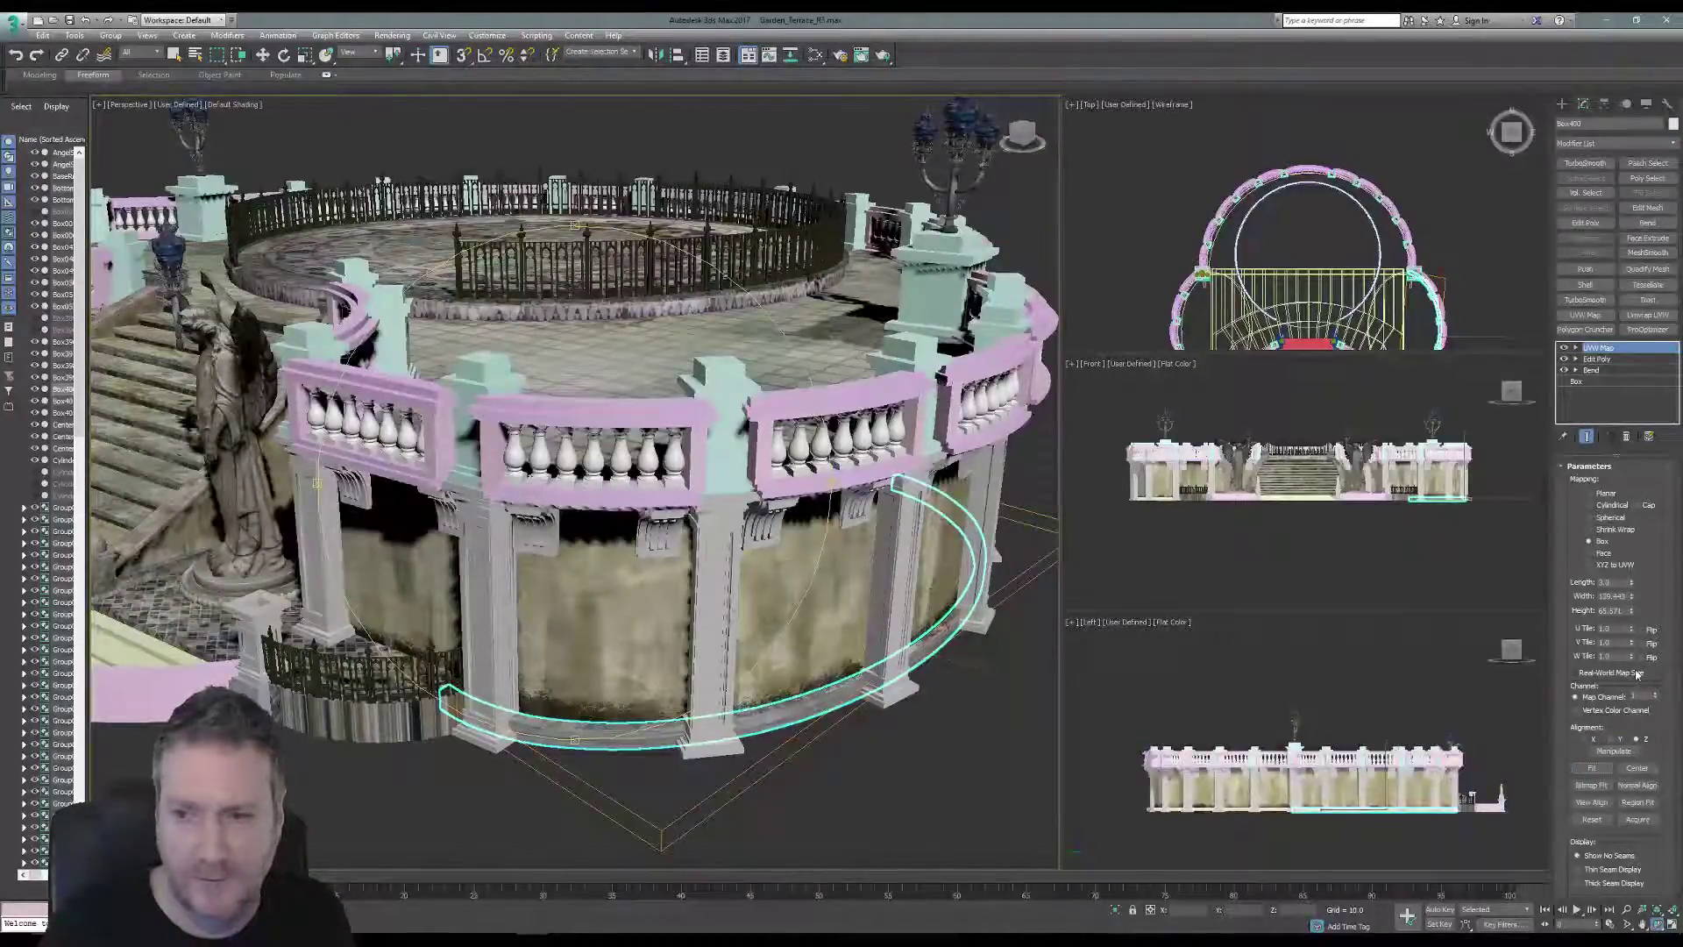
Lower the strip's V Tile to about 0.11 and check the stone texture along the wall base.
drag(1632, 645, 1621, 698)
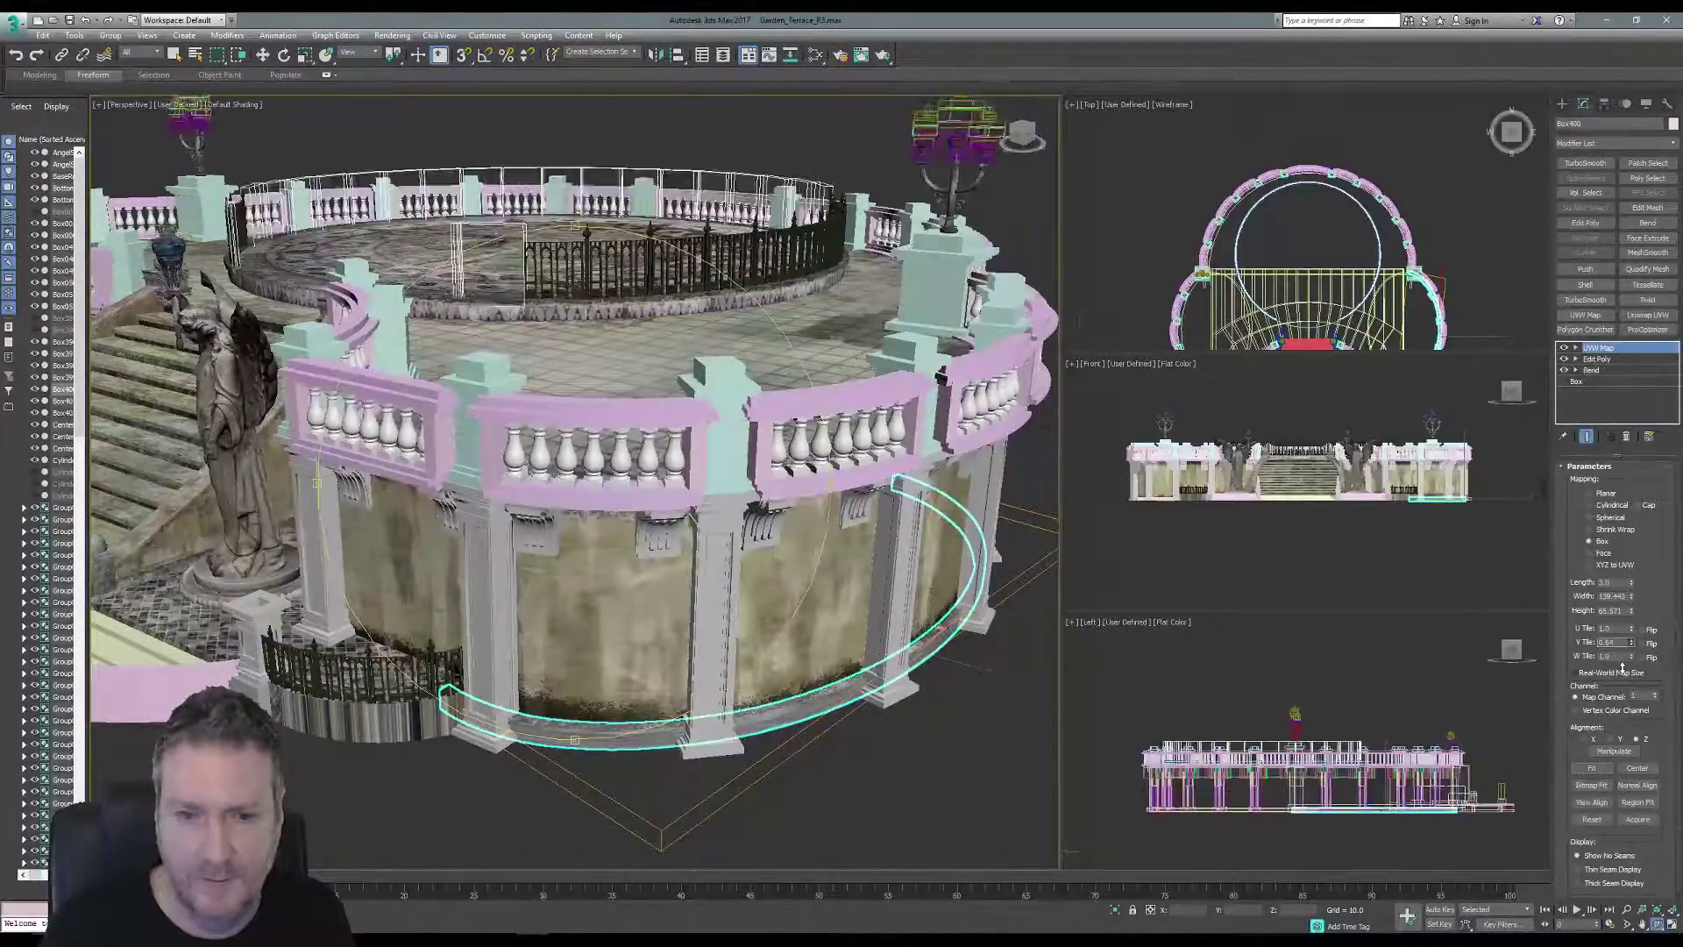
key(F3)
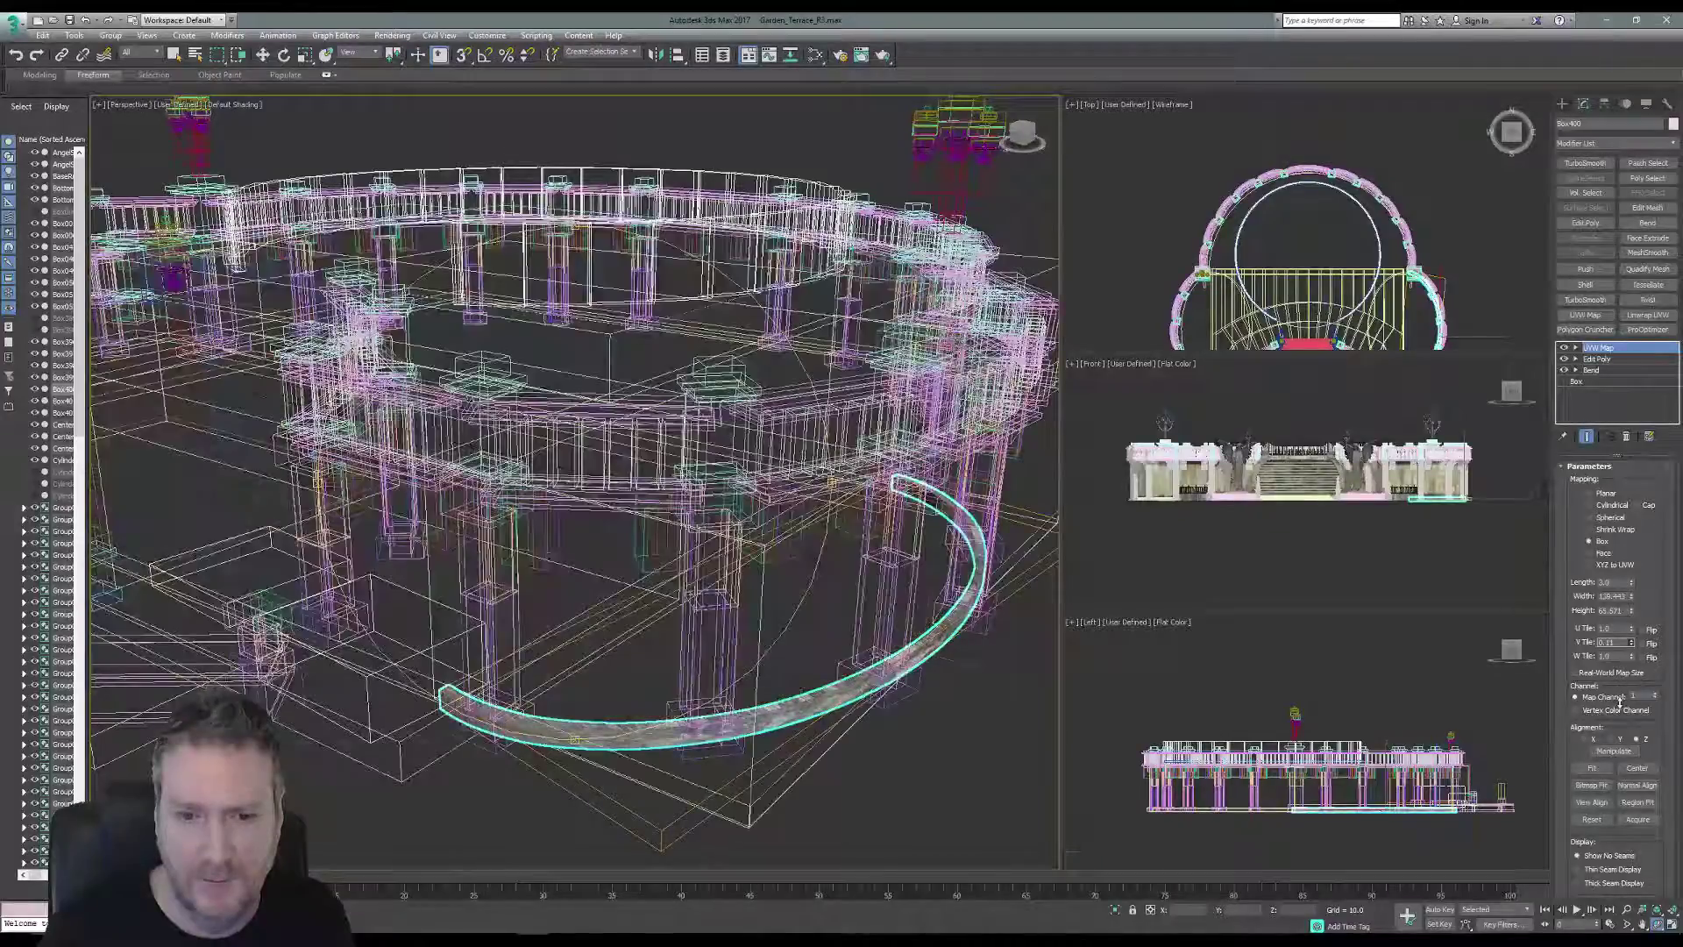
alt+middle_drag(807, 745, 859, 764)
key(F3)
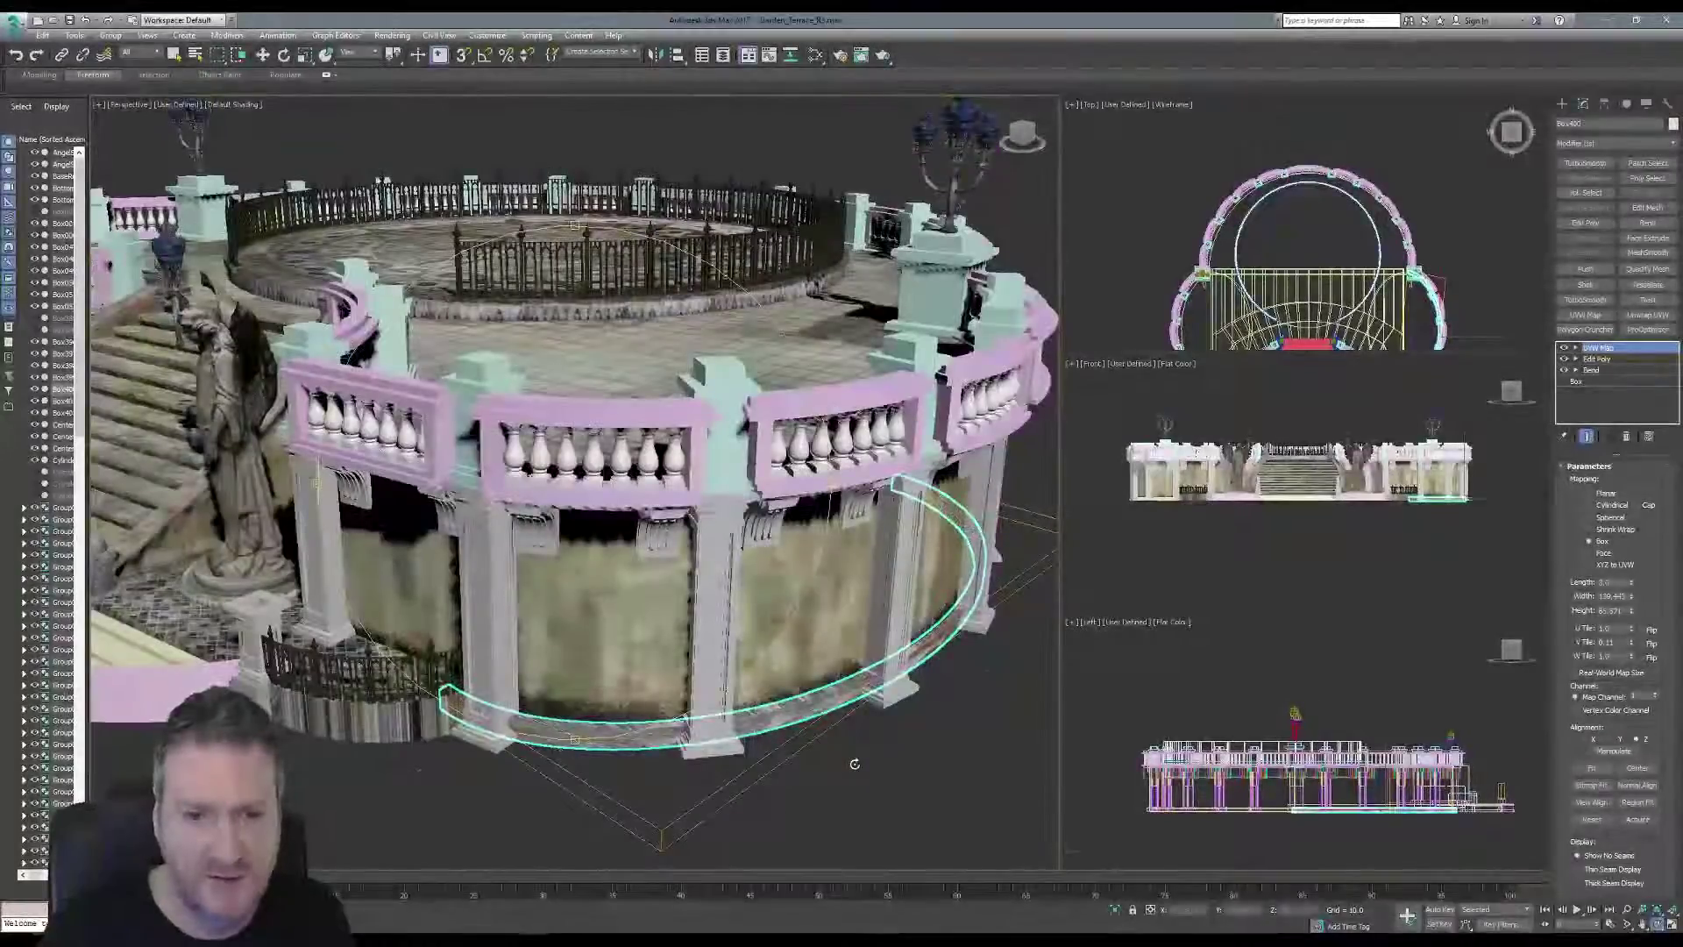
alt+middle_drag(920, 728, 916, 639)
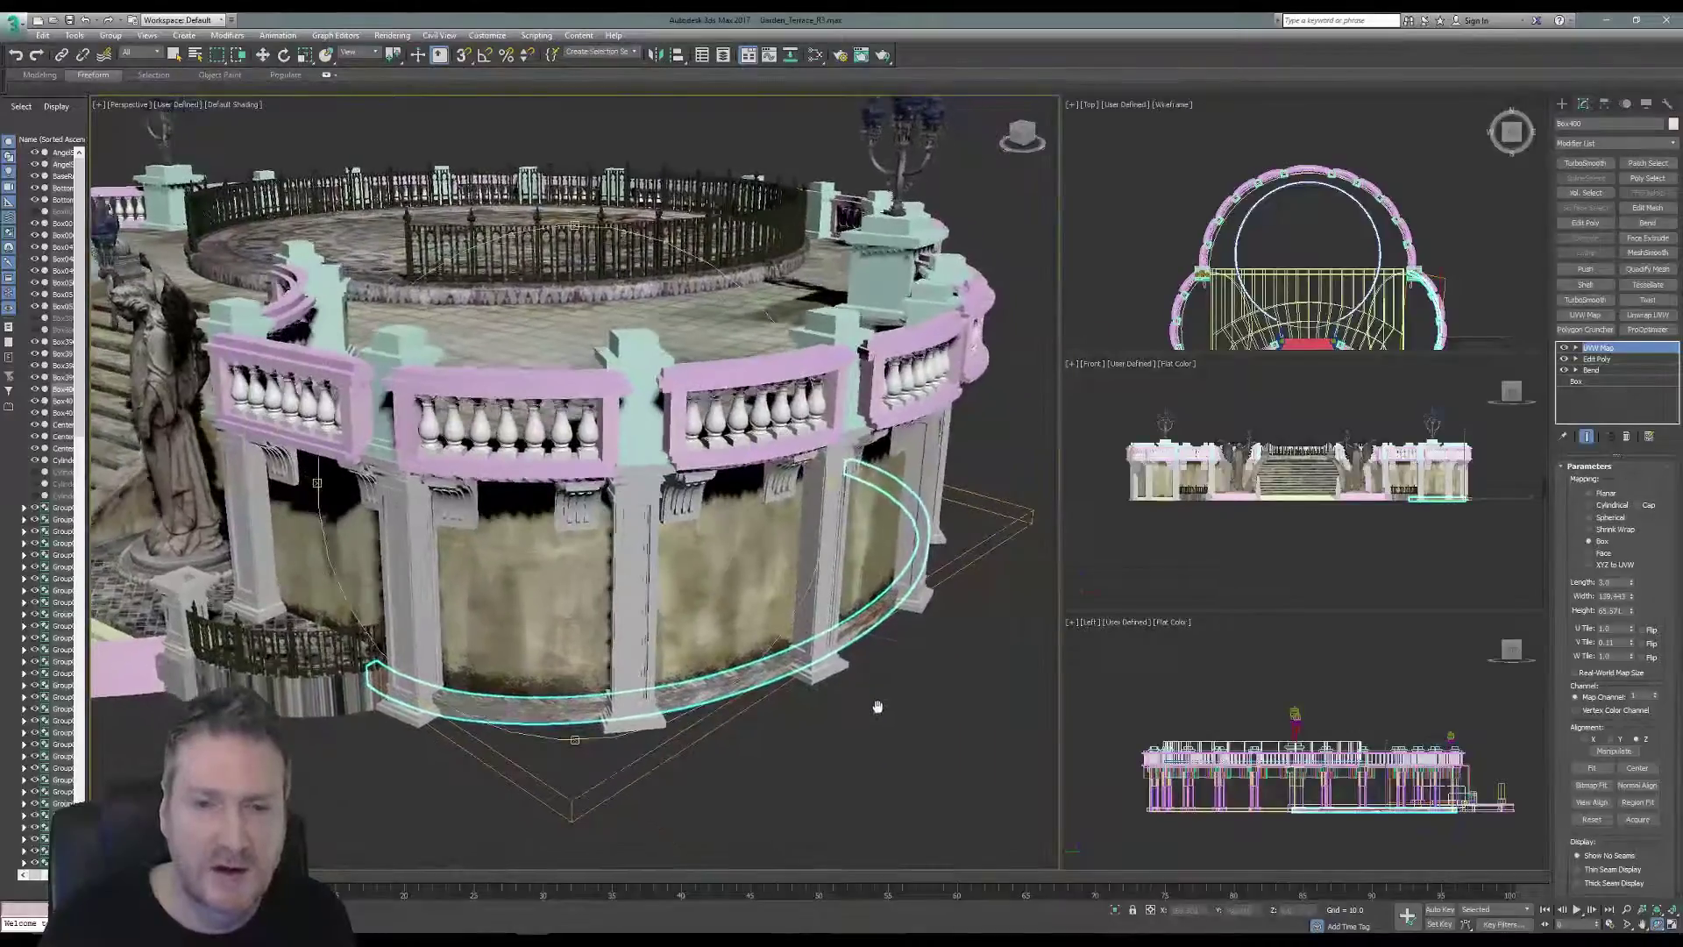
Rename the curved base strip as RunnerRight and clear the selection.
click(1589, 124)
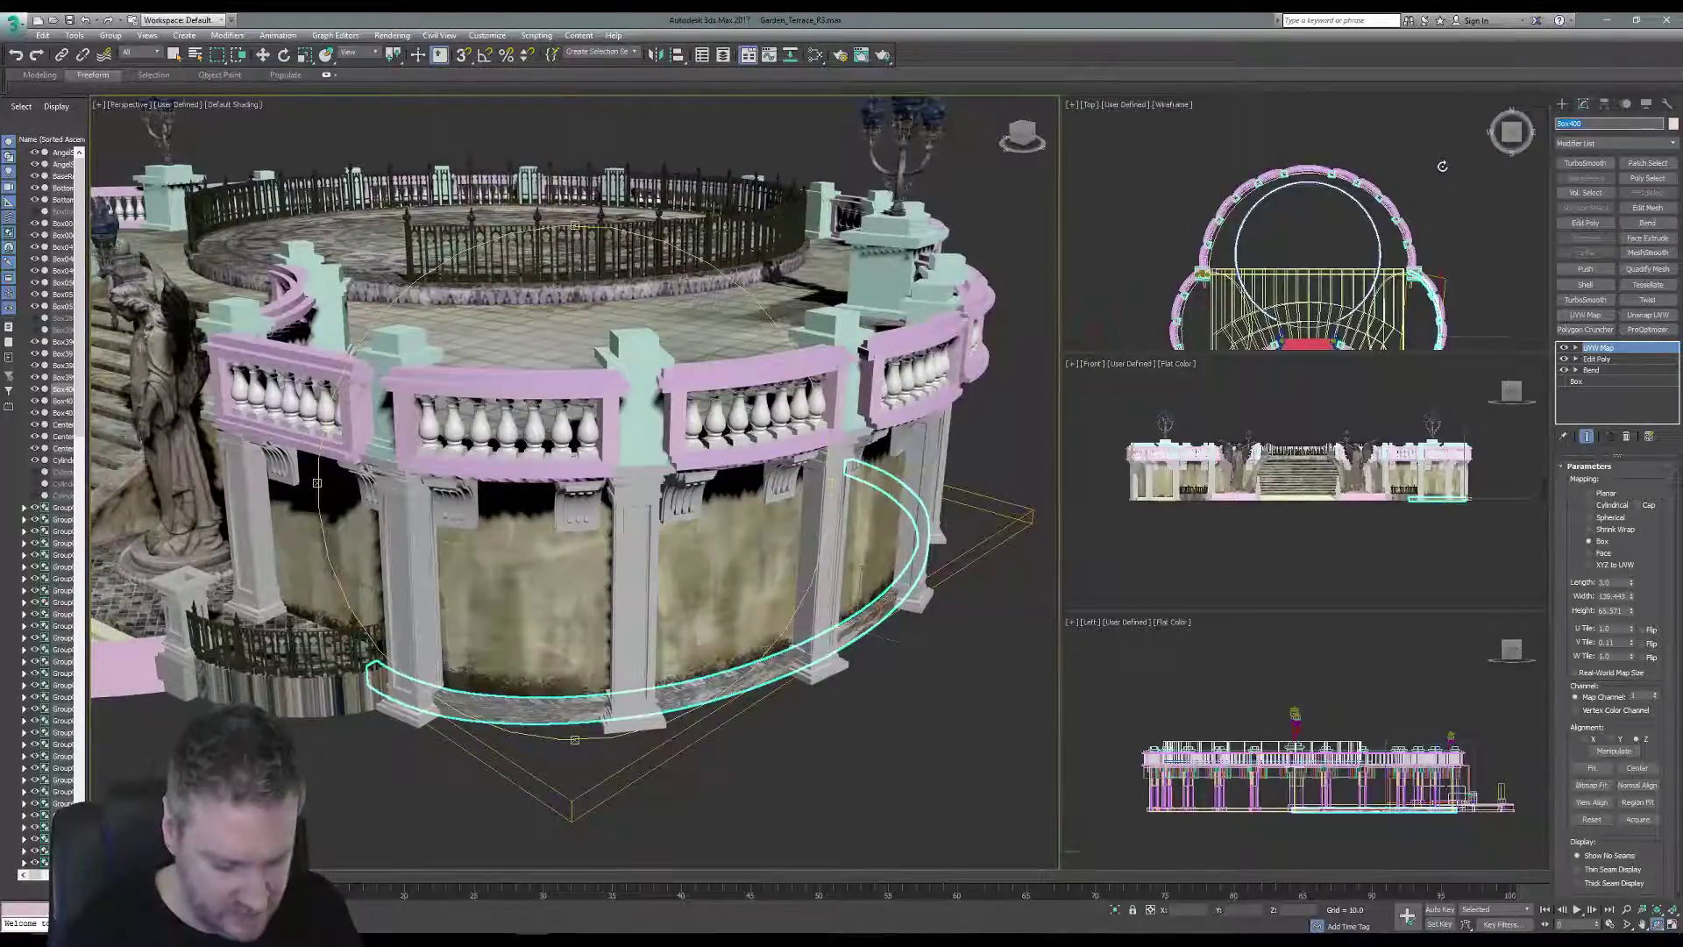
text(B)
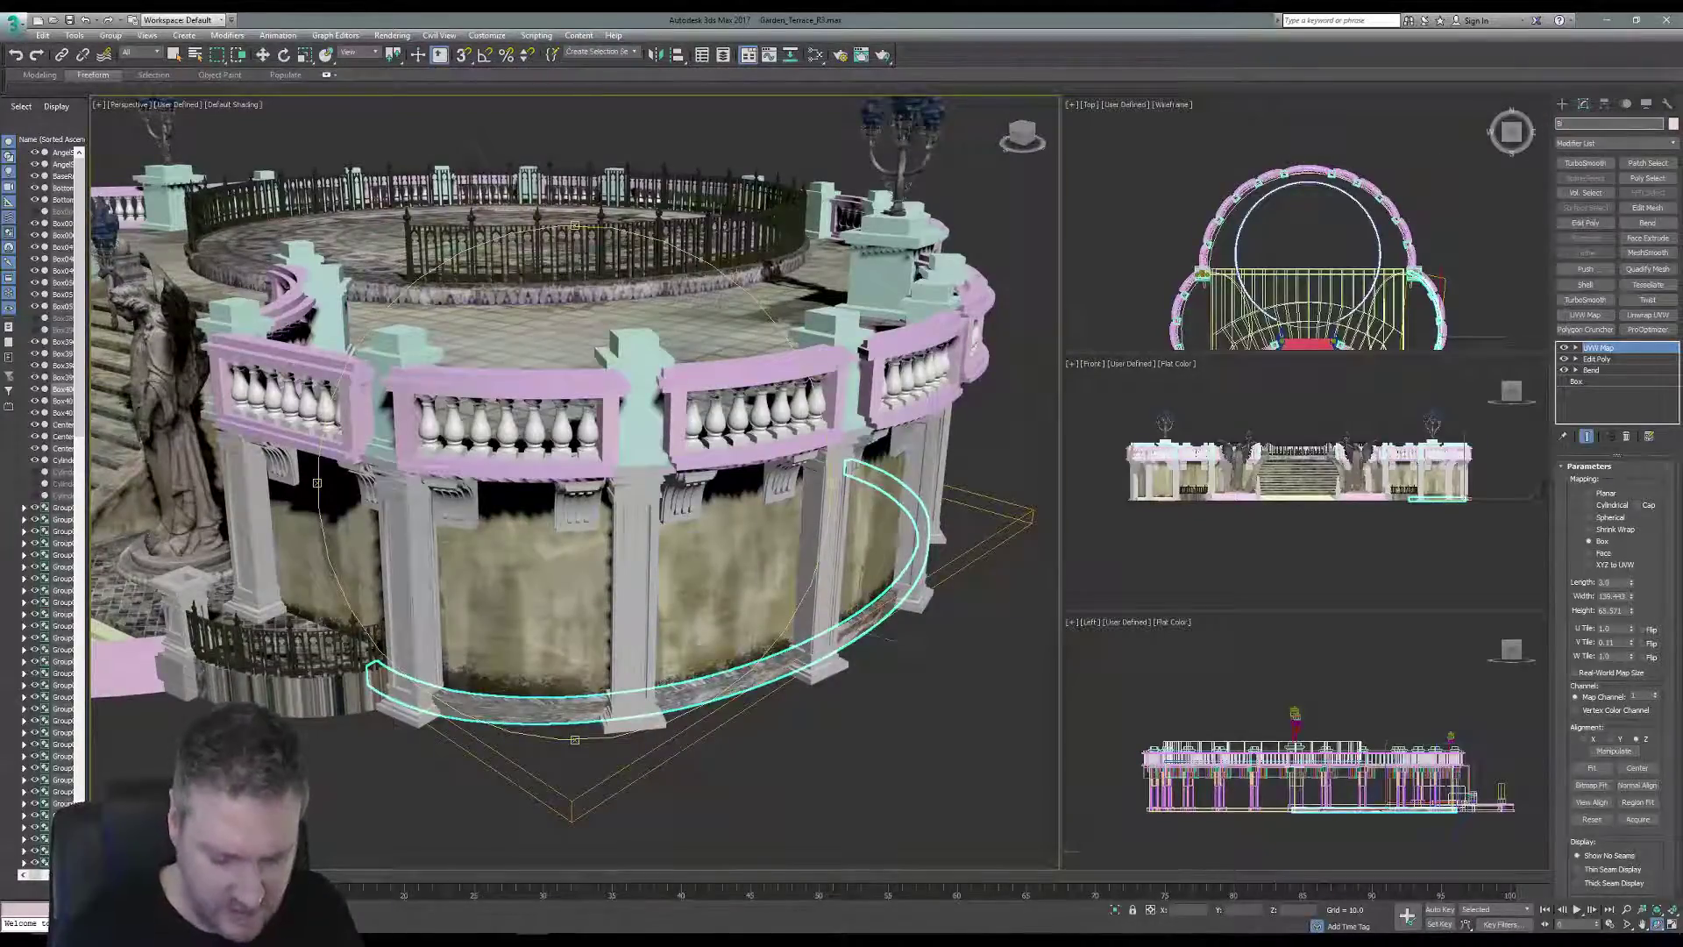
key(BackSpace)
text(RailRi)
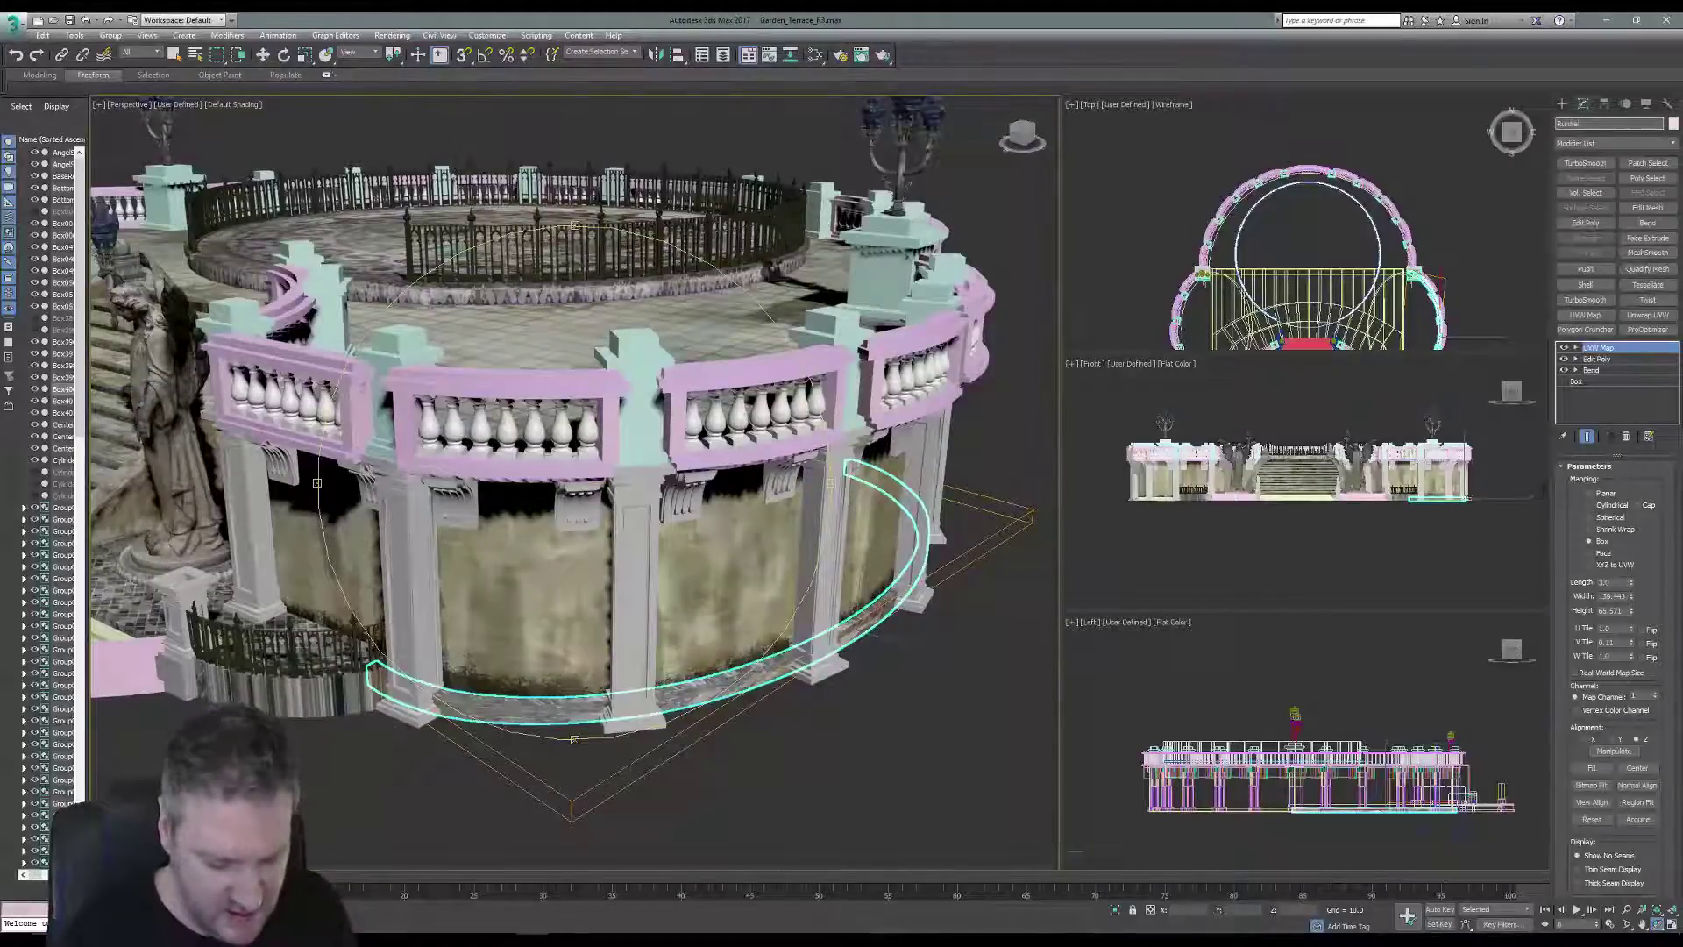
text(erRig)
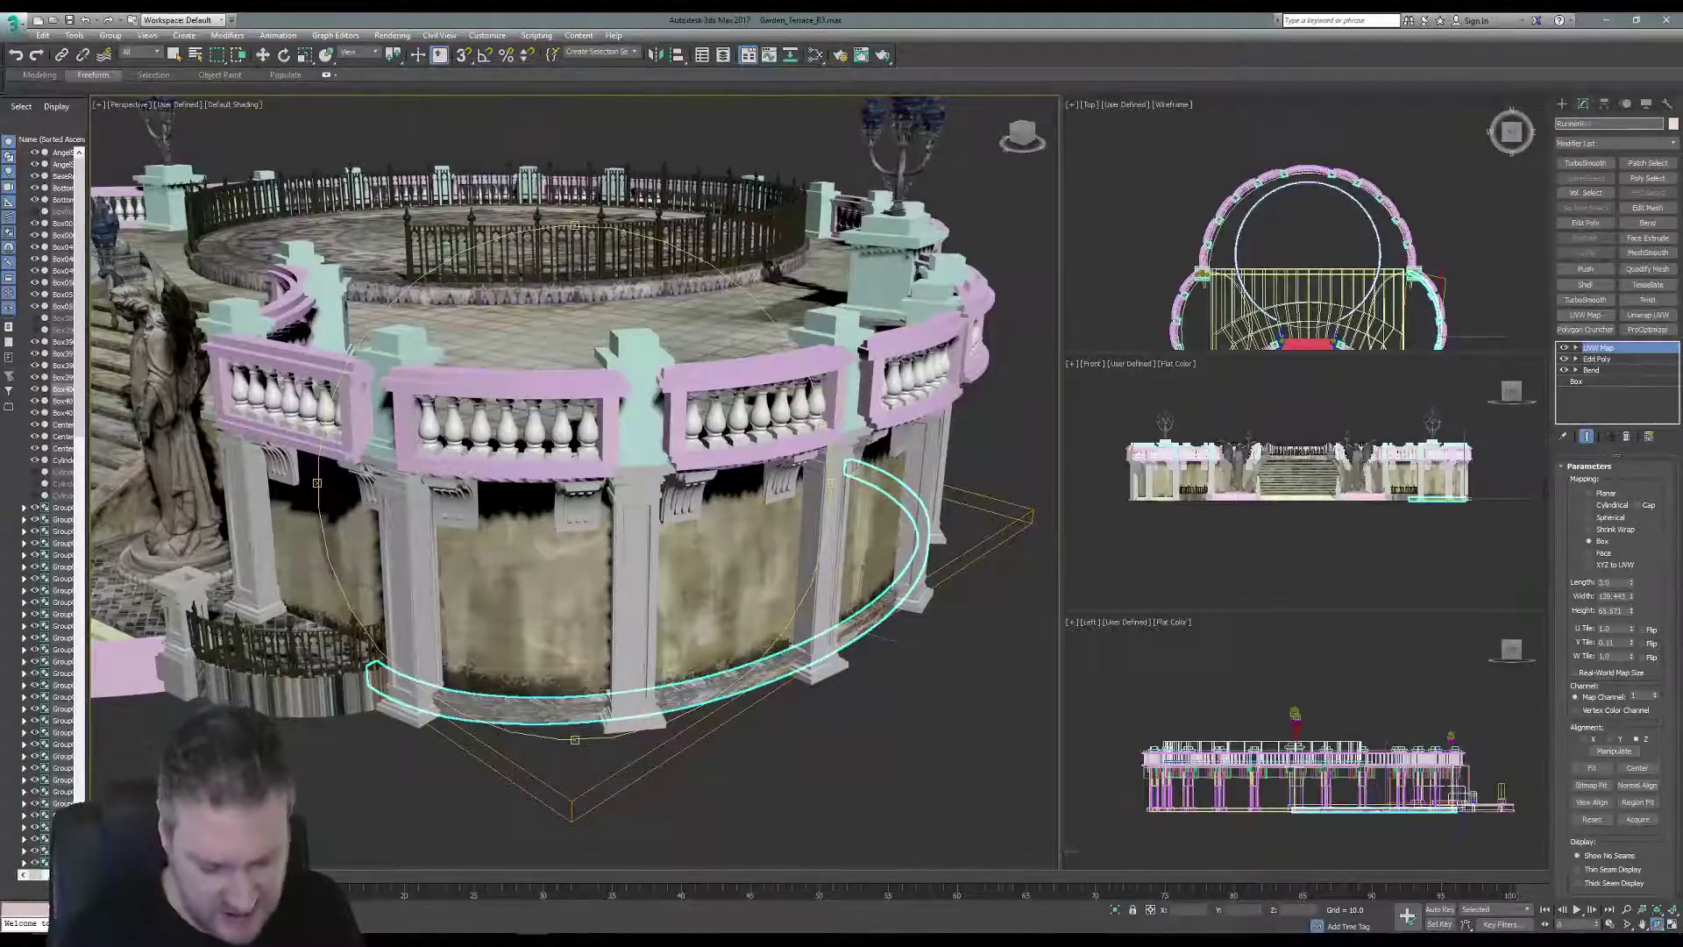
text(ht)
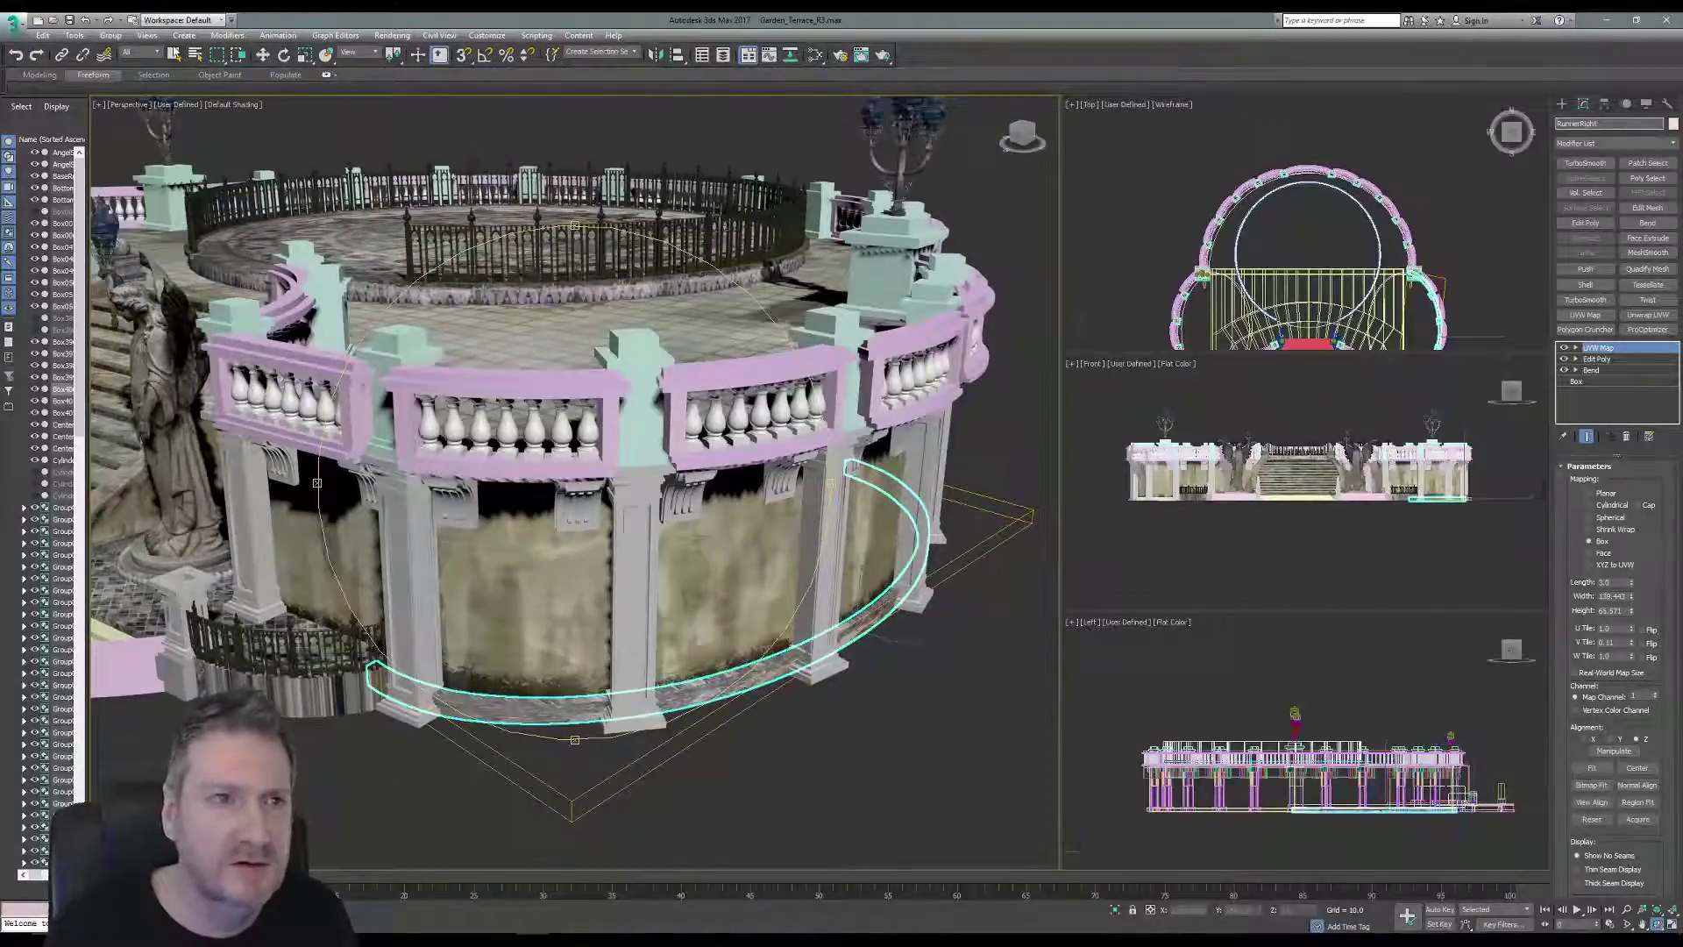
click(175, 54)
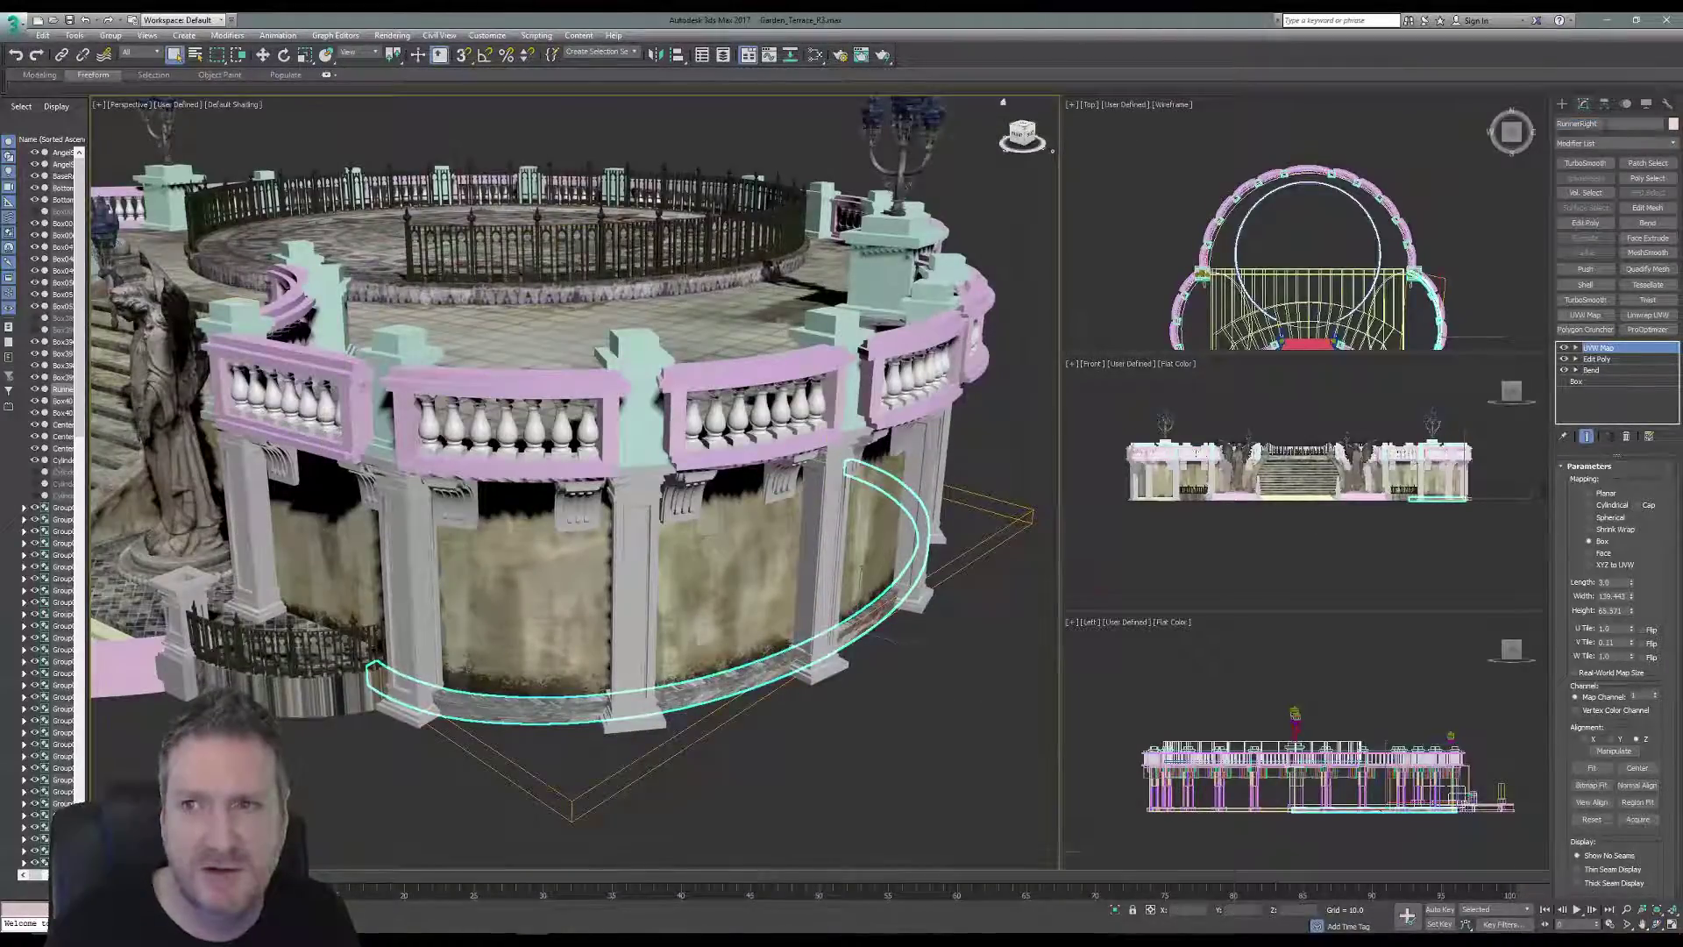
drag(1622, 123, 1543, 129)
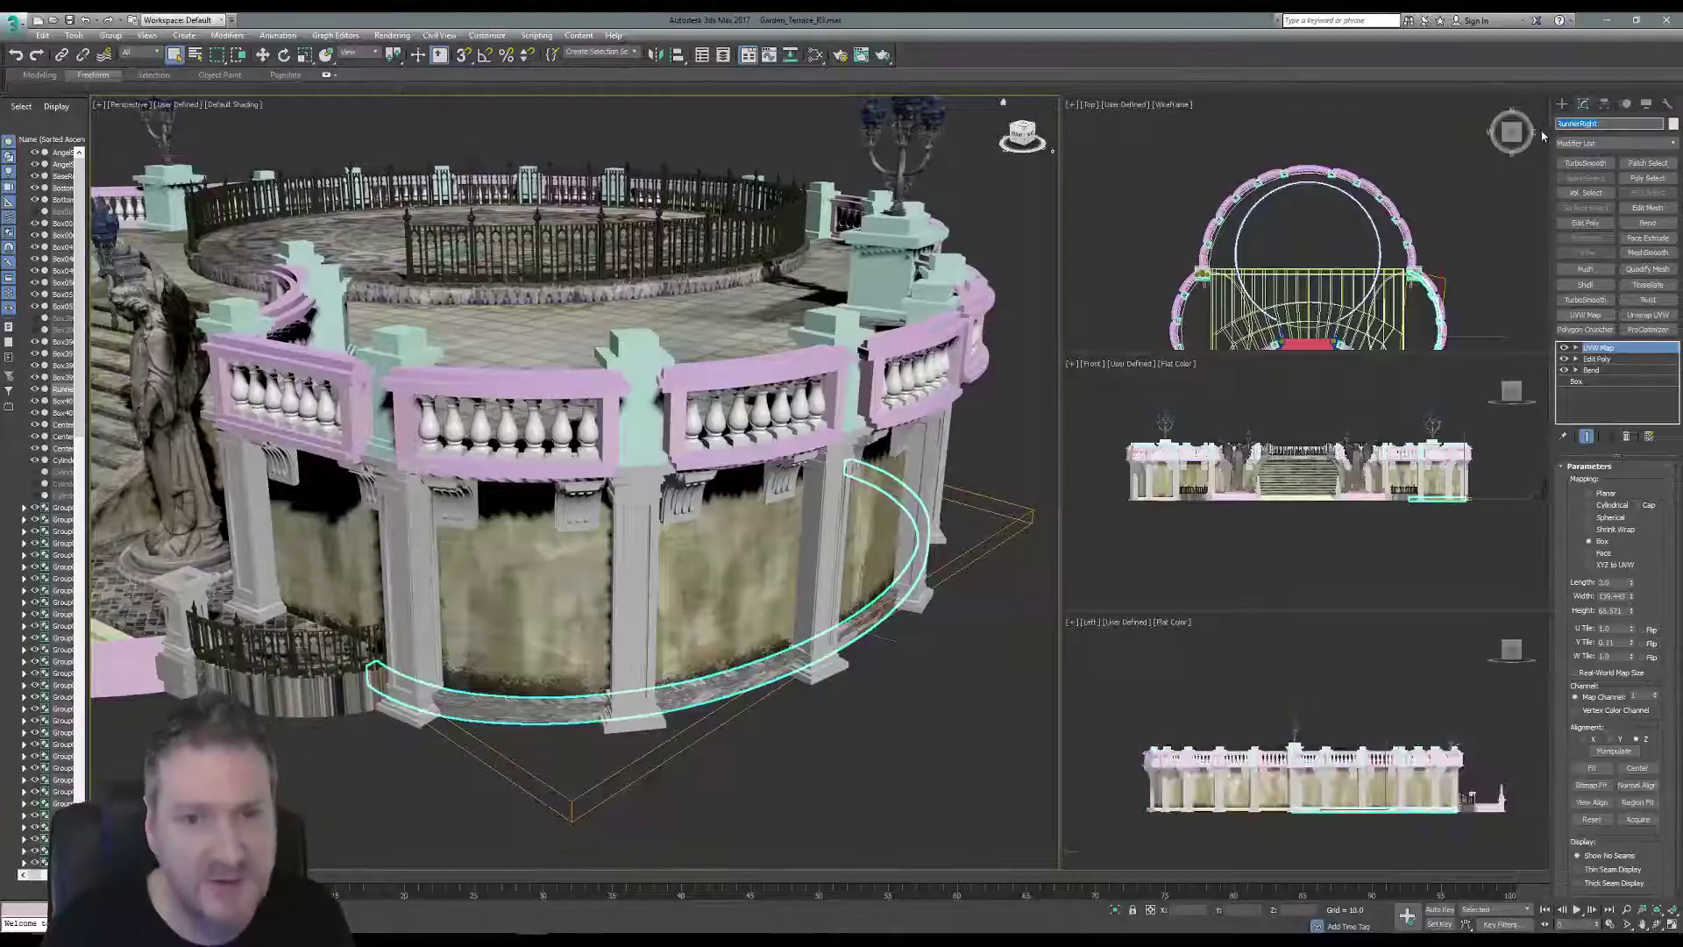
click(982, 673)
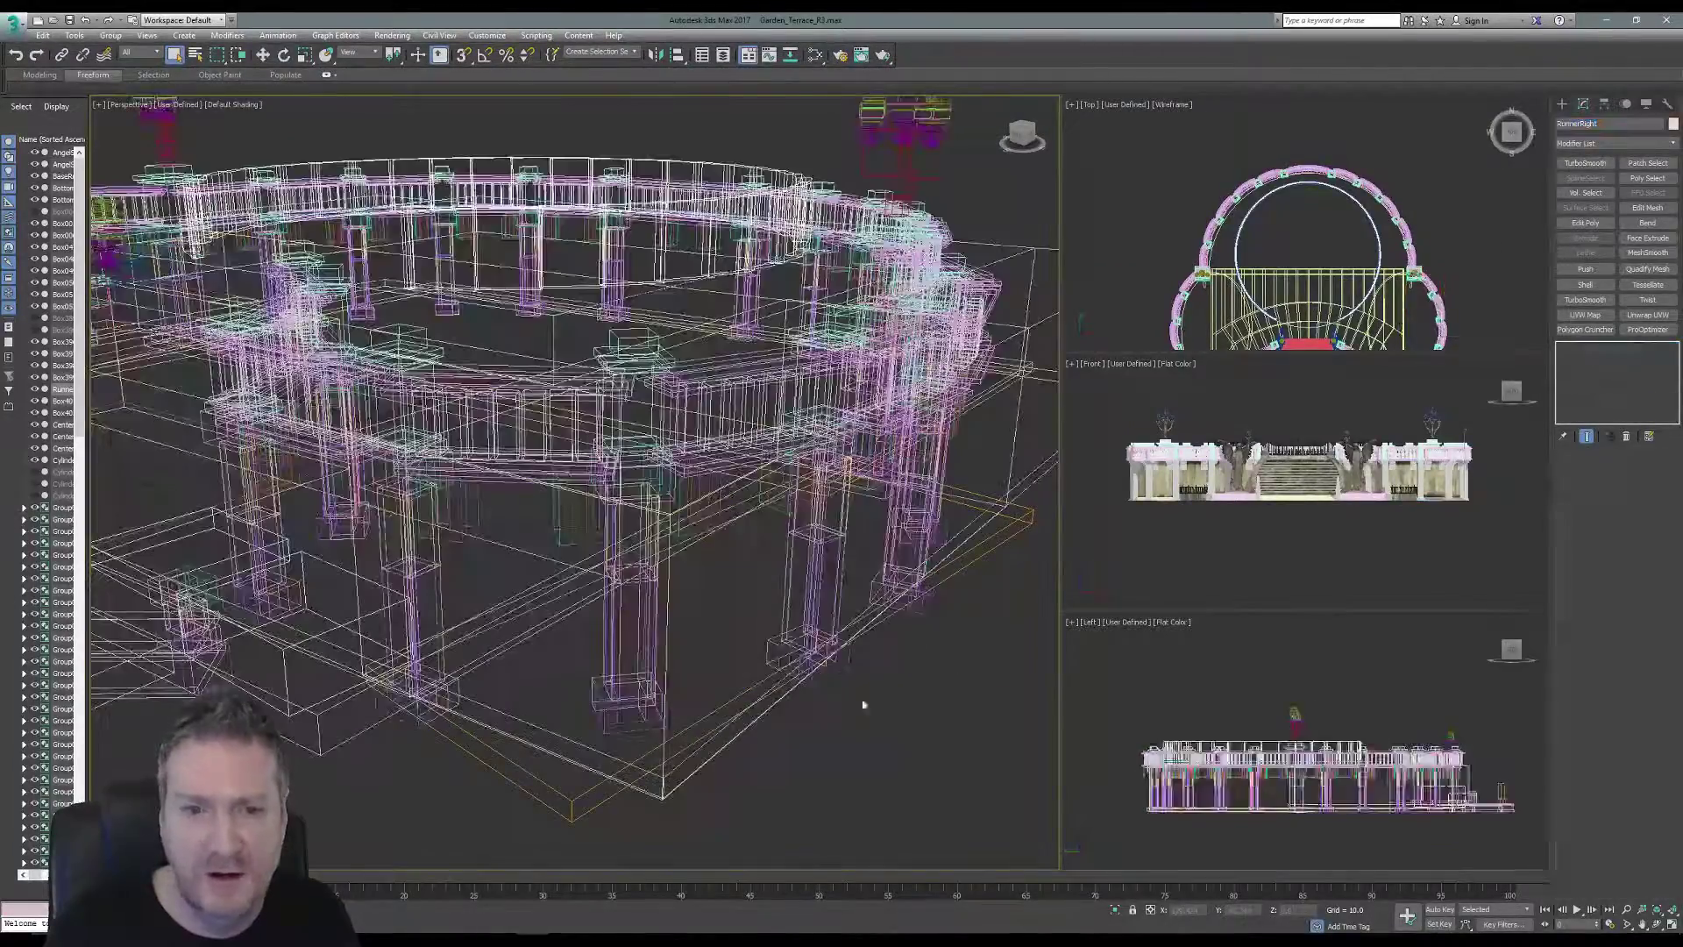
Add an Unwrap UVW modifier to RunnerRight, set its map channel to 2, and move the existing UVs to that channel.
click(759, 674)
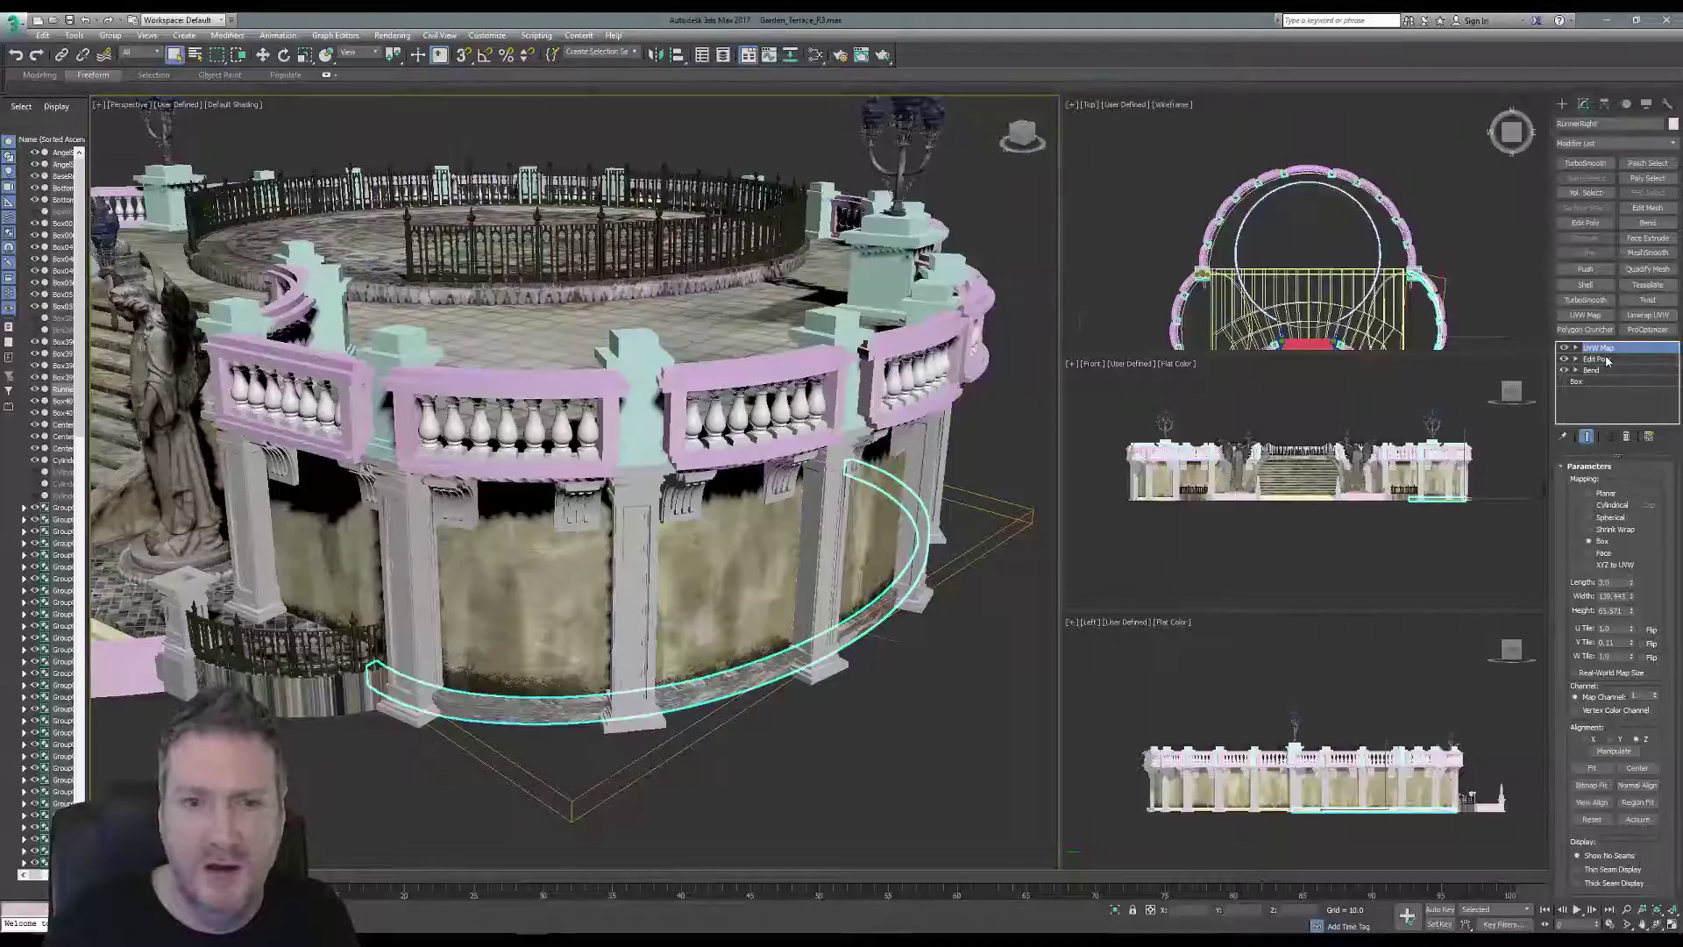
click(1645, 318)
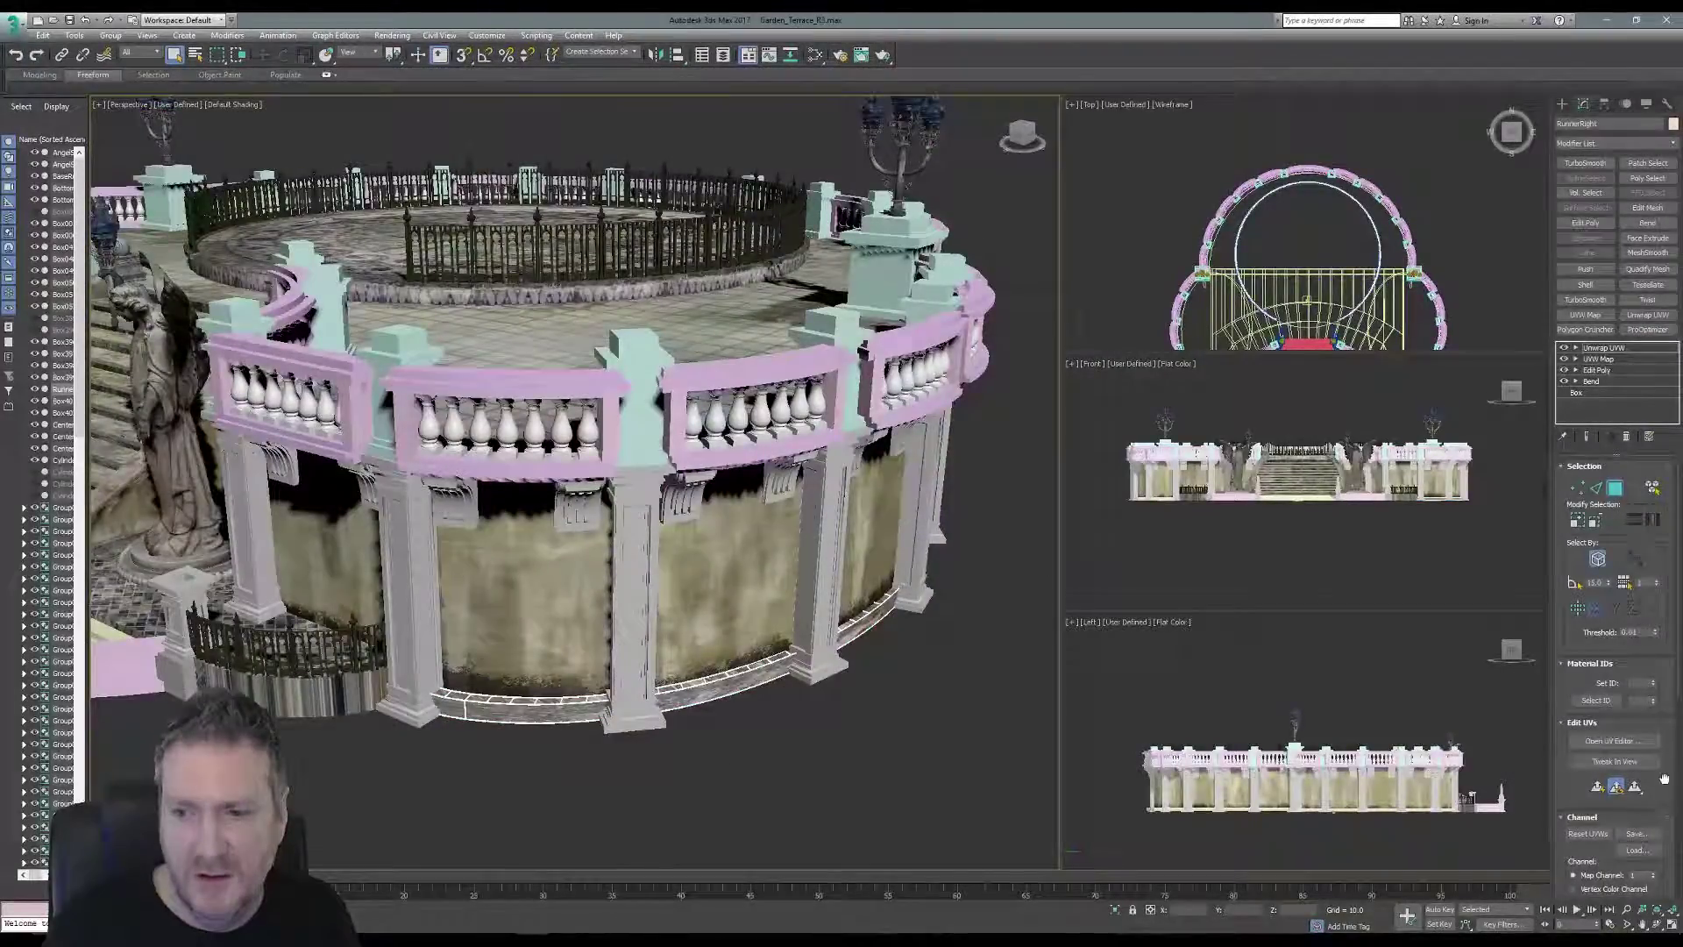
scroll(1663, 779, down, 3)
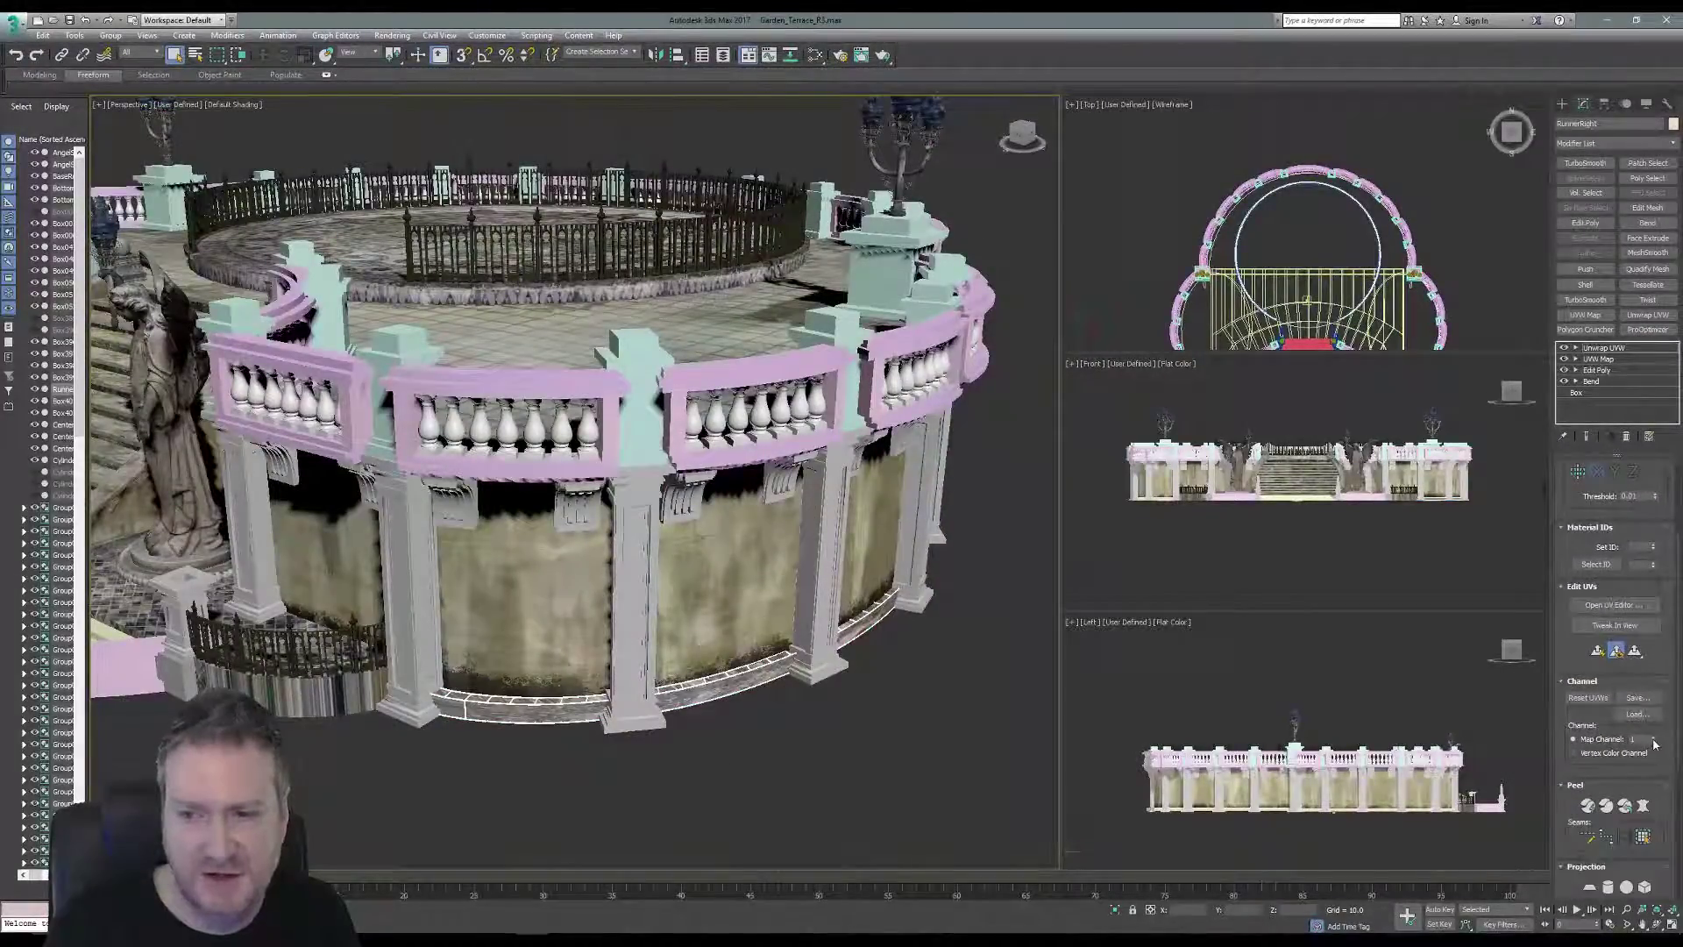
click(1653, 736)
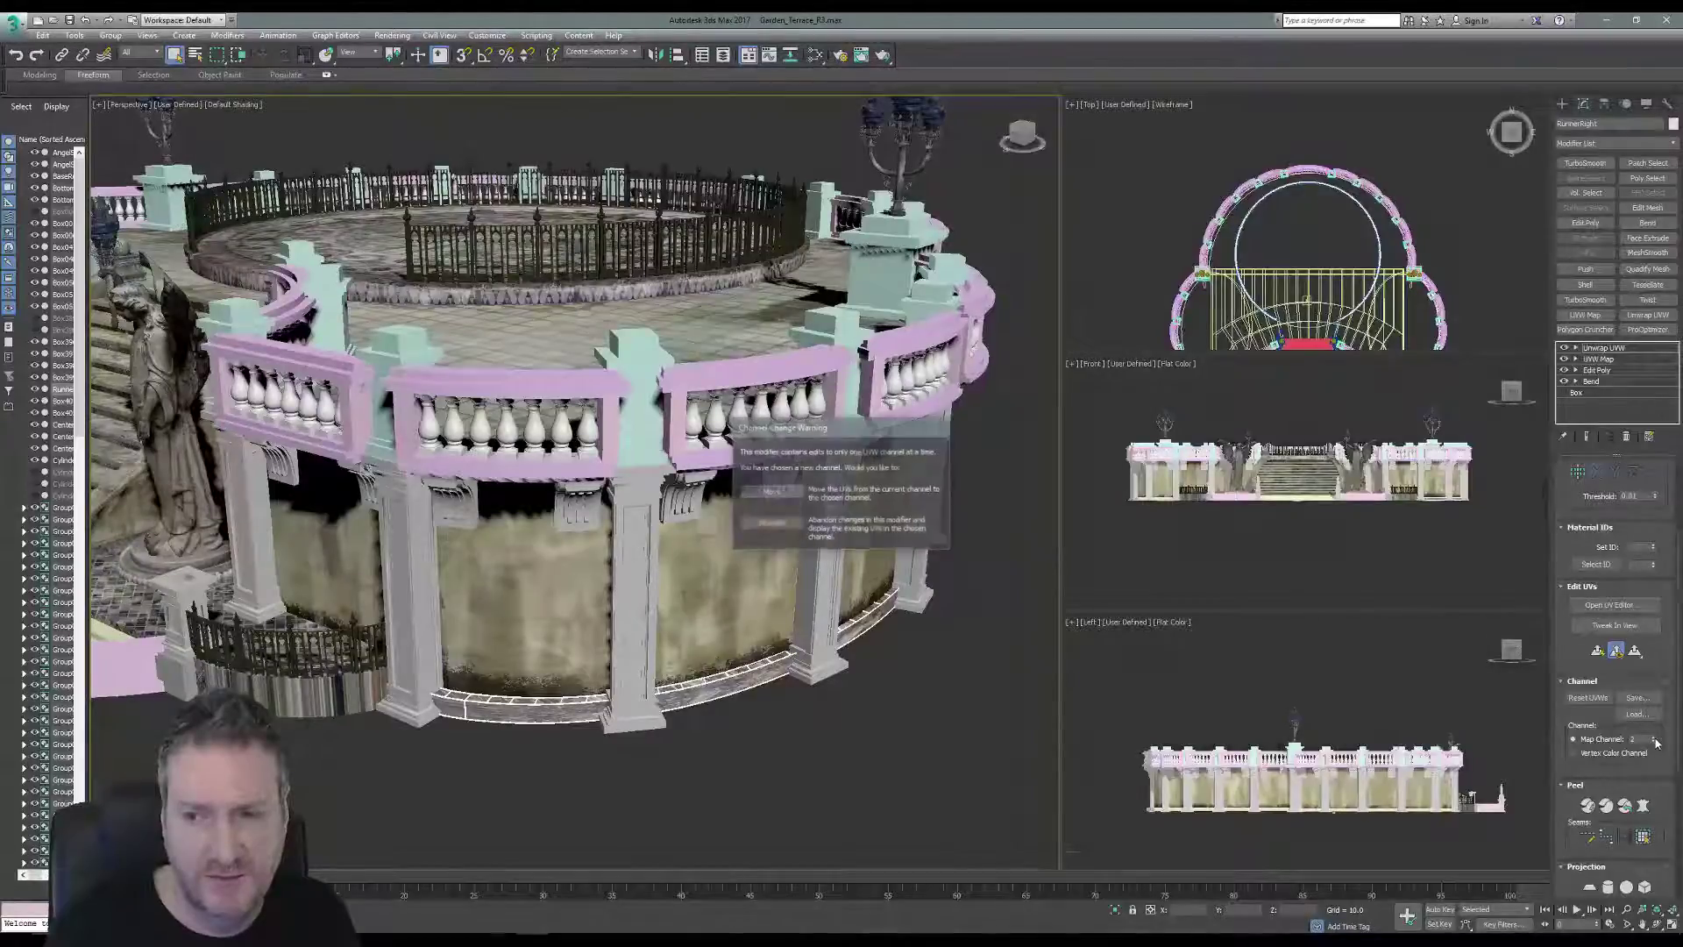
click(771, 492)
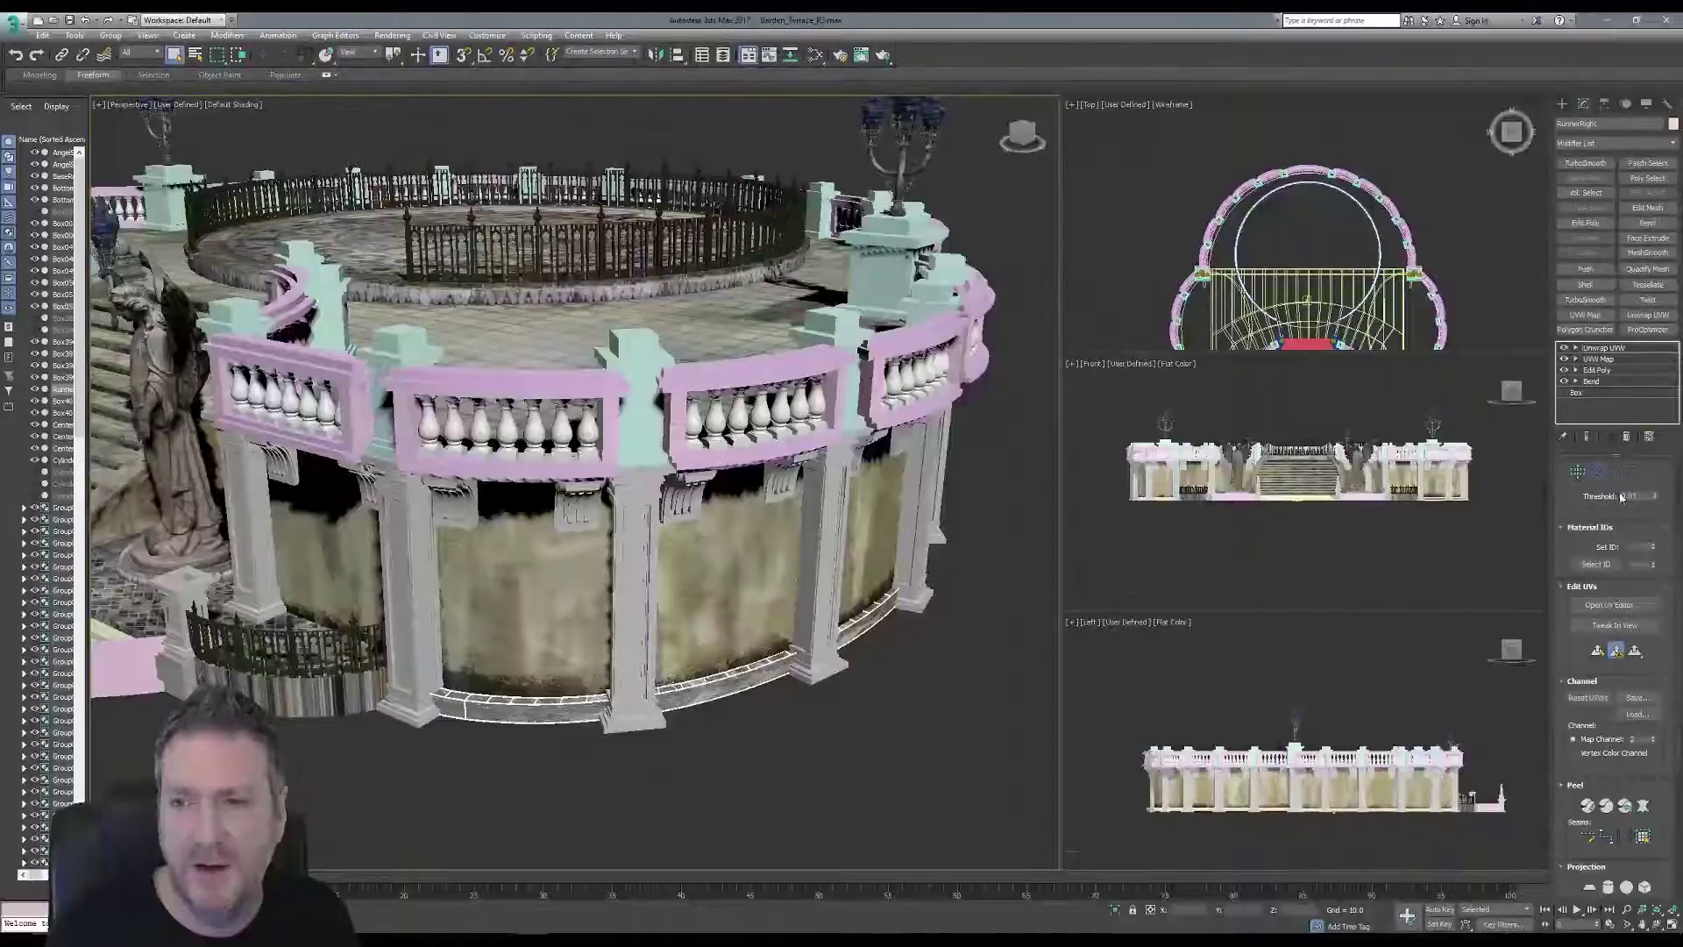
Flatten all of the strip's UV polygons with Flatten Mapping at the default settings and close the UV editor.
click(1622, 604)
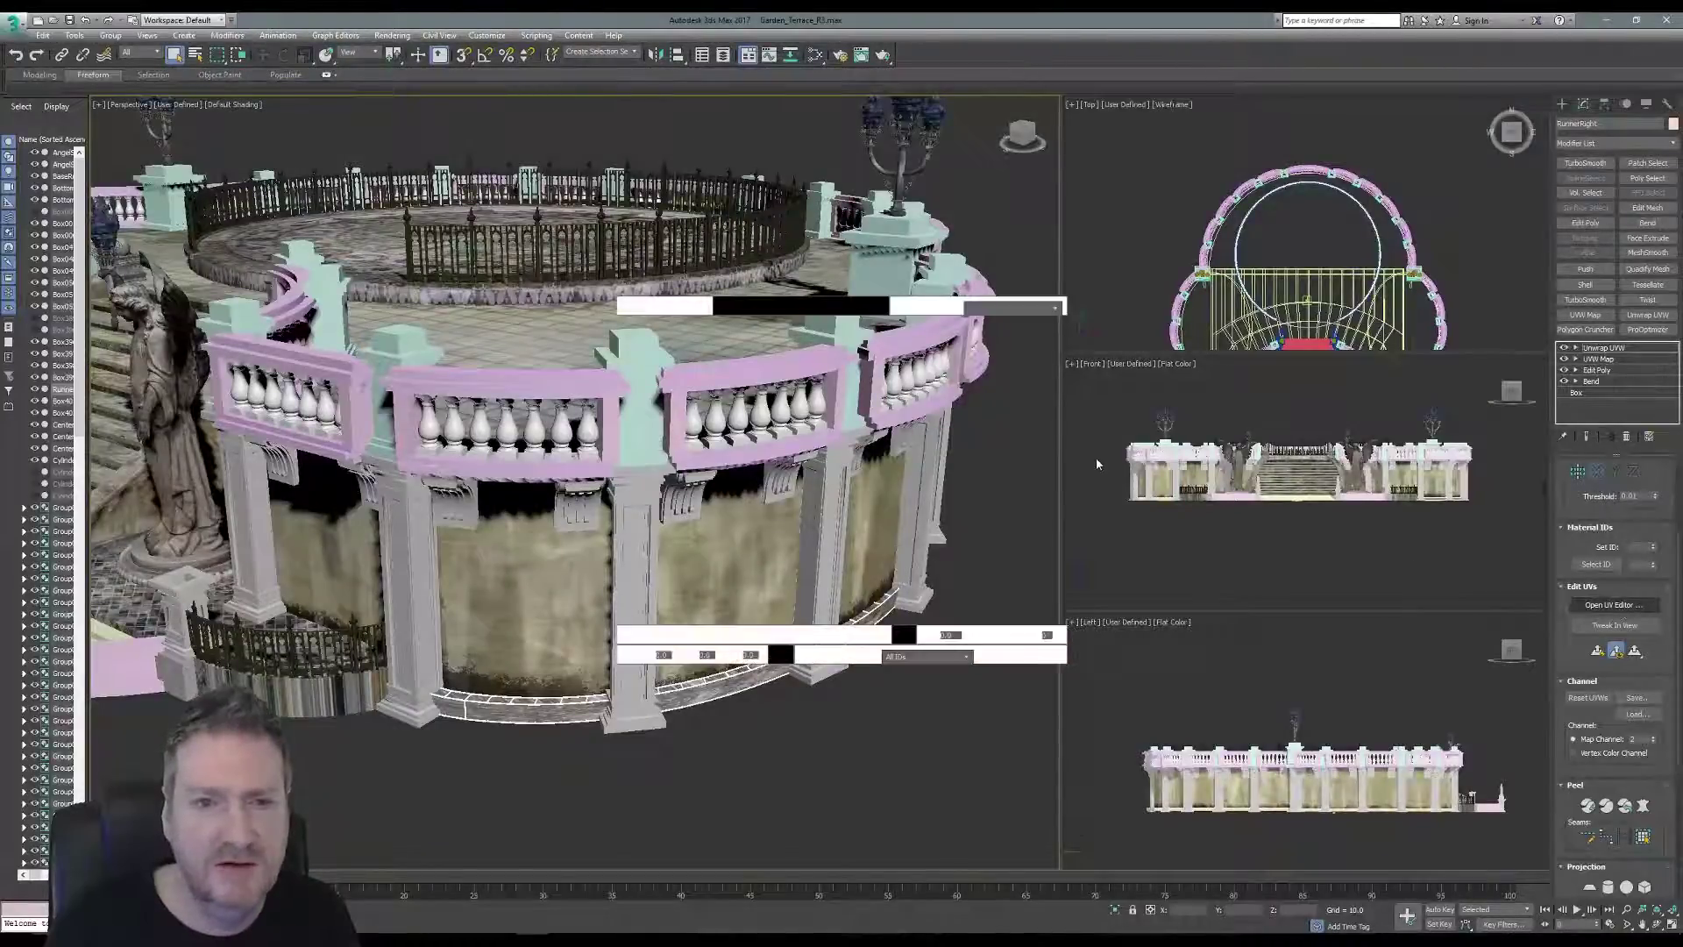
scroll(1069, 428, down, 3)
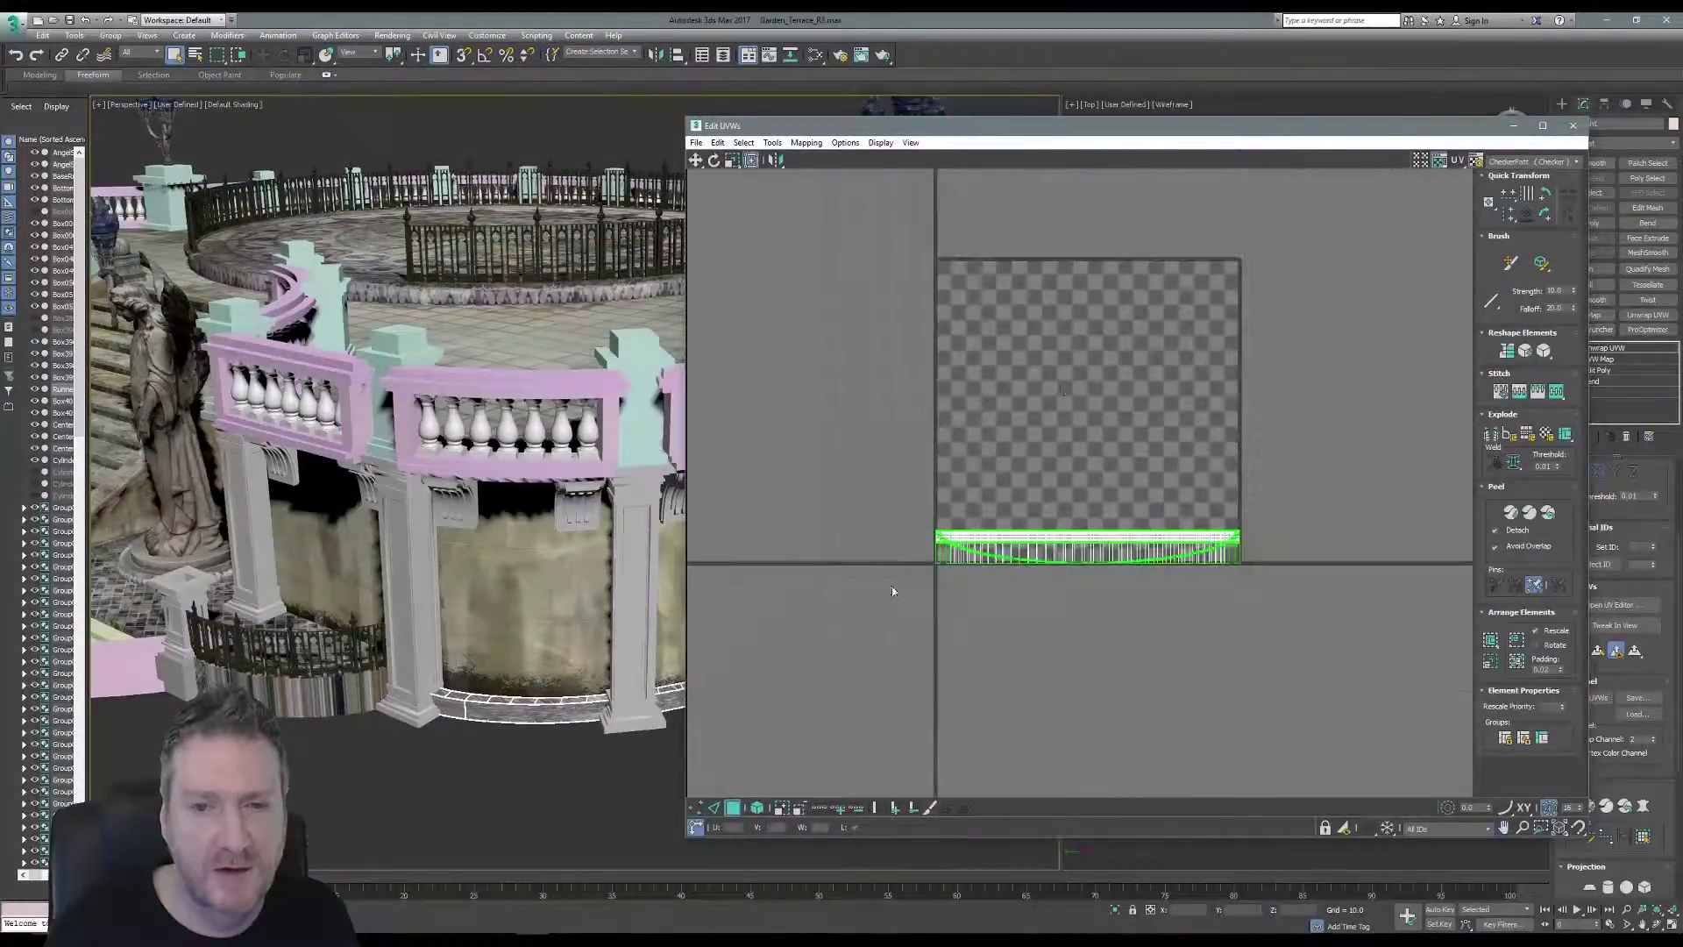
drag(837, 459, 1292, 619)
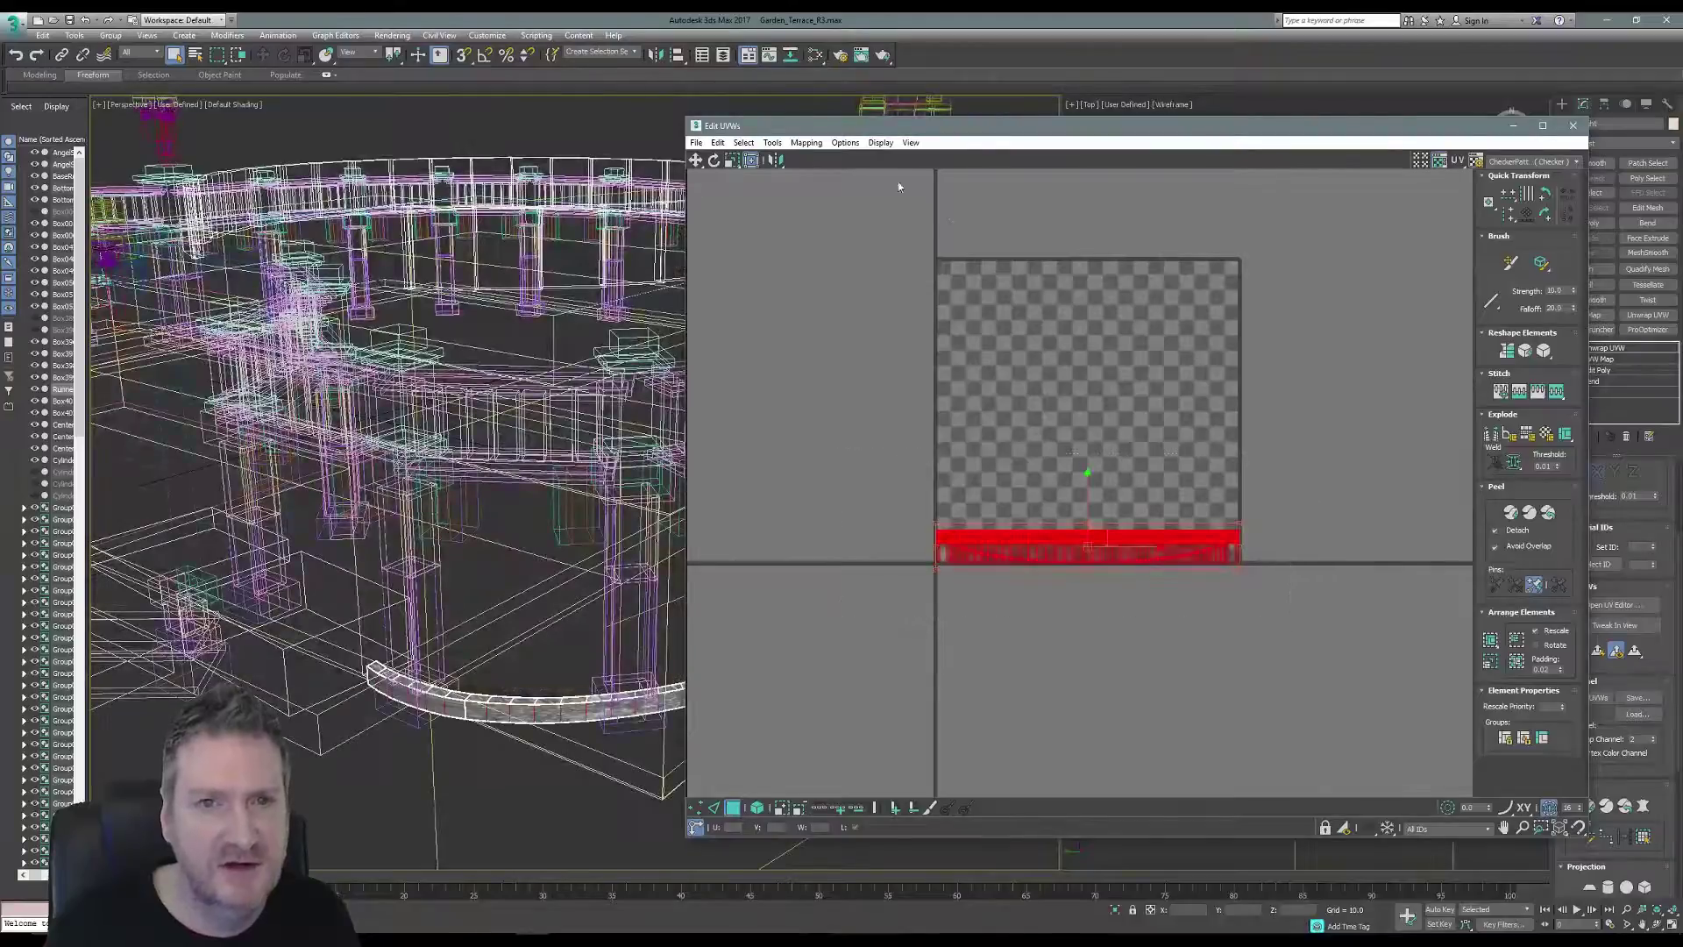
click(806, 142)
click(819, 155)
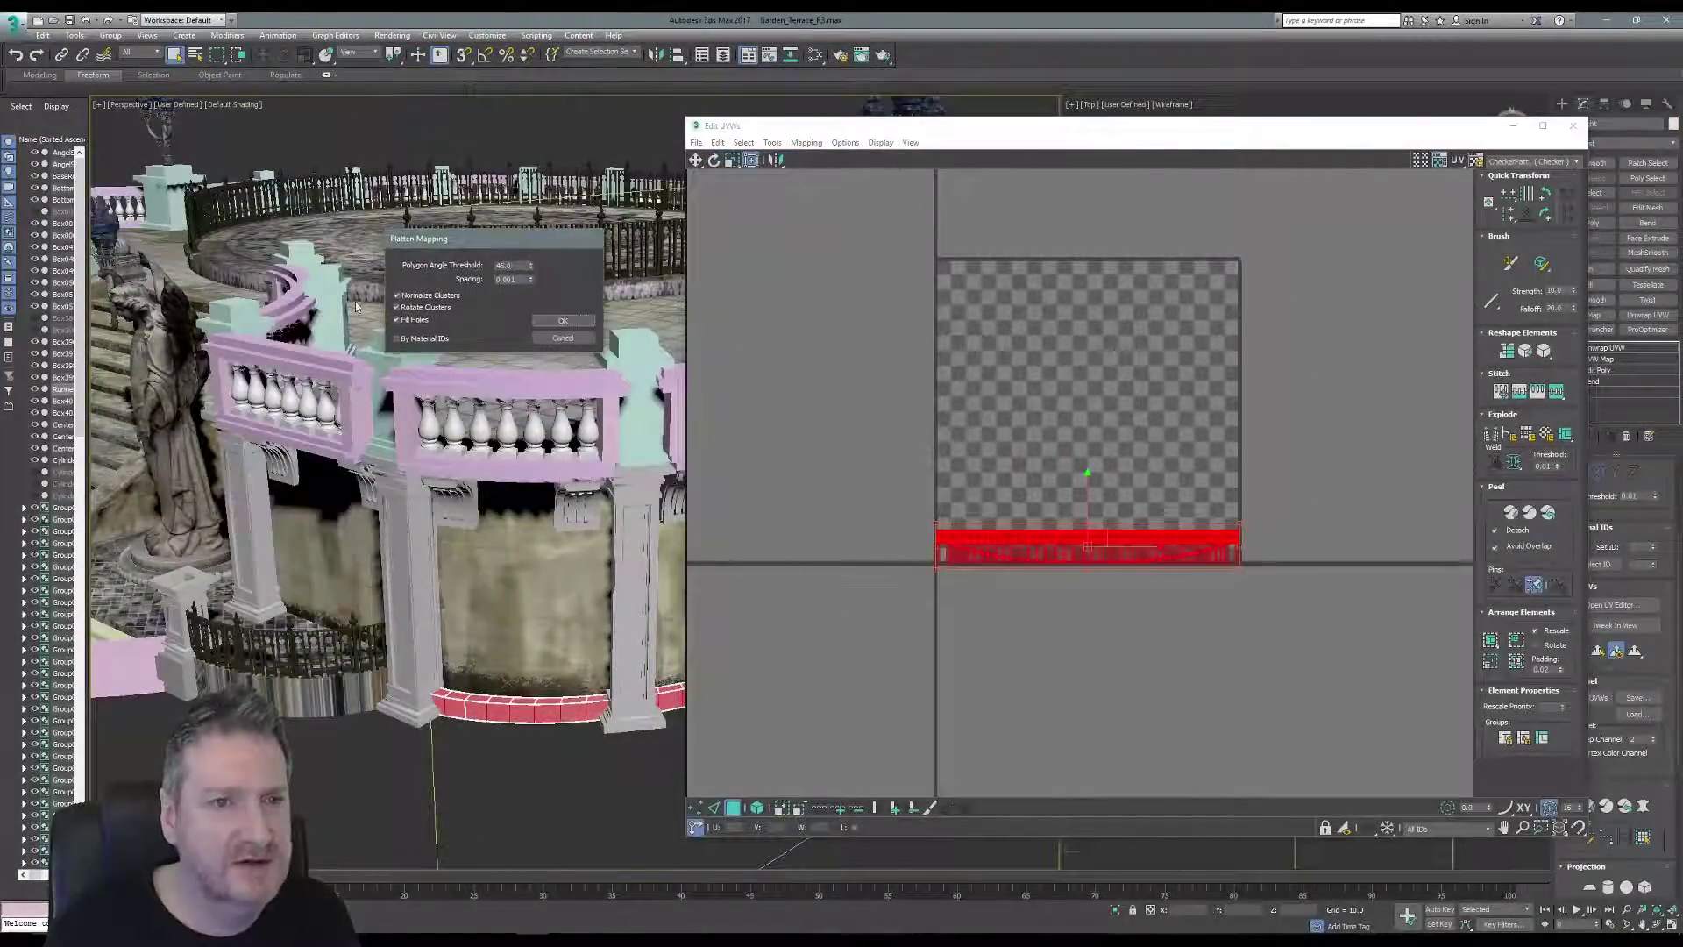
click(563, 320)
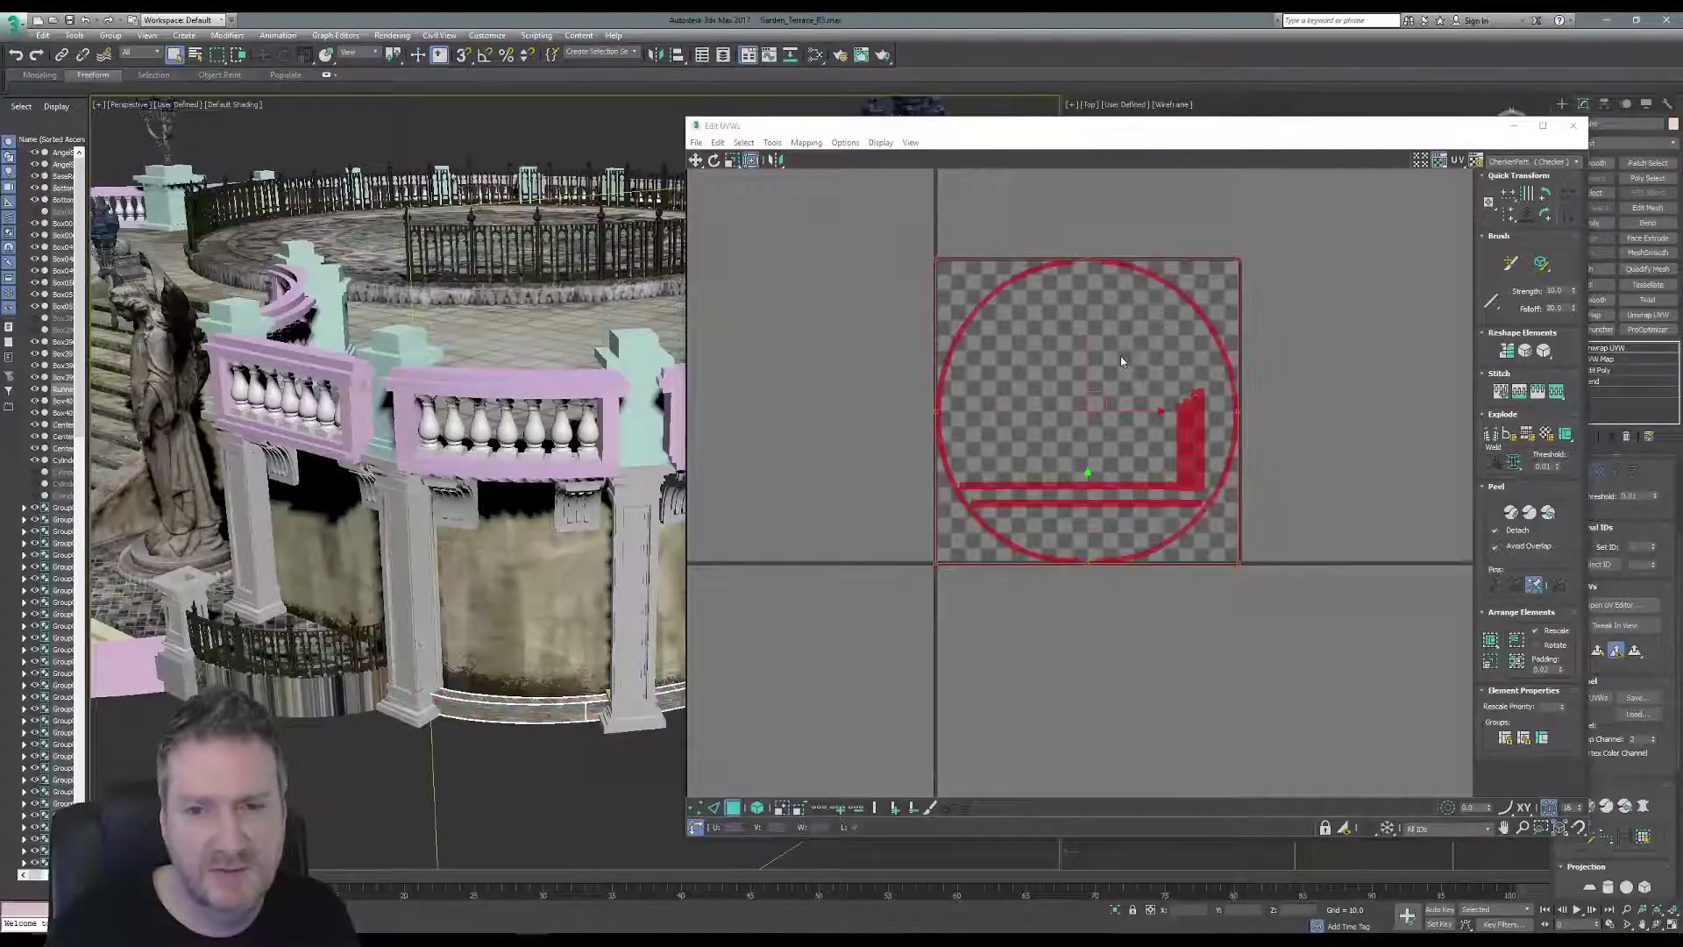
click(1574, 127)
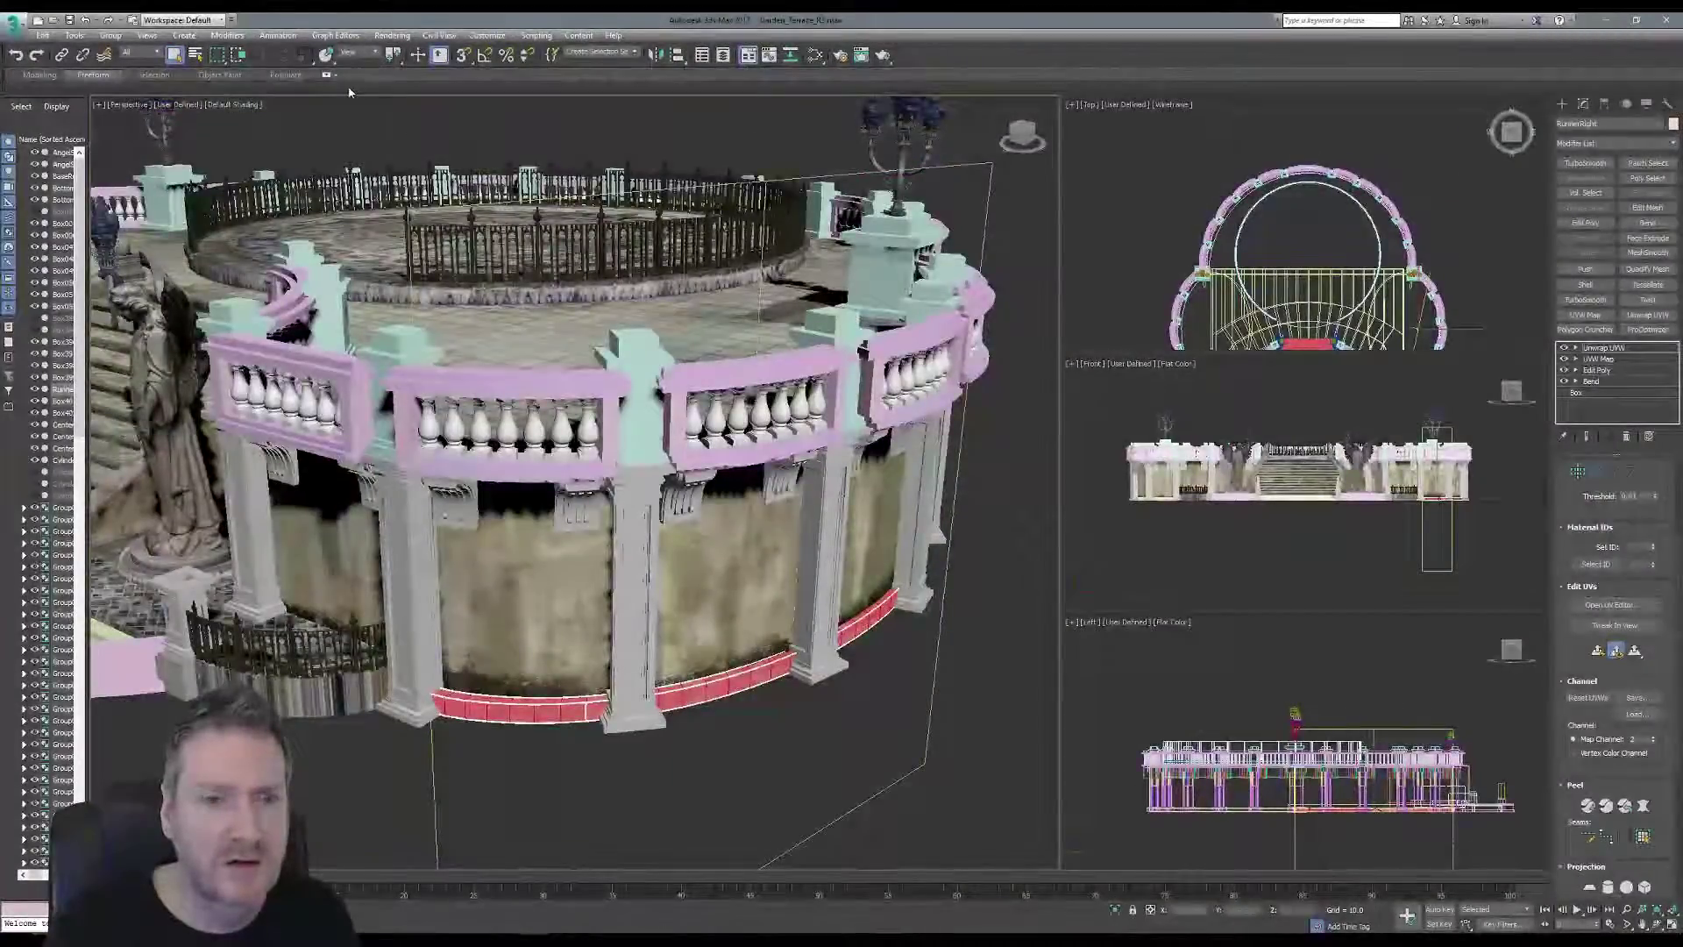
Open Render To Texture for RunnerRight and set its object mapping coordinates to existing channel 2.
click(1607, 349)
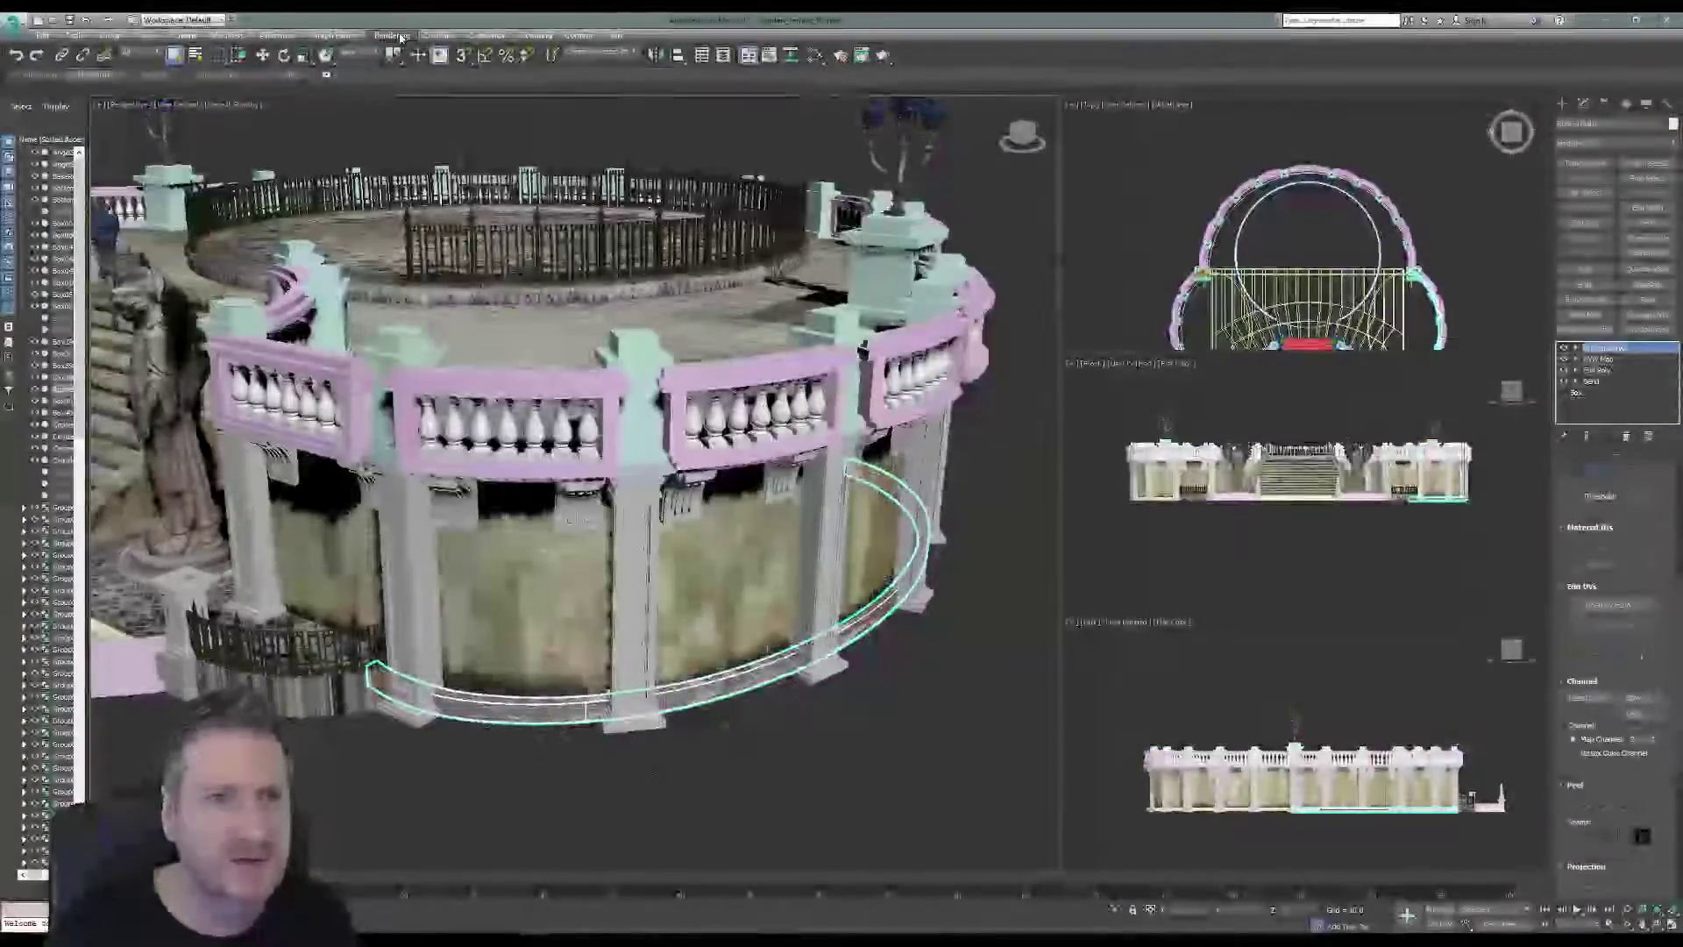
click(392, 35)
click(456, 307)
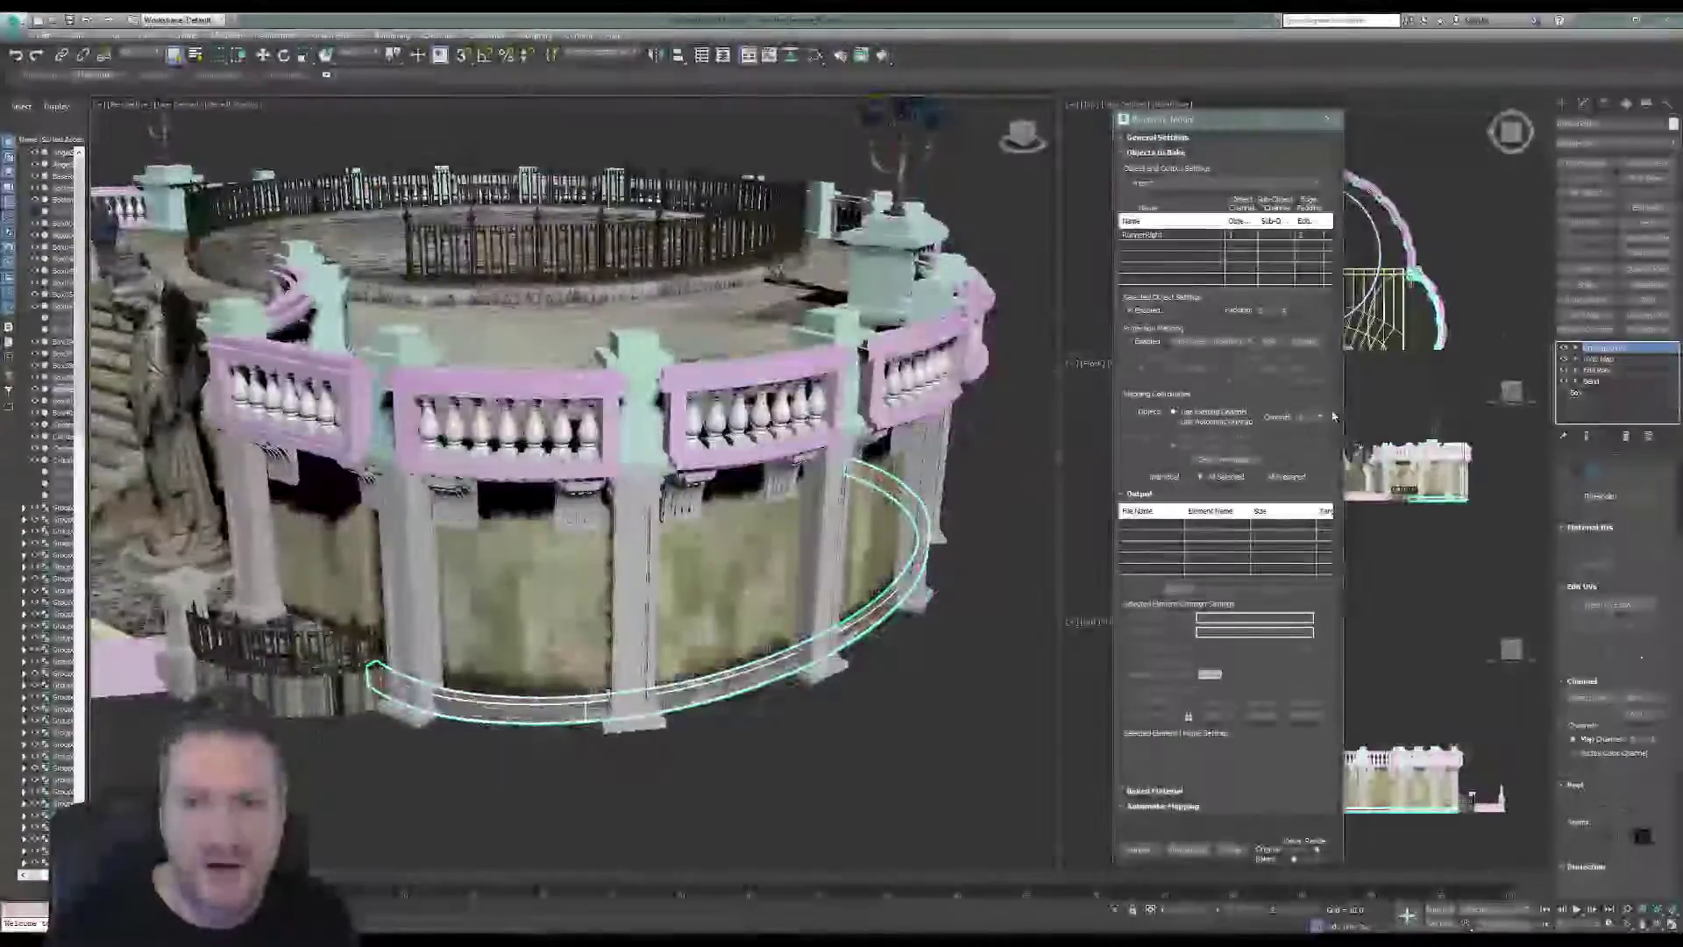
click(1320, 417)
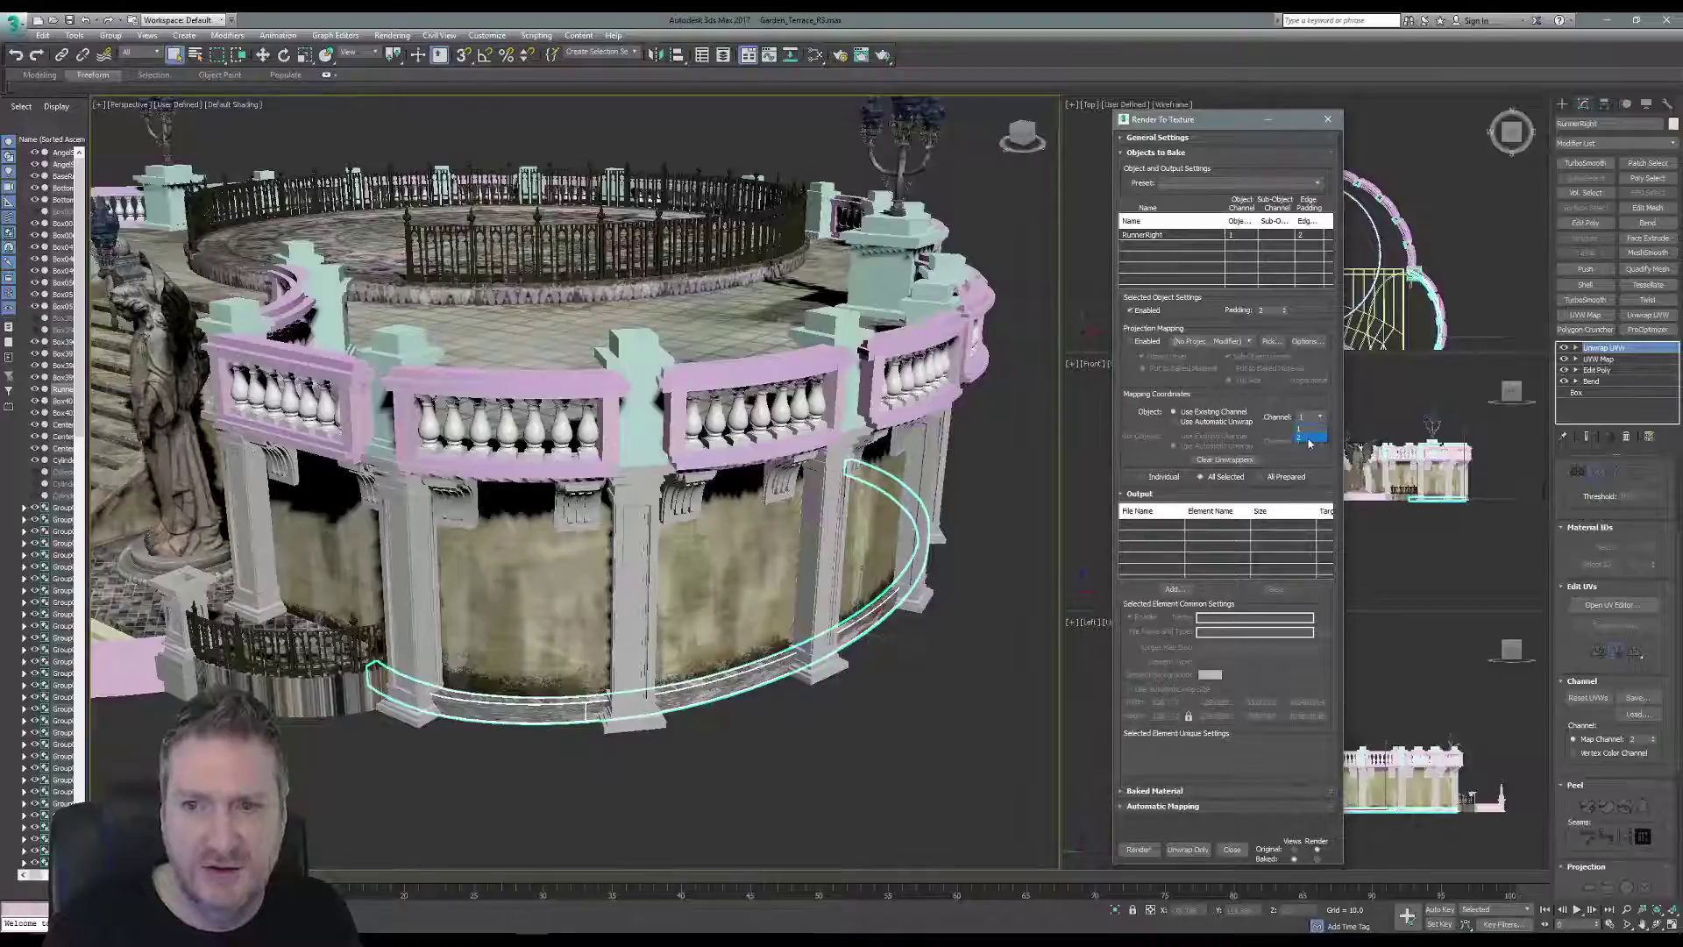
click(1307, 437)
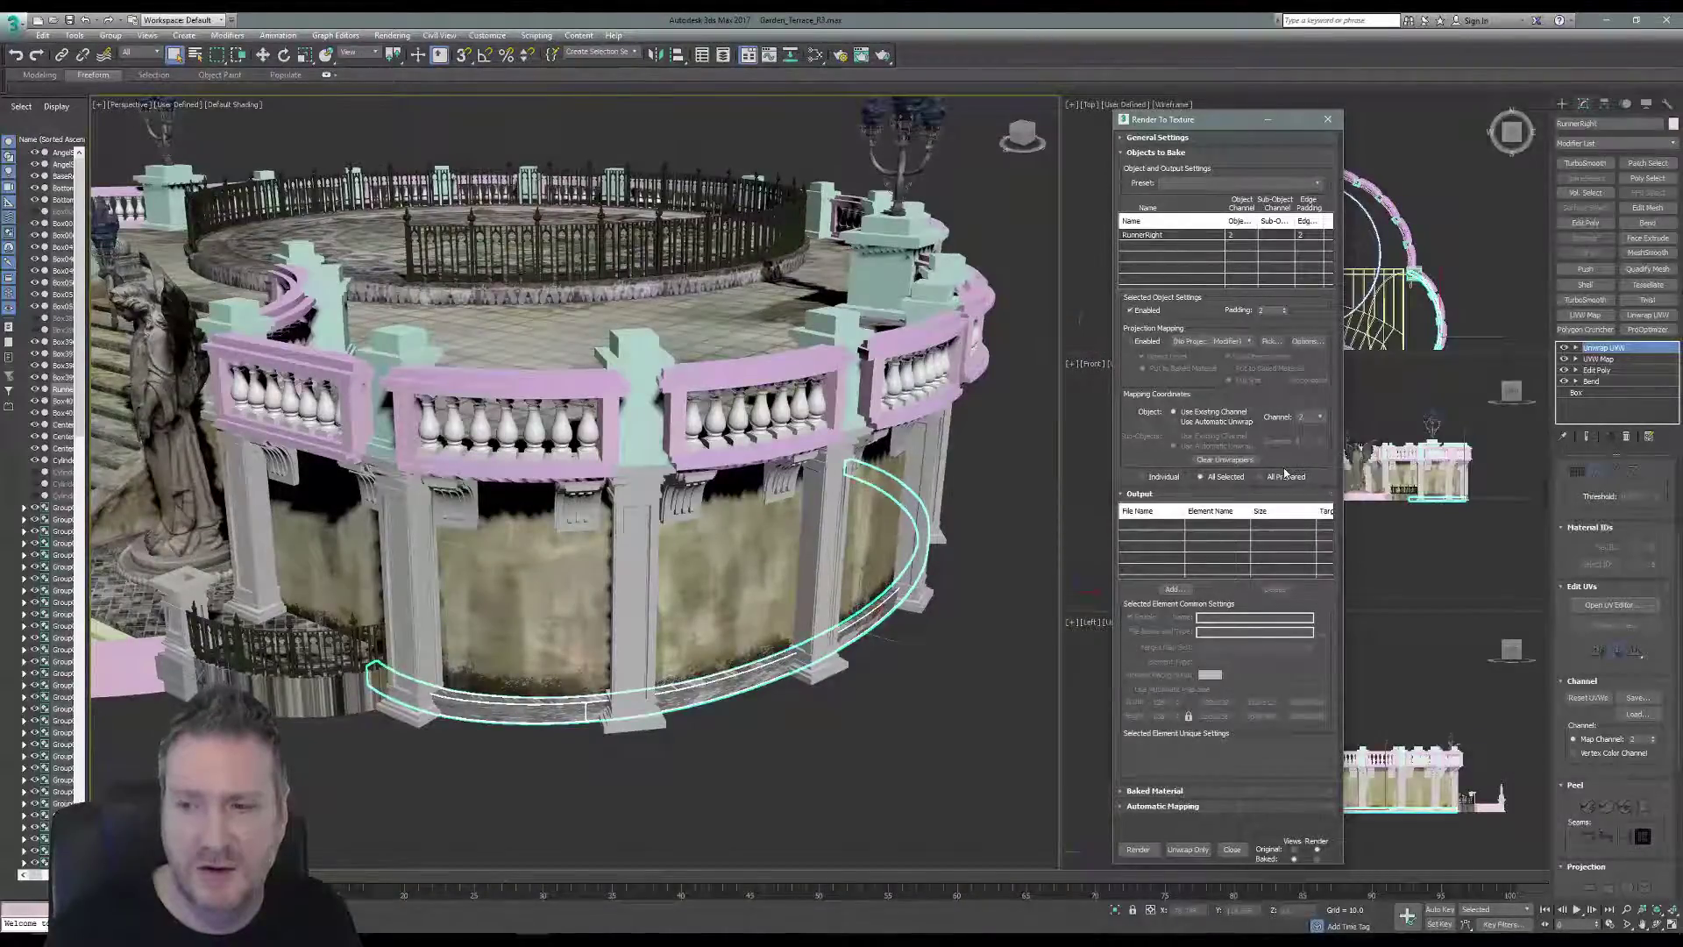
Add a DiffuseMap output element for RunnerRight and set its size to 2048 by 2048.
click(1175, 589)
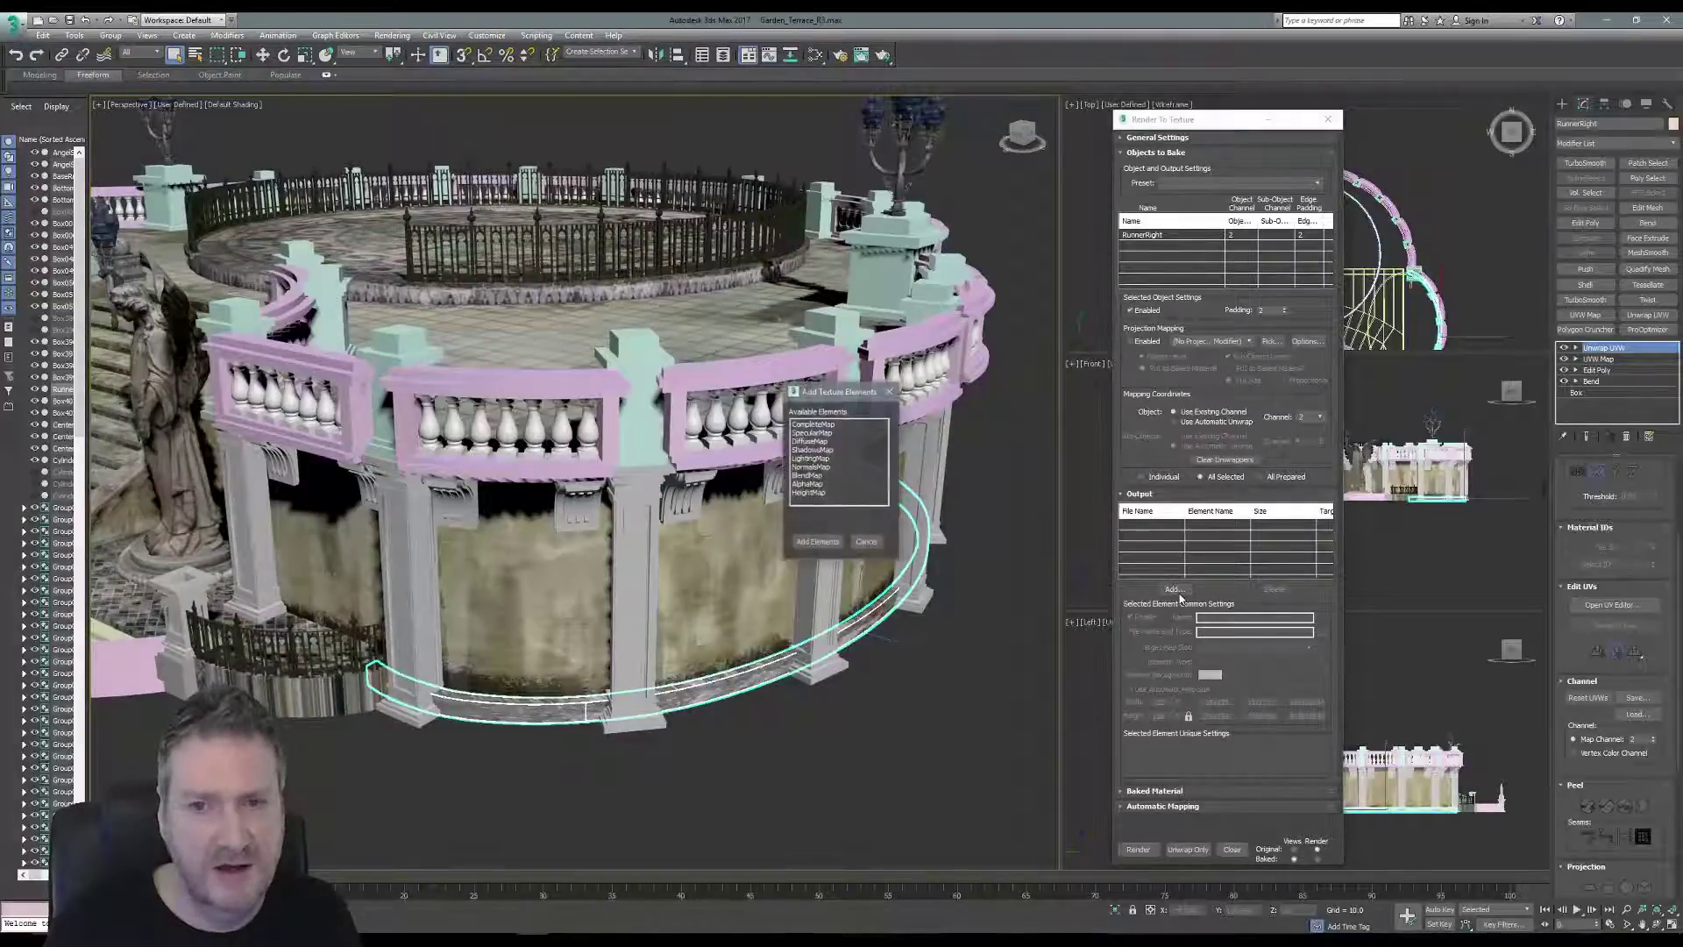
click(820, 441)
click(818, 542)
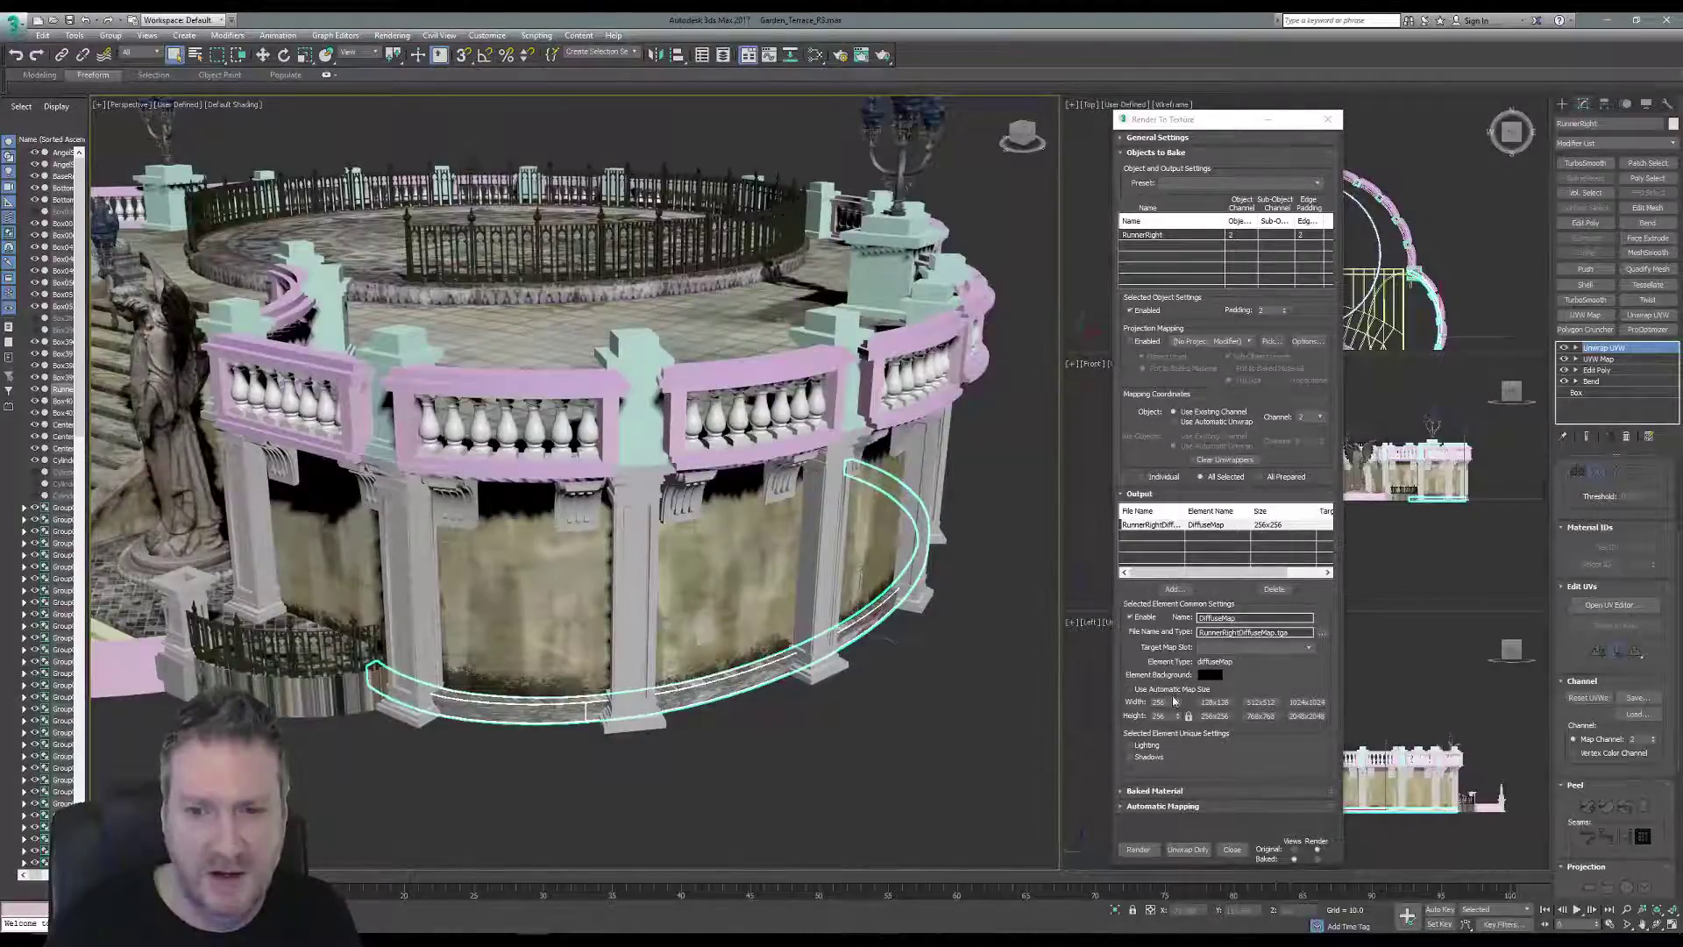
drag(1168, 700, 1138, 705)
text(2)
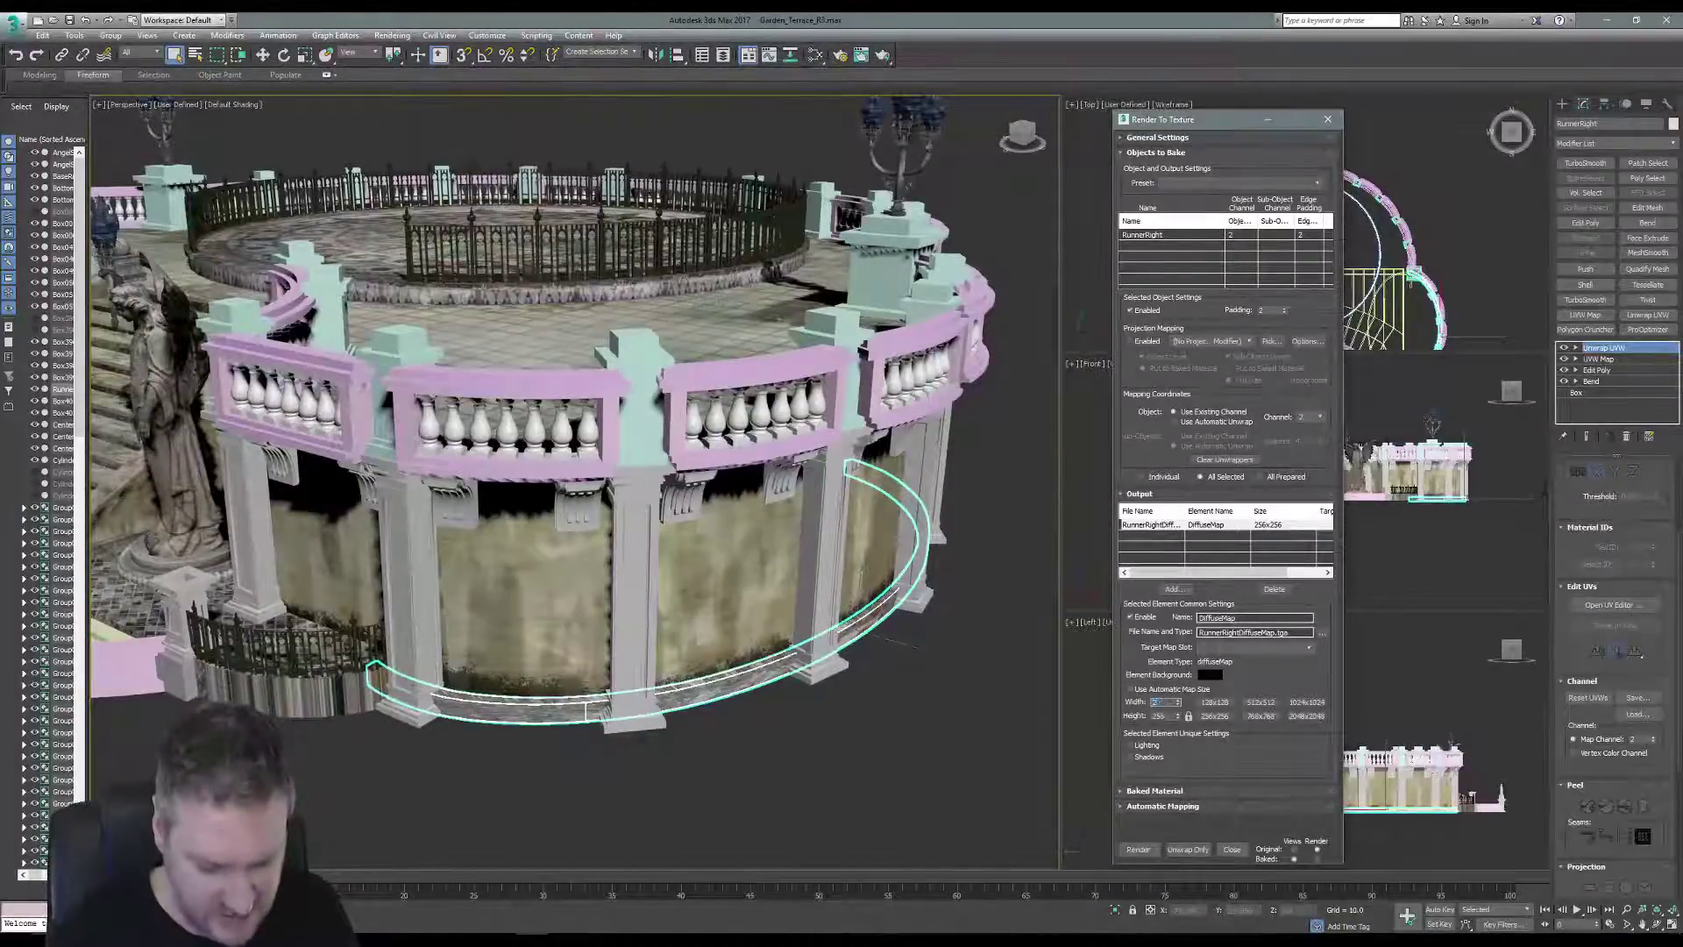
text(048)
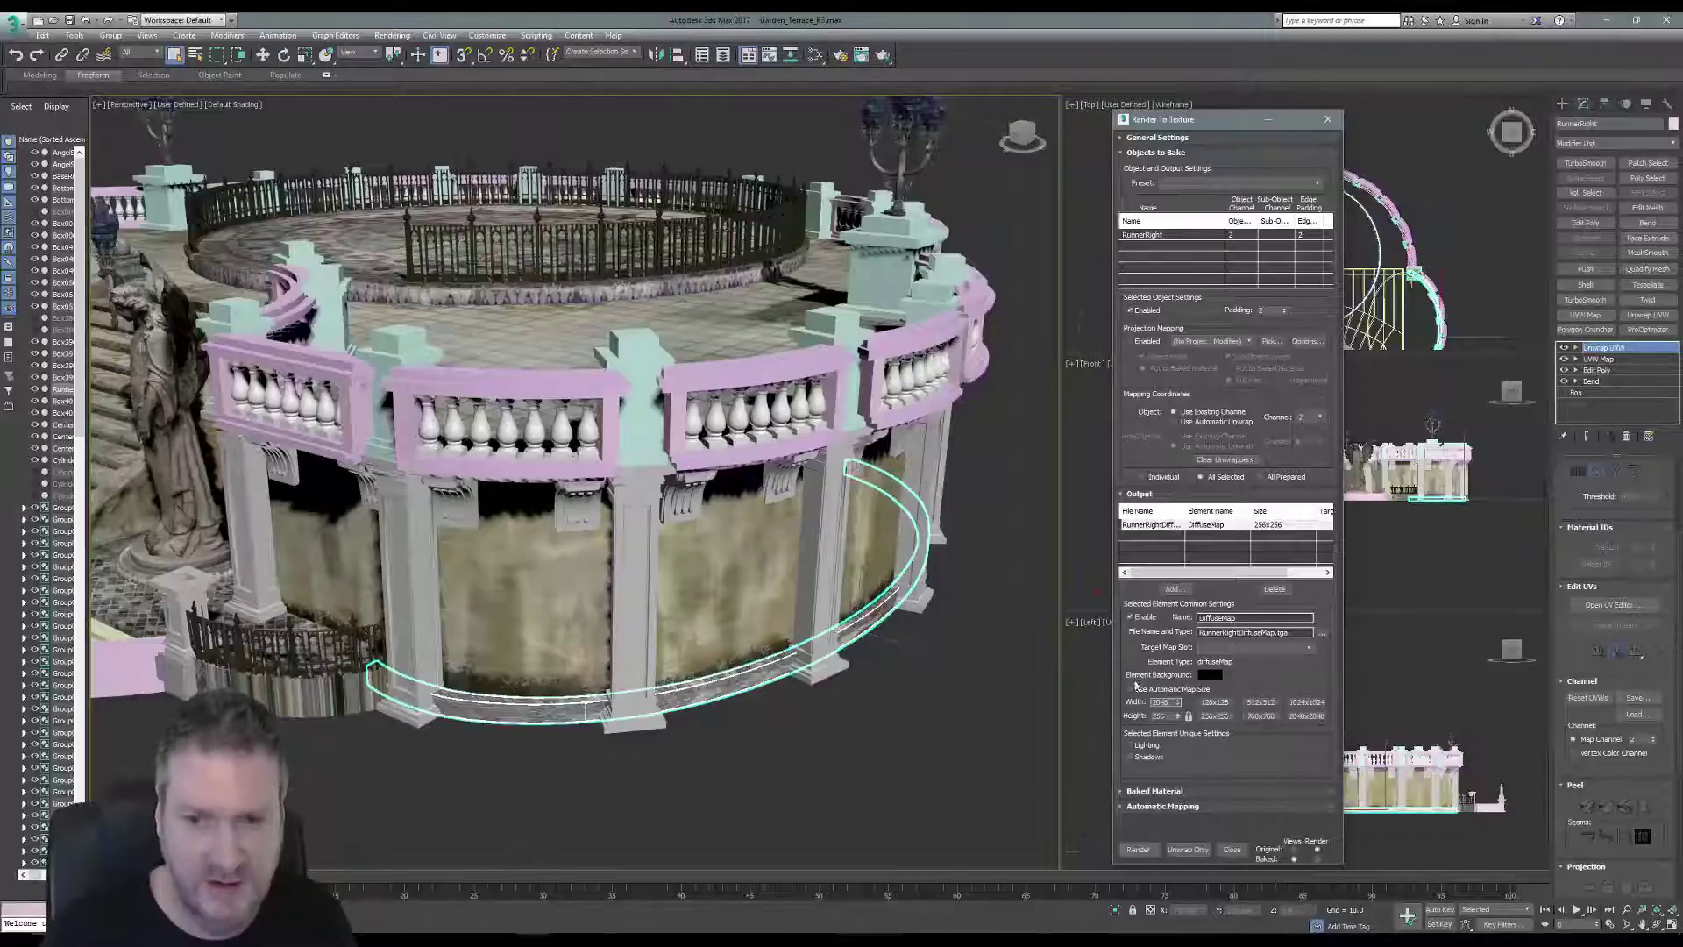
key(Tab)
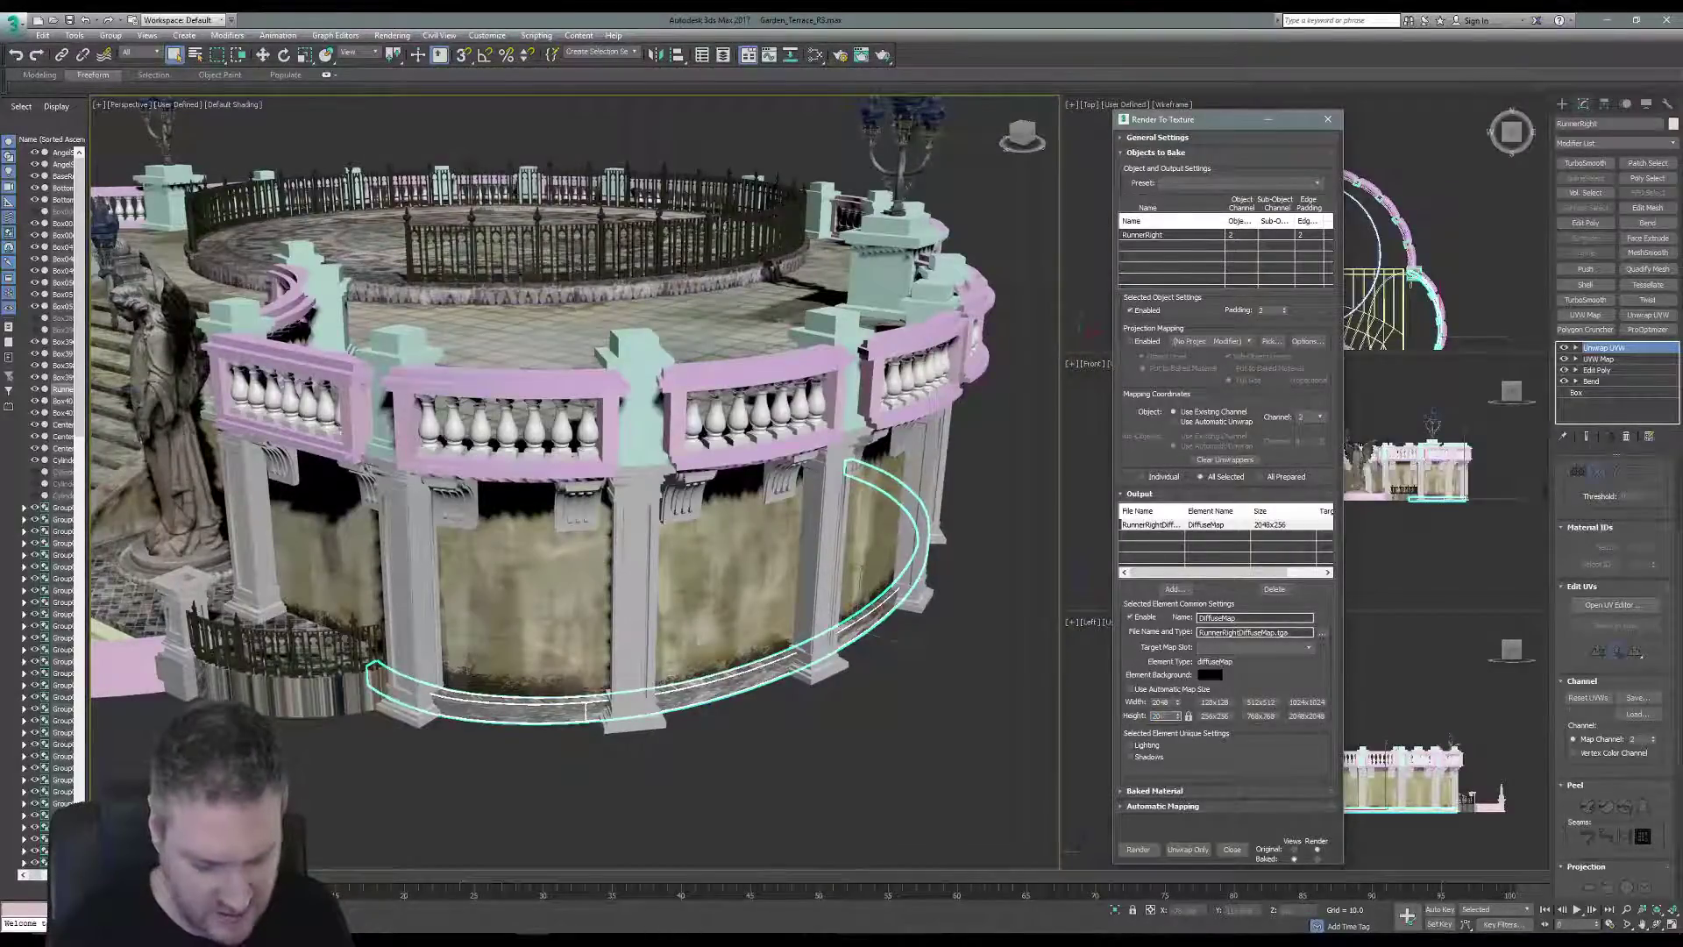
key(Return)
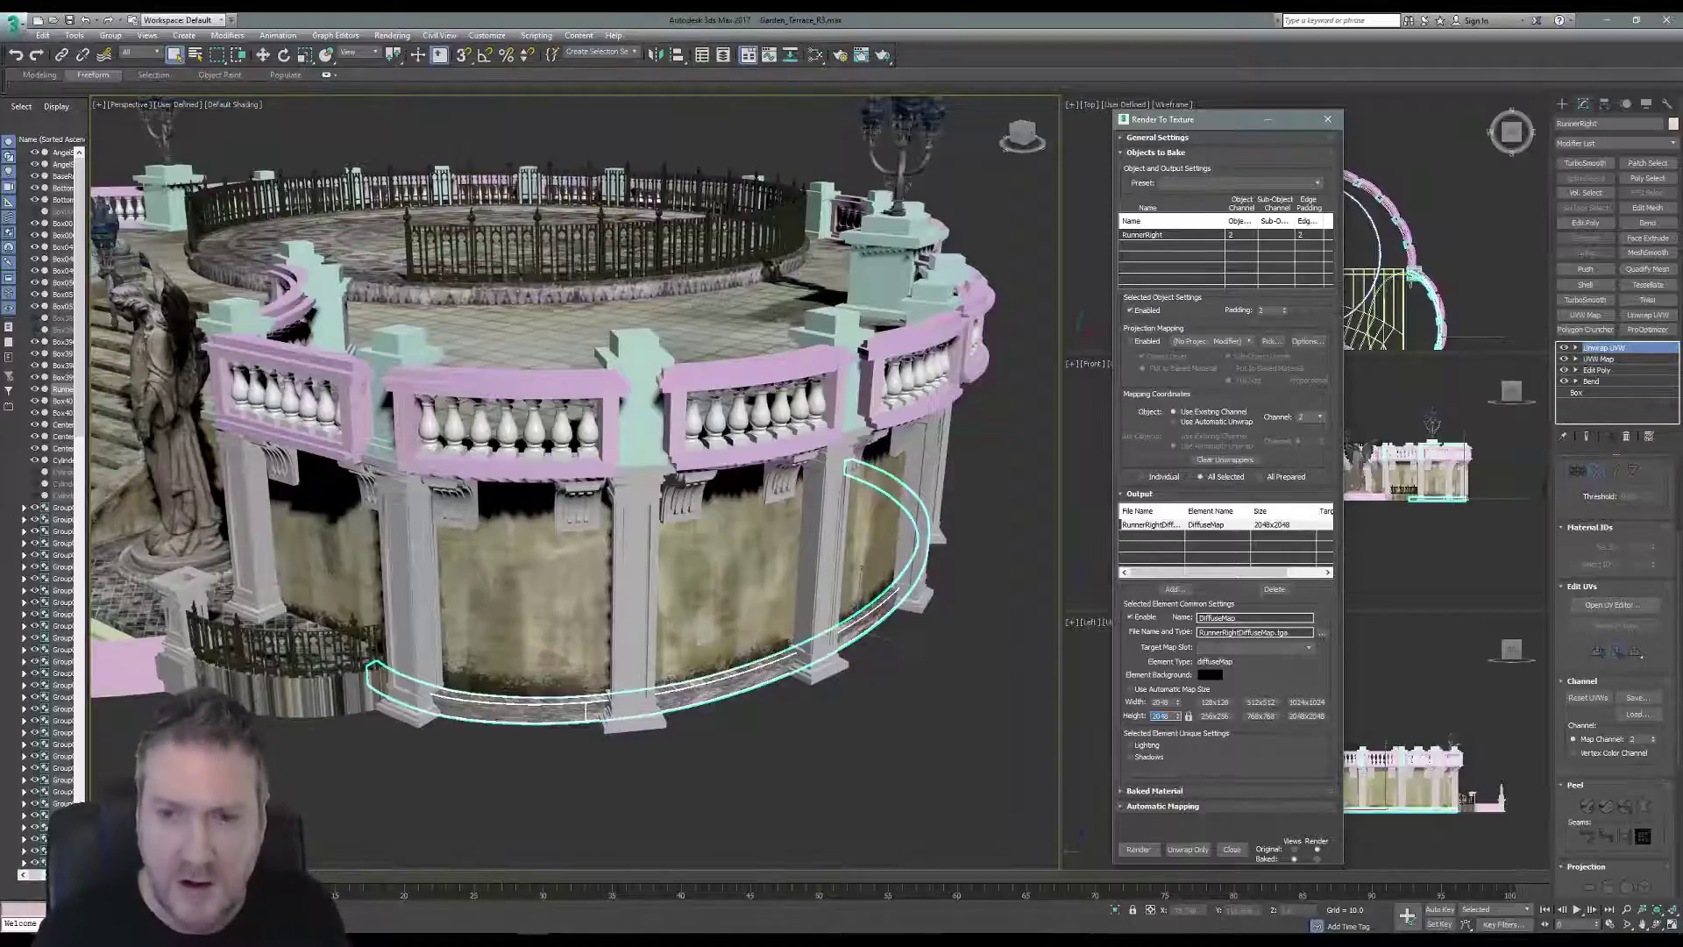
Set the diffuse element's output file to RunnerRight in Targa format in the F:\Stairs folder, keeping the default Targa options.
click(1323, 633)
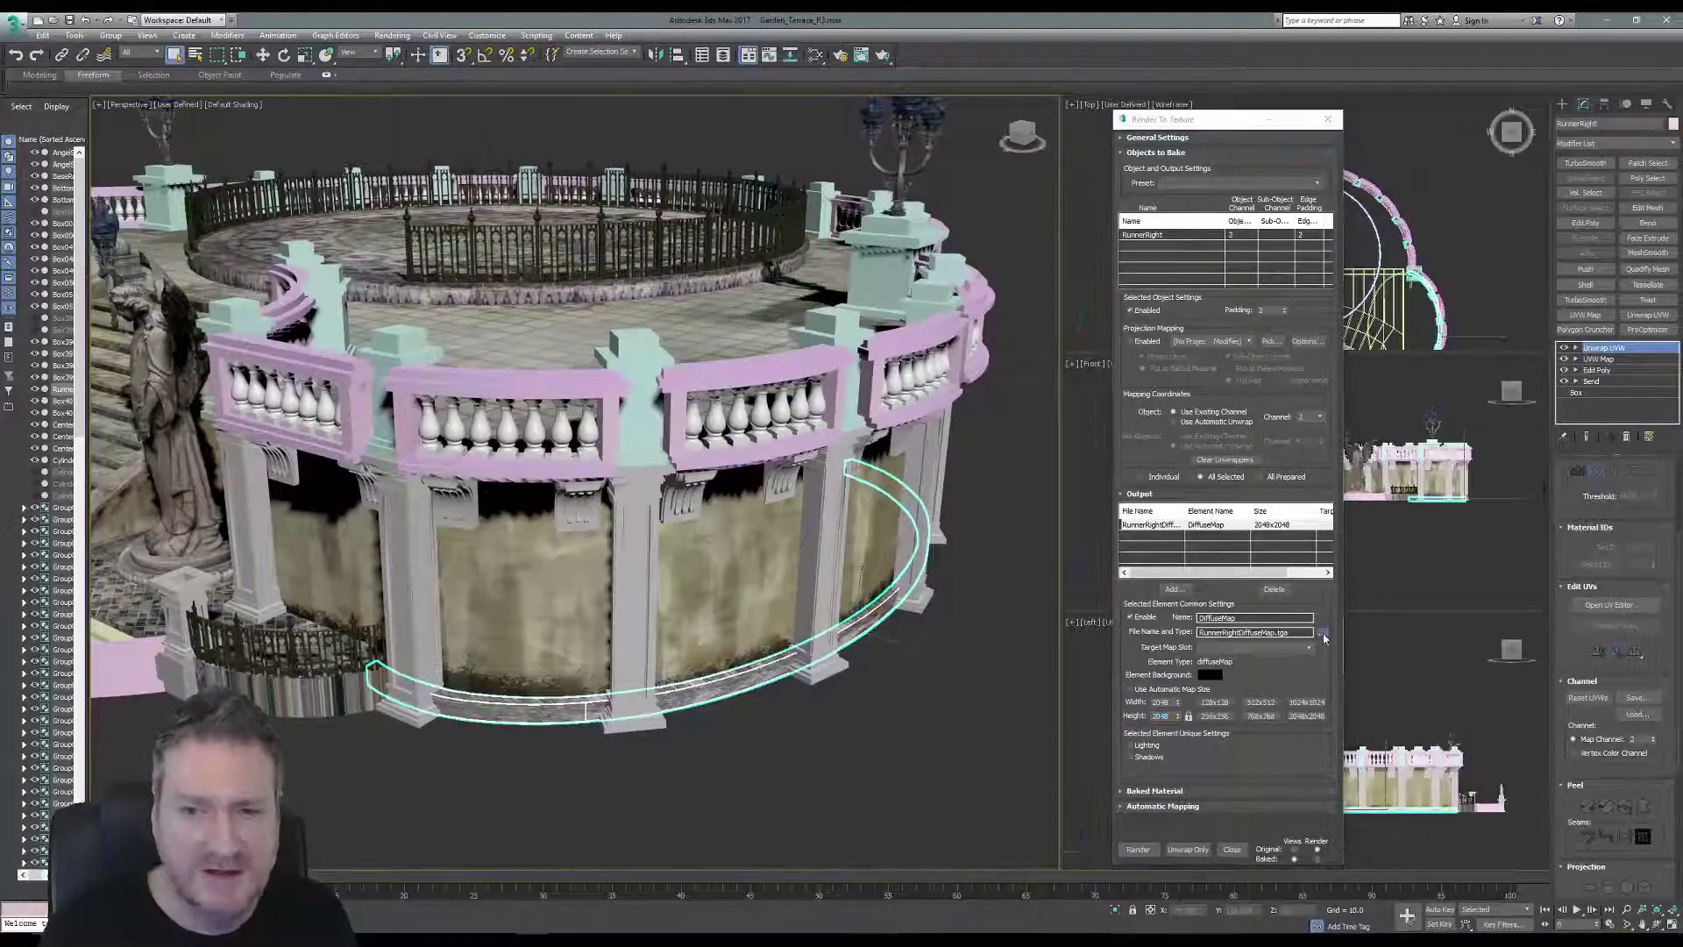
drag(1417, 154, 724, 143)
click(693, 155)
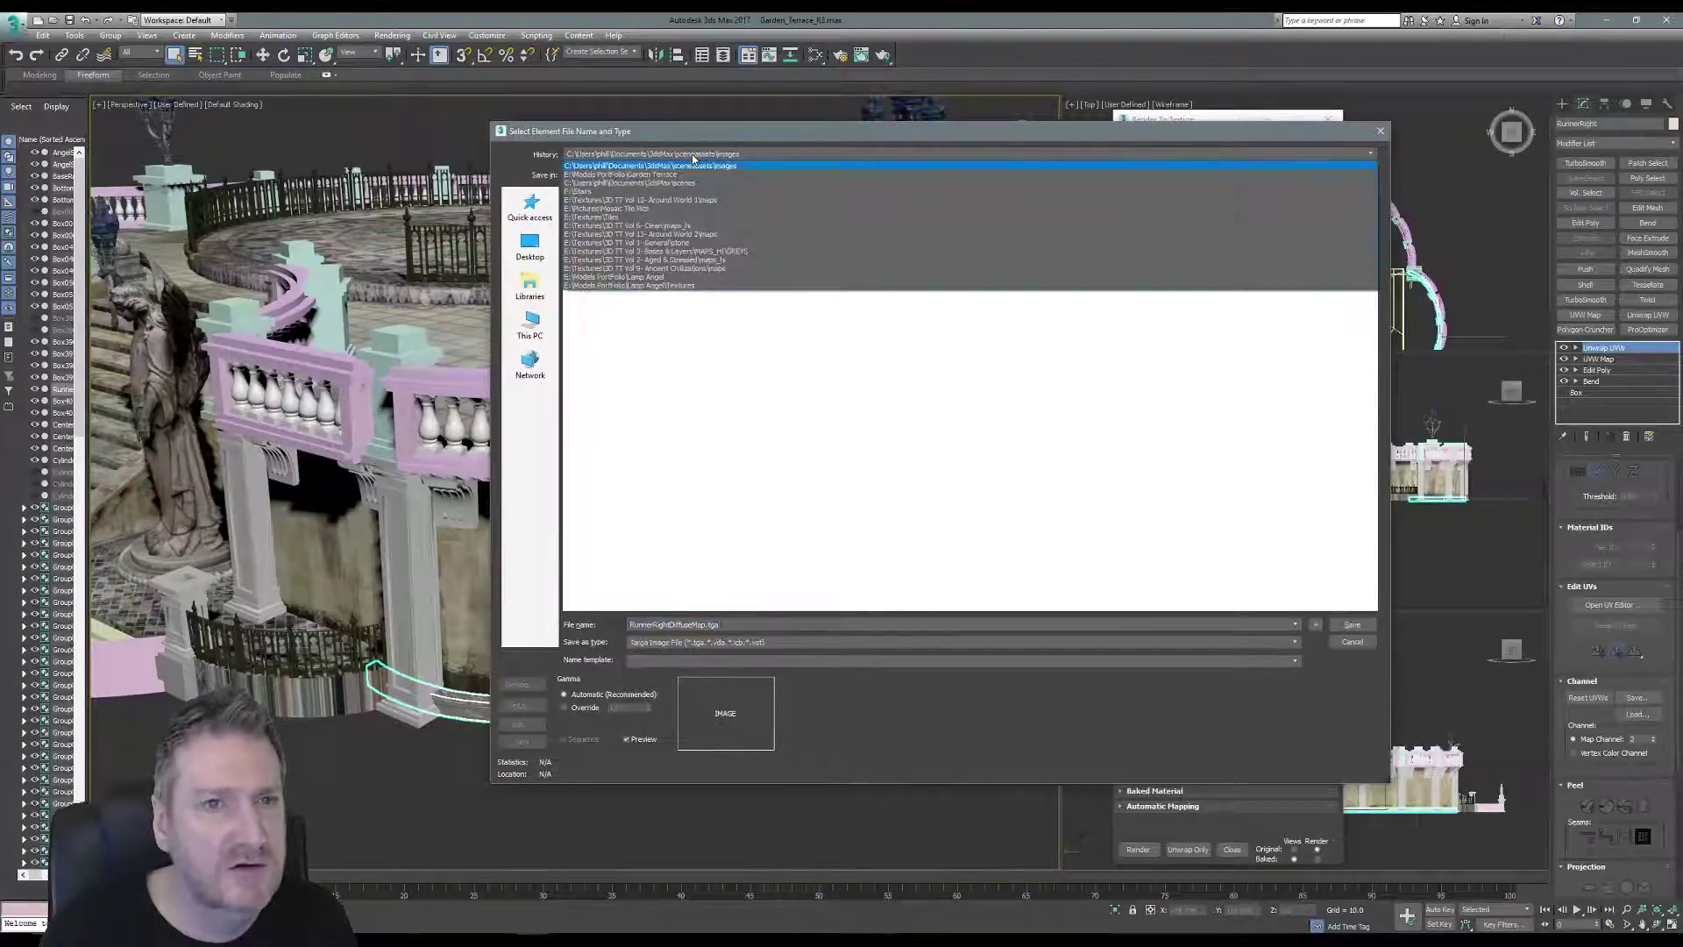
click(629, 191)
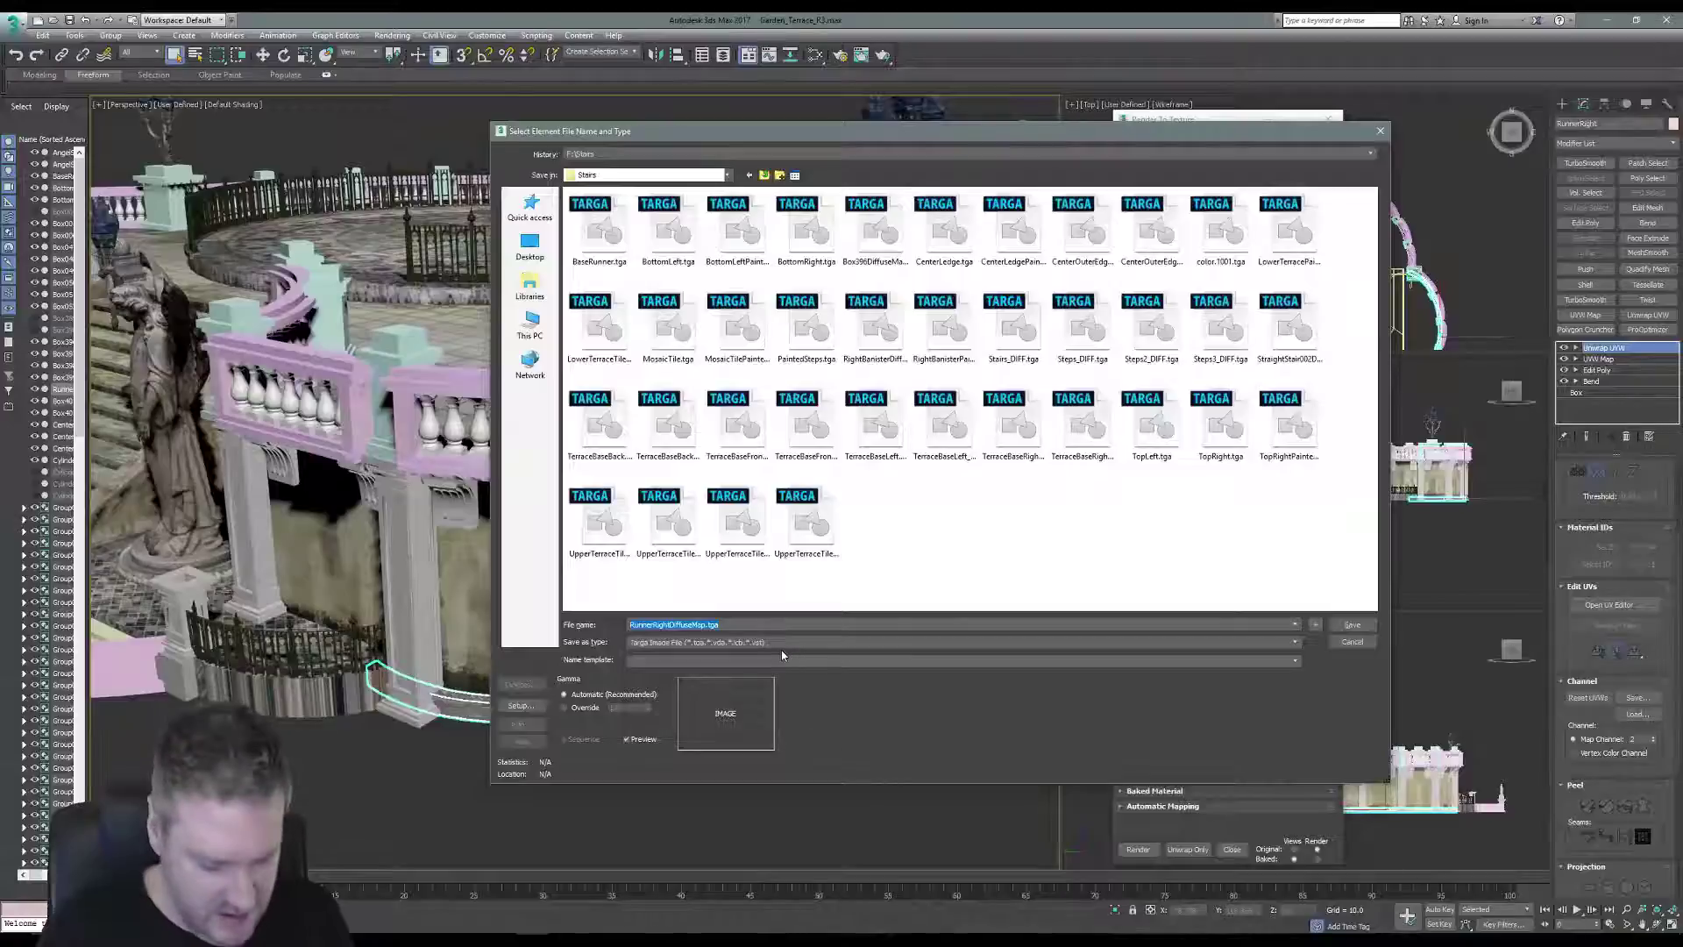
text(RunnerRight)
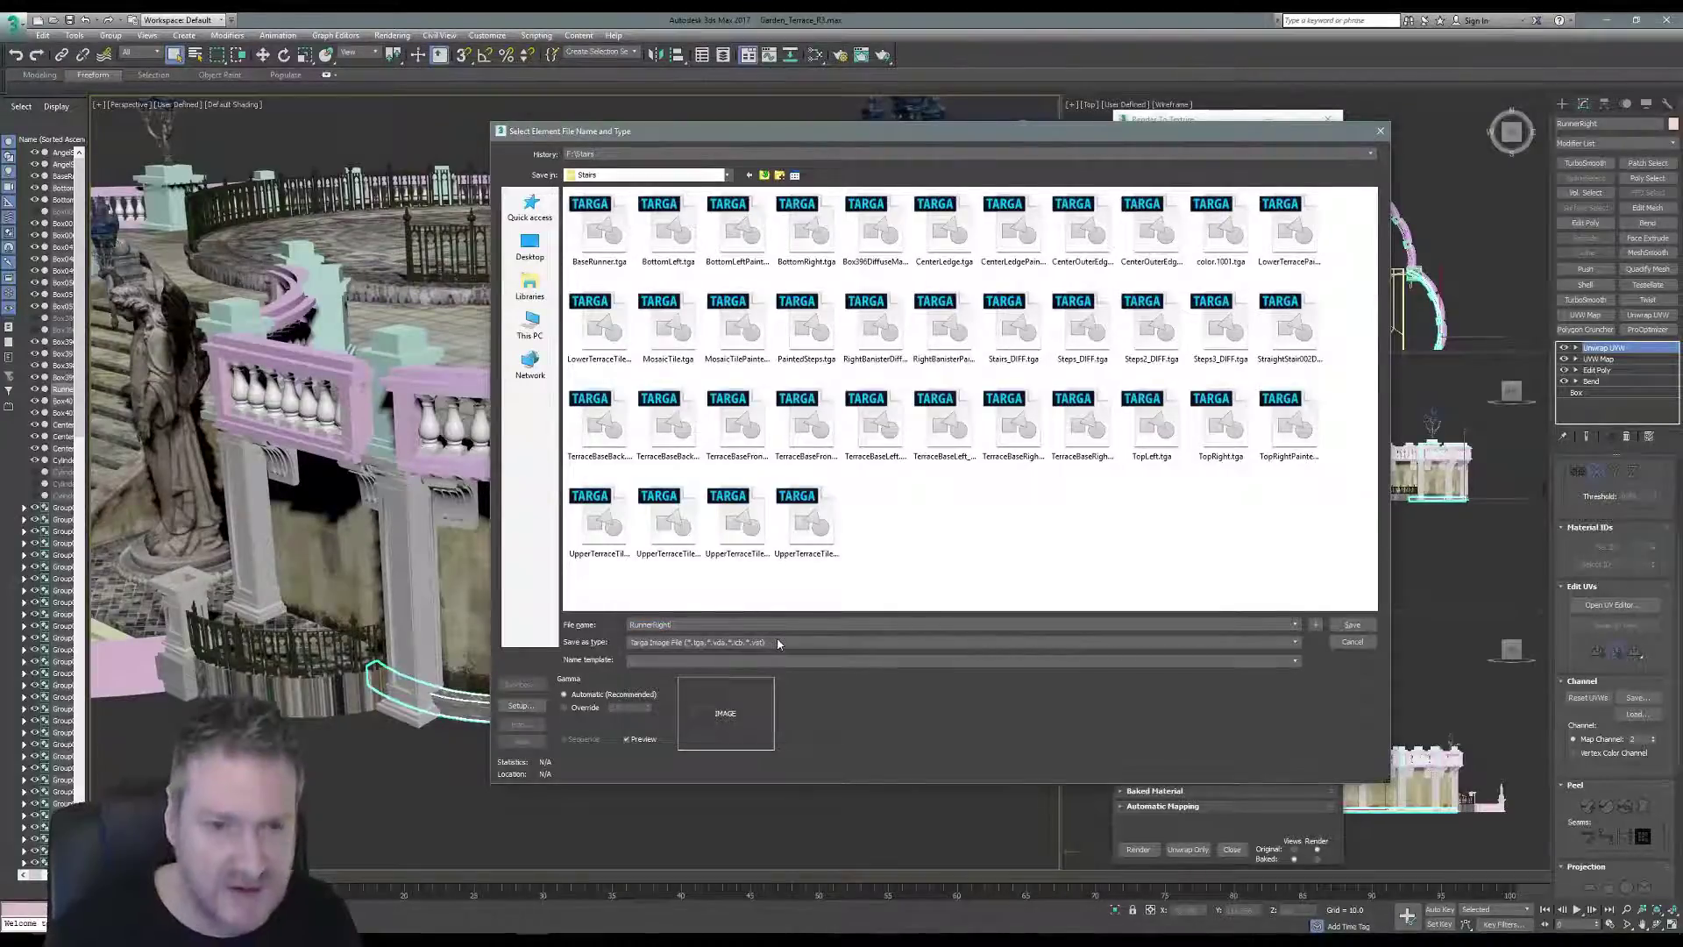
click(1353, 624)
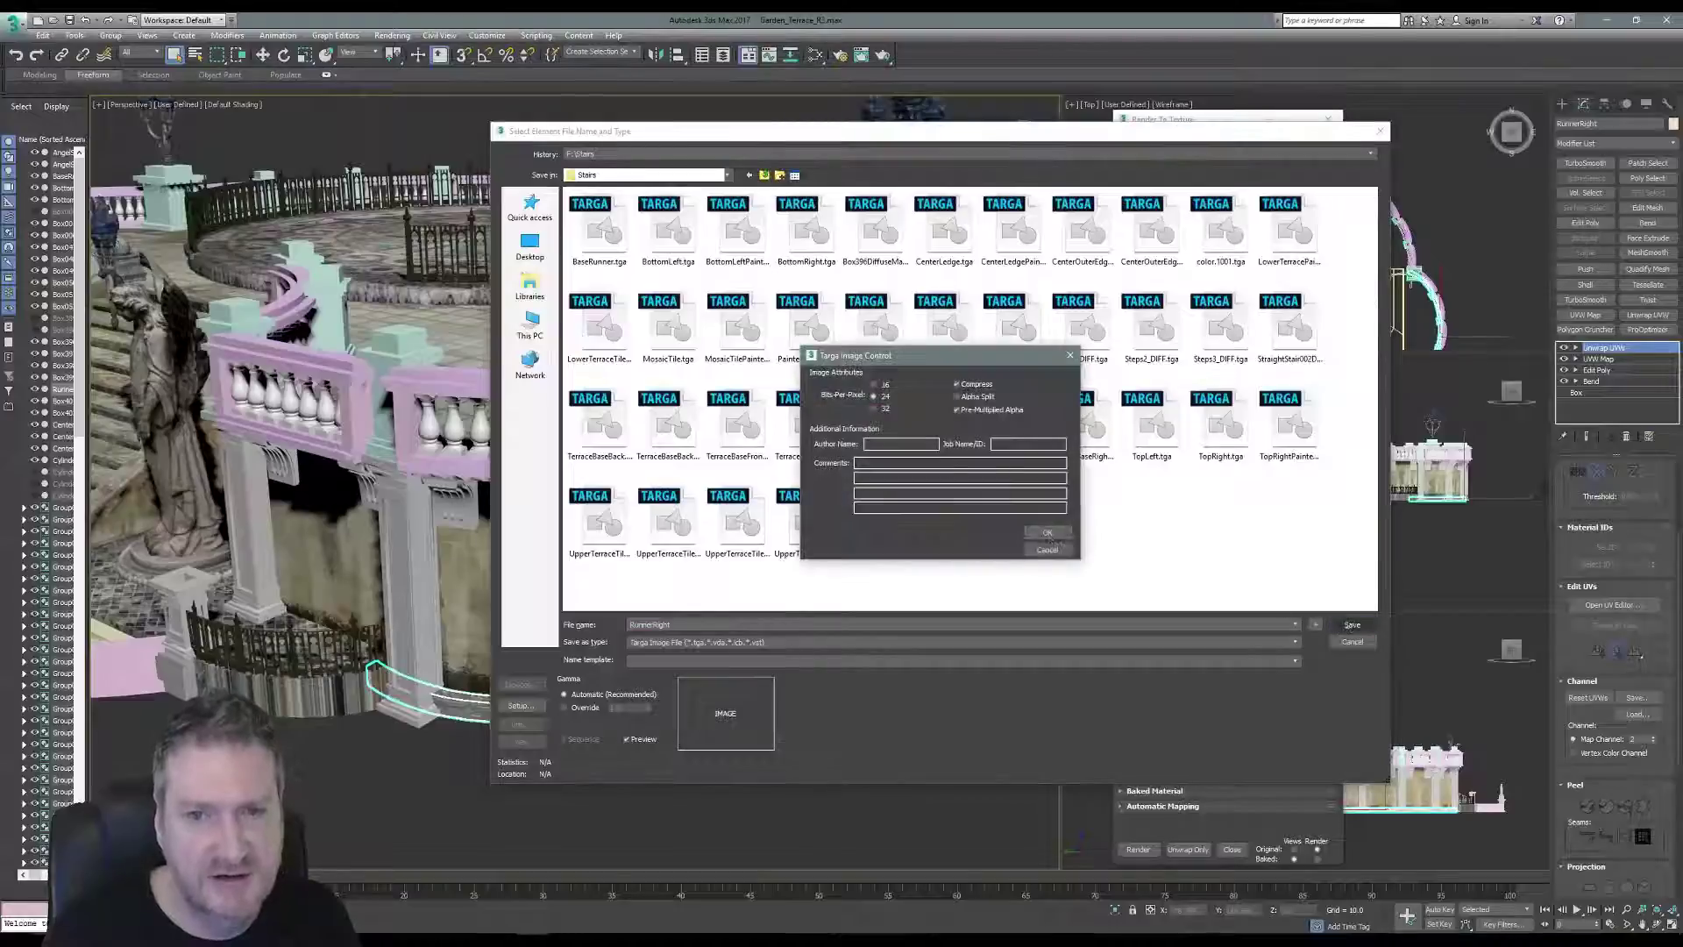
click(1047, 532)
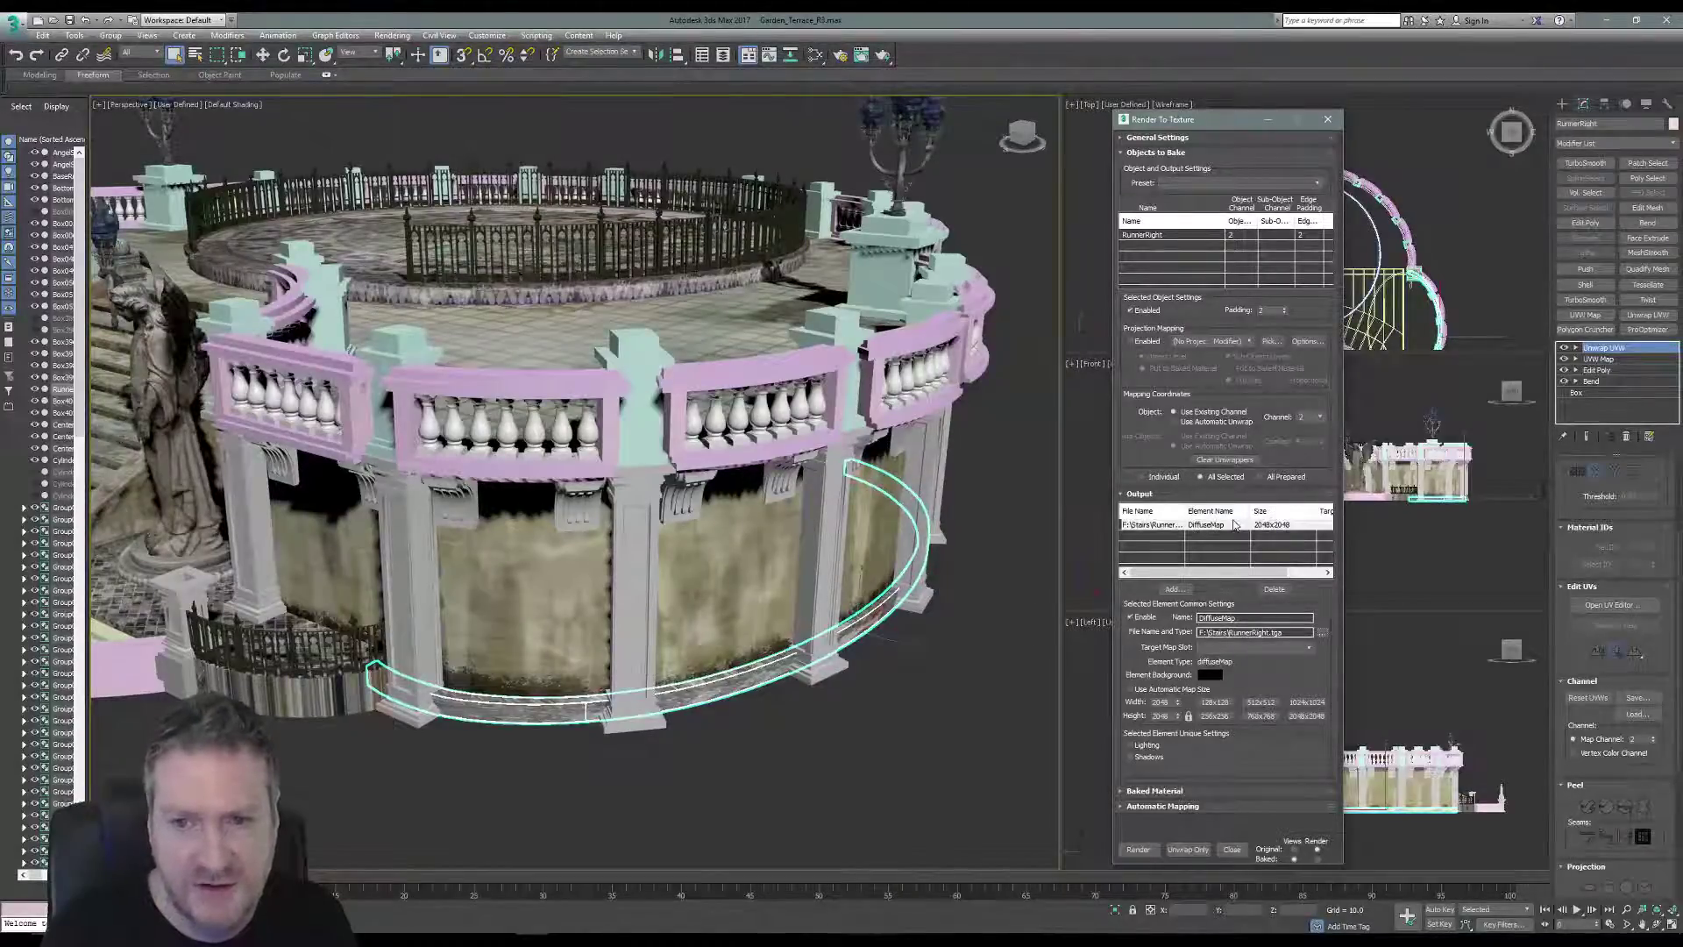
Bake the diffuse texture without a target map slot, and close the rendered image and Render To Texture.
click(1137, 849)
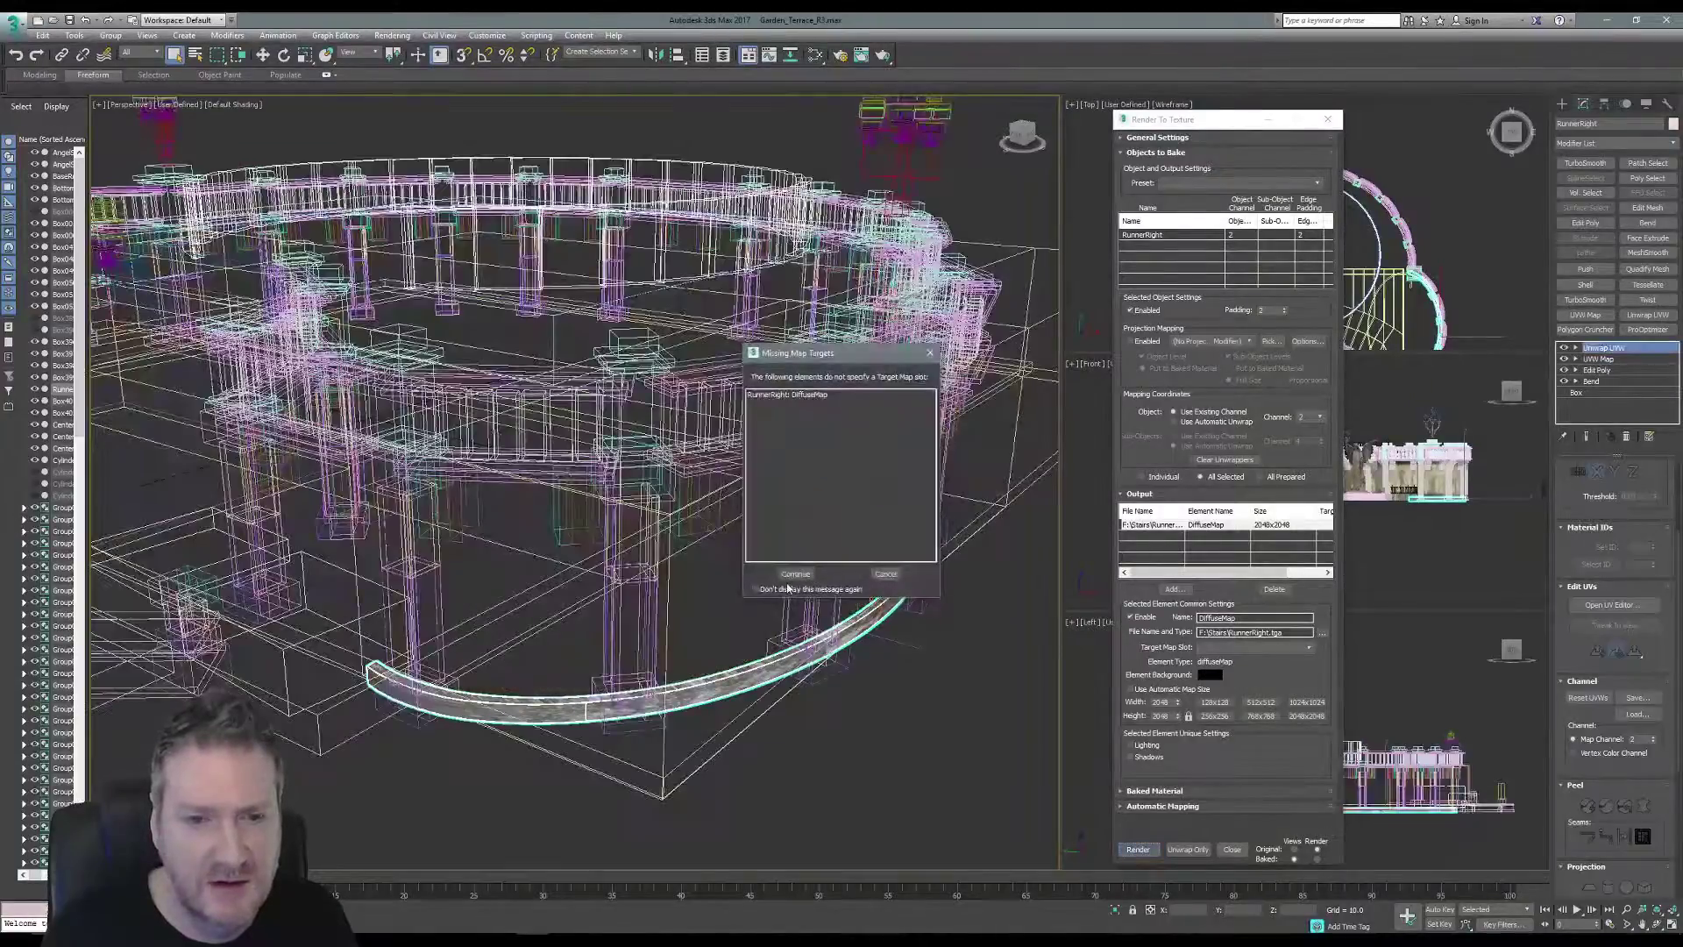
click(793, 574)
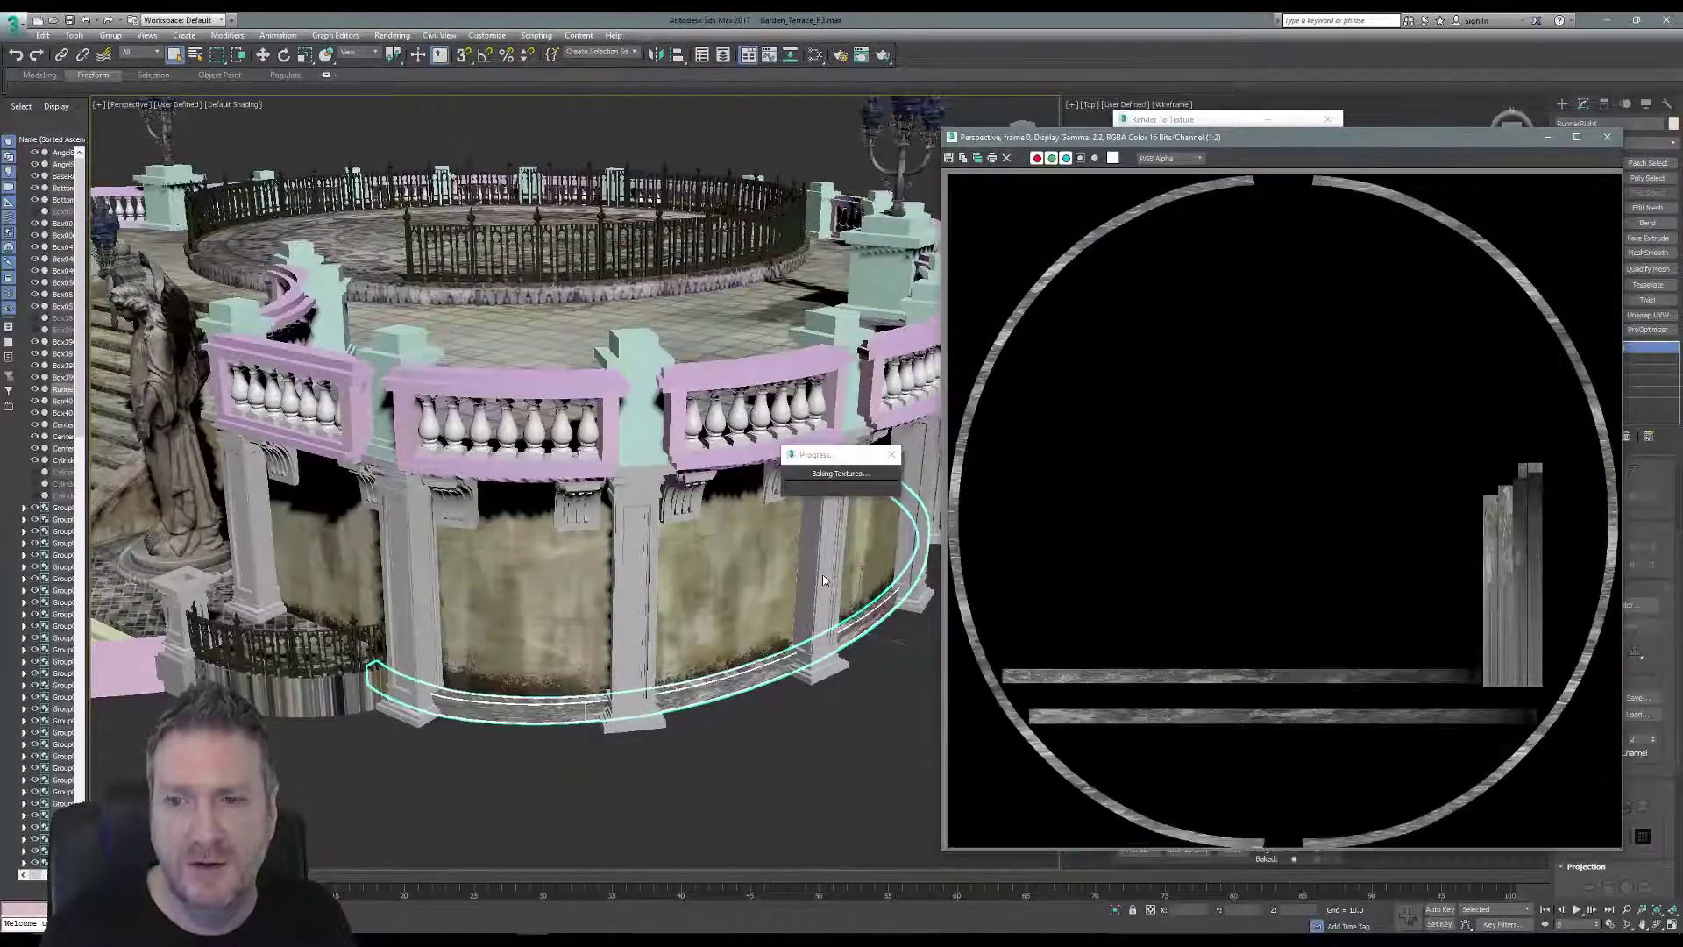
click(1617, 139)
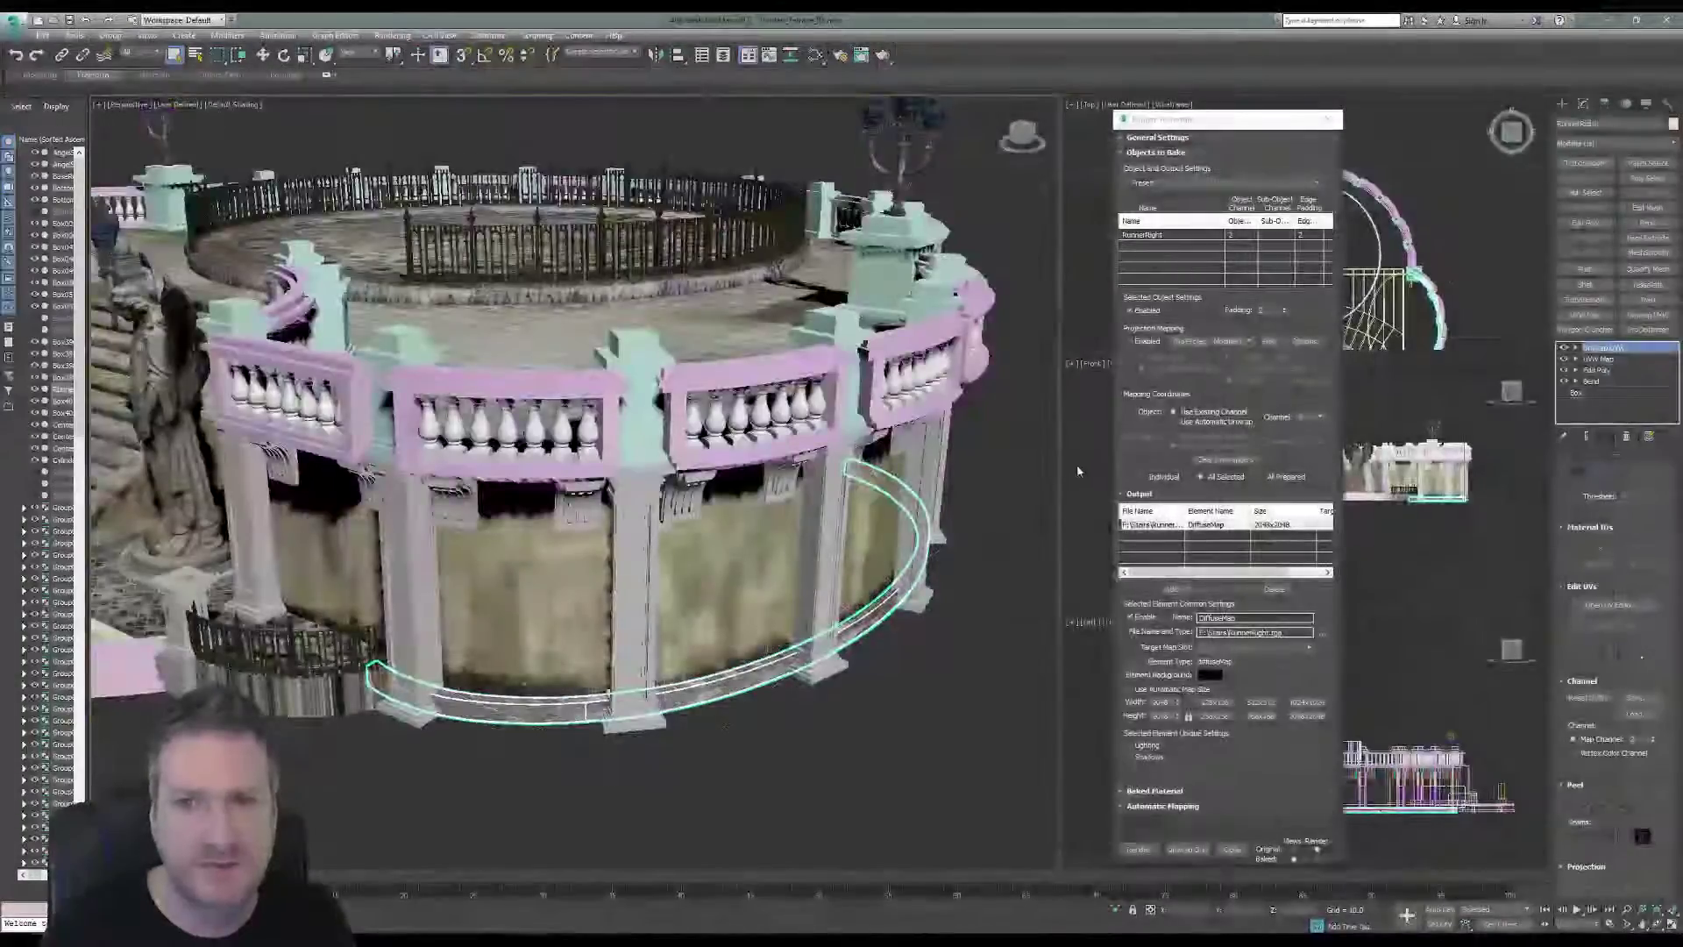
click(1328, 119)
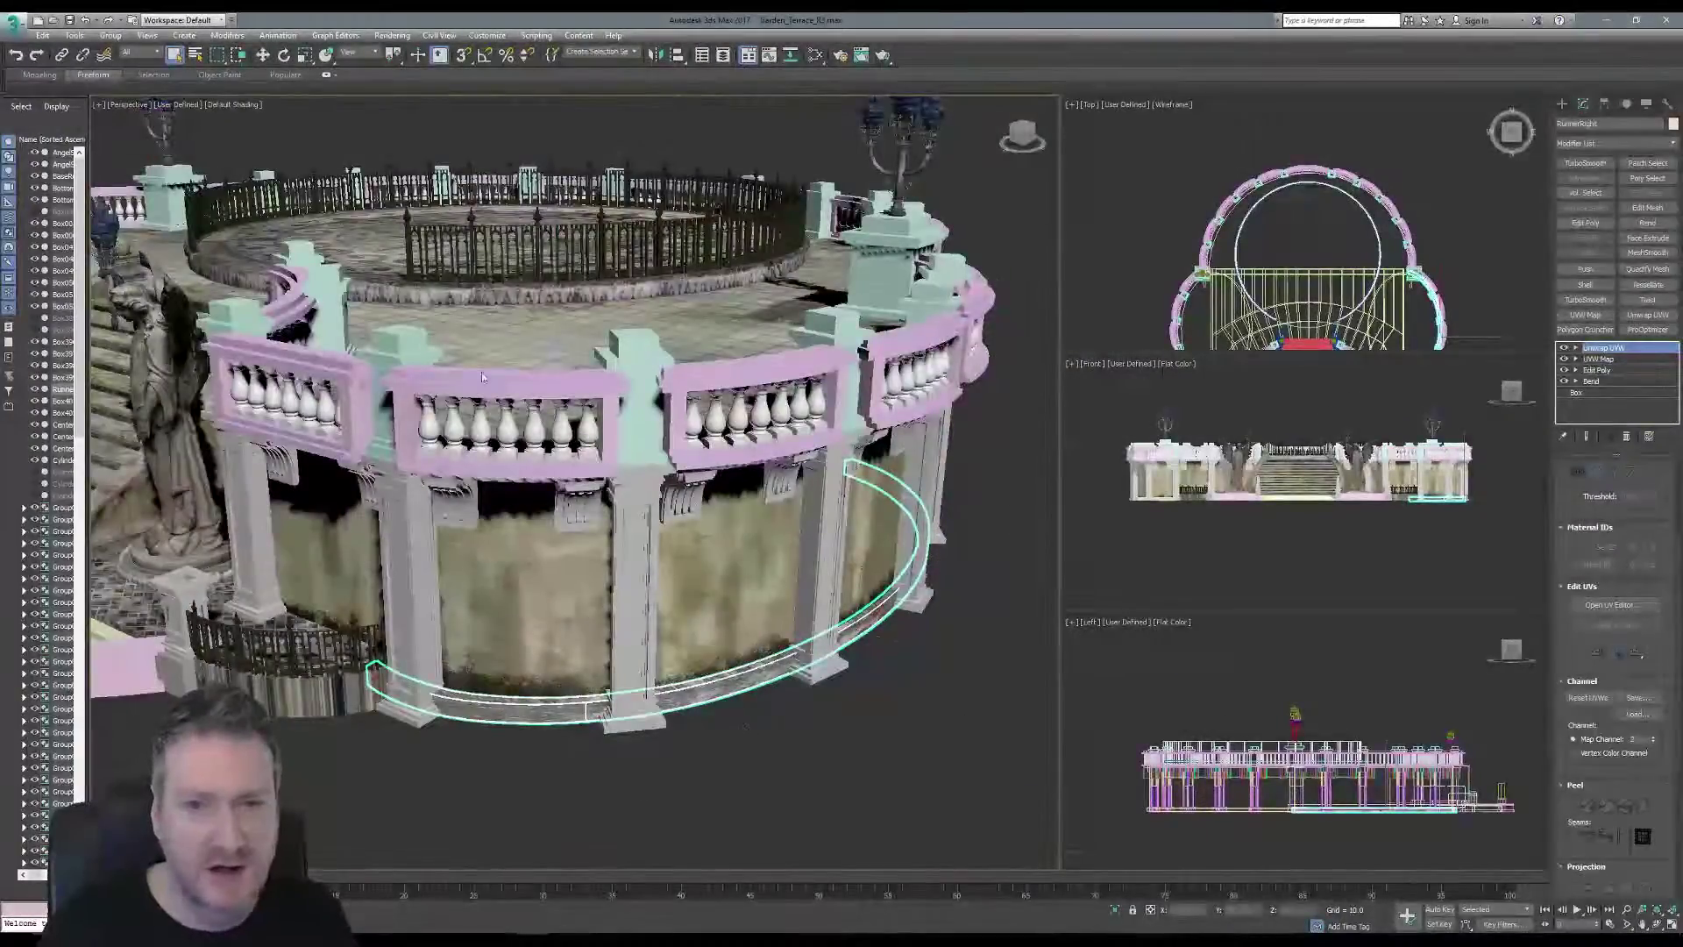
Add a new Standard material below the last existing material in the Slate Material Editor.
click(814, 55)
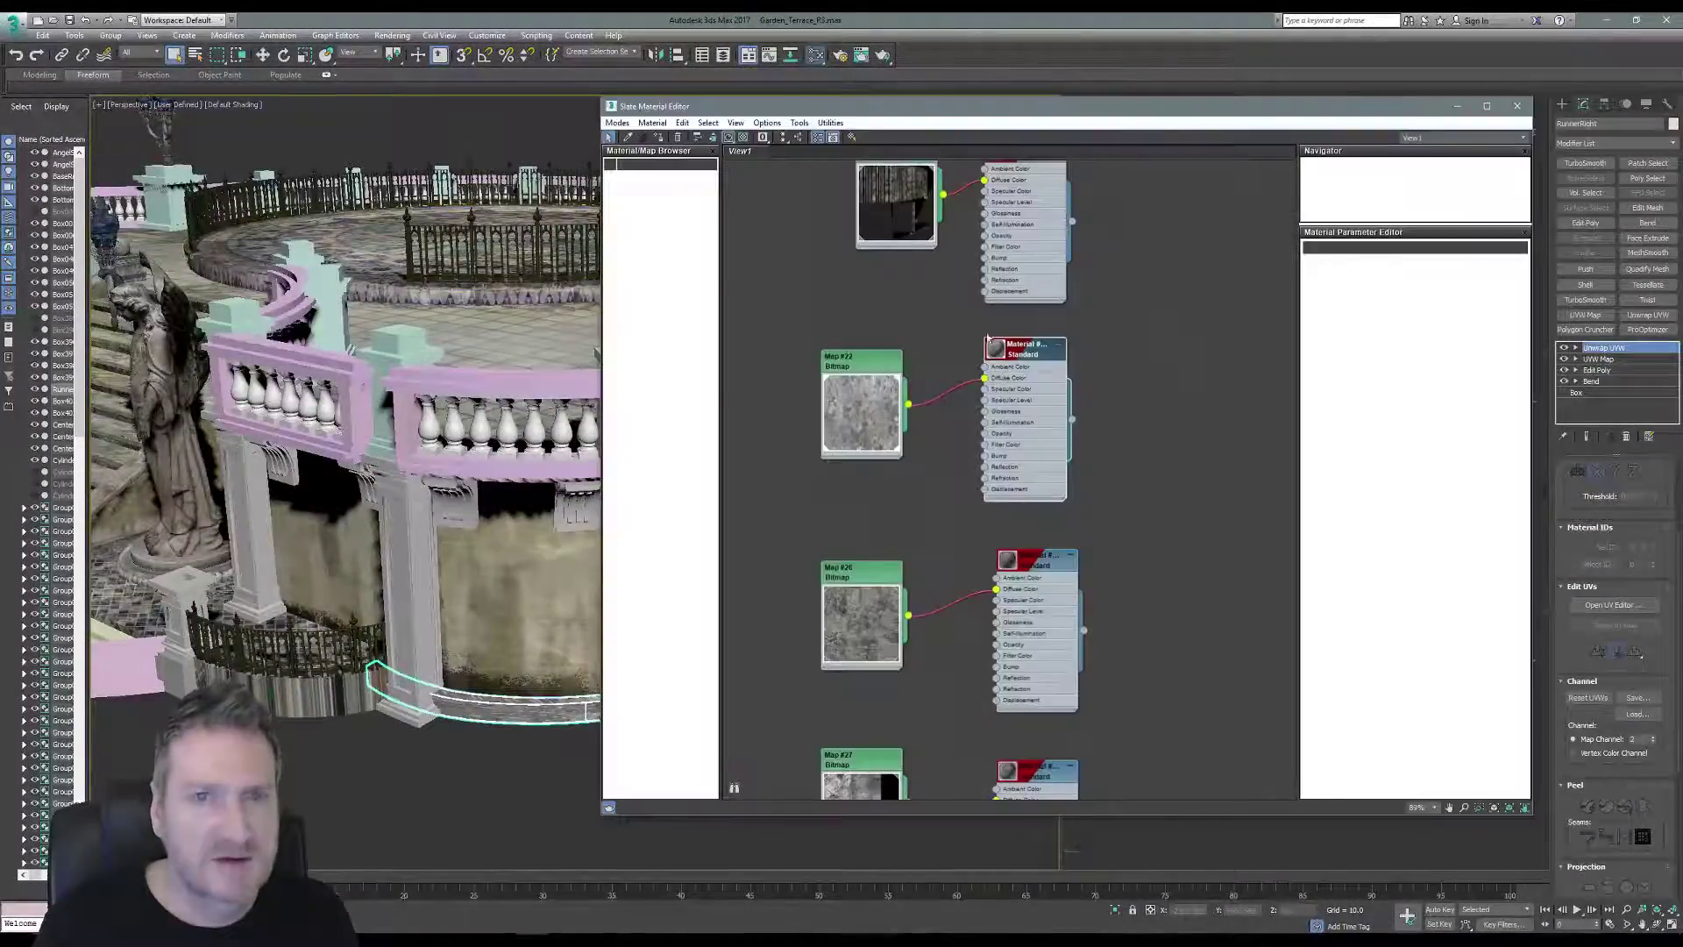
scroll(1106, 316, down, 4)
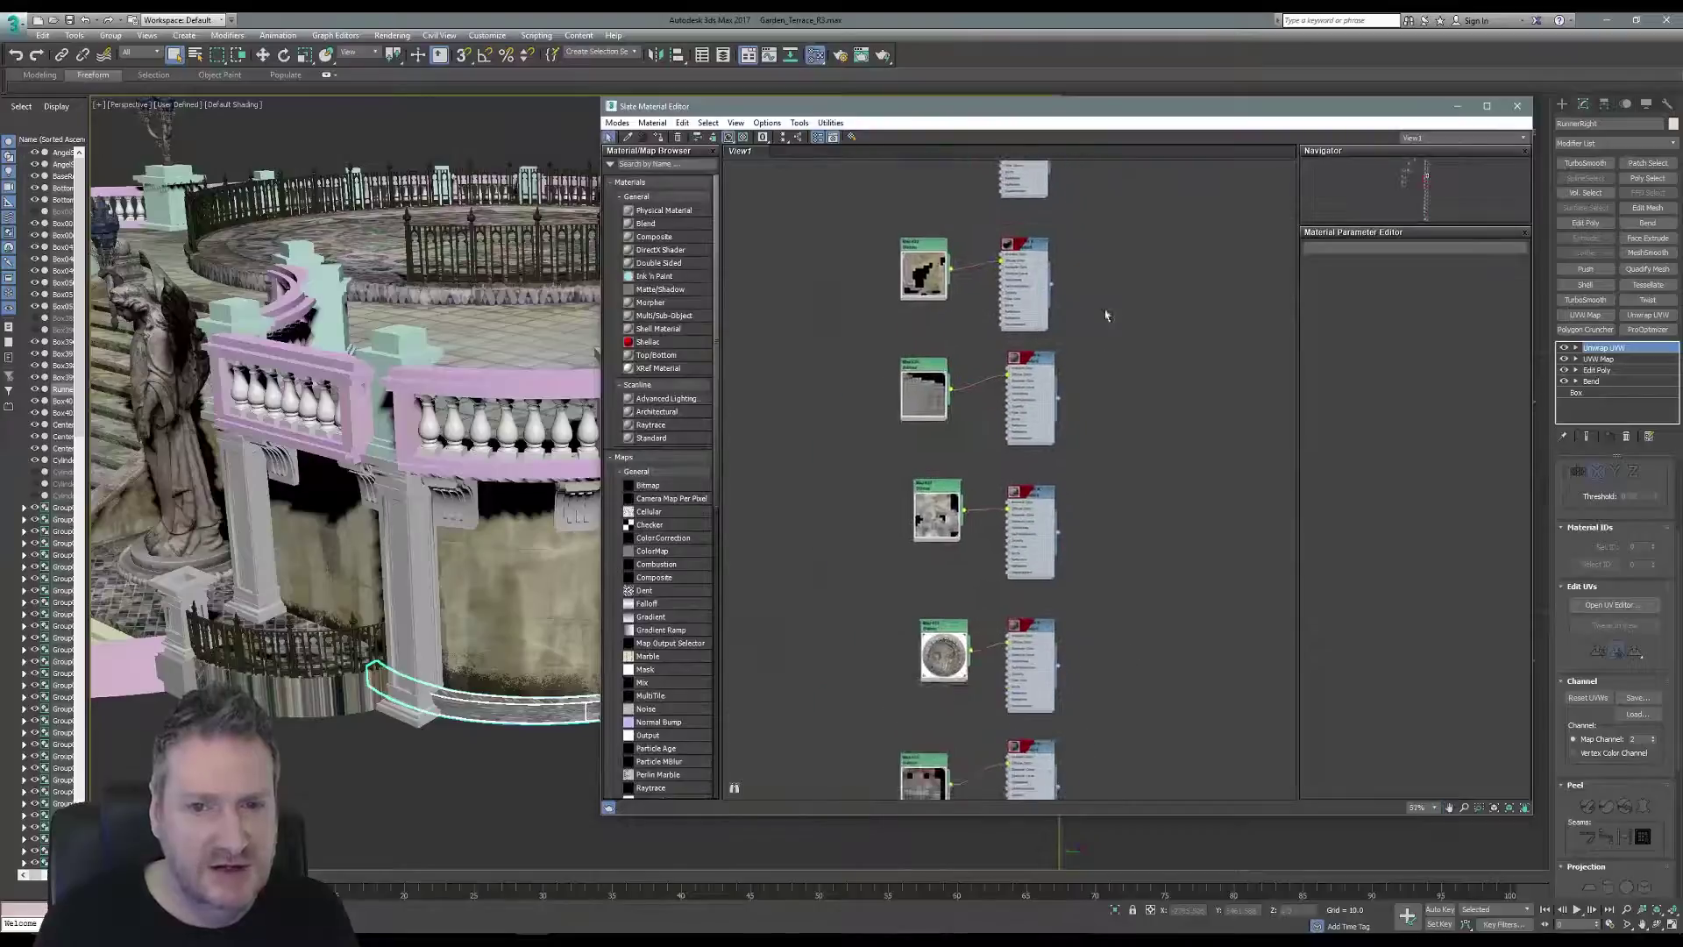
scroll(1087, 298, down, 10)
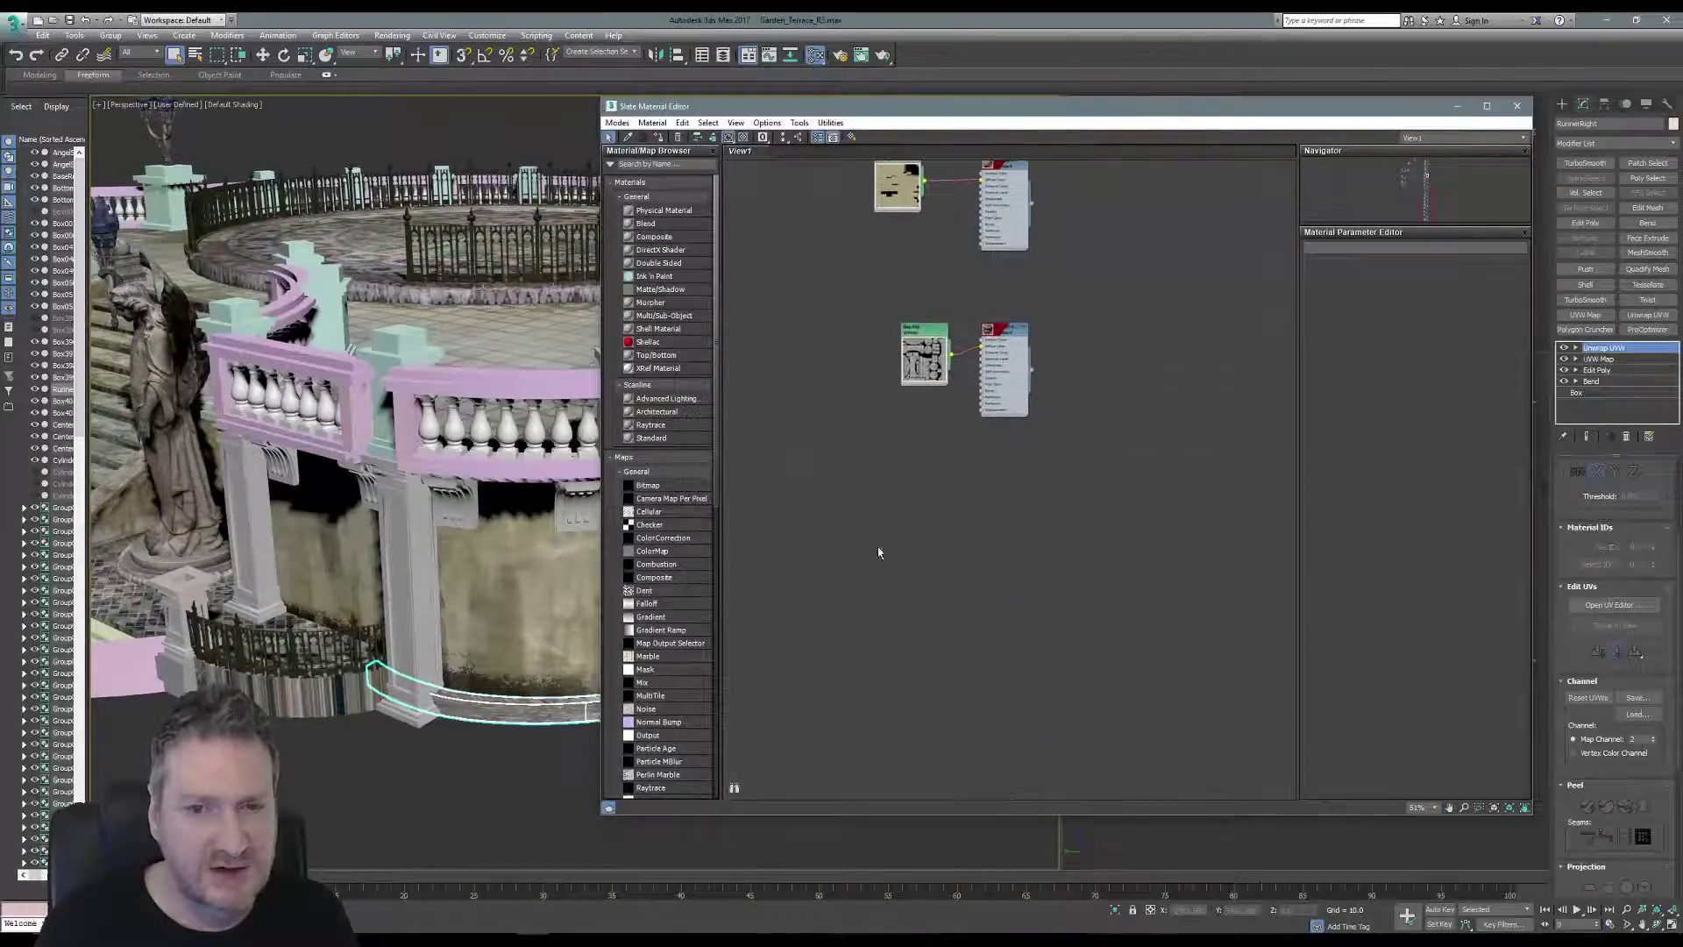
scroll(755, 379, up, 2)
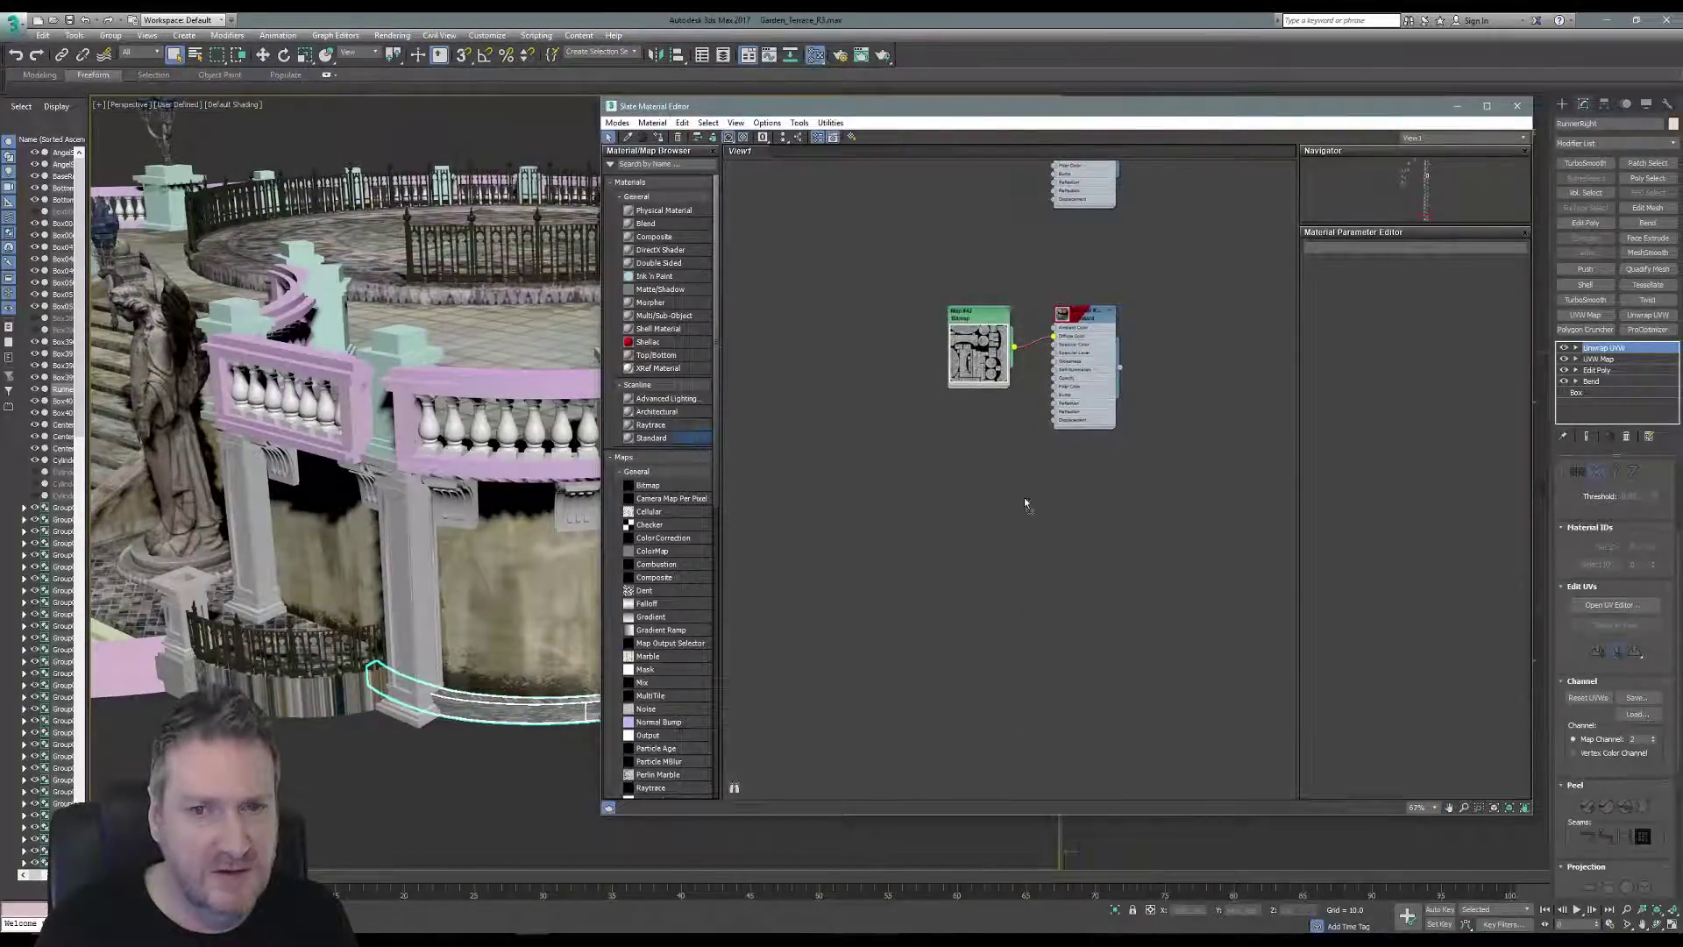
click(1104, 491)
Add a Bitmap map using RunnerRight.tga from F:\Stairs and connect it to the new material's Diffuse Color.
click(648, 485)
click(908, 503)
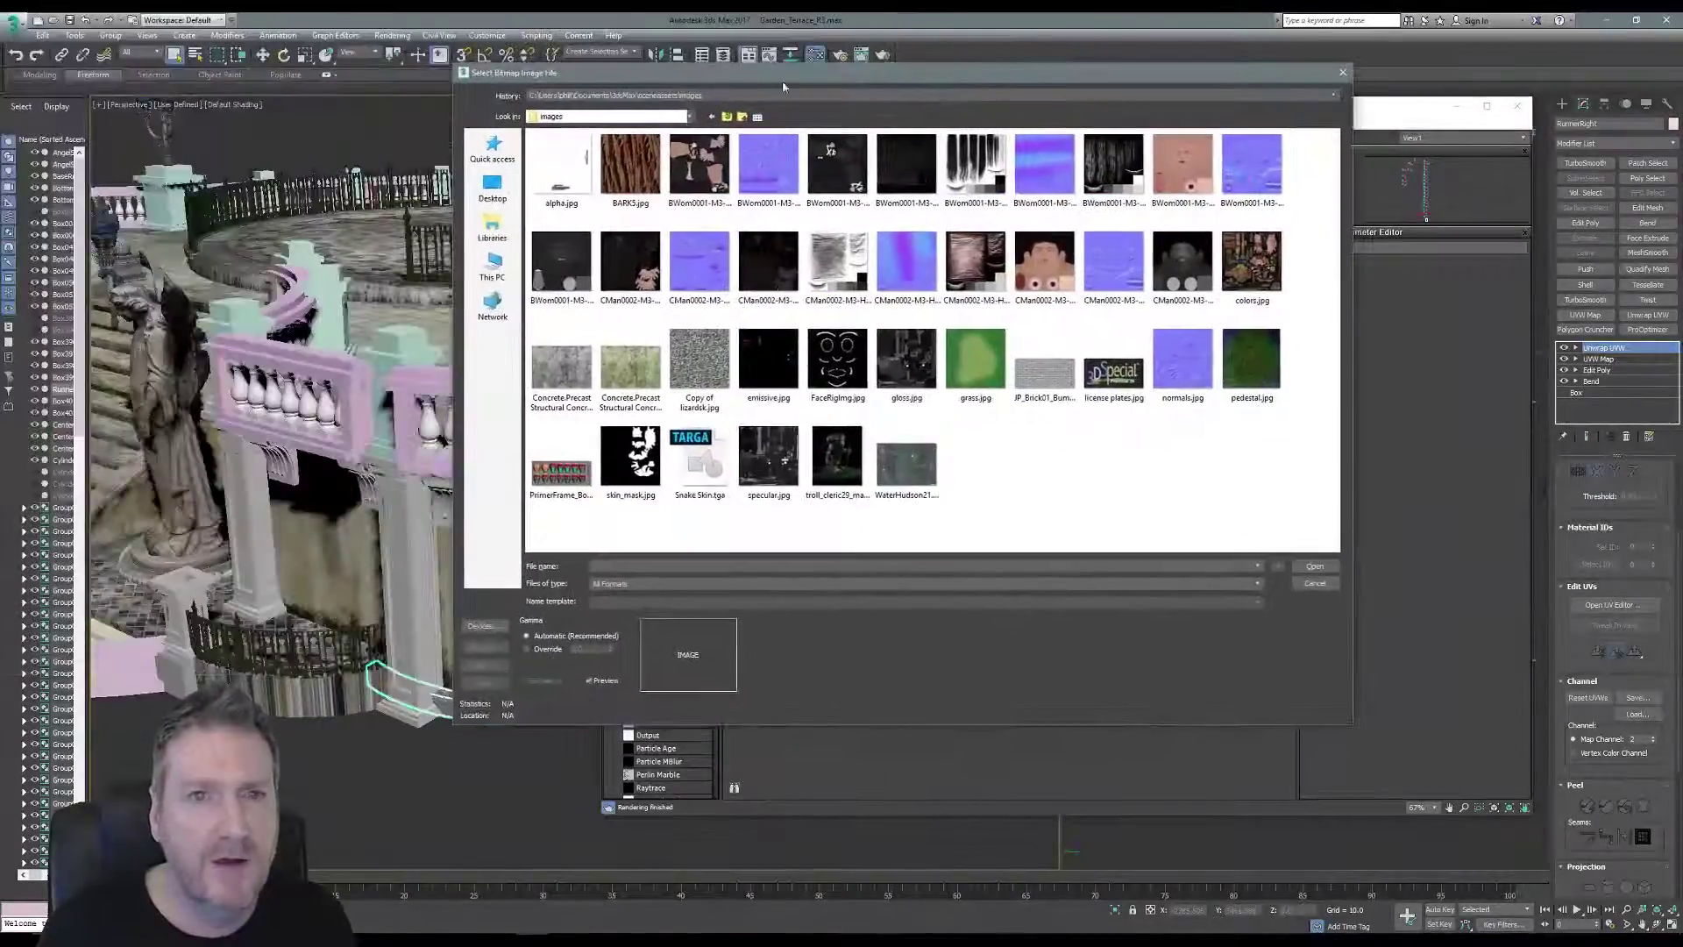
click(754, 96)
click(573, 116)
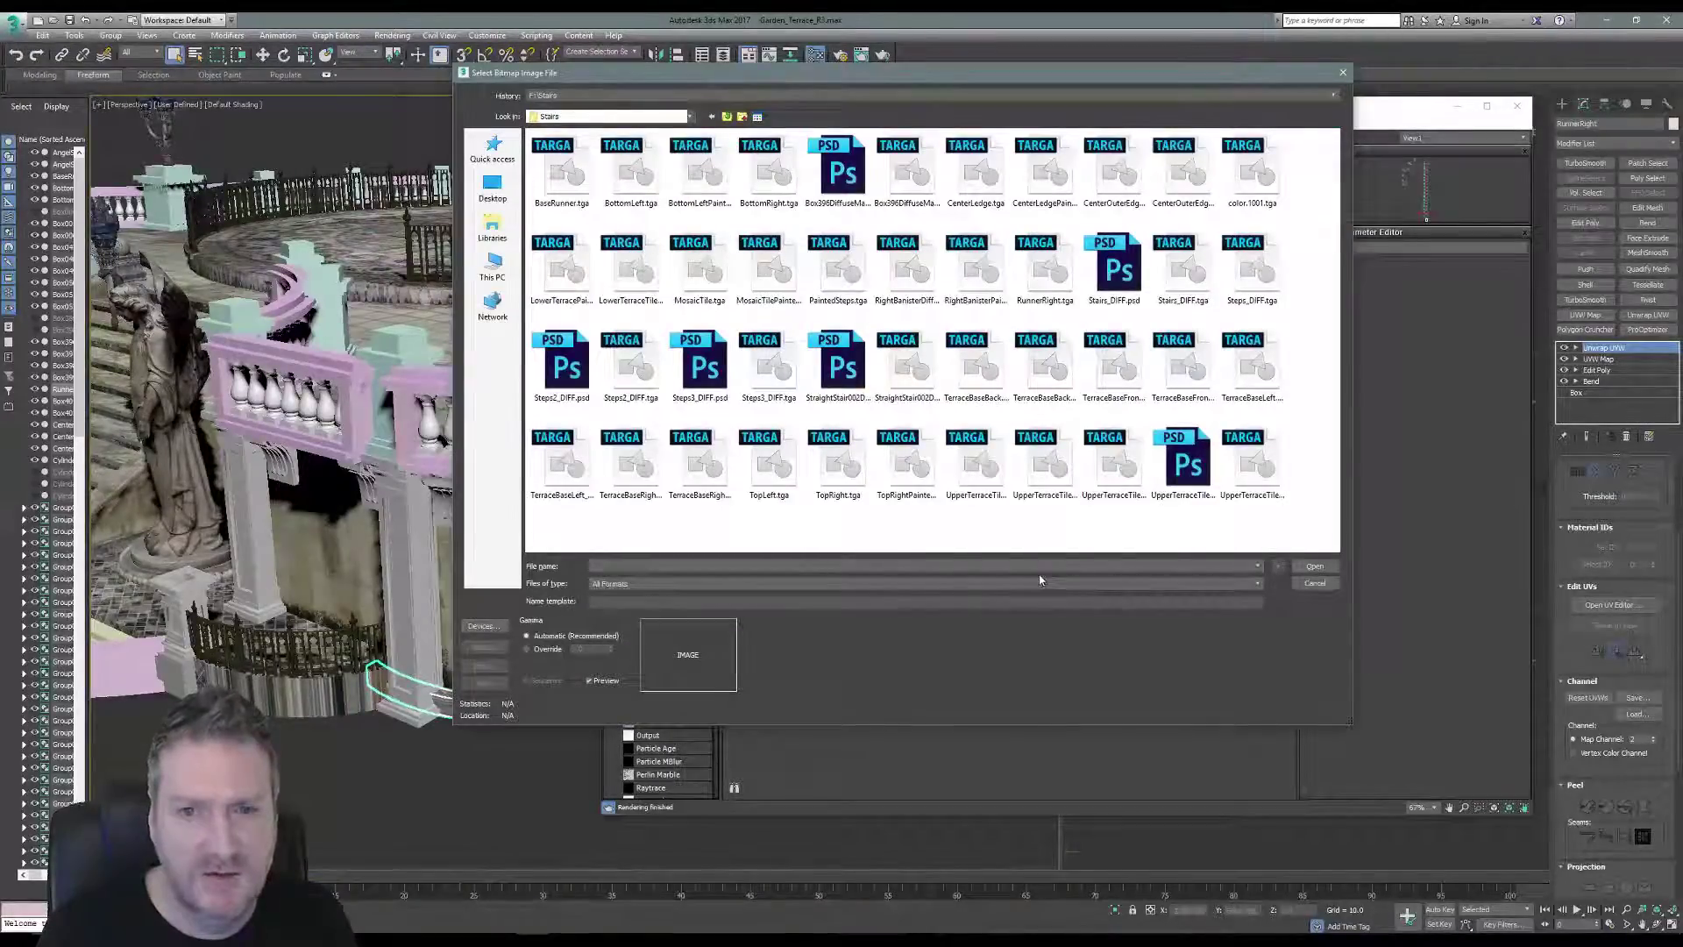
click(1057, 277)
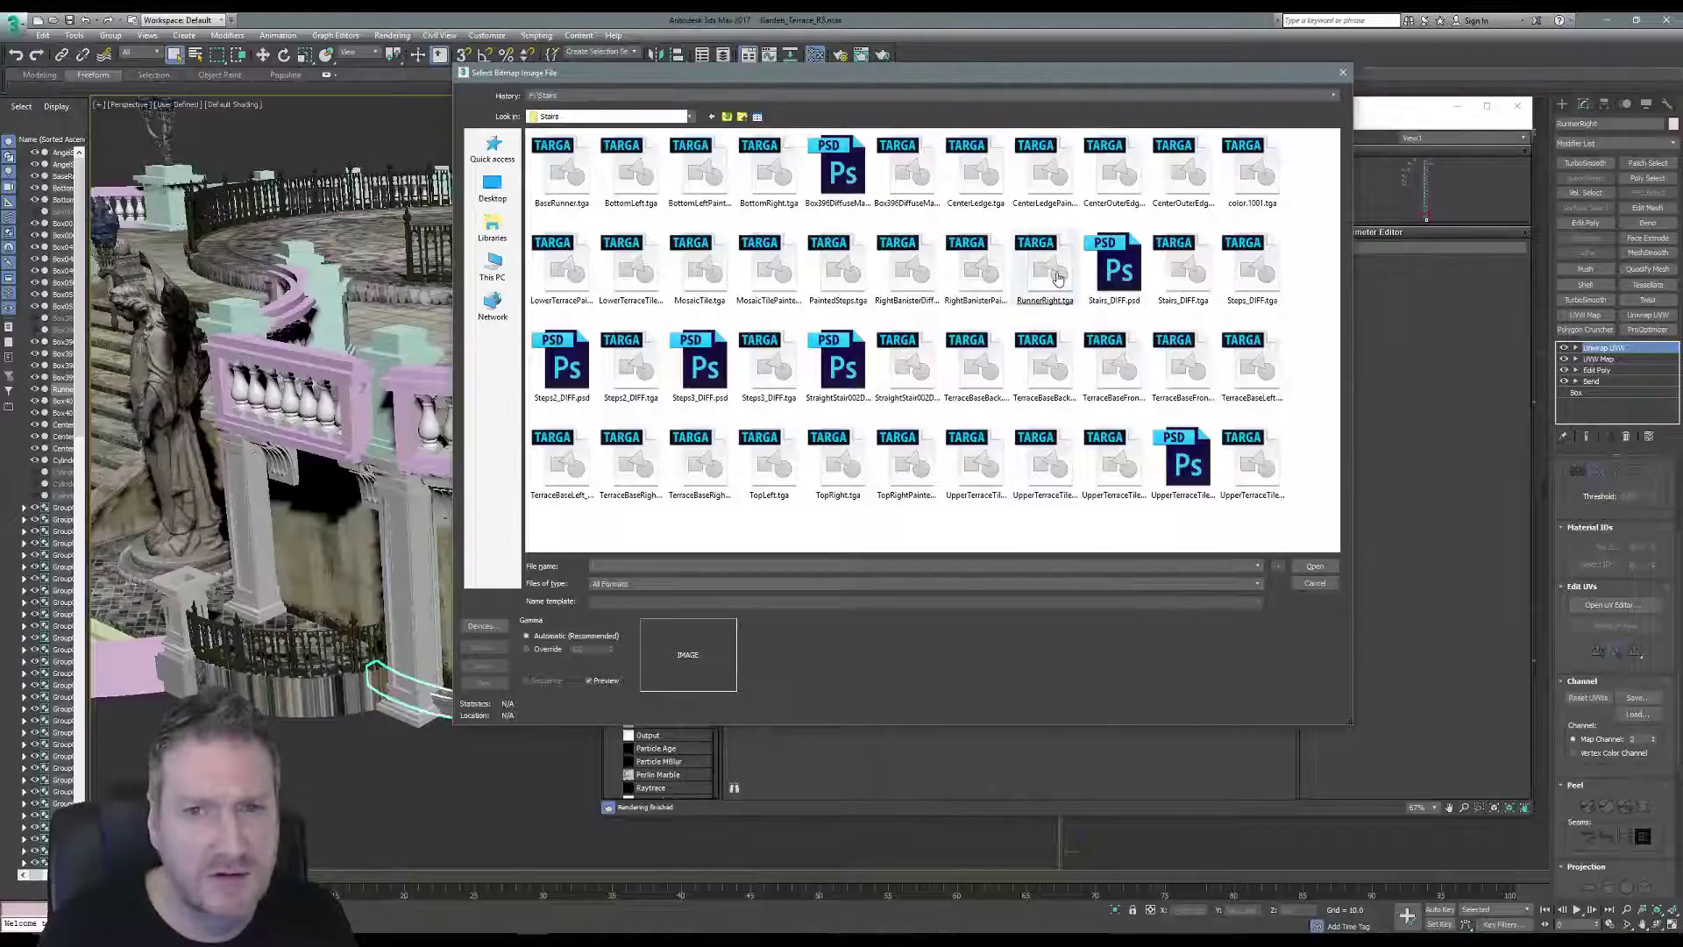
double_click(1057, 277)
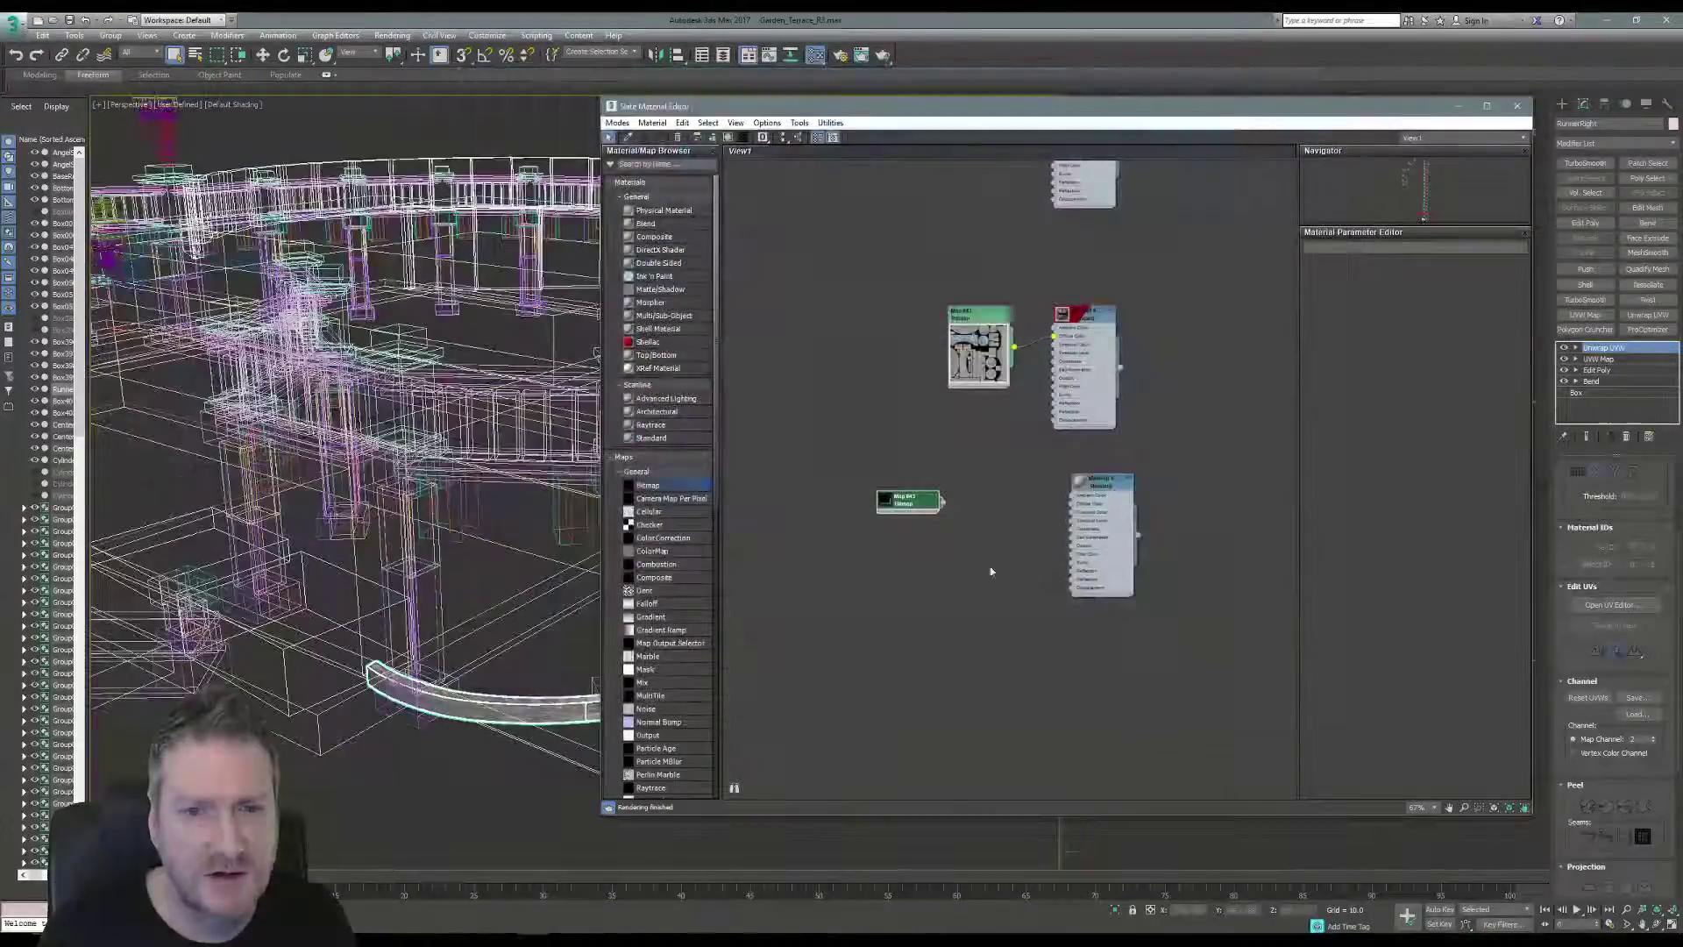
mouse_move(925, 505)
mouse_down()
mouse_move(995, 482)
mouse_move(1048, 513)
mouse_up()
scroll(1031, 508, up, 2)
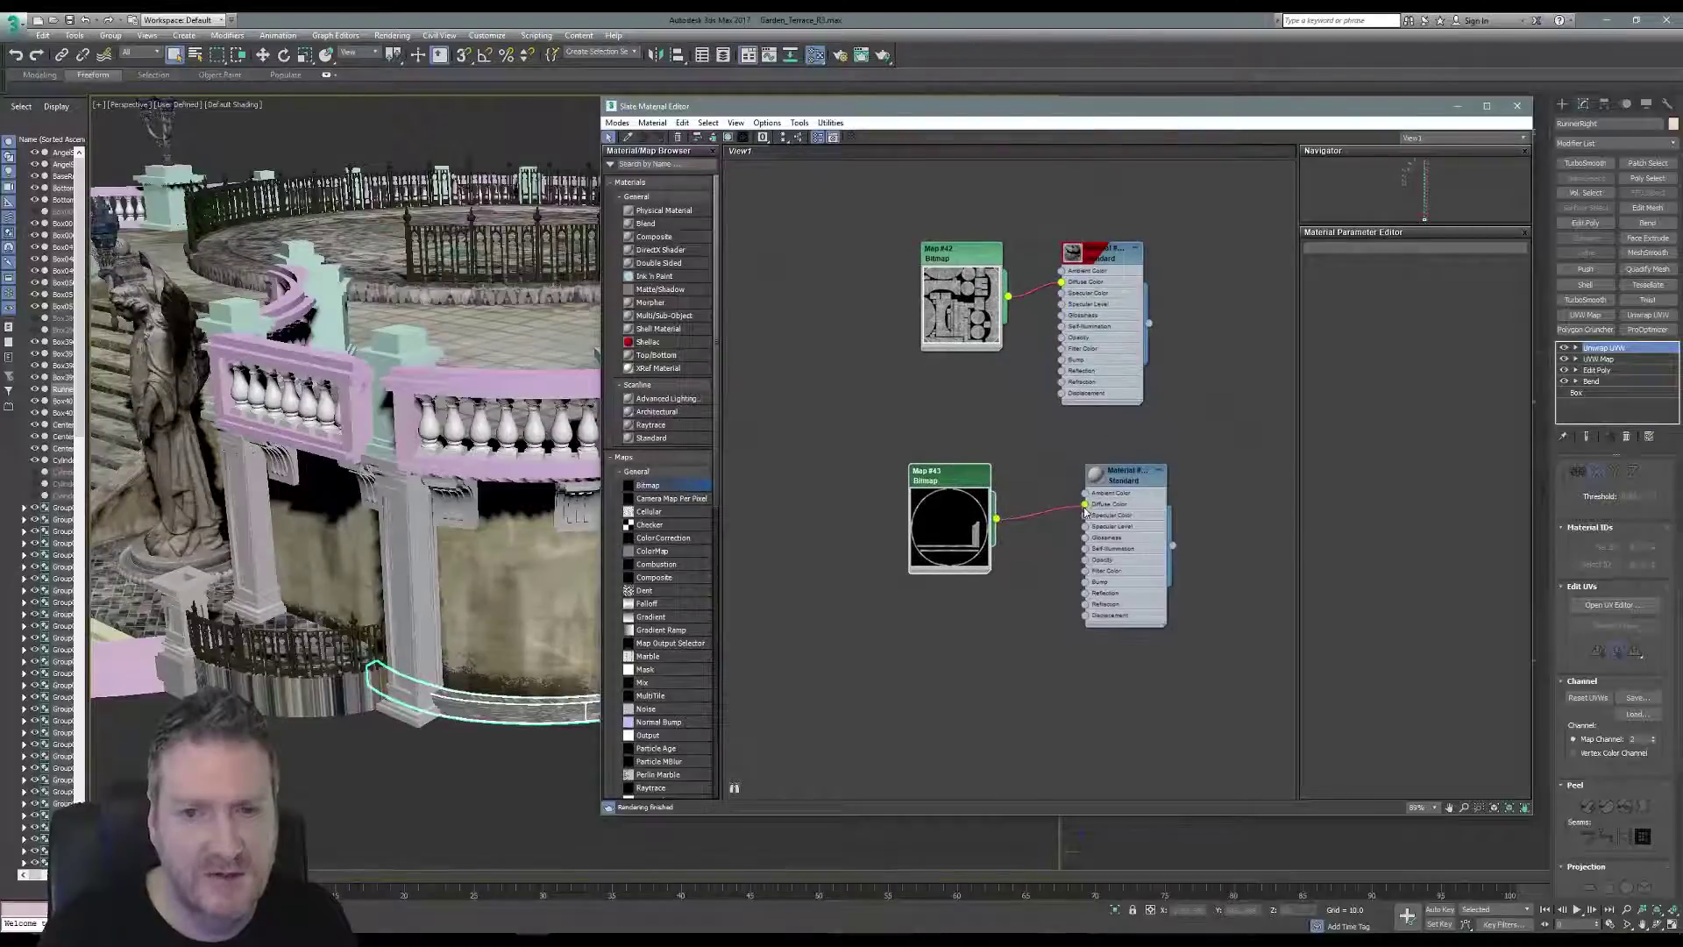
Show the new material's texture in the viewport, assign the material to RunnerRight, and close the material editor.
right_click(1130, 479)
click(1175, 633)
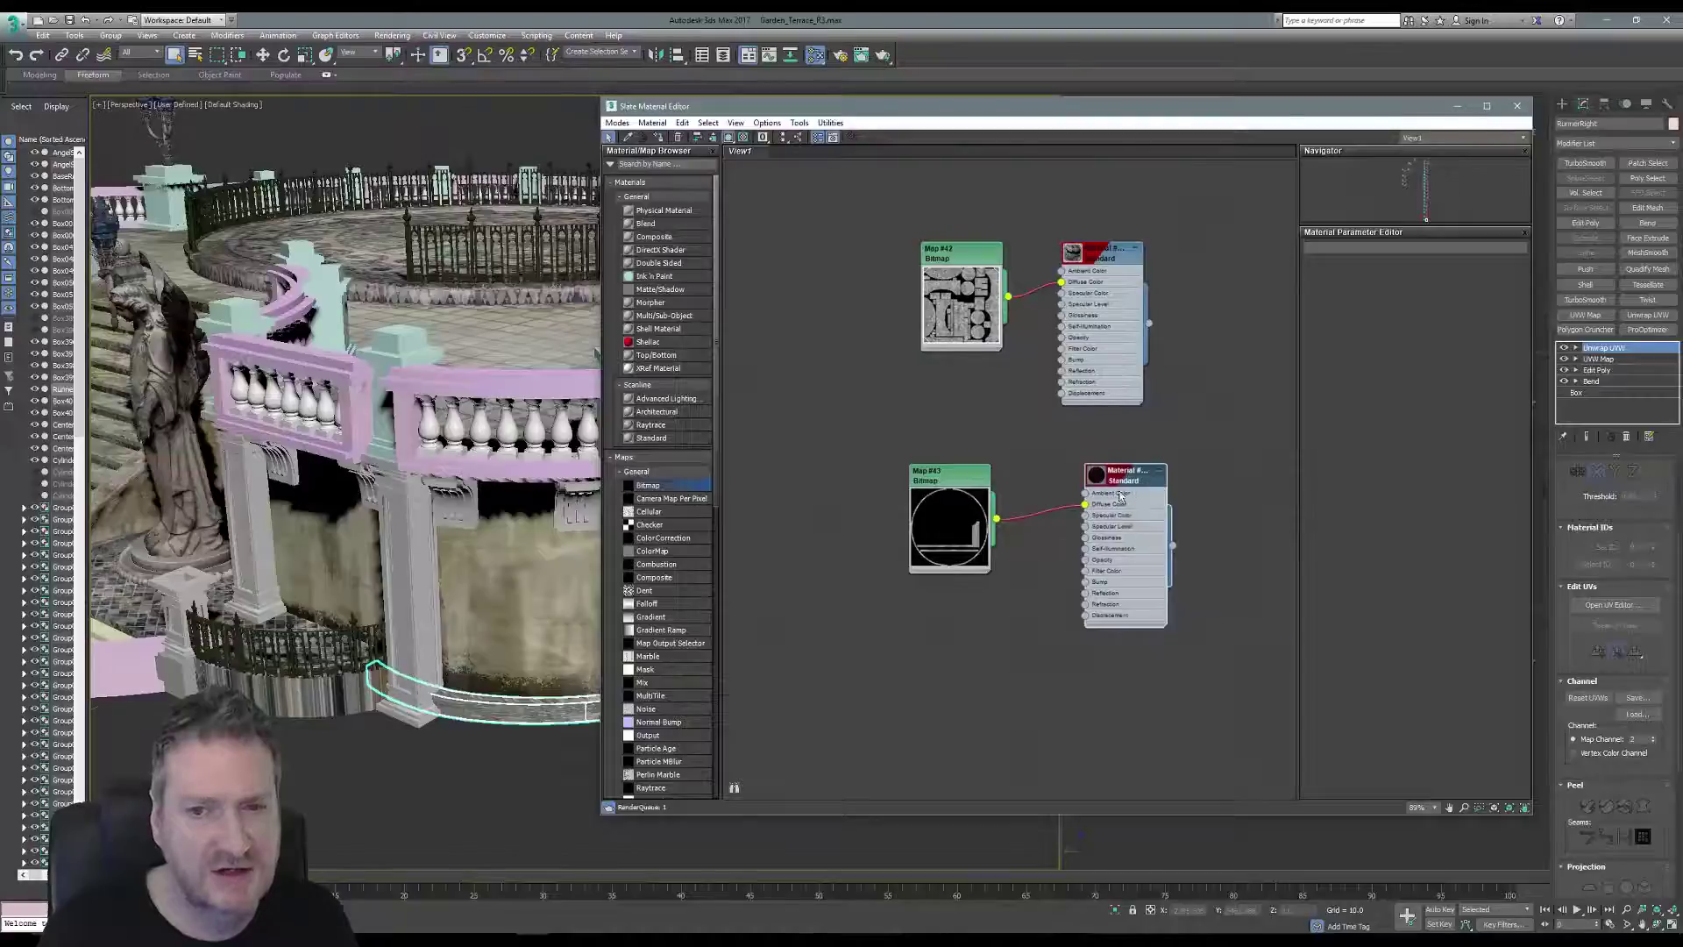
right_click(1118, 485)
click(1189, 650)
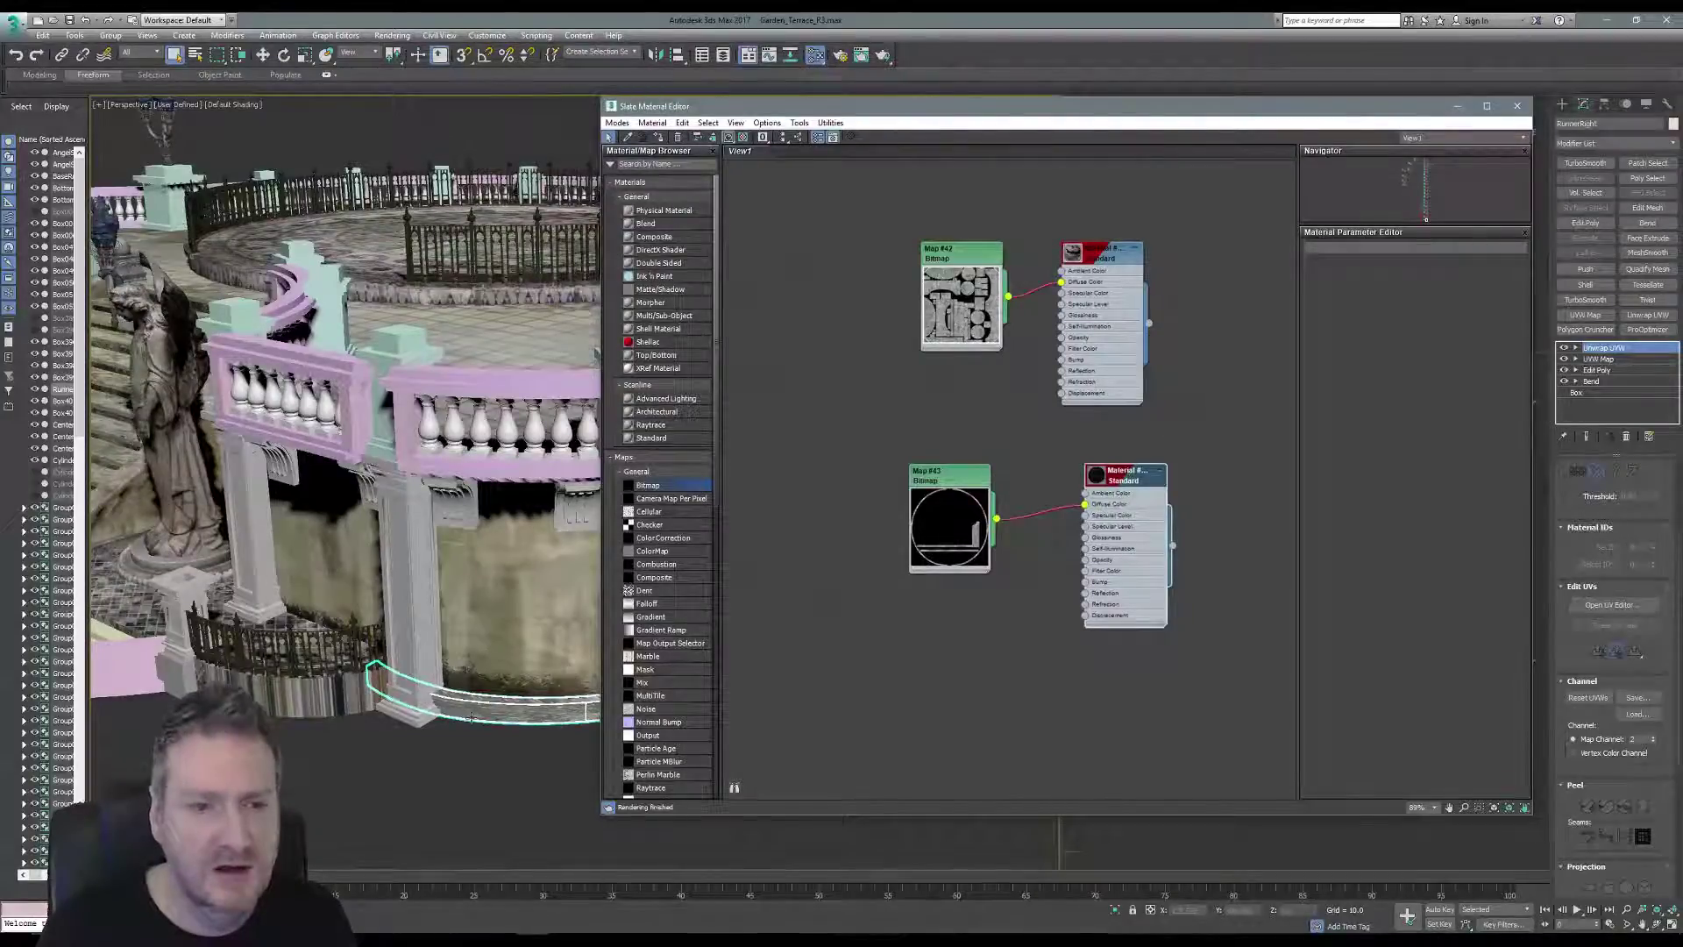
right_click(1113, 478)
click(1137, 485)
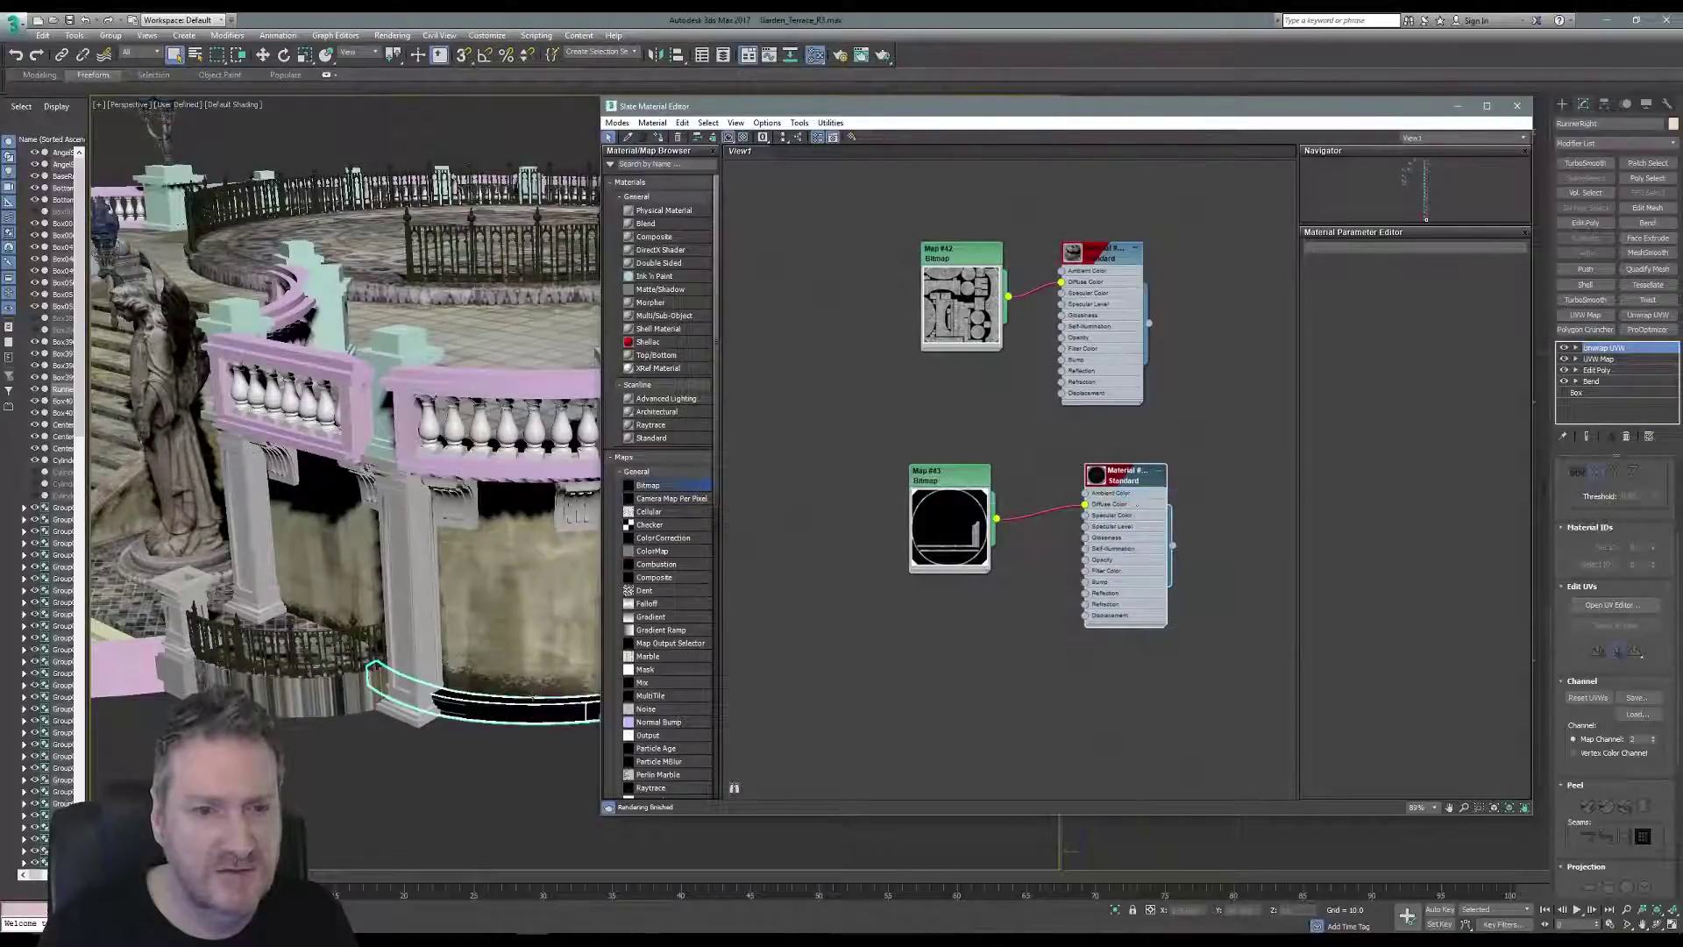
click(1517, 106)
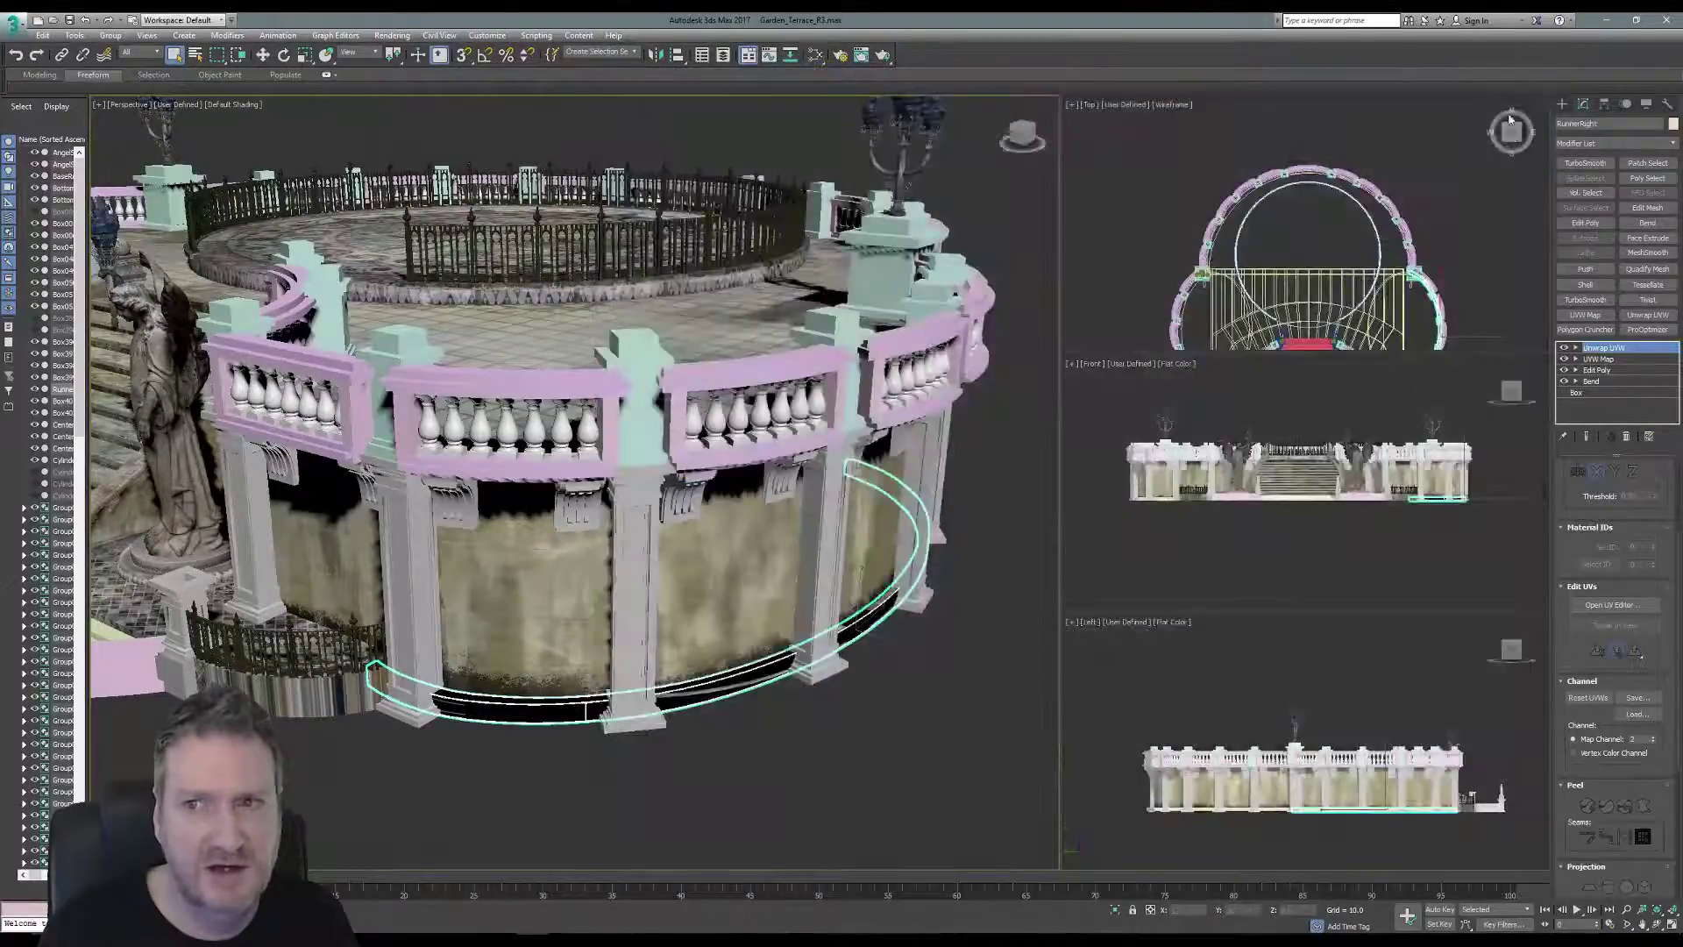
Copy RunnerRight's map channel 2 and paste it onto map channel 1 with the Channel Info utility.
click(1668, 104)
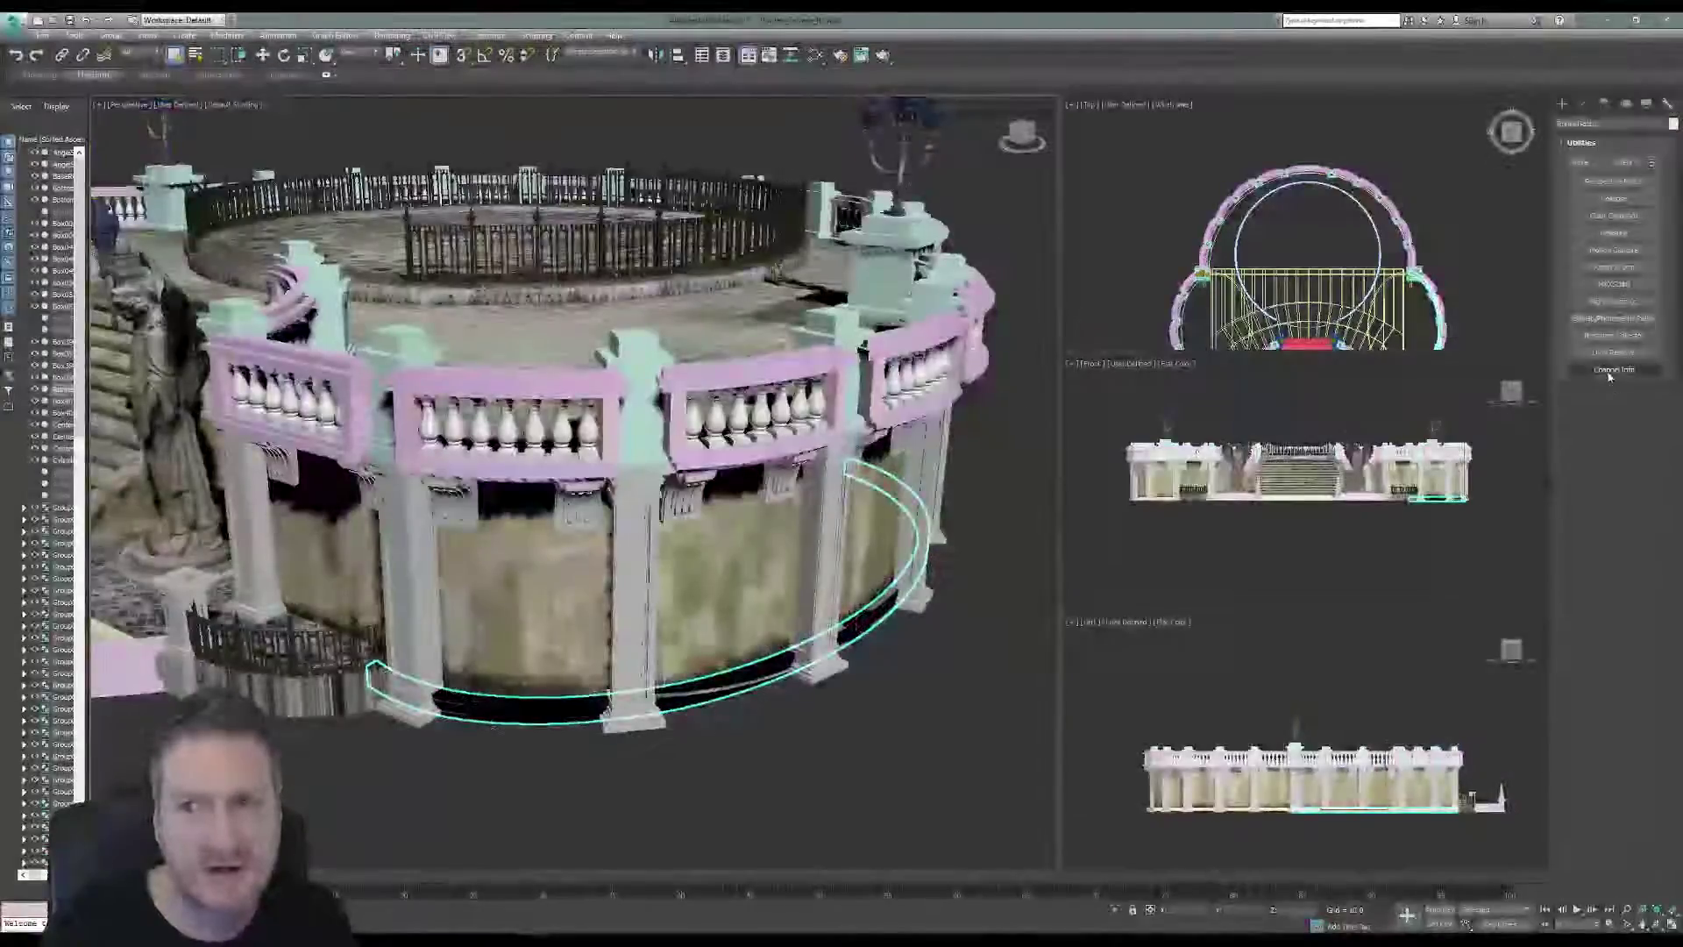
click(1613, 369)
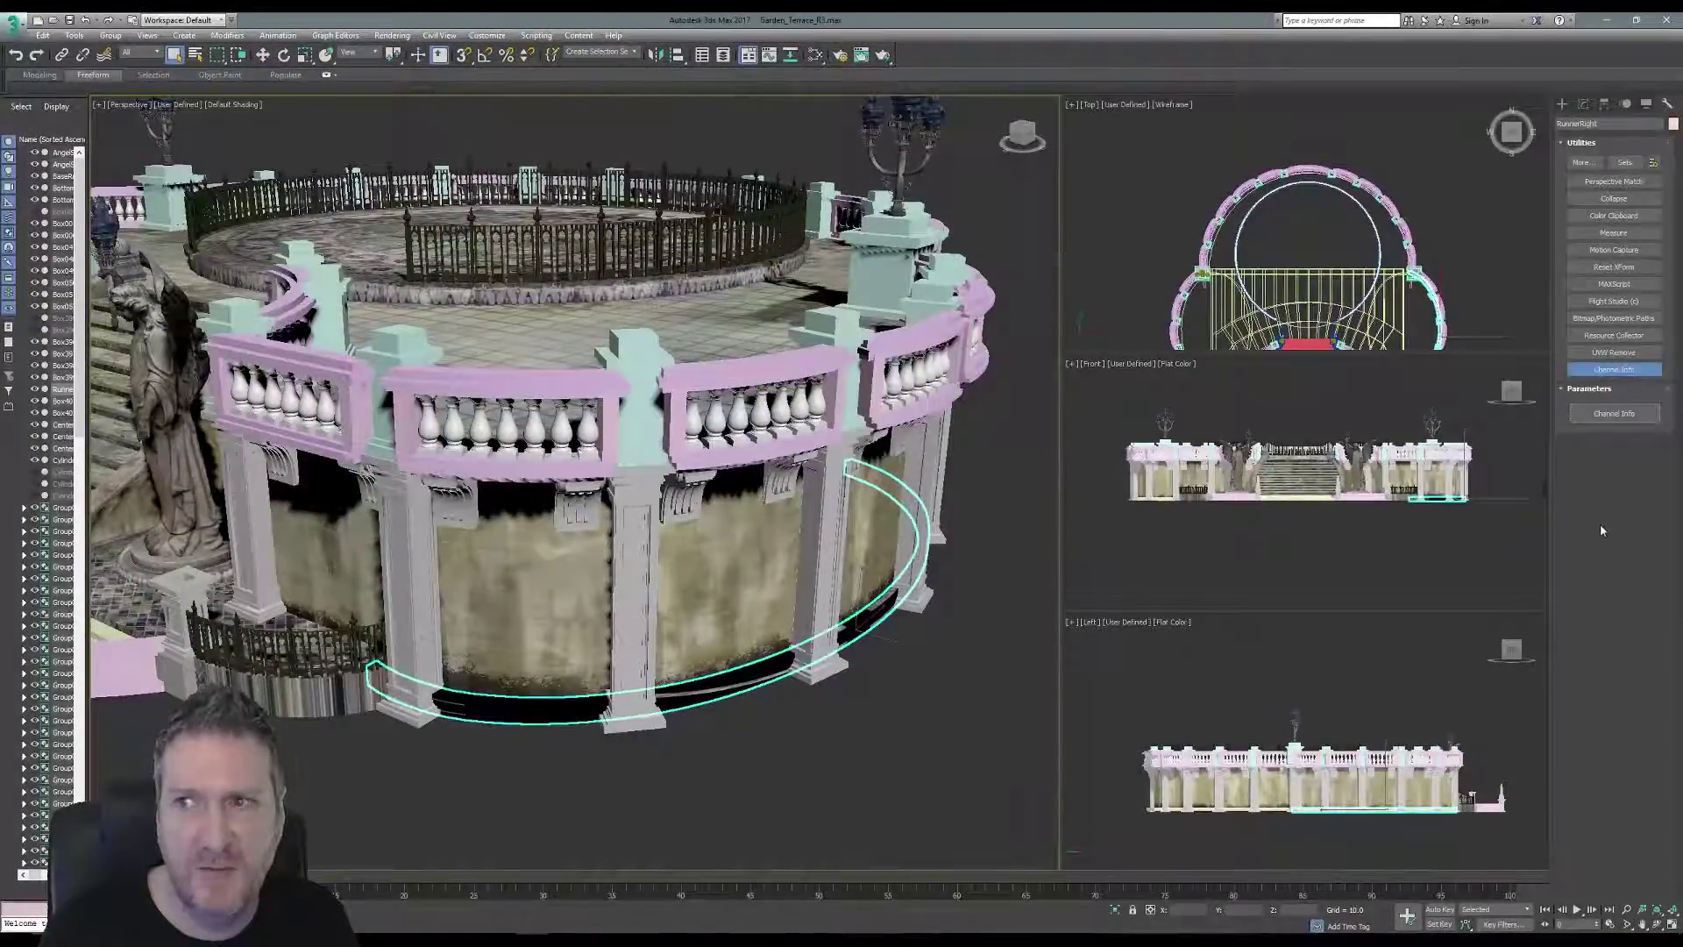
click(1614, 412)
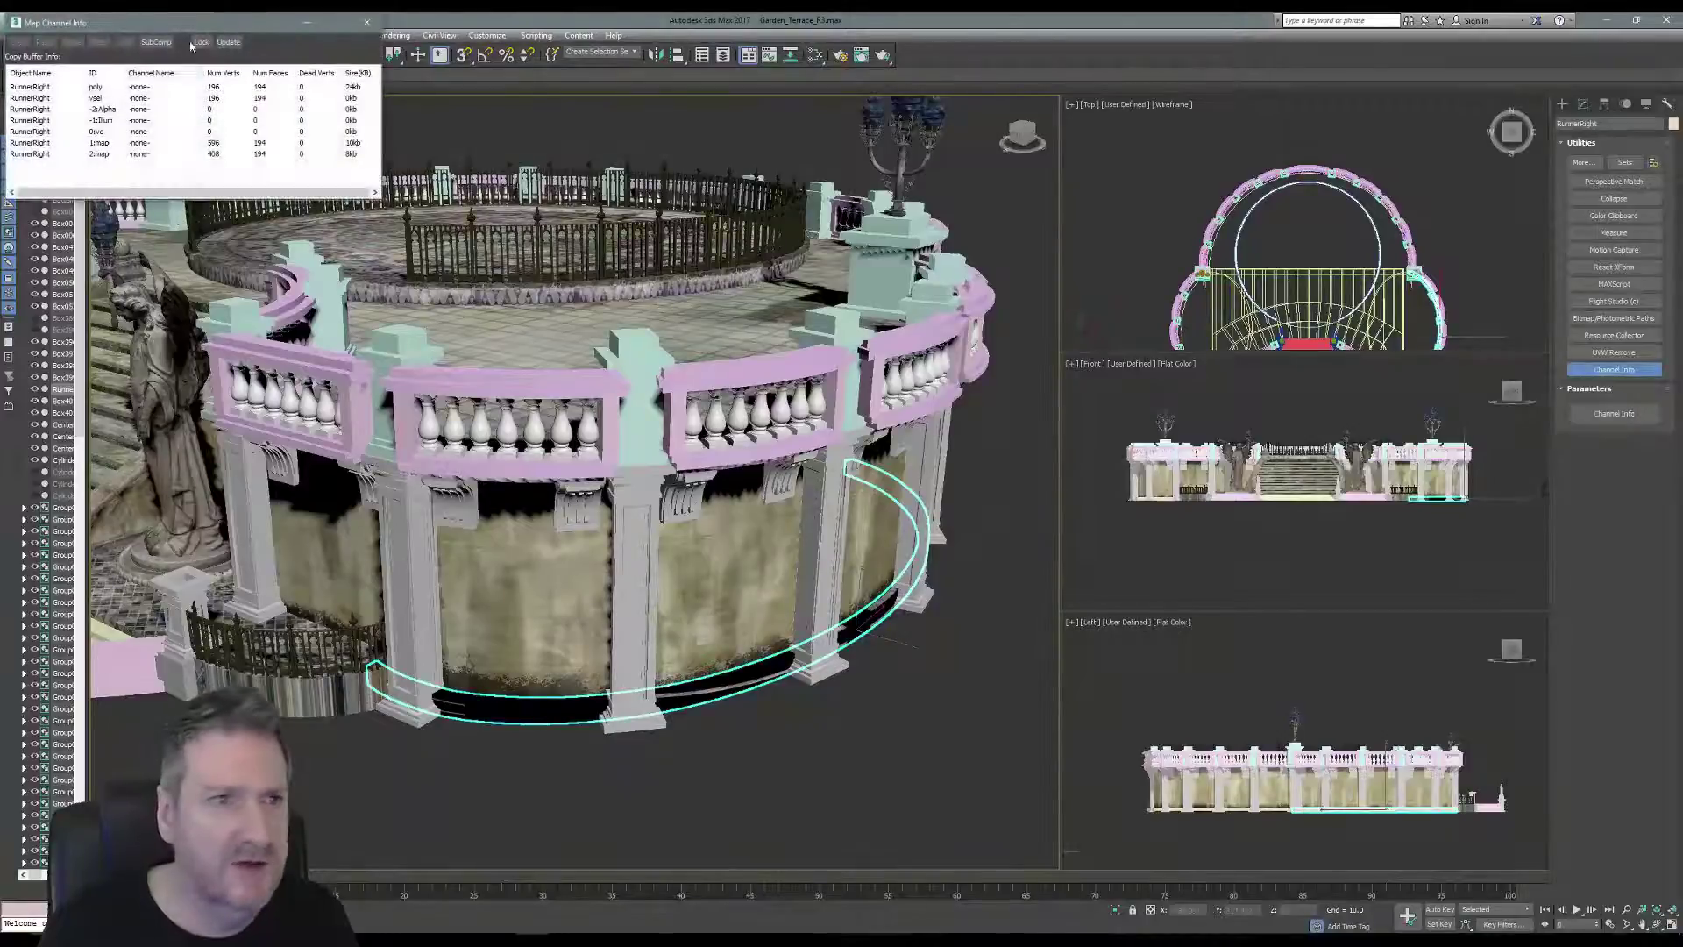
click(107, 154)
right_click(105, 155)
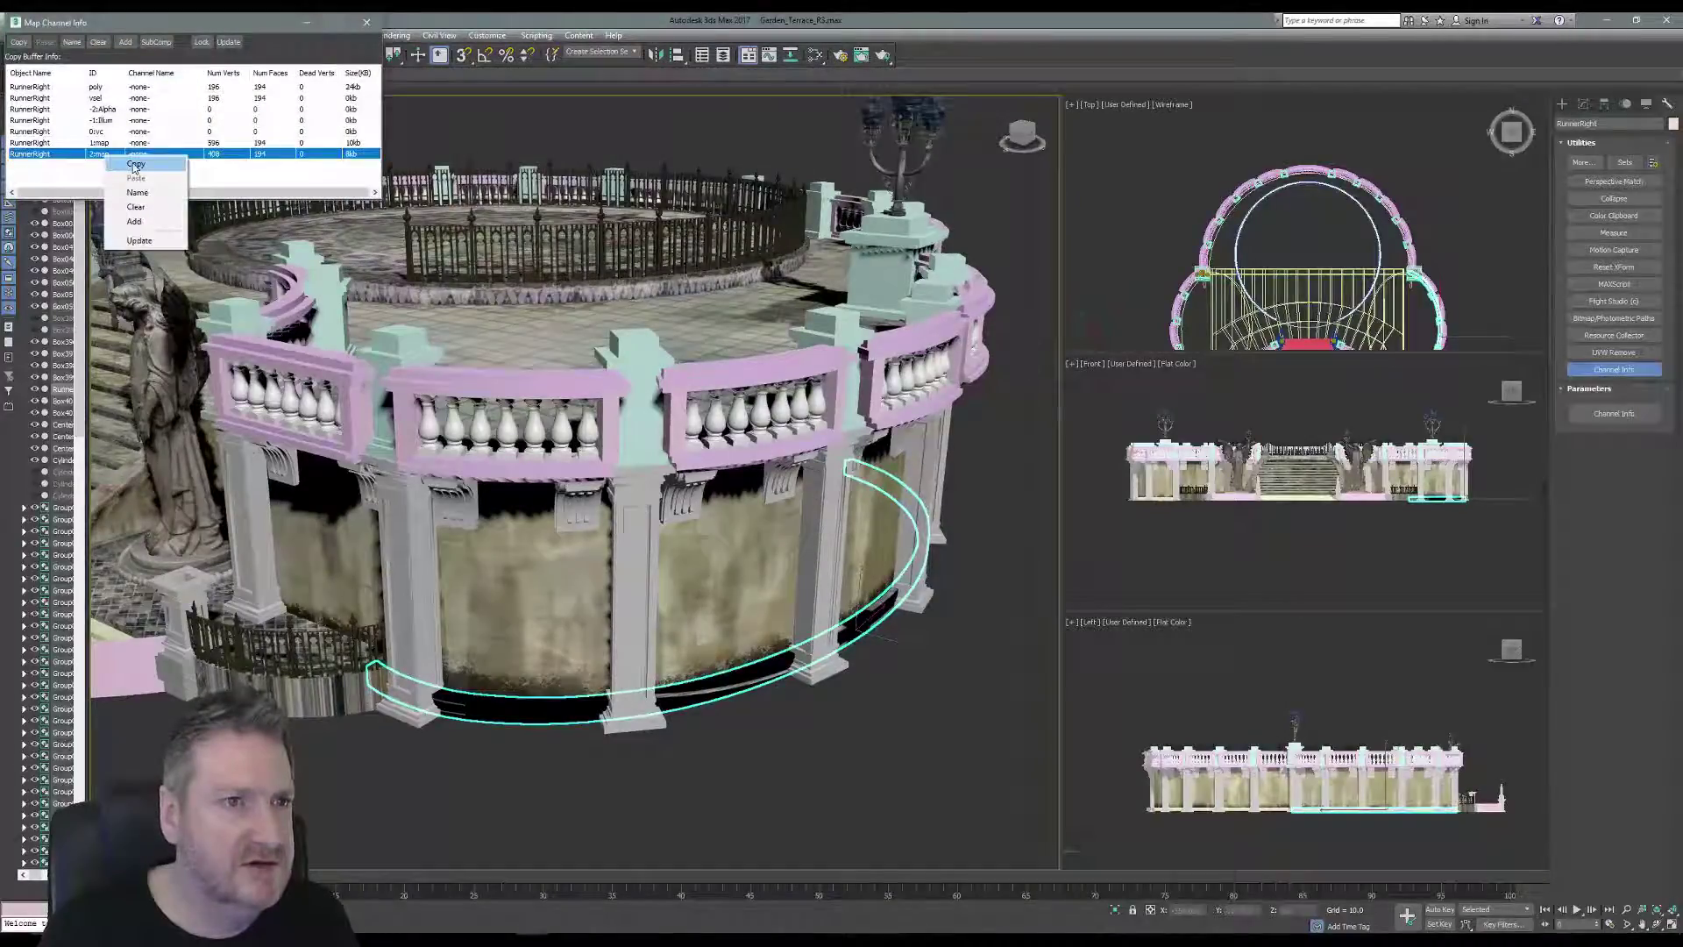
click(134, 165)
click(106, 143)
right_click(106, 143)
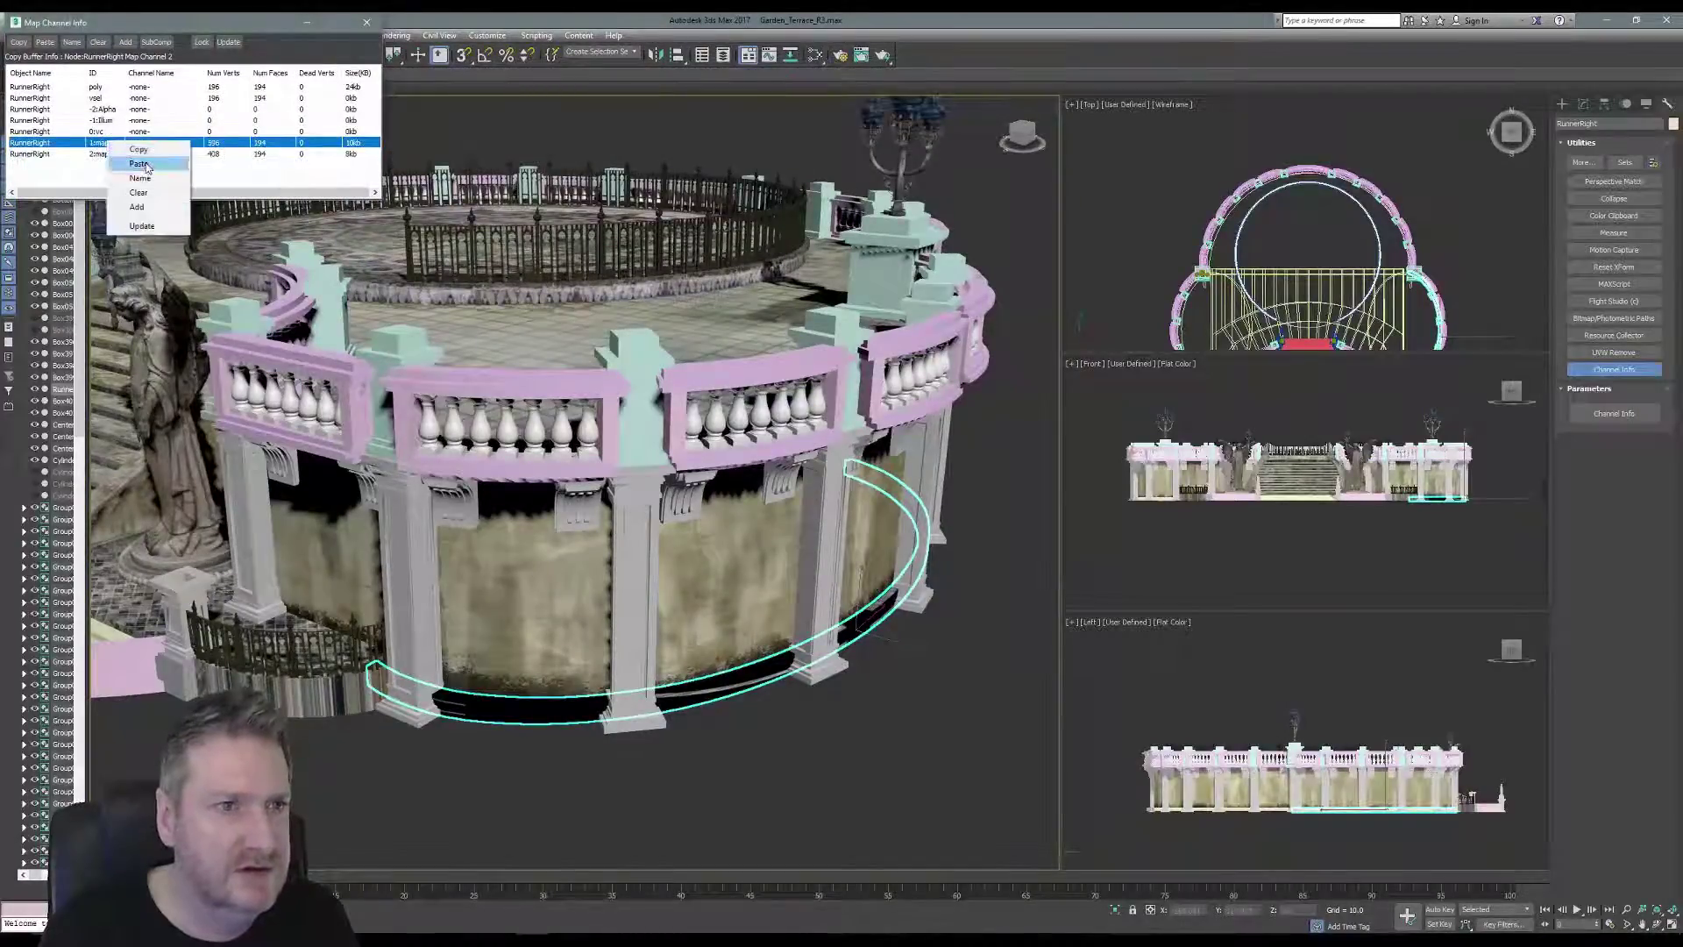
click(143, 165)
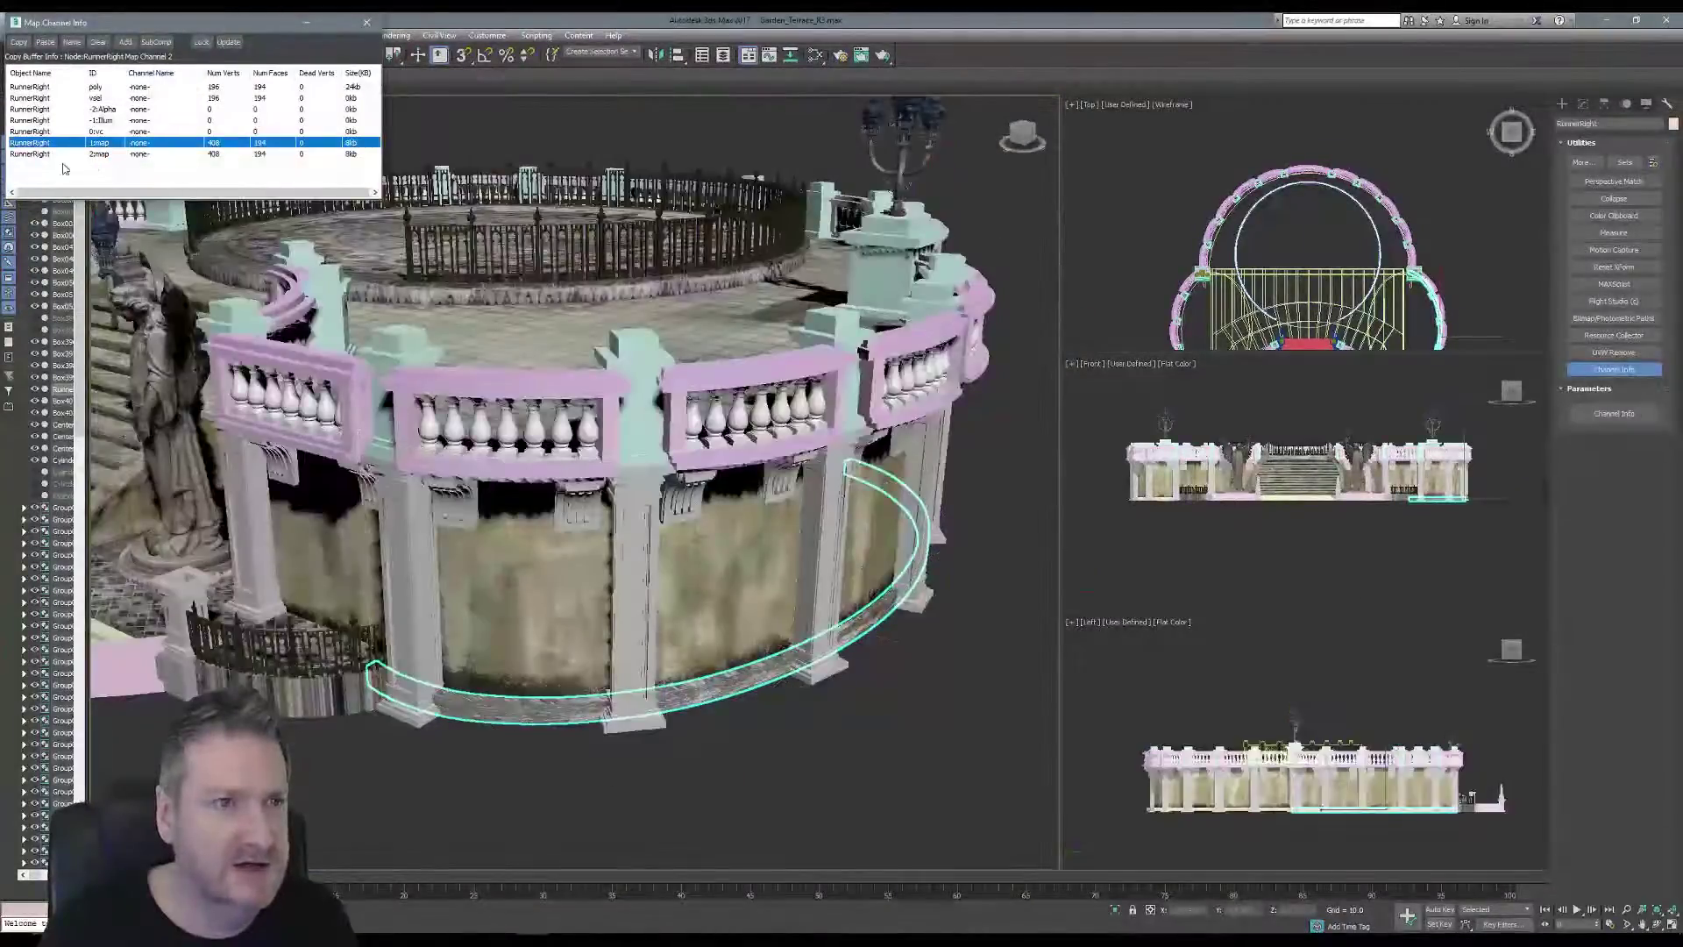
Clear RunnerRight's map channel 2 and close the Map Channel Info window.
click(103, 154)
right_click(106, 155)
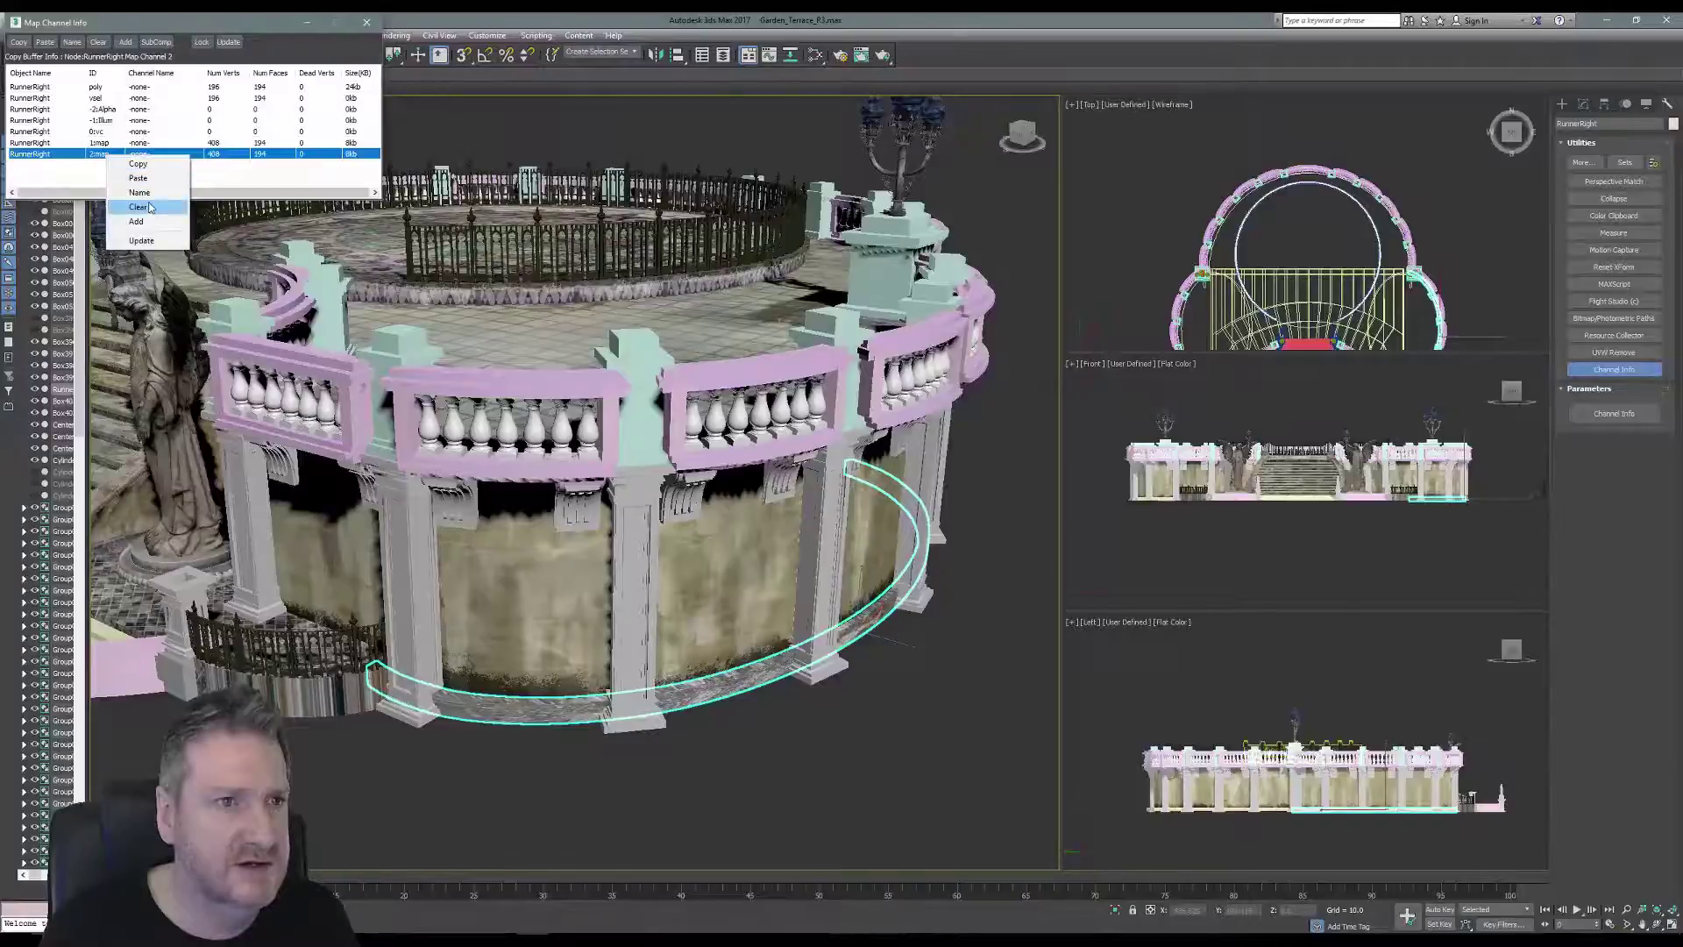
click(149, 208)
click(367, 22)
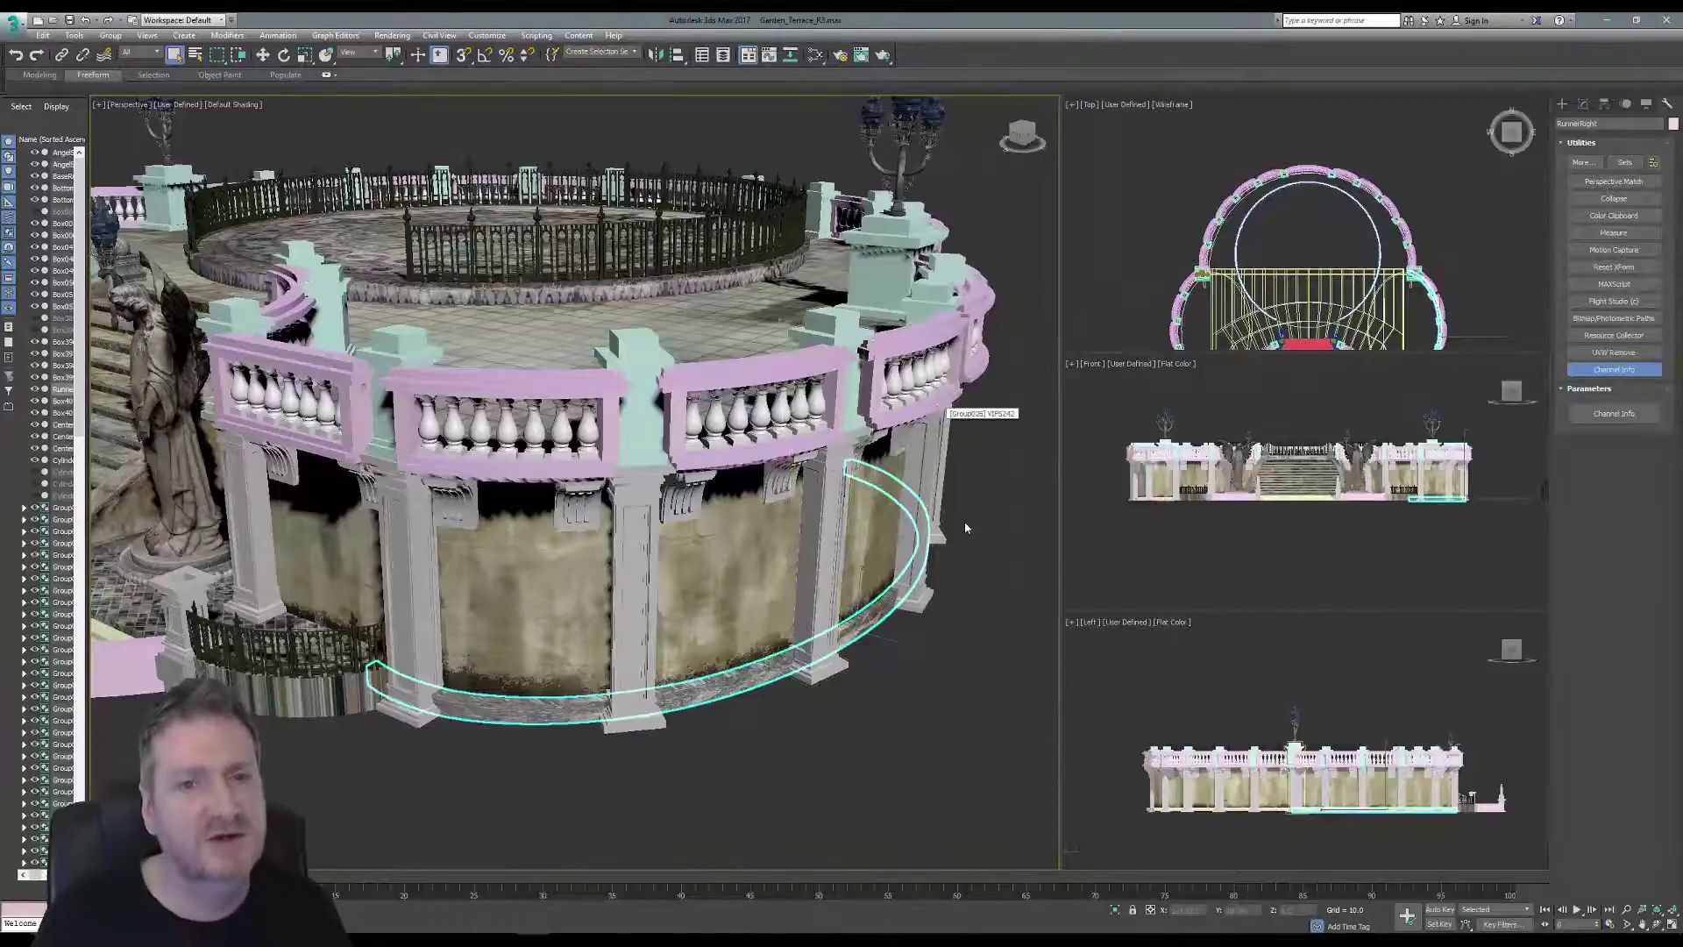
click(671, 664)
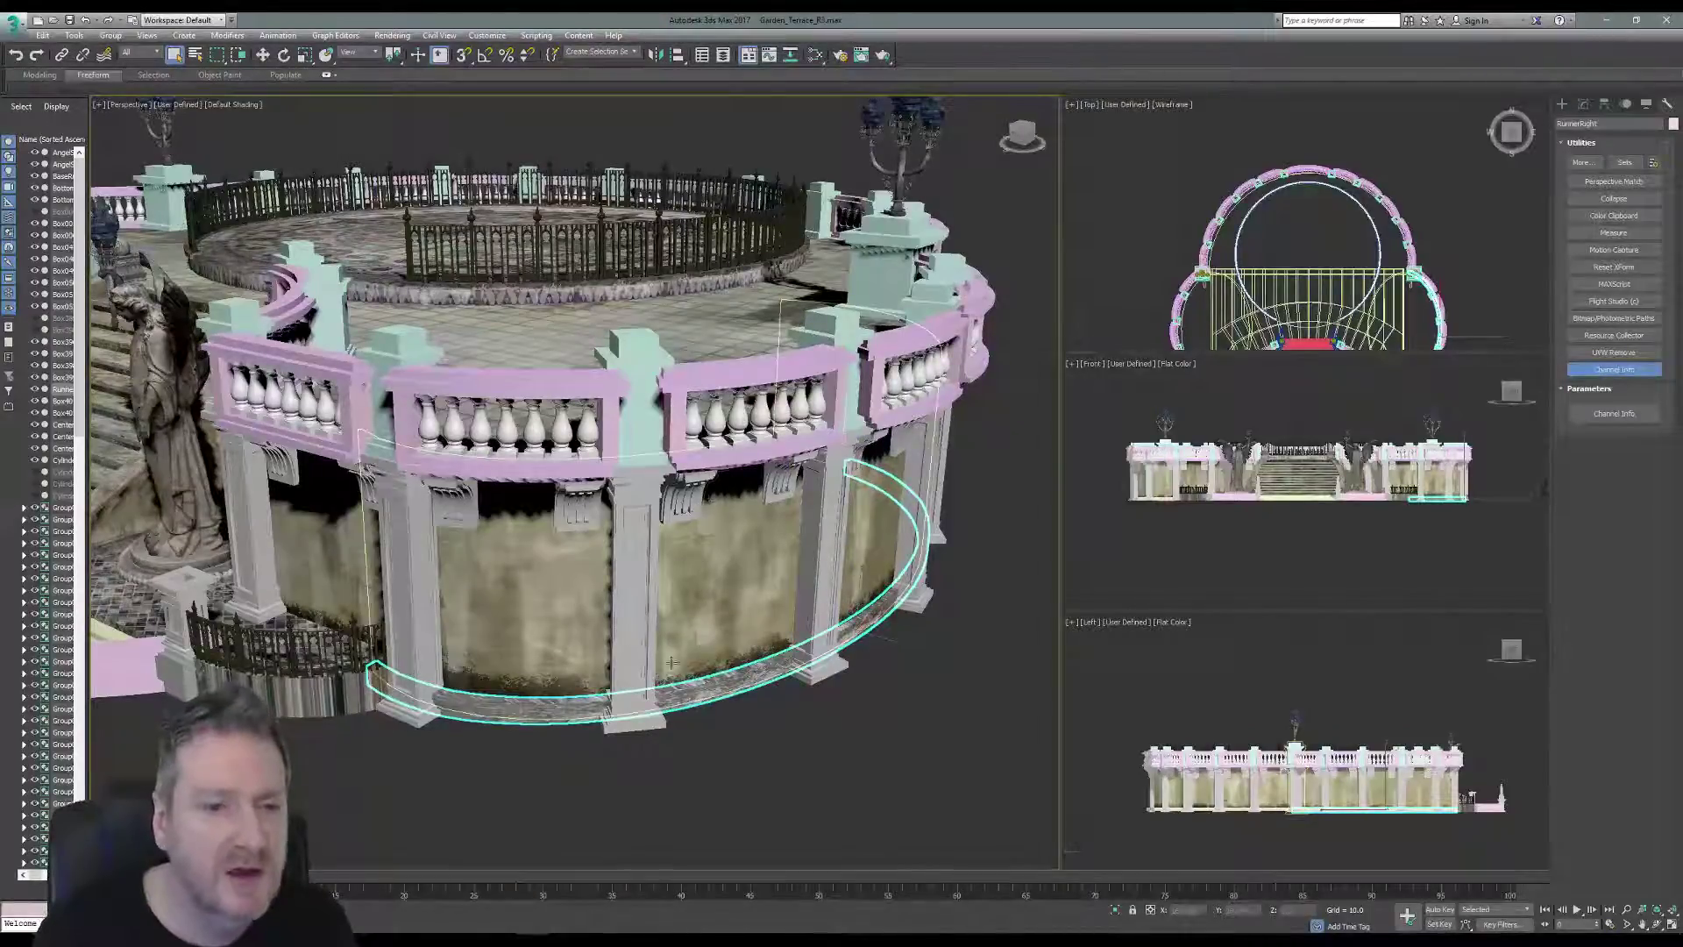
Start an export of only the selected RunnerRight object and choose F:\Stairs as the destination folder.
click(17, 30)
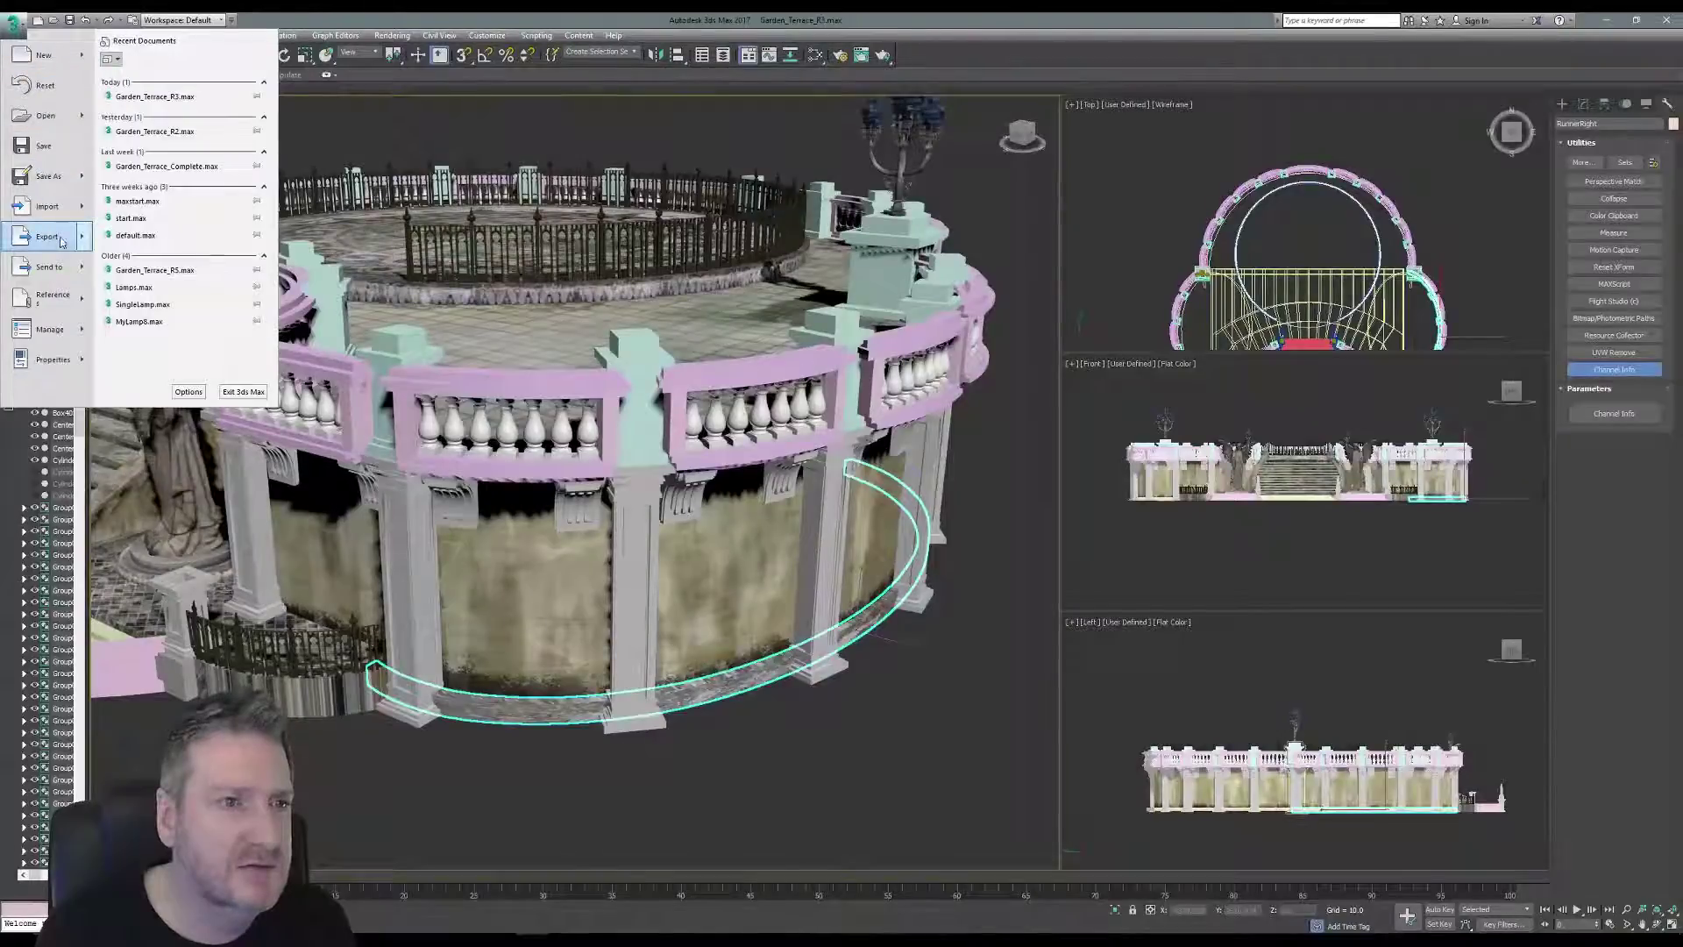
key(Escape)
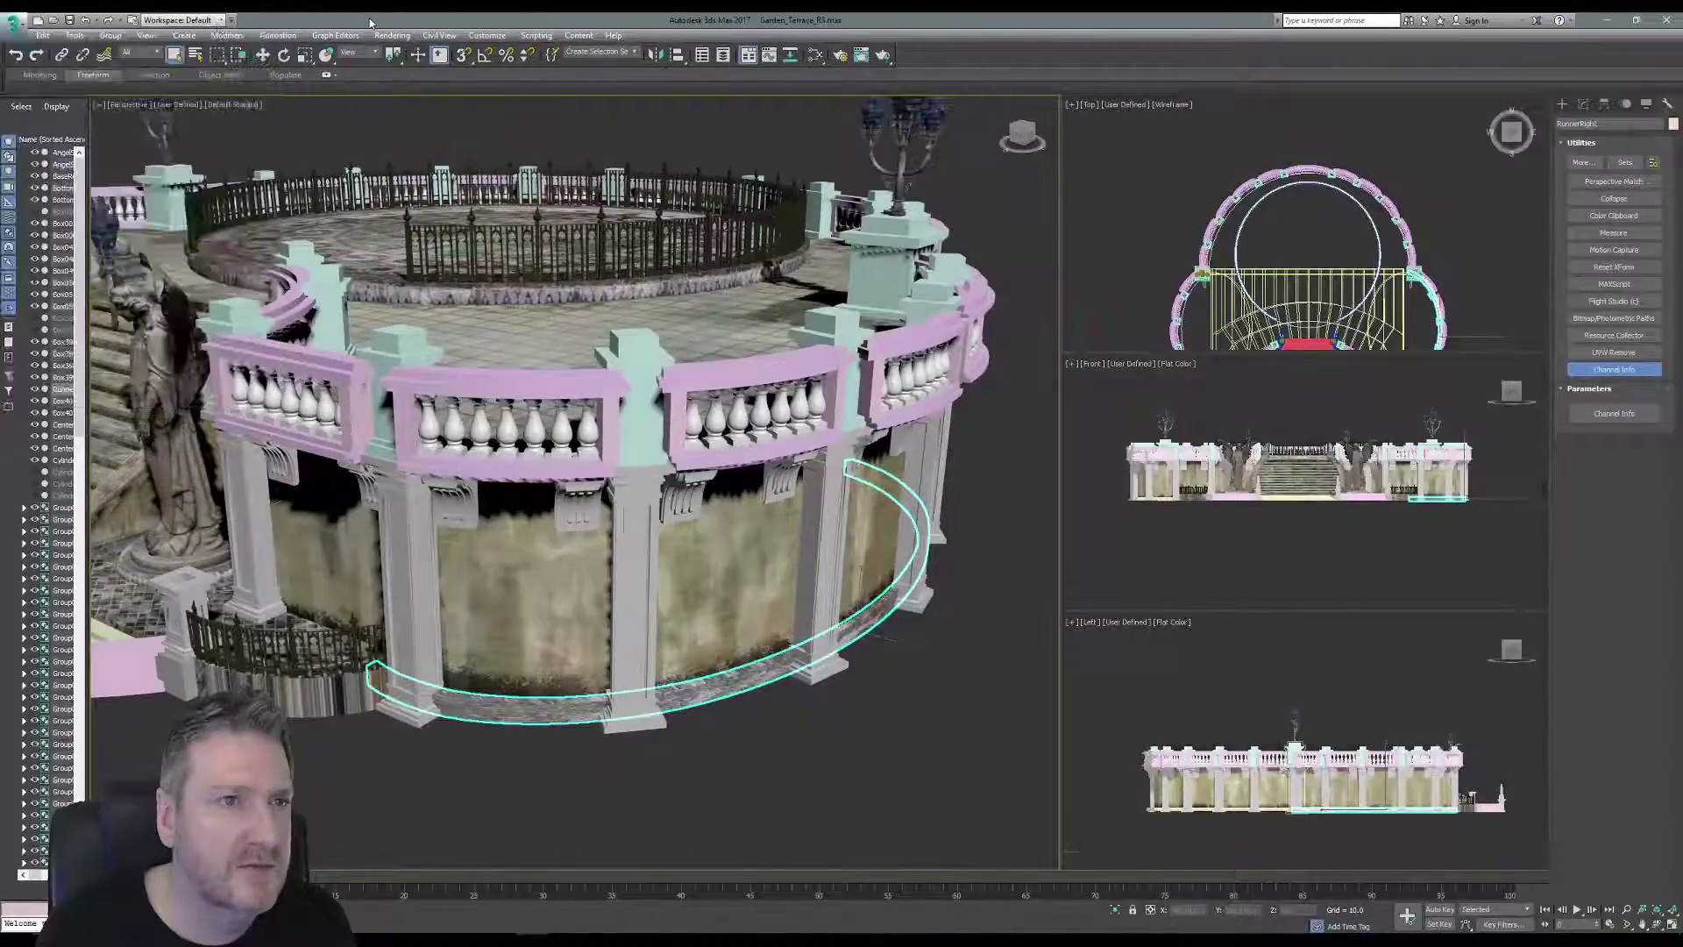
click(16, 23)
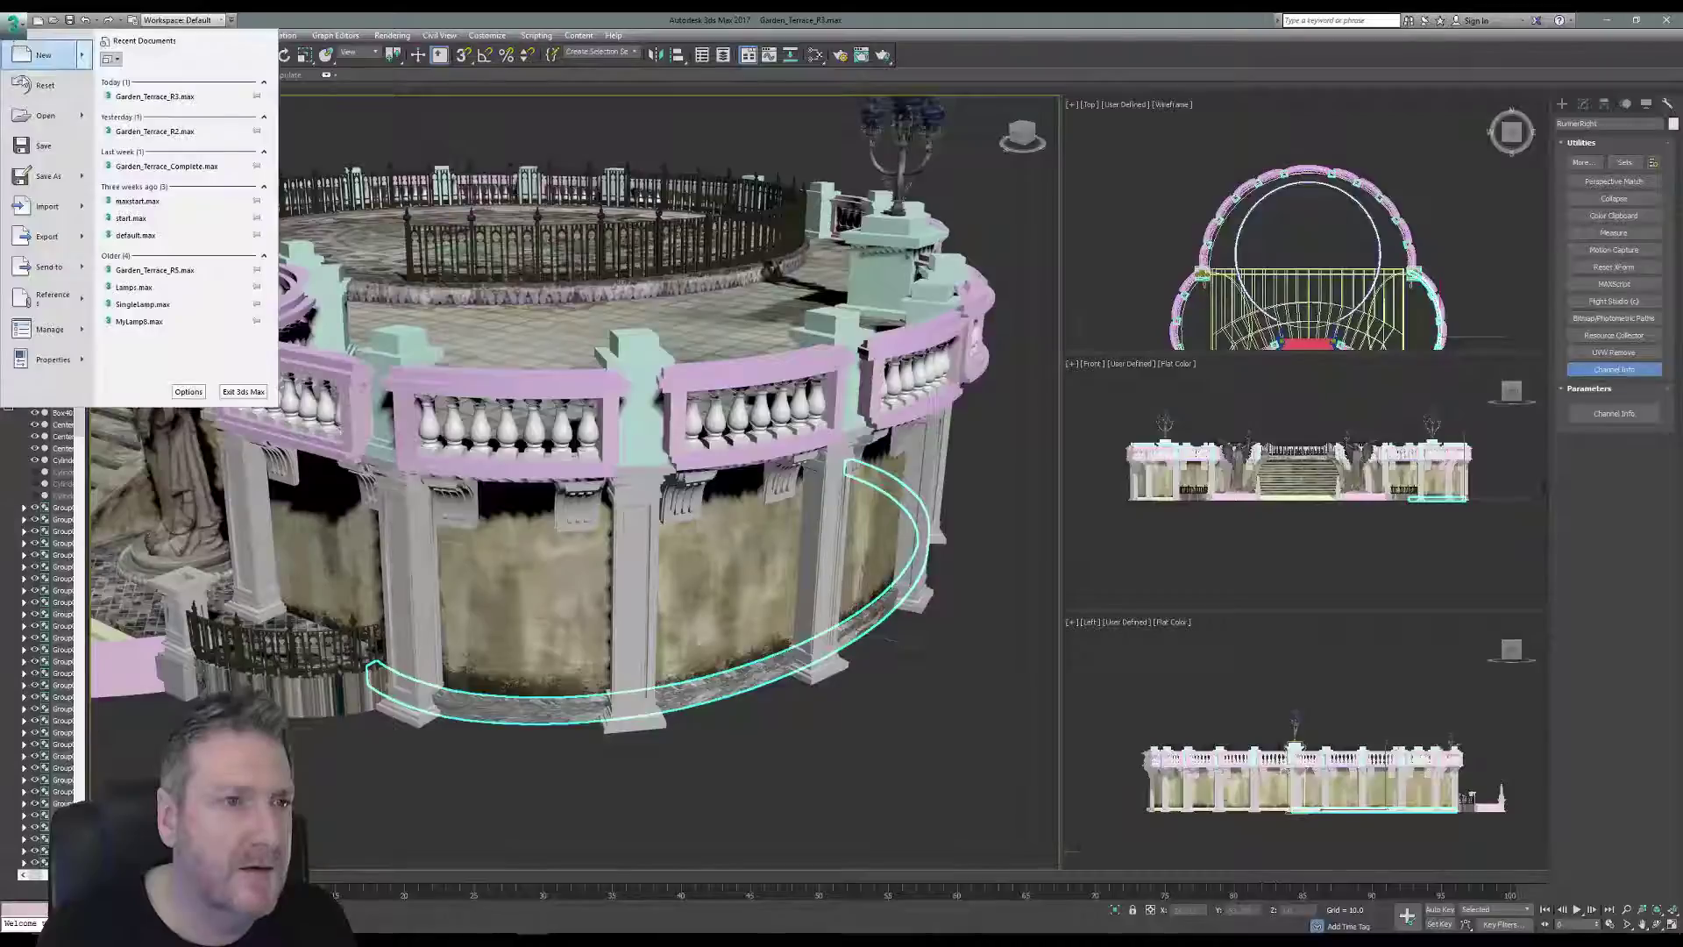
mouse_move(54, 263)
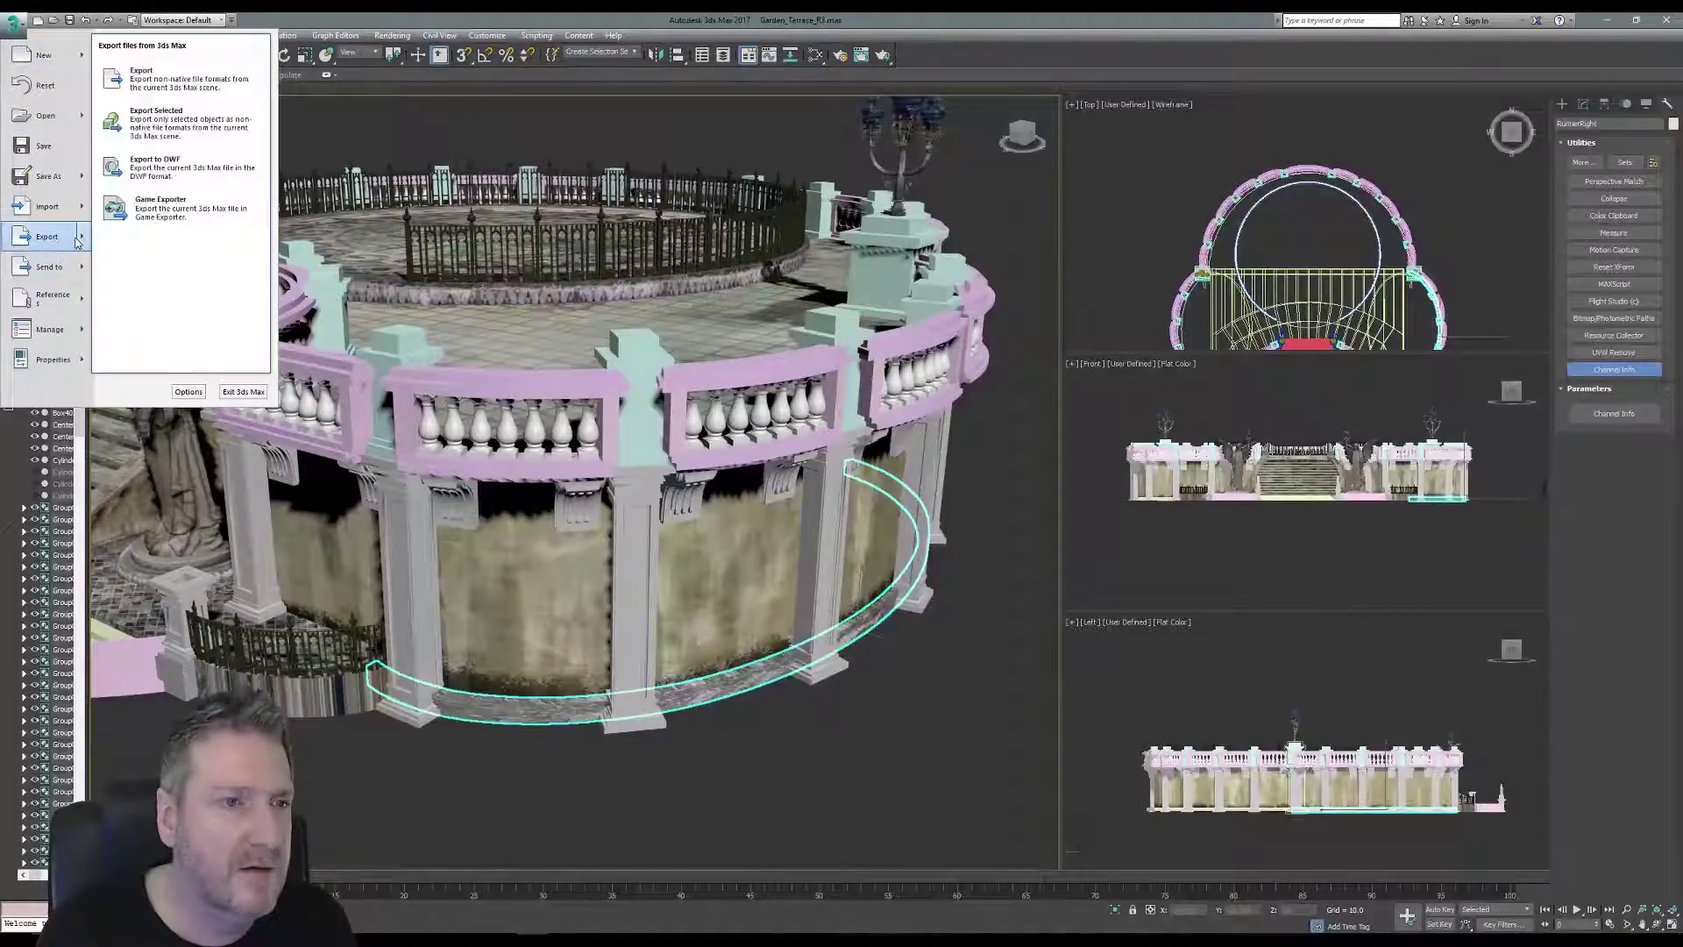
click(175, 132)
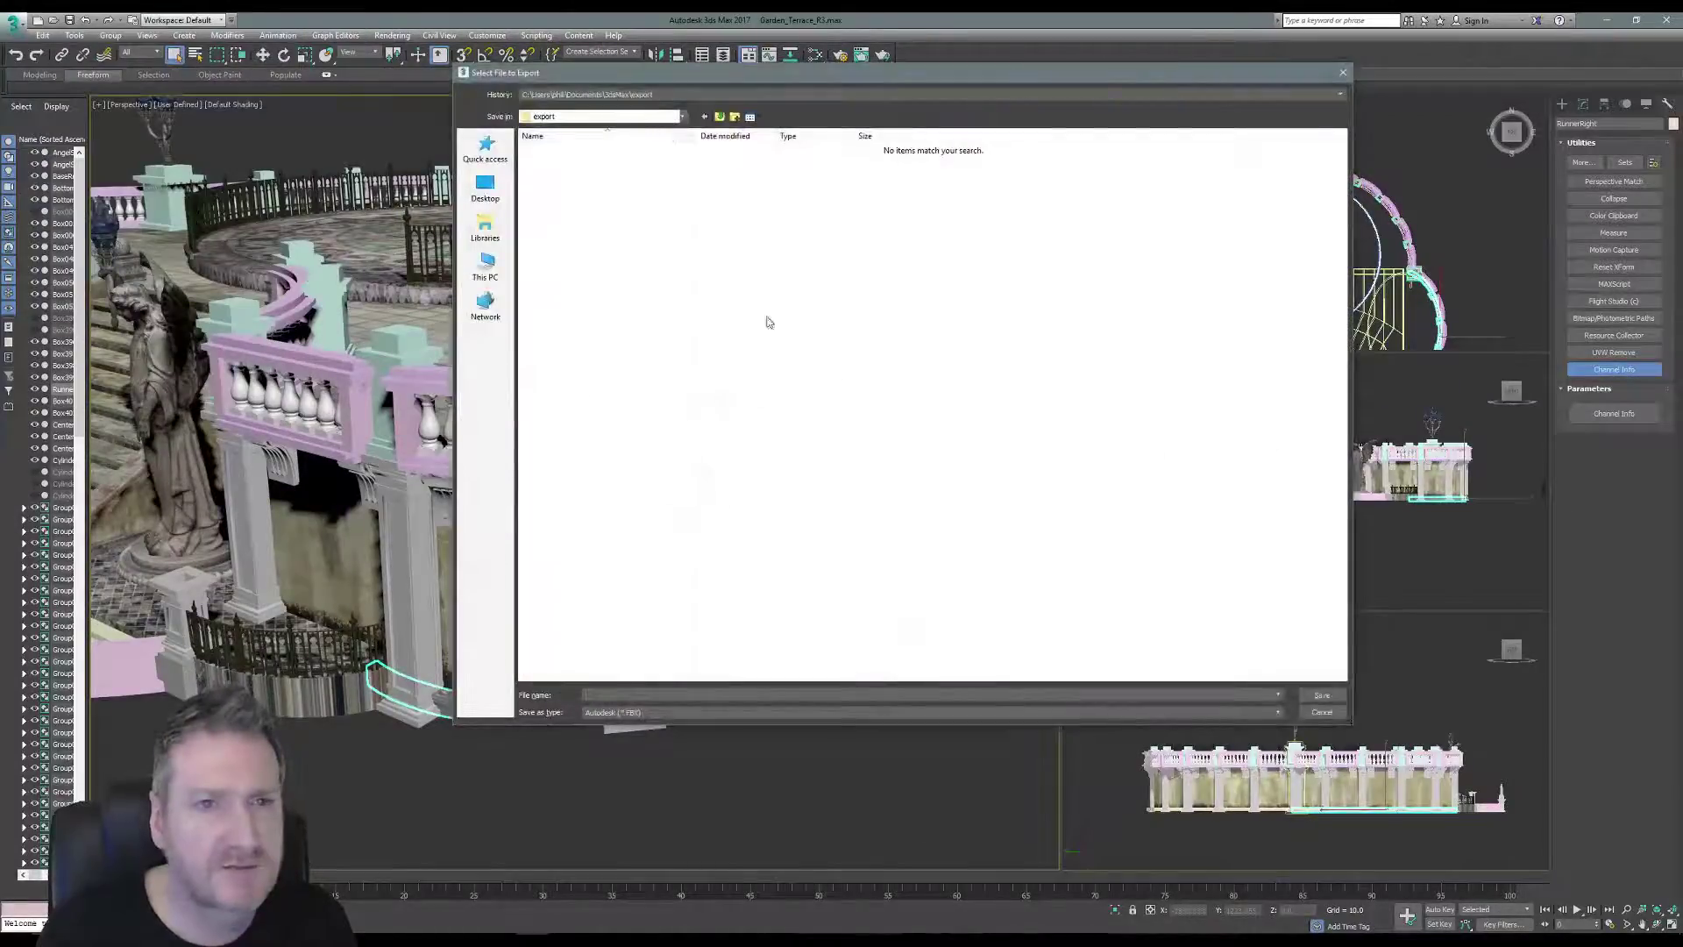
click(649, 94)
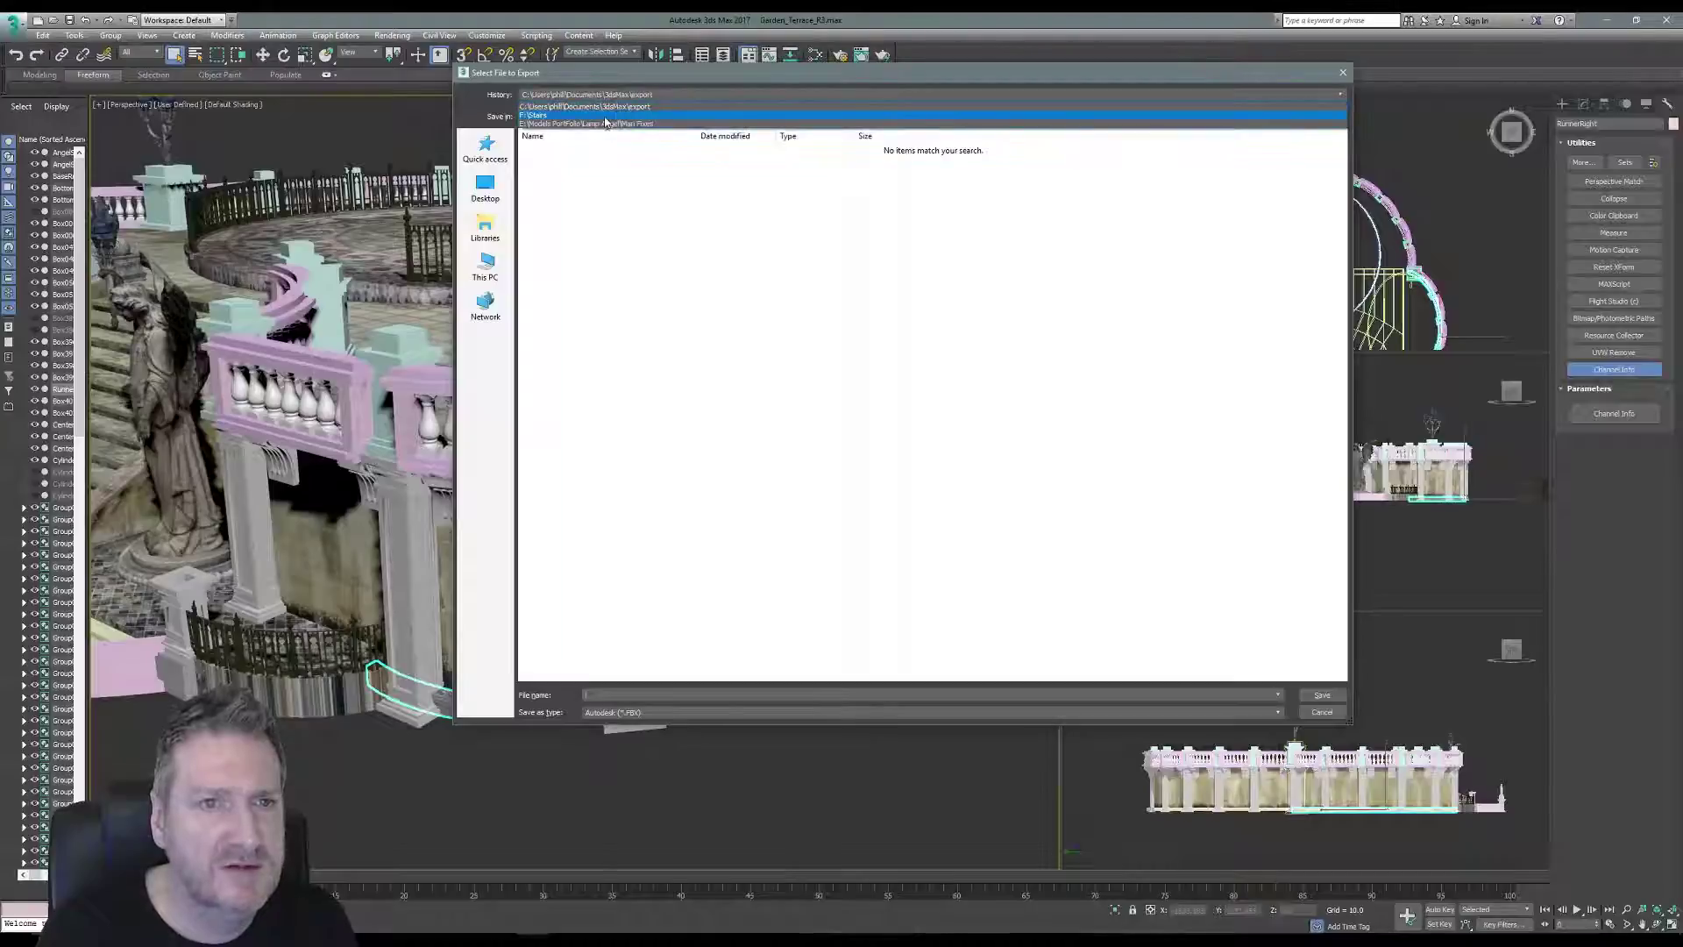
click(605, 116)
Export the object with the gw::OBJ-Exporter format under the file name RunnerRight.
click(672, 712)
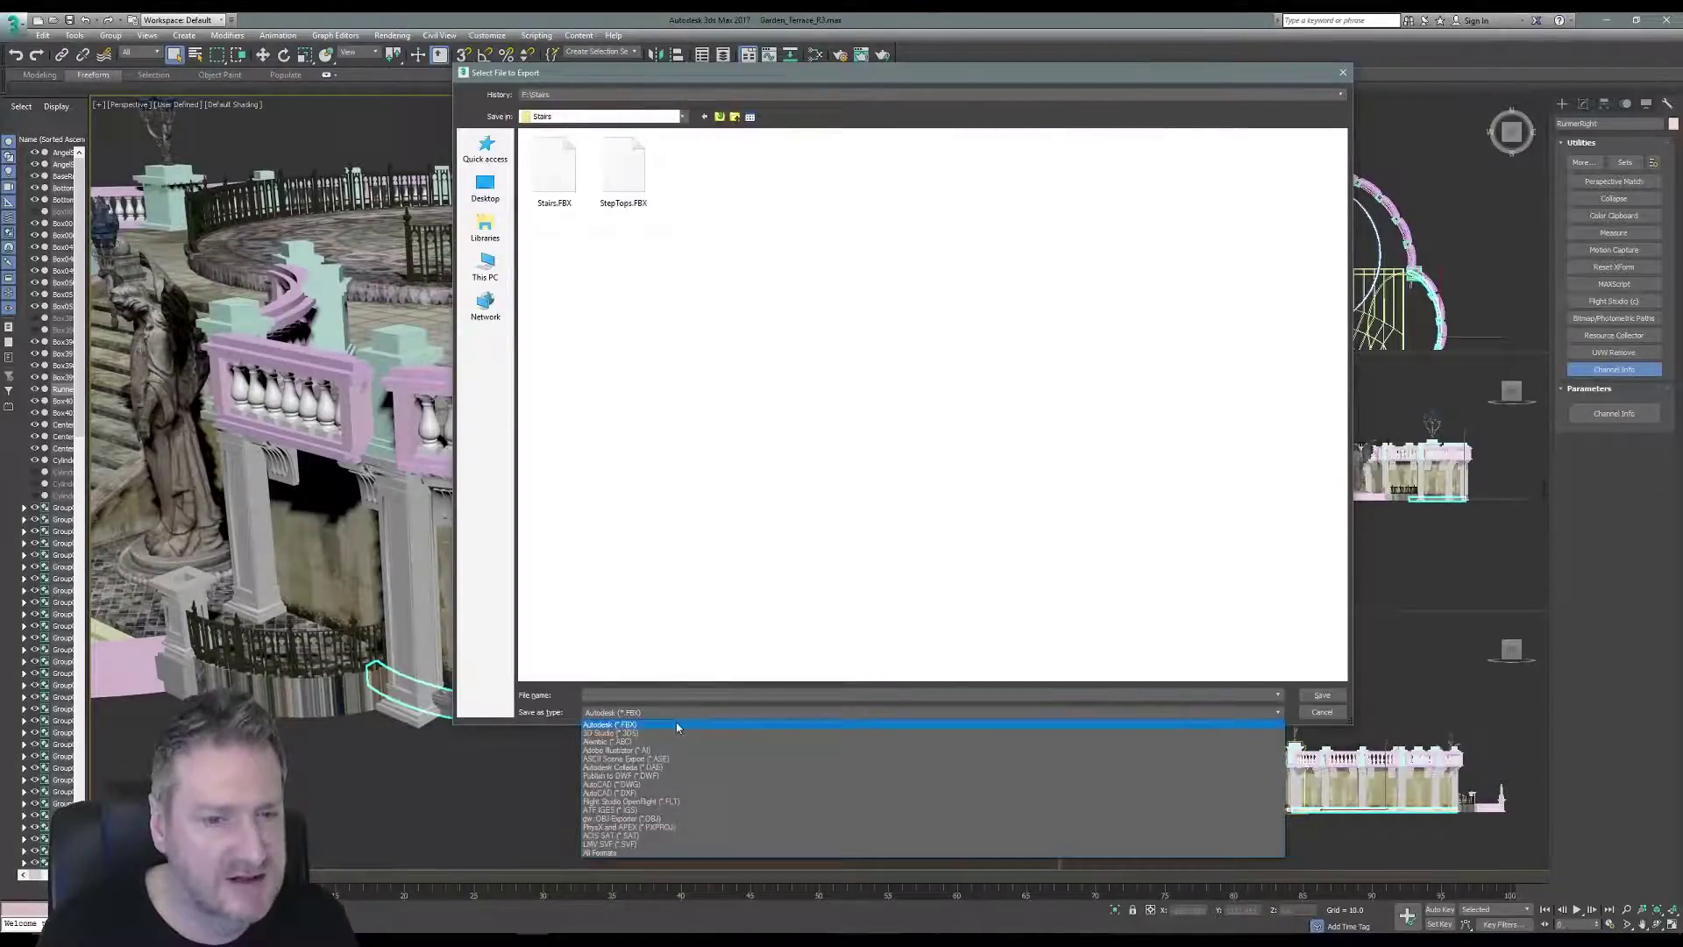
click(672, 820)
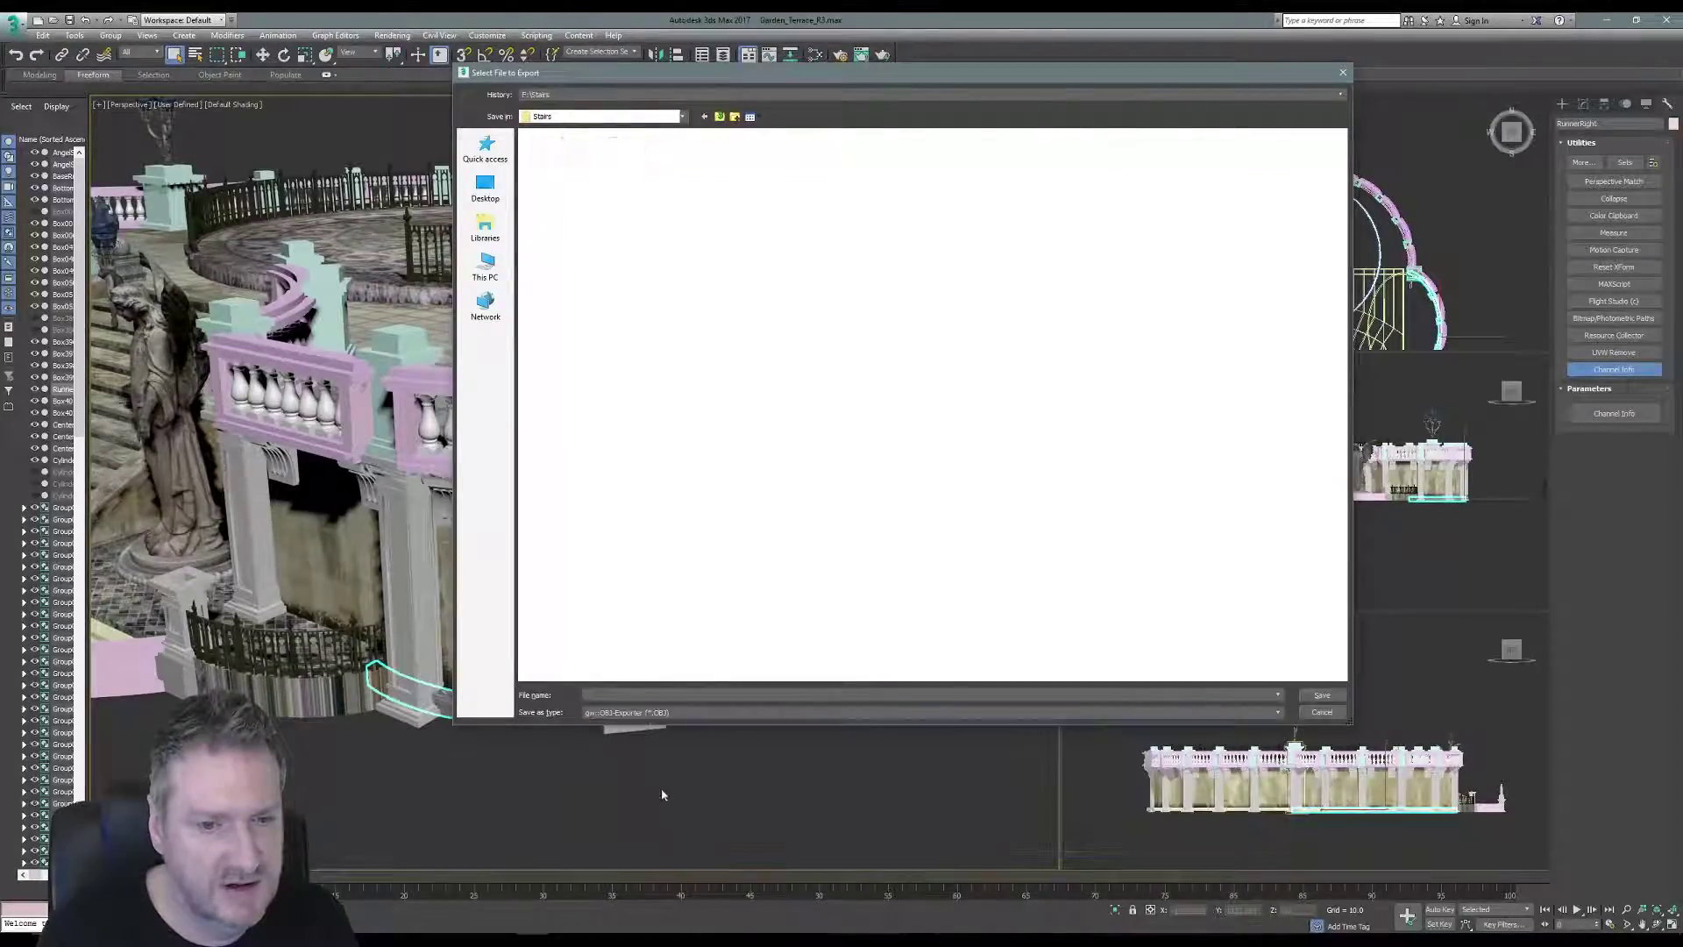
click(623, 697)
text(RunnerRight)
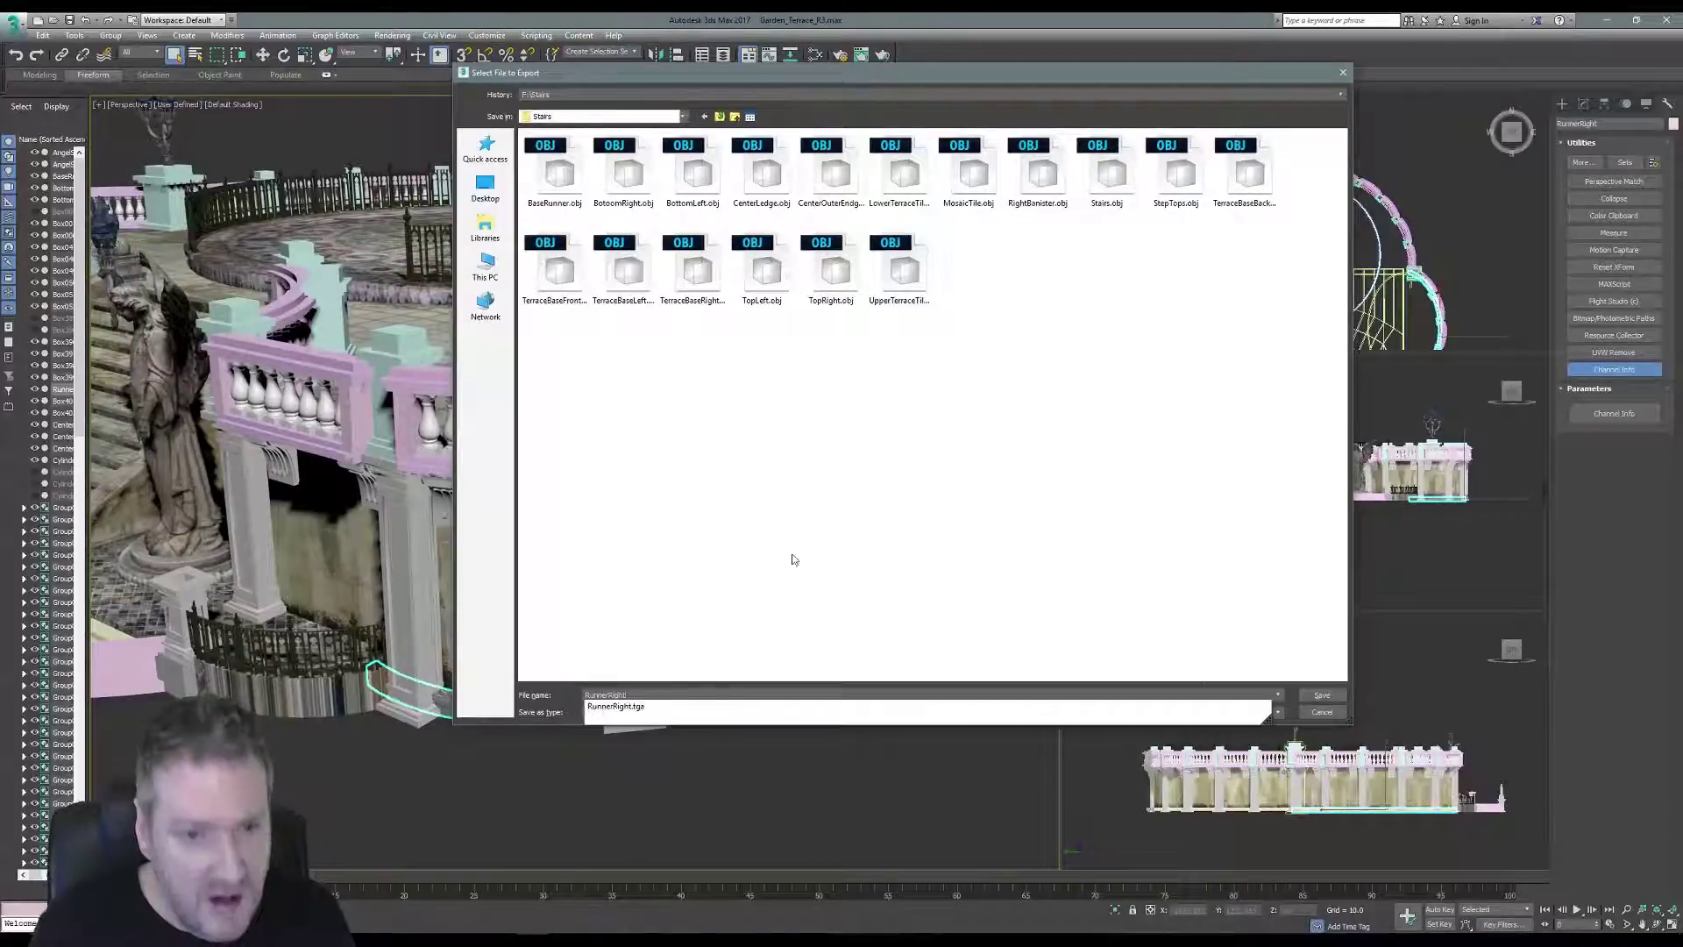
key(Escape)
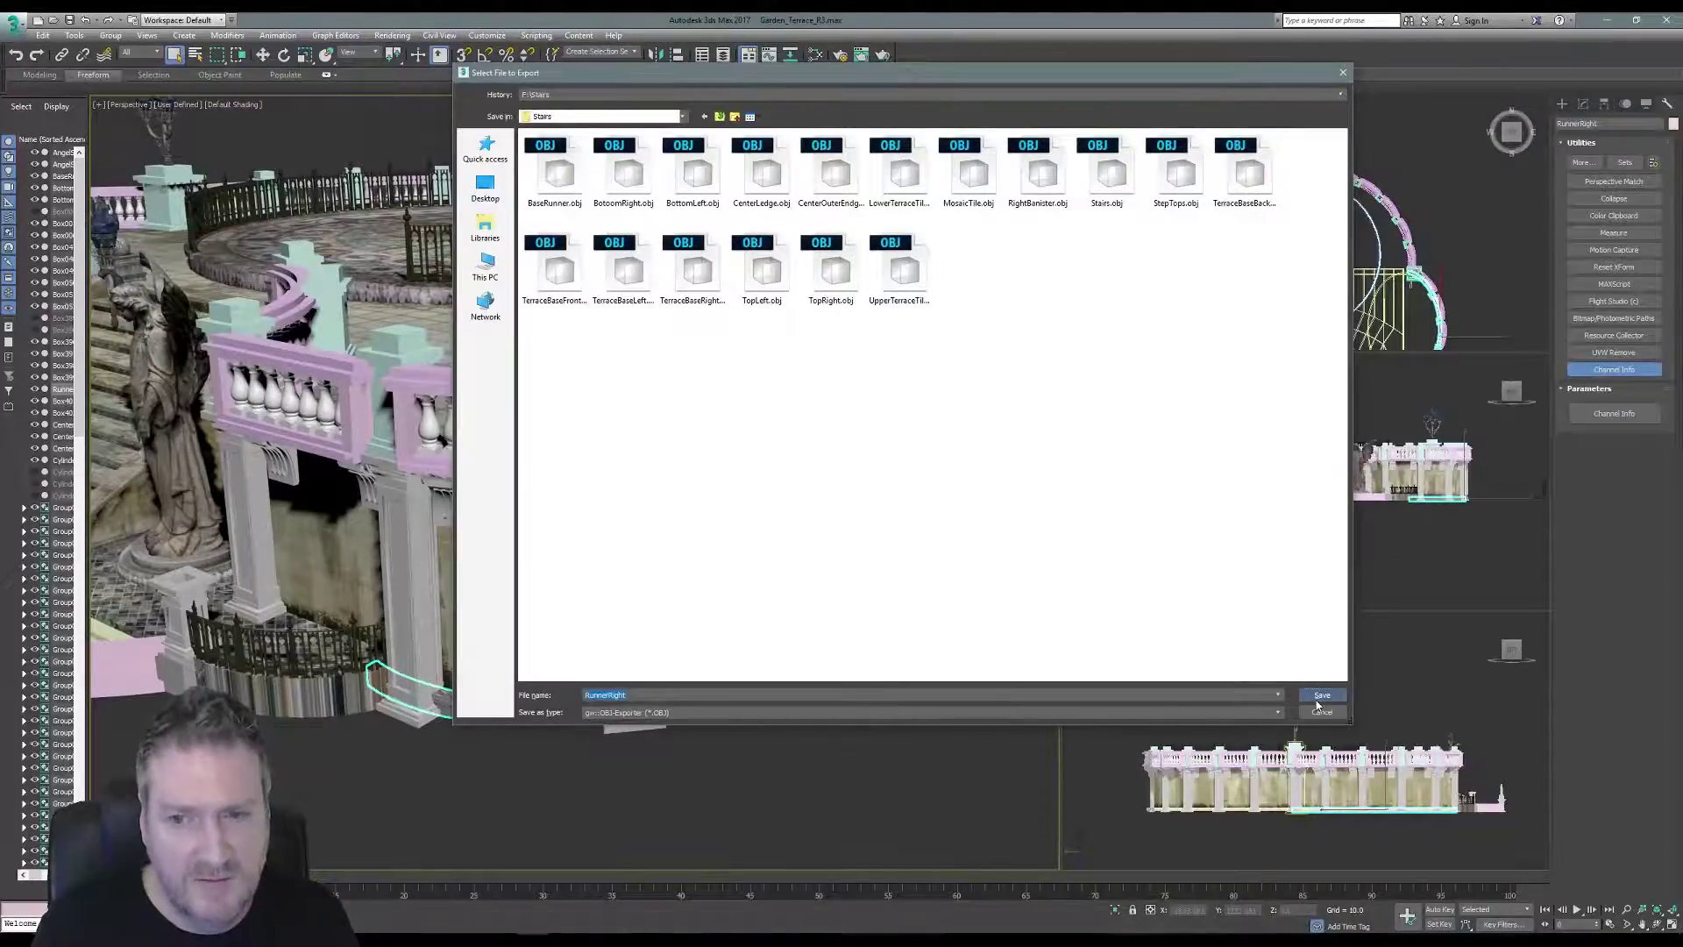
click(1319, 697)
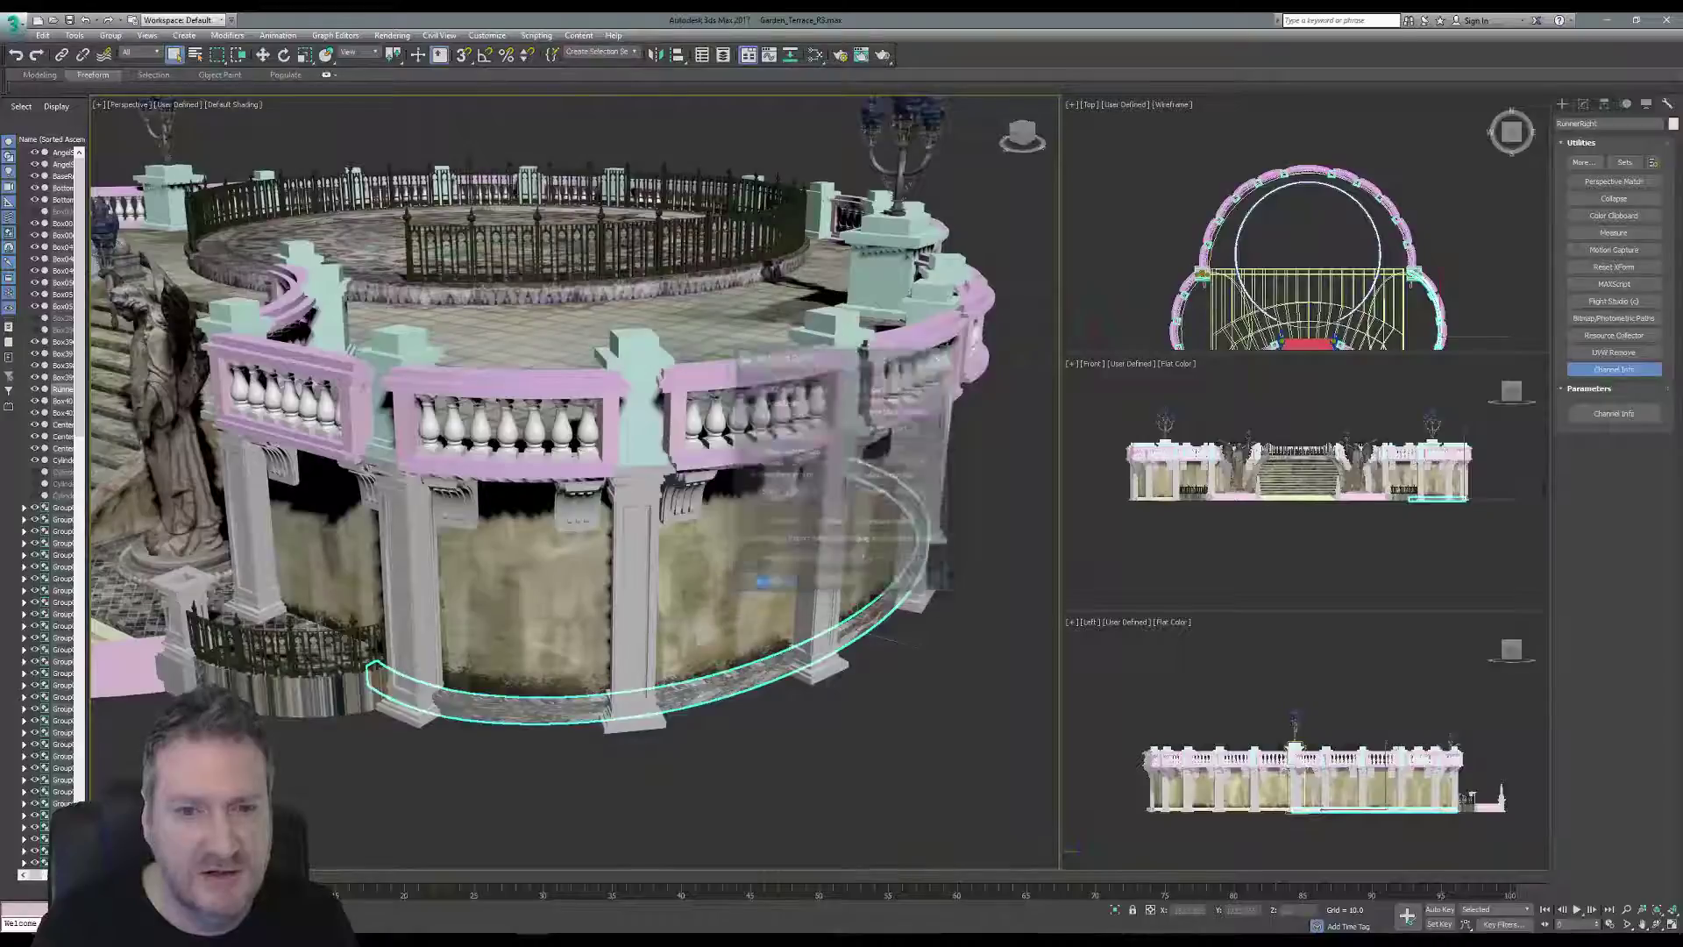
click(982, 585)
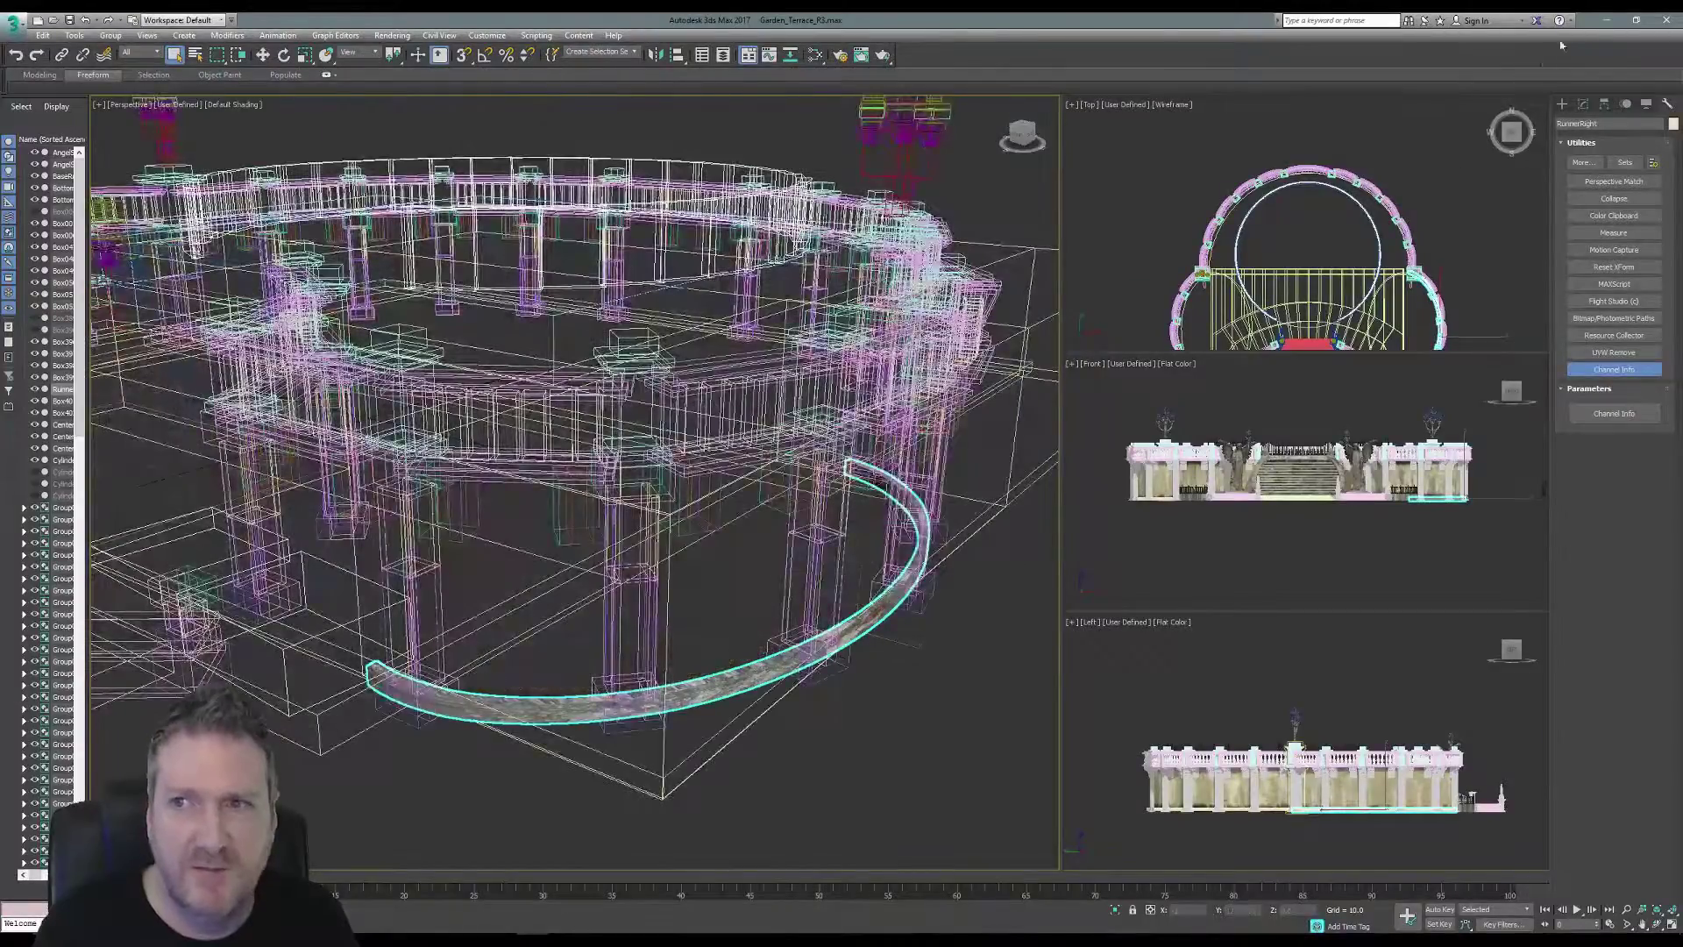
Switch to Mari and start a new project named RunnerRight with the texture root path E:/Temp.
click(1606, 19)
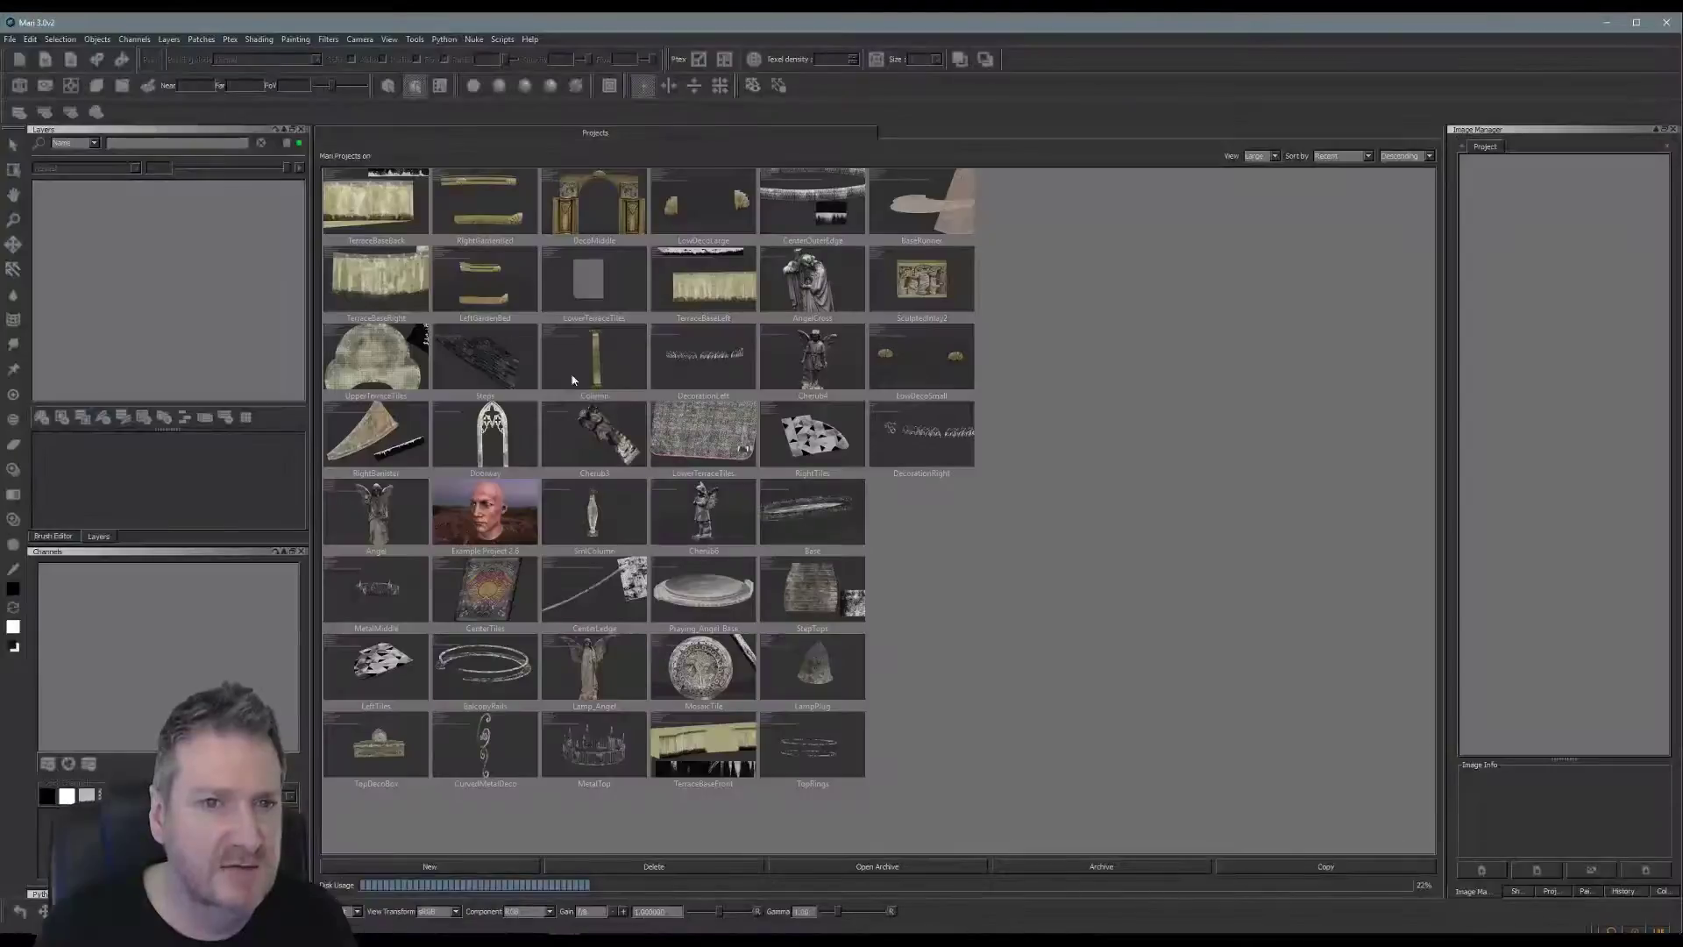
click(11, 42)
click(20, 59)
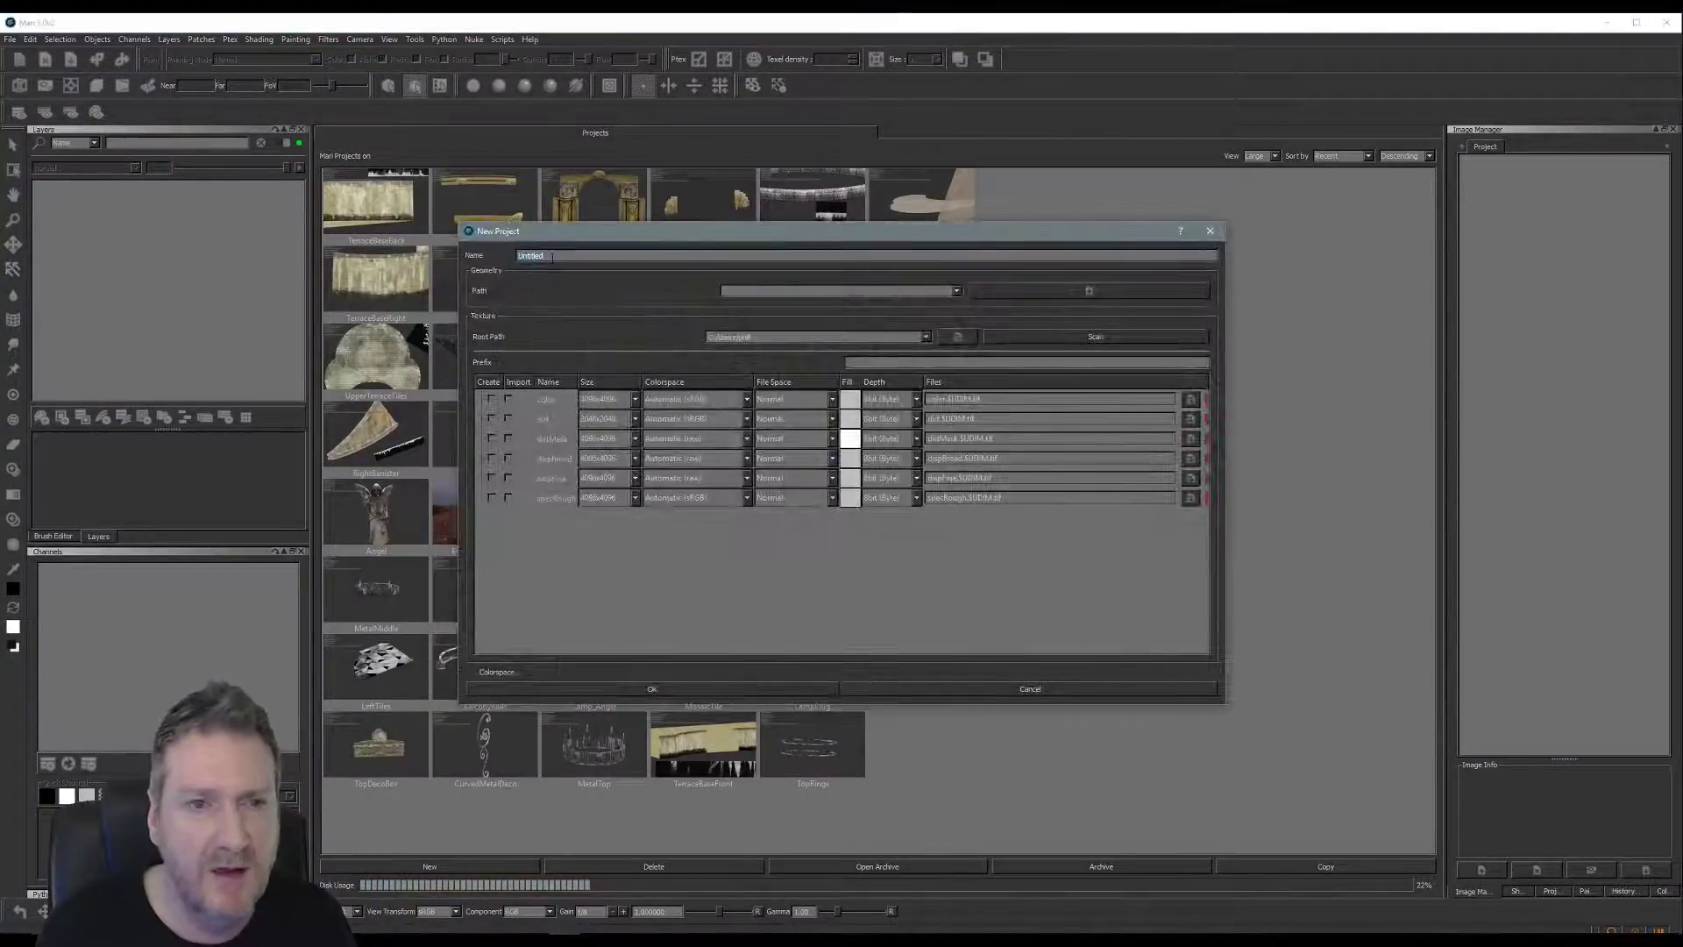
text(RunnerRight)
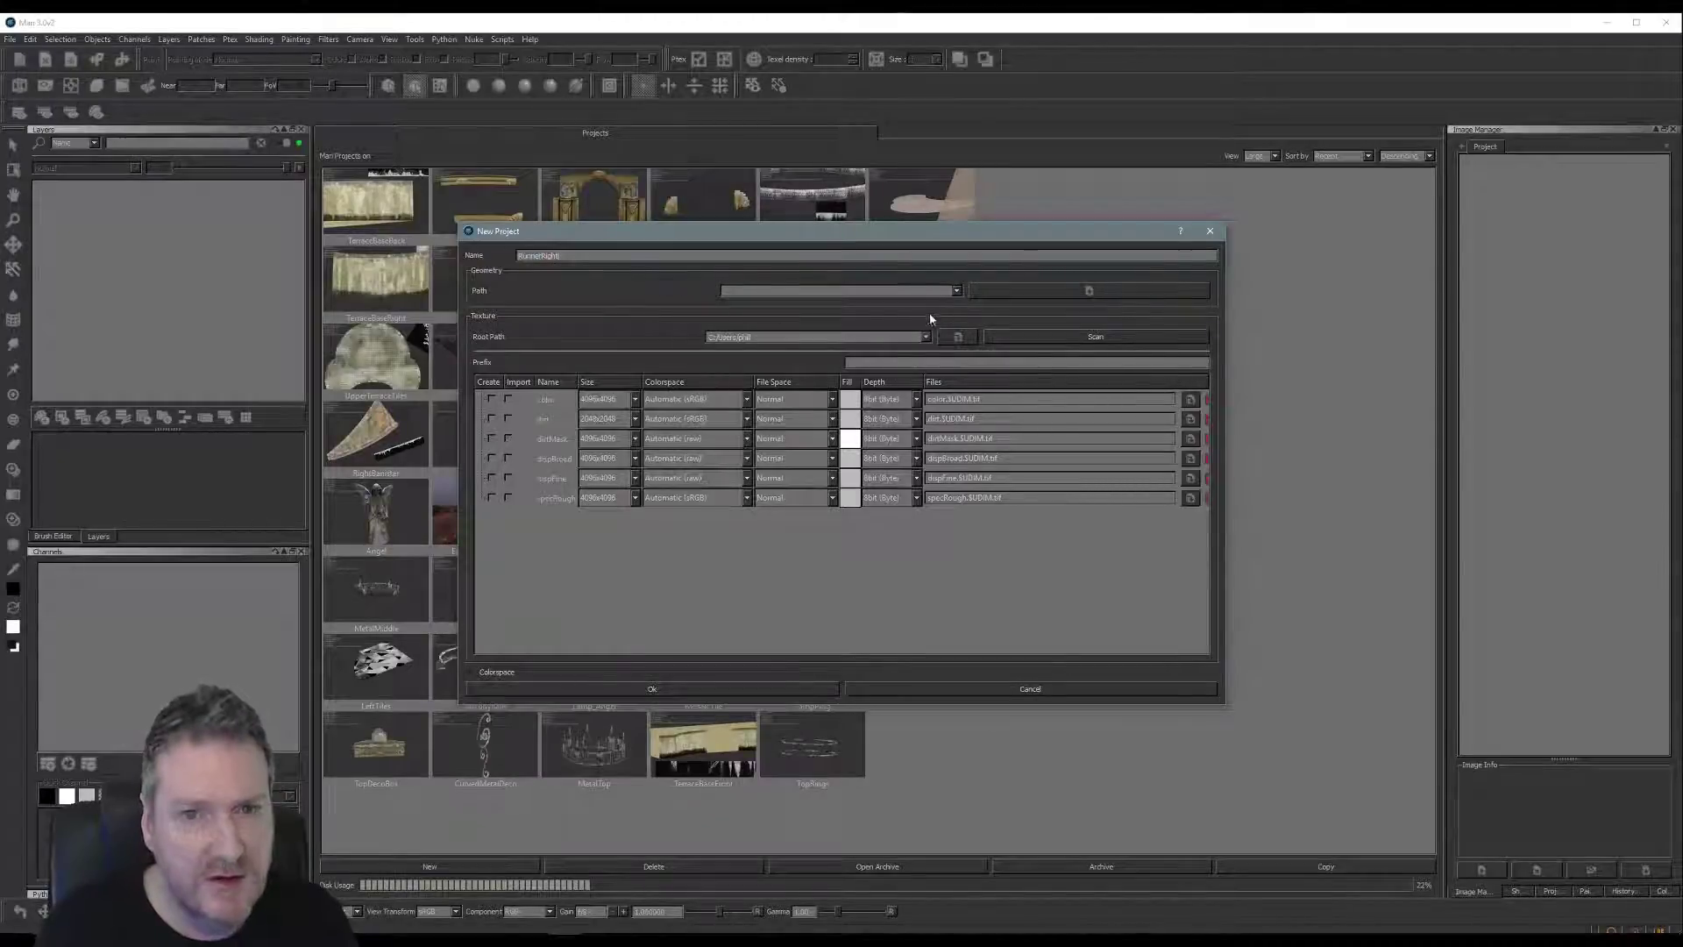
click(925, 336)
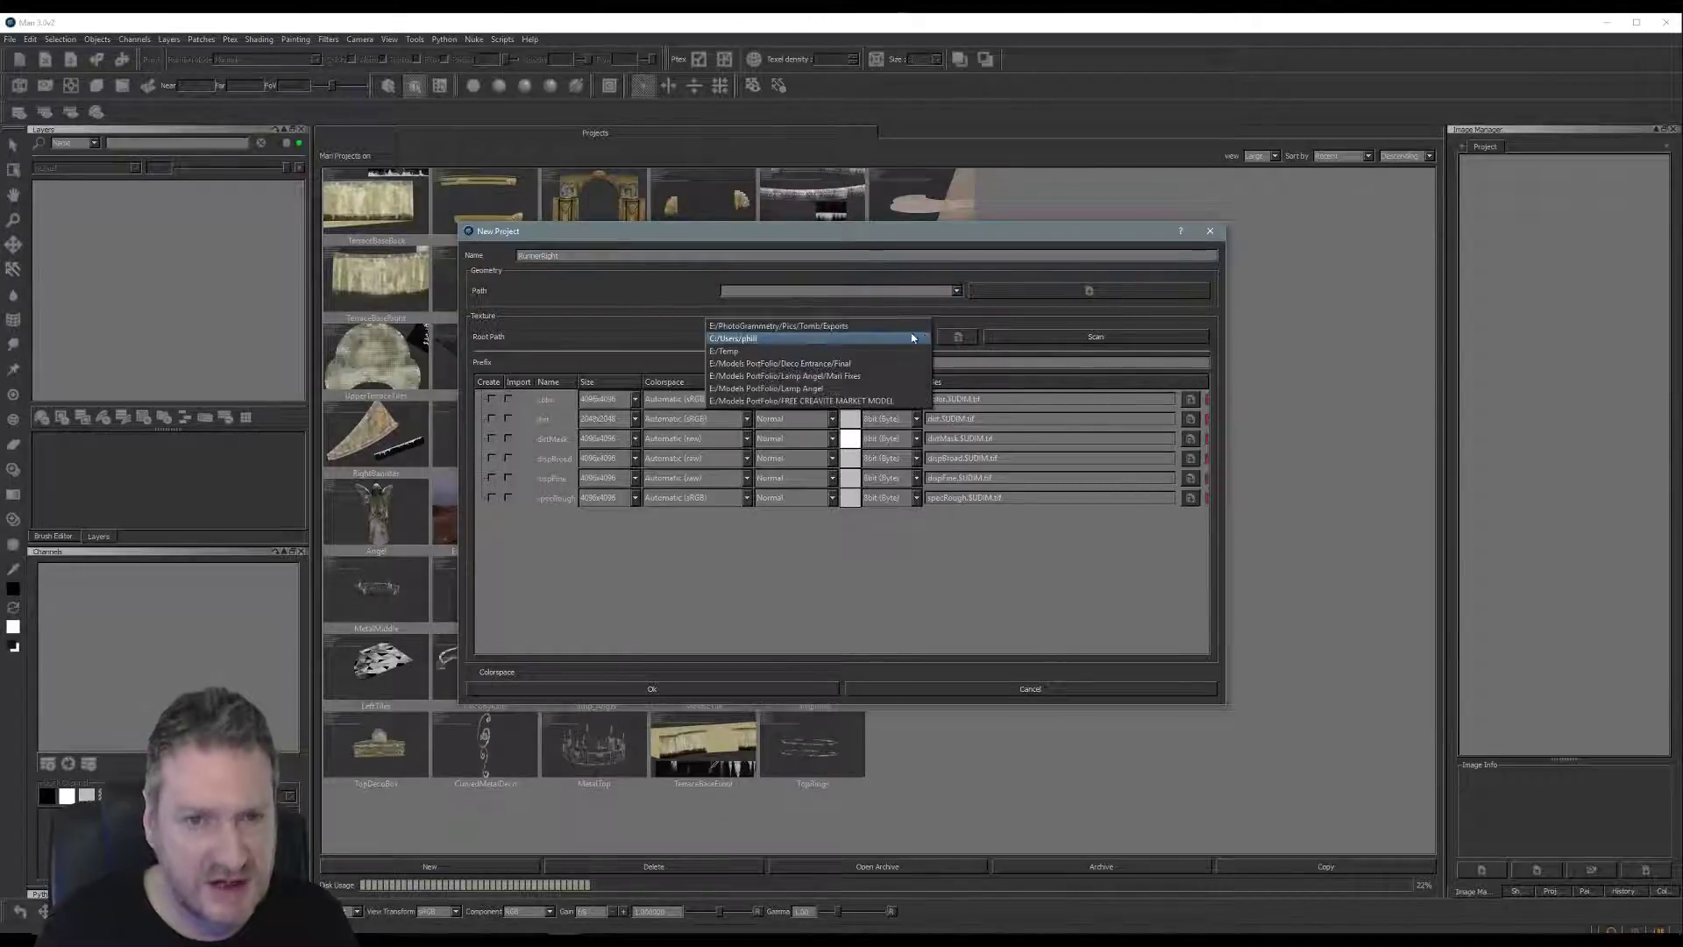
click(822, 351)
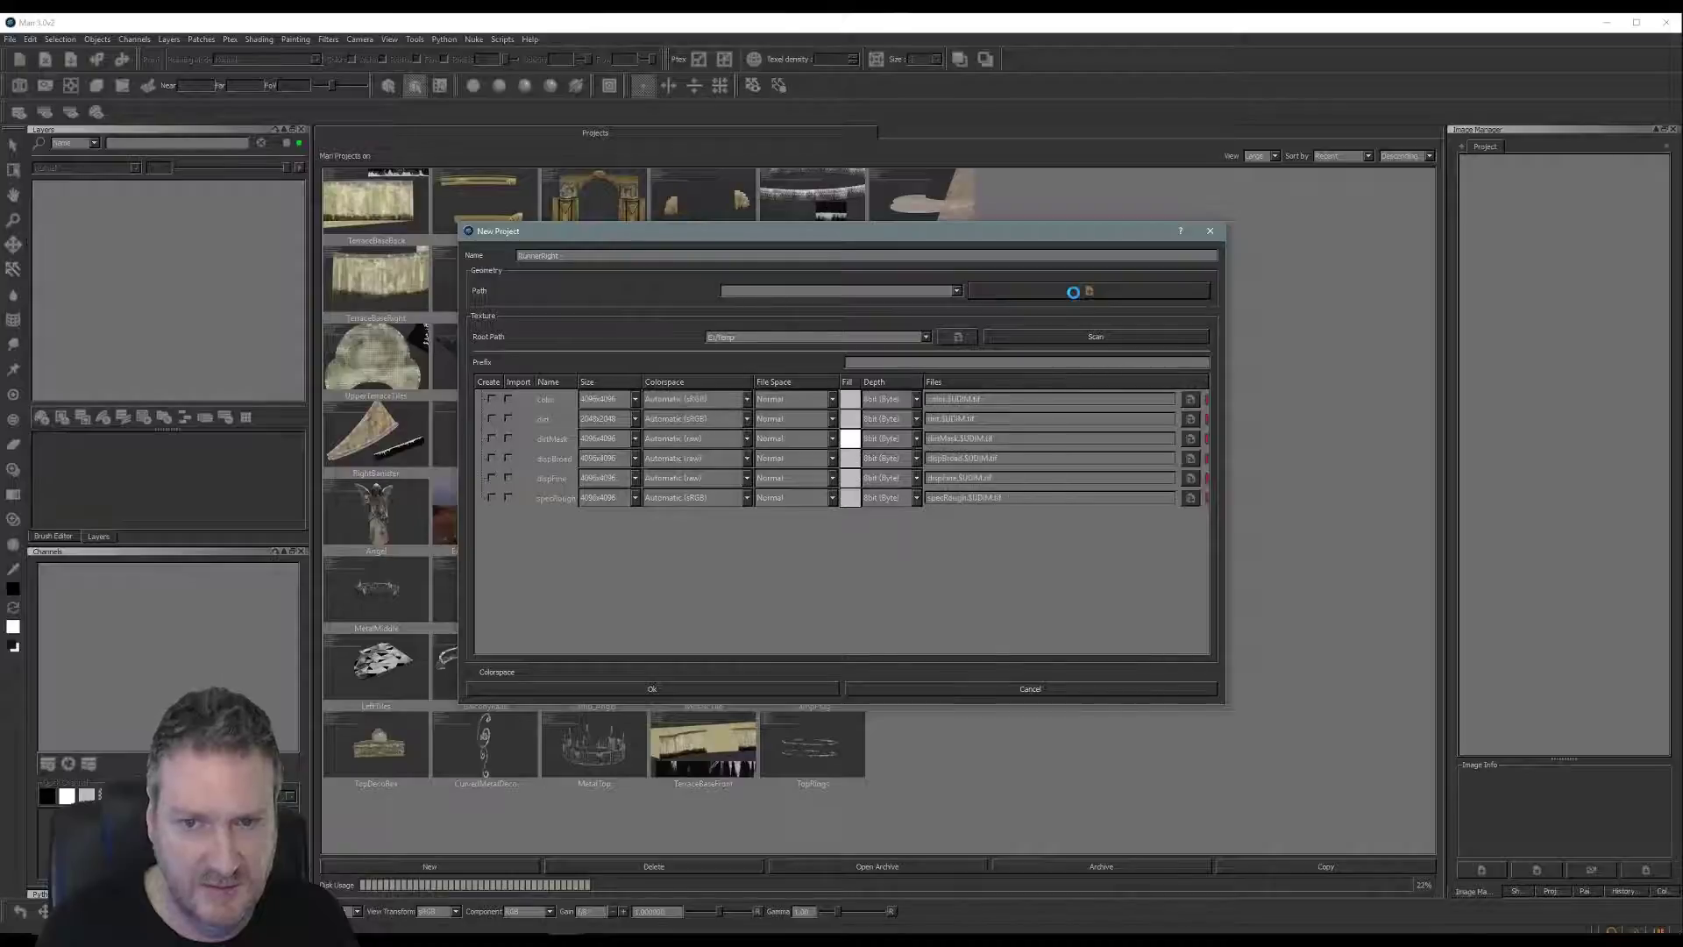
Load RunnerRight.obj from F:/Stairs as the new project's geometry.
click(1078, 294)
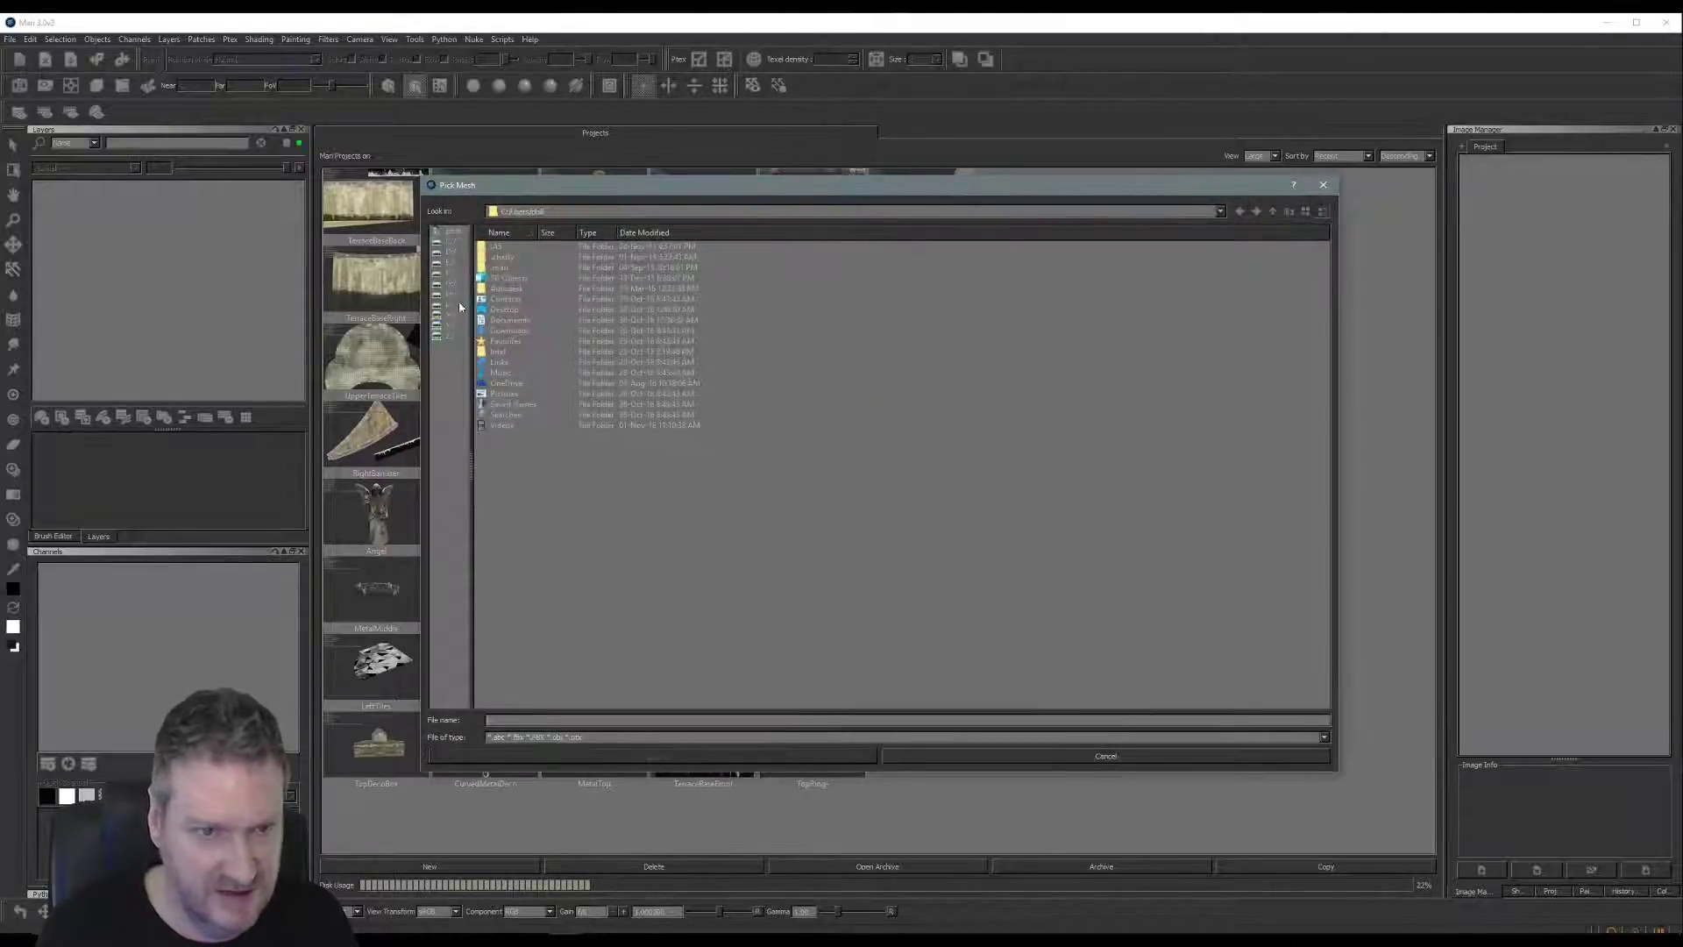
click(447, 272)
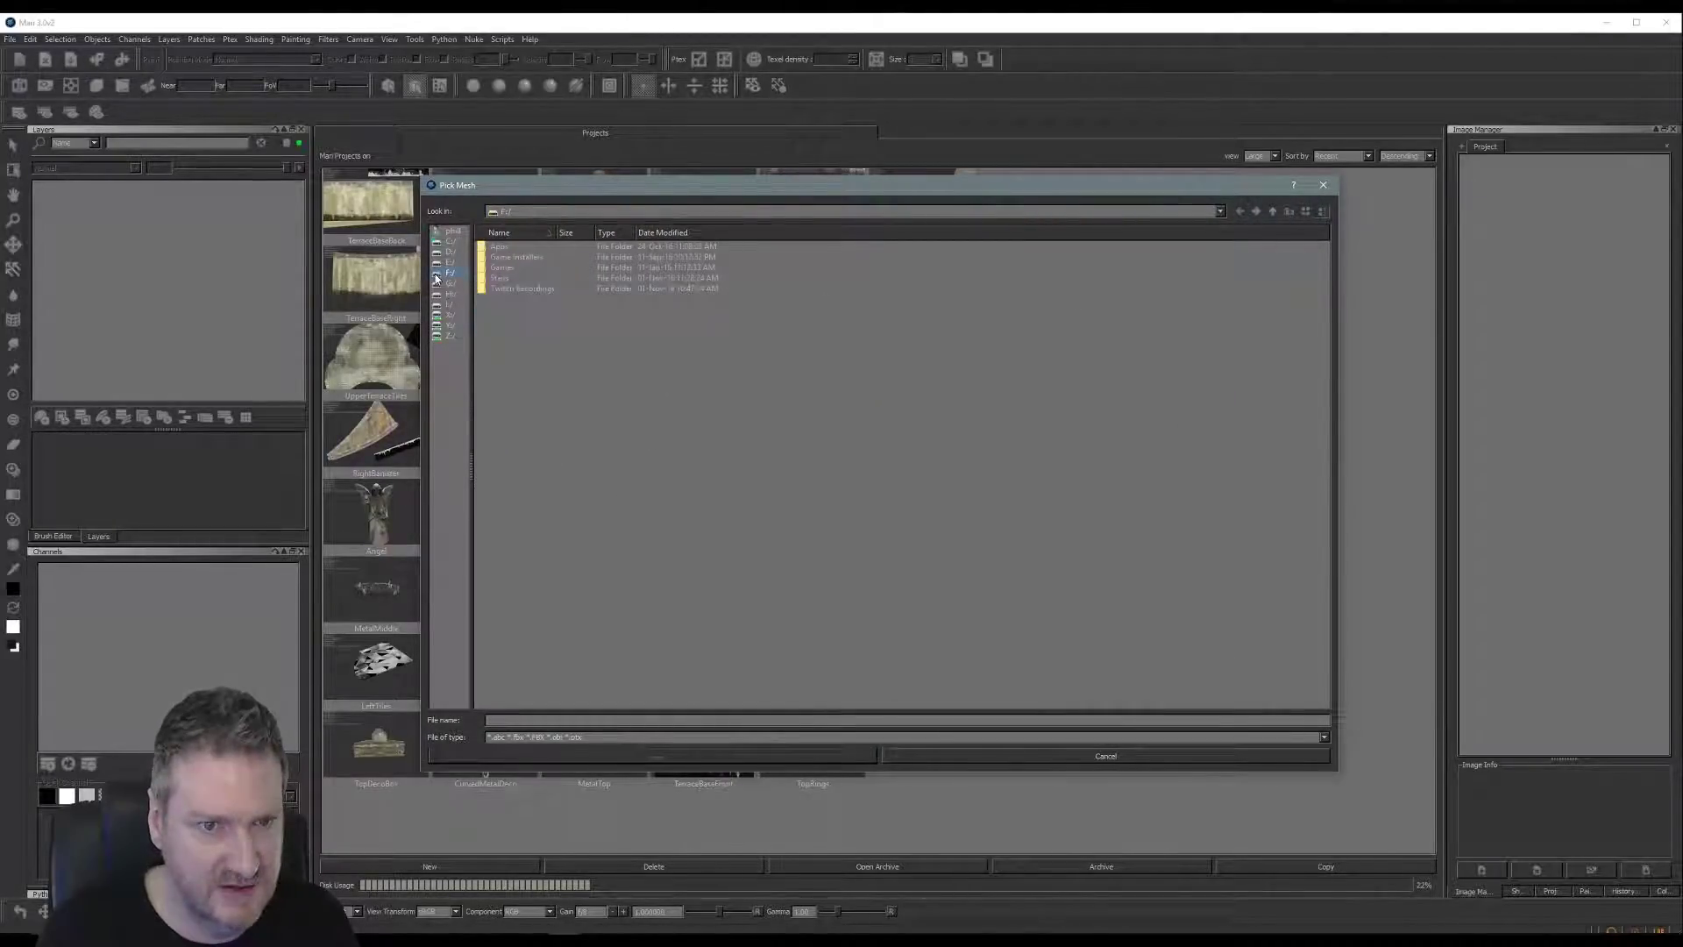
double_click(504, 278)
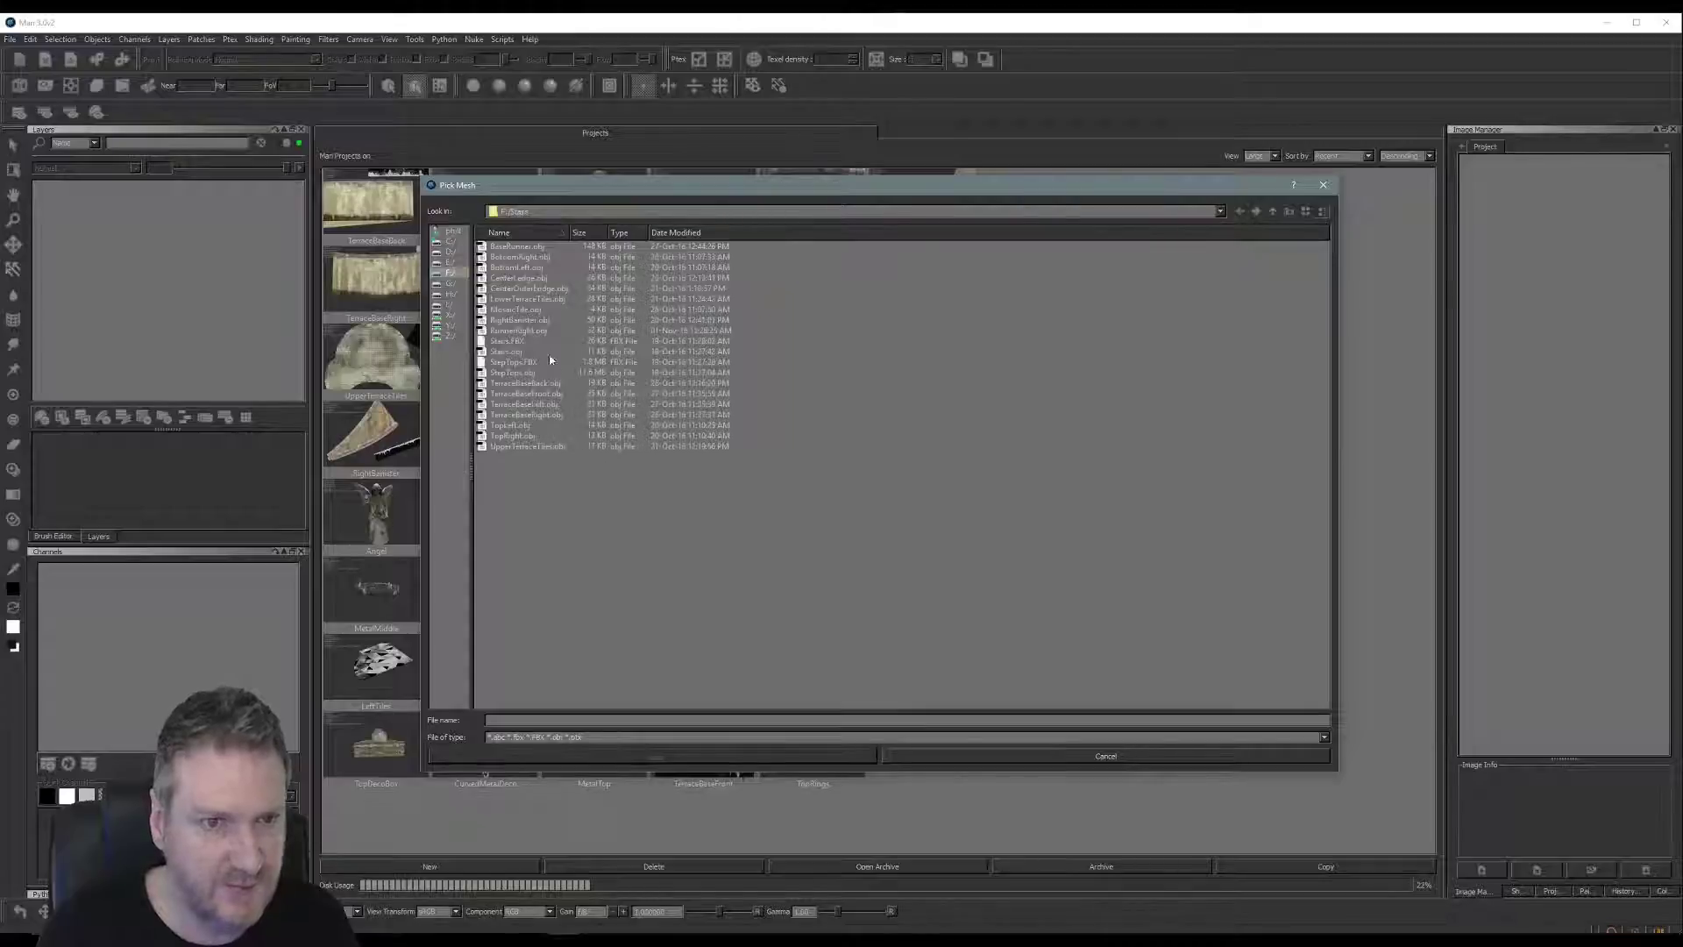
click(536, 331)
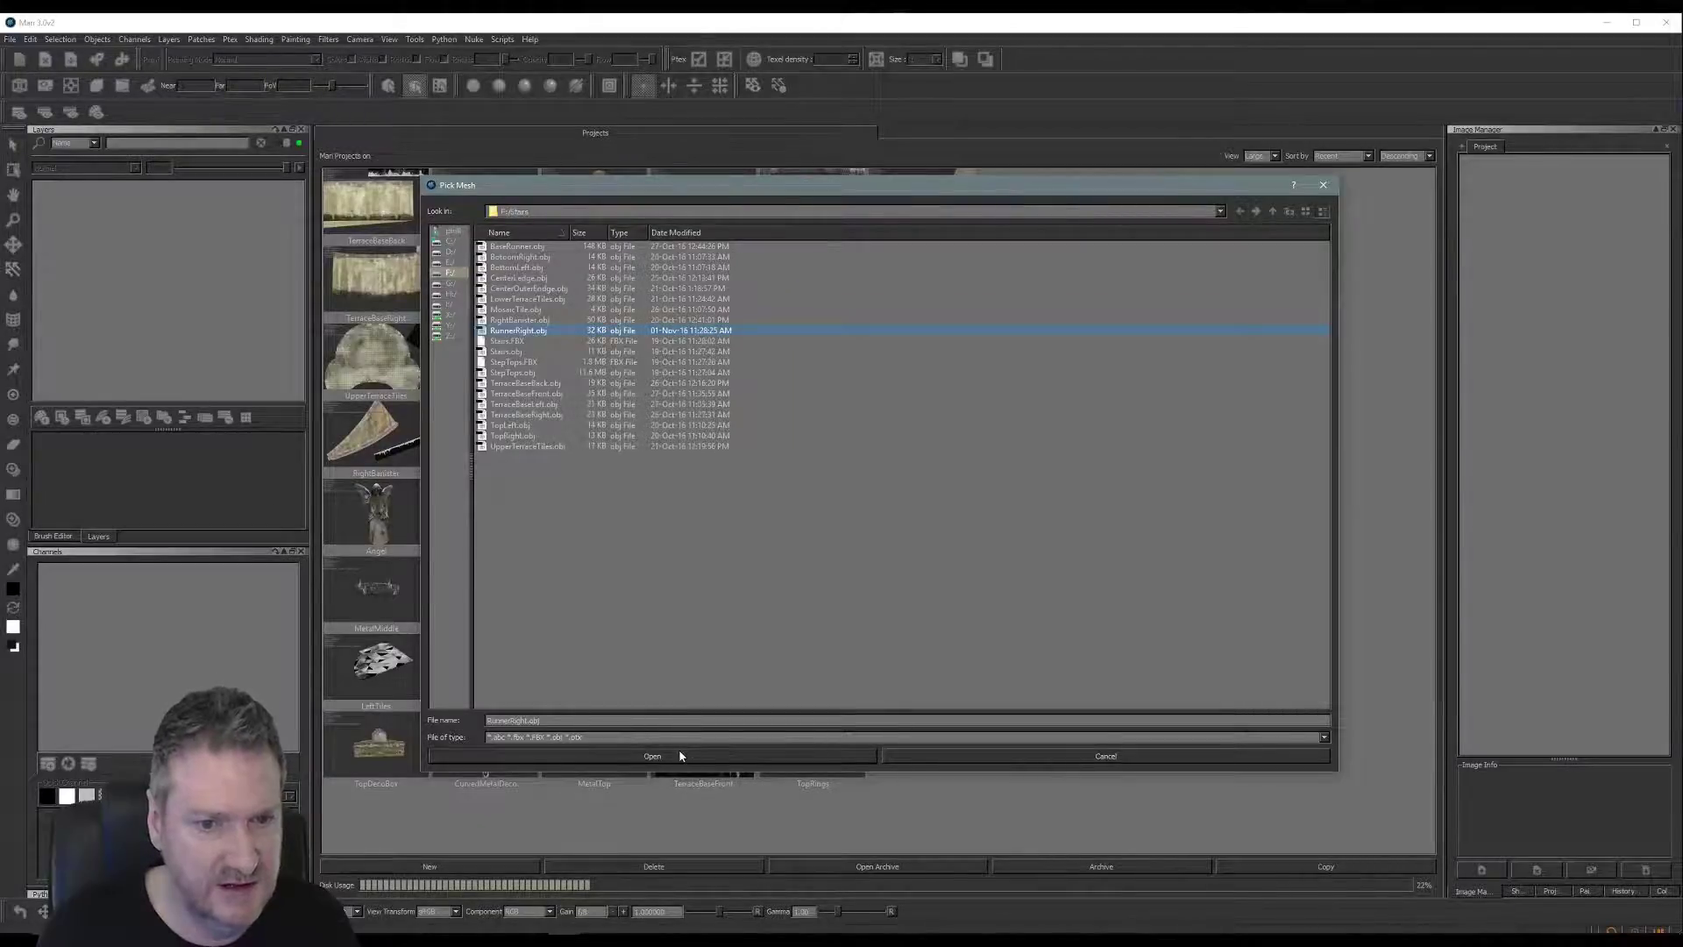
click(681, 755)
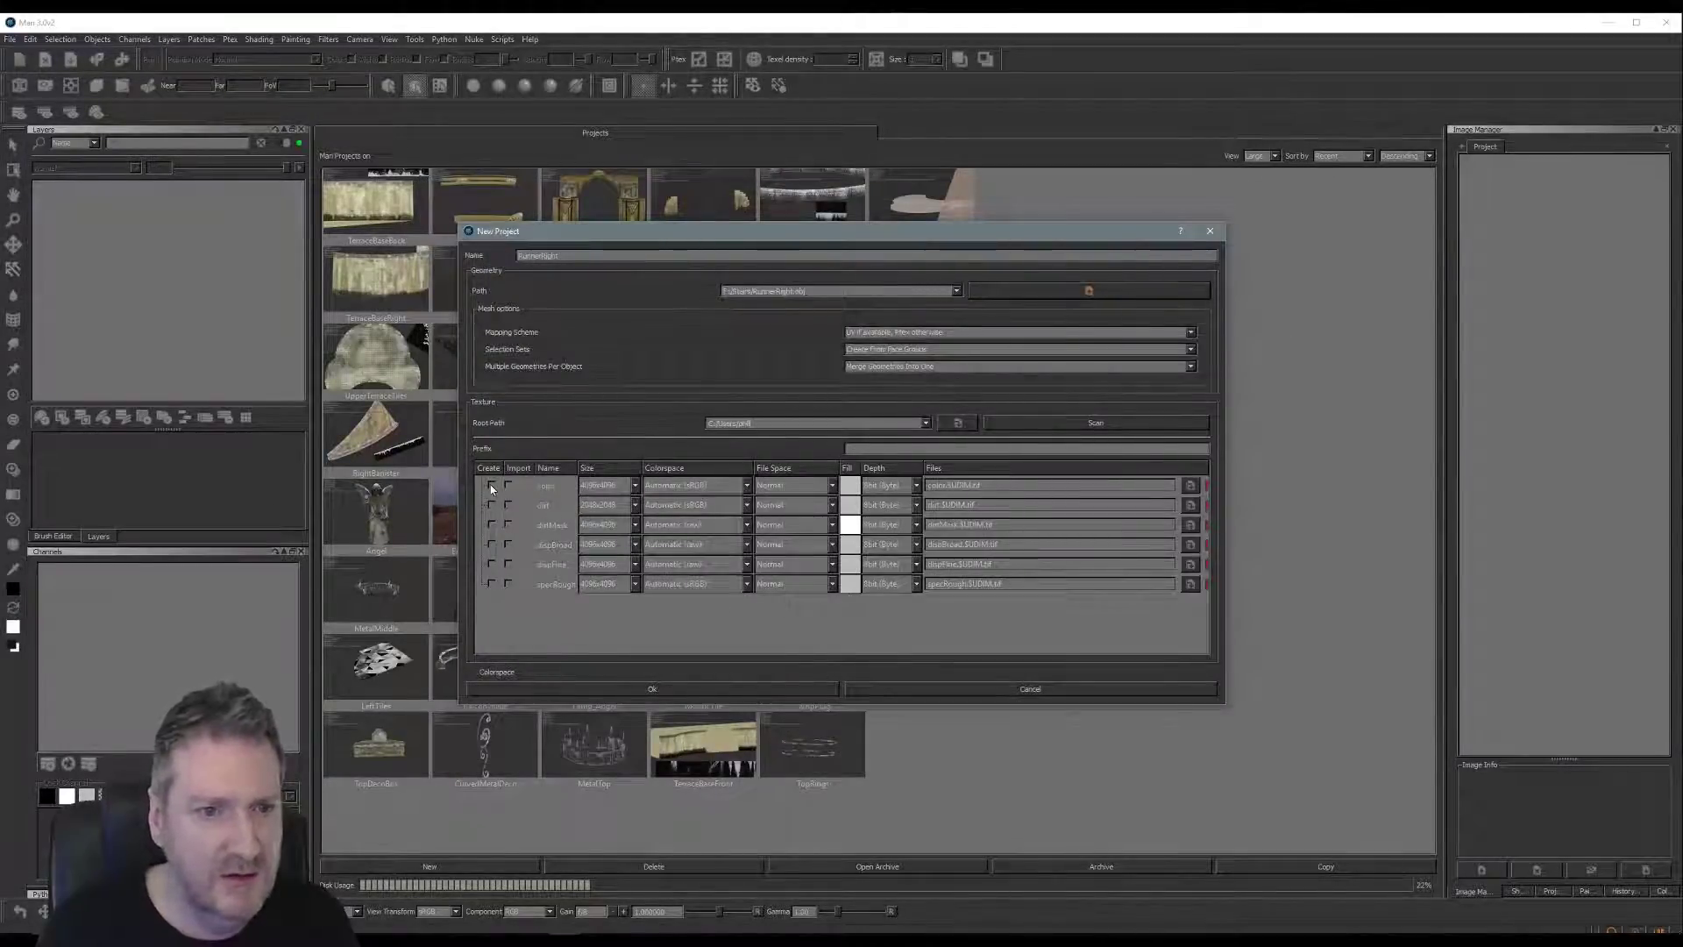
Set the color channel's size to 2048x2048 and create the project.
click(633, 485)
click(614, 466)
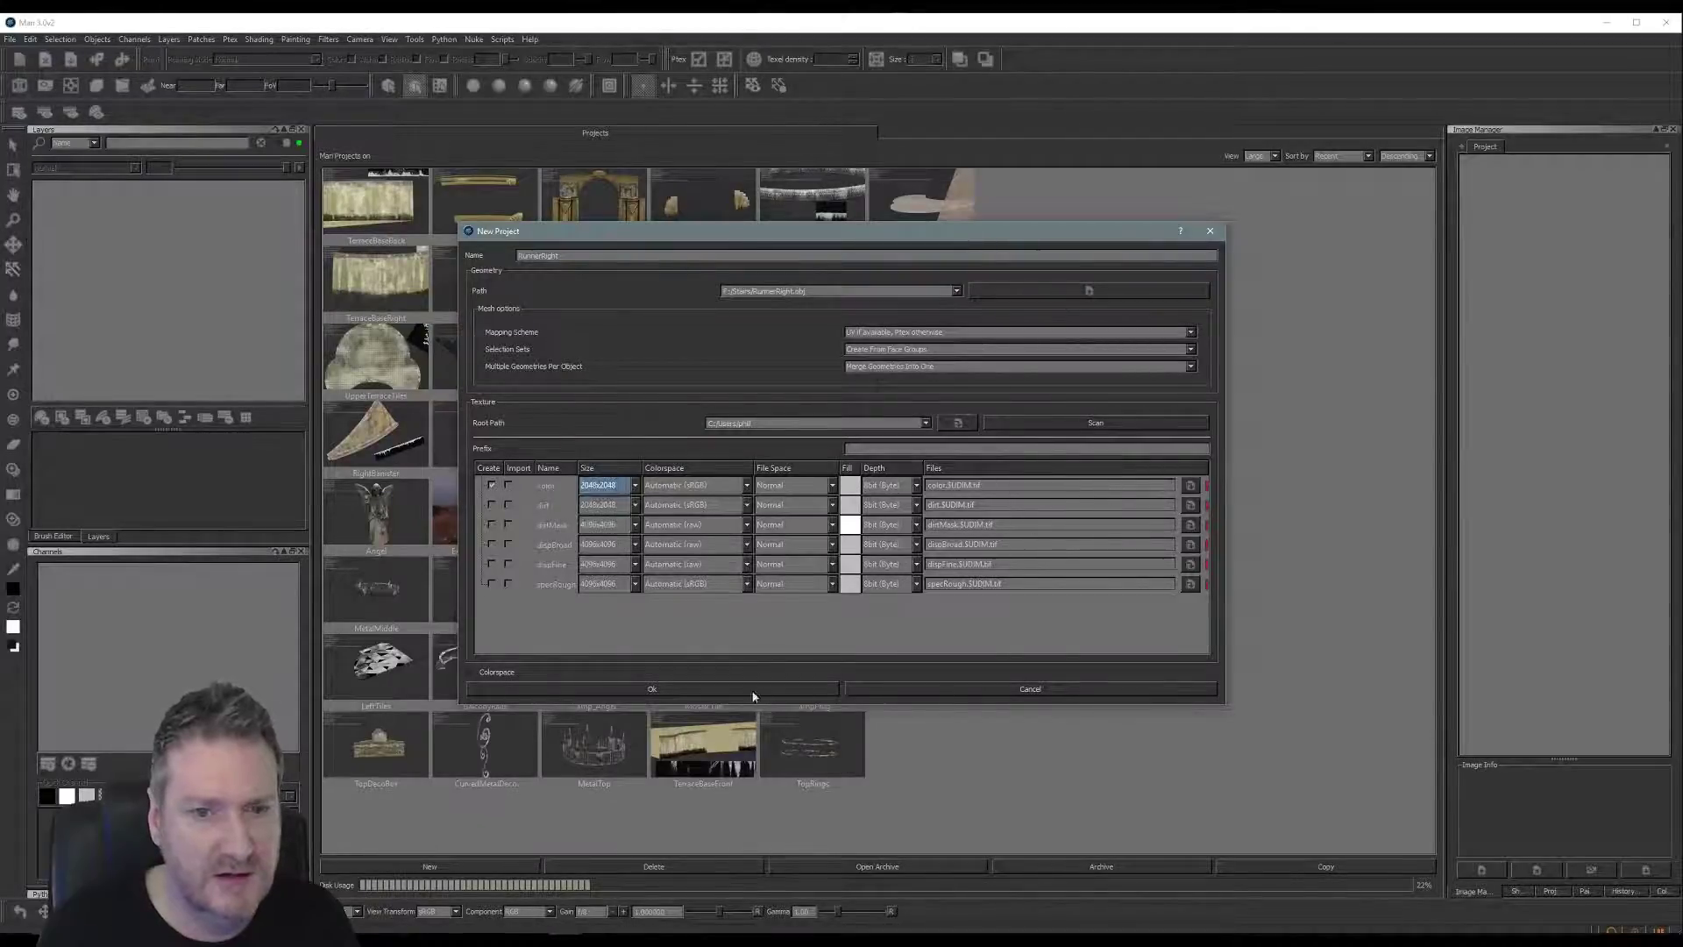
click(719, 689)
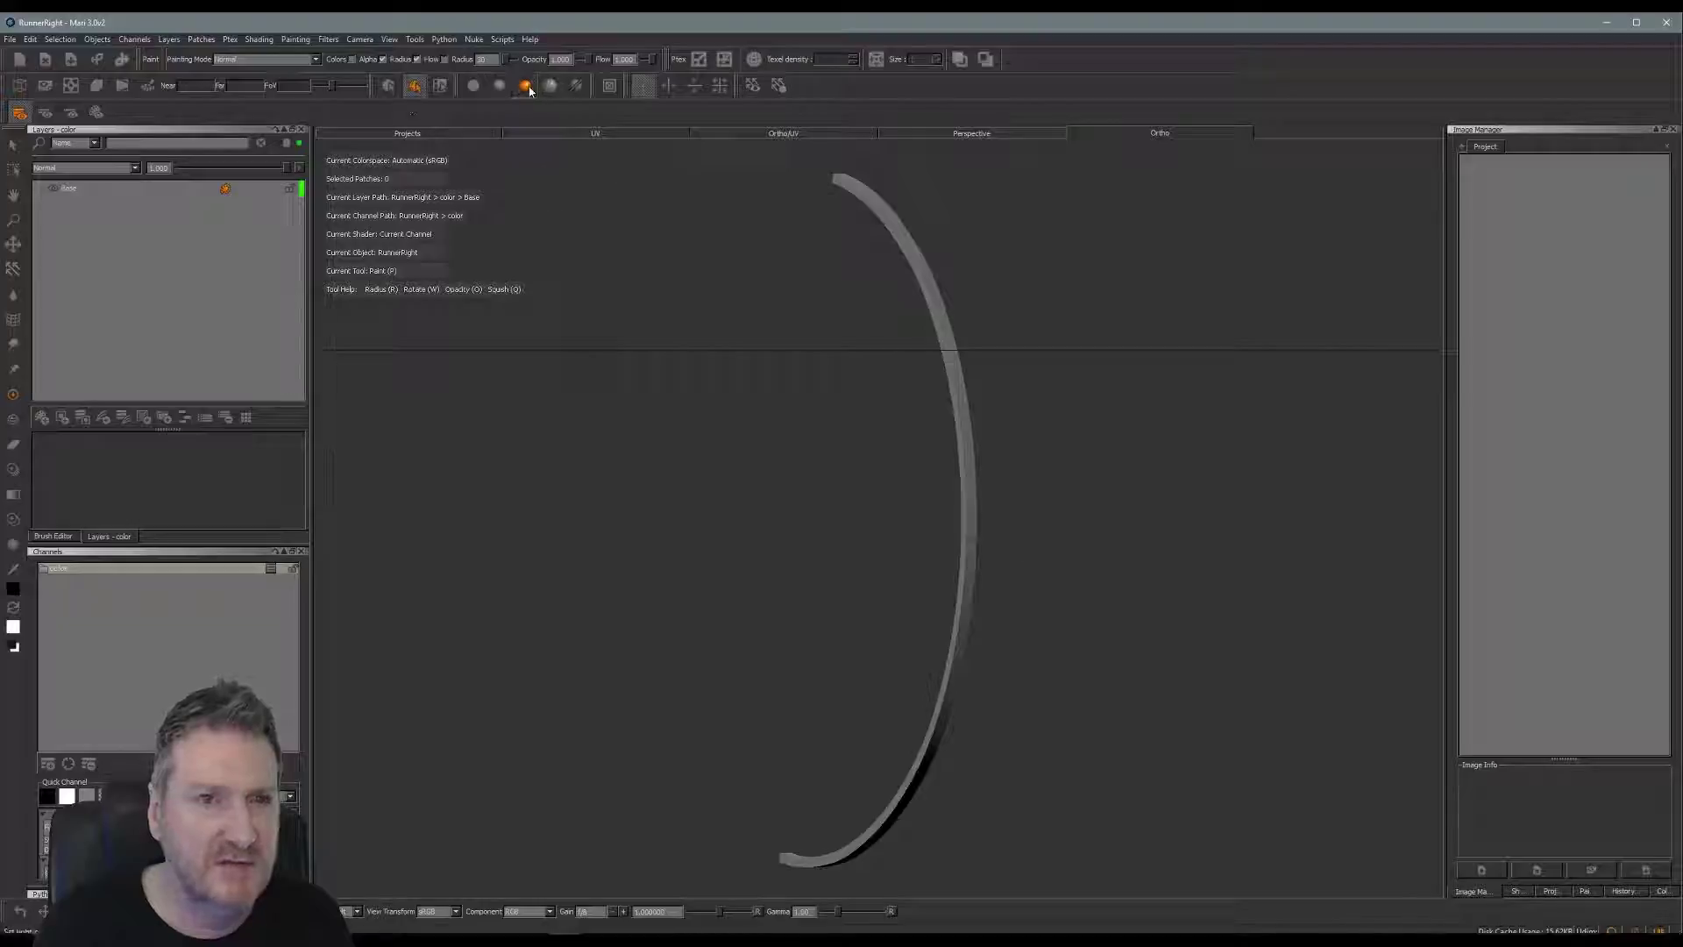
Display the model with flat lighting and start importing images into the color channel's layer stack.
click(476, 85)
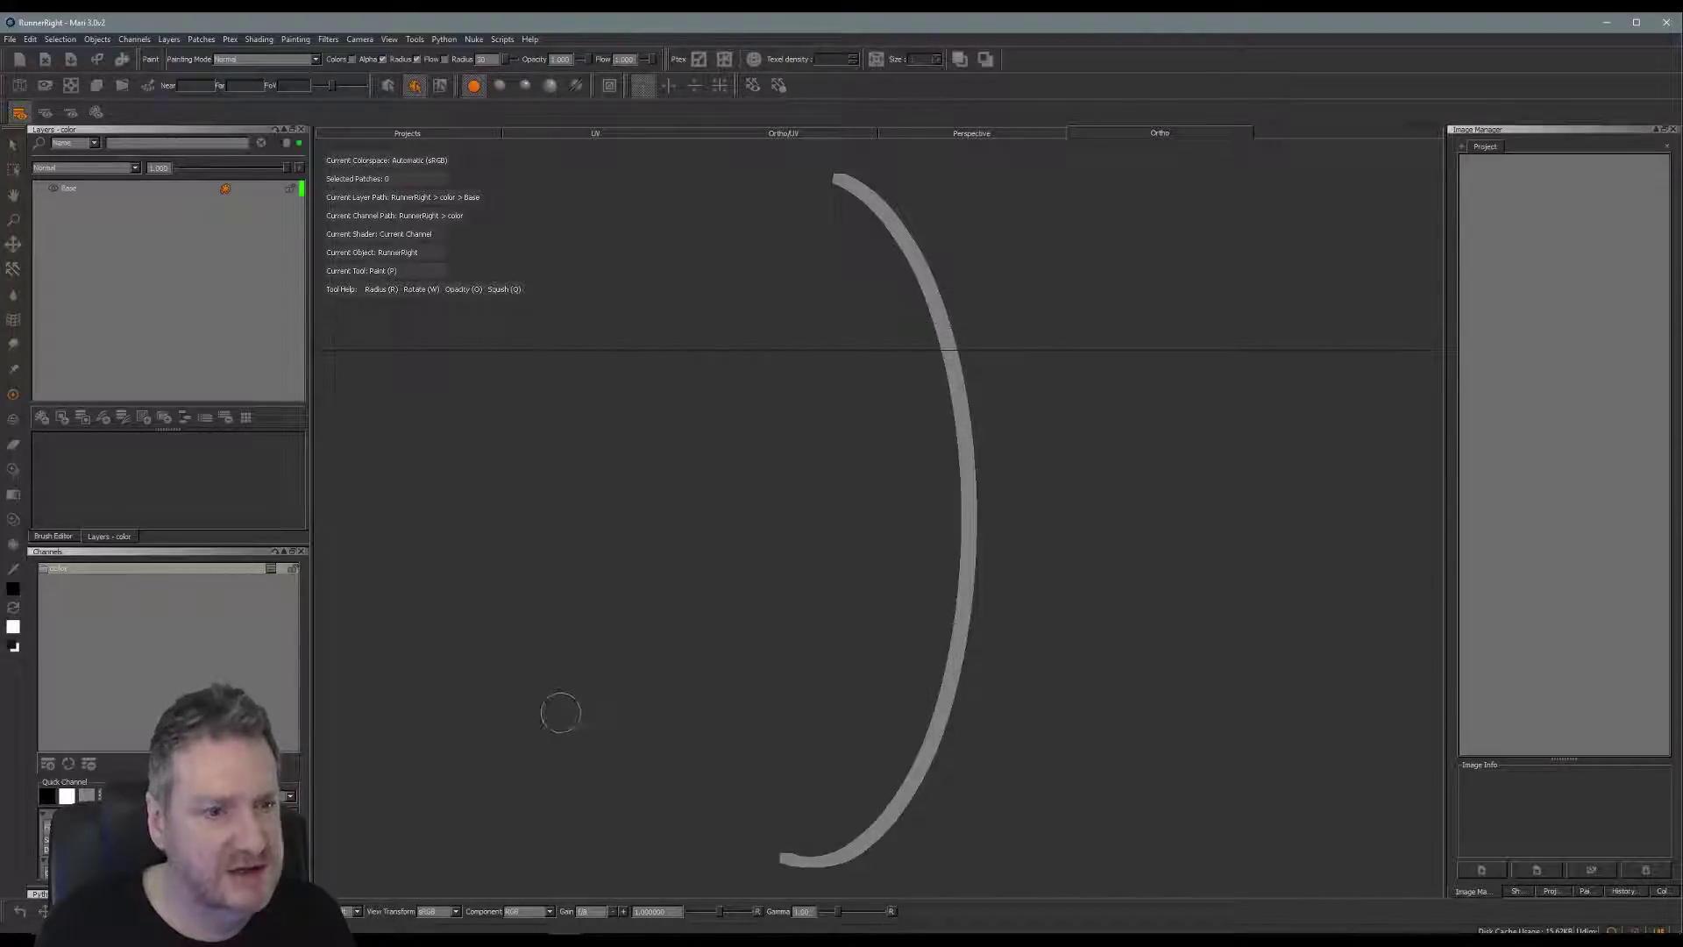
right_click(184, 570)
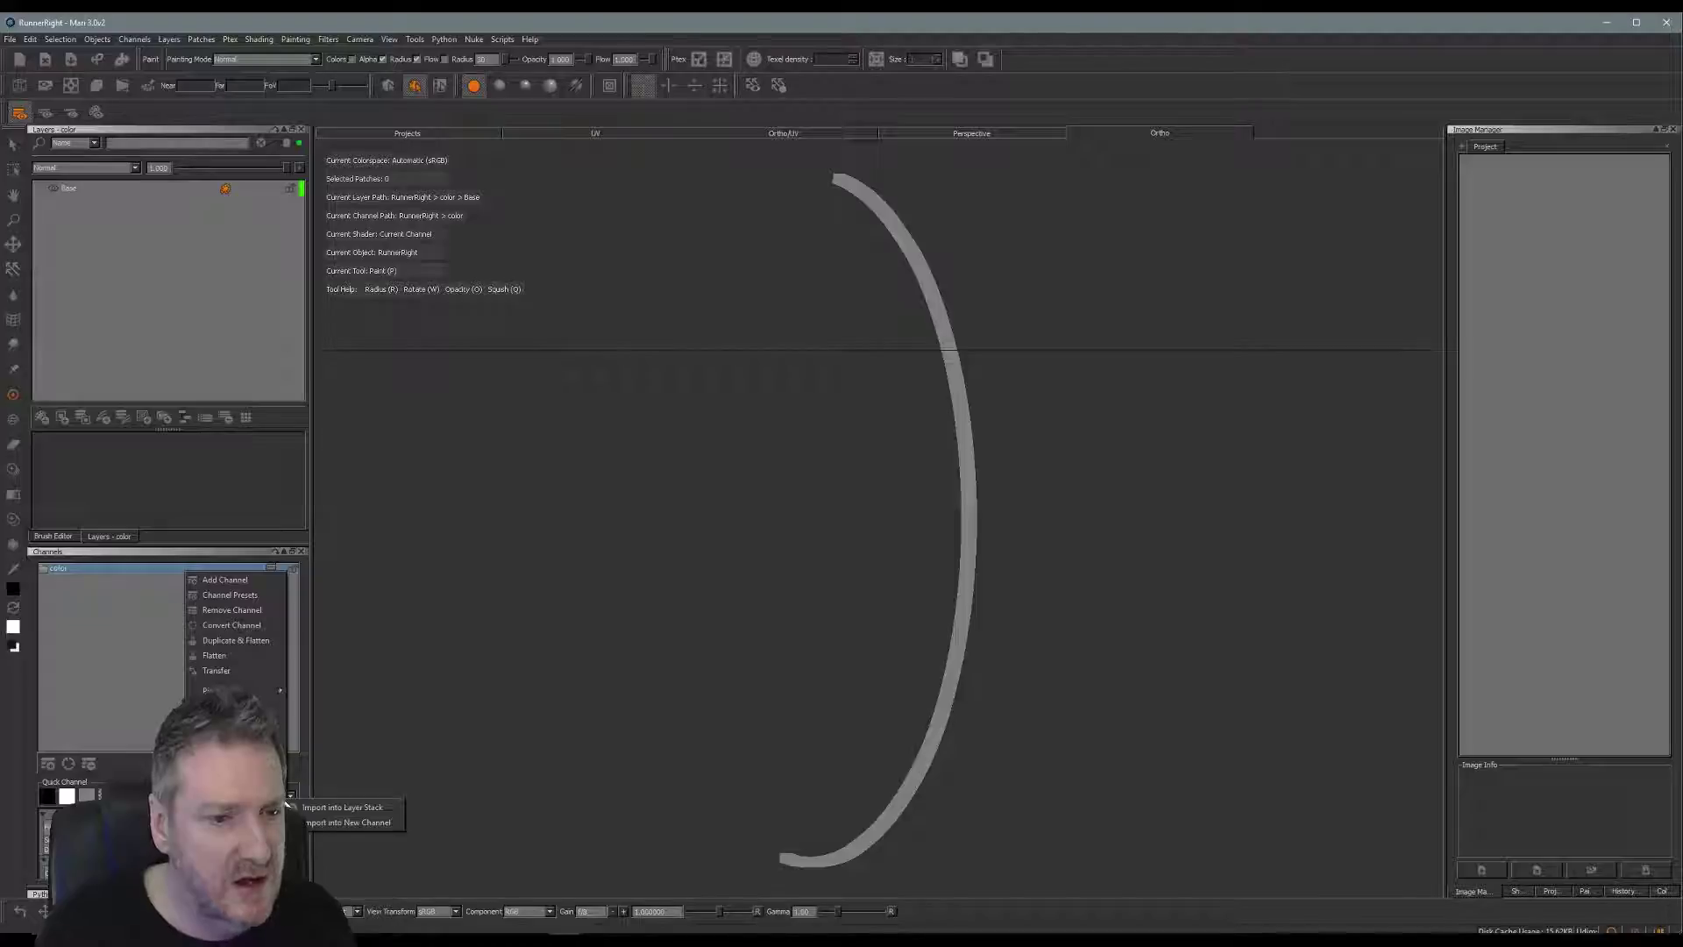
click(355, 811)
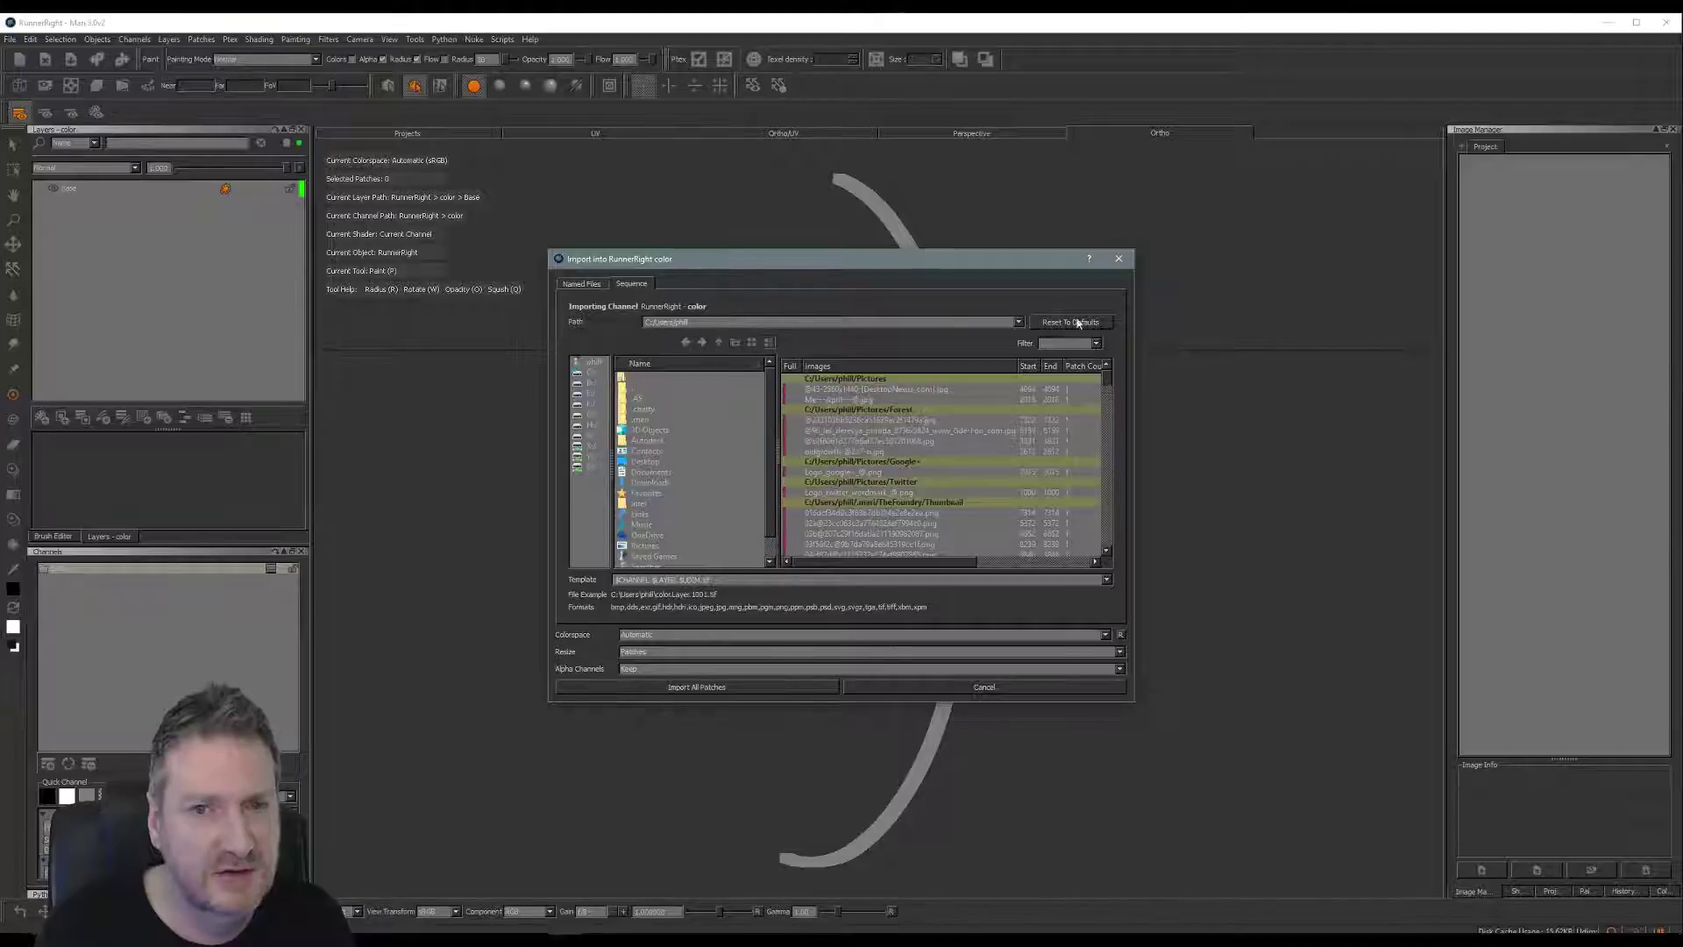
Import RunnerRight.tga from F:/Stairs into the color channel, using * as the file name template.
click(1021, 323)
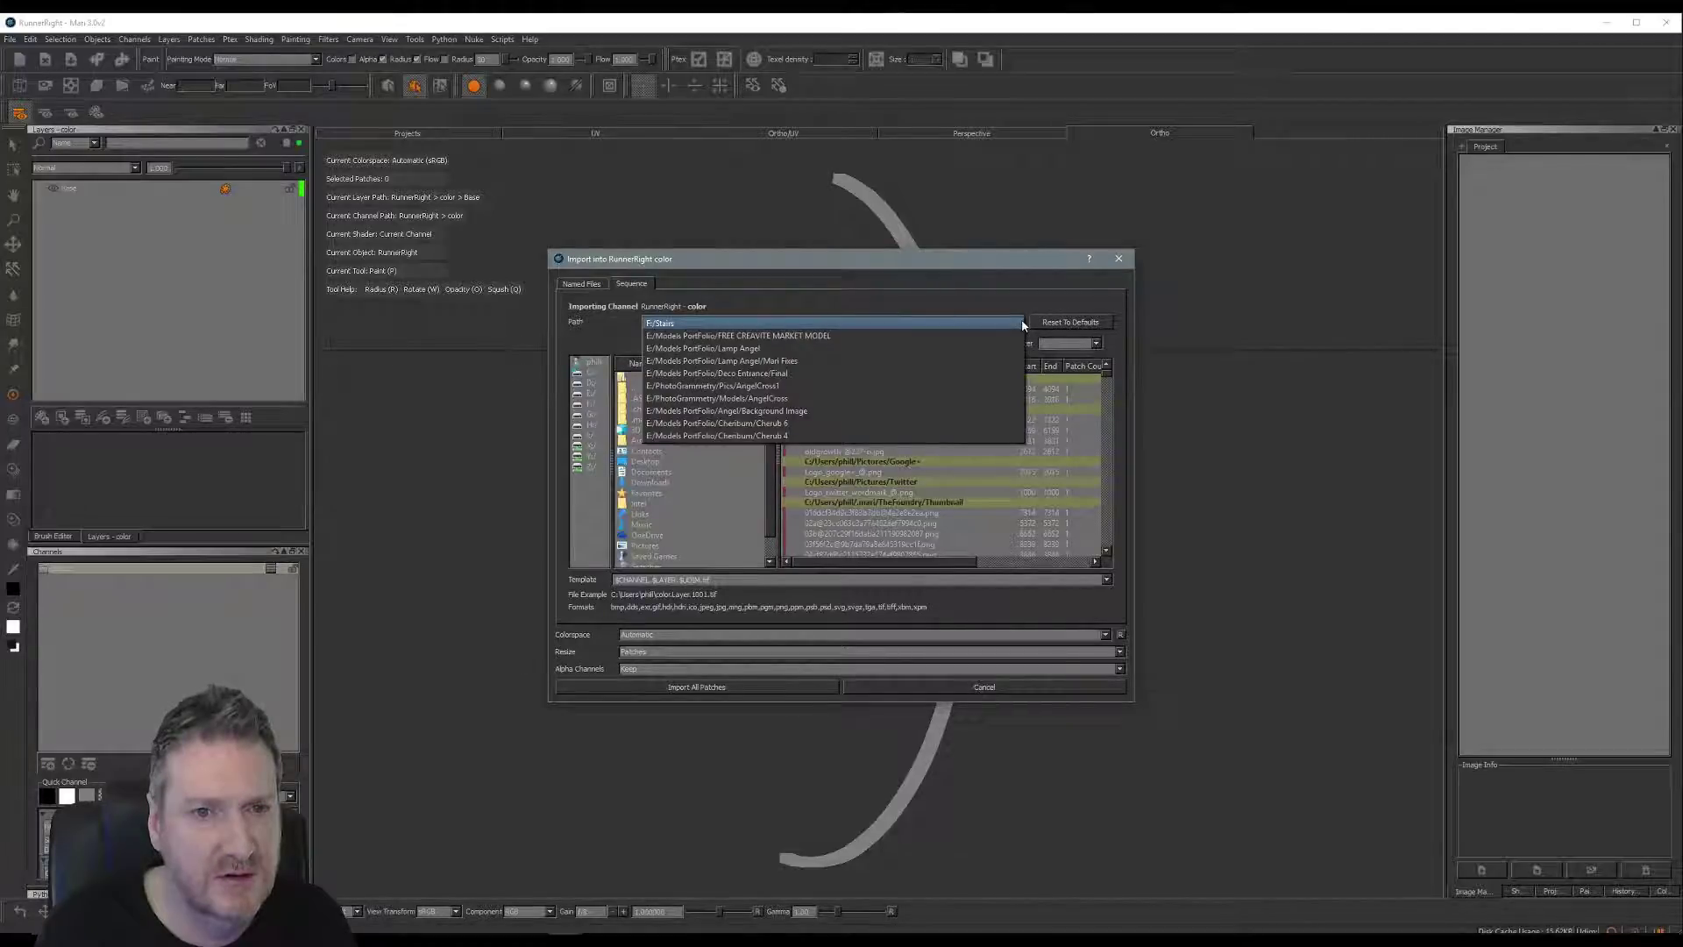
click(1020, 323)
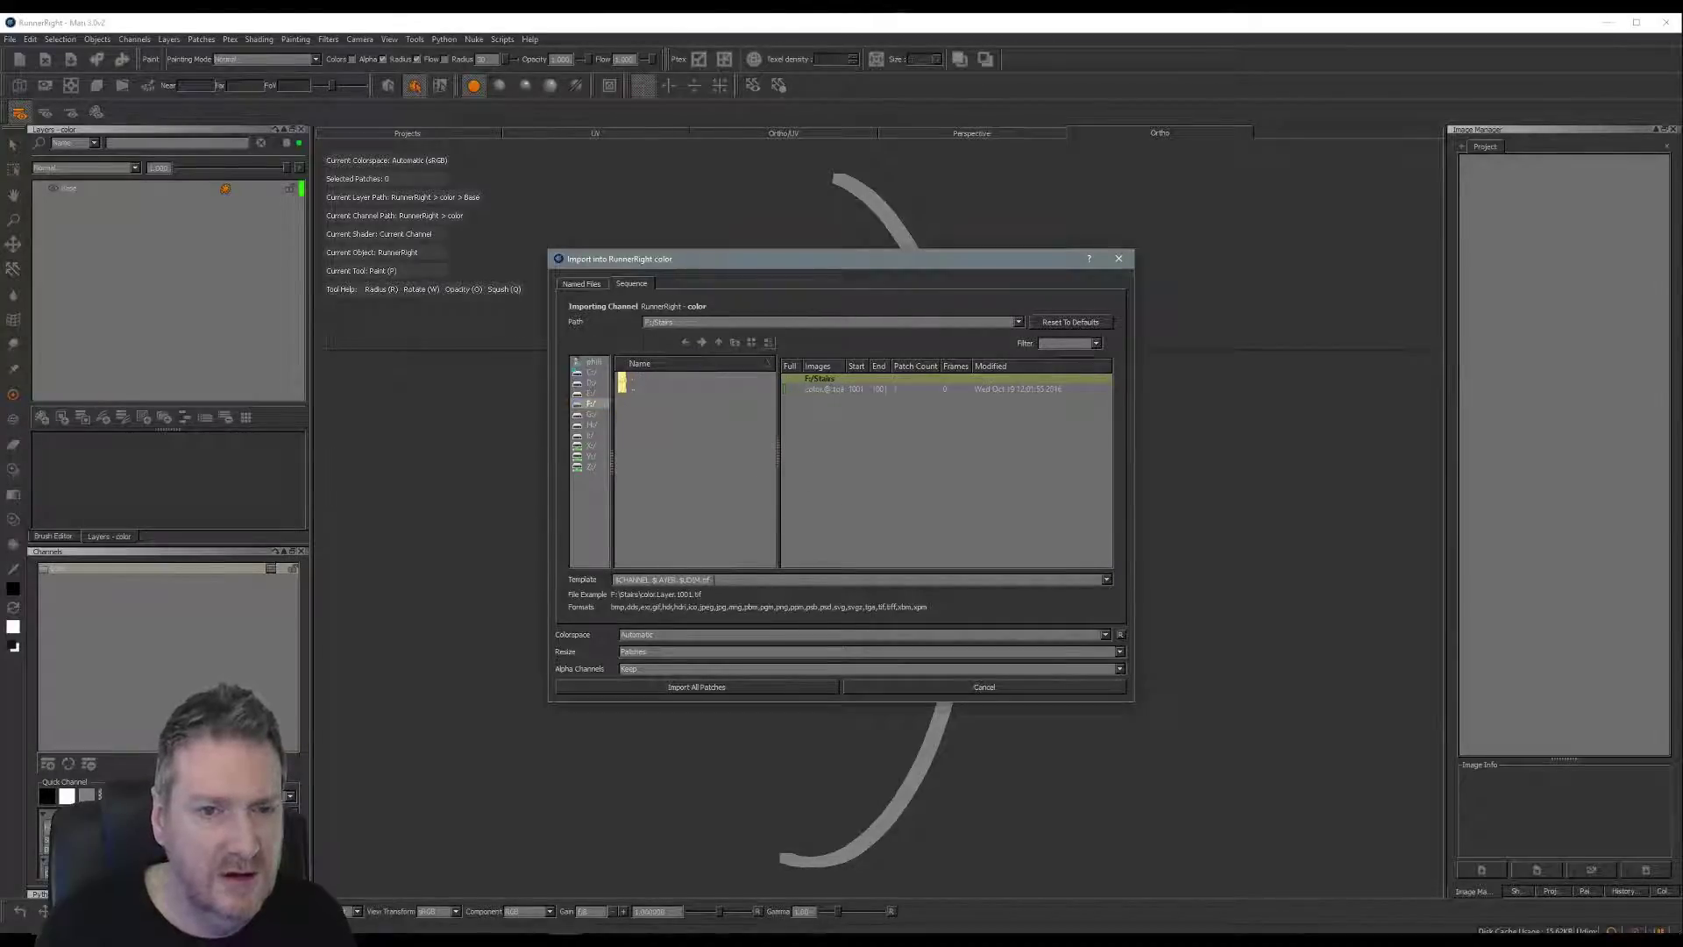
drag(711, 579, 609, 594)
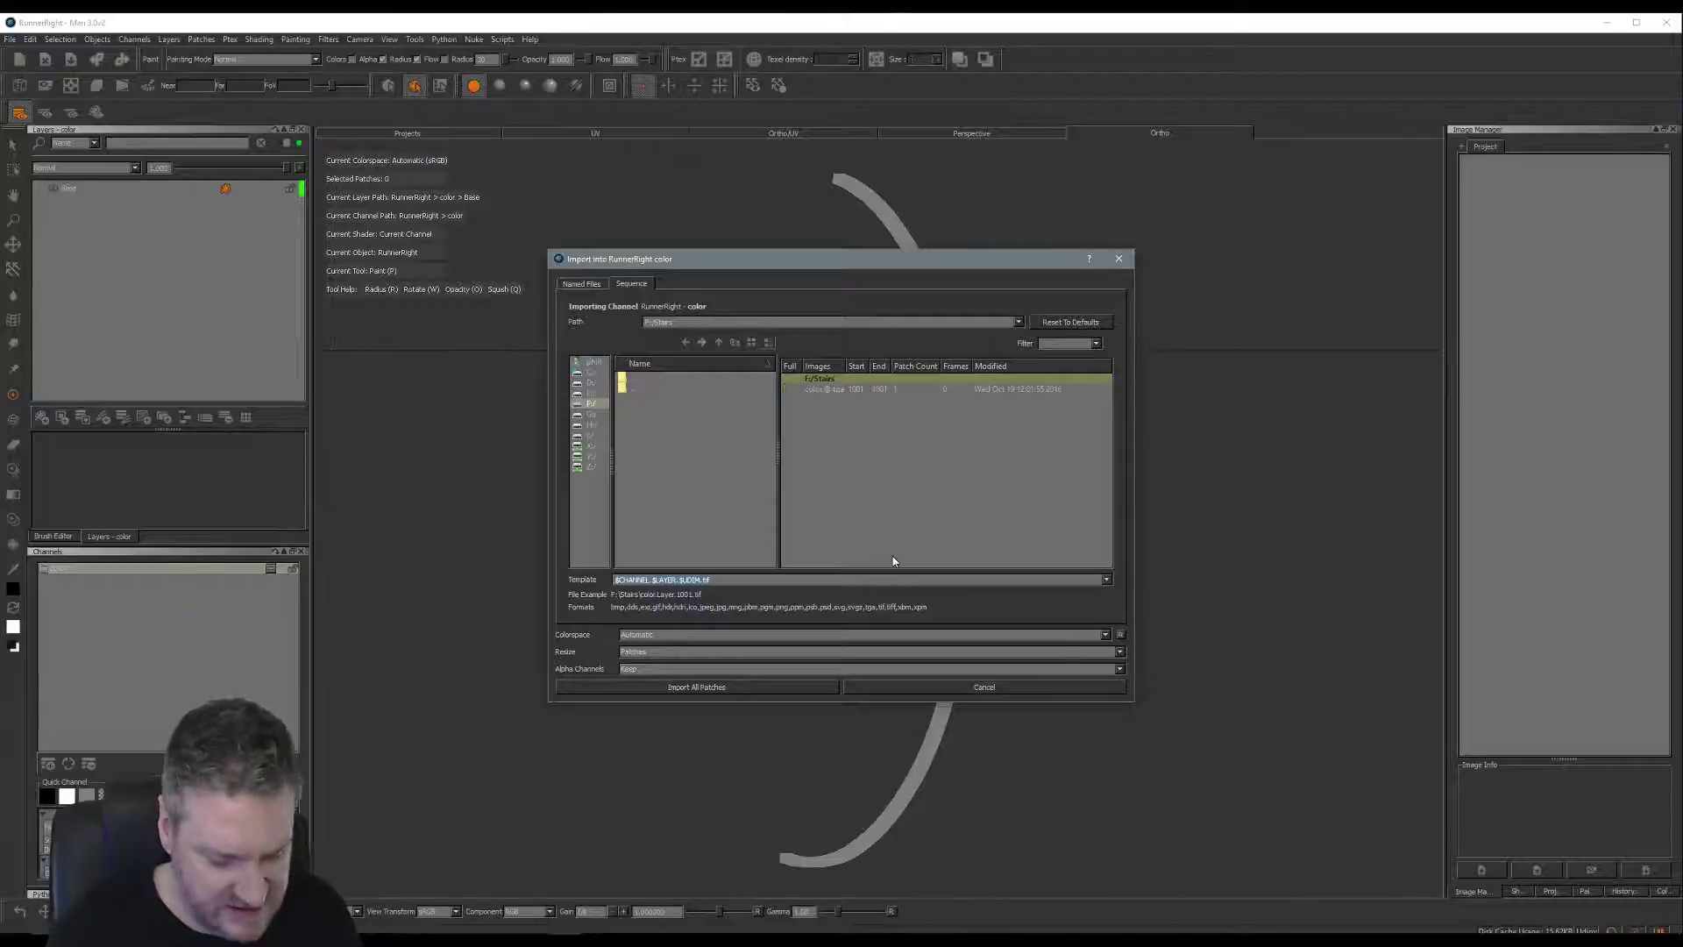
text(*)
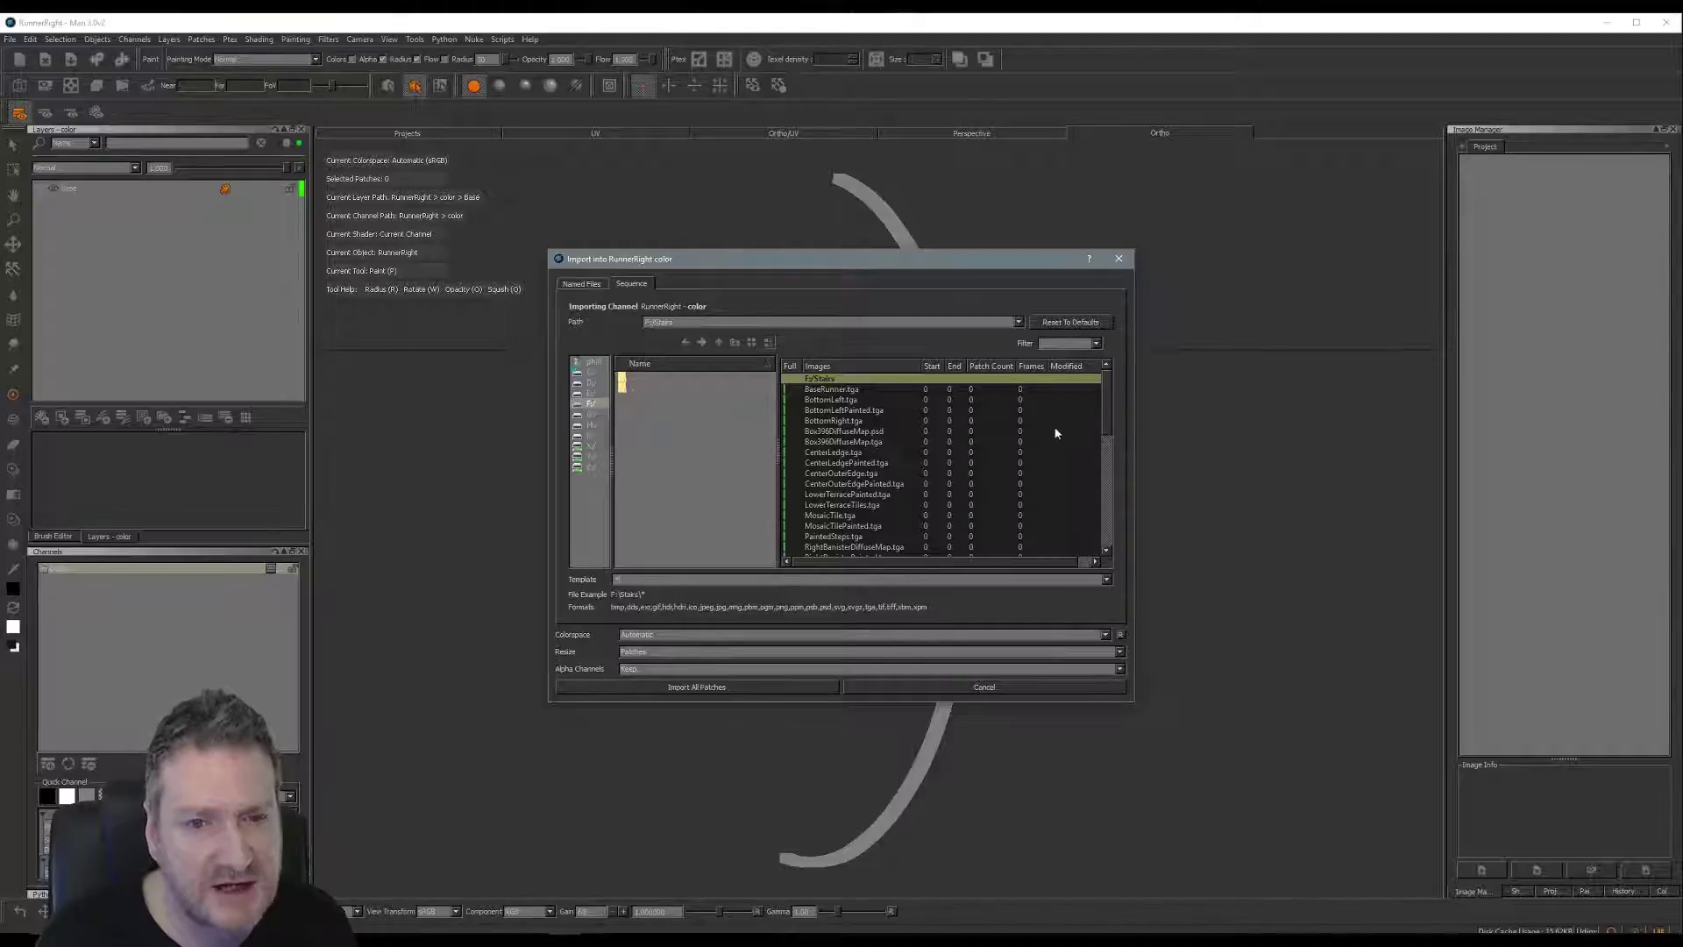
scroll(998, 514, down, 4)
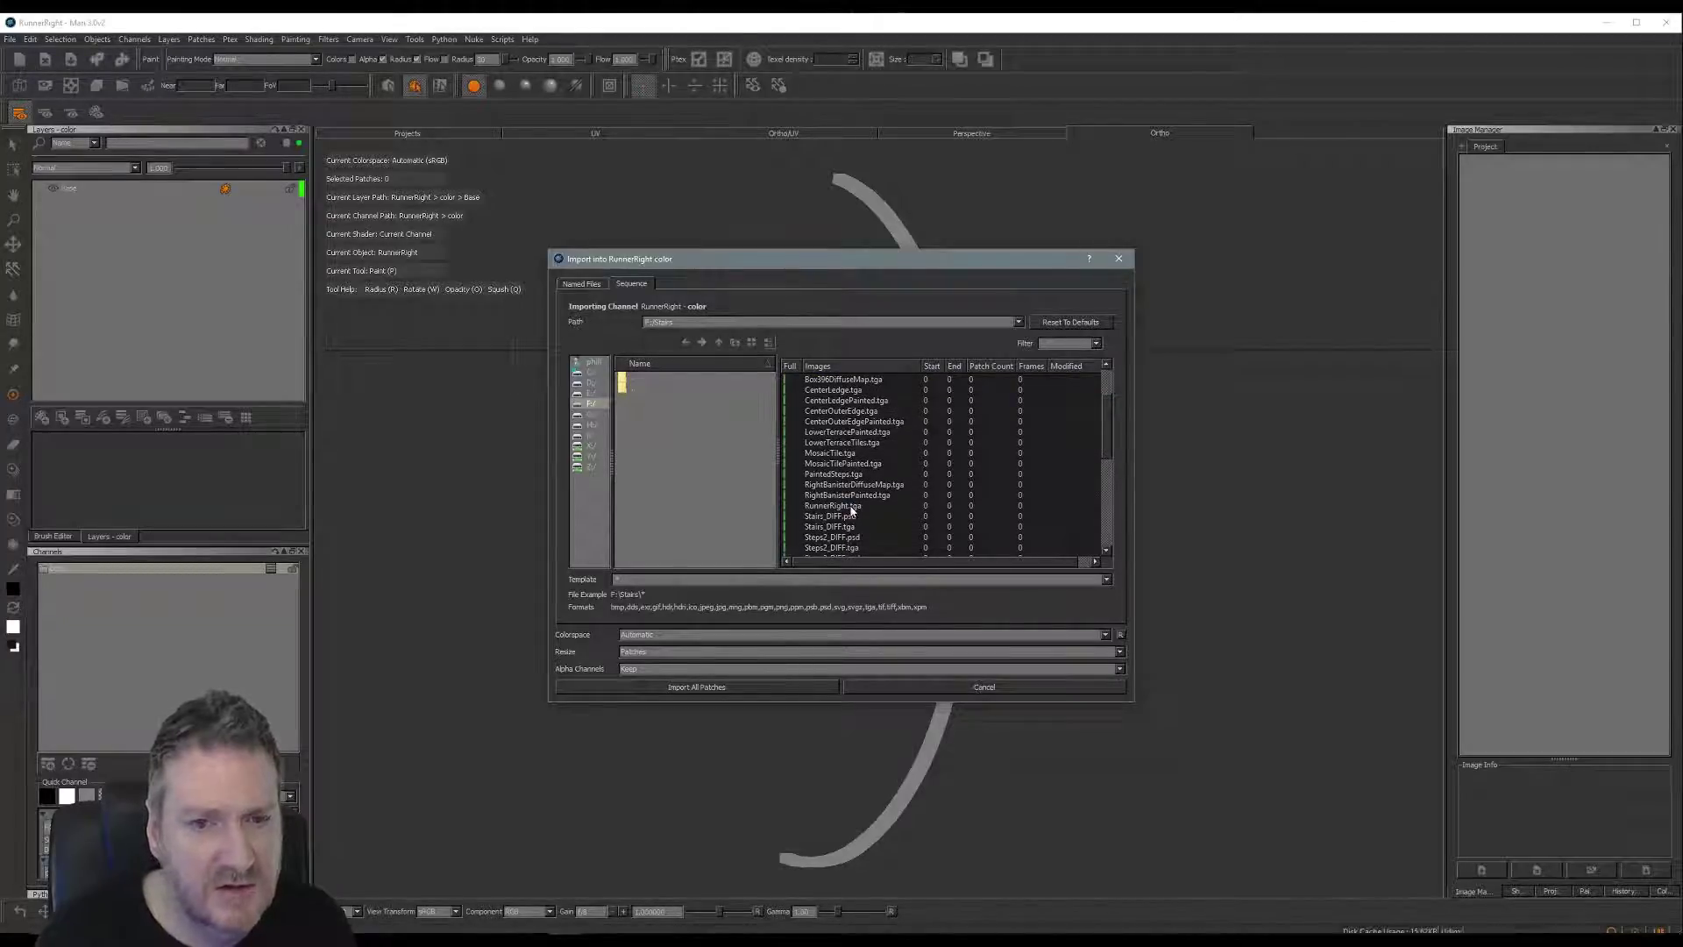
click(850, 507)
click(707, 687)
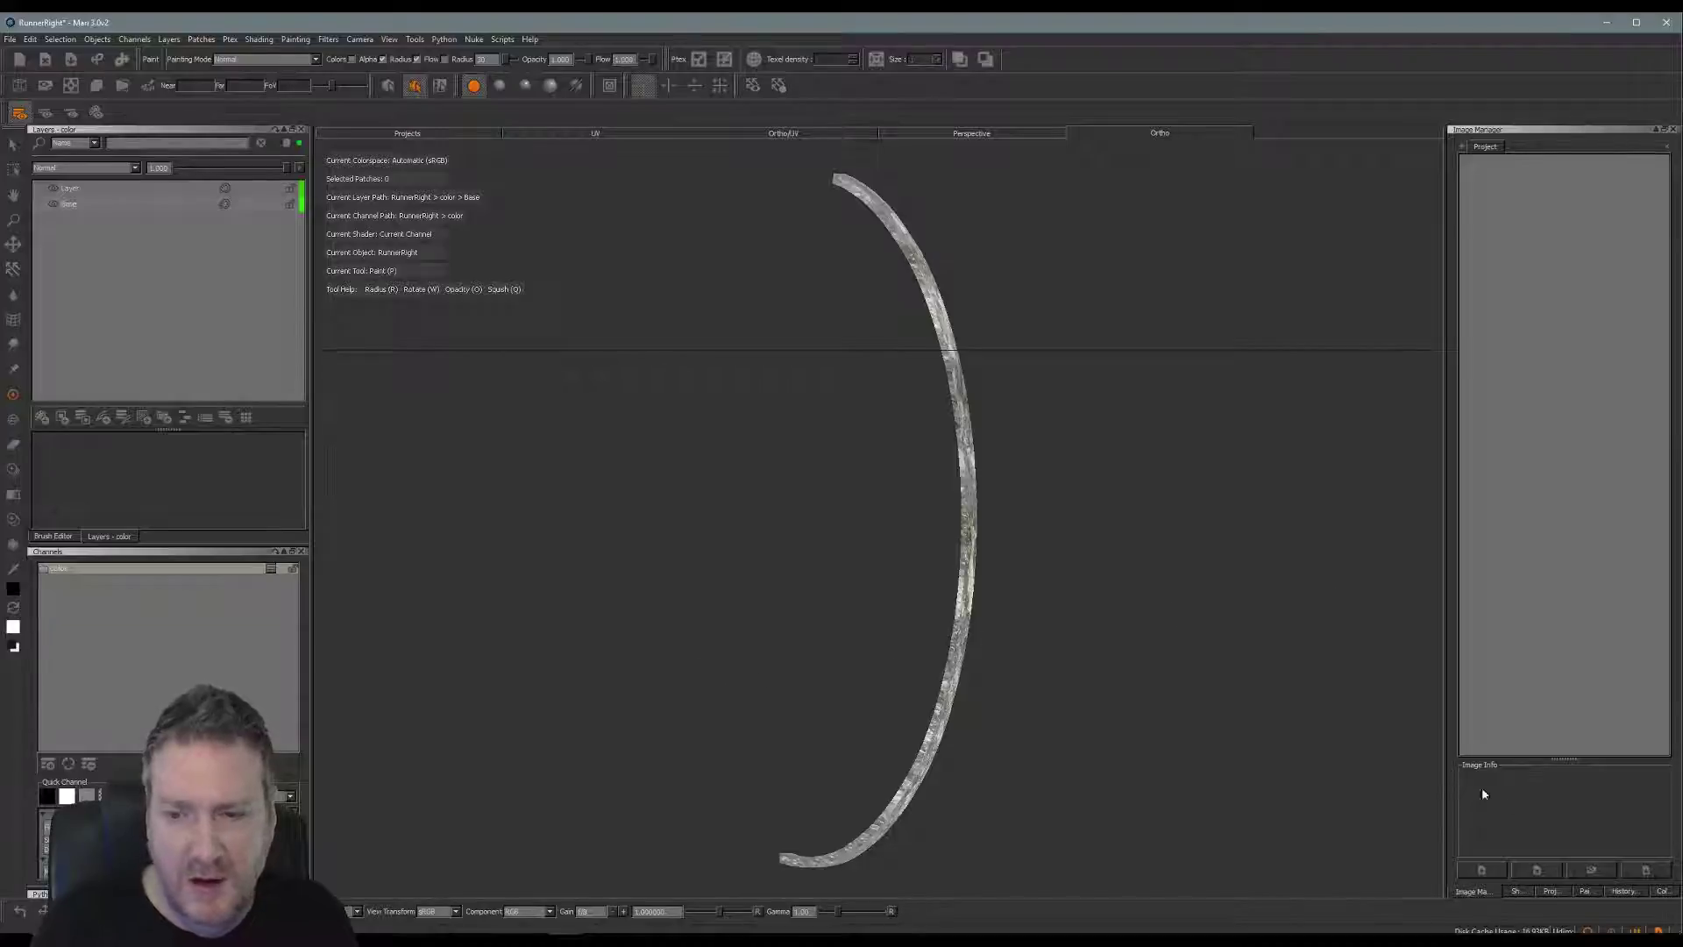
Load every image from the Aged & Stressed texture collection's maps_hi folder into the image manager.
click(1481, 870)
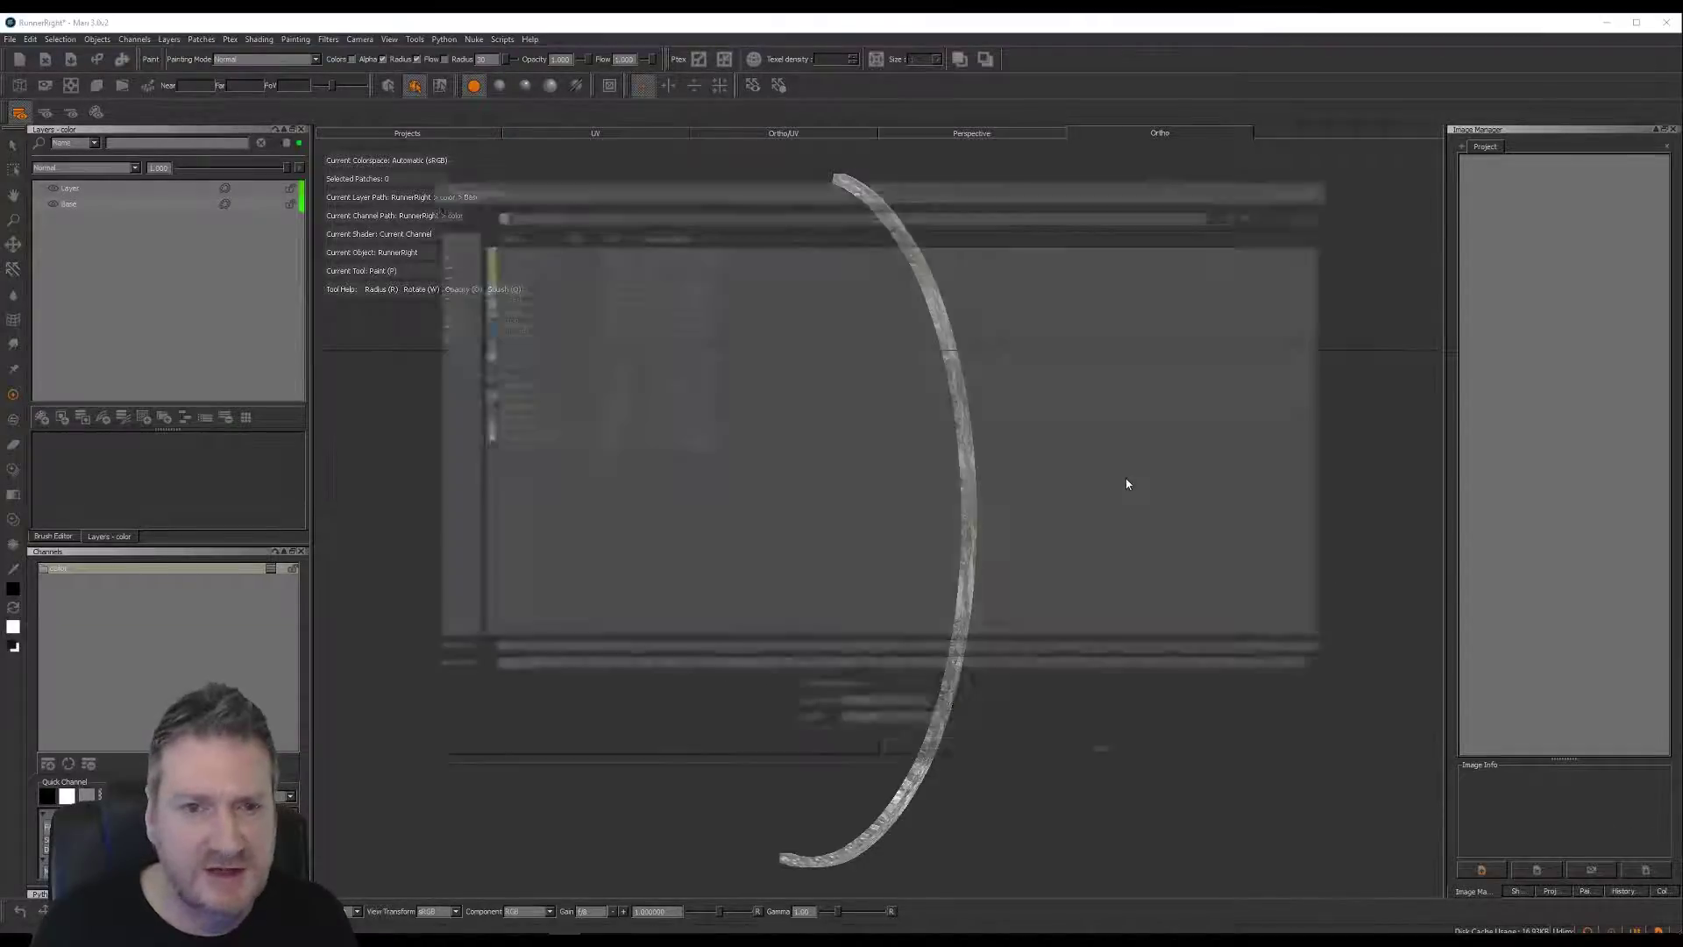
click(444, 263)
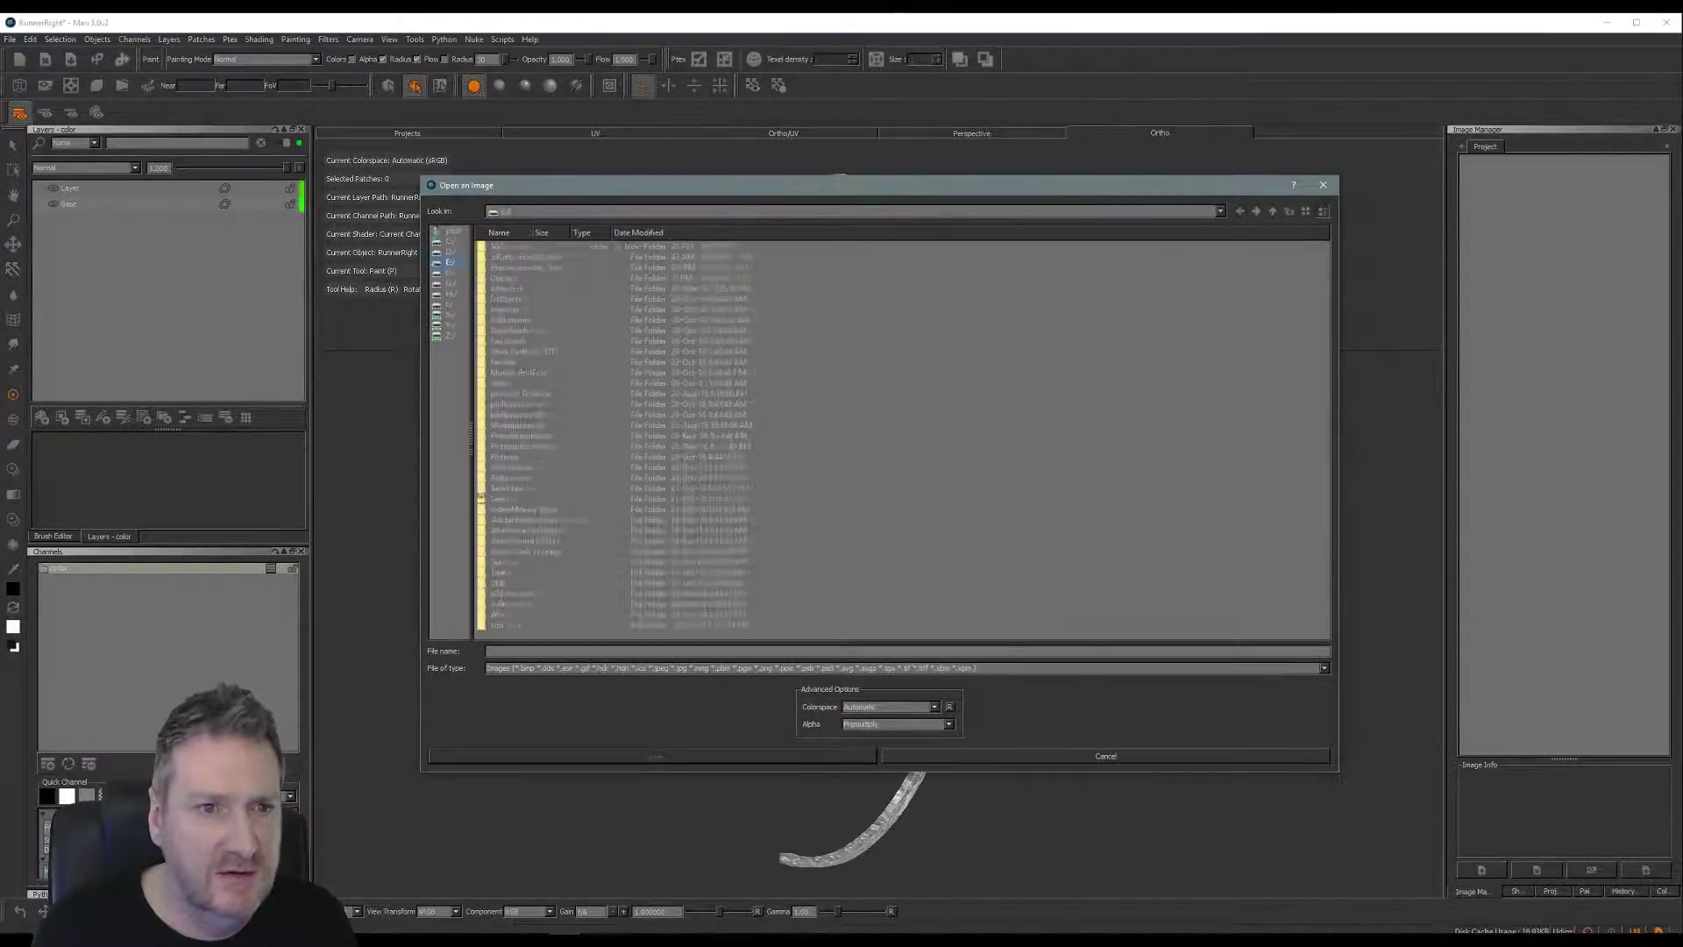
double_click(502, 561)
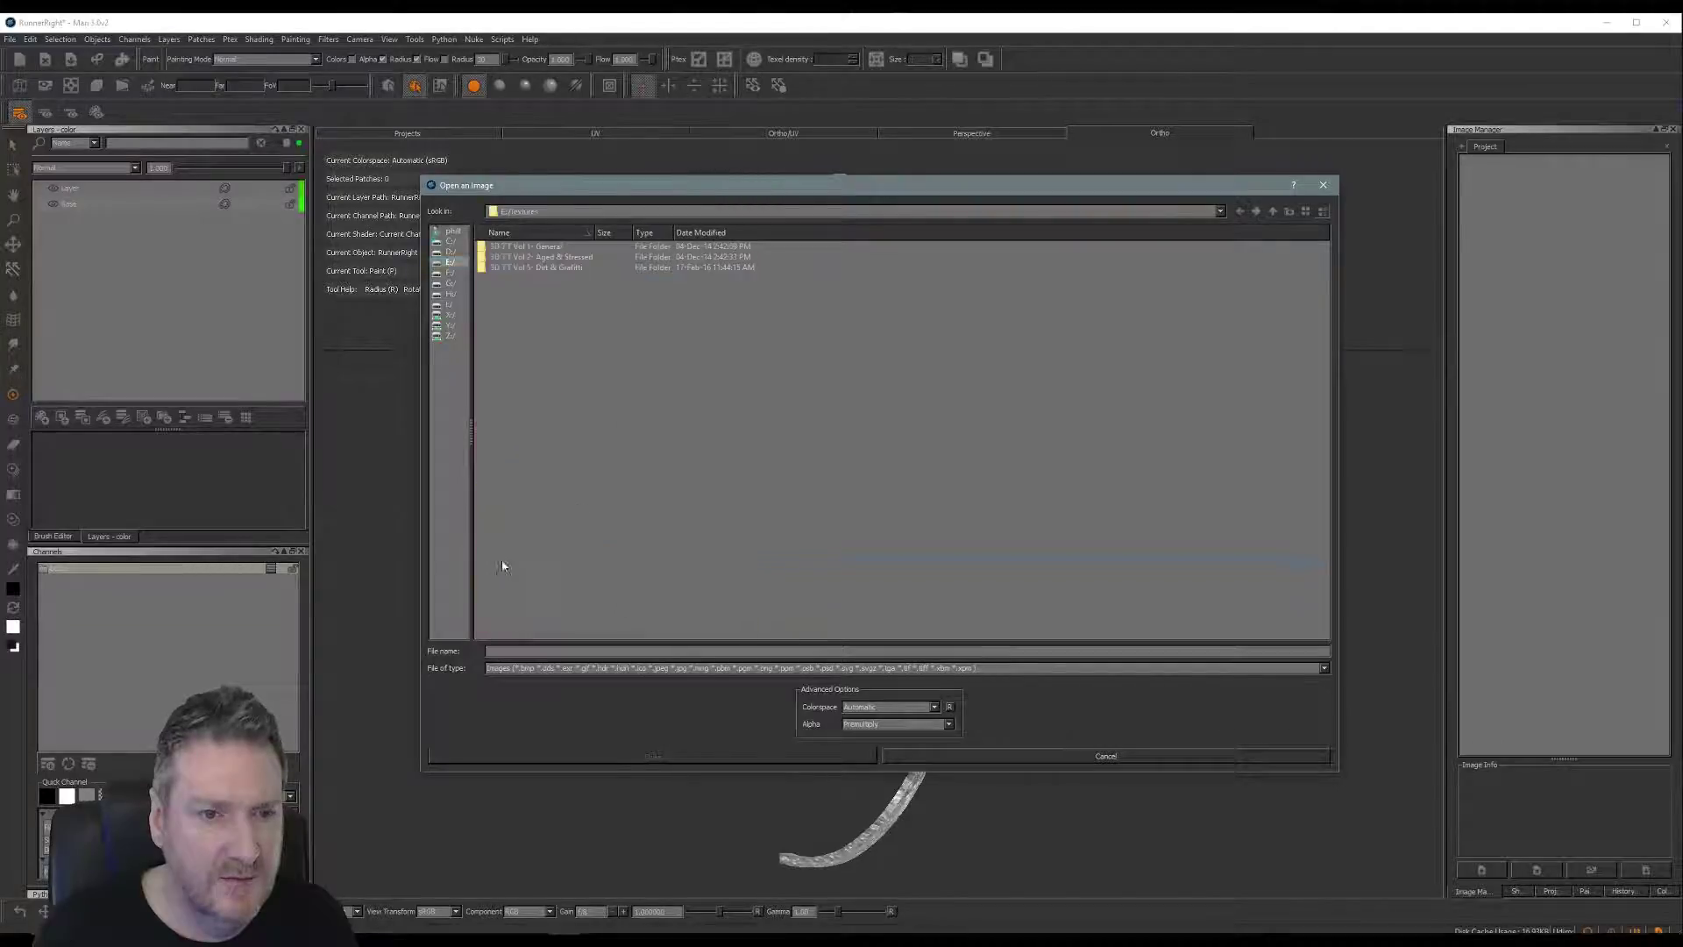
double_click(549, 257)
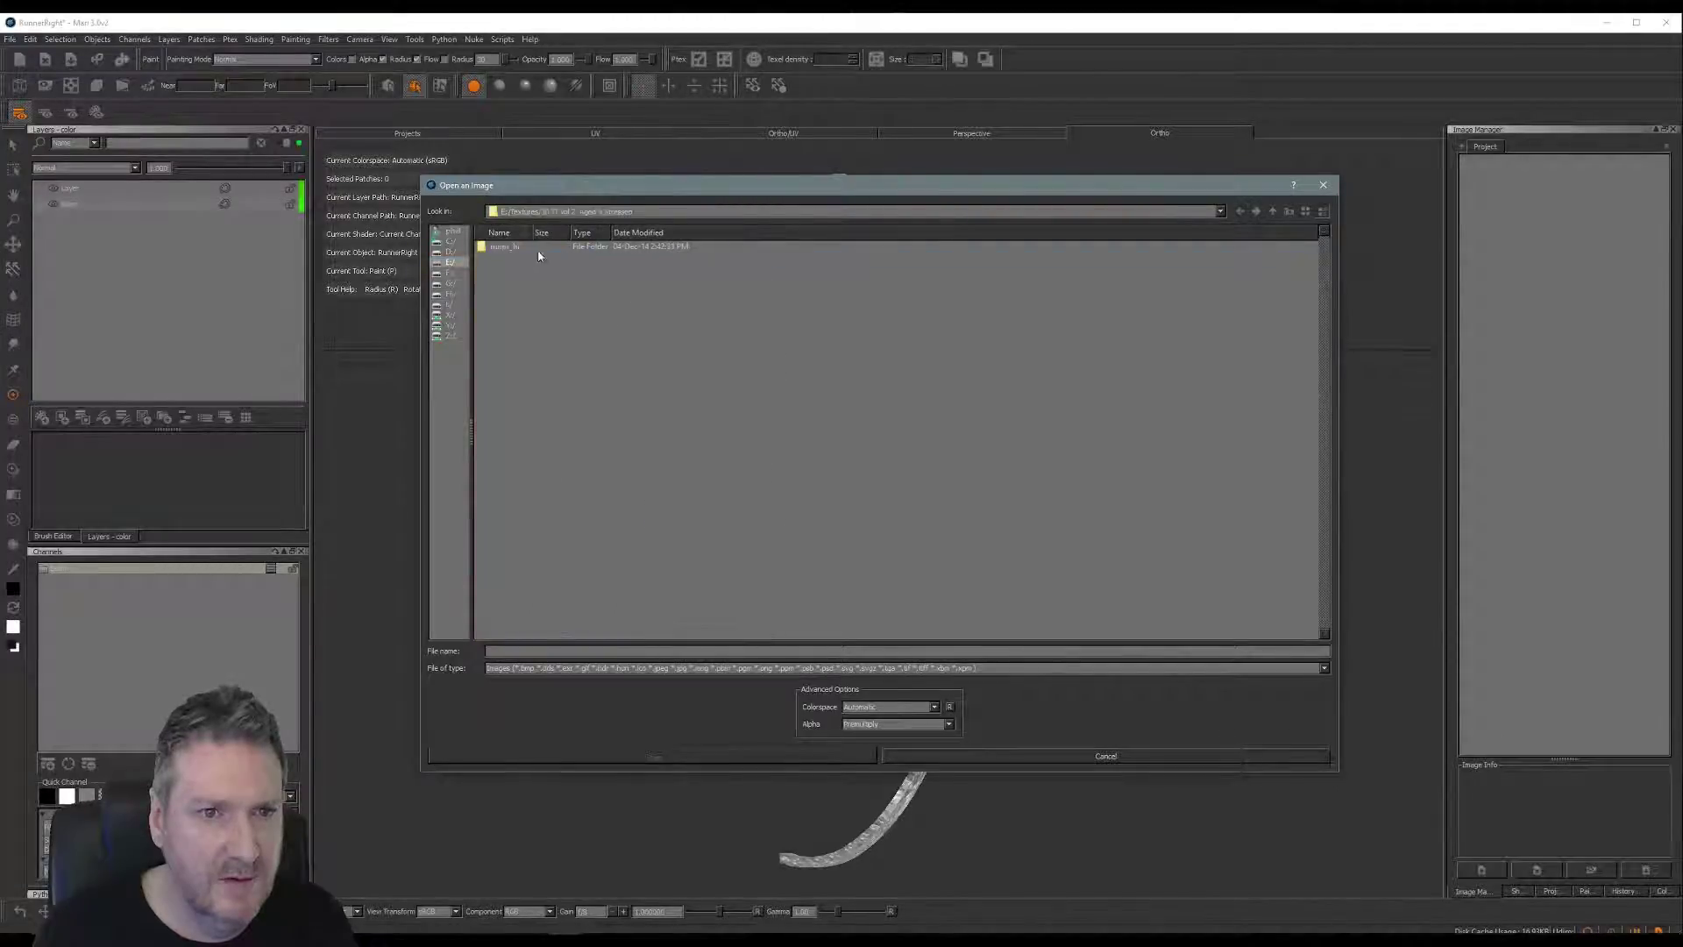
double_click(514, 268)
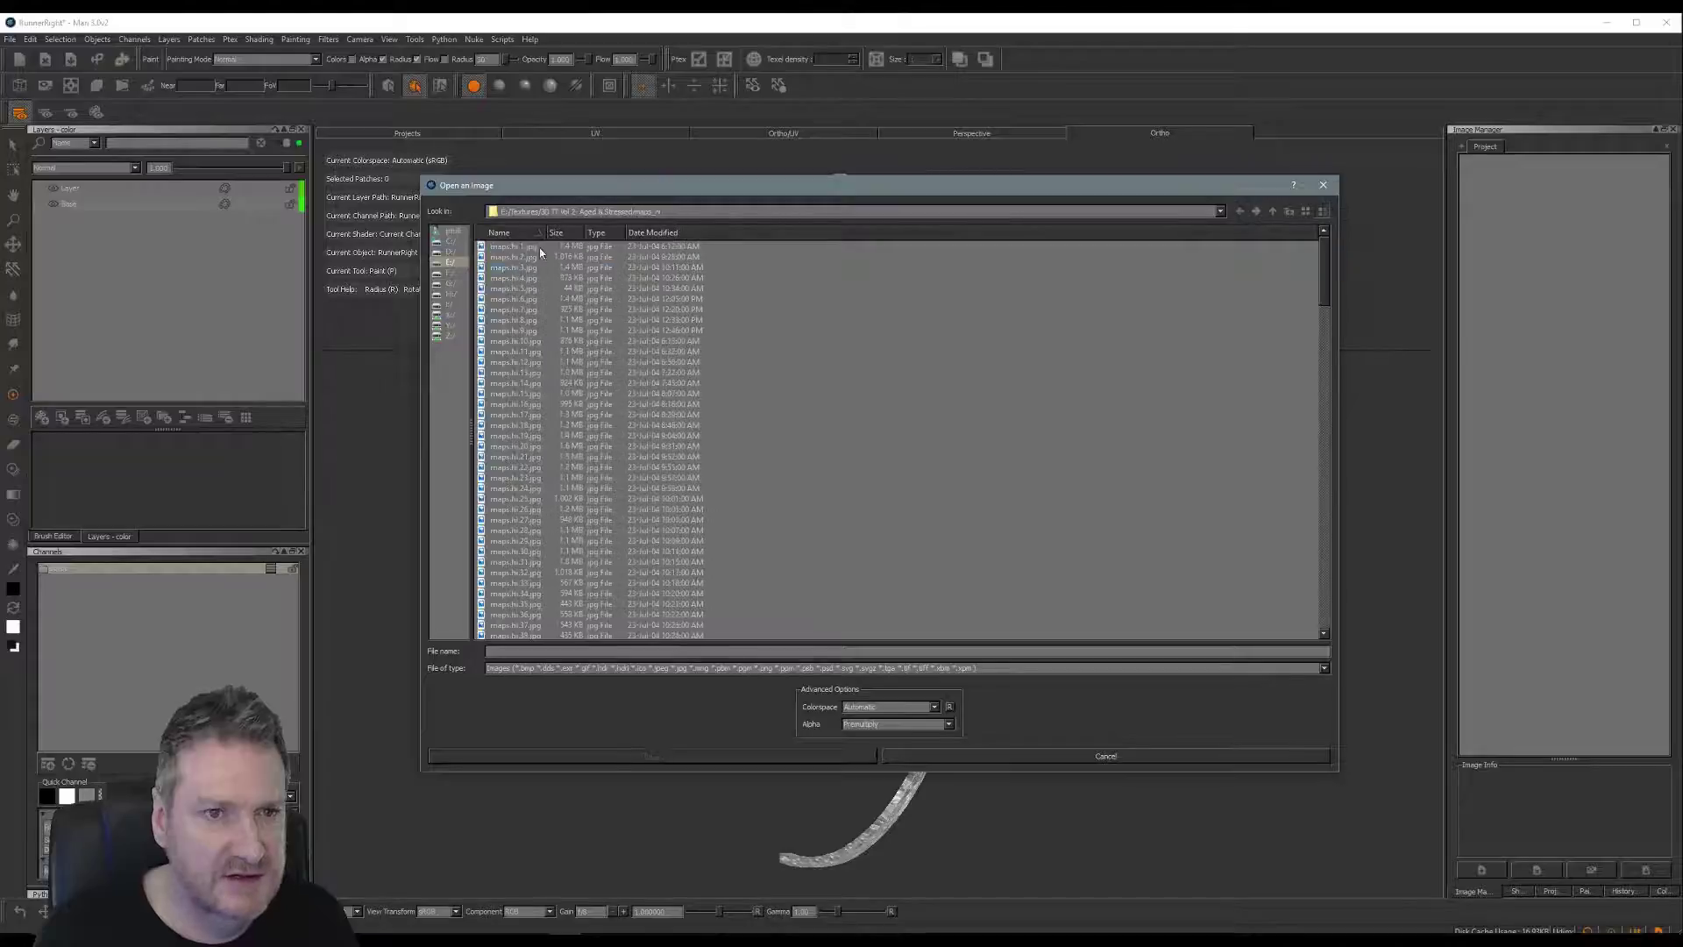
click(529, 249)
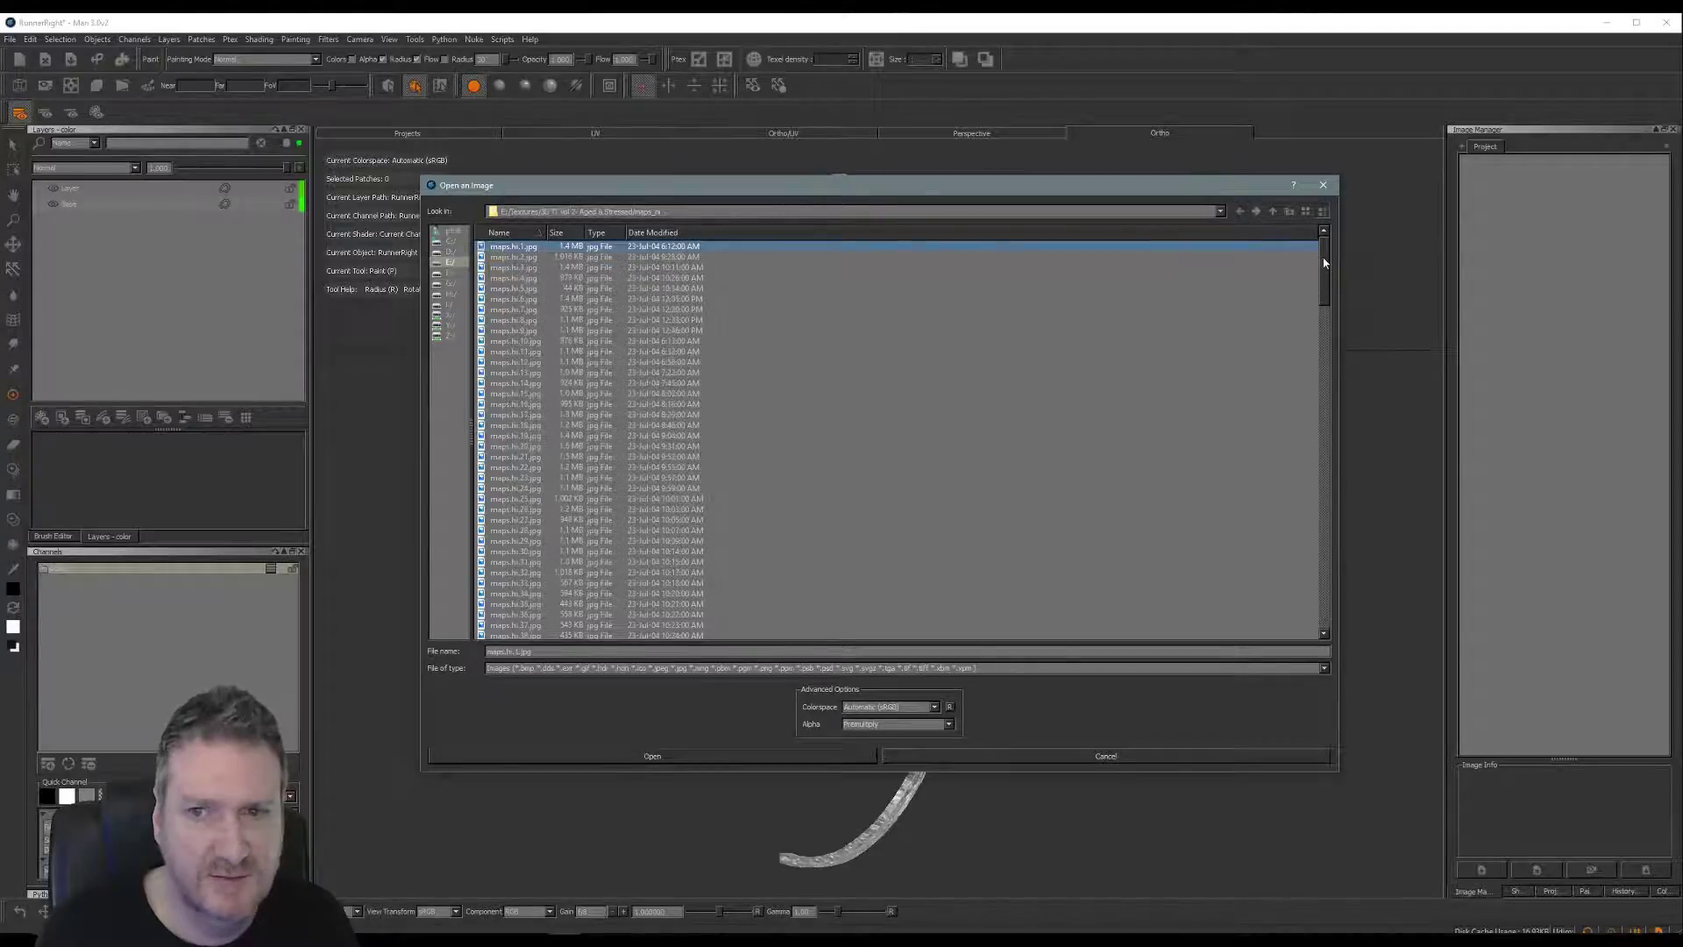
drag(1324, 263, 1296, 591)
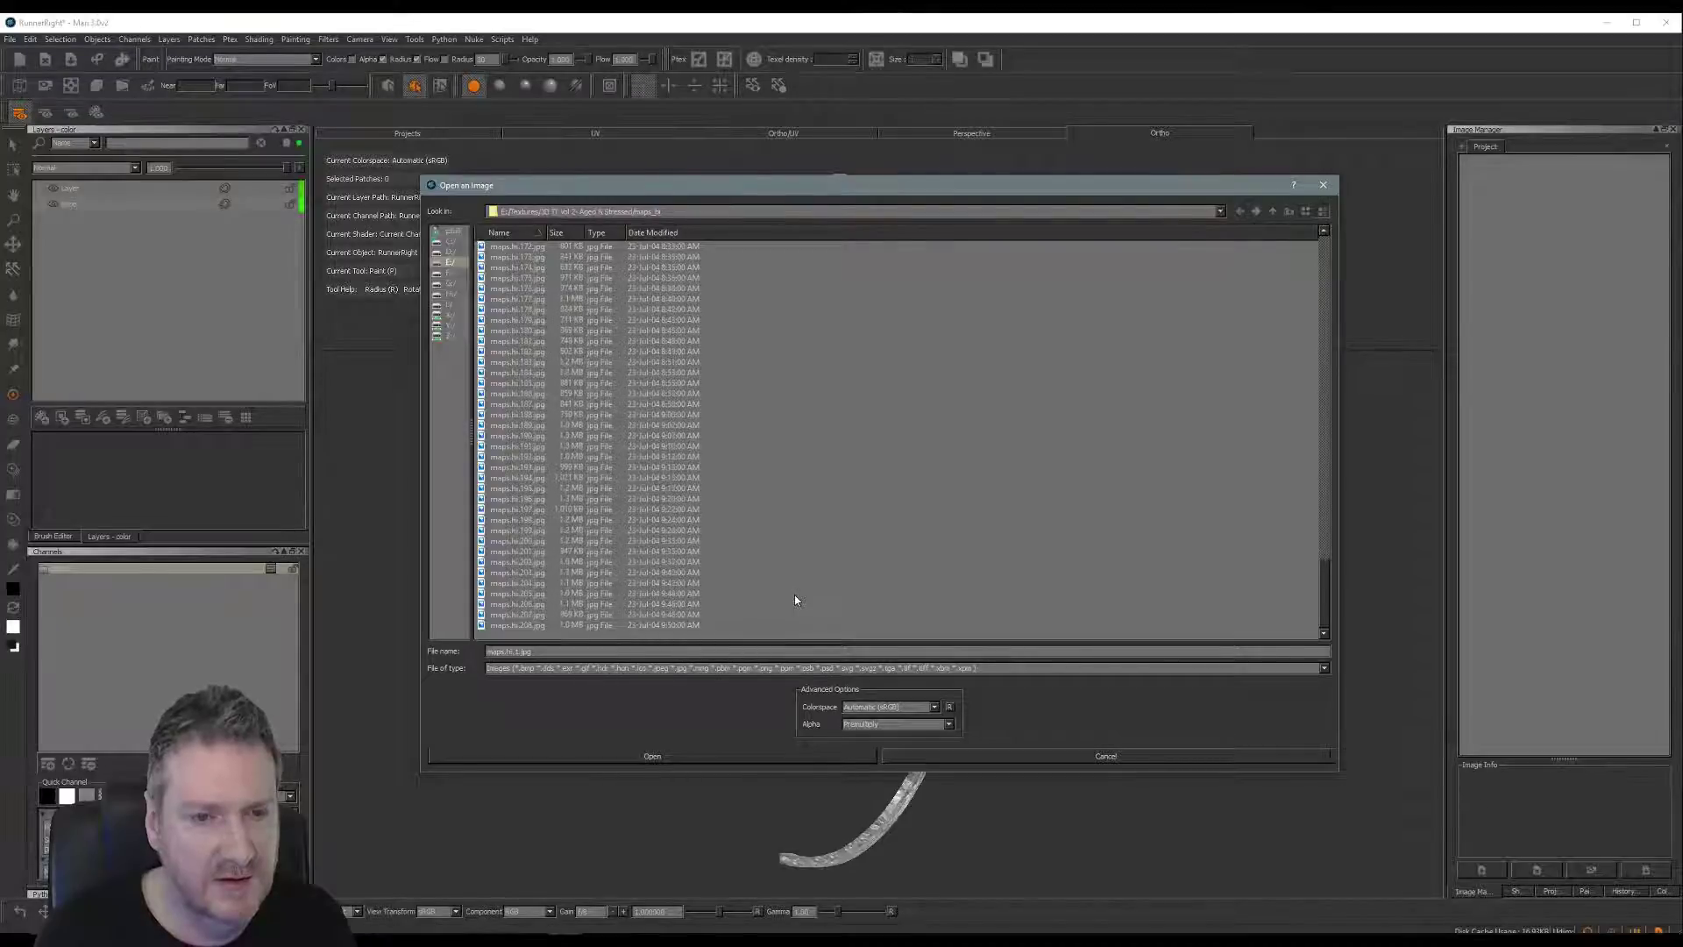
key(ctrl+a)
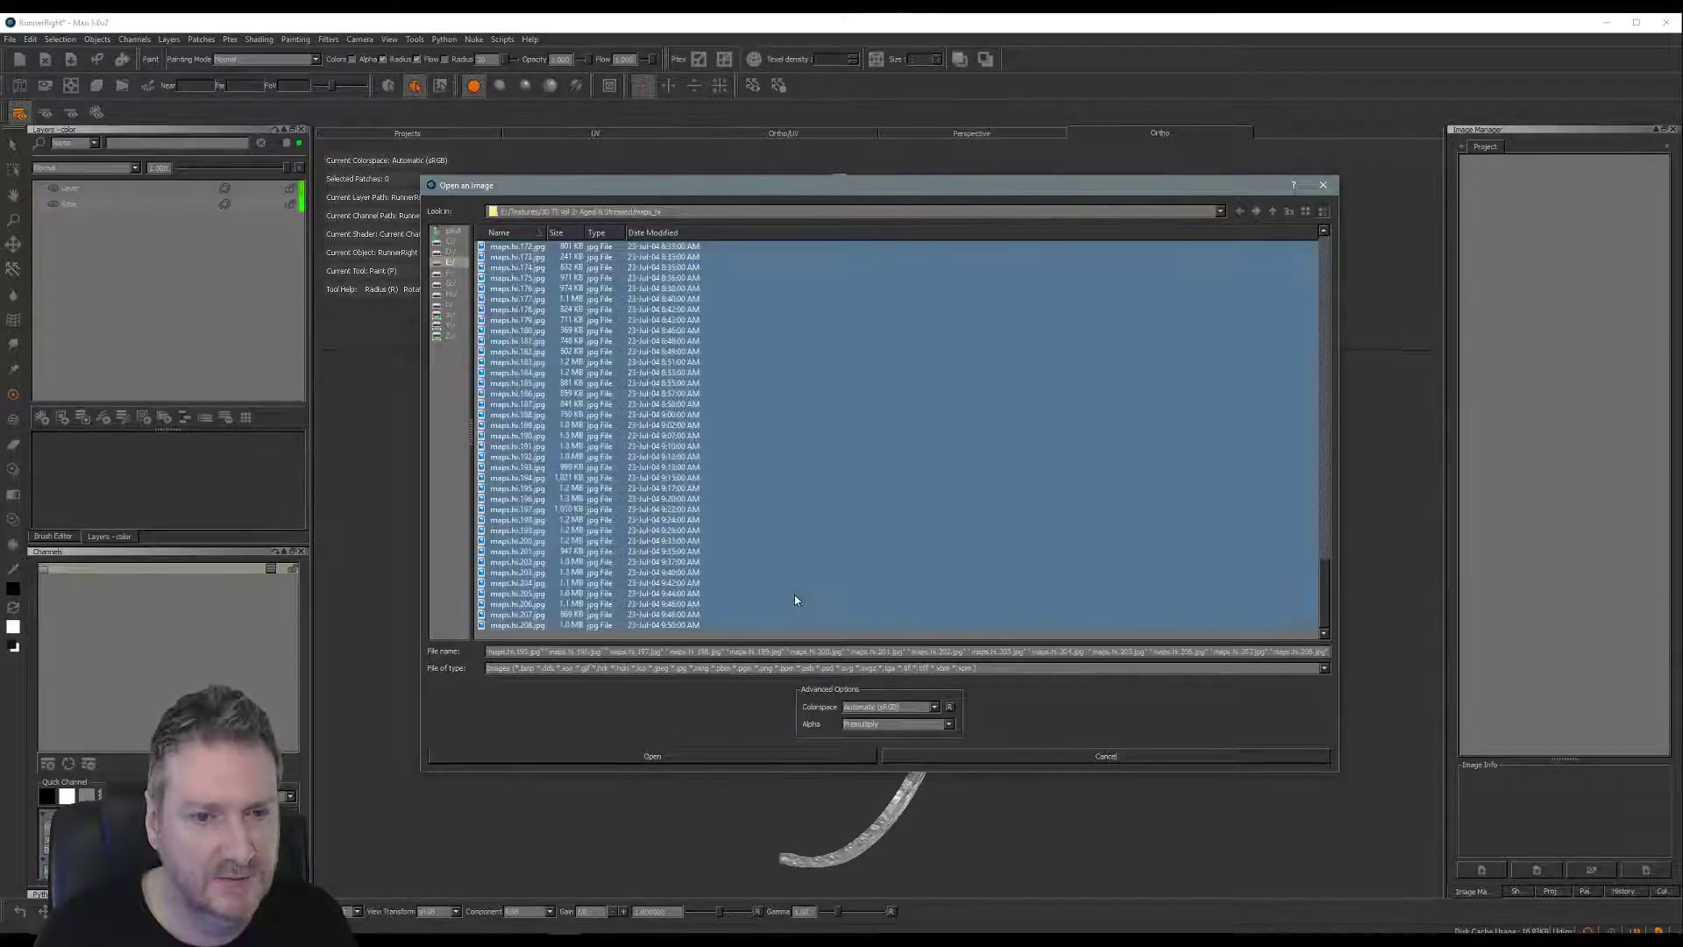
click(653, 756)
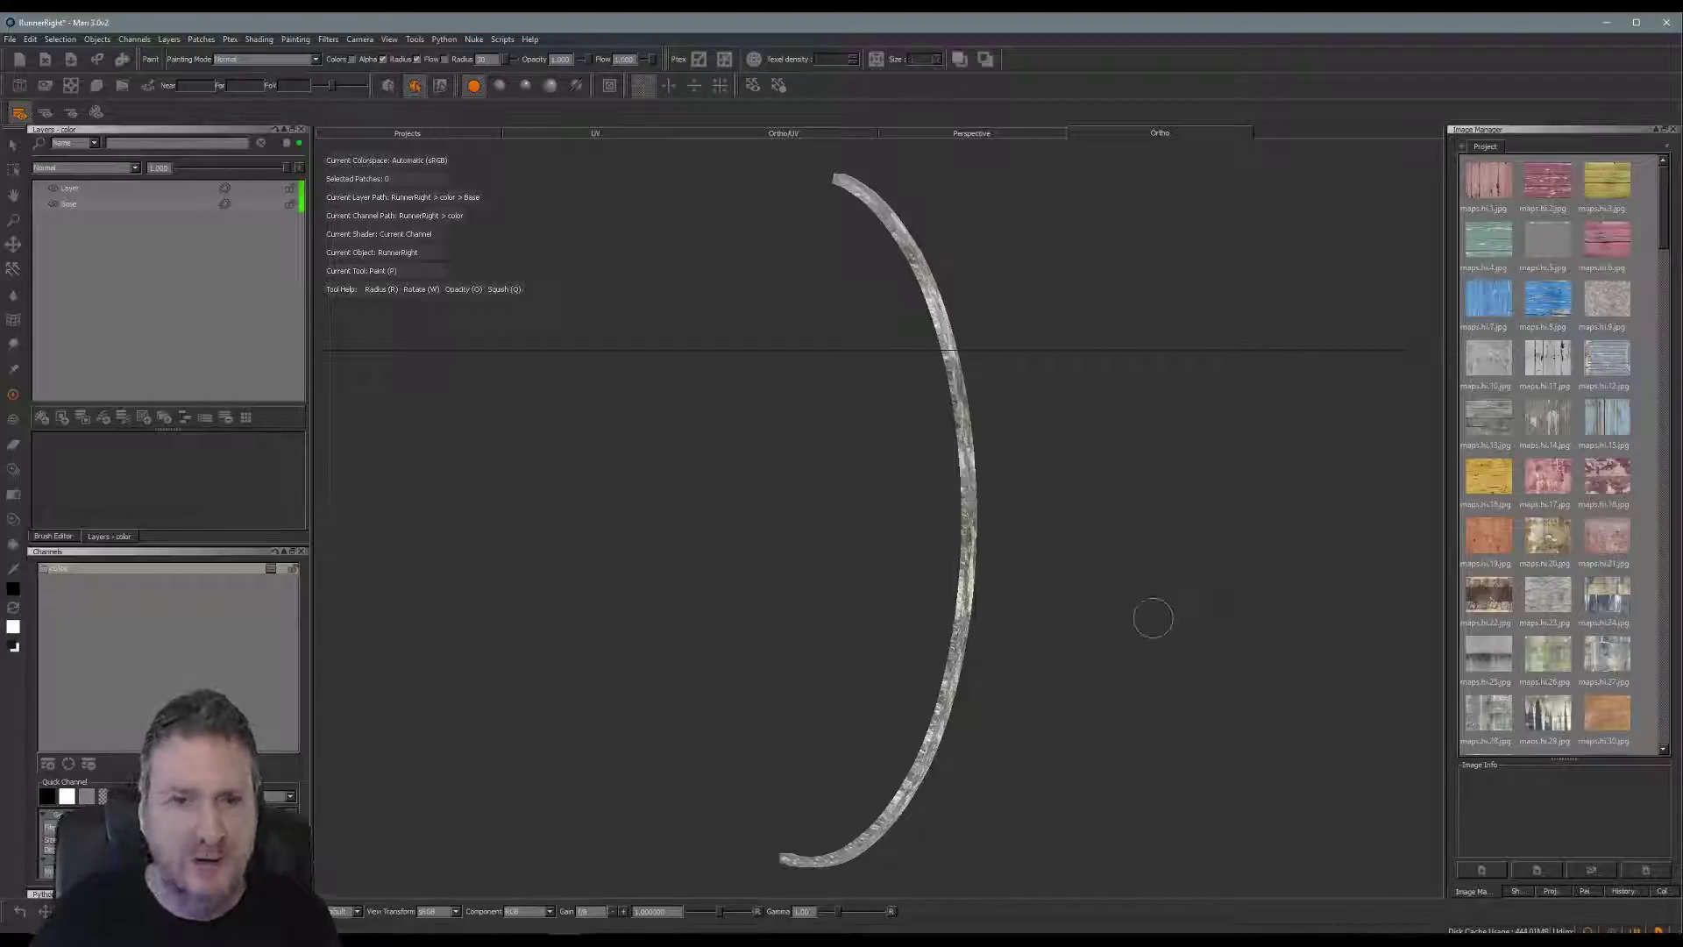
Add a new paint layer above the imported texture and load maps.hi.25.jpg as the Paint Through image.
click(42, 417)
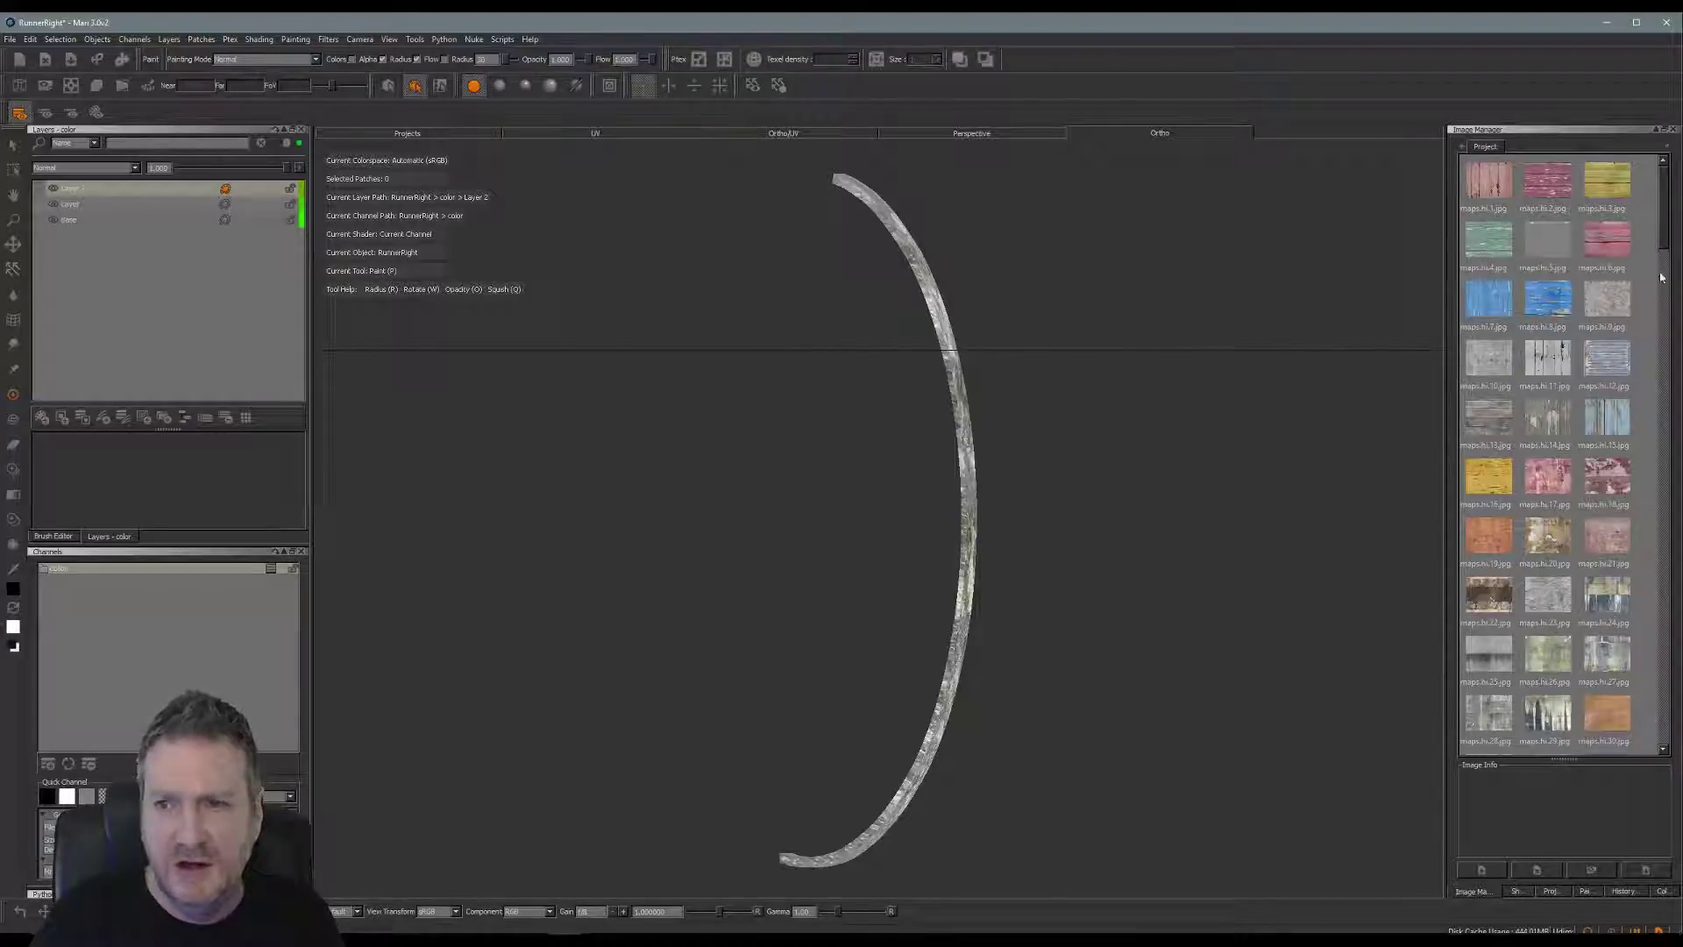
drag(1666, 228, 1672, 252)
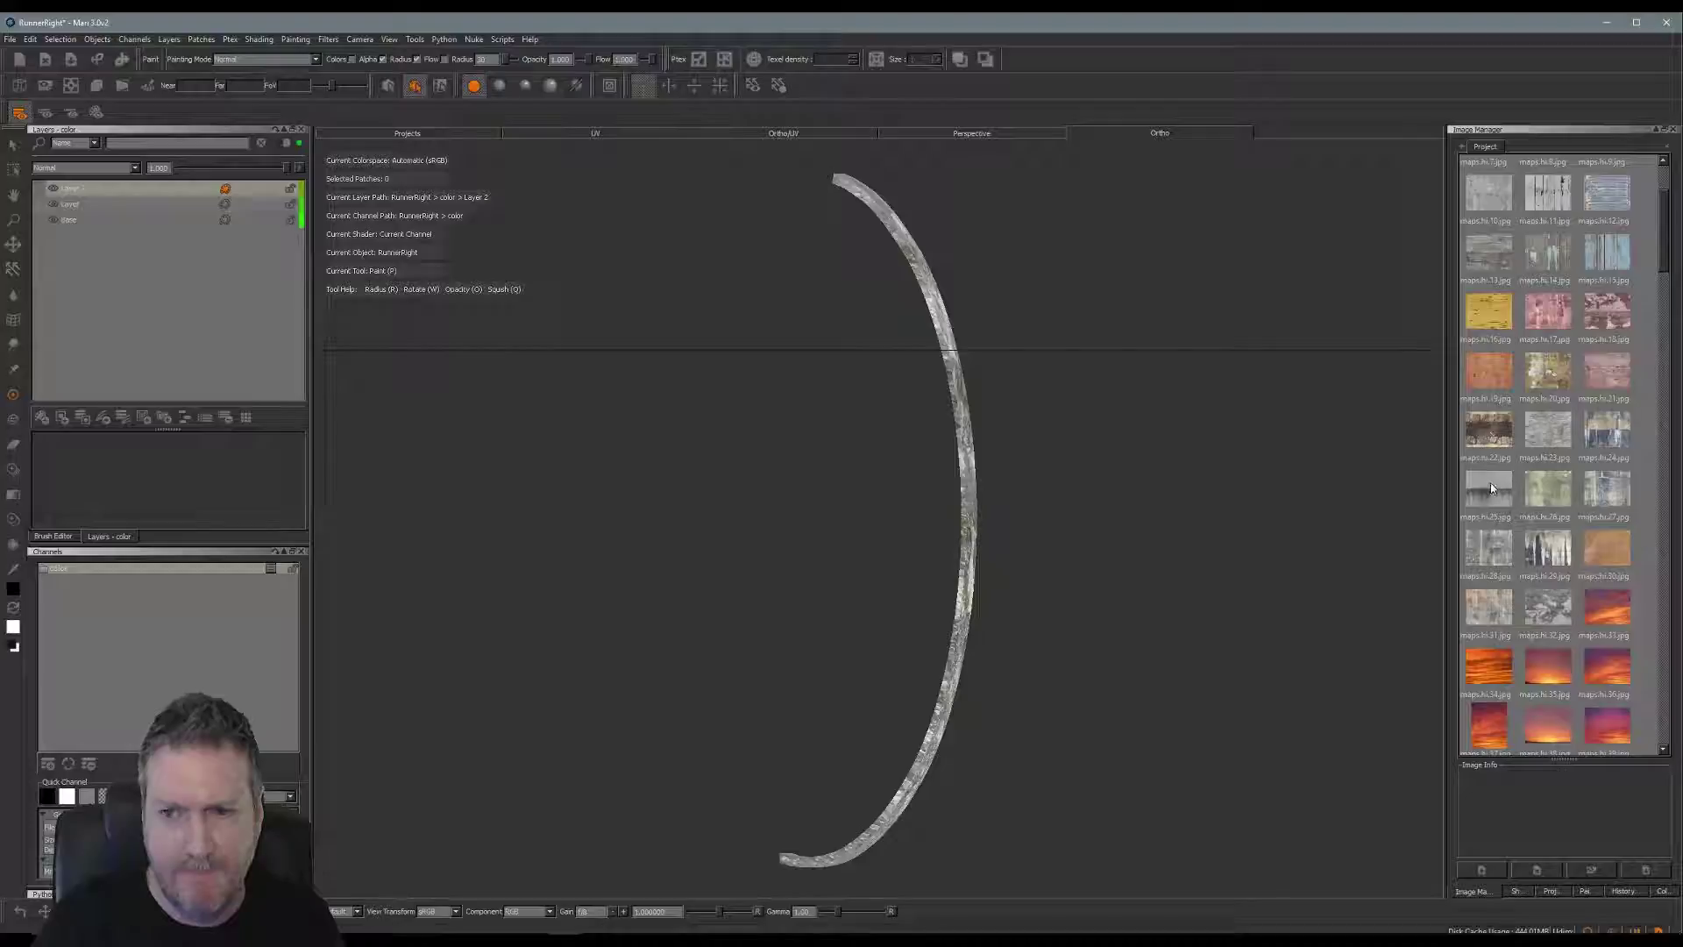
mouse_move(1490, 483)
mouse_down()
mouse_move(1101, 493)
mouse_move(1274, 533)
mouse_up()
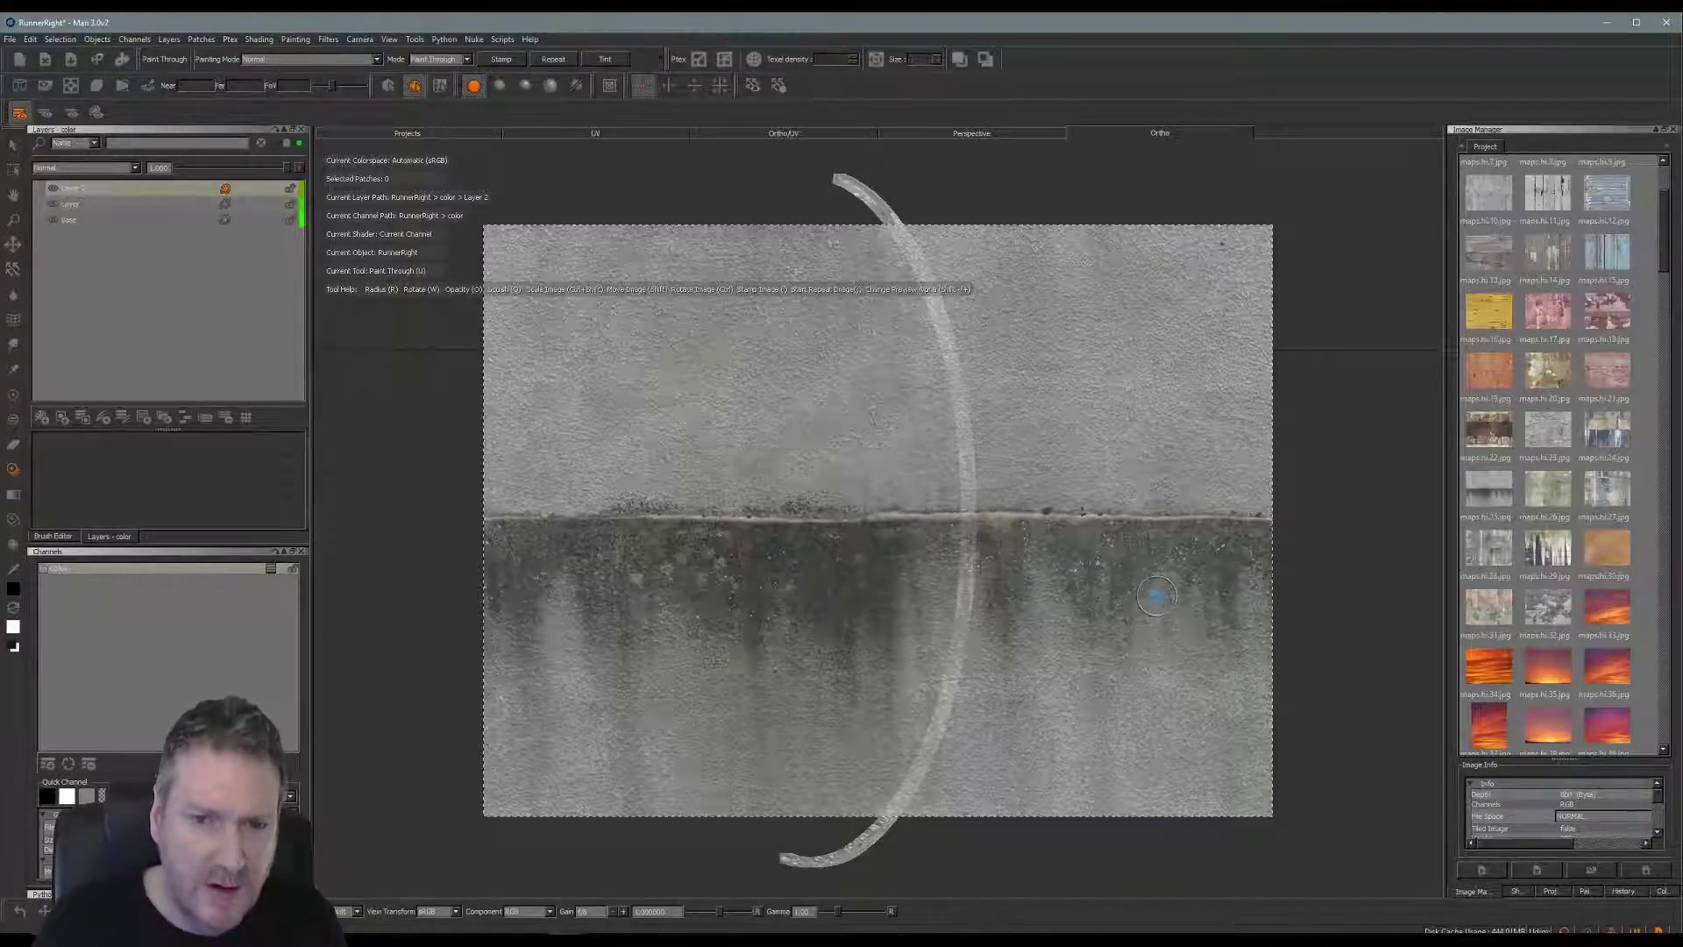
click(1156, 597)
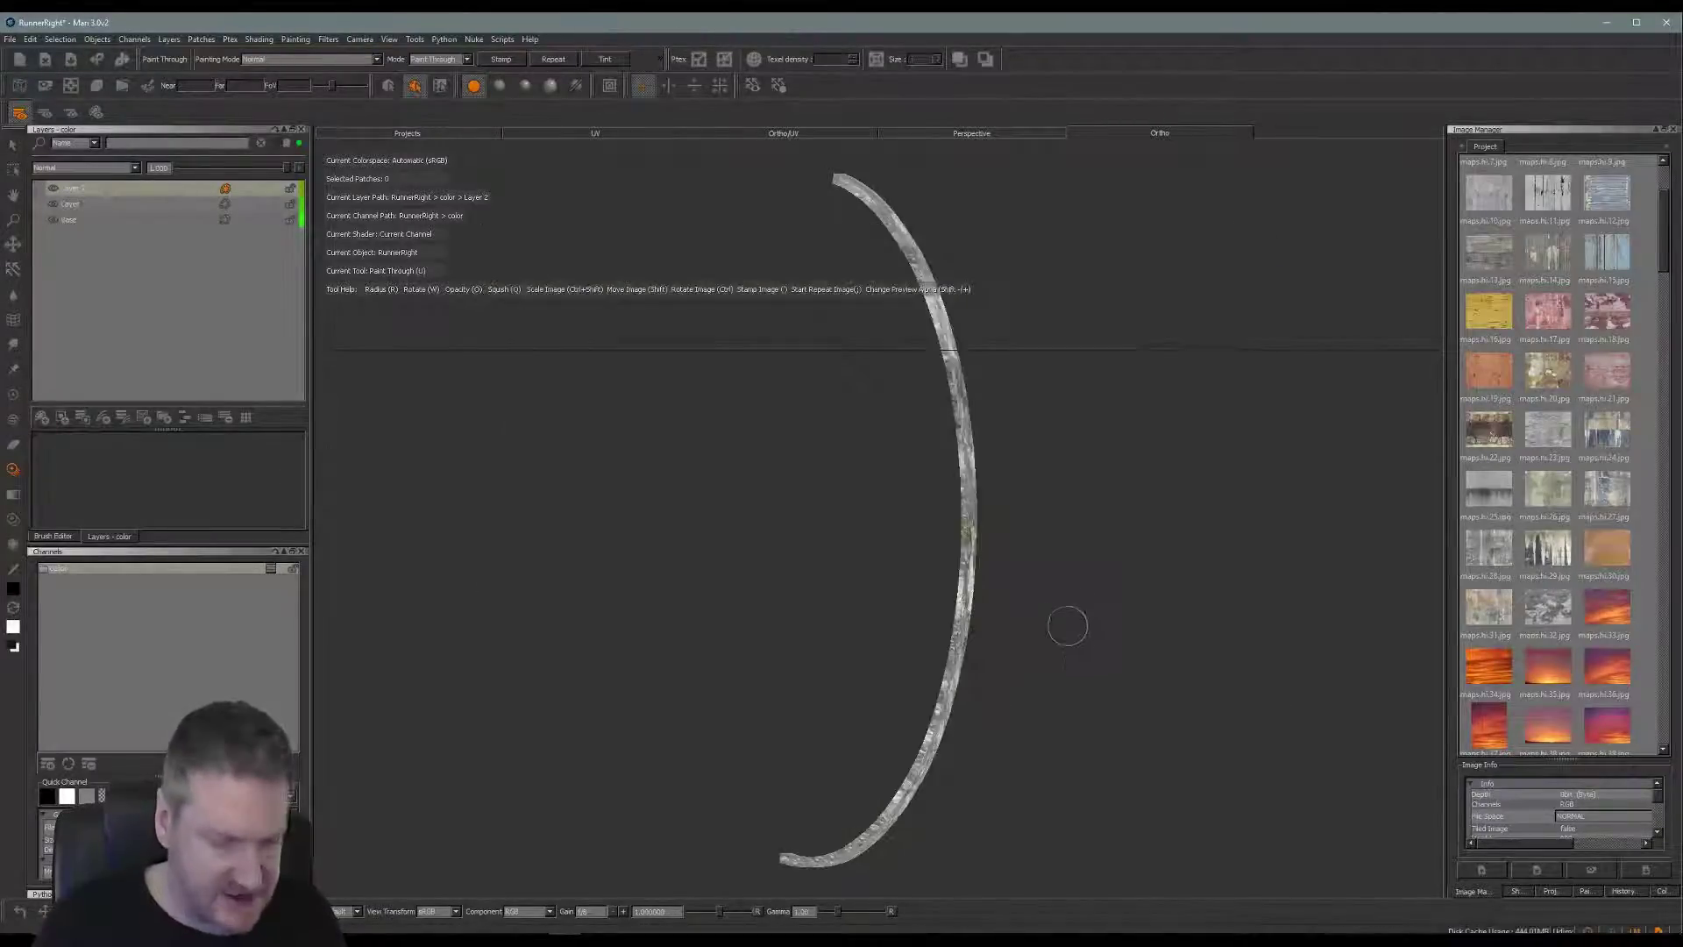
Enable the edge mask in the projection settings for painting on the end of the curved trim.
mouse_move(1026, 632)
alt+mouse_down()
mouse_move(997, 532)
mouse_move(819, 477)
mouse_move(819, 444)
mouse_move(868, 478)
mouse_move(980, 479)
mouse_move(973, 503)
mouse_move(1015, 477)
mouse_move(845, 594)
alt+mouse_up()
alt+right_drag(845, 594, 1041, 590)
alt+drag(1041, 590, 1252, 446)
alt+middle_drag(1252, 446, 990, 498)
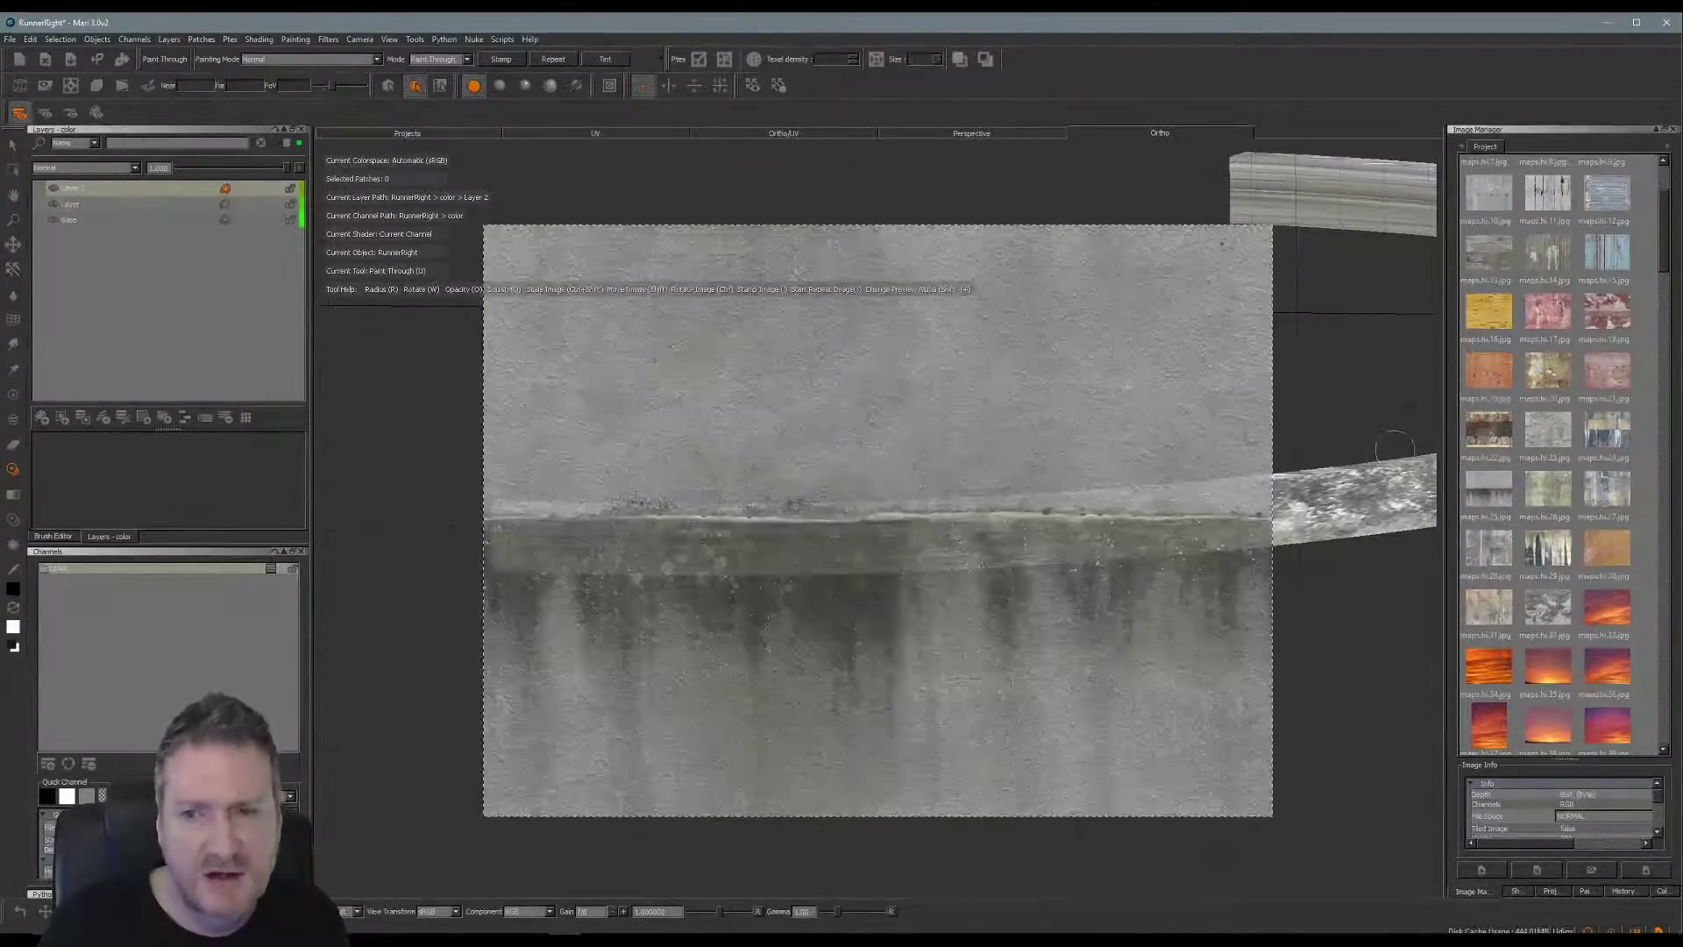
click(1551, 891)
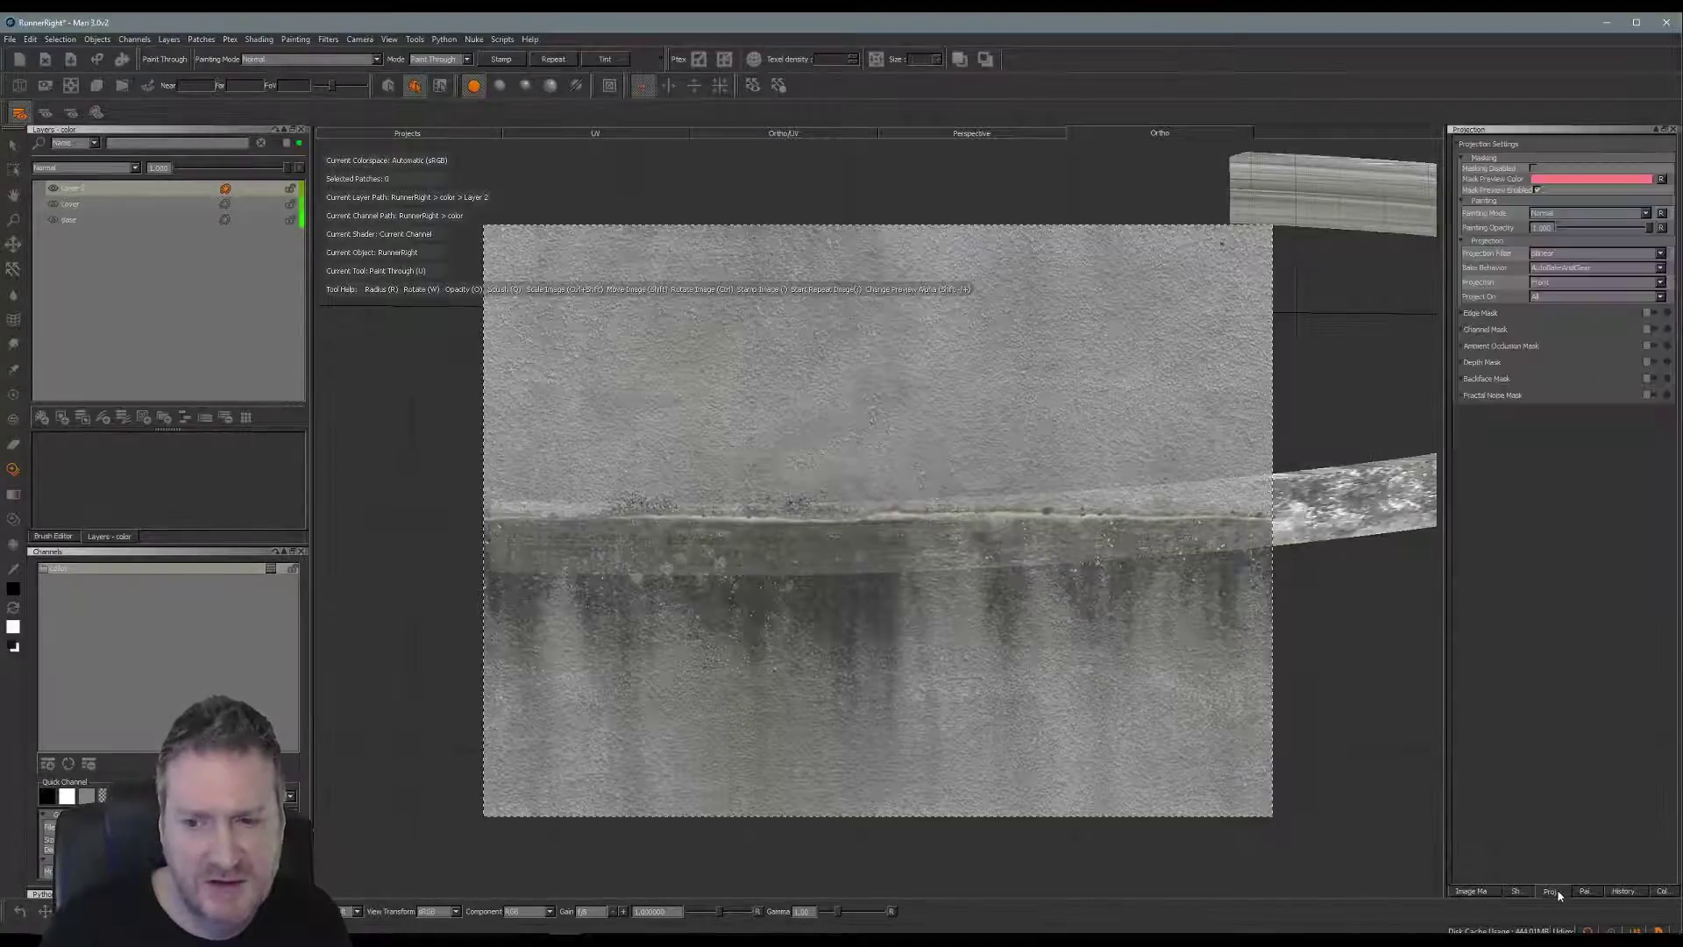
click(1648, 313)
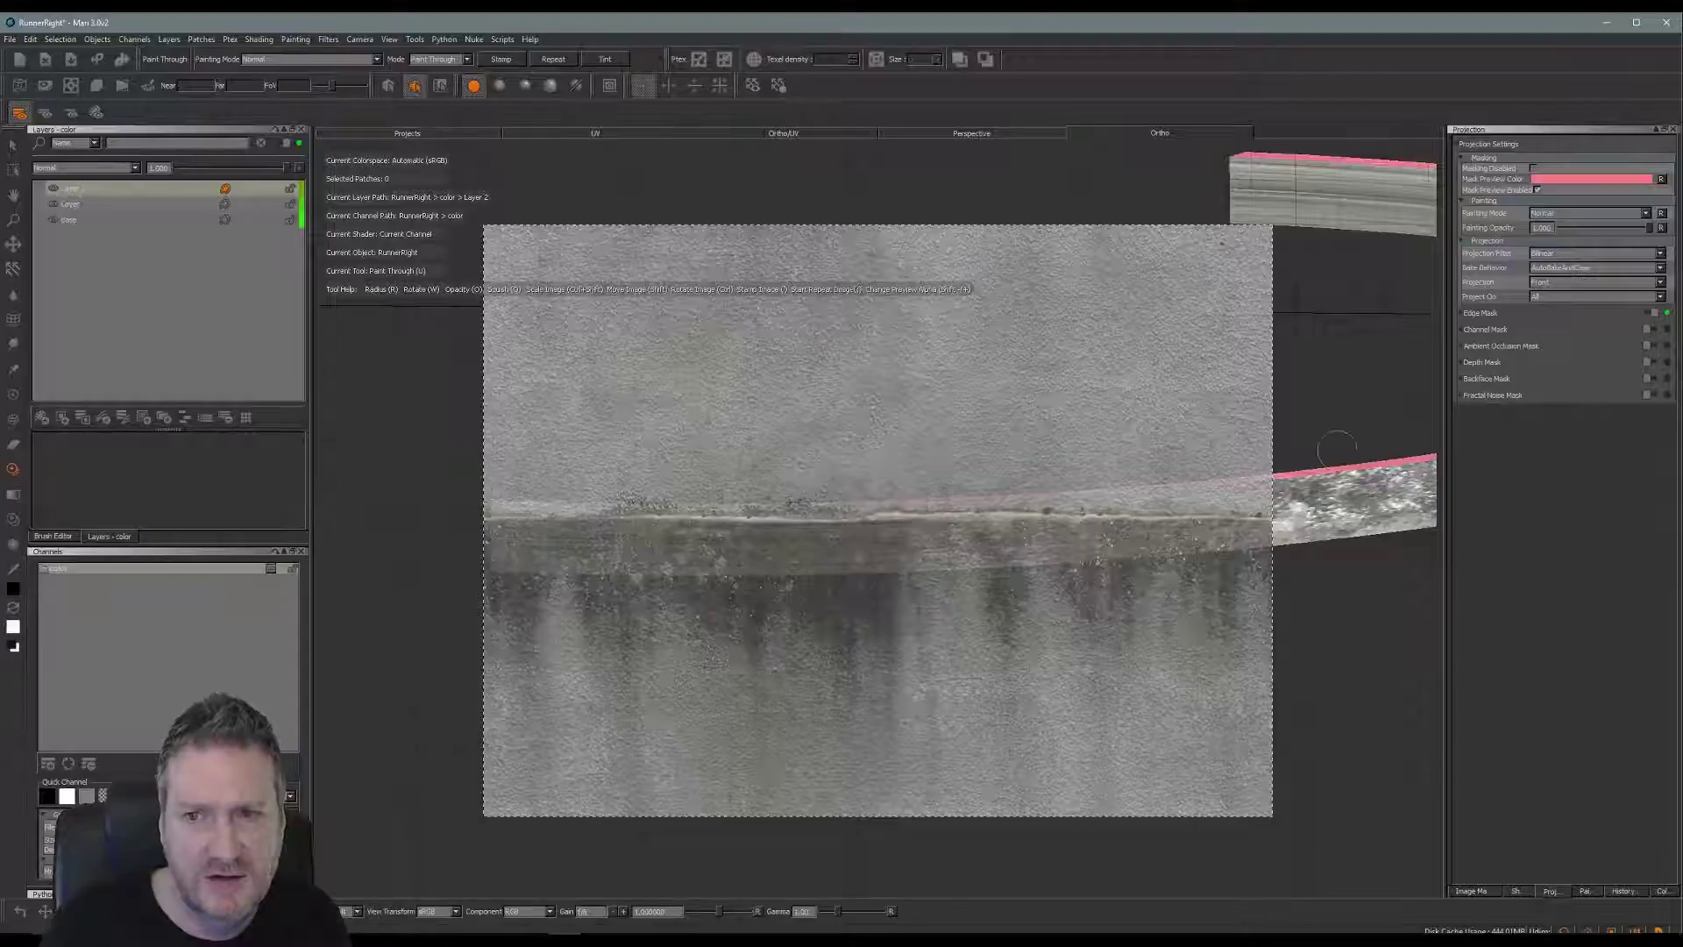
key(alt)
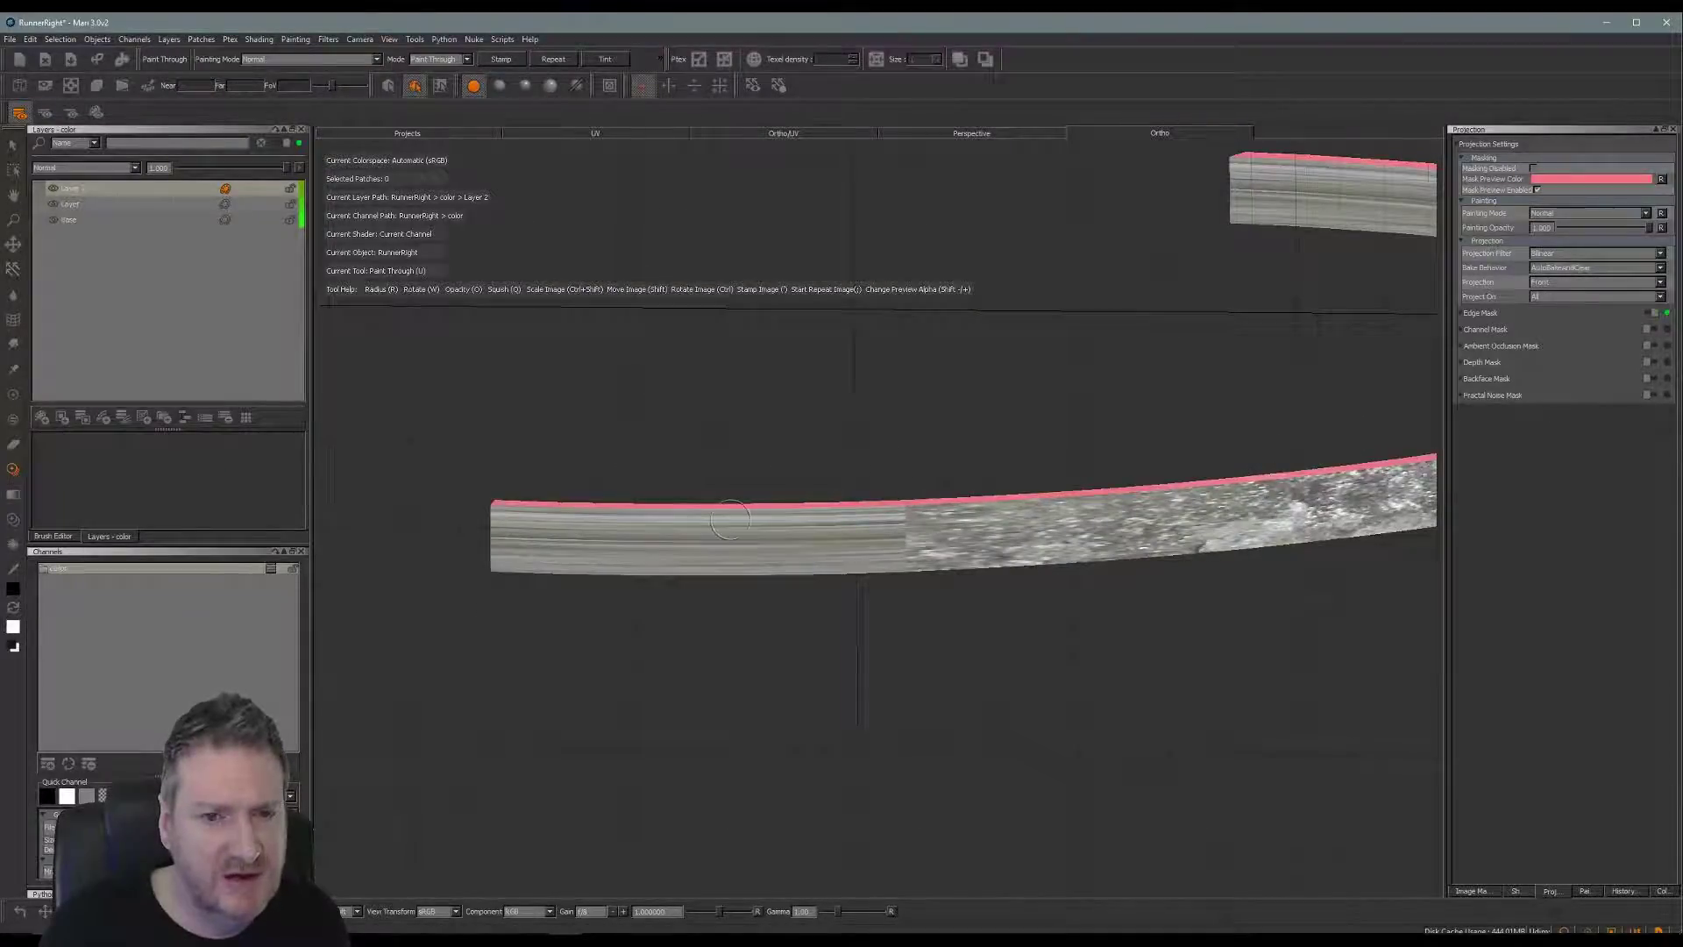
Scale down the Paint Through image and align it with the end of the trim, its horizontal crack along the upper edge.
mouse_move(722, 462)
alt+mouse_down()
mouse_move(708, 496)
mouse_move(860, 485)
mouse_move(831, 534)
mouse_move(982, 596)
mouse_move(996, 579)
mouse_move(1014, 590)
mouse_move(997, 583)
alt+mouse_up()
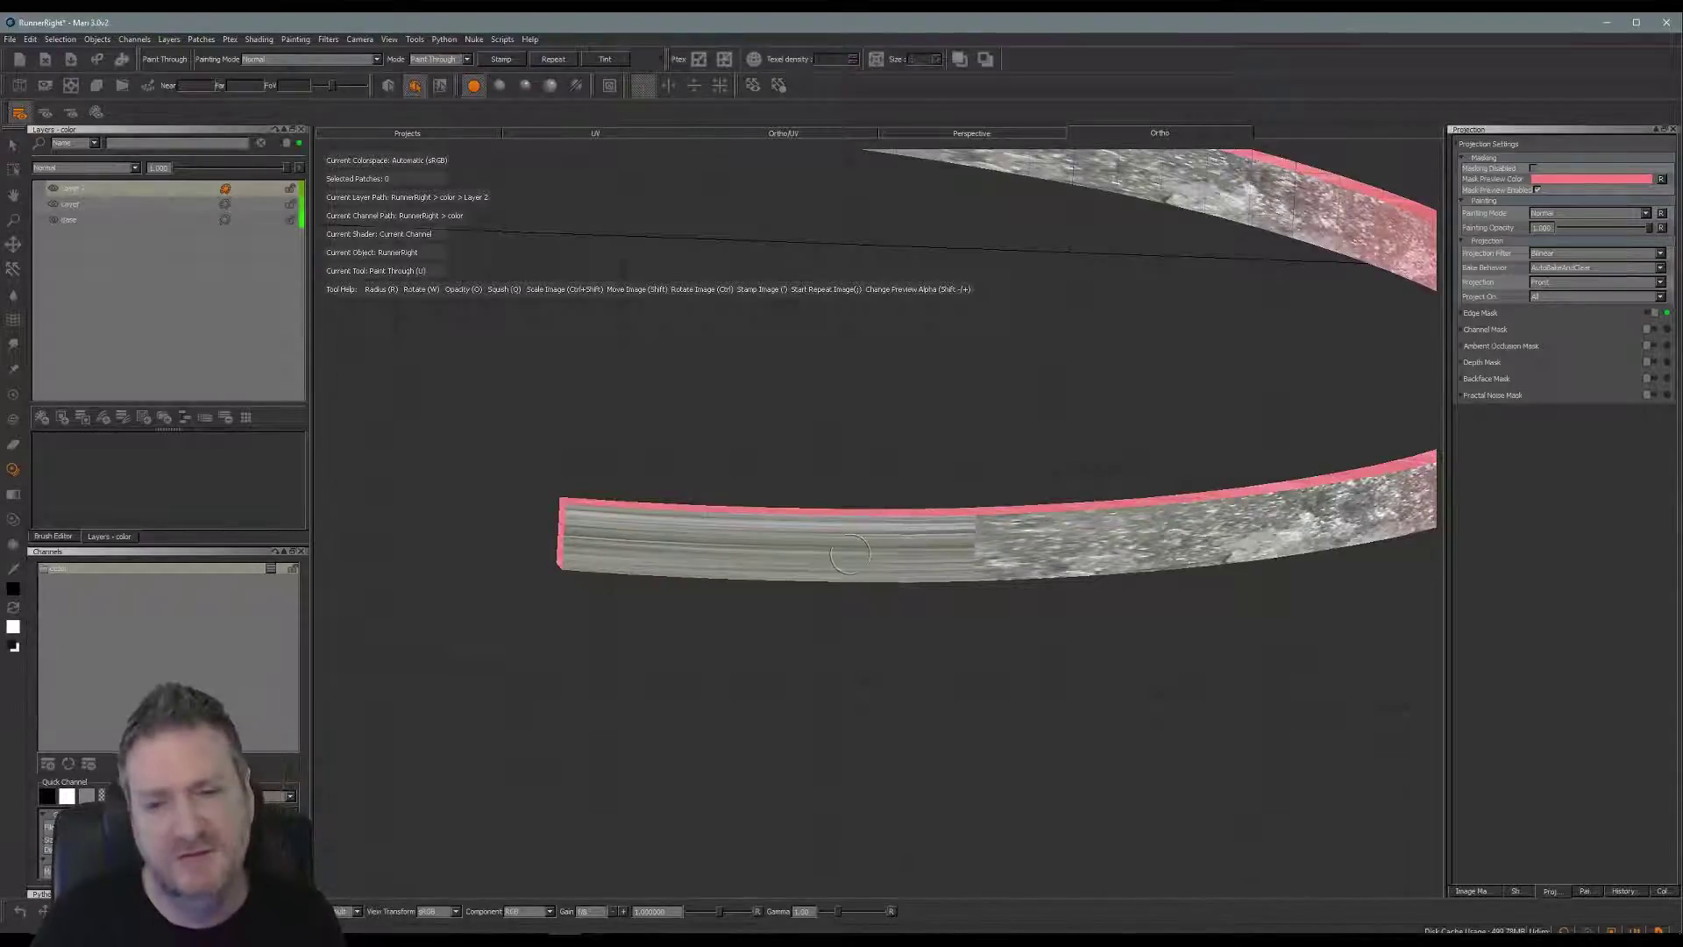
mouse_move(864, 477)
alt+mouse_down()
mouse_move(902, 477)
mouse_move(871, 477)
alt+mouse_up()
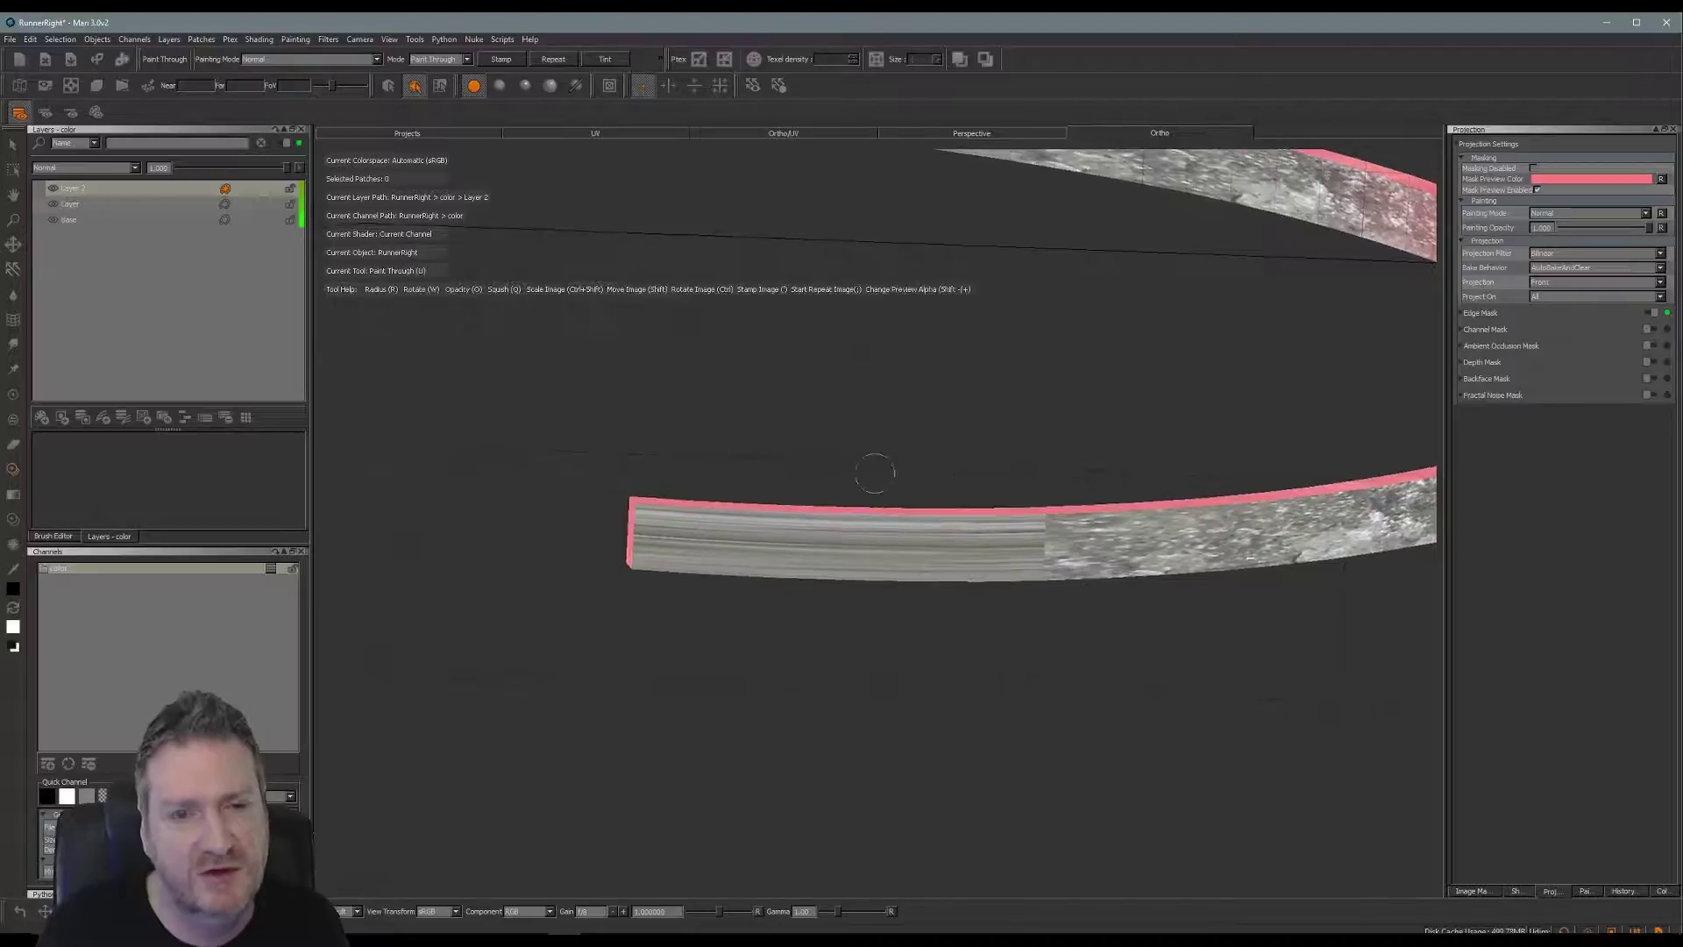
mouse_move(780, 550)
alt+right_down()
mouse_move(753, 550)
mouse_move(894, 551)
alt+right_up()
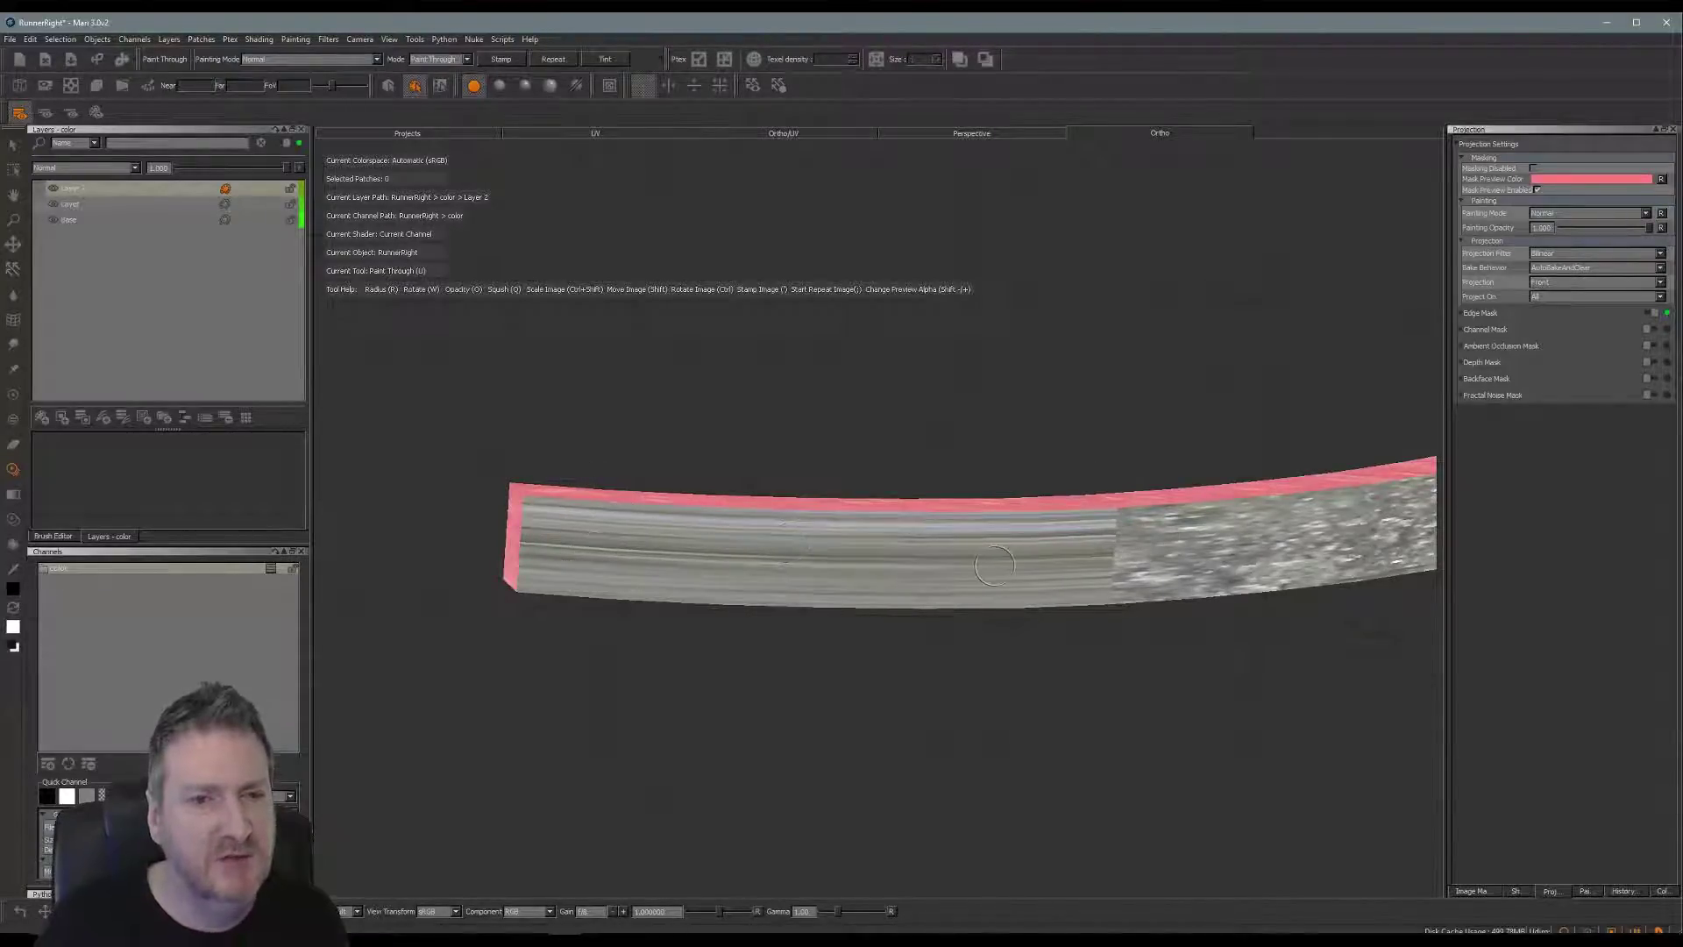
alt+drag(1070, 458, 1032, 454)
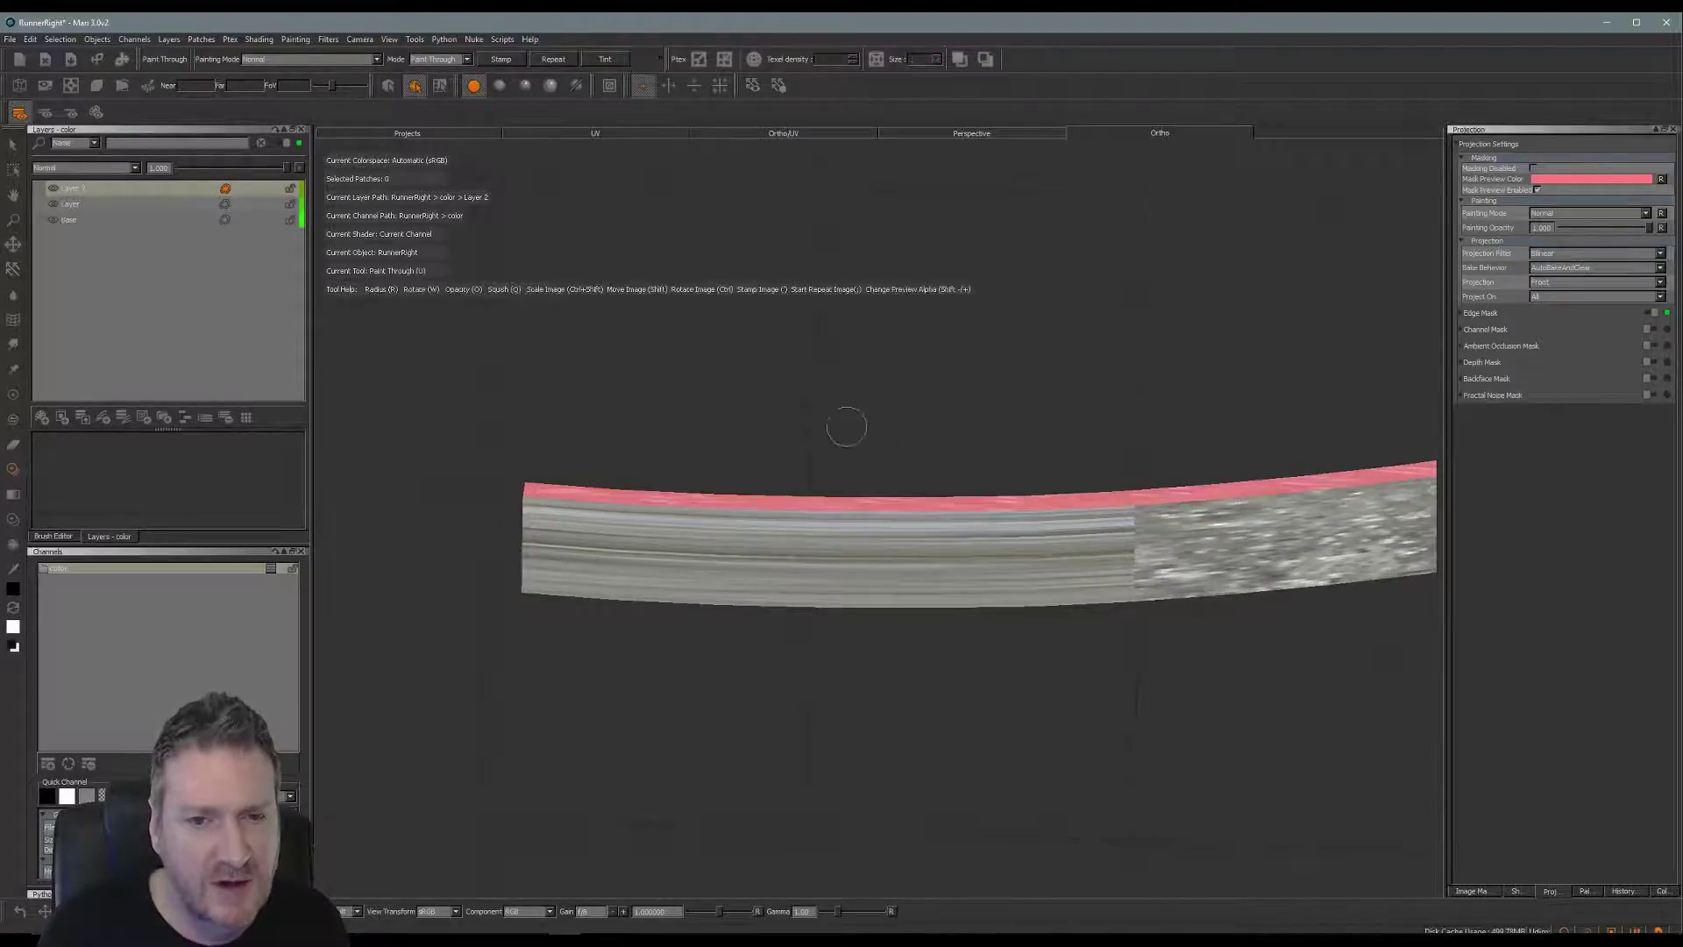
mouse_move(842, 425)
alt+mouse_down()
mouse_move(827, 406)
mouse_move(894, 420)
mouse_move(882, 375)
alt+mouse_up()
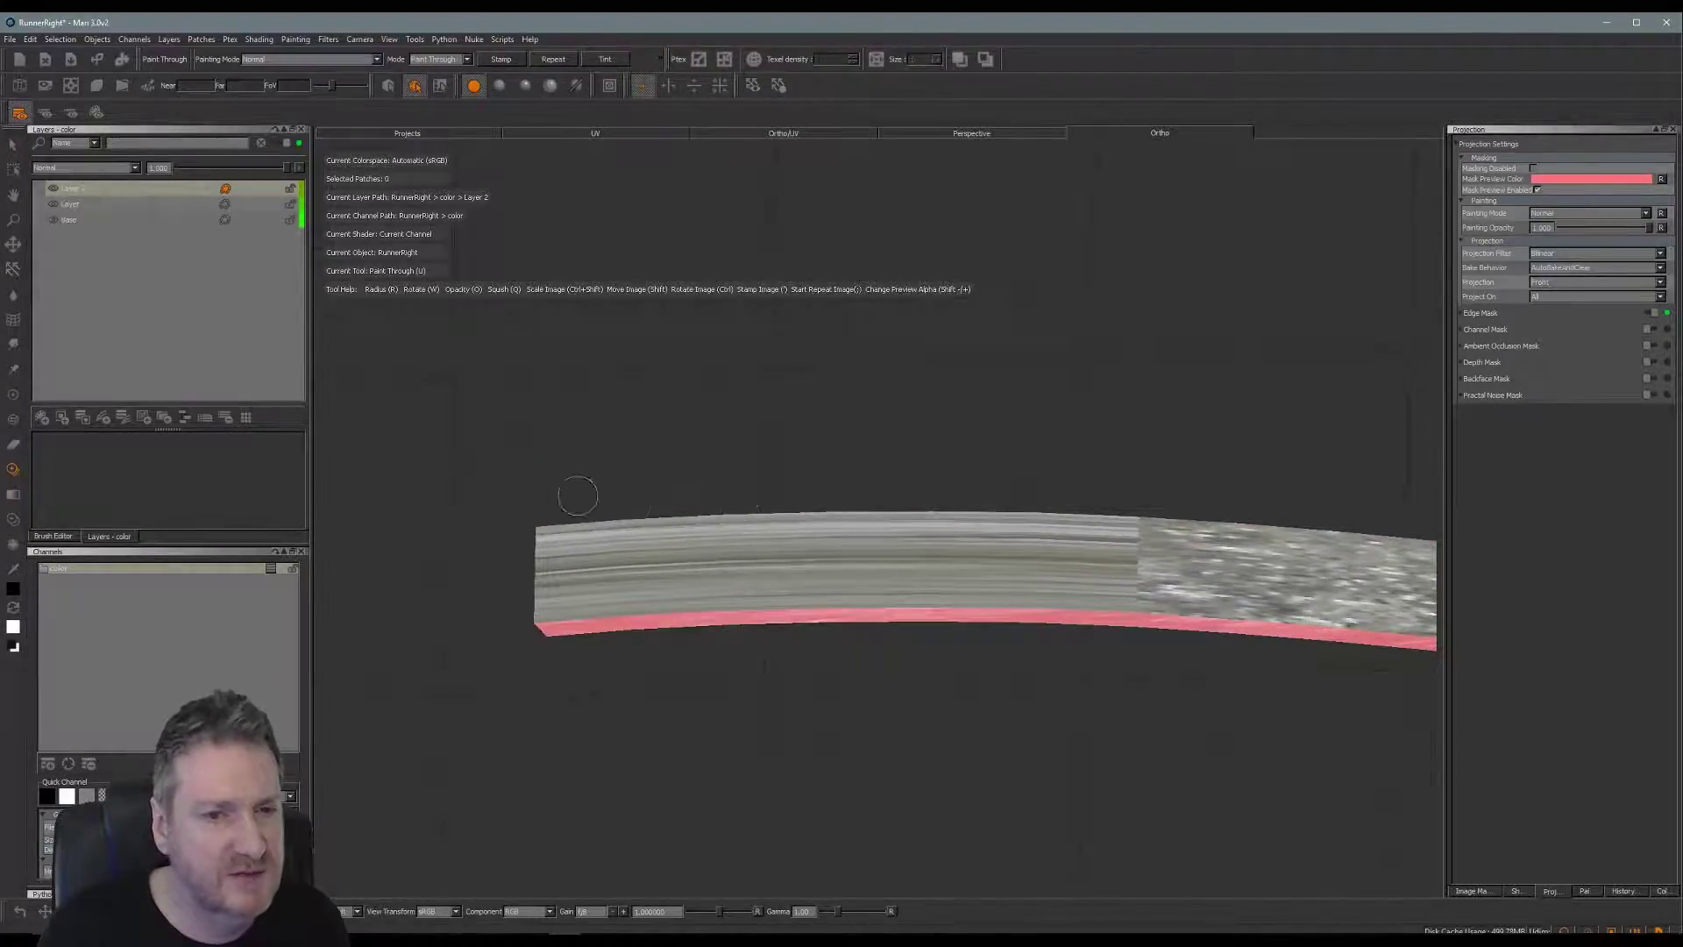
key(shift)
alt+drag(791, 439, 799, 488)
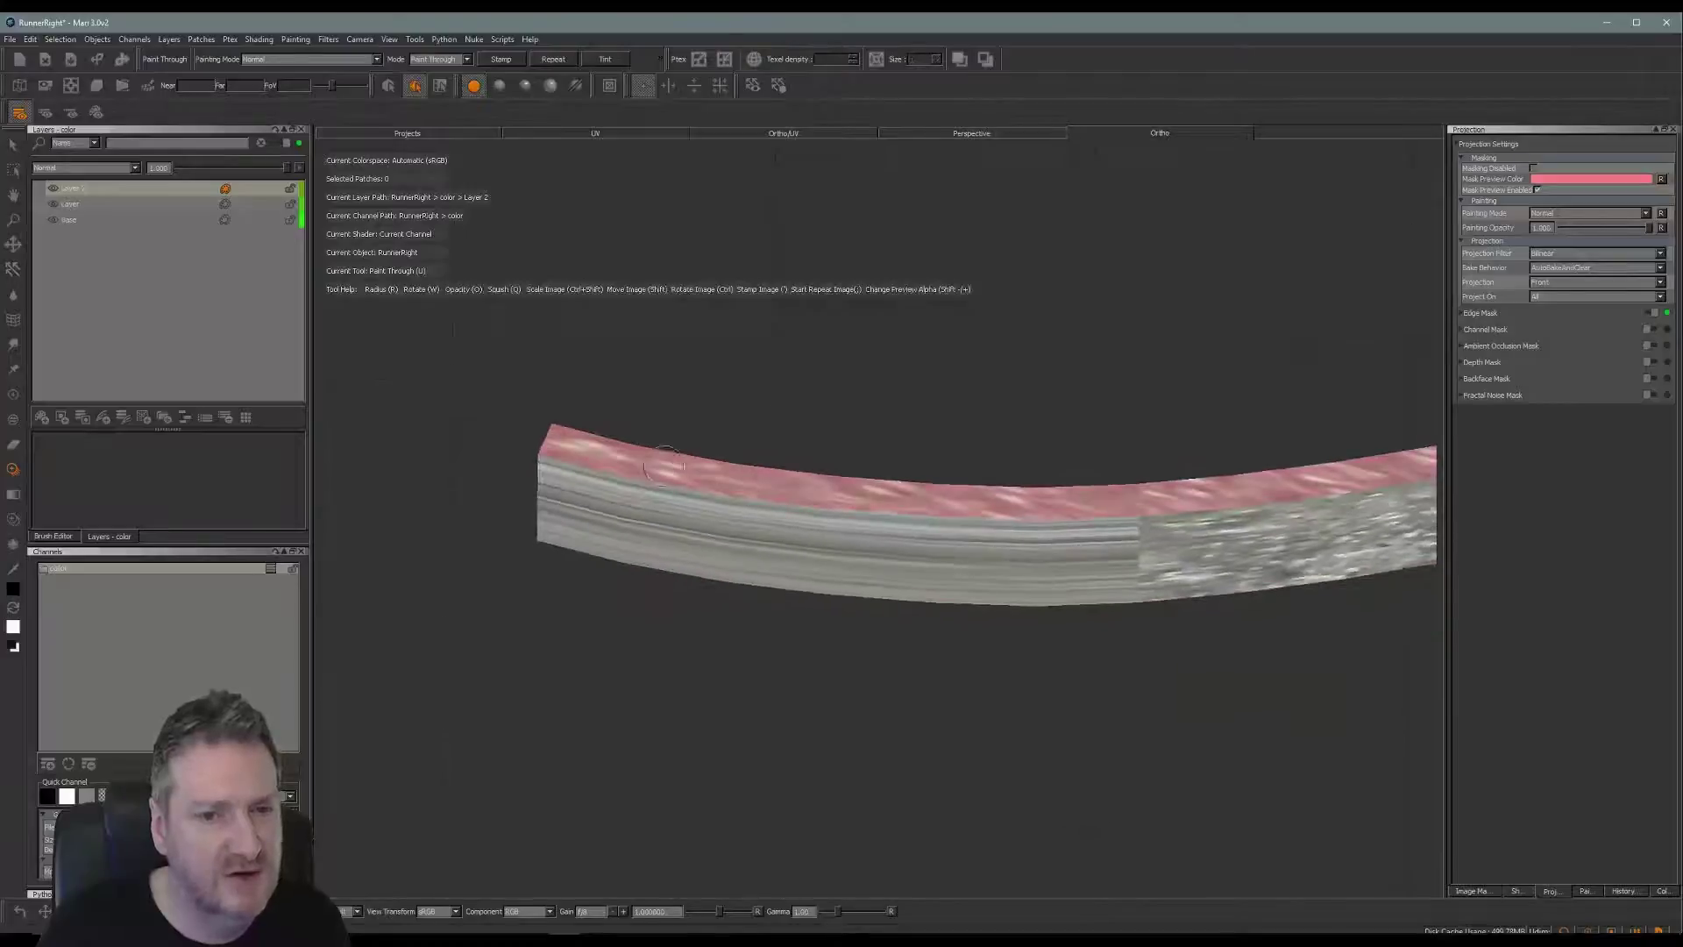
mouse_move(965, 428)
alt+mouse_down()
mouse_move(932, 364)
mouse_move(1135, 432)
mouse_move(964, 418)
mouse_move(988, 444)
mouse_move(932, 413)
mouse_move(864, 412)
mouse_move(887, 435)
alt+mouse_up()
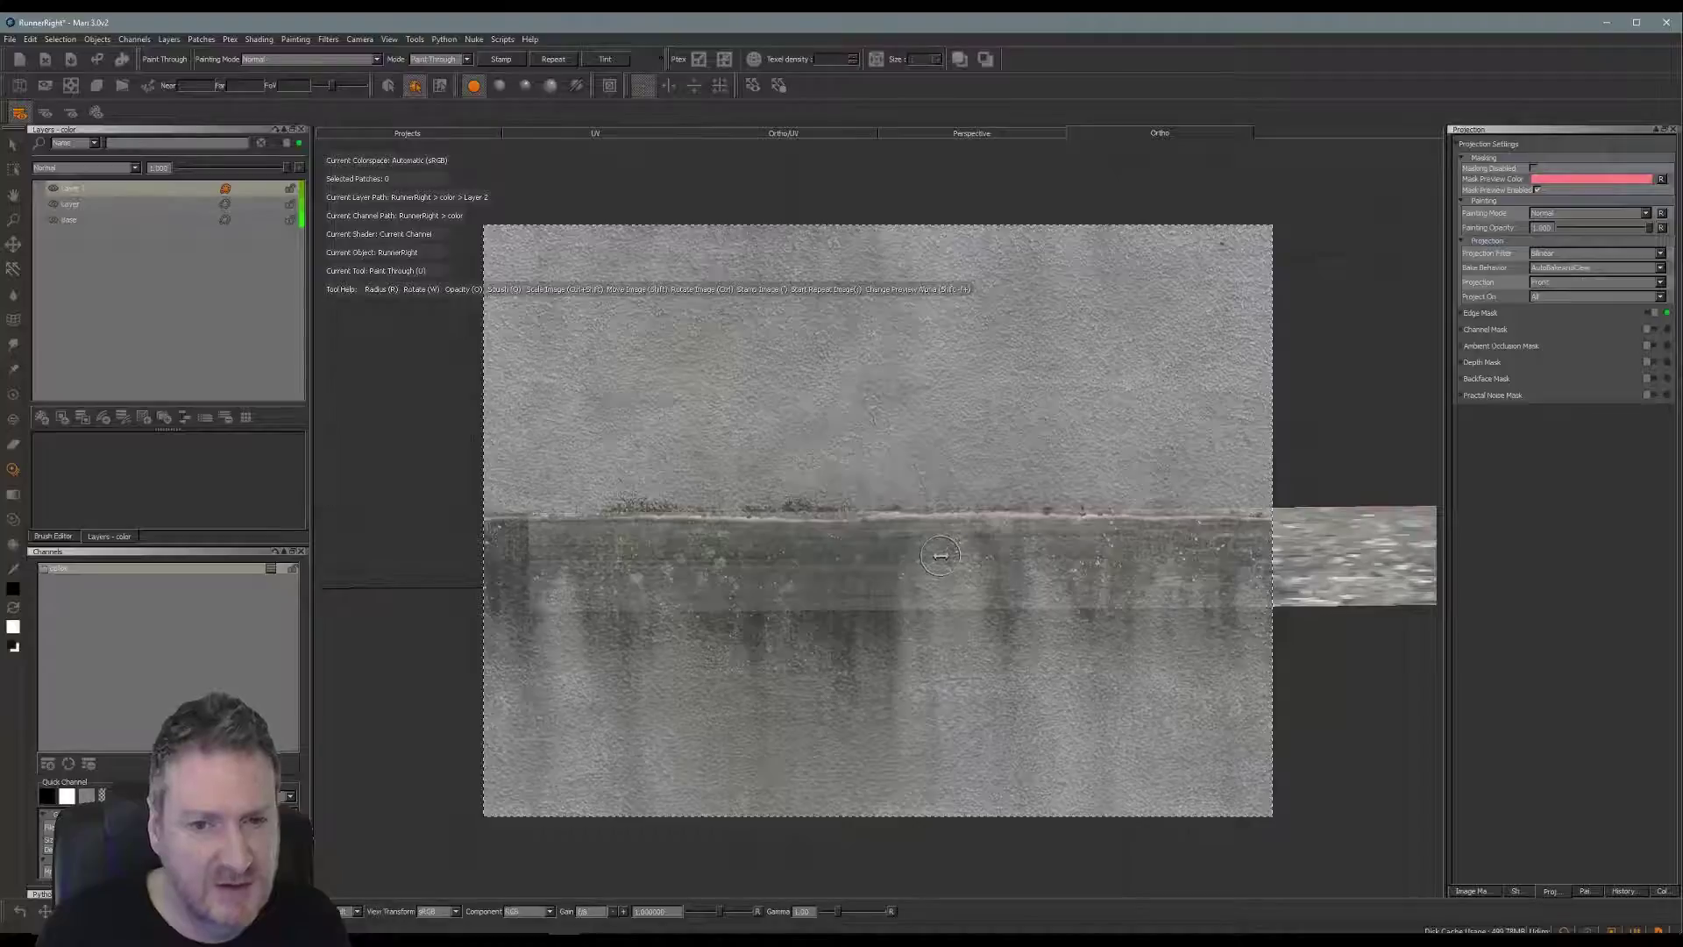
mouse_move(999, 583)
ctrl+shift+mouse_down()
mouse_move(829, 582)
mouse_move(666, 543)
ctrl+shift+mouse_up()
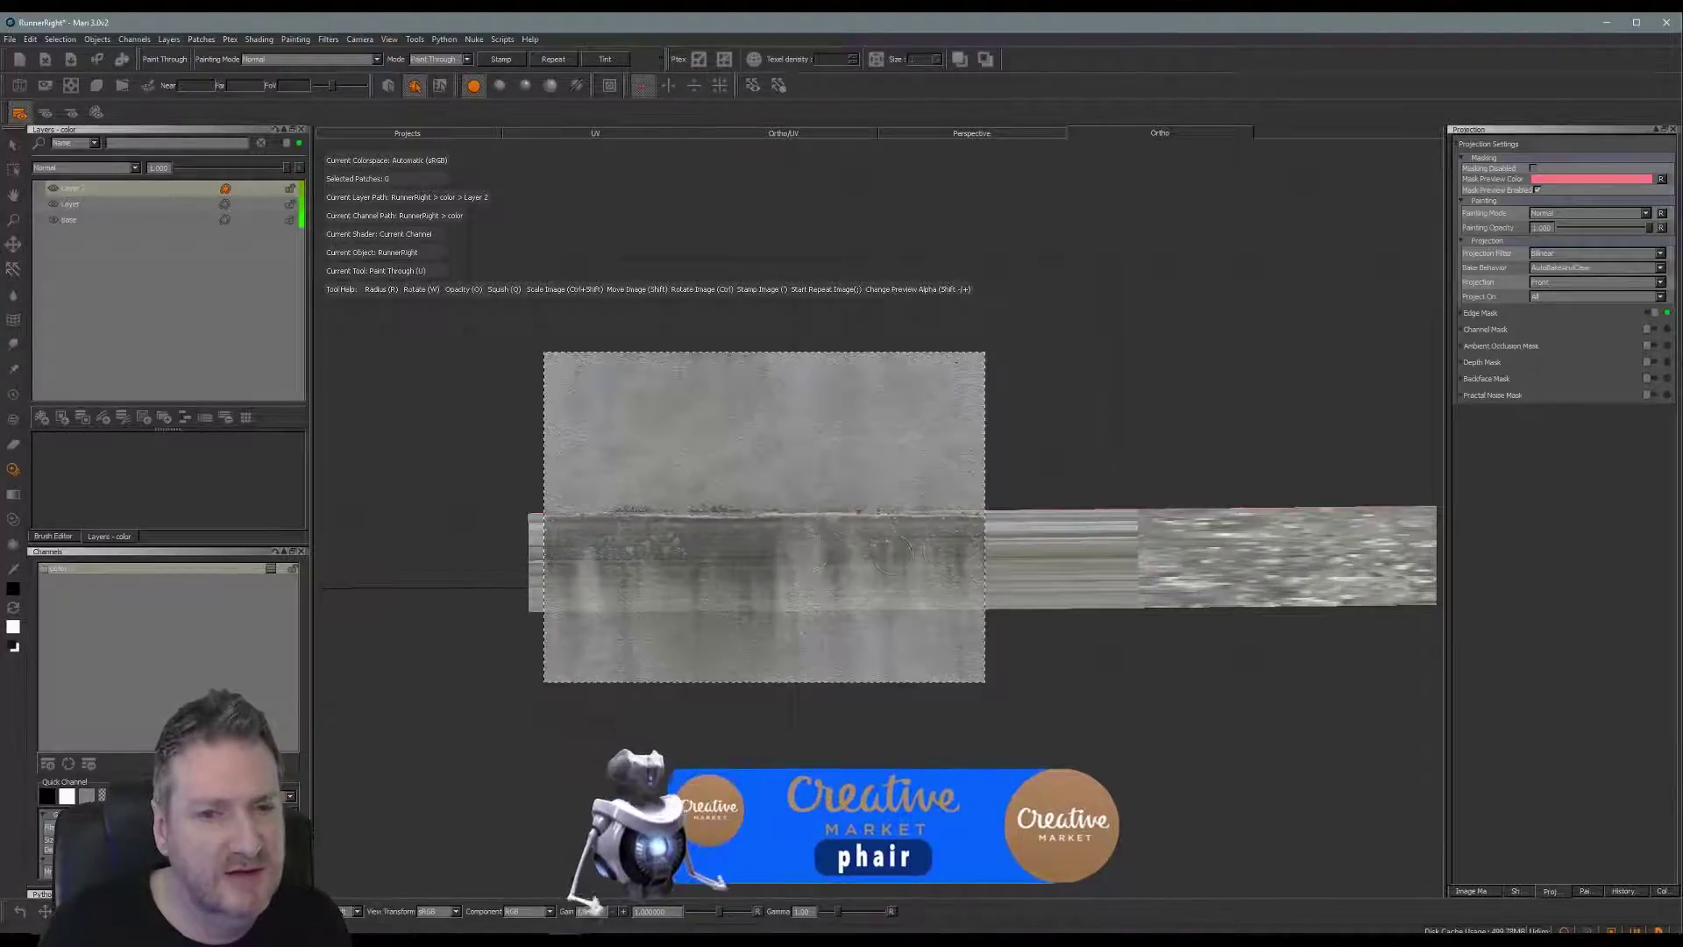
shift+drag(902, 558, 888, 555)
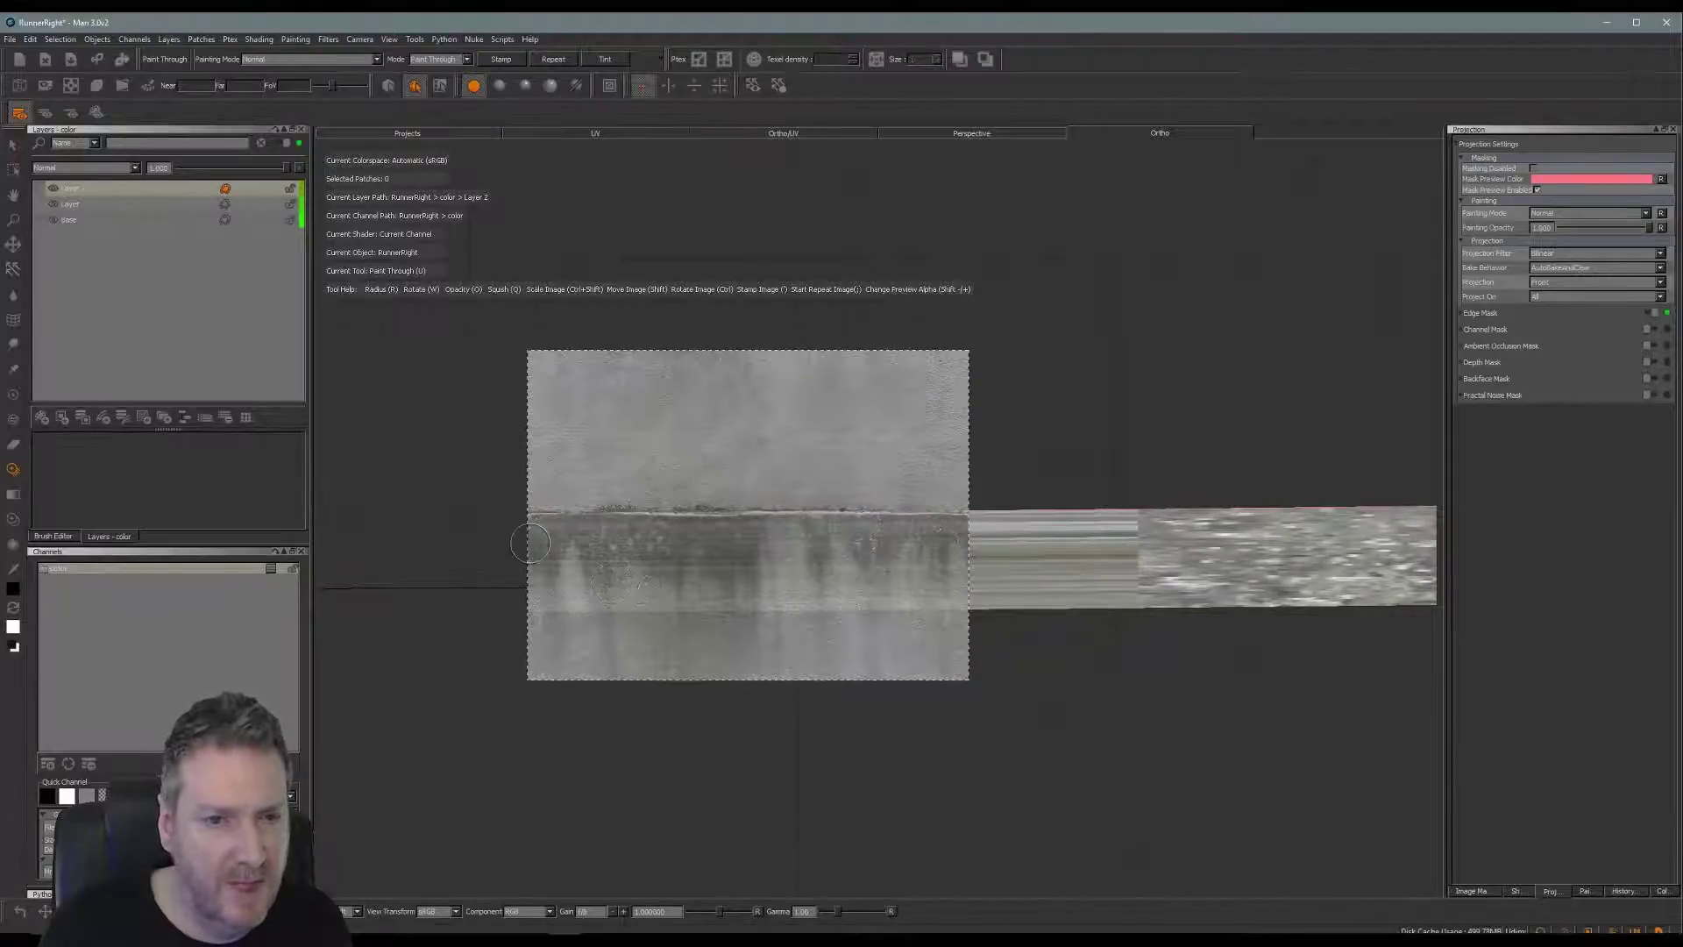
Paint the weathered concrete image over the end section of the trim, keeping its crack along the upper edge.
mouse_move(530, 543)
mouse_down()
mouse_move(721, 533)
mouse_move(593, 544)
mouse_move(587, 617)
mouse_move(732, 563)
mouse_move(750, 538)
mouse_move(833, 531)
mouse_up()
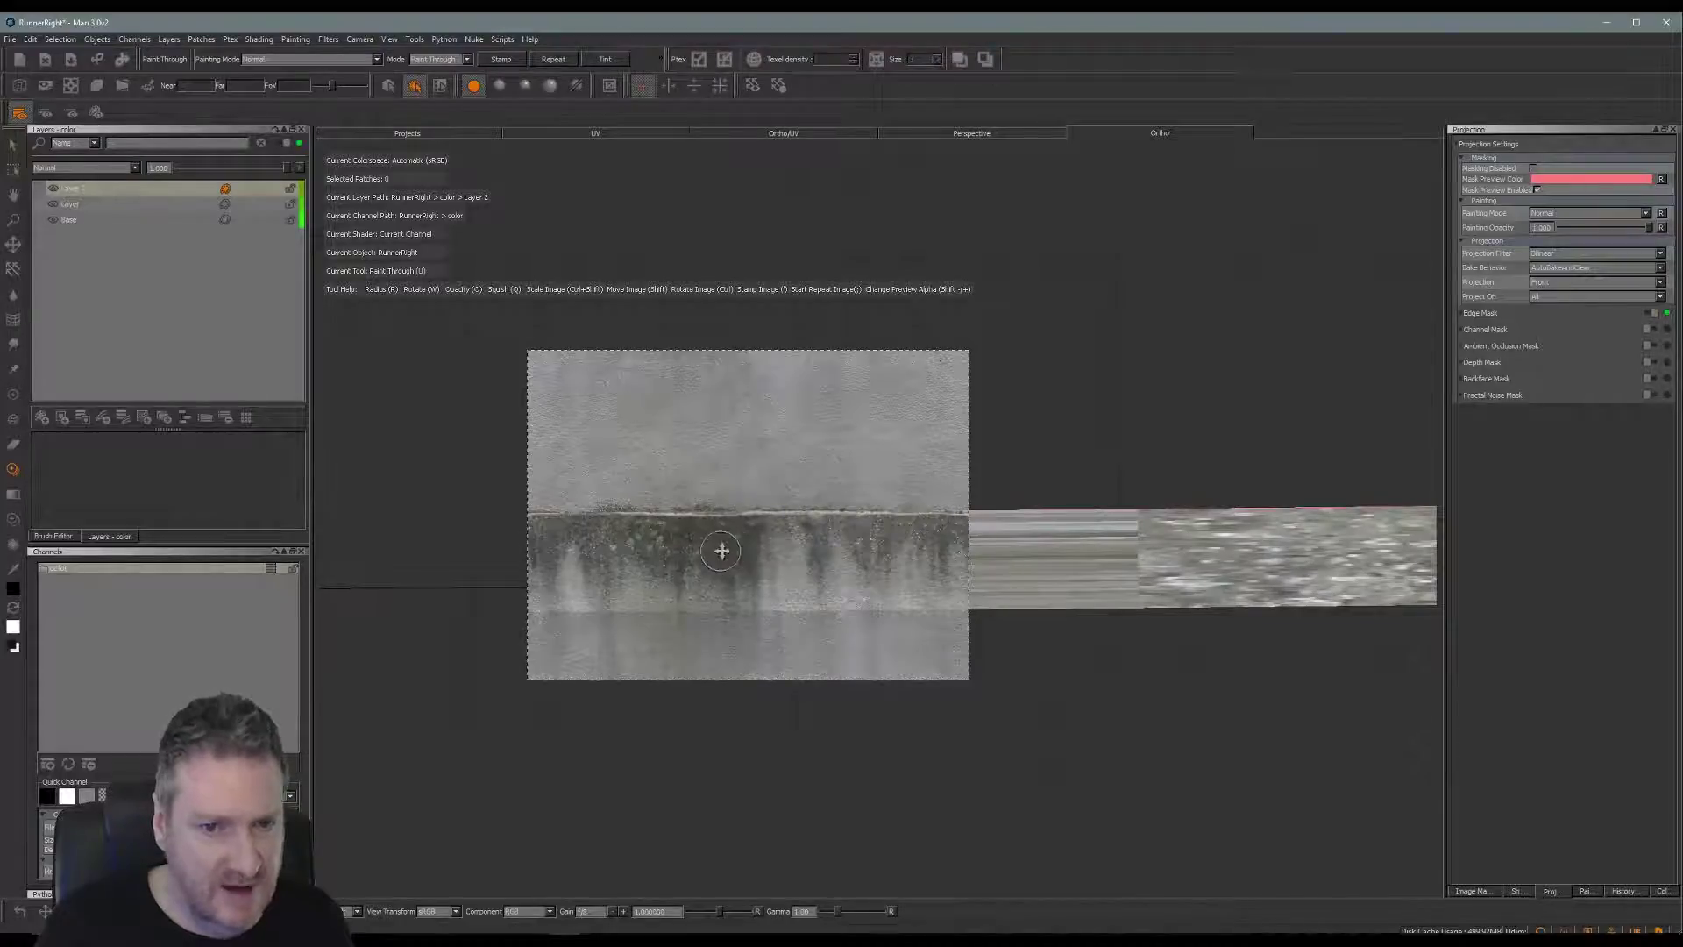
mouse_move(721, 551)
shift+mouse_down()
mouse_move(1085, 551)
mouse_move(966, 536)
shift+mouse_up()
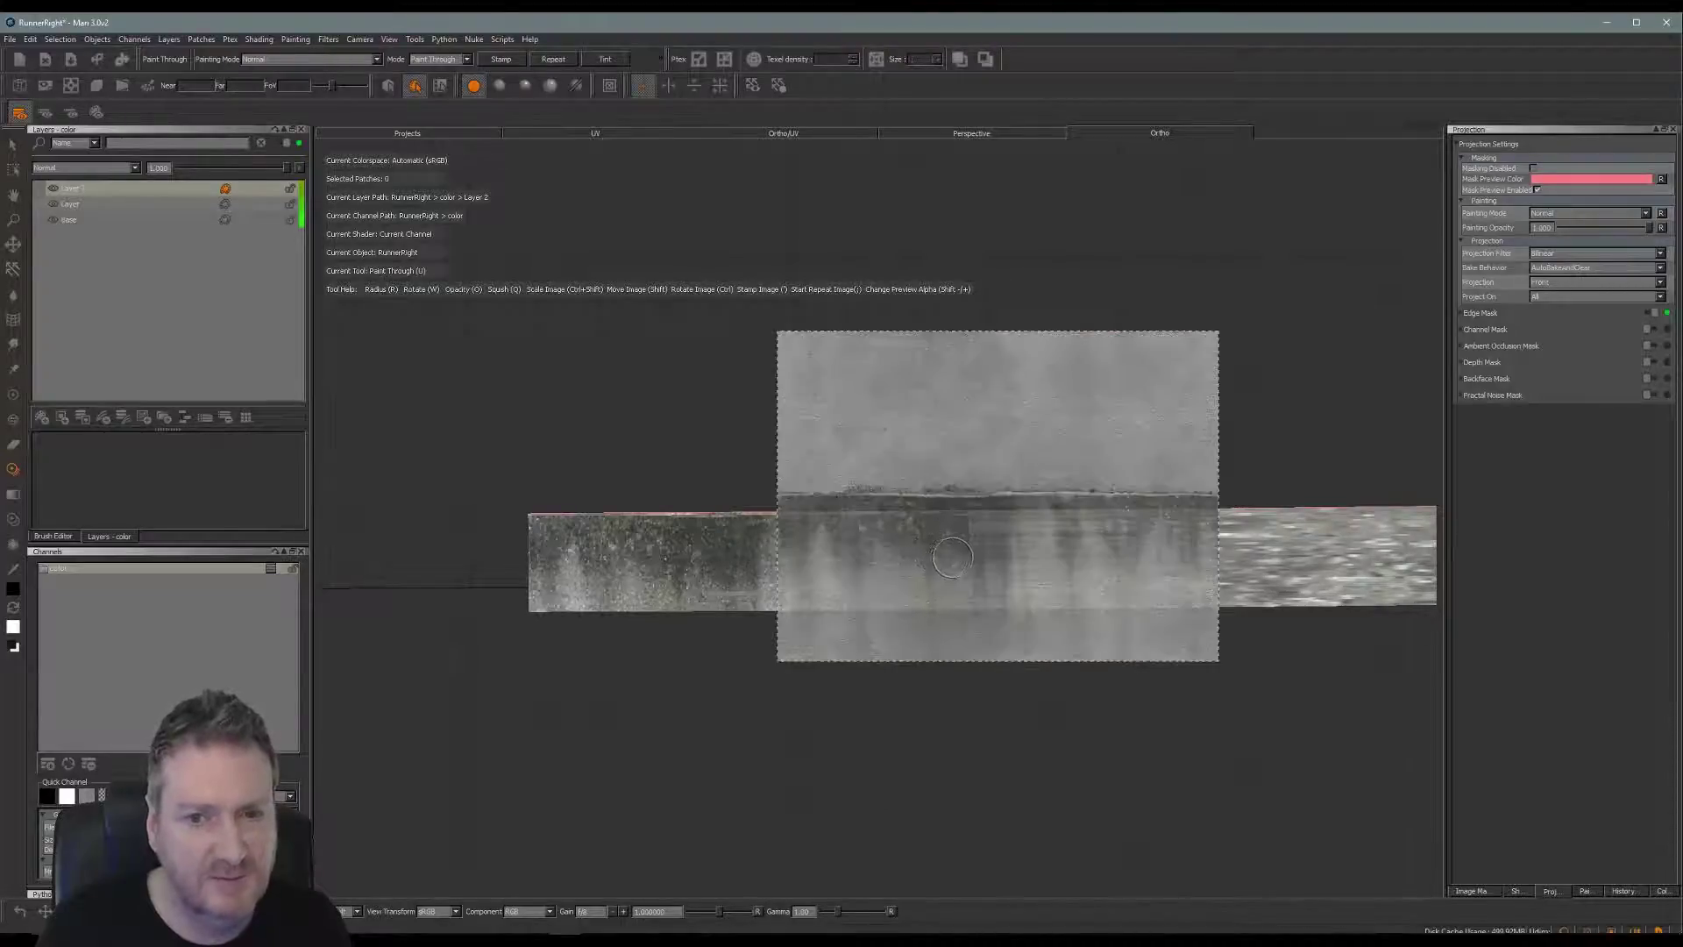
drag(922, 582, 924, 583)
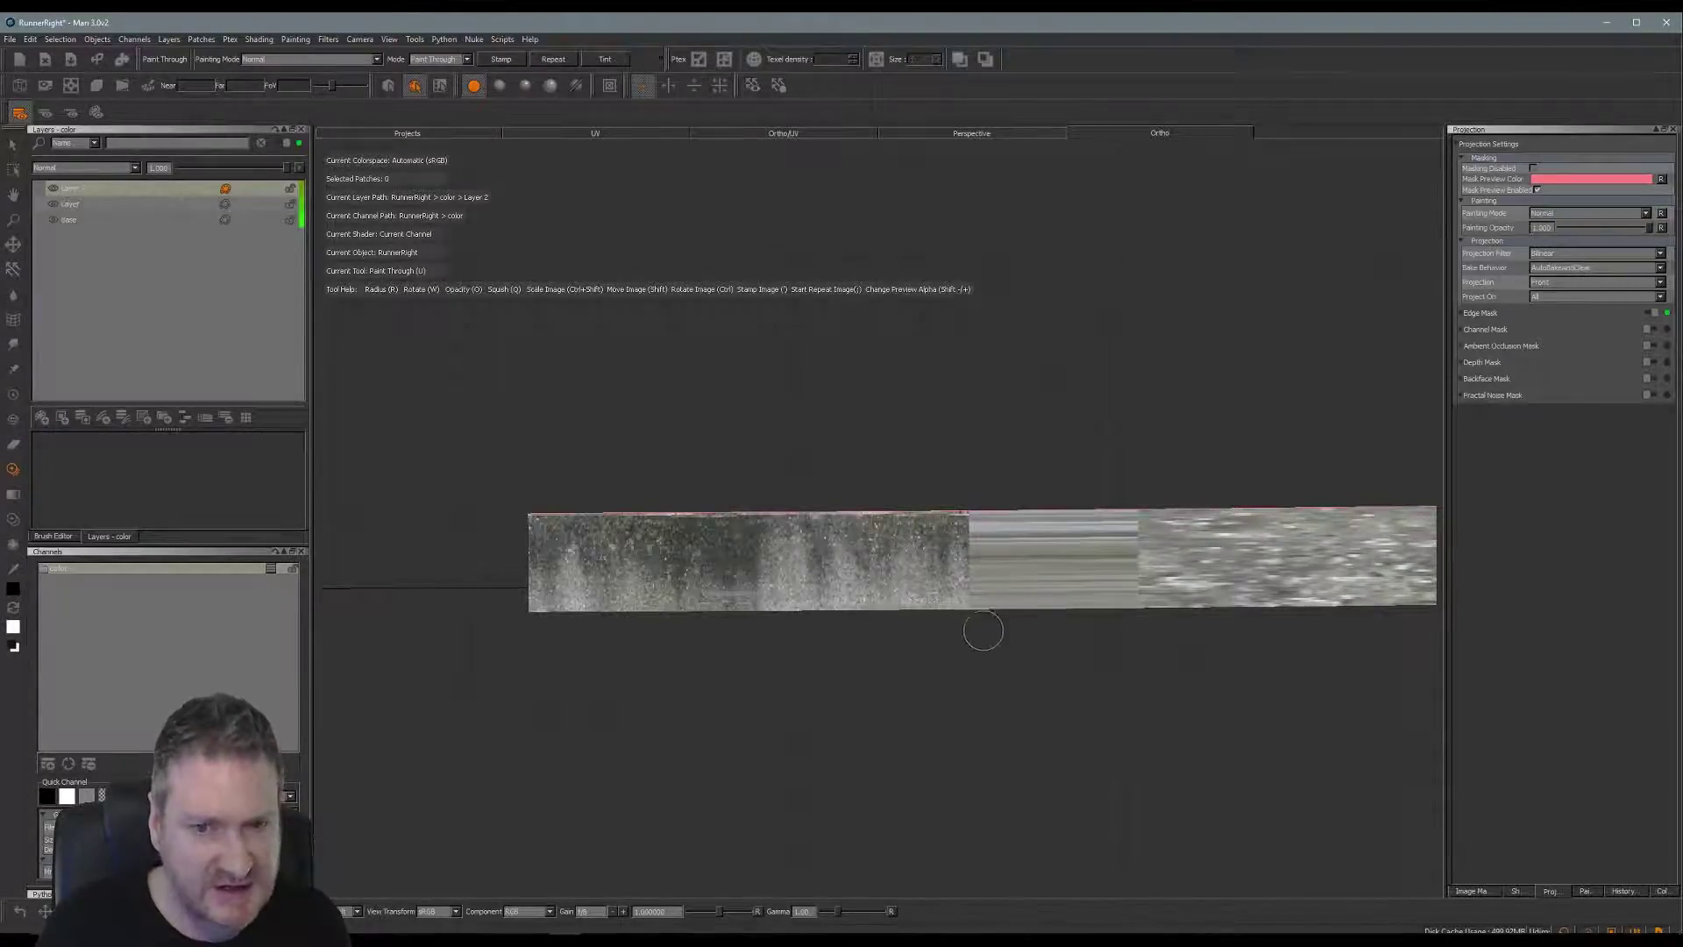
Align the Paint Through image with the horizontally streaked section beside the painted end and paint across it.
middle_drag(983, 631, 740, 601)
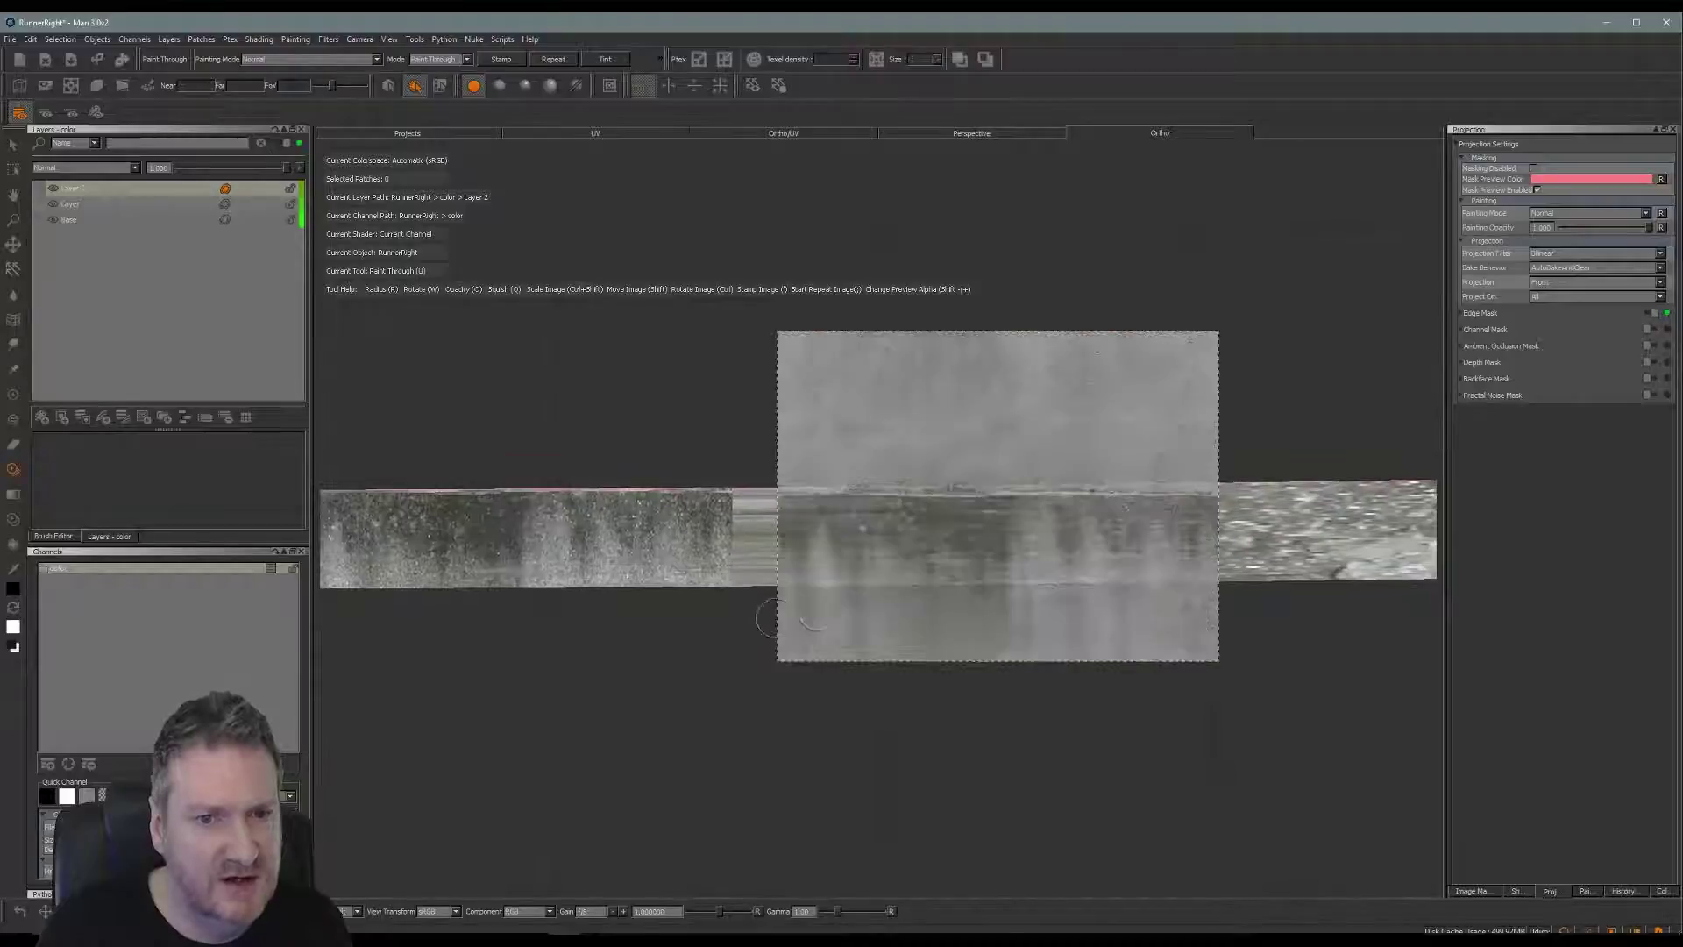
shift+drag(1034, 558, 974, 541)
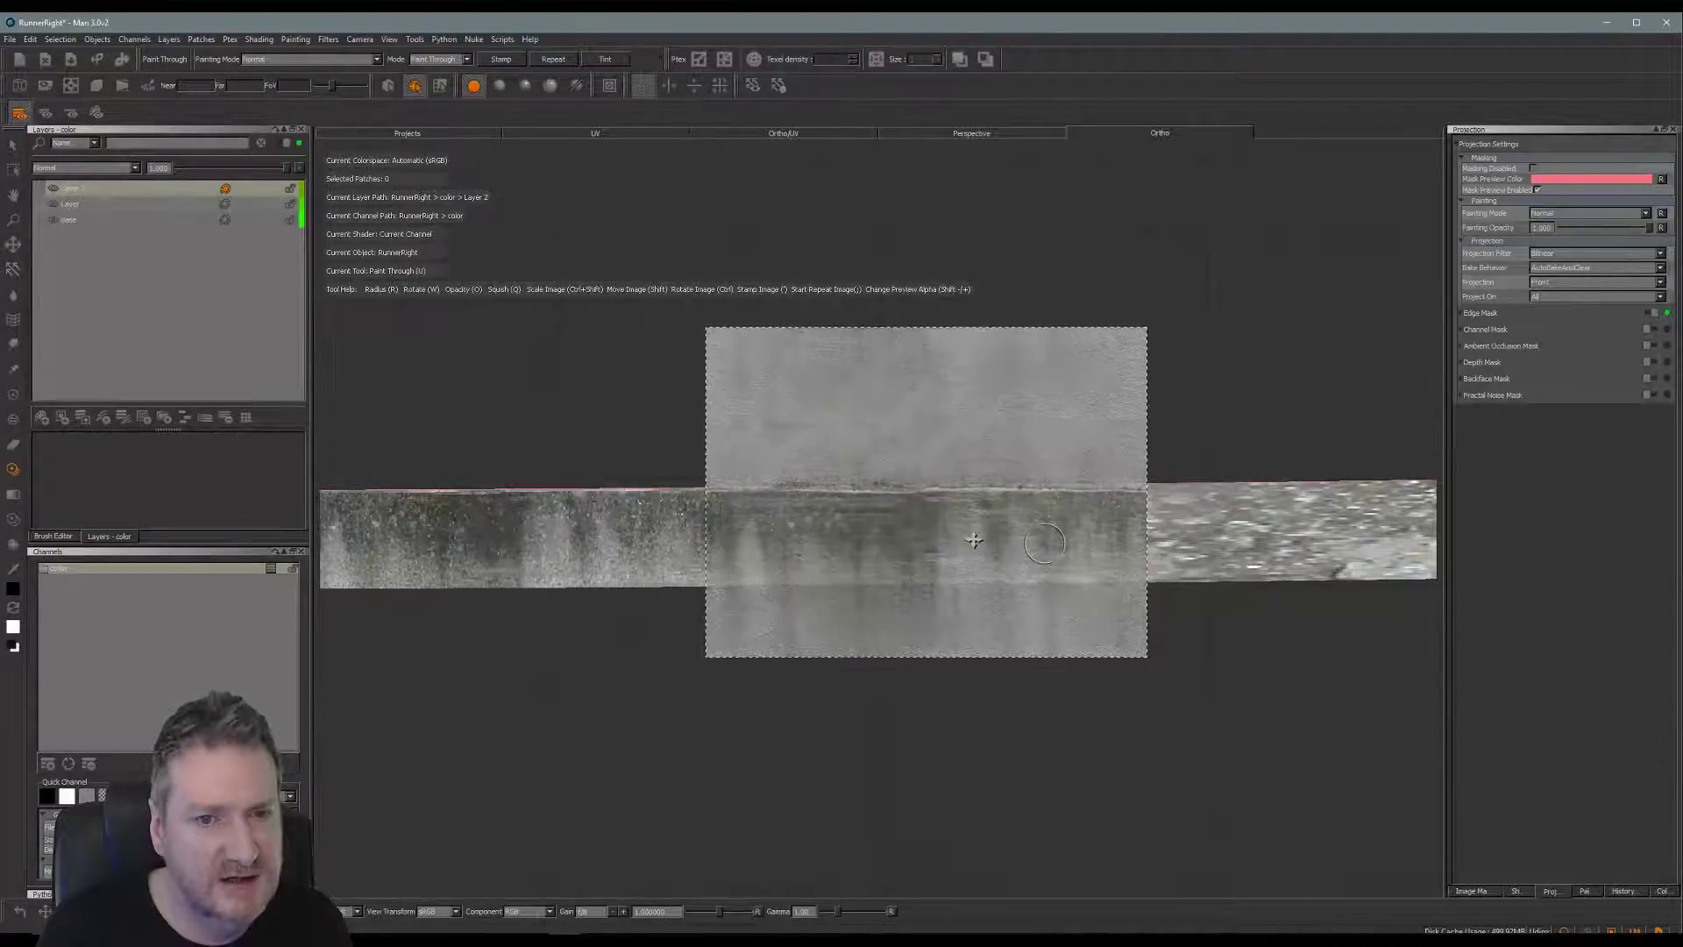
shift+drag(868, 531, 750, 506)
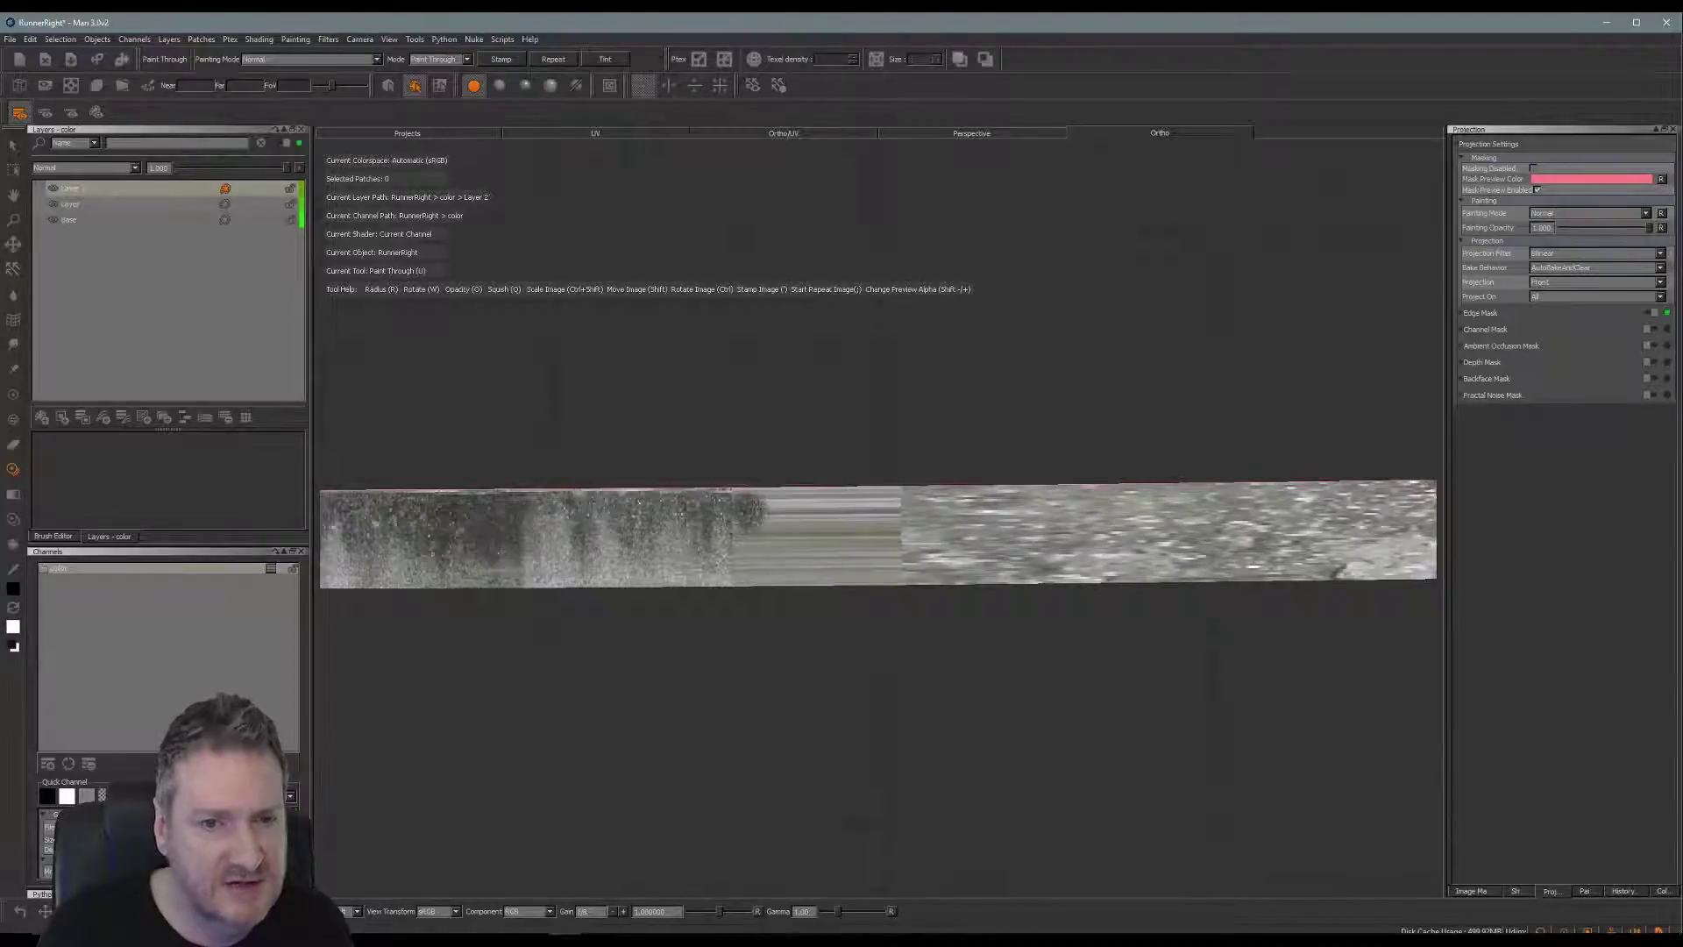
mouse_move(752, 507)
mouse_down()
mouse_move(1042, 504)
mouse_move(1131, 524)
mouse_move(1061, 513)
mouse_move(741, 548)
mouse_move(982, 570)
mouse_move(885, 578)
mouse_up()
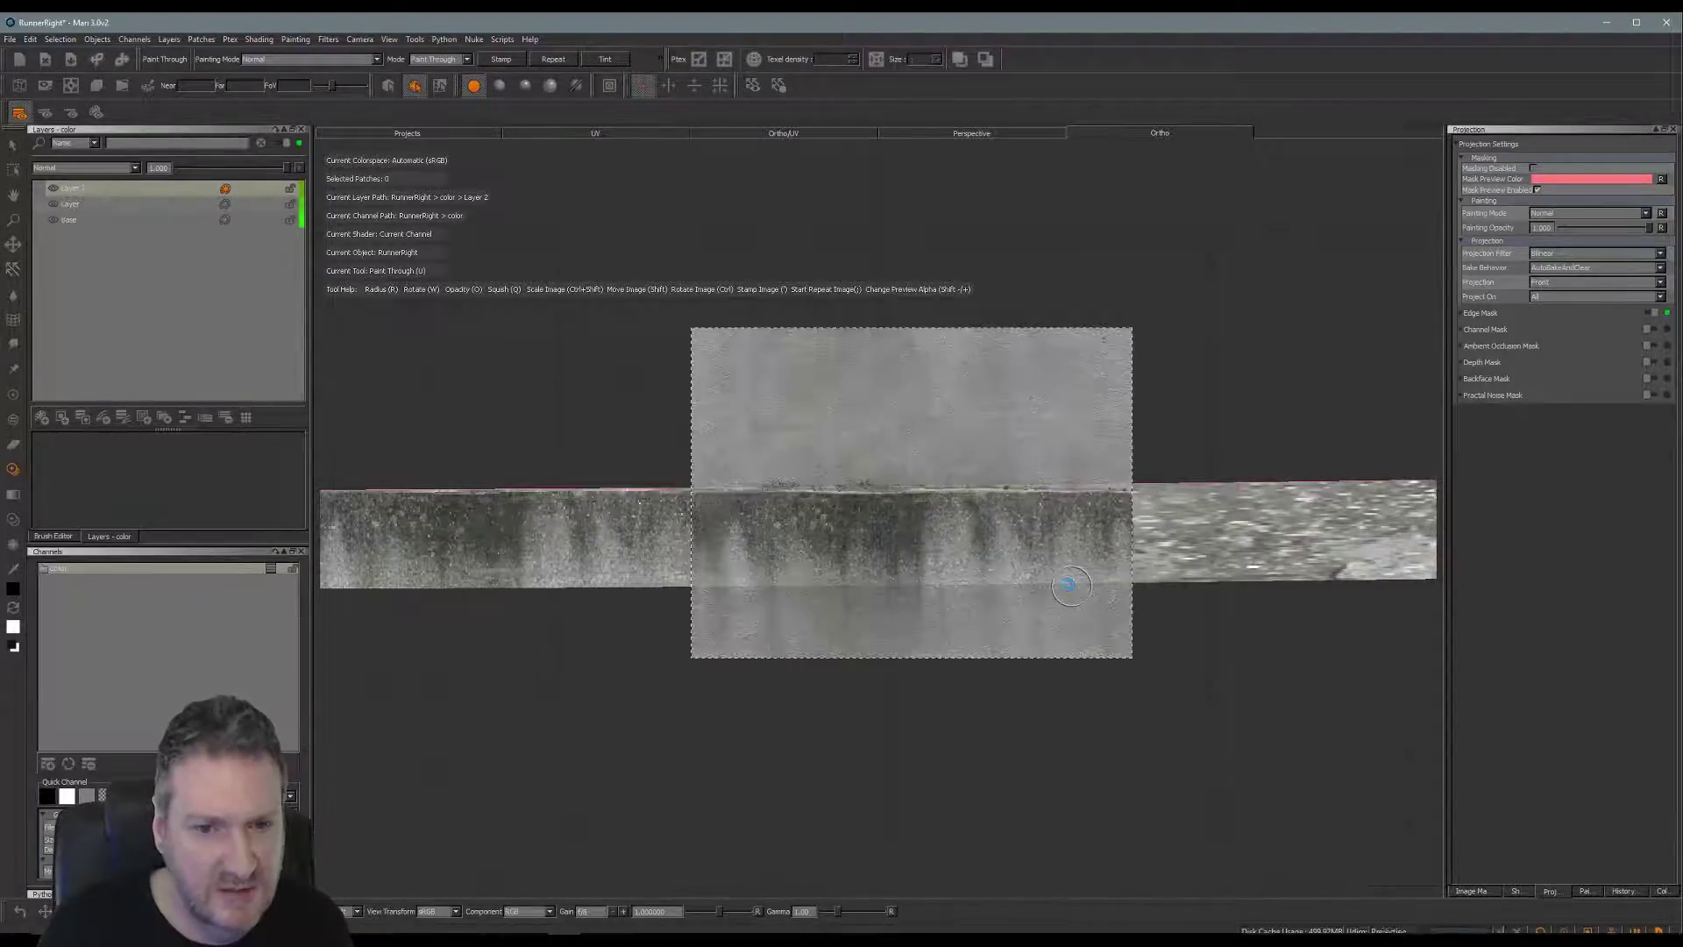
Realign the image's crack with the trim's upper edge past the streaked section, then paint and bake the first stretch of rock texture.
mouse_move(1169, 609)
alt+mouse_down()
mouse_move(849, 571)
mouse_move(789, 579)
mouse_move(898, 605)
mouse_move(771, 627)
mouse_move(886, 623)
alt+mouse_up()
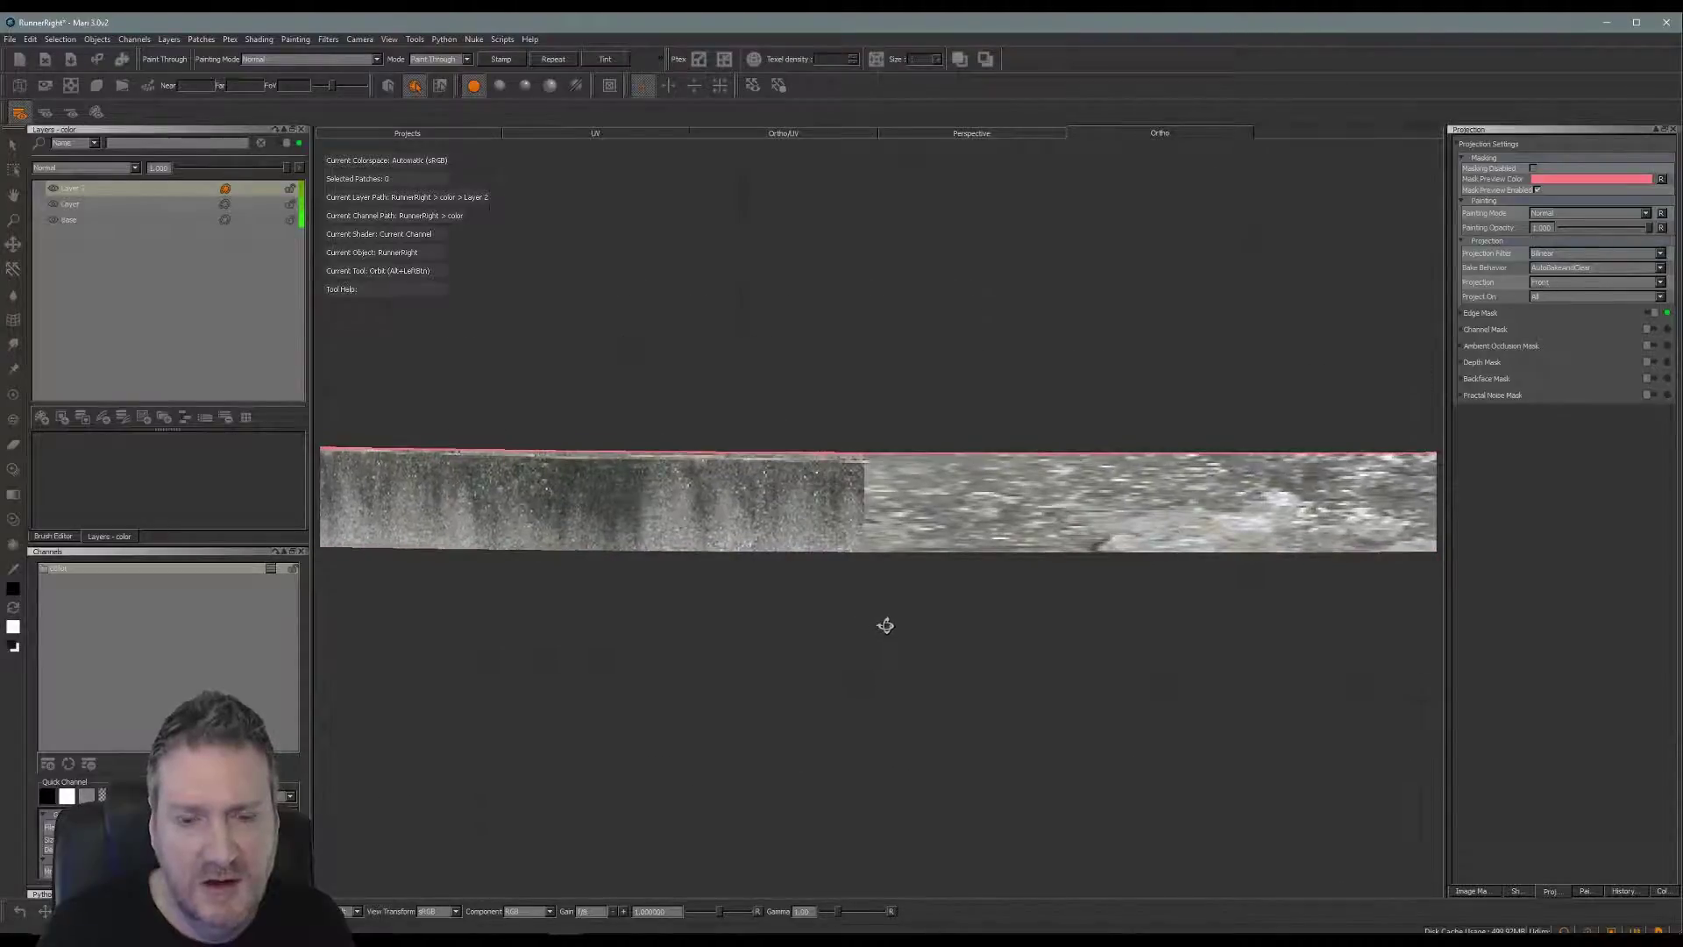
alt+drag(1104, 608, 803, 620)
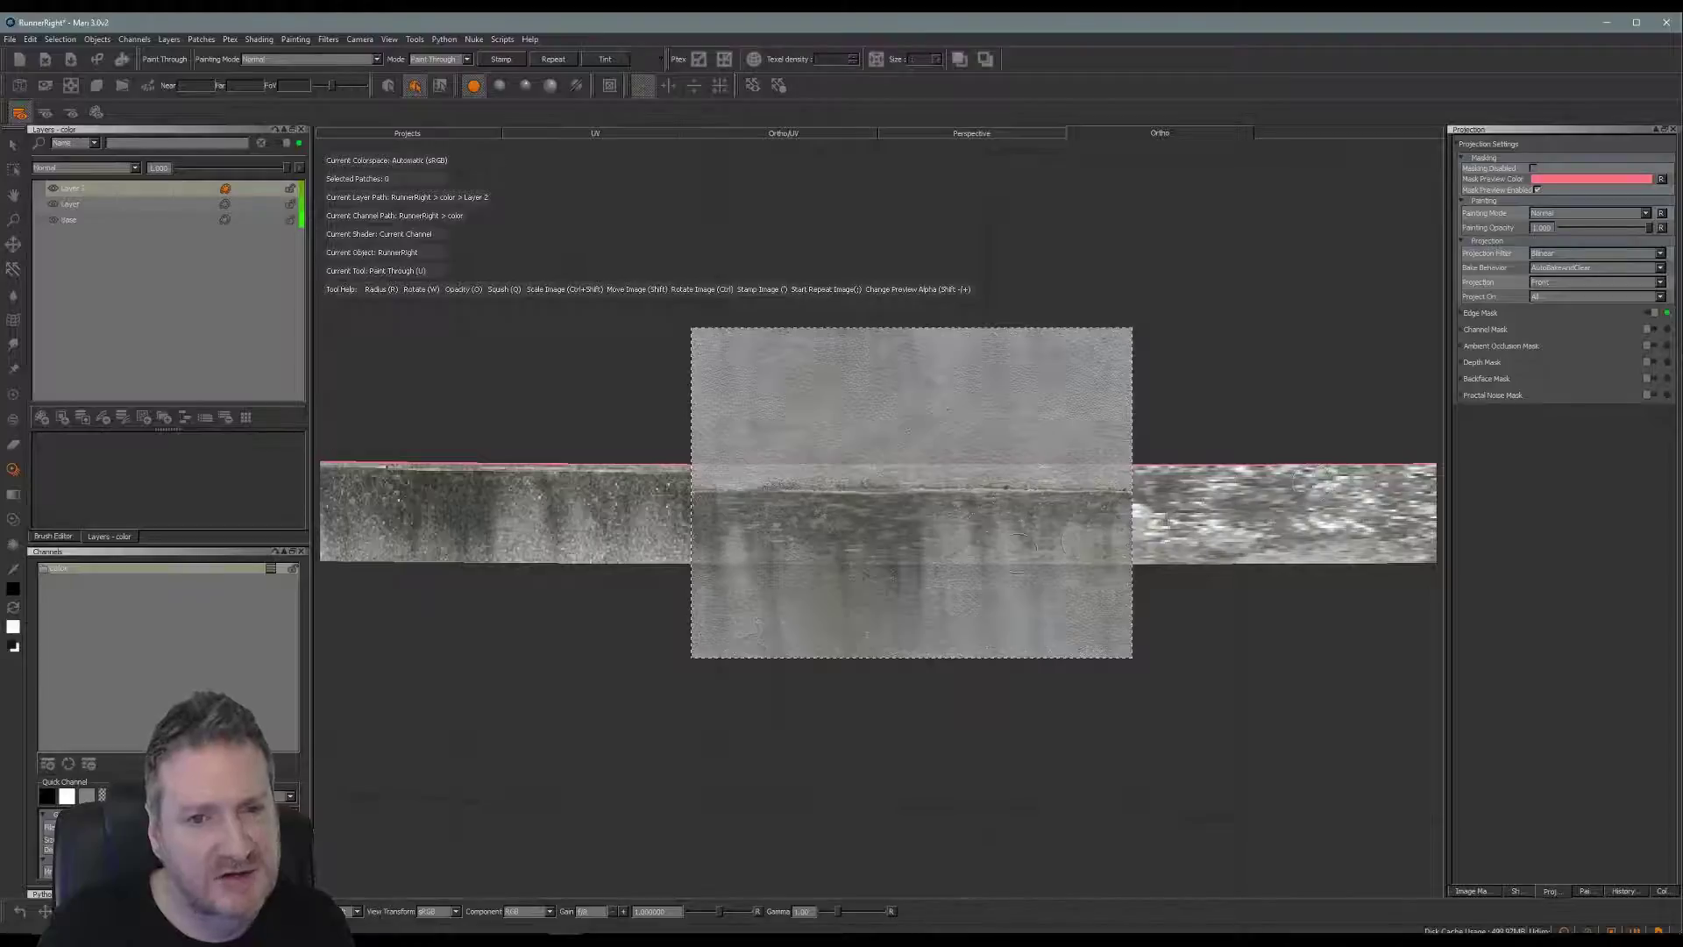
shift+drag(1047, 540, 968, 518)
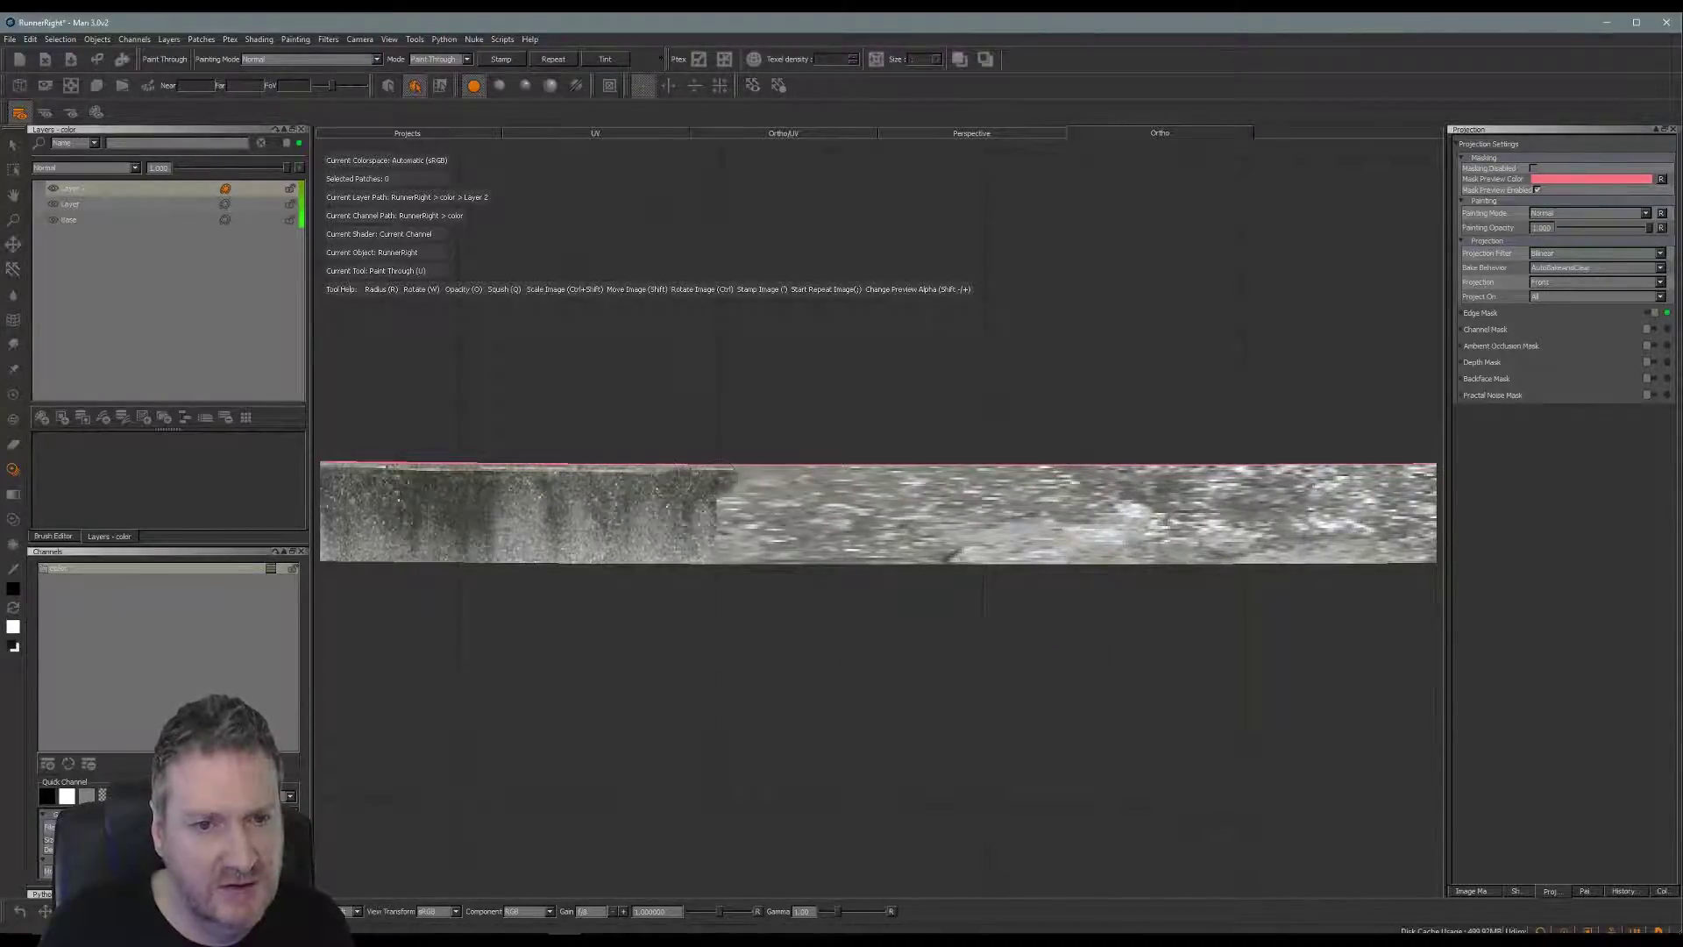
mouse_move(720, 465)
mouse_down()
mouse_move(1013, 489)
mouse_move(723, 526)
mouse_move(877, 543)
mouse_move(790, 561)
mouse_move(838, 519)
mouse_move(1052, 530)
mouse_up()
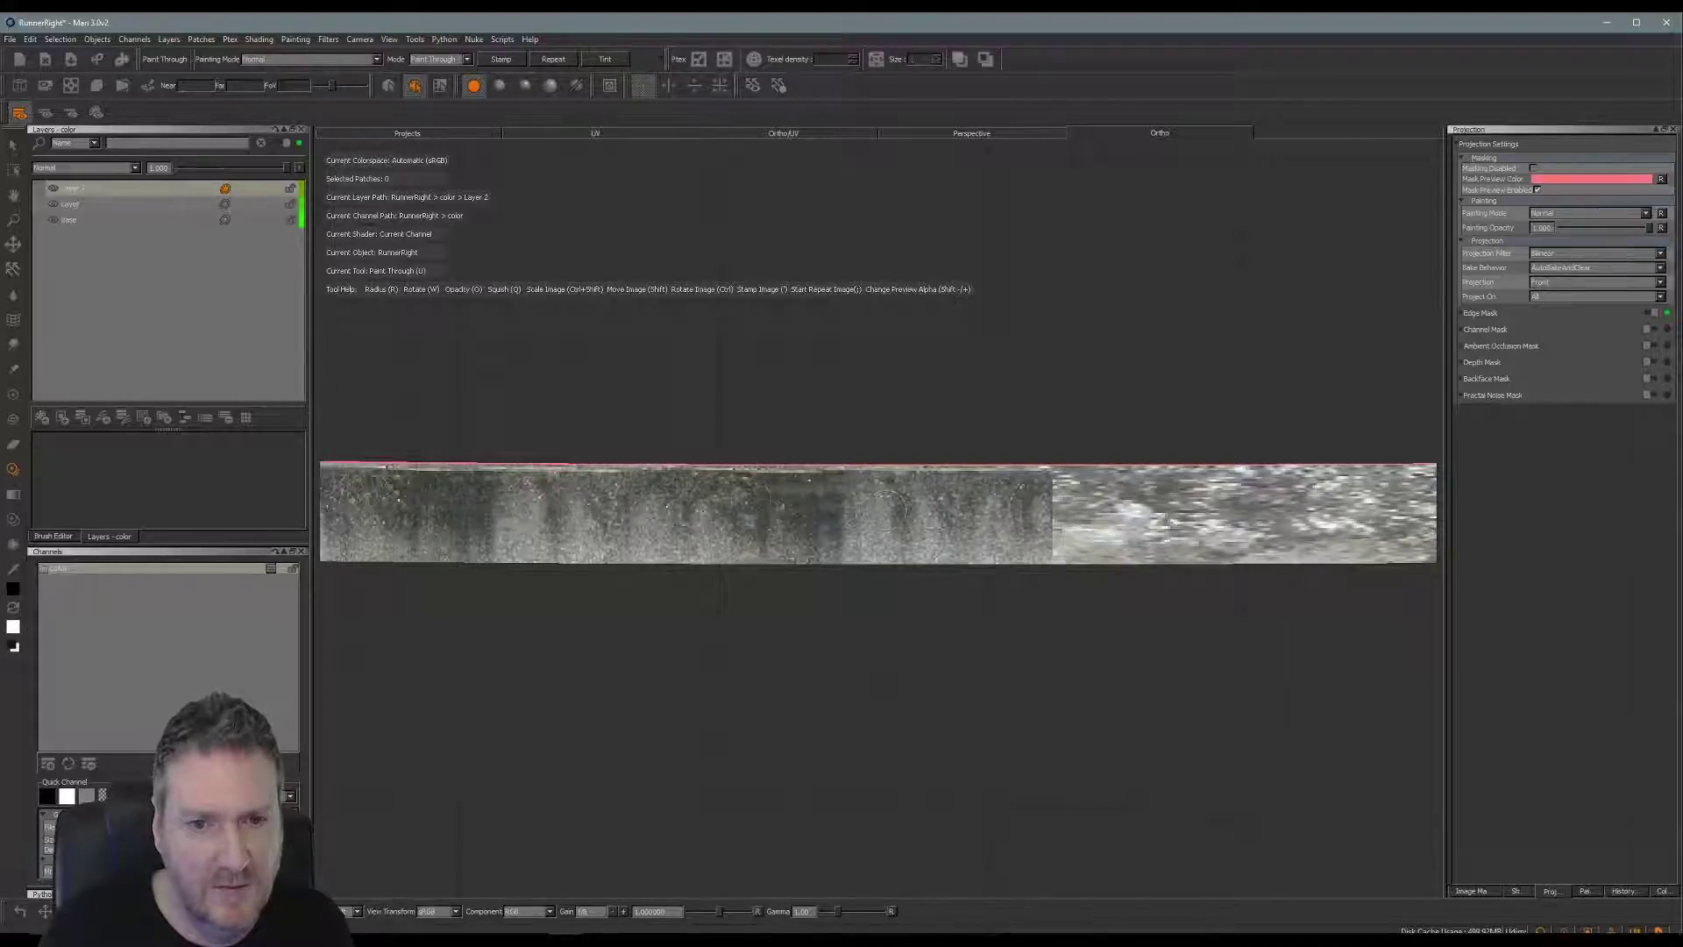
drag(889, 512, 867, 536)
key(b)
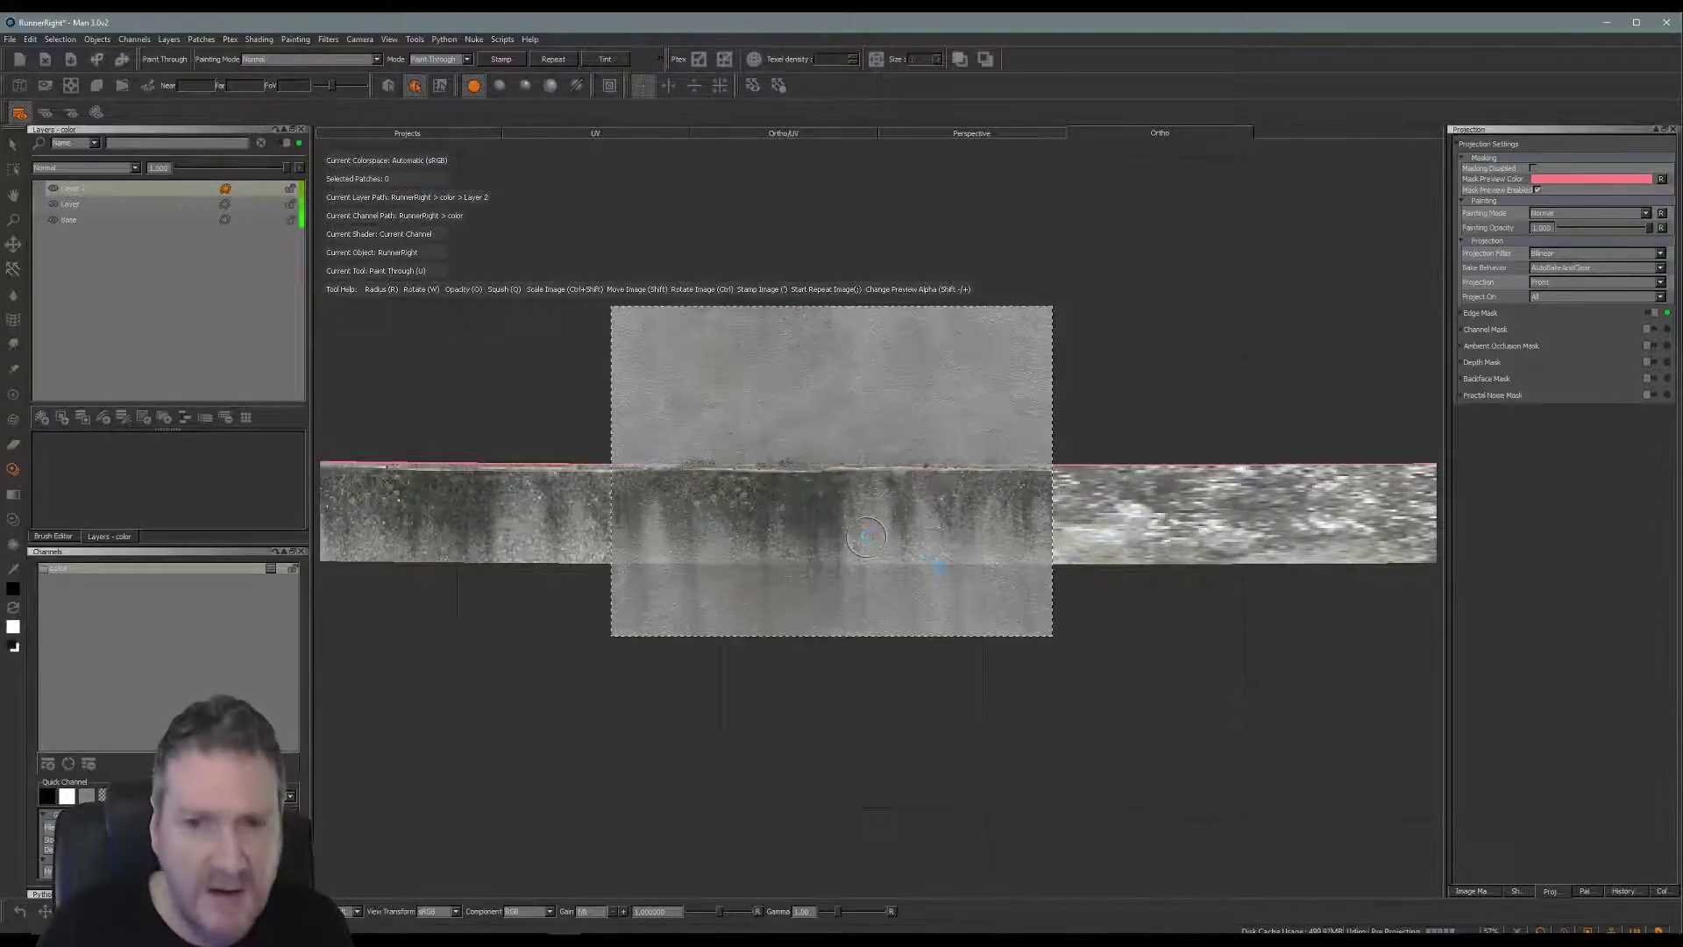
Bring the next rock-textured stretch into view, reposition the image over it and paint the weathered stains across its full height.
alt+middle_drag(1110, 657, 789, 639)
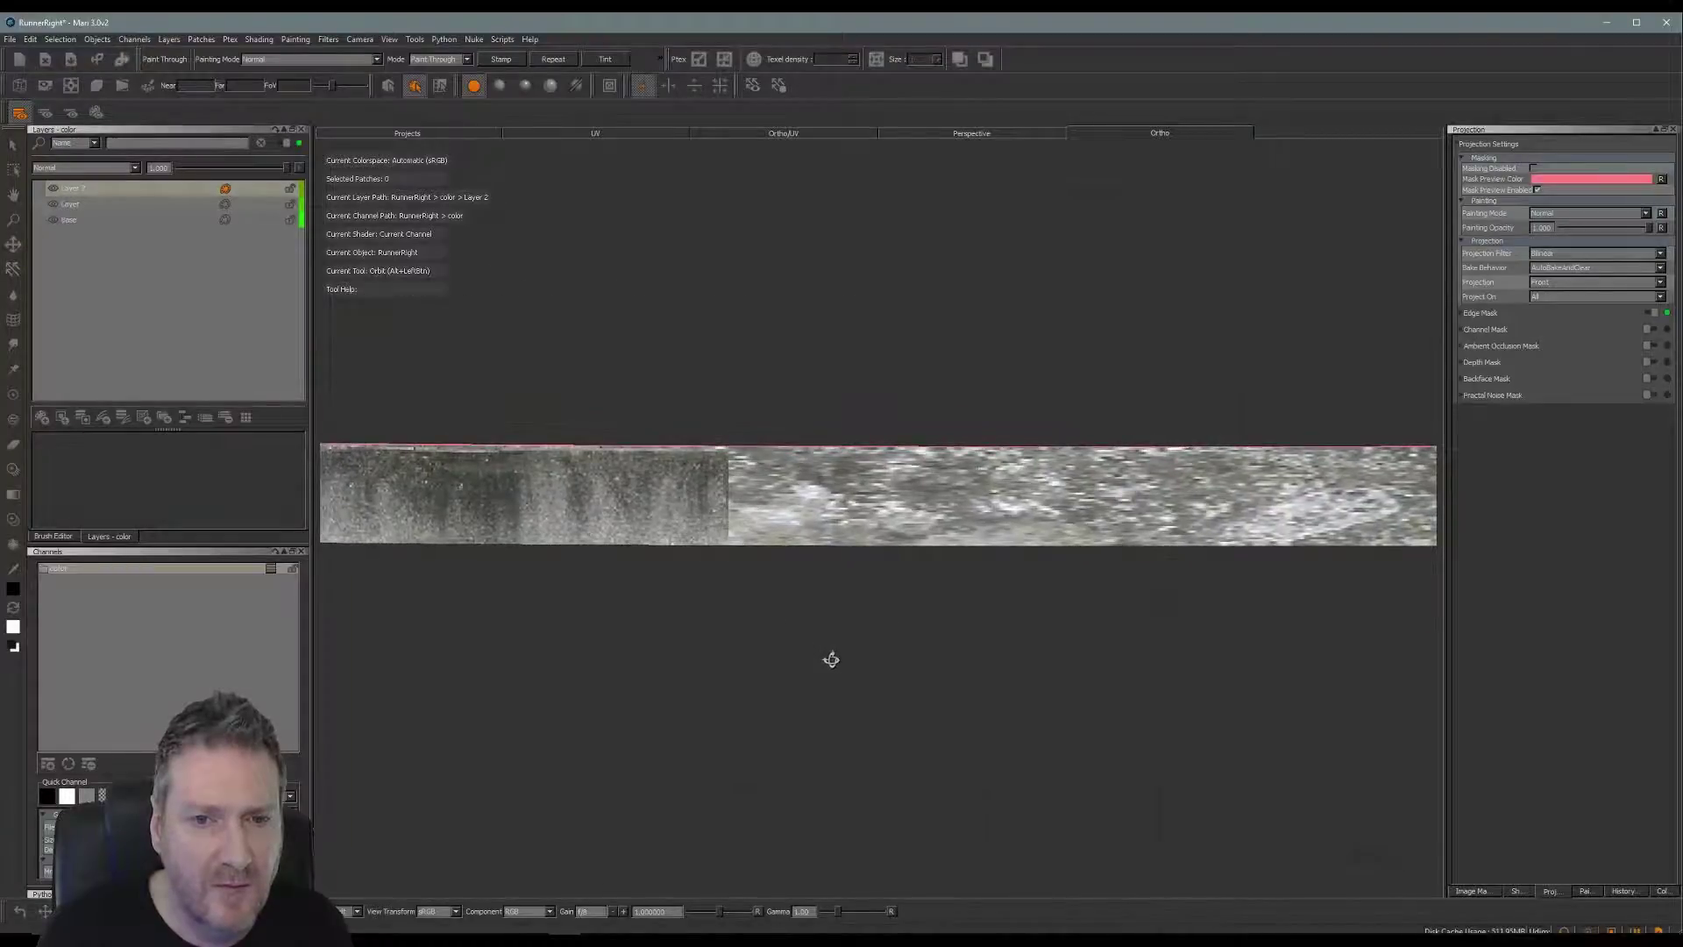
key(u)
mouse_move(860, 504)
shift+mouse_down()
mouse_move(935, 472)
mouse_move(875, 487)
shift+mouse_up()
mouse_move(739, 458)
mouse_down()
mouse_move(747, 504)
mouse_move(876, 464)
mouse_move(1123, 474)
mouse_move(1100, 496)
mouse_move(789, 495)
mouse_move(833, 526)
mouse_move(1057, 494)
mouse_up()
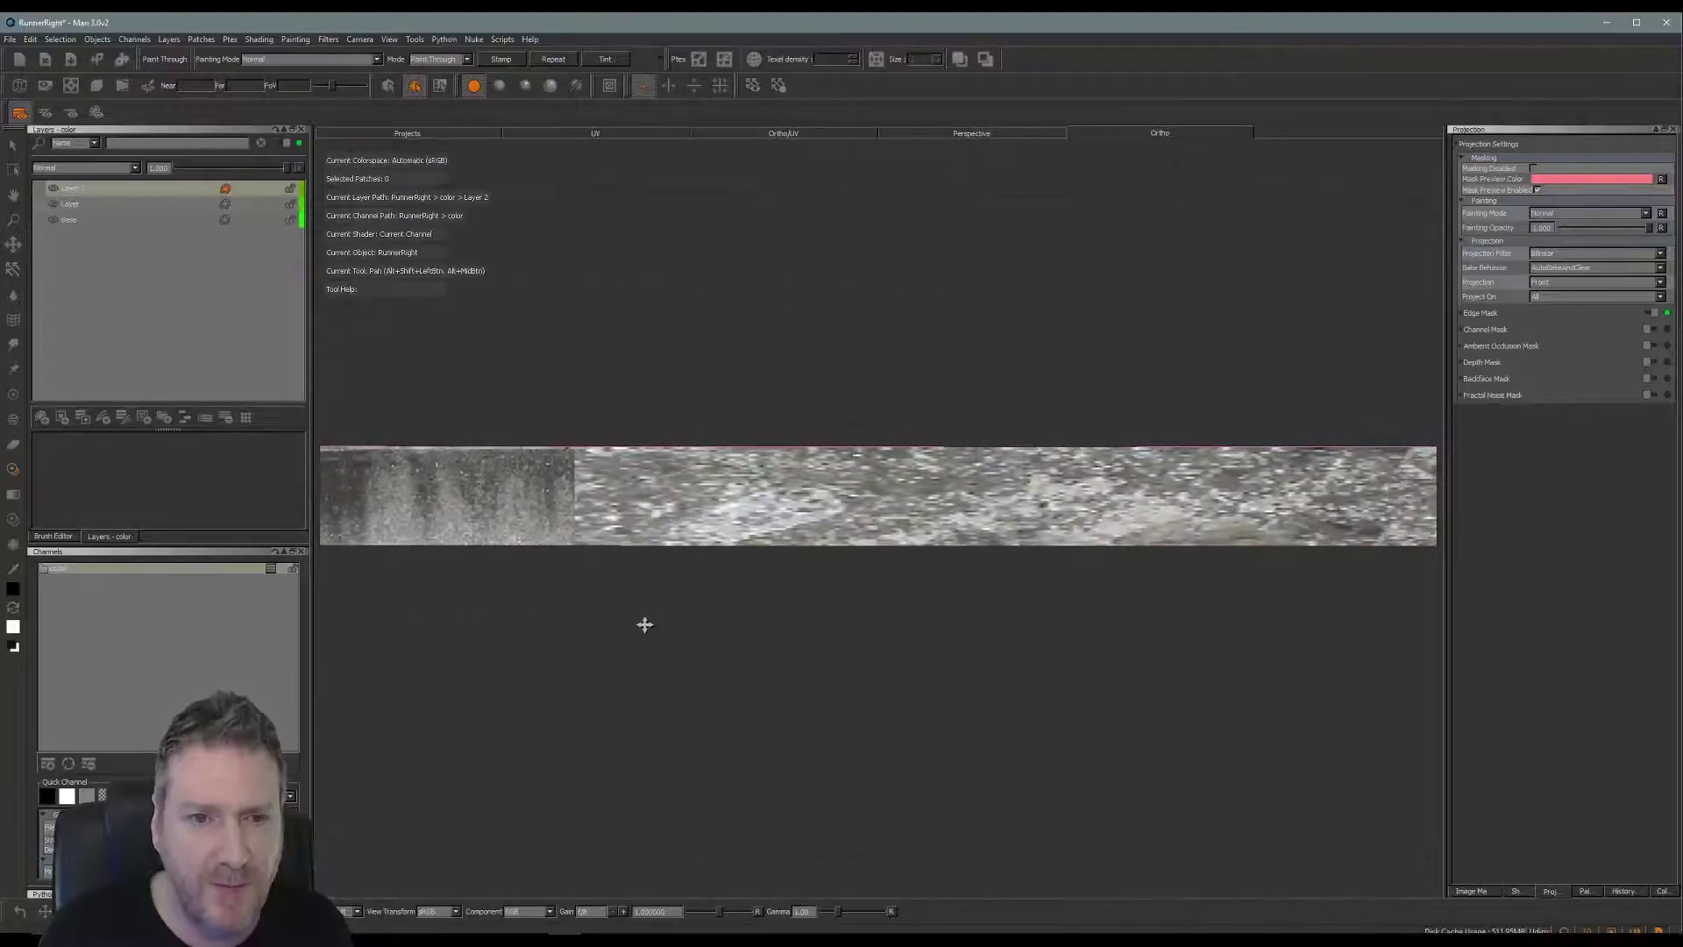
Overlap the image with the edge of the painted area, cover the seam, and paint the pale rock stretch beyond it.
mouse_move(728, 624)
alt+mouse_down()
mouse_move(661, 628)
mouse_move(673, 616)
mouse_move(646, 642)
mouse_move(585, 631)
alt+mouse_up()
key(u)
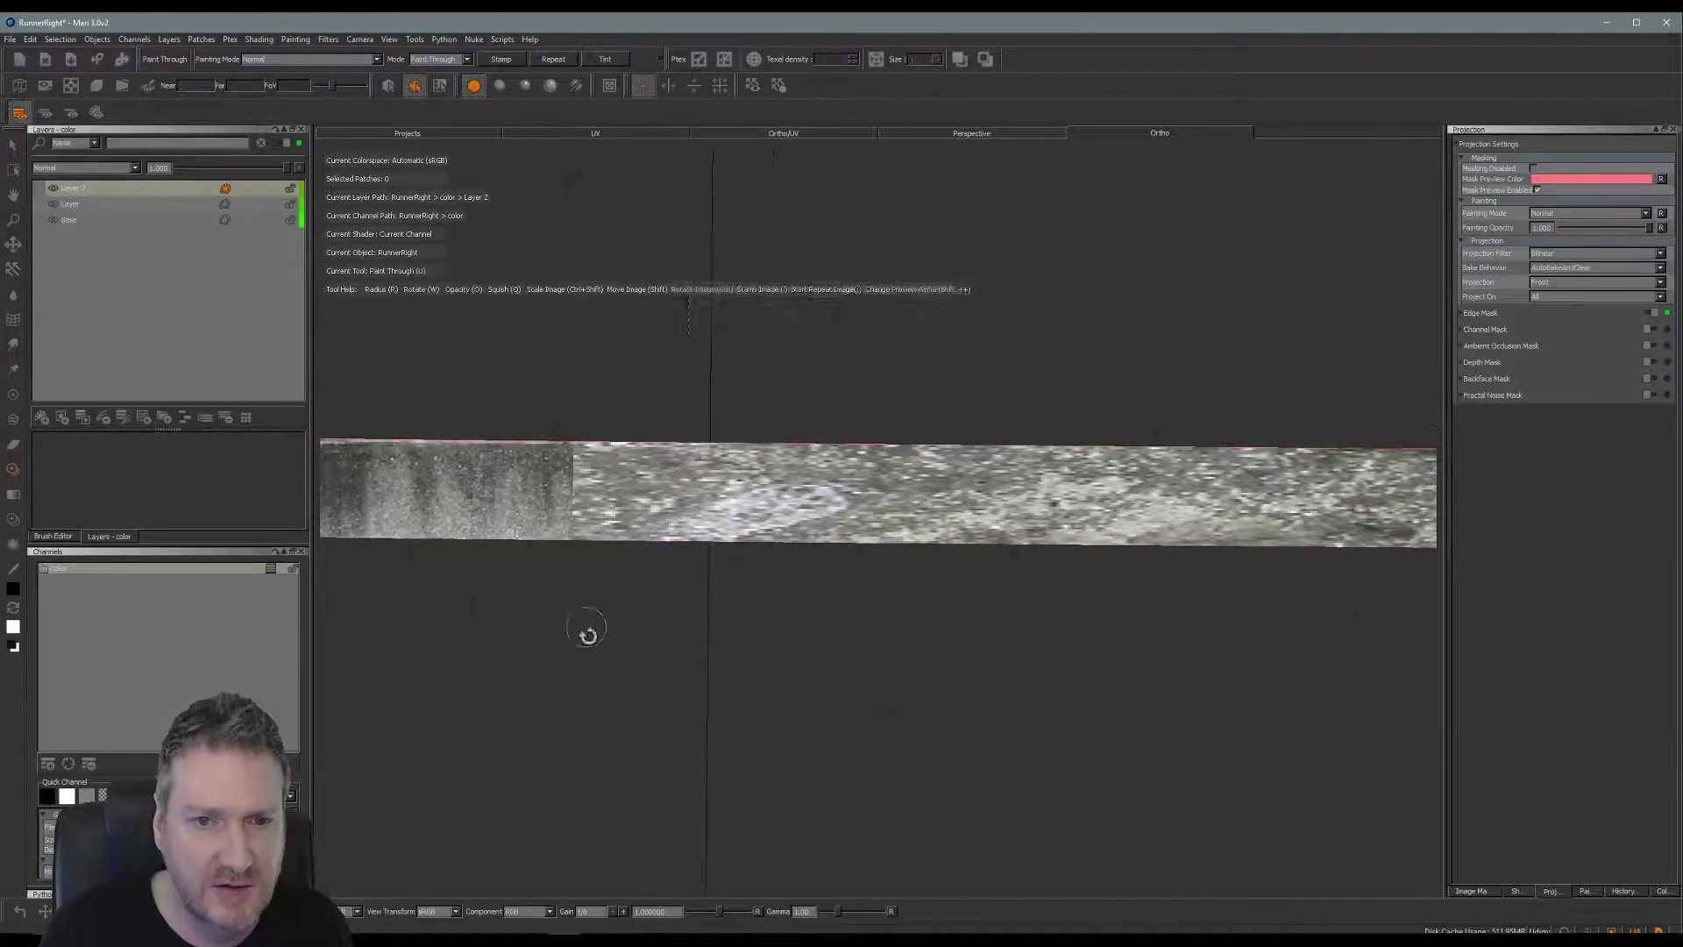
mouse_move(1054, 514)
shift+mouse_down()
mouse_move(895, 514)
mouse_move(926, 513)
shift+mouse_up()
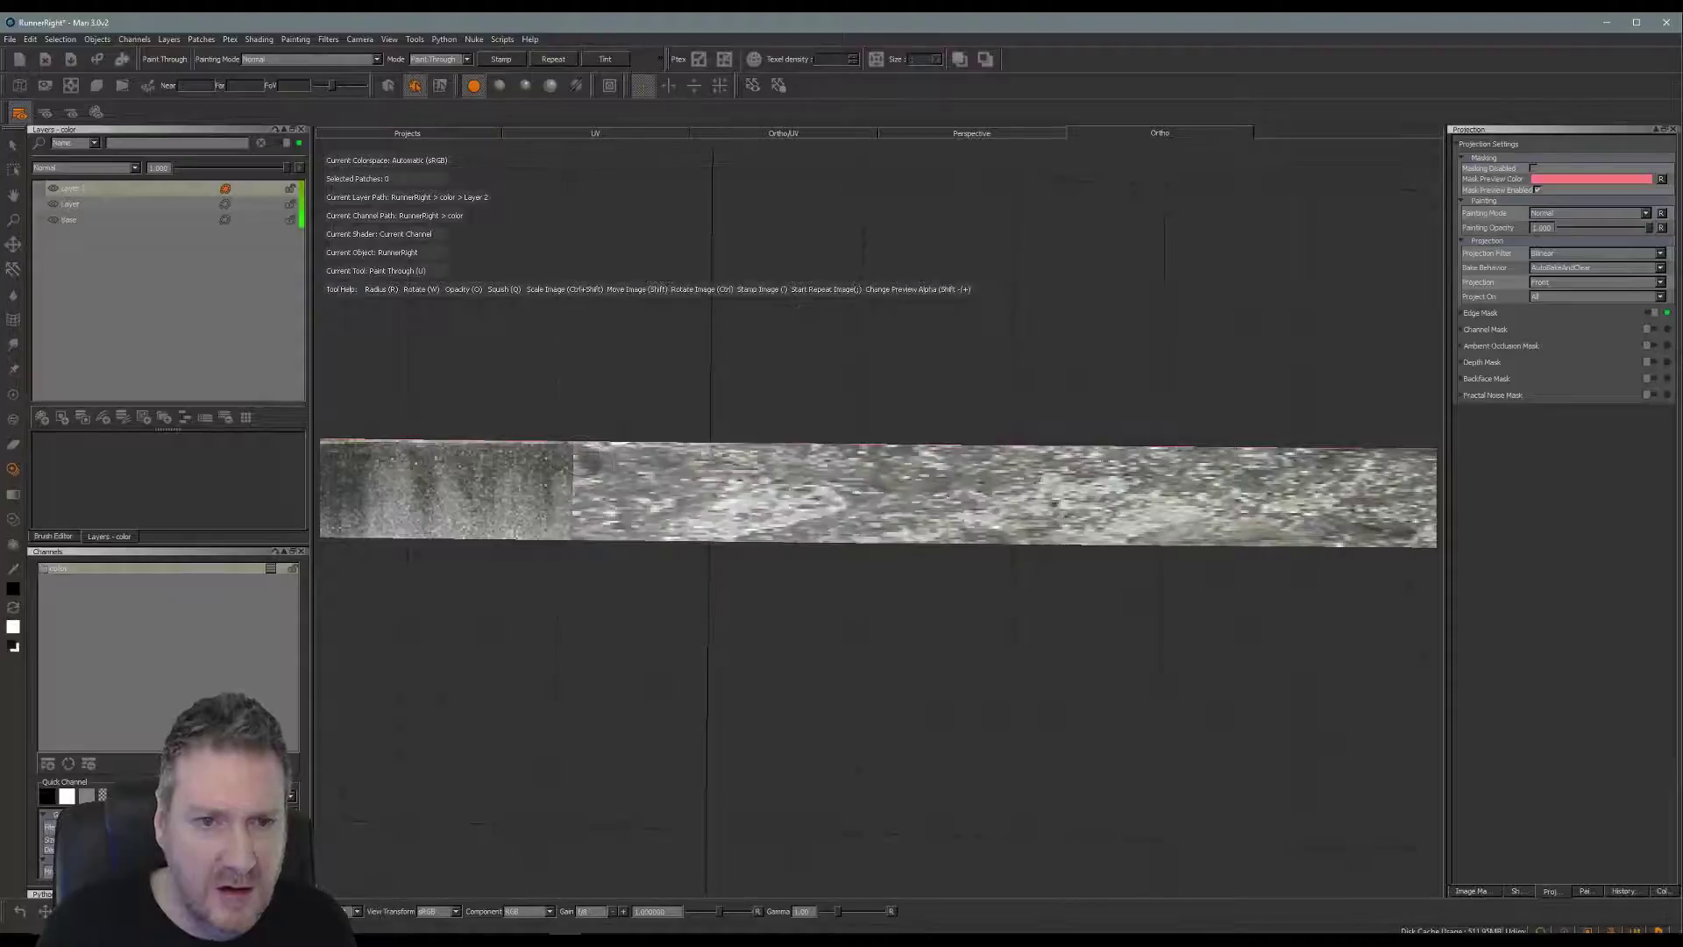
drag(577, 474, 576, 531)
mouse_move(597, 461)
mouse_down()
mouse_move(754, 465)
mouse_move(618, 503)
mouse_up()
mouse_move(684, 453)
mouse_down()
mouse_move(982, 456)
mouse_move(789, 491)
mouse_move(819, 500)
mouse_up()
mouse_move(594, 482)
mouse_down()
mouse_move(789, 535)
mouse_move(780, 520)
mouse_move(971, 516)
mouse_up()
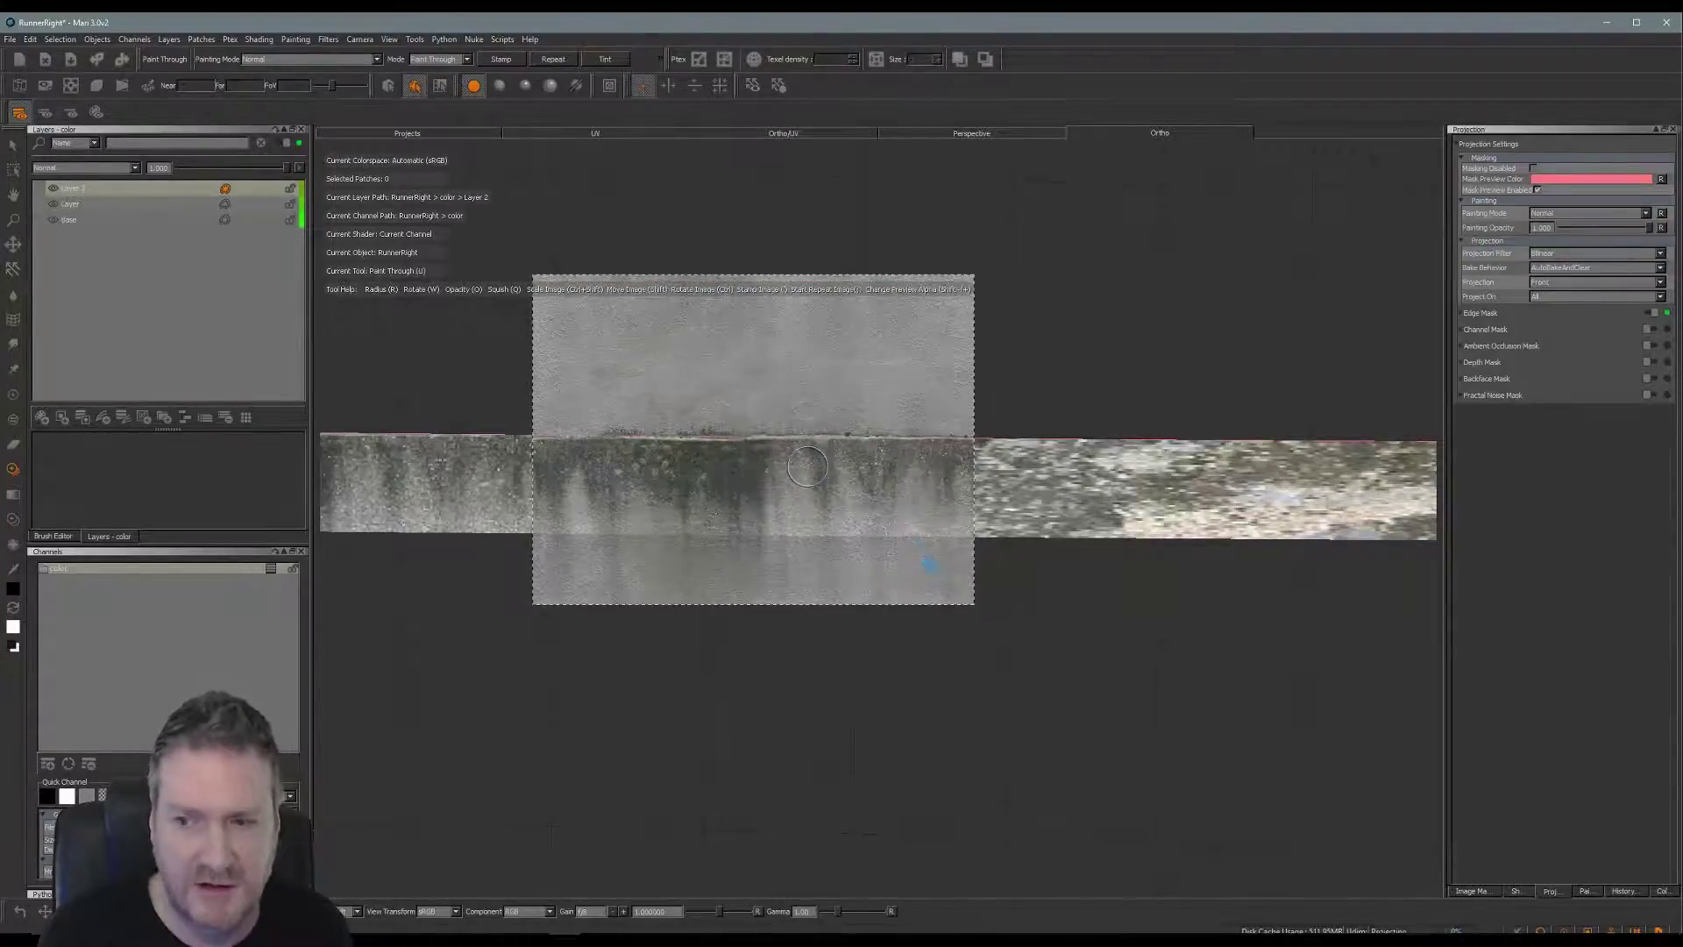
Continue the weathered concrete over the two following stretches of the curve, including the mossy brown rock, realigning the image to the upper edge.
mouse_move(958, 583)
alt+mouse_down()
mouse_move(744, 583)
mouse_move(766, 601)
mouse_move(665, 609)
mouse_move(710, 582)
mouse_move(628, 613)
mouse_move(798, 596)
mouse_move(682, 603)
mouse_move(699, 590)
mouse_move(763, 612)
mouse_move(736, 616)
alt+mouse_up()
mouse_move(840, 535)
shift+mouse_down()
mouse_move(954, 525)
mouse_move(939, 523)
shift+mouse_up()
mouse_move(681, 445)
shift+mouse_down()
mouse_move(676, 428)
mouse_move(1047, 428)
mouse_move(1041, 537)
mouse_move(829, 500)
mouse_move(789, 455)
mouse_move(728, 491)
mouse_move(871, 508)
mouse_move(863, 448)
shift+mouse_up()
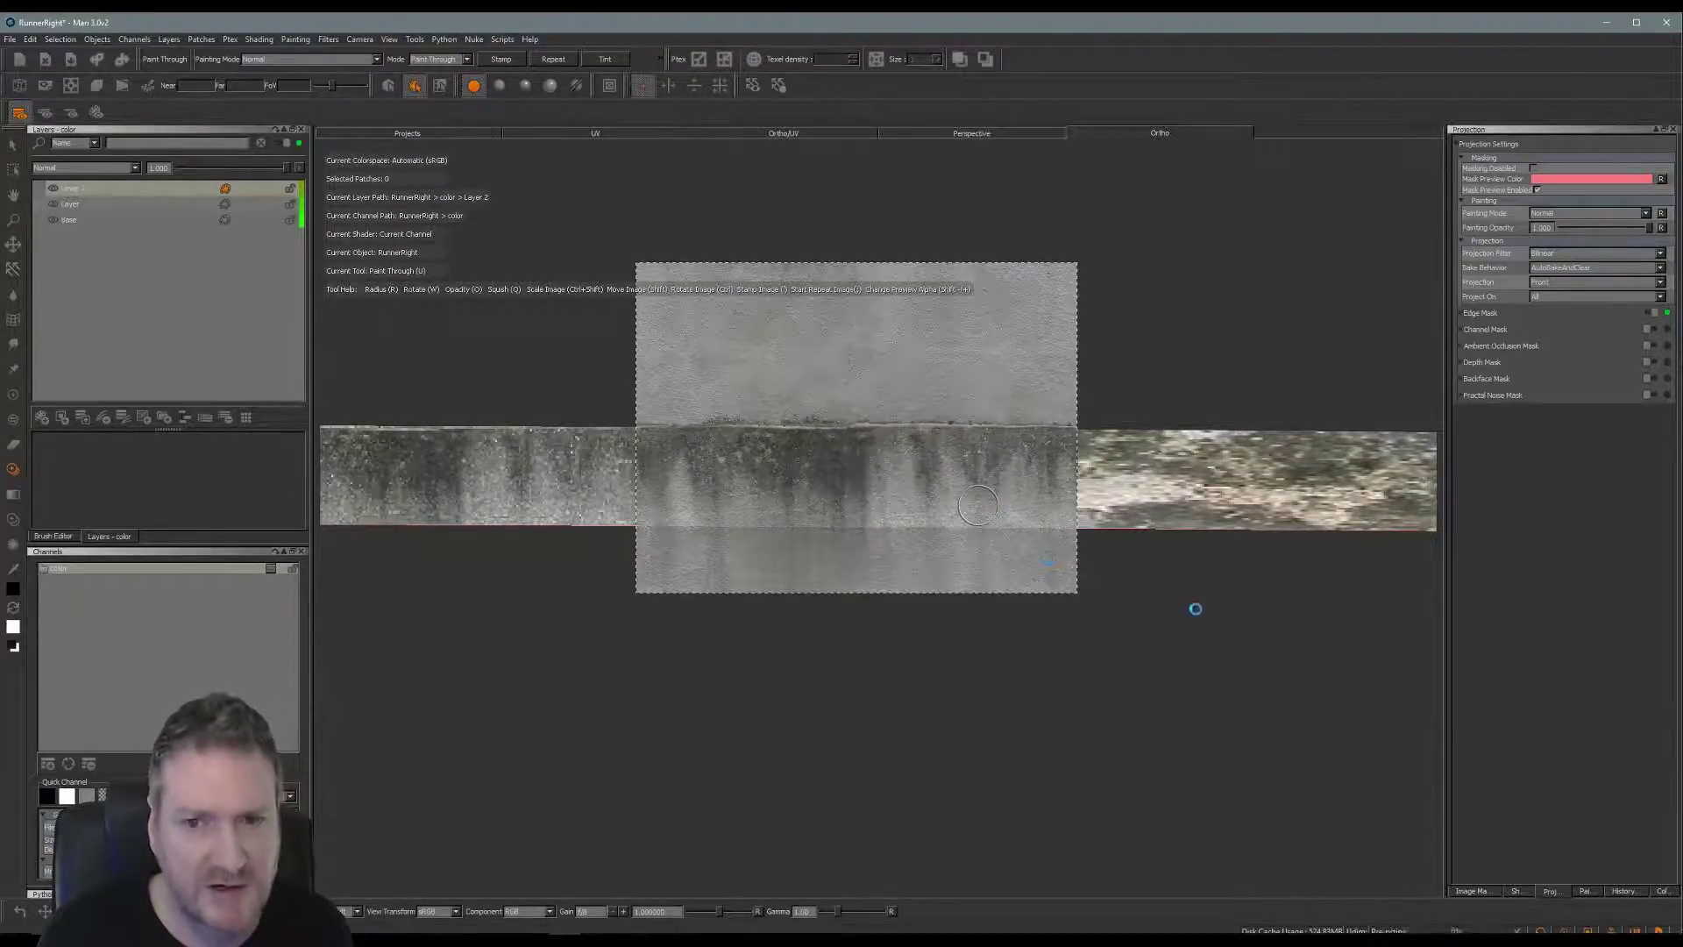
alt+drag(1221, 621, 668, 626)
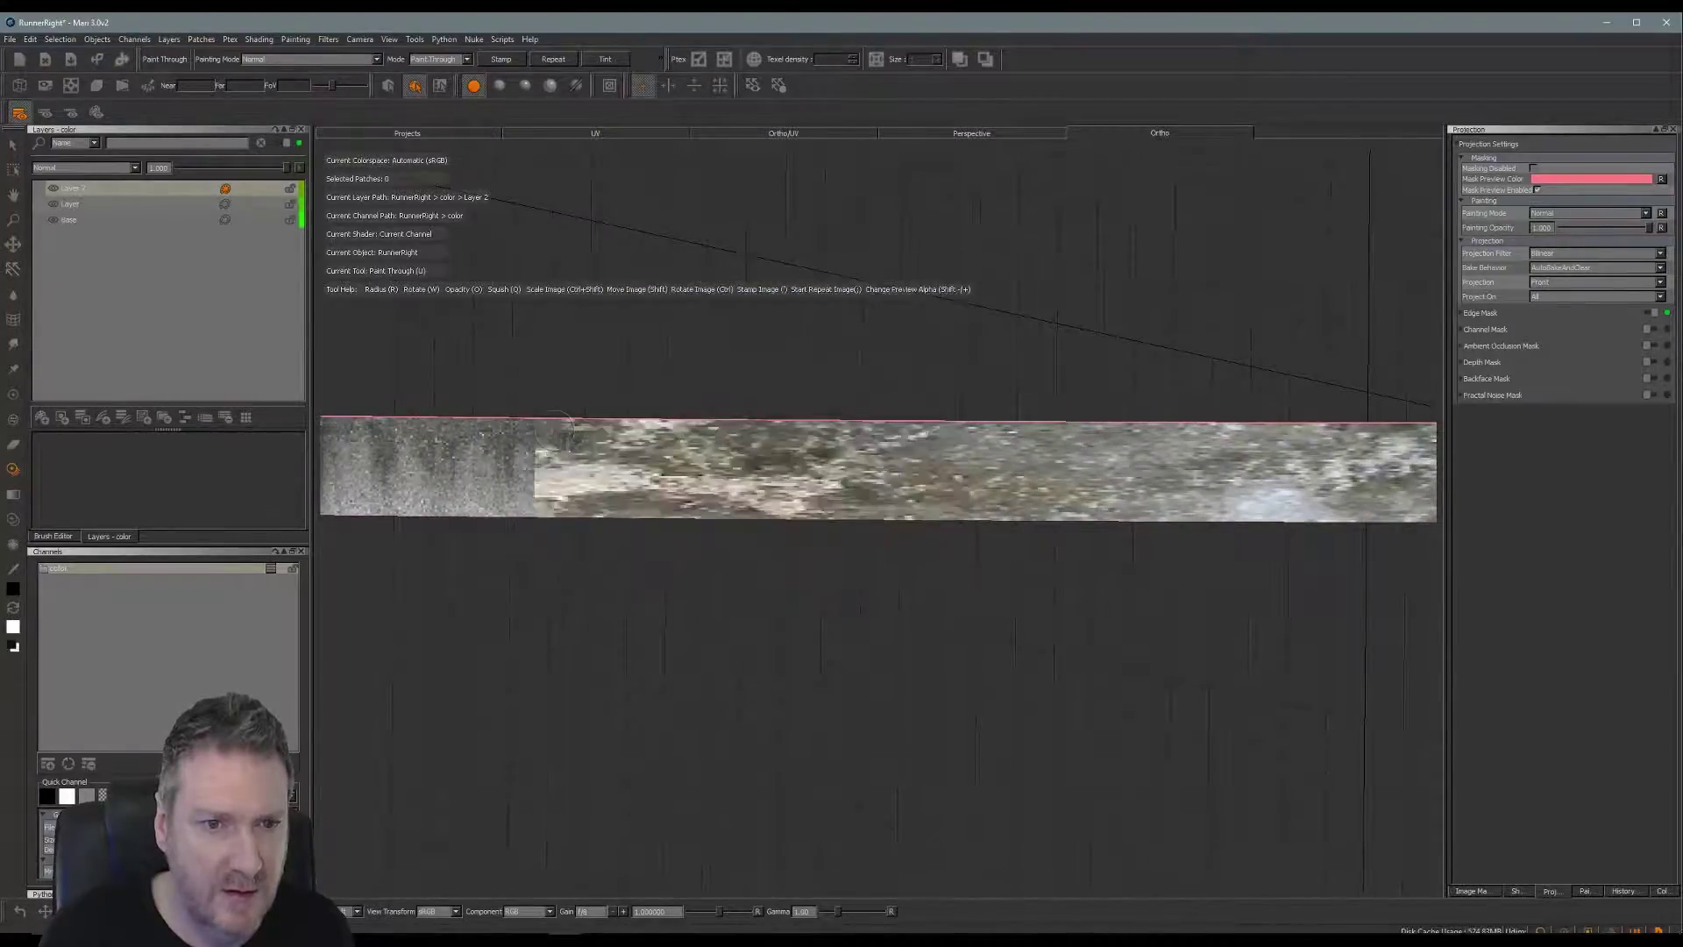
mouse_move(562, 412)
mouse_down()
mouse_move(548, 482)
mouse_move(956, 442)
mouse_move(816, 491)
mouse_move(570, 508)
mouse_move(701, 460)
mouse_move(605, 451)
mouse_move(886, 456)
mouse_up()
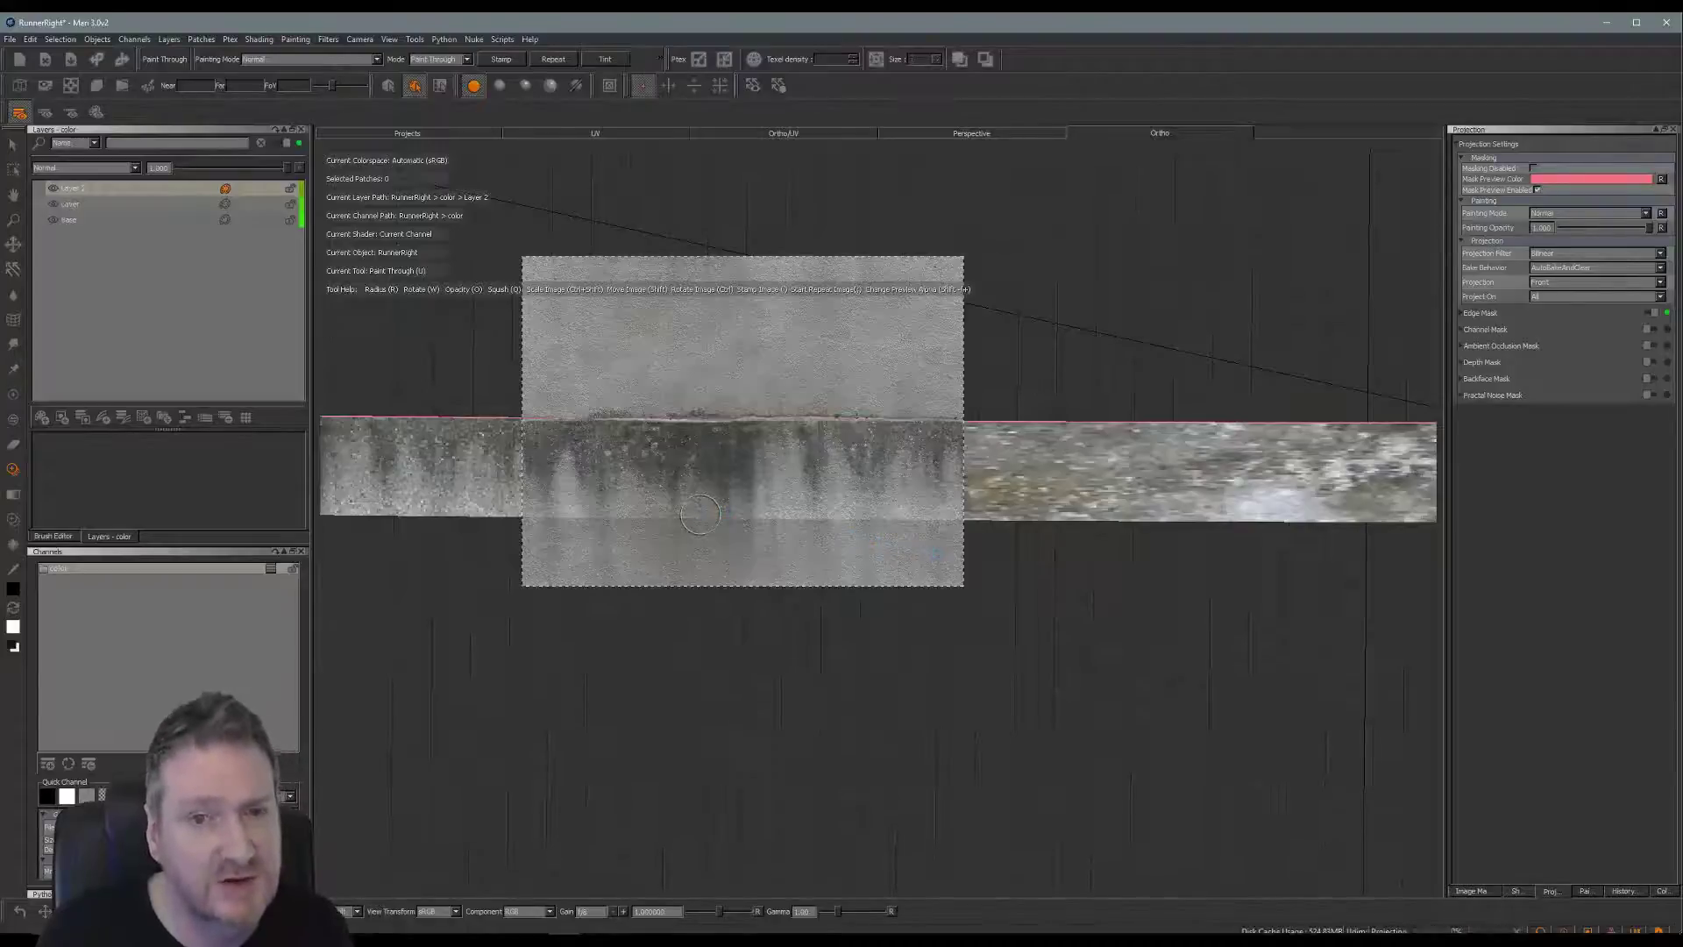
Shift the image past the newly painted area and paint it over the brown and bluish rock stretch.
alt+drag(995, 590, 743, 586)
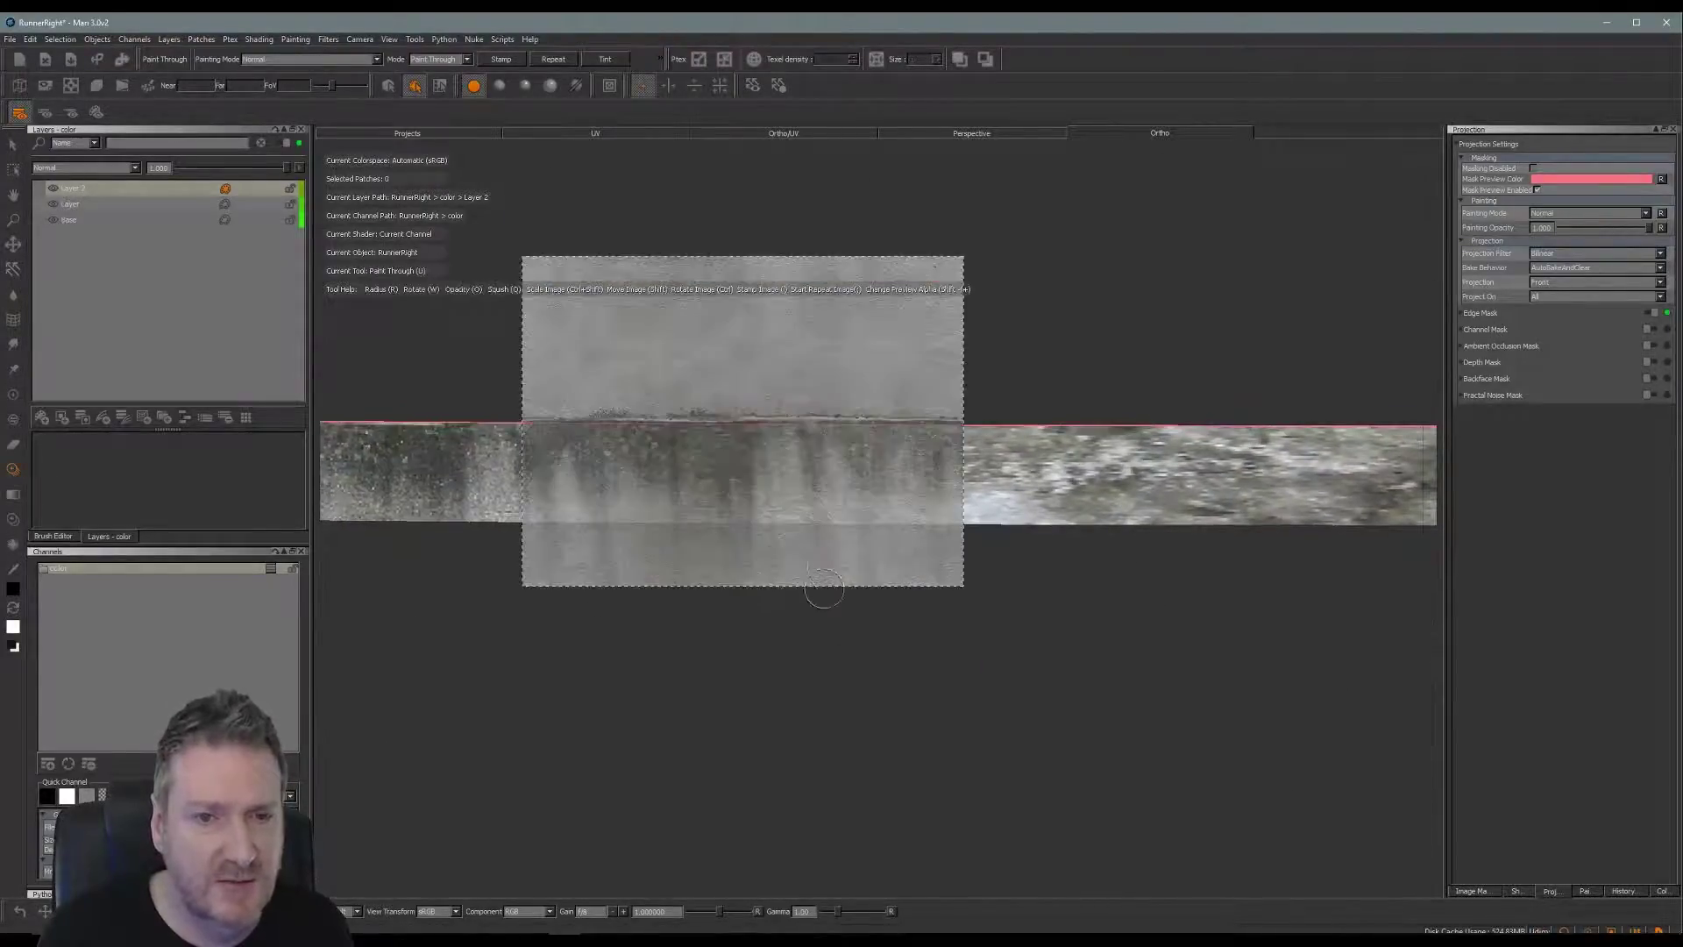
shift+drag(865, 521, 985, 523)
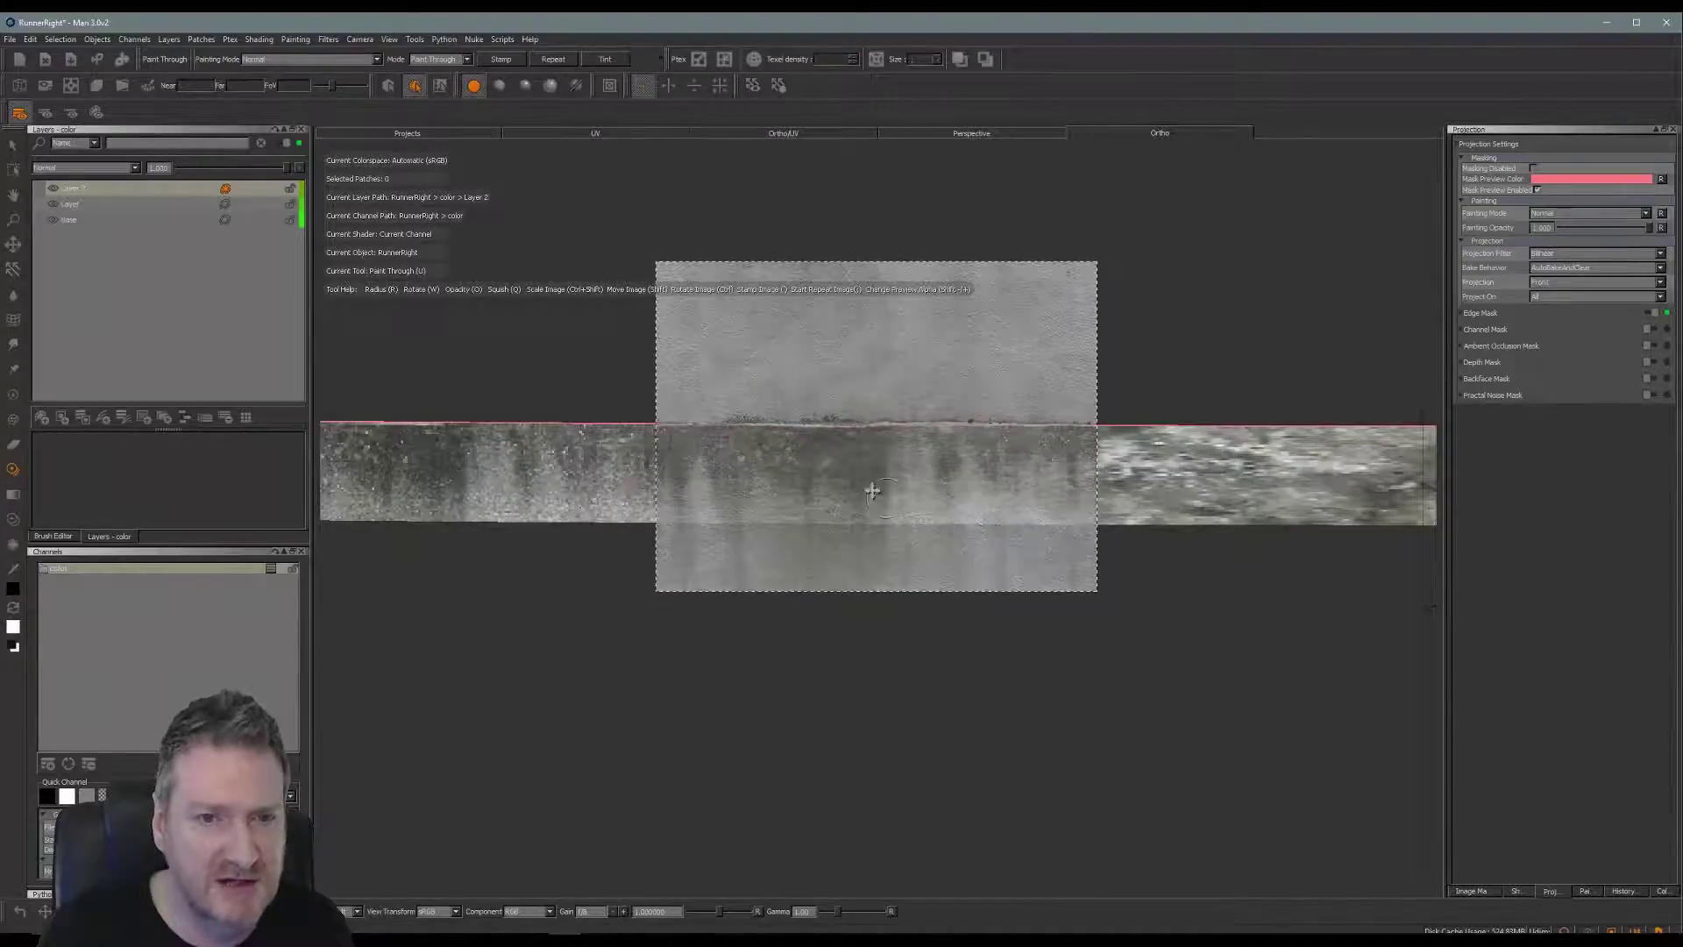
mouse_move(689, 438)
mouse_down()
mouse_move(702, 504)
mouse_move(842, 436)
mouse_move(1008, 436)
mouse_move(1082, 517)
mouse_move(736, 507)
mouse_up()
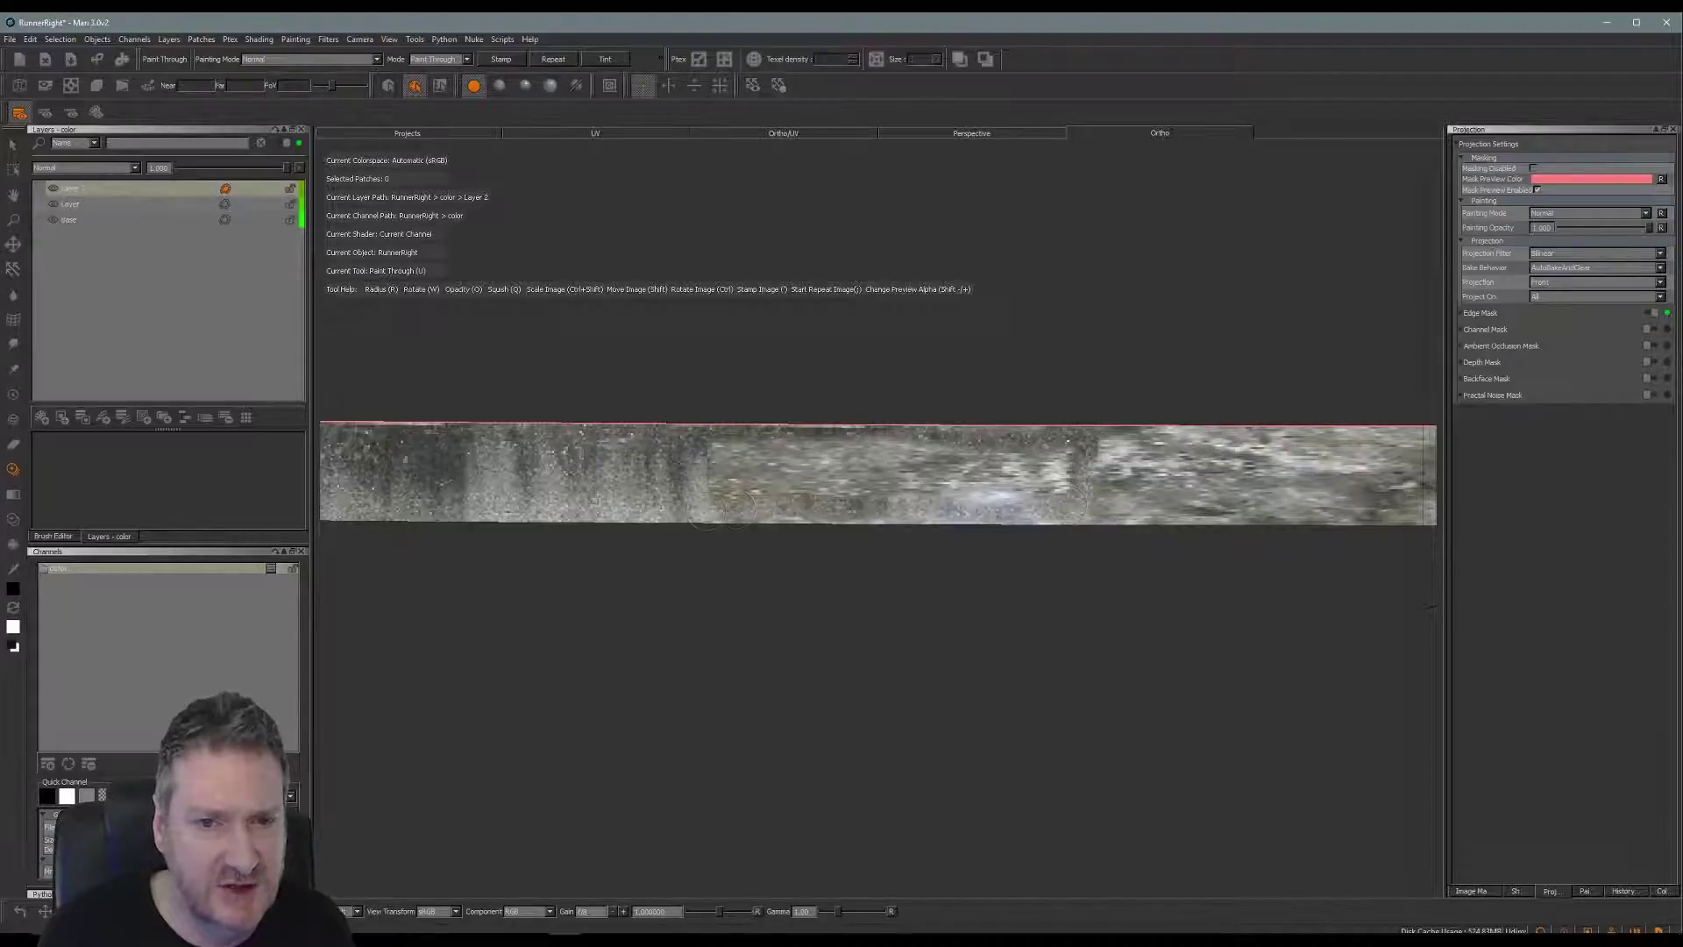
mouse_move(881, 513)
mouse_down()
mouse_move(868, 465)
mouse_move(920, 482)
mouse_move(912, 495)
mouse_move(982, 452)
mouse_move(1043, 482)
mouse_up()
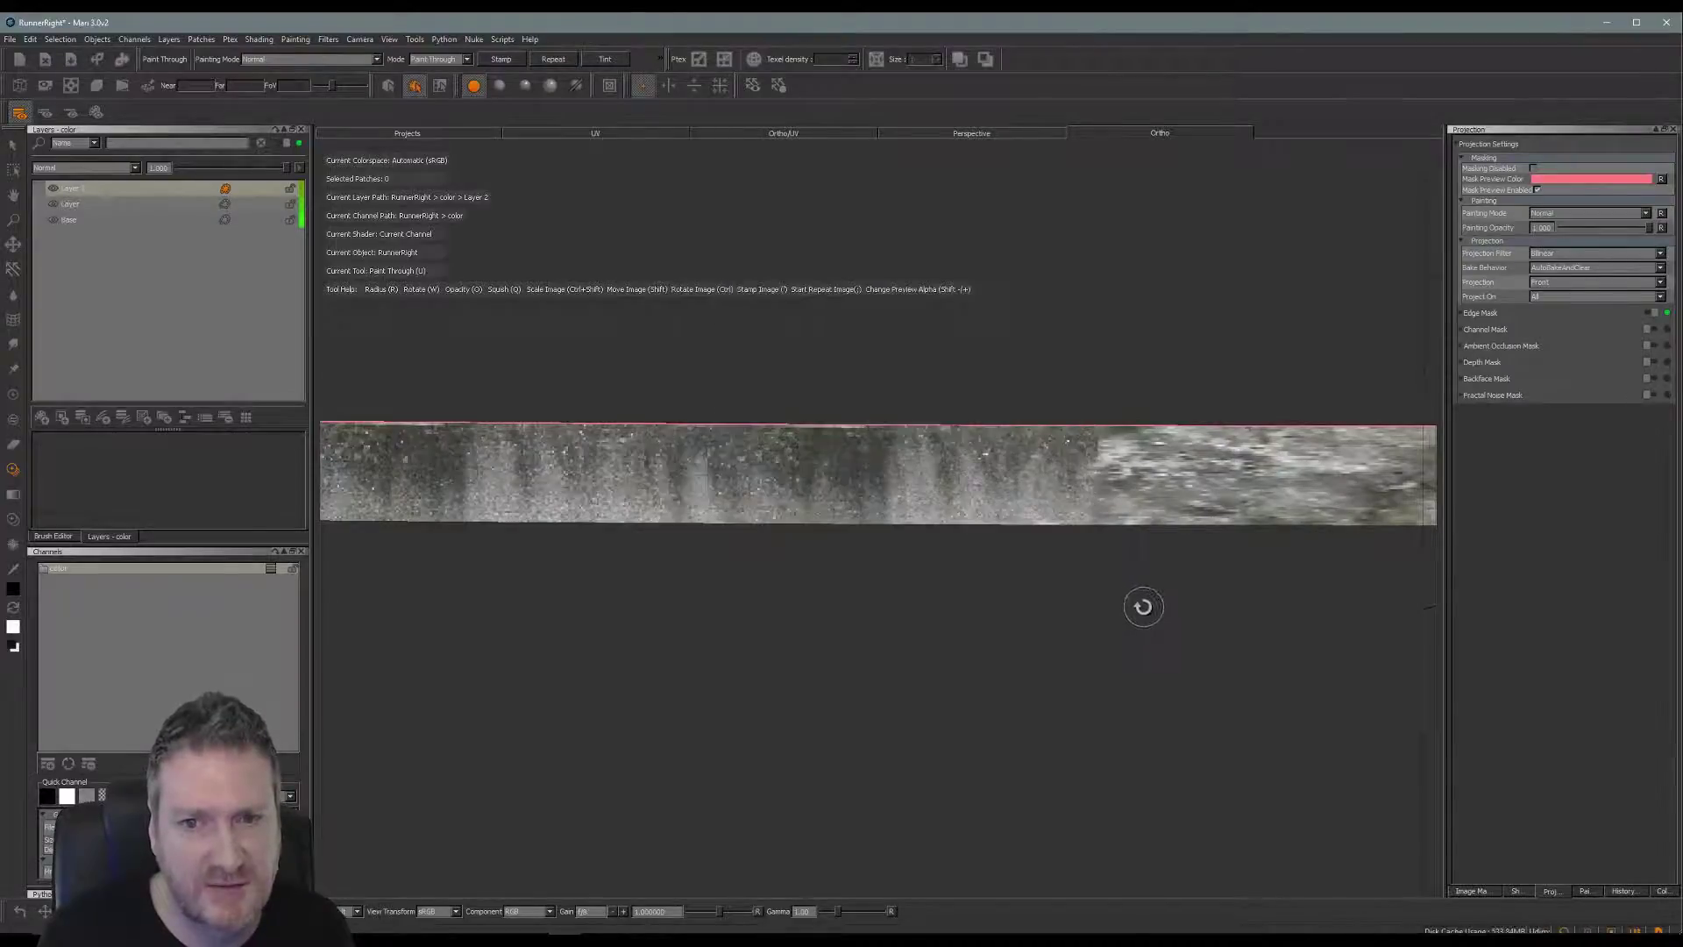
Raise the image so its crack meets the upper edge on the next curved stretch, and paint over the light rock there.
mouse_move(1143, 605)
alt+mouse_down()
mouse_move(687, 575)
mouse_move(660, 594)
alt+mouse_up()
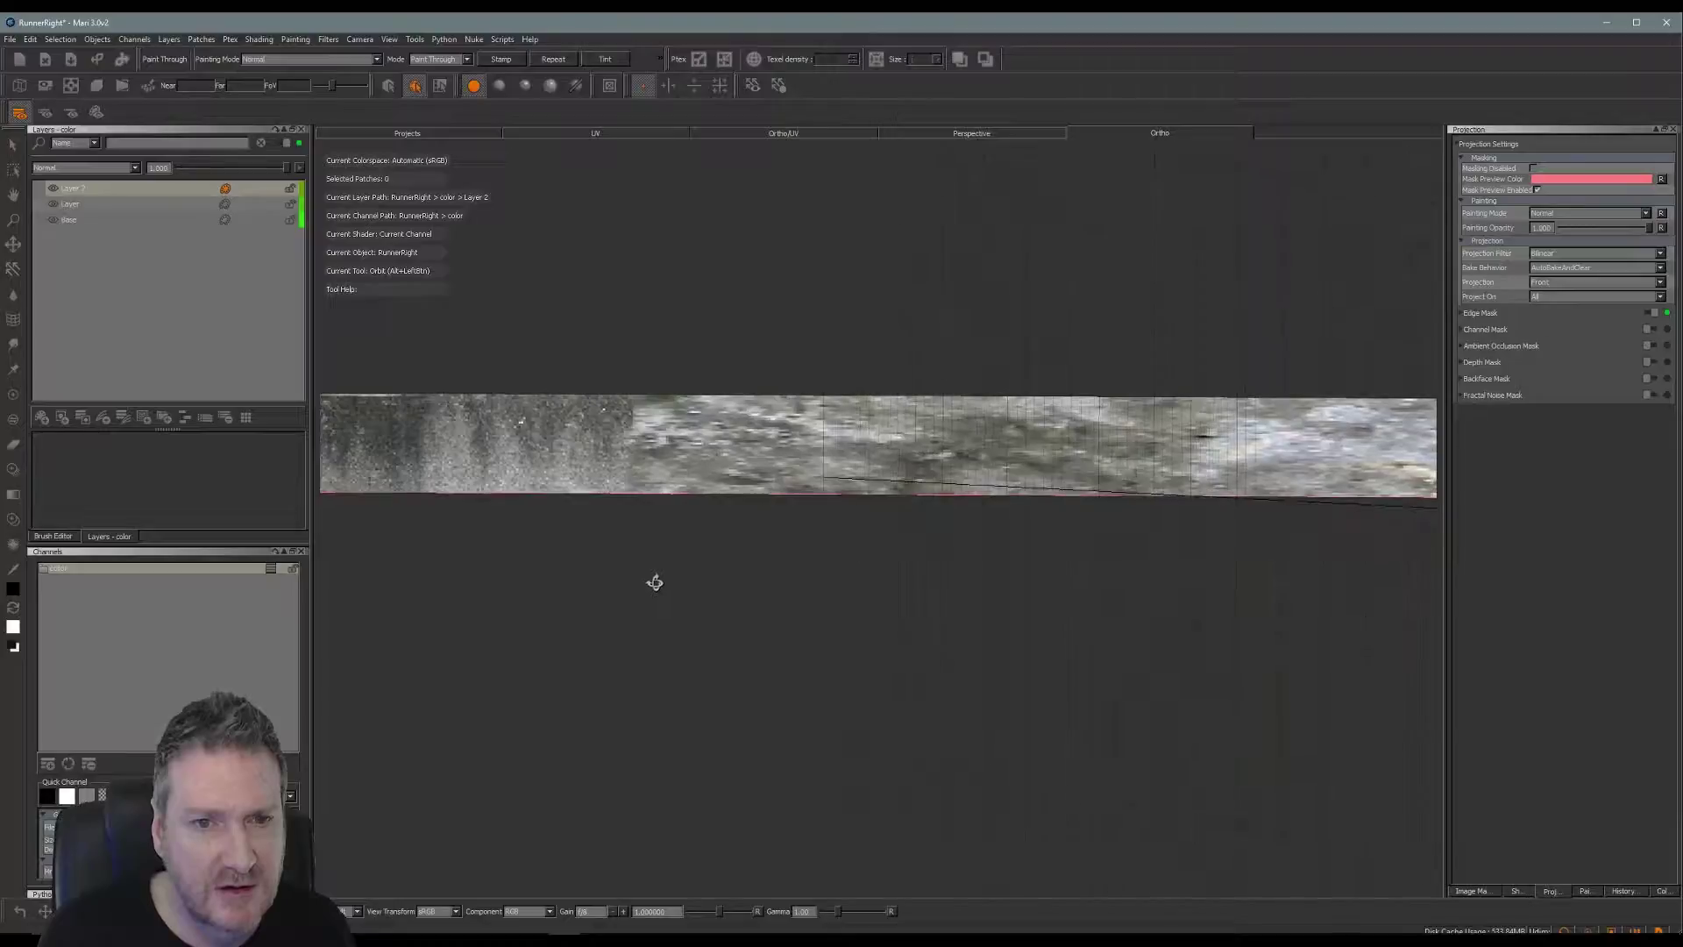
key(u)
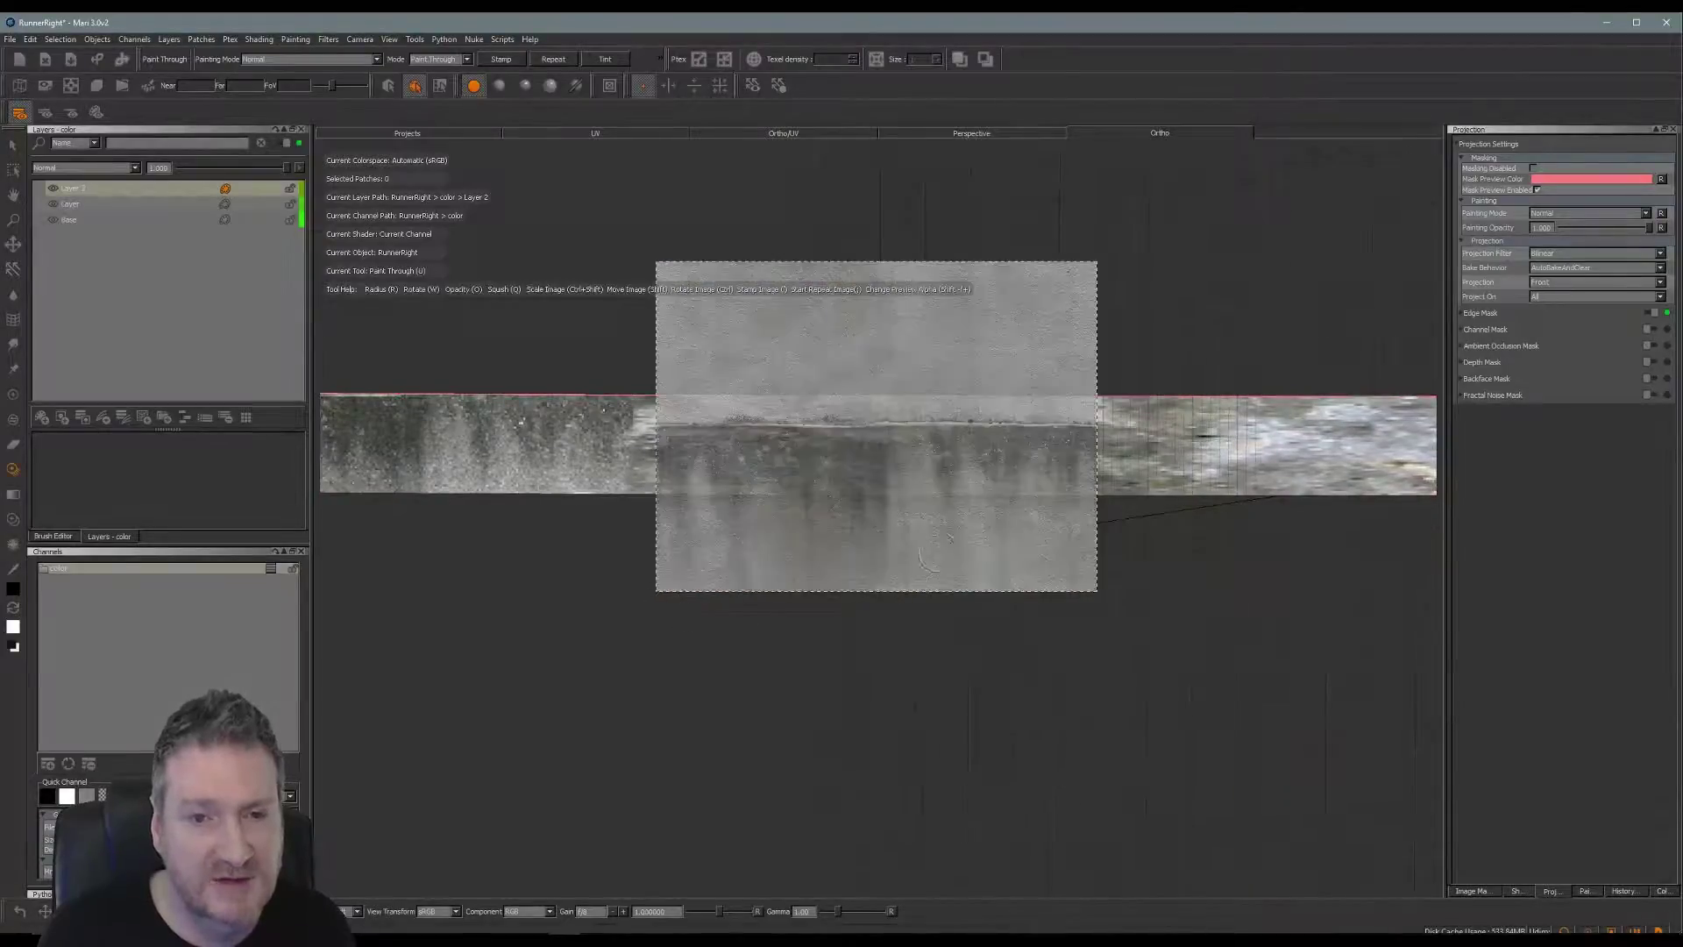
shift+drag(924, 511, 813, 439)
mouse_move(654, 414)
mouse_down()
mouse_move(642, 465)
mouse_move(824, 412)
mouse_move(947, 410)
mouse_move(697, 434)
mouse_move(692, 474)
mouse_move(894, 462)
mouse_move(932, 443)
mouse_move(789, 451)
mouse_move(943, 482)
mouse_move(987, 465)
mouse_up()
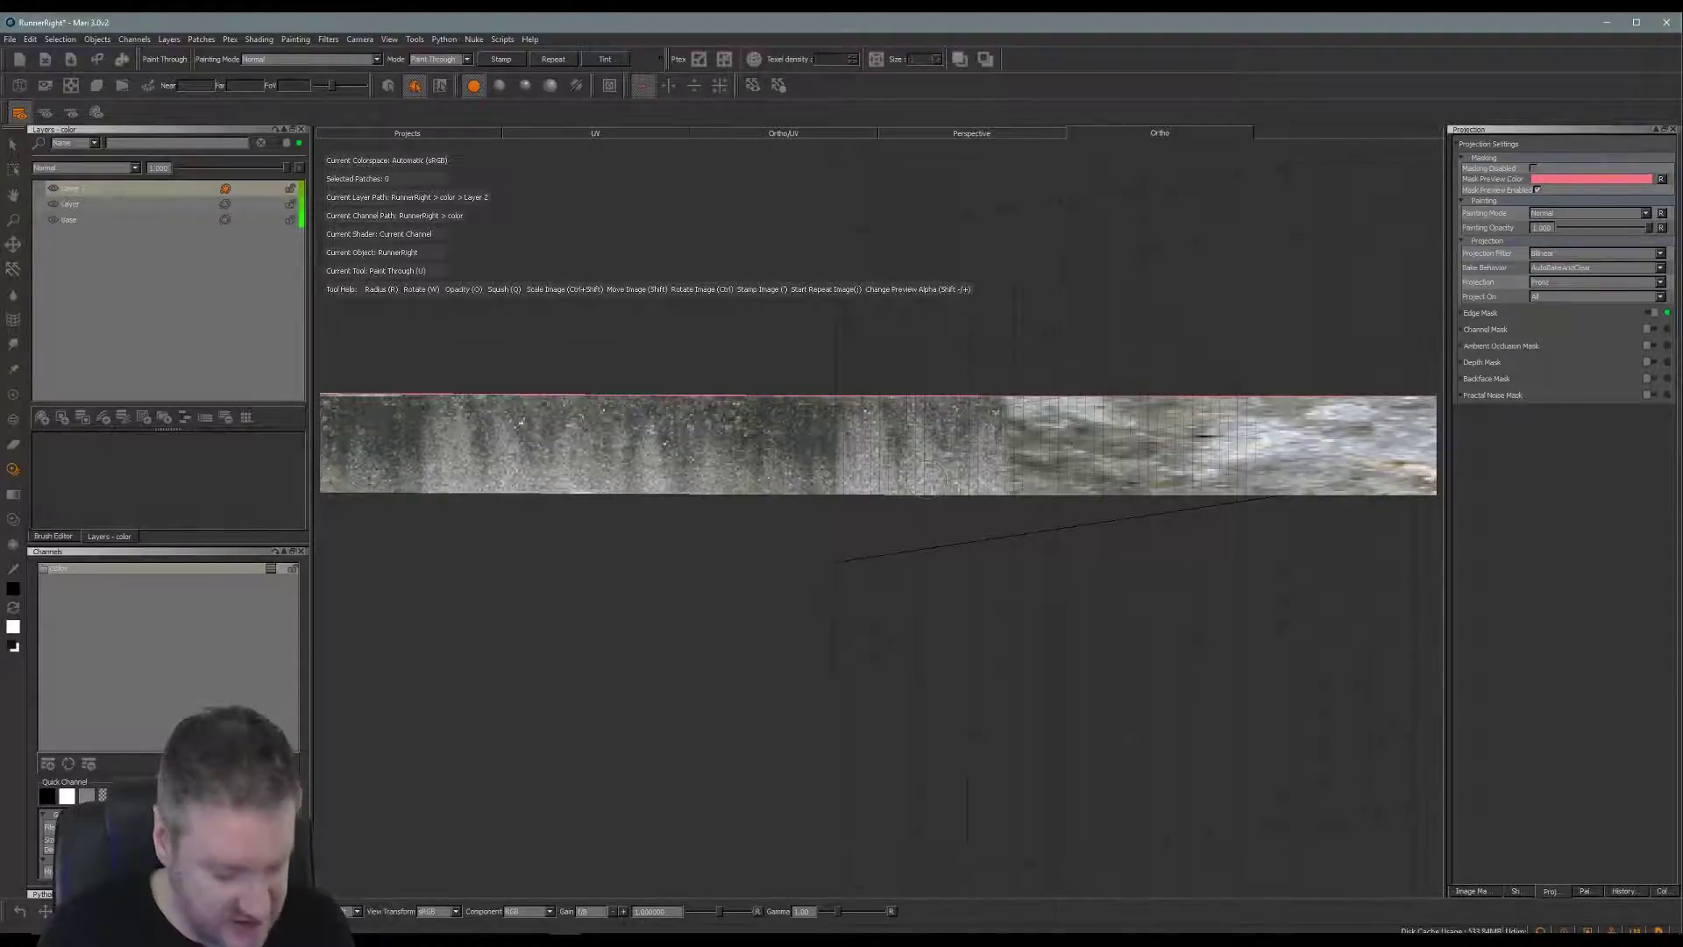
drag(927, 480, 921, 481)
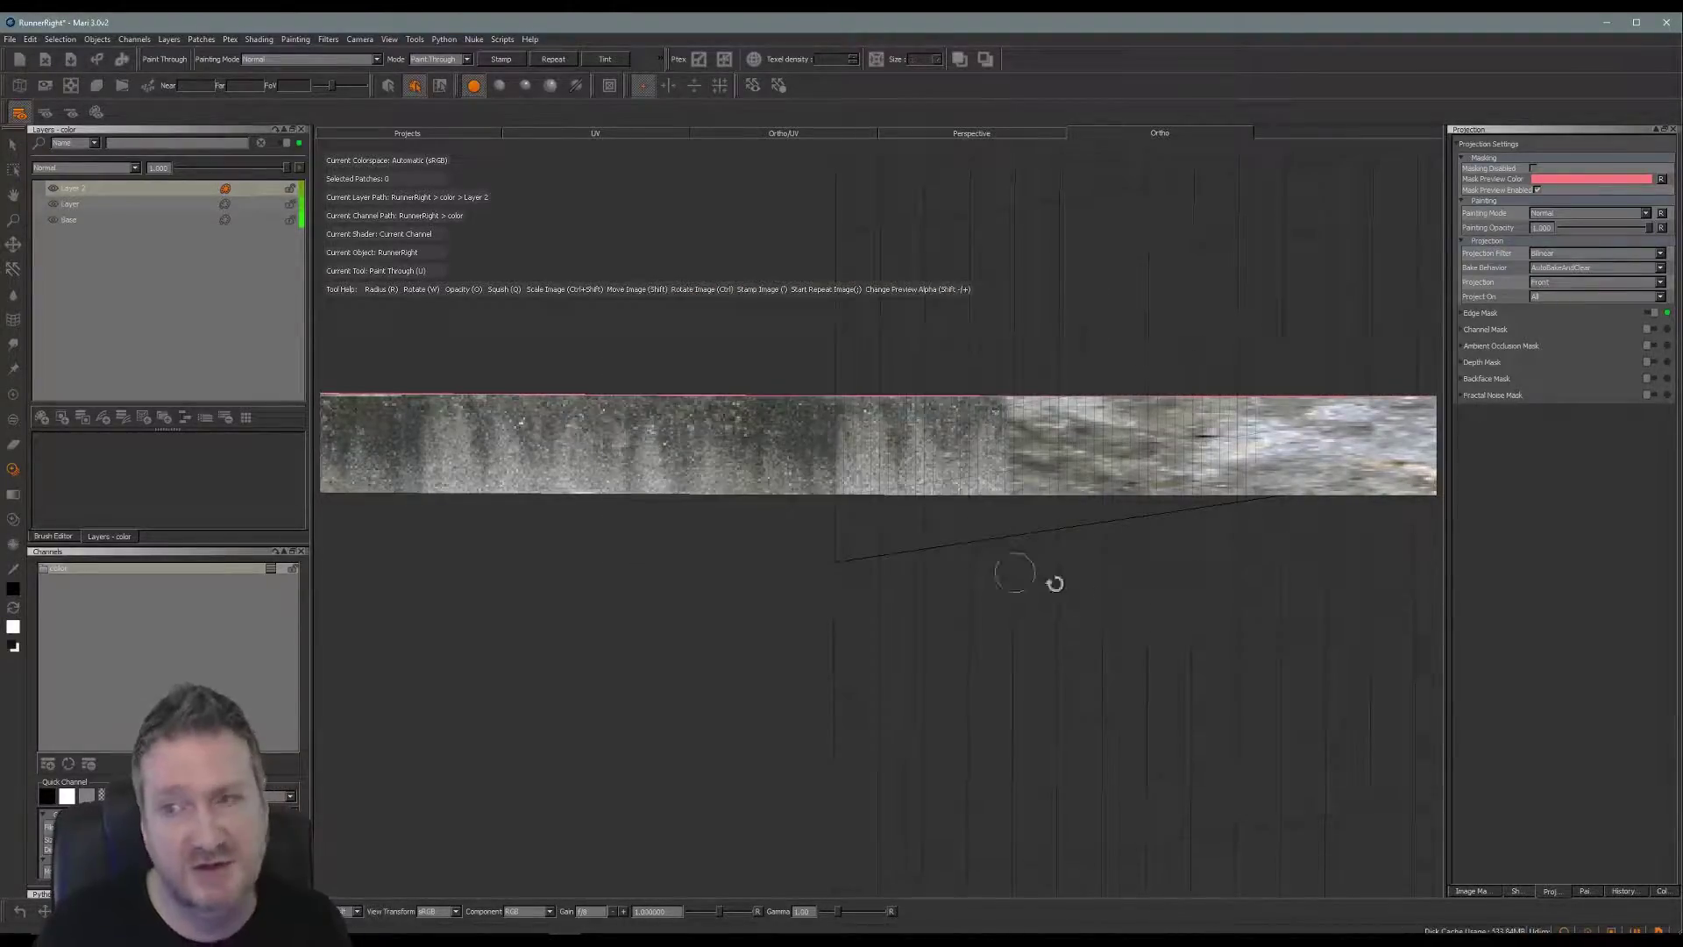
Move the image against the end of the painted area, blend over the seam and paint the following stretch of the trim.
alt+middle_drag(1071, 590, 915, 573)
alt+drag(914, 572, 868, 594)
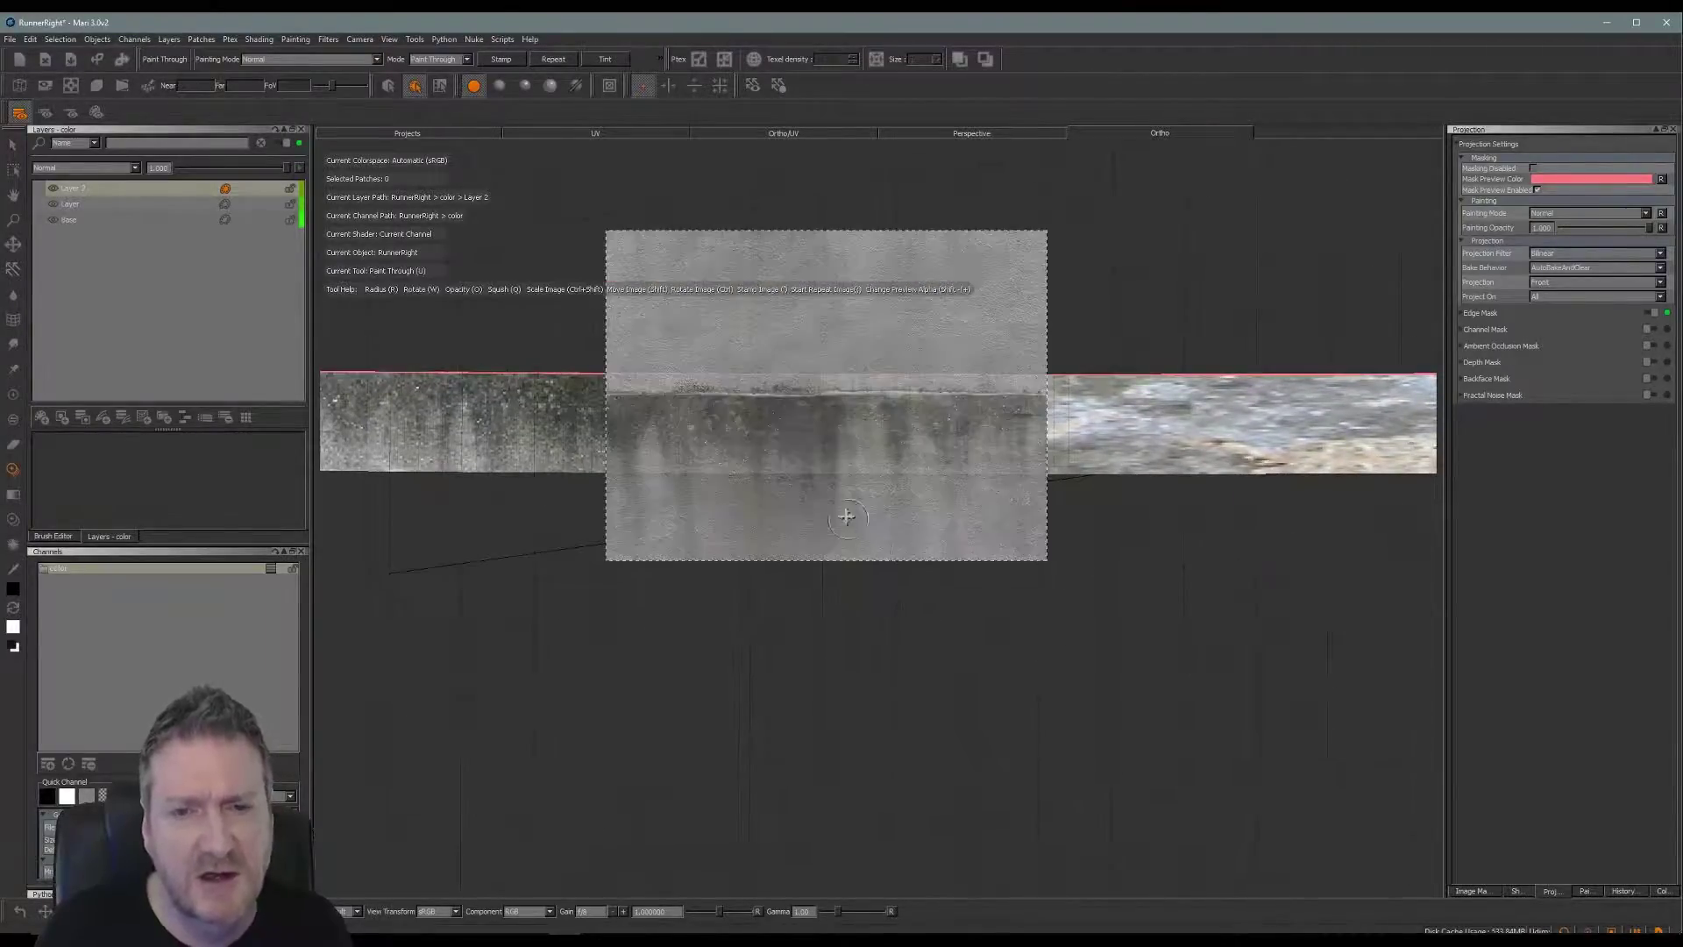
mouse_move(859, 513)
shift+mouse_down()
mouse_move(1066, 478)
mouse_move(1048, 487)
shift+mouse_up()
mouse_move(852, 413)
mouse_down()
mouse_move(838, 399)
mouse_move(859, 485)
mouse_up()
mouse_move(849, 362)
mouse_down()
mouse_move(1171, 386)
mouse_move(1192, 420)
mouse_move(1050, 429)
mouse_move(899, 401)
mouse_move(873, 428)
mouse_move(947, 430)
mouse_move(1003, 465)
mouse_up()
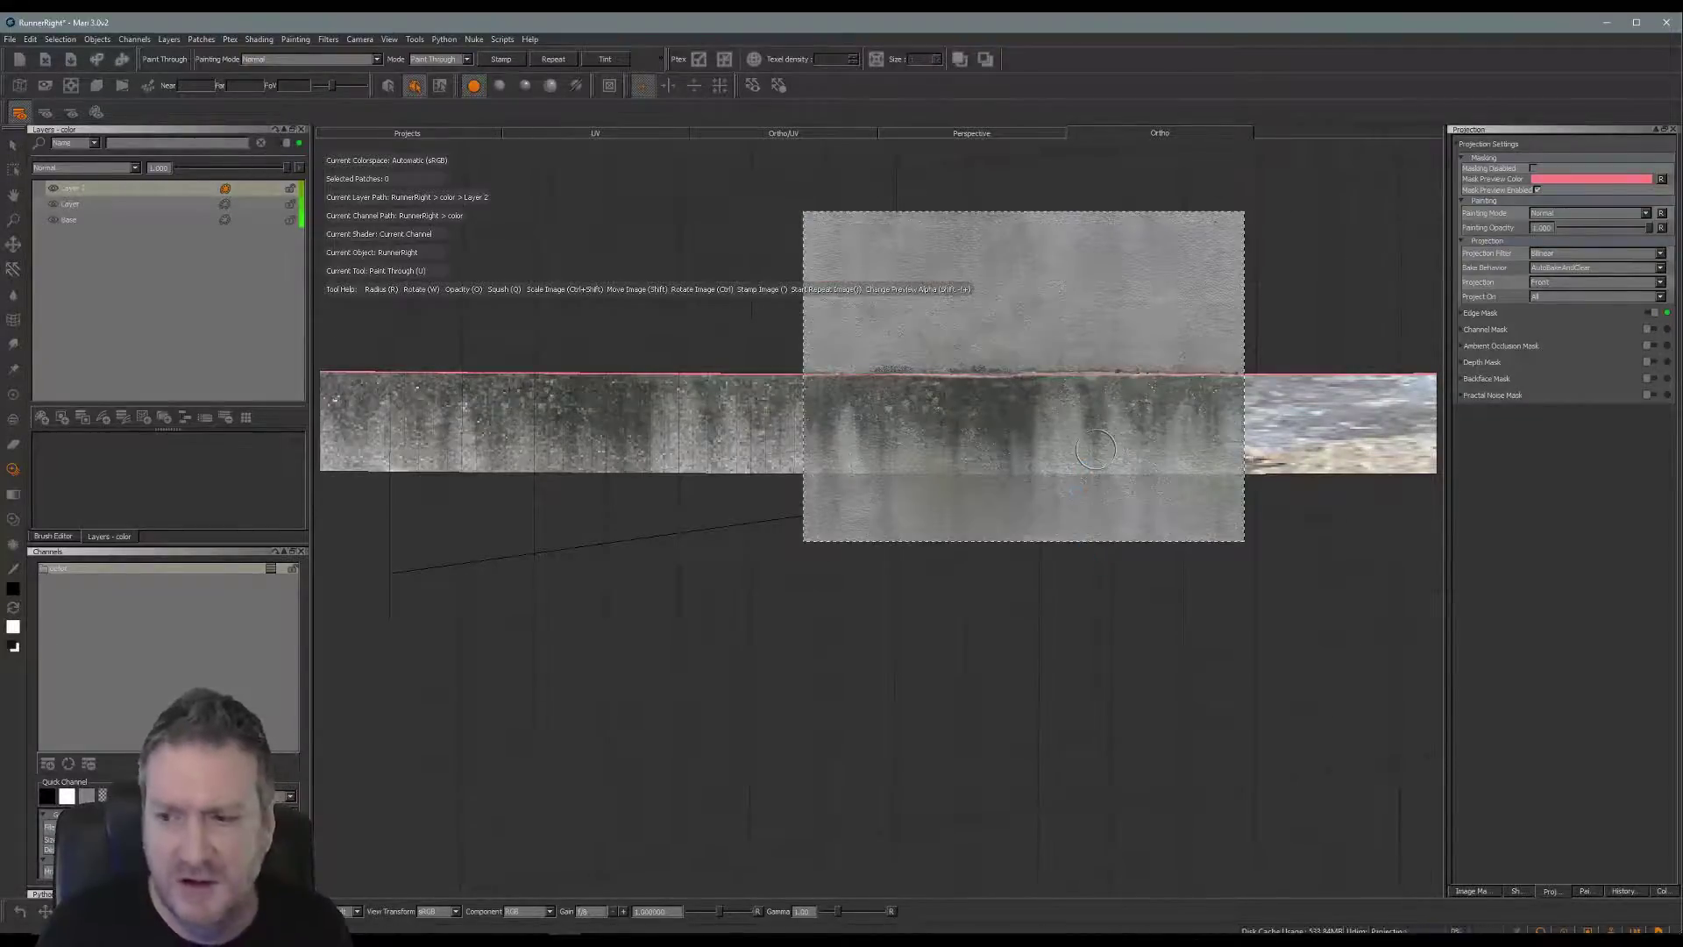
Align the image over the blue-grey and sand-coloured rock stretch and paint the weathered stains across it.
mouse_move(1123, 549)
alt+mouse_down()
mouse_move(673, 537)
mouse_move(748, 511)
mouse_move(774, 544)
alt+mouse_up()
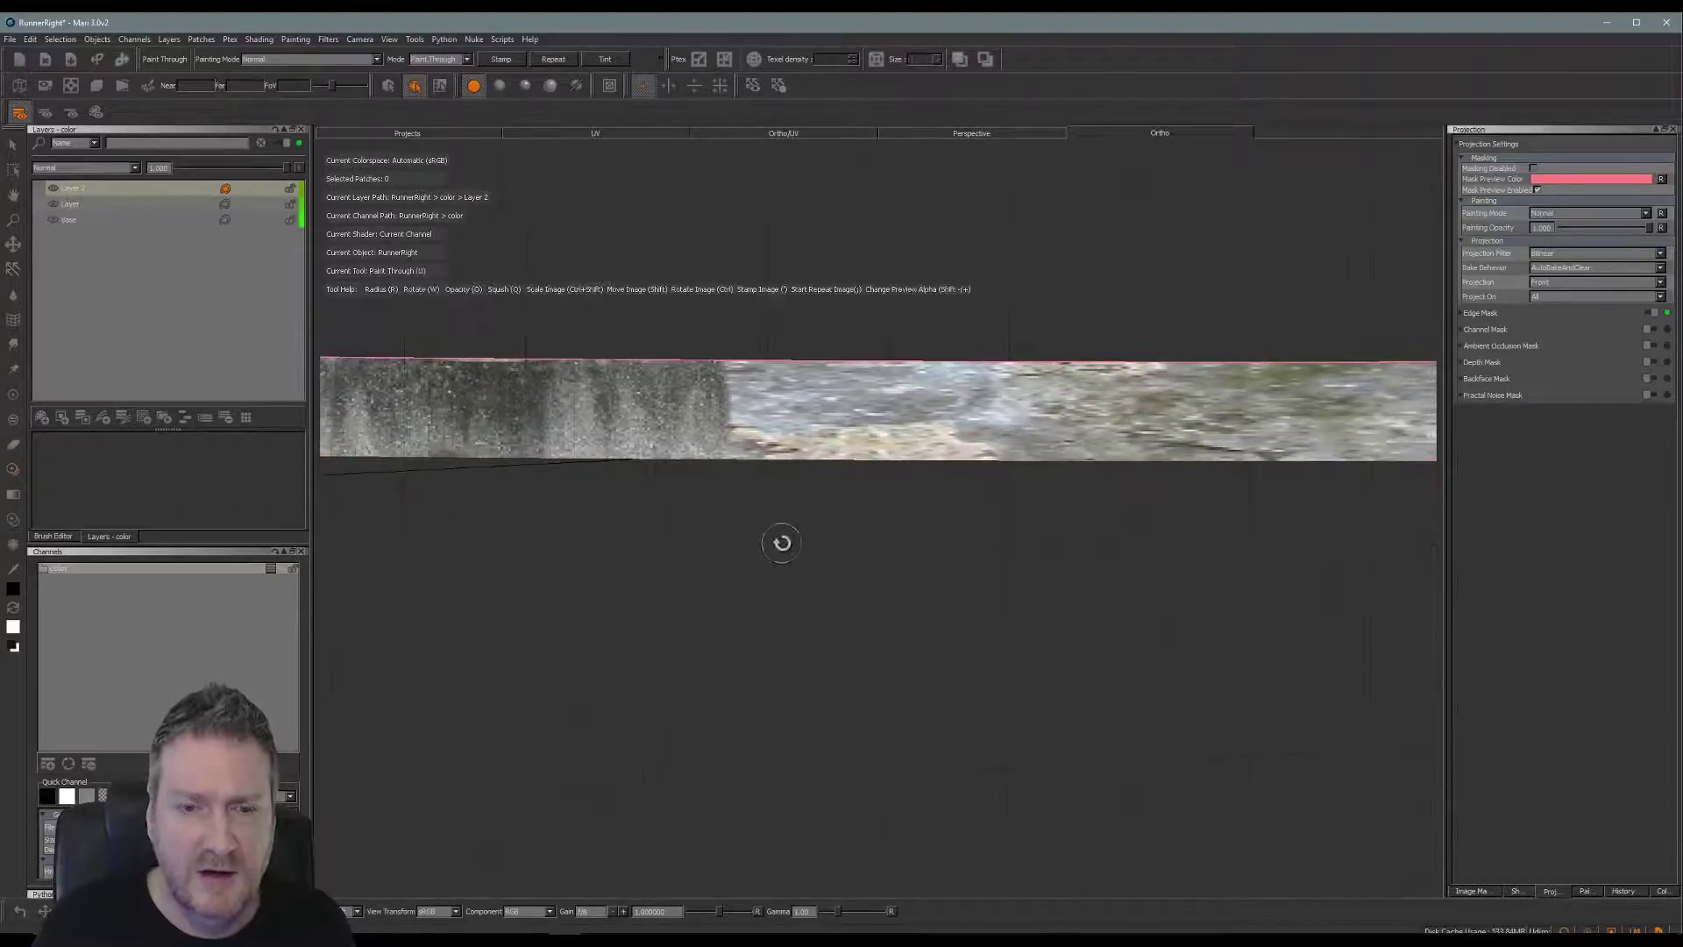
shift+drag(1065, 487, 1046, 461)
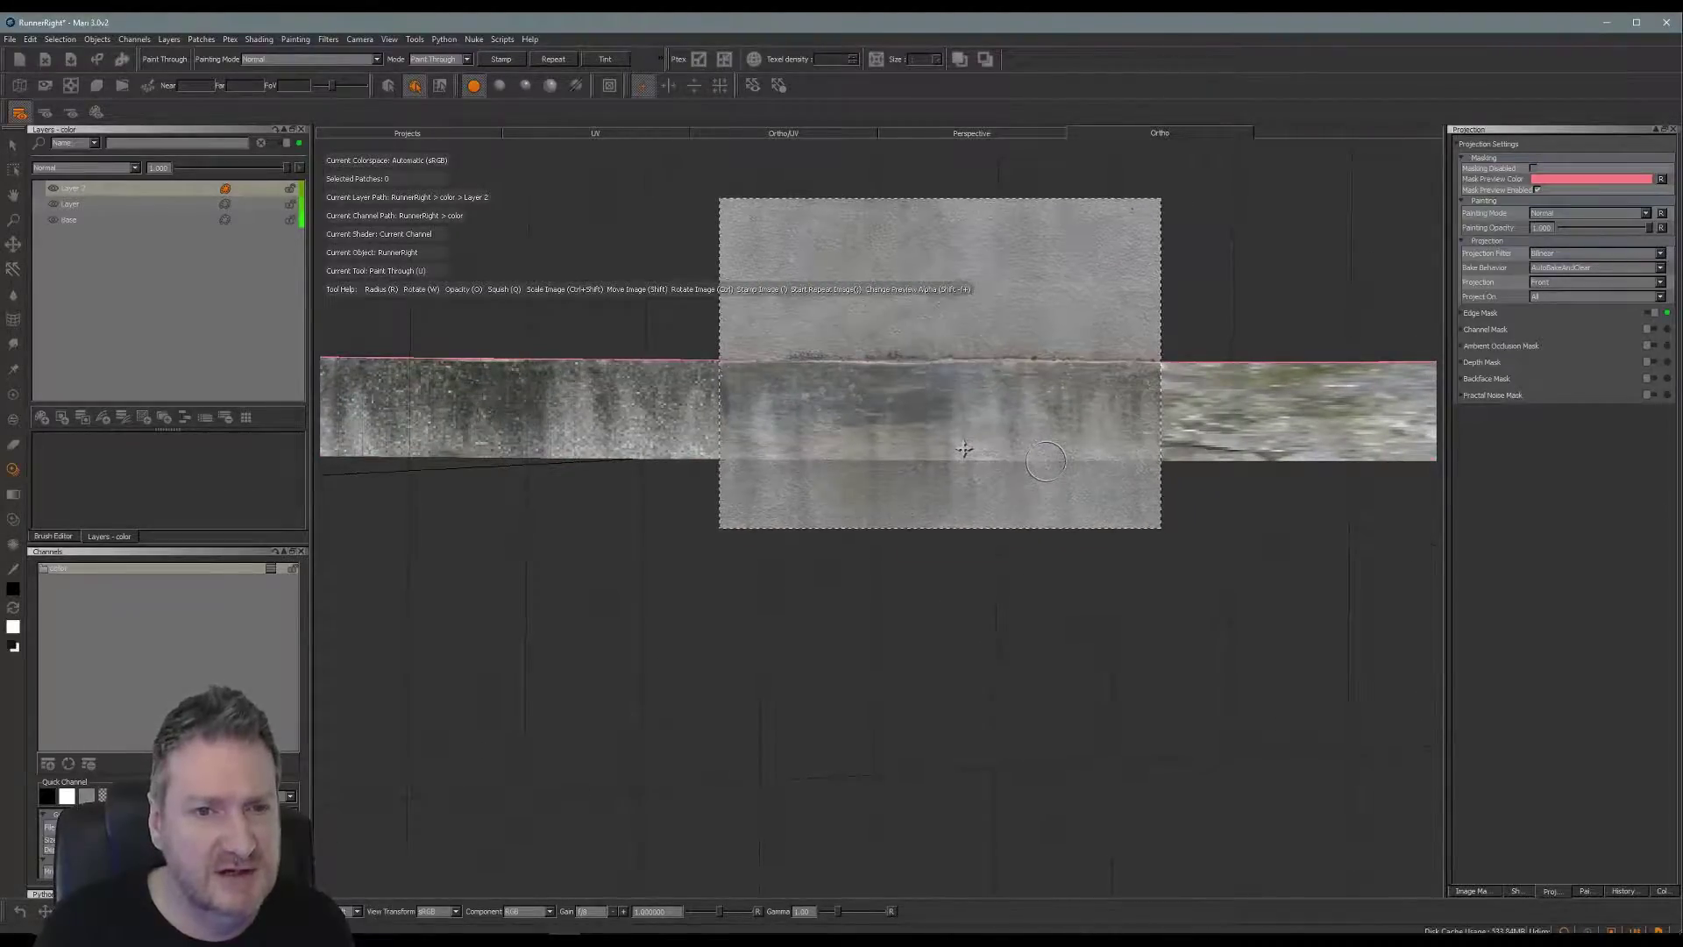
mouse_move(764, 386)
mouse_down()
mouse_move(736, 372)
mouse_move(736, 420)
mouse_move(768, 370)
mouse_move(1150, 372)
mouse_move(1000, 421)
mouse_move(1113, 381)
mouse_move(797, 399)
mouse_move(806, 434)
mouse_move(772, 417)
mouse_move(912, 443)
mouse_move(903, 412)
mouse_move(982, 407)
mouse_move(1021, 443)
mouse_up()
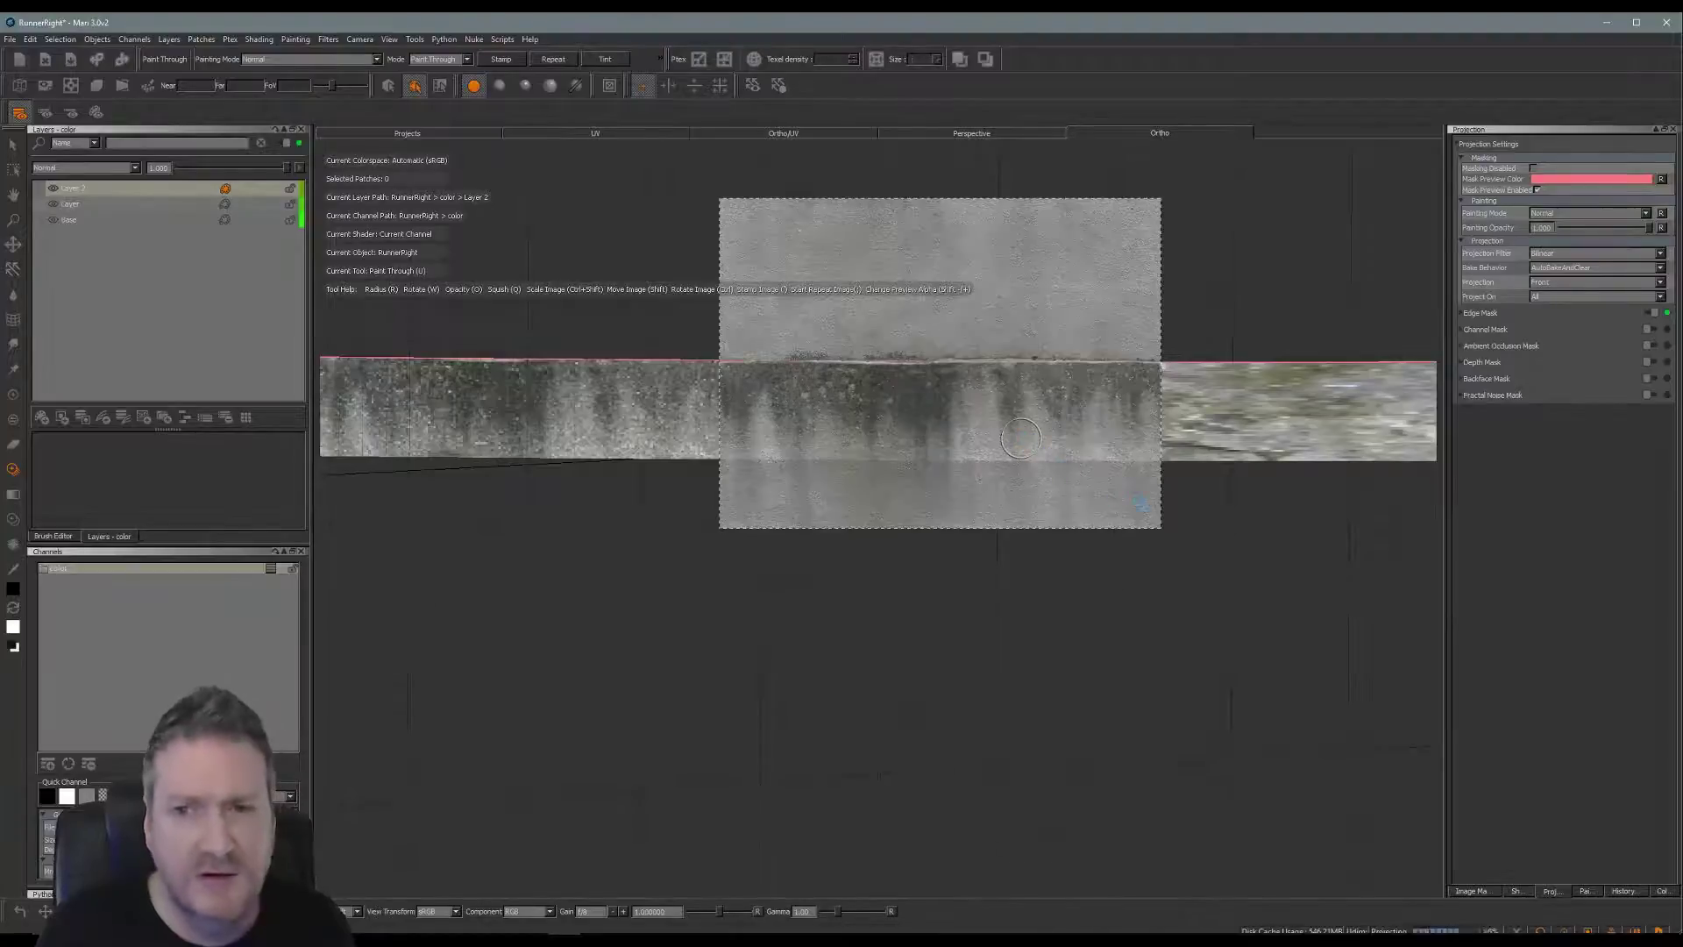
Line the image up with the end of the stained area and paint it over the adjoining green and bluish rock stretch.
middle_drag(1172, 544, 733, 546)
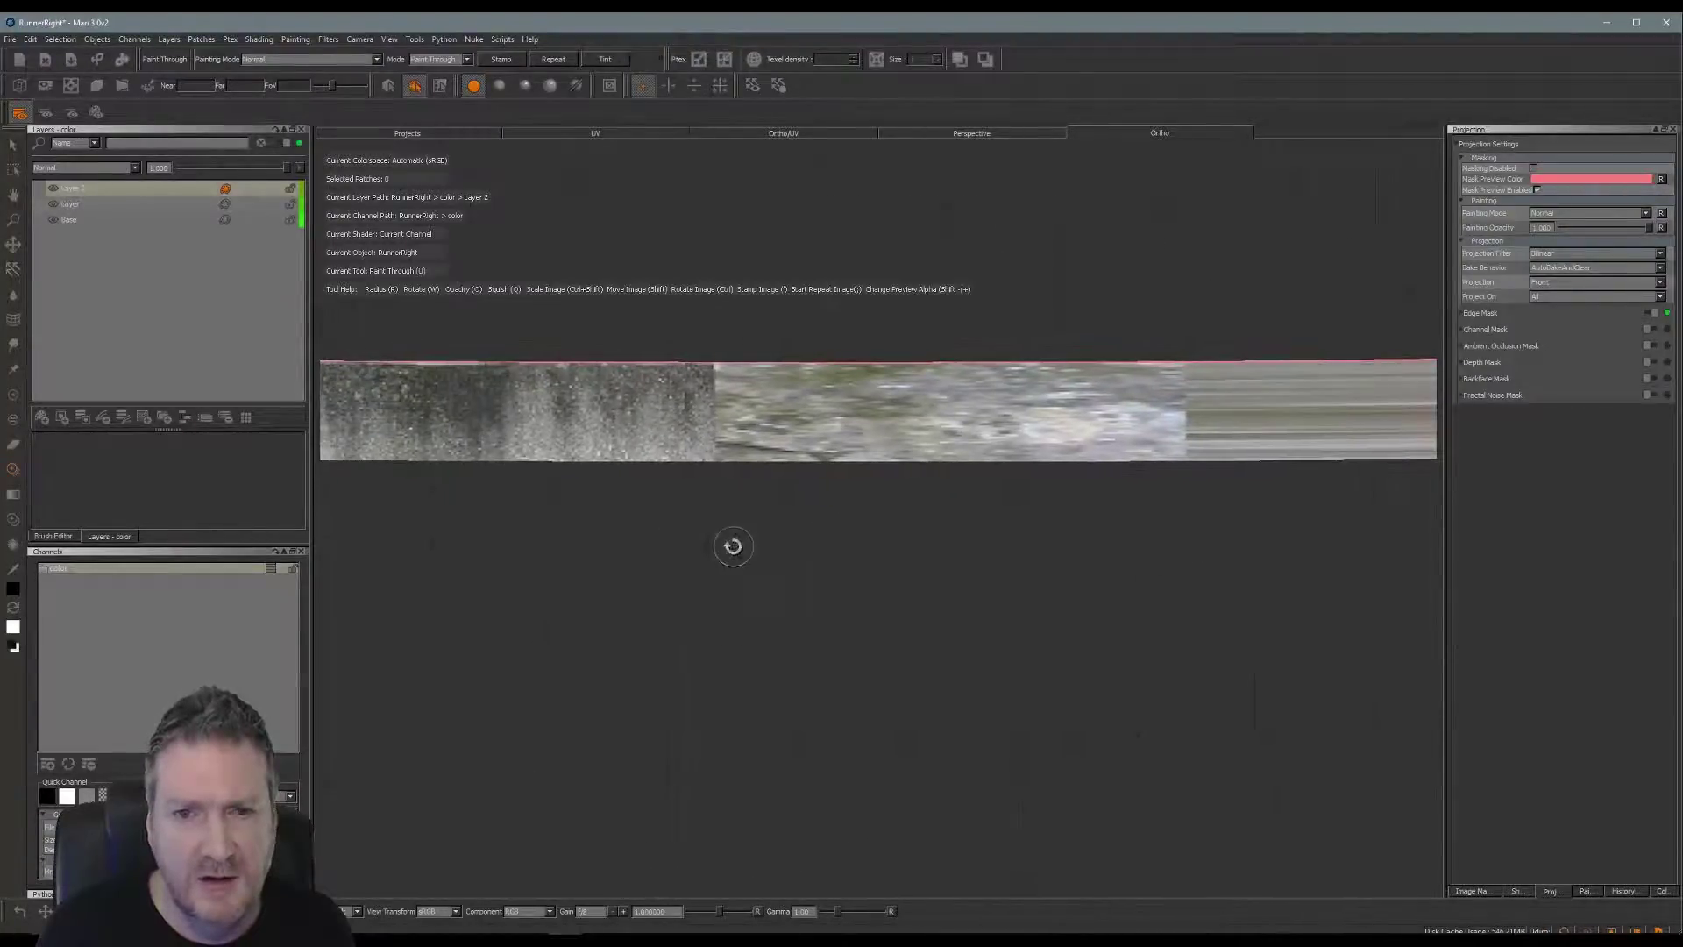
mouse_move(733, 547)
alt+mouse_down()
mouse_move(650, 549)
mouse_move(672, 549)
alt+mouse_up()
shift+drag(966, 462, 929, 463)
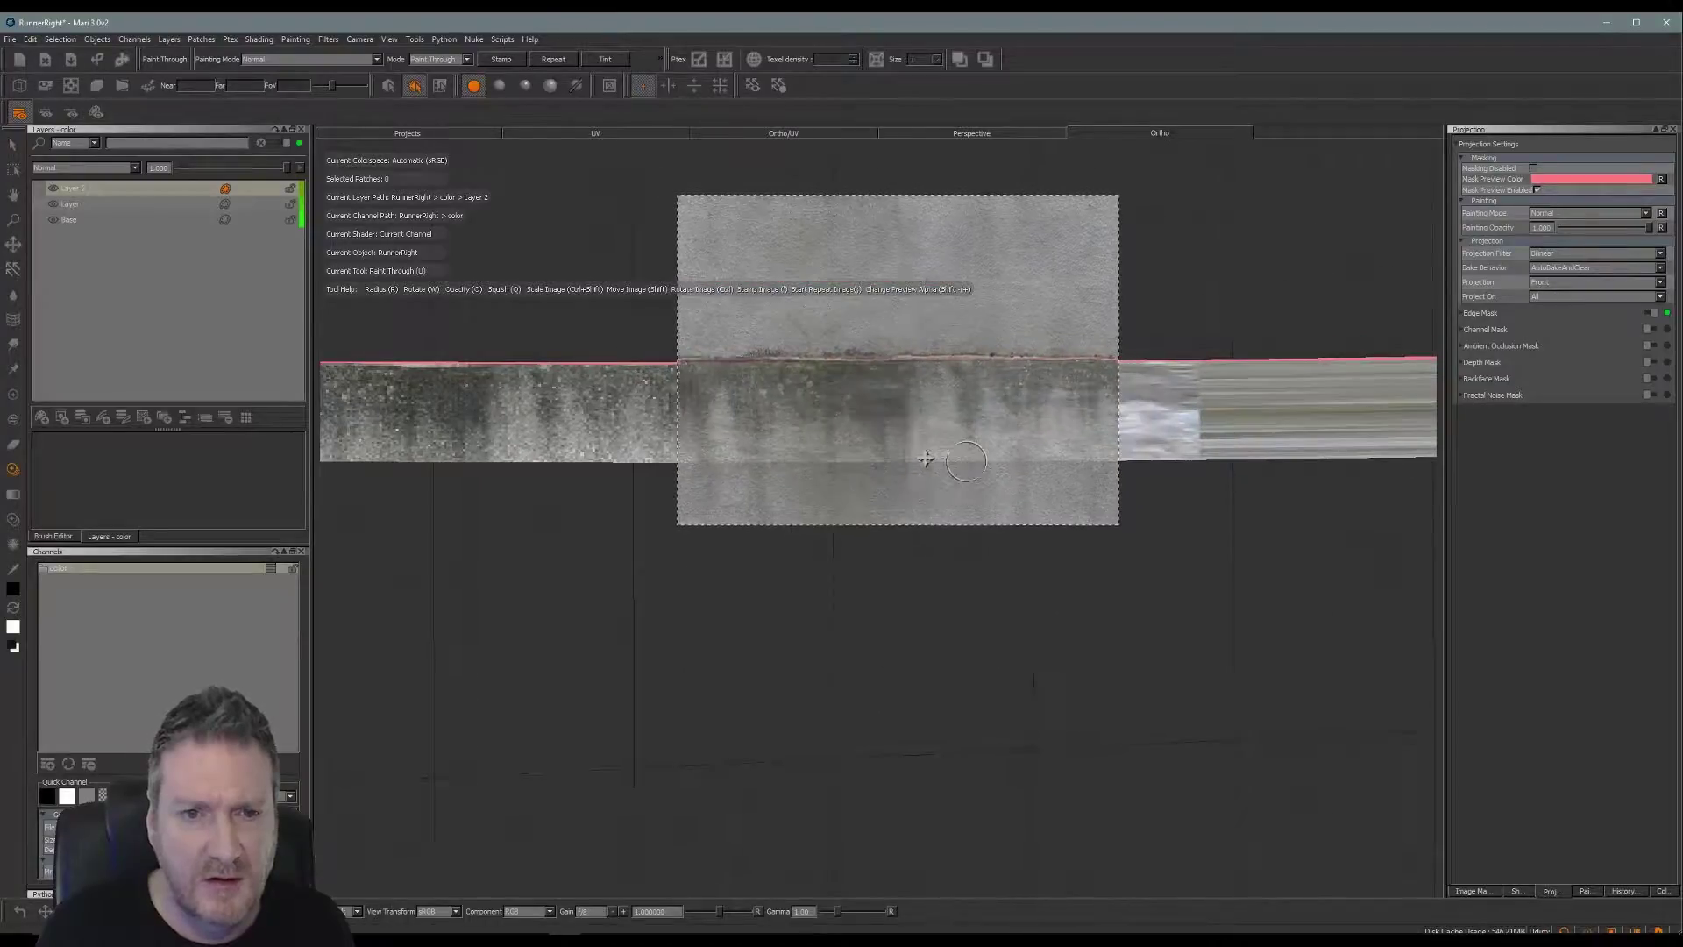
key(apostrophe)
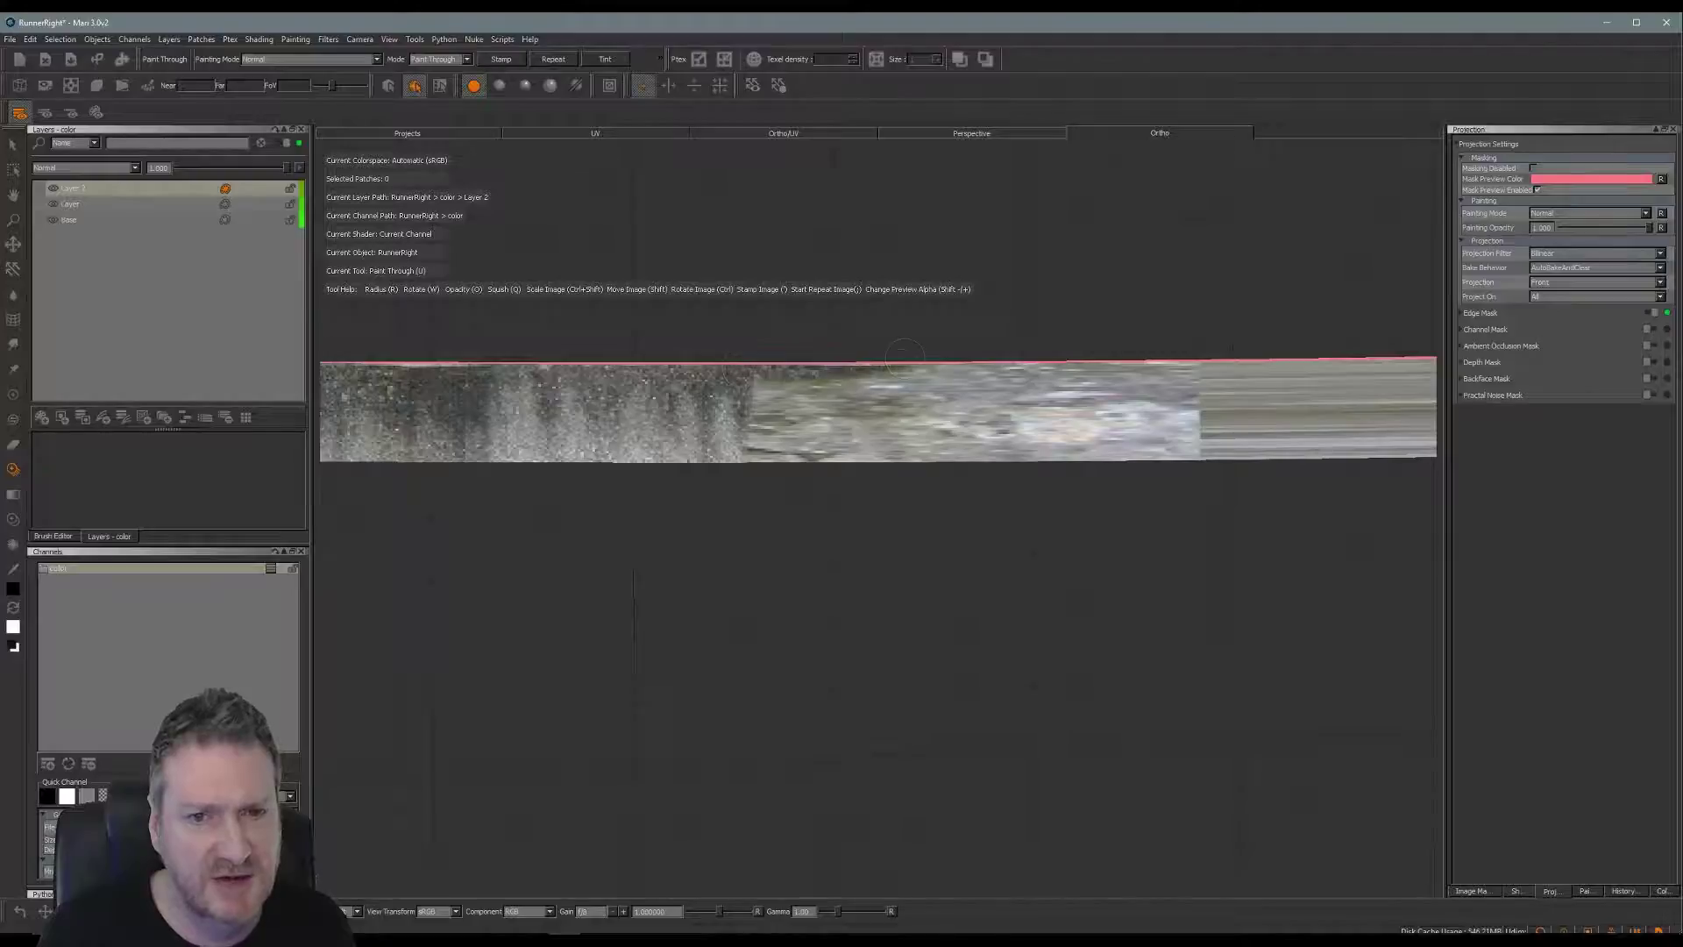
mouse_move(955, 375)
mouse_down()
mouse_move(1081, 377)
mouse_move(1109, 421)
mouse_move(1092, 408)
mouse_move(1065, 434)
mouse_move(999, 403)
mouse_move(951, 412)
mouse_move(1028, 398)
mouse_move(761, 399)
mouse_move(941, 439)
mouse_up()
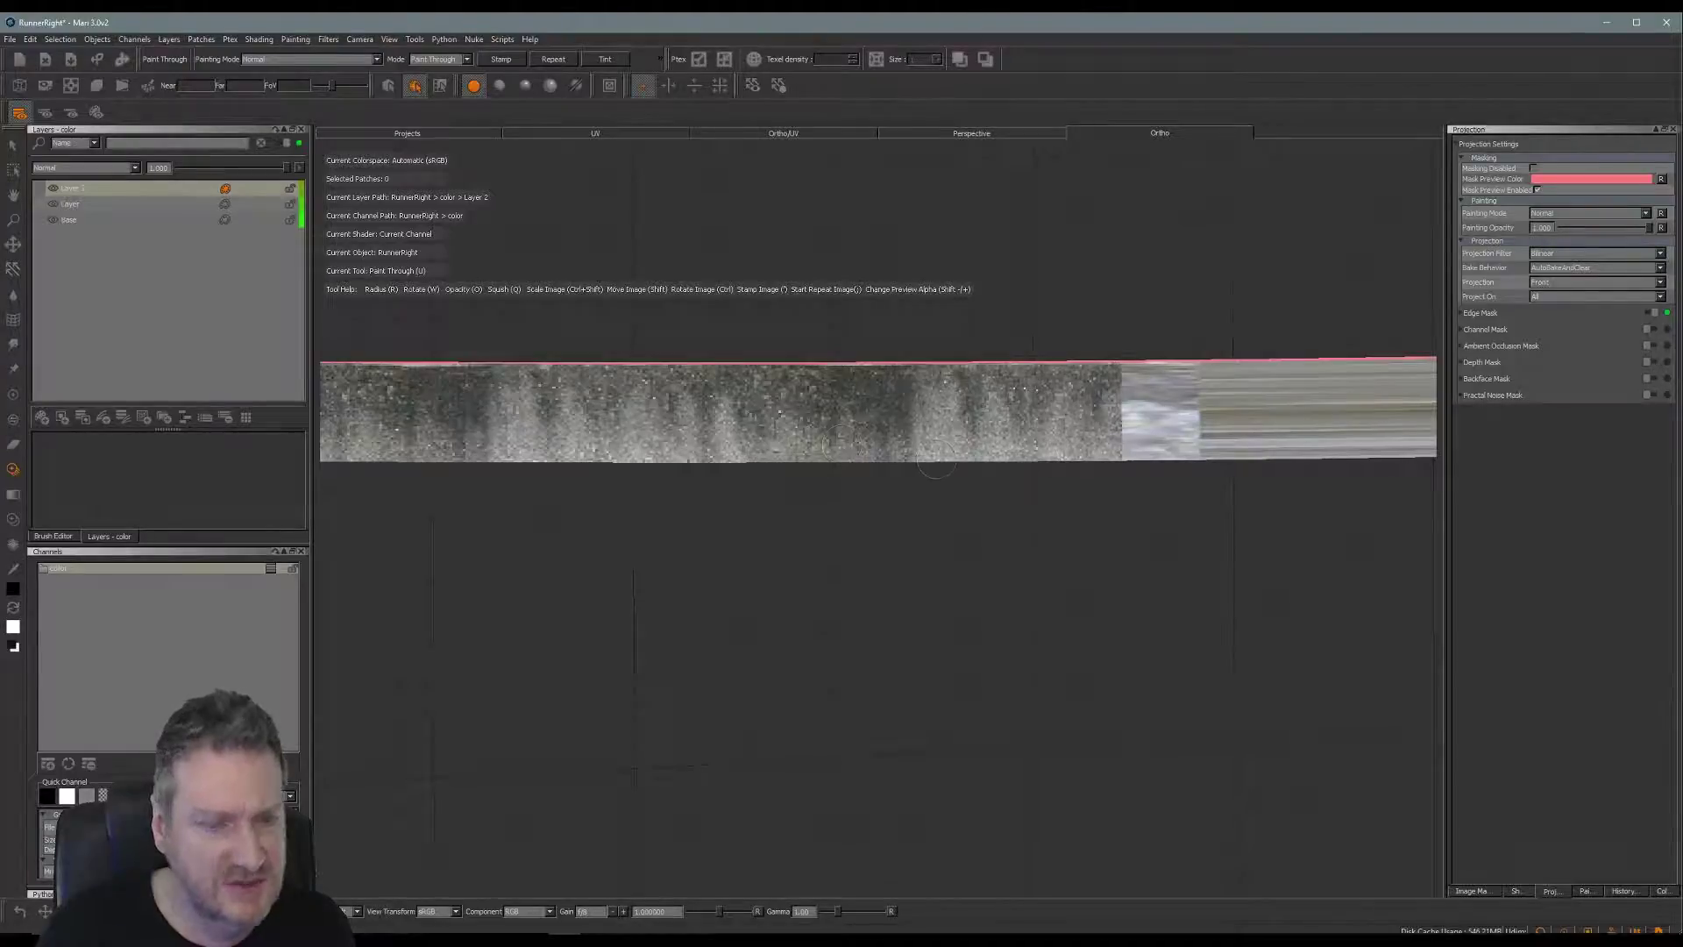
drag(936, 465, 938, 495)
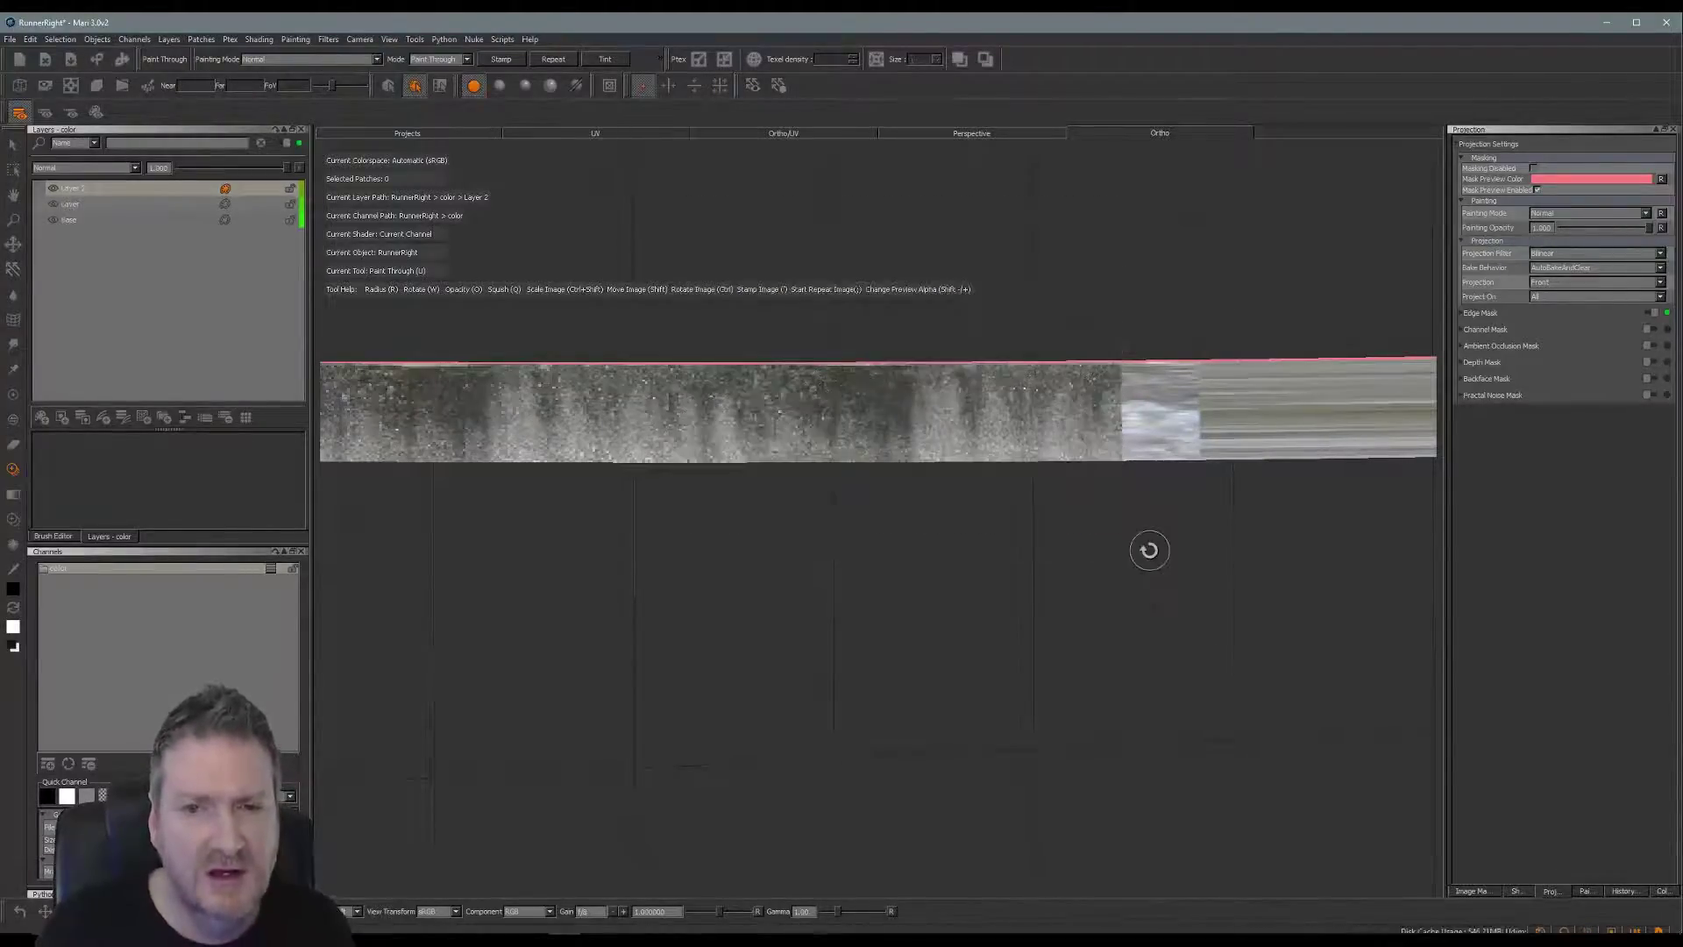
Align the image over the remaining bluish rock and the start of the horizontally streaked stretch, and paint the weathered stains there.
middle_drag(1112, 549, 715, 538)
mouse_move(715, 539)
alt+mouse_down()
mouse_move(675, 528)
mouse_move(713, 549)
alt+mouse_up()
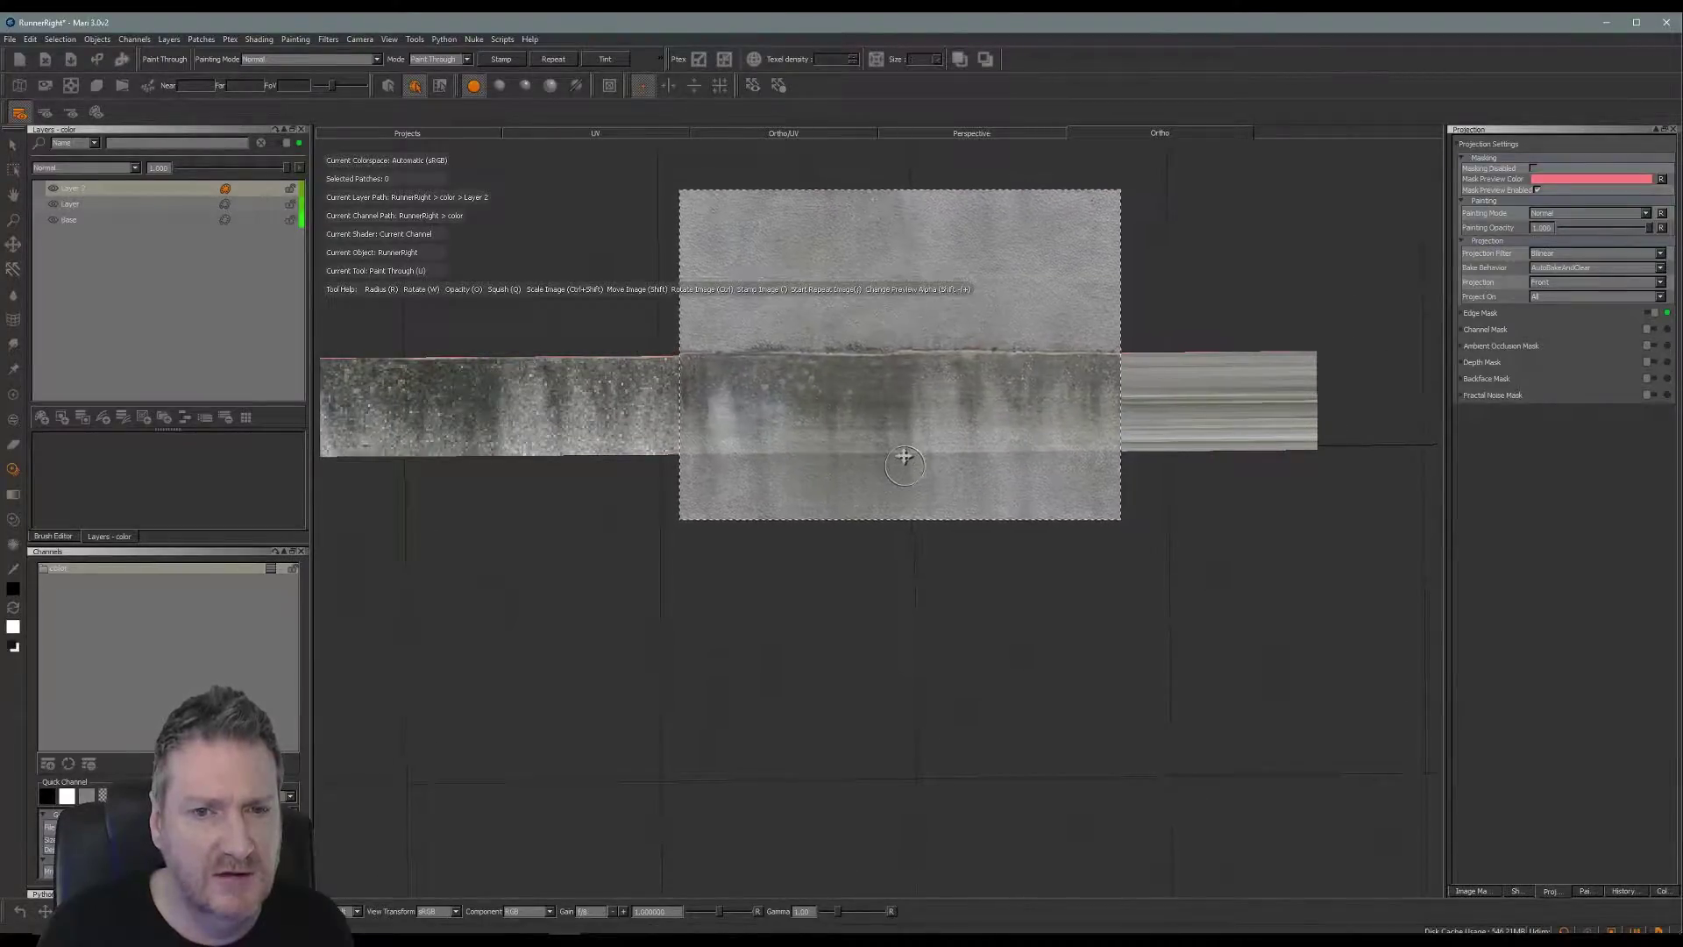
mouse_move(728, 368)
mouse_down()
mouse_move(712, 379)
mouse_move(736, 399)
mouse_move(776, 404)
mouse_move(843, 366)
mouse_move(1052, 386)
mouse_move(886, 361)
mouse_up()
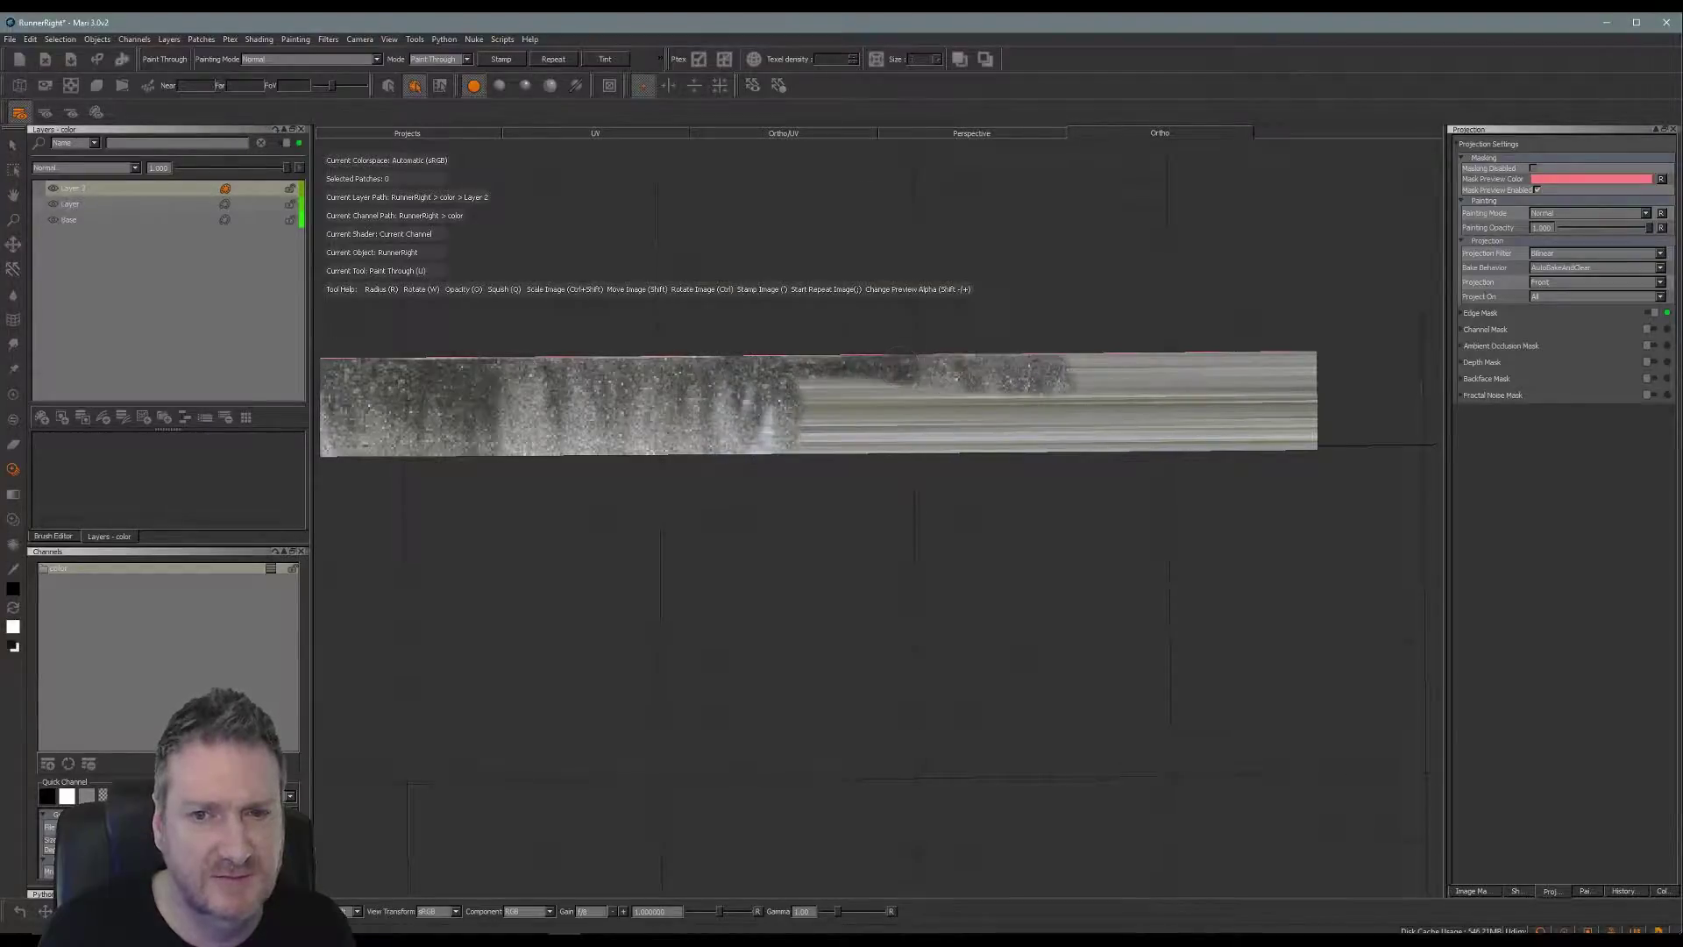
drag(1092, 373, 1118, 364)
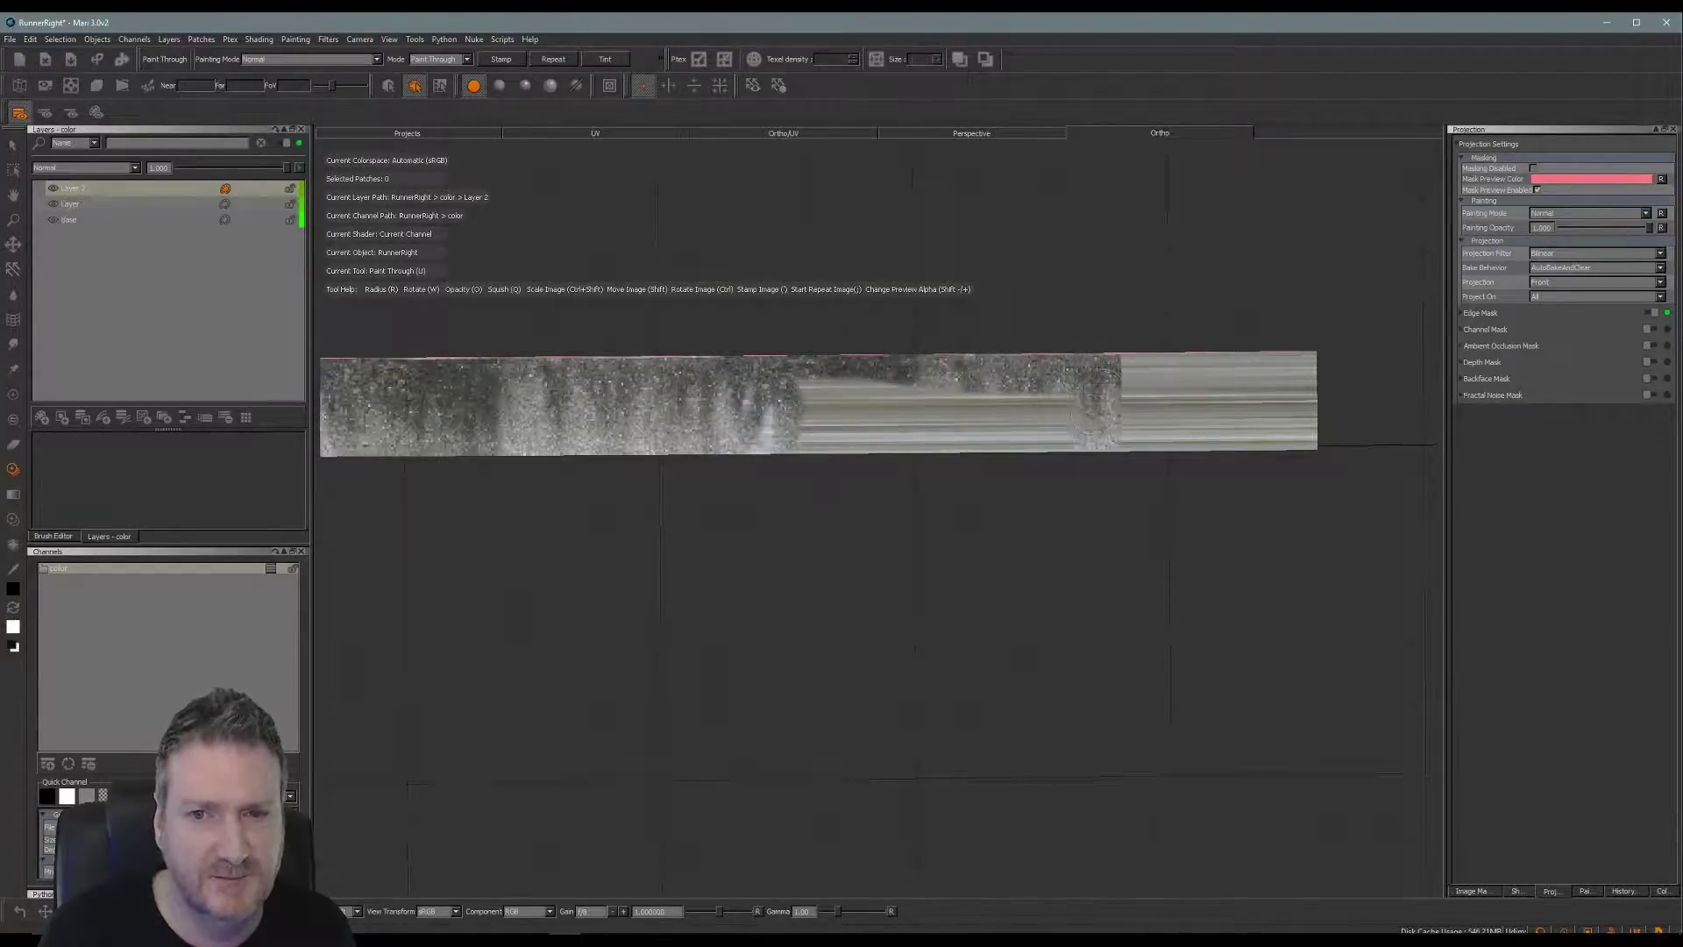
mouse_move(1053, 434)
mouse_down()
mouse_move(999, 438)
mouse_move(955, 412)
mouse_move(886, 429)
mouse_move(837, 406)
mouse_move(912, 392)
mouse_move(786, 416)
mouse_up()
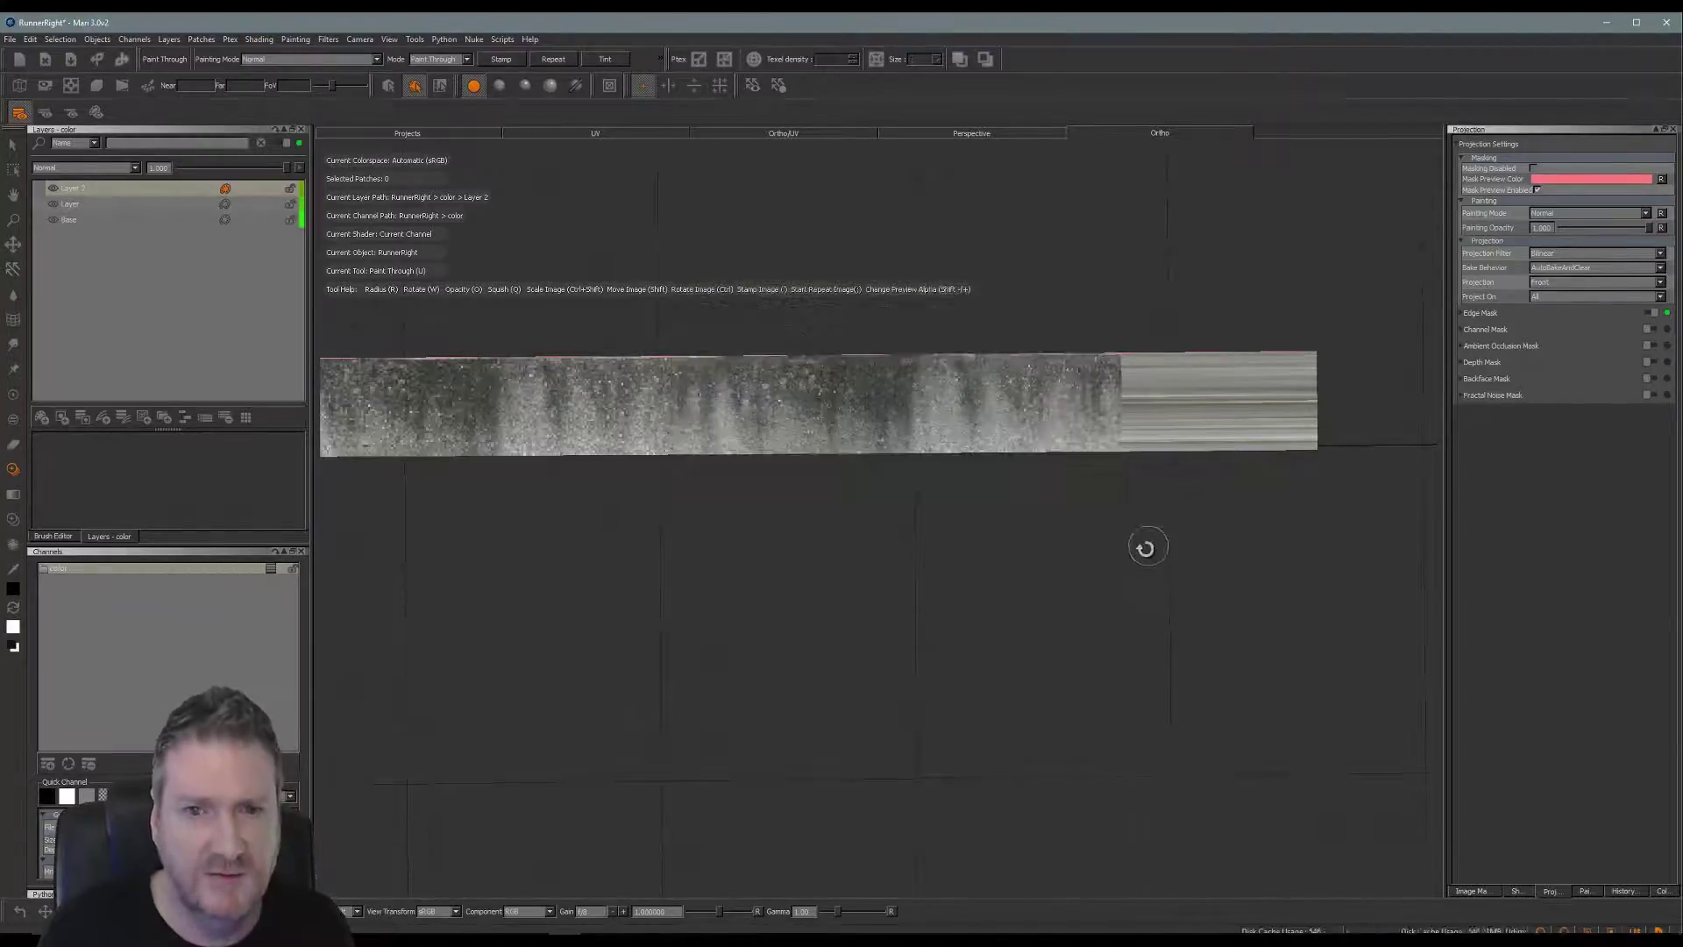
Position the image over the last streaked stretch and paint the stains up to the end of the trim.
middle_drag(1146, 544, 883, 549)
shift+drag(994, 484, 1015, 473)
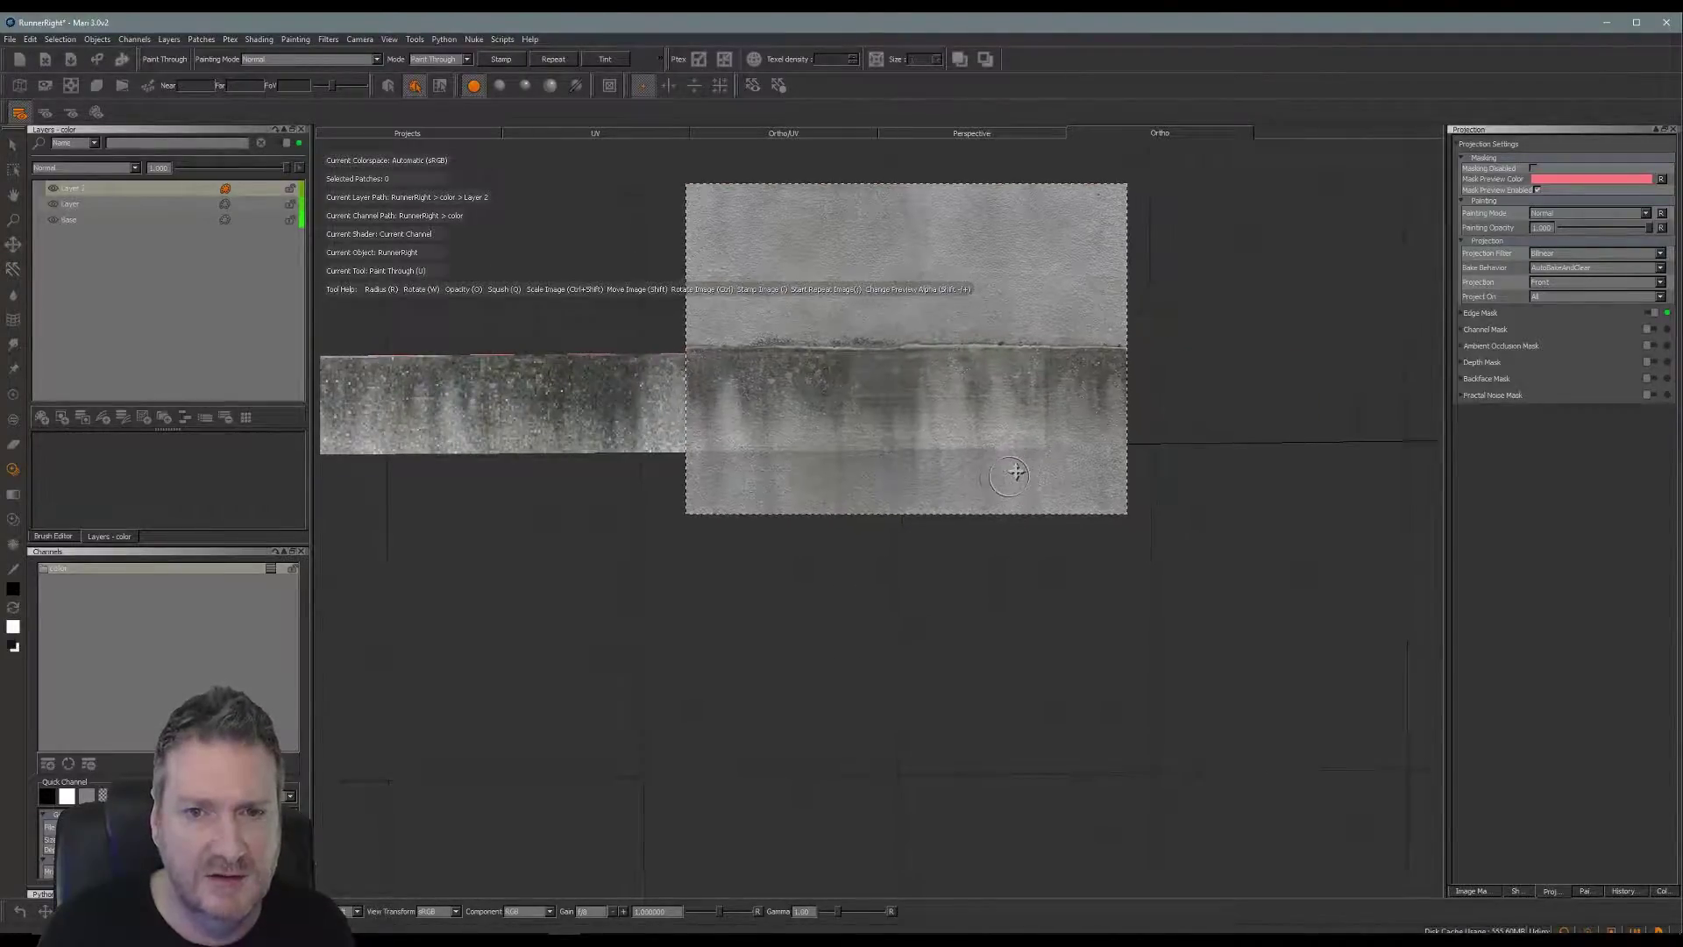
mouse_move(855, 369)
mouse_down()
mouse_move(930, 367)
mouse_move(846, 367)
mouse_move(885, 394)
mouse_move(837, 434)
mouse_move(1002, 425)
mouse_up()
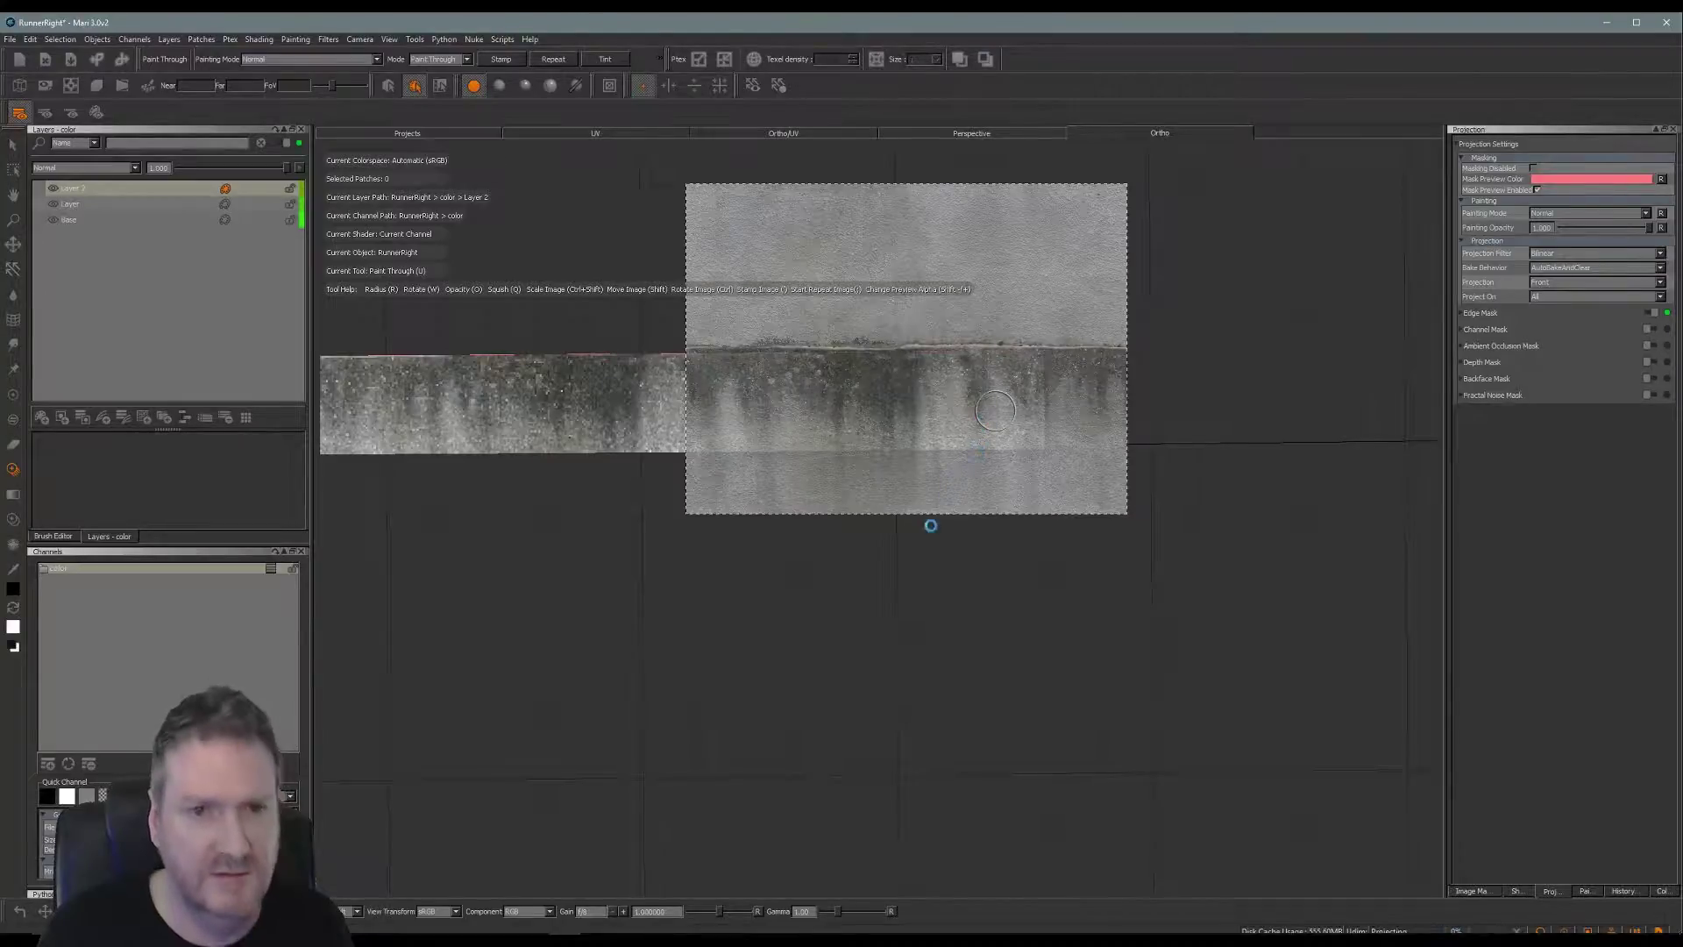
Turn to the adjoining streaked rock face at the trim's end and lower the concrete image over it.
alt+drag(1011, 544, 646, 684)
alt+right_drag(636, 616, 1060, 640)
alt+middle_drag(1060, 639, 608, 526)
mouse_move(608, 526)
alt+mouse_down()
mouse_move(609, 680)
mouse_move(912, 526)
mouse_move(470, 703)
mouse_move(462, 669)
mouse_move(552, 590)
mouse_move(538, 608)
mouse_move(1131, 614)
mouse_move(815, 602)
mouse_move(556, 658)
mouse_move(512, 763)
mouse_move(667, 632)
mouse_move(746, 491)
alt+mouse_up()
alt+drag(859, 488, 827, 553)
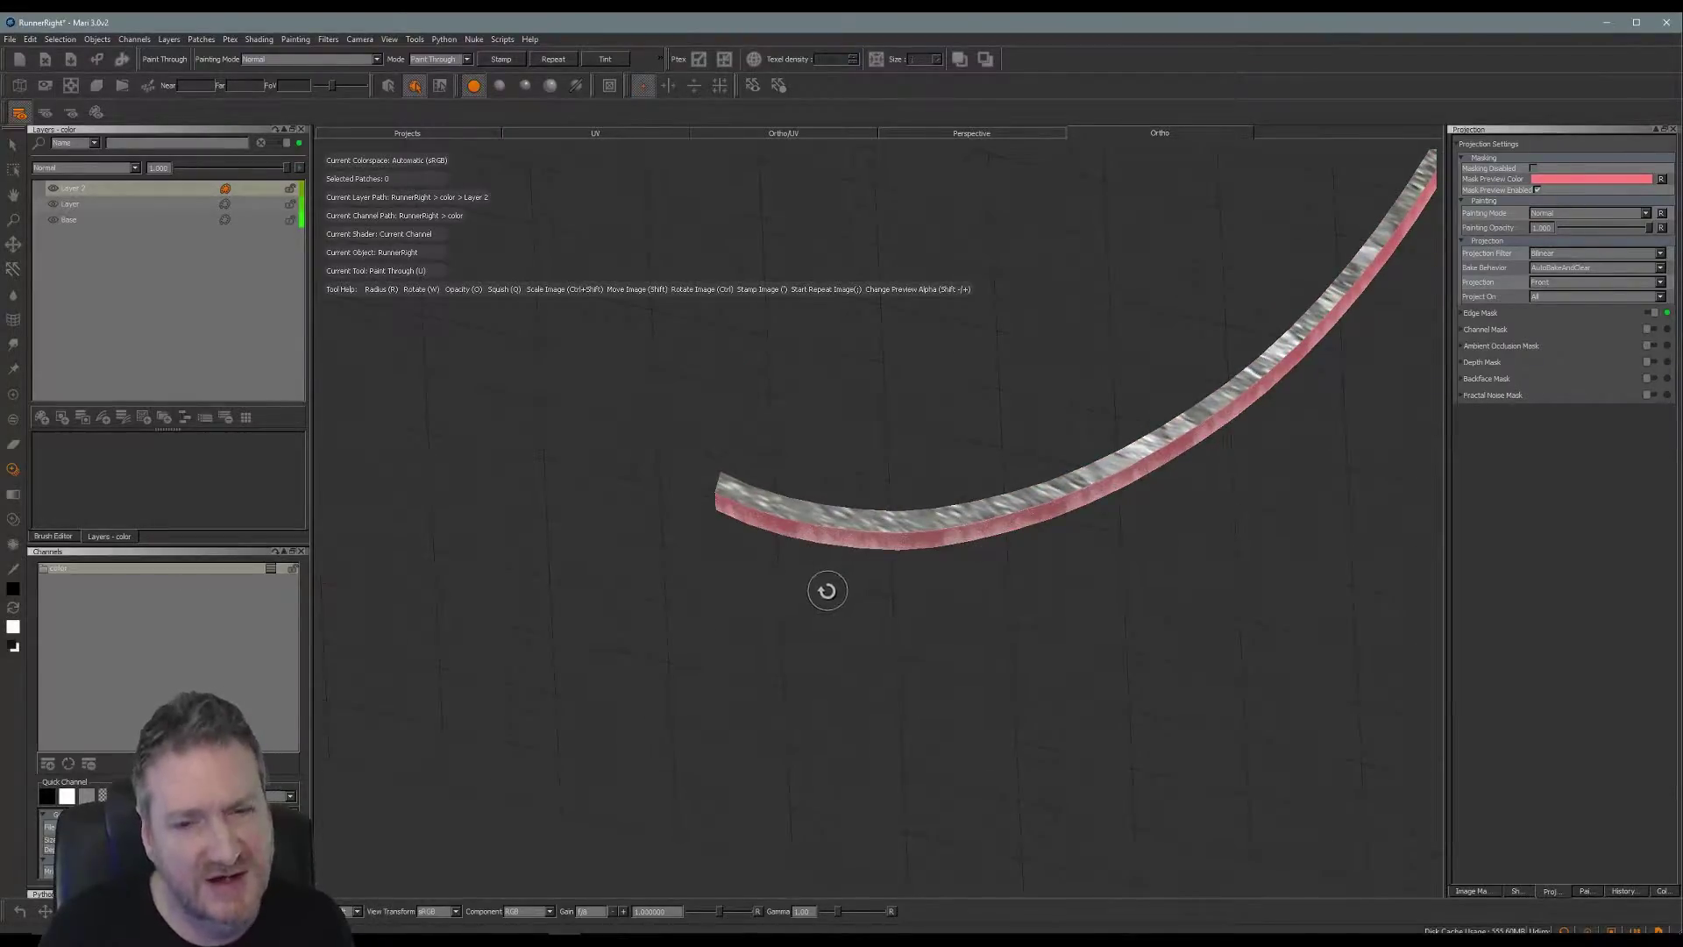
mouse_move(834, 587)
alt+mouse_down()
mouse_move(814, 589)
mouse_move(816, 687)
alt+mouse_up()
key(u)
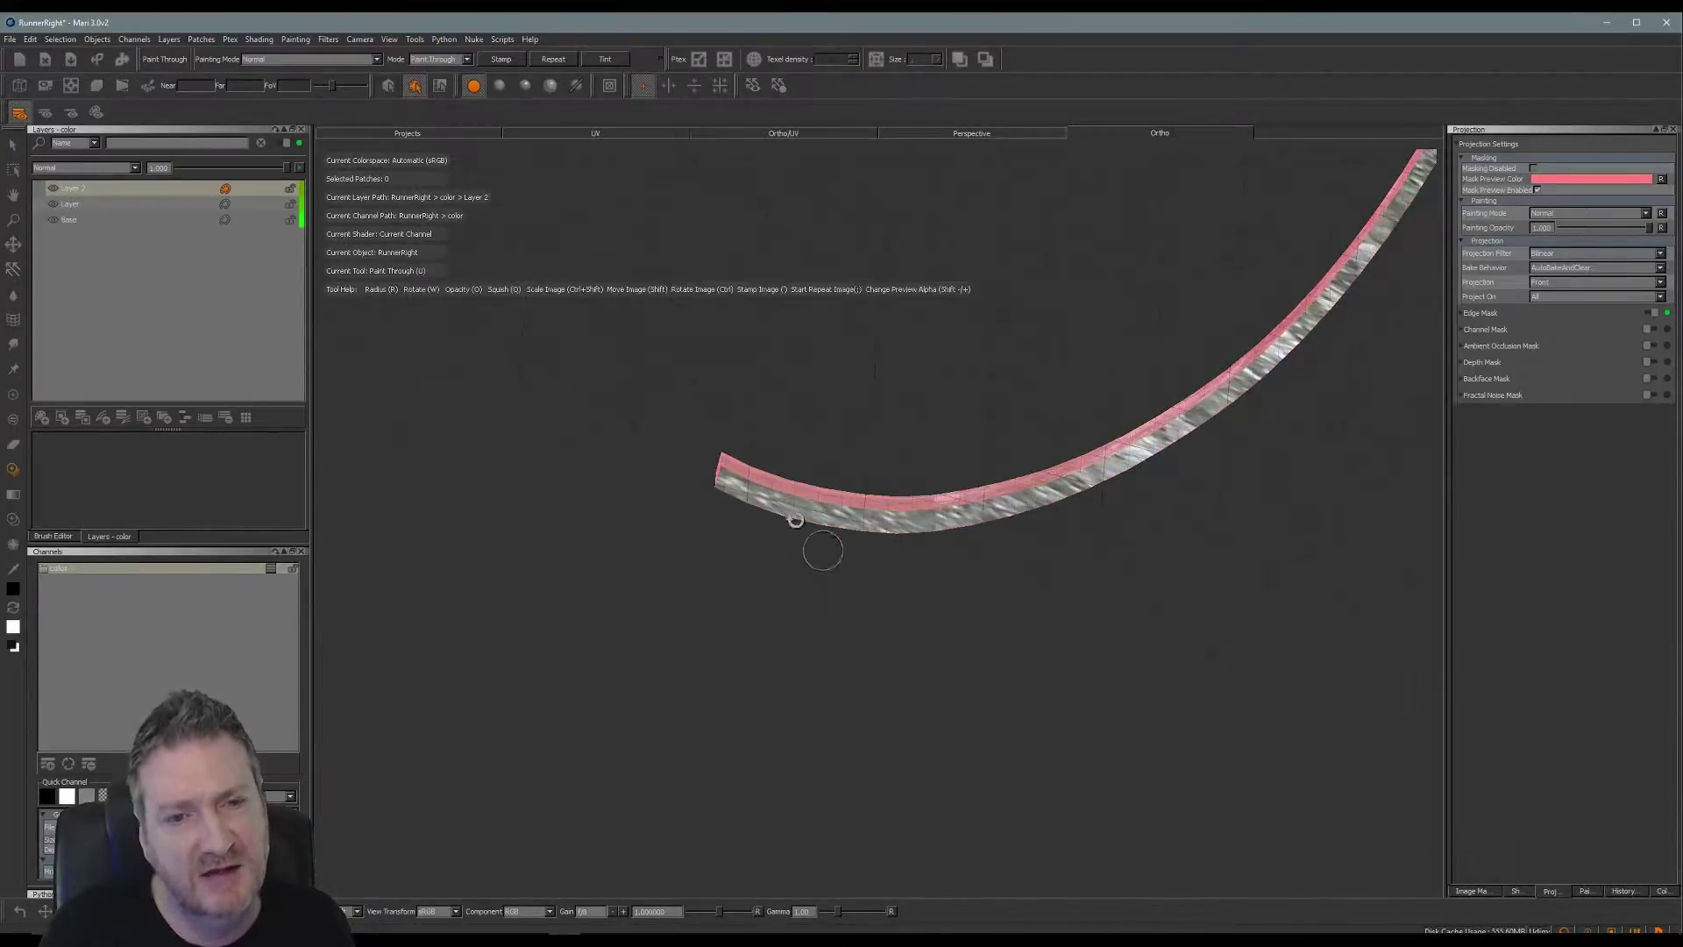
drag(1108, 454, 795, 462)
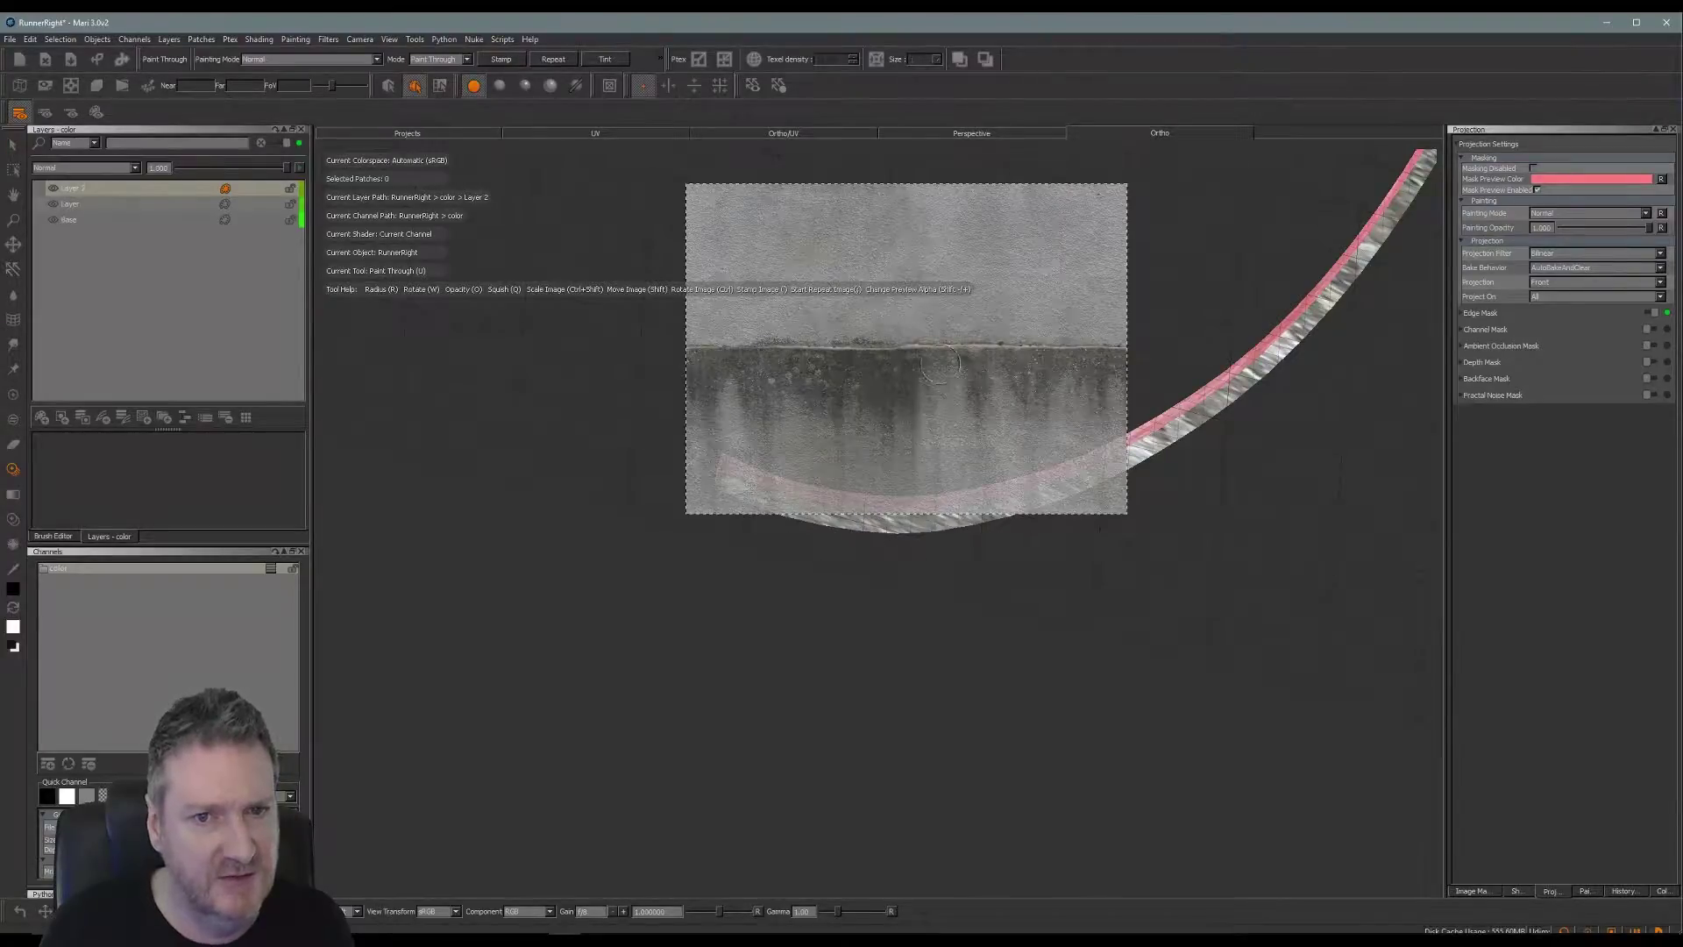
shift+drag(943, 267, 931, 513)
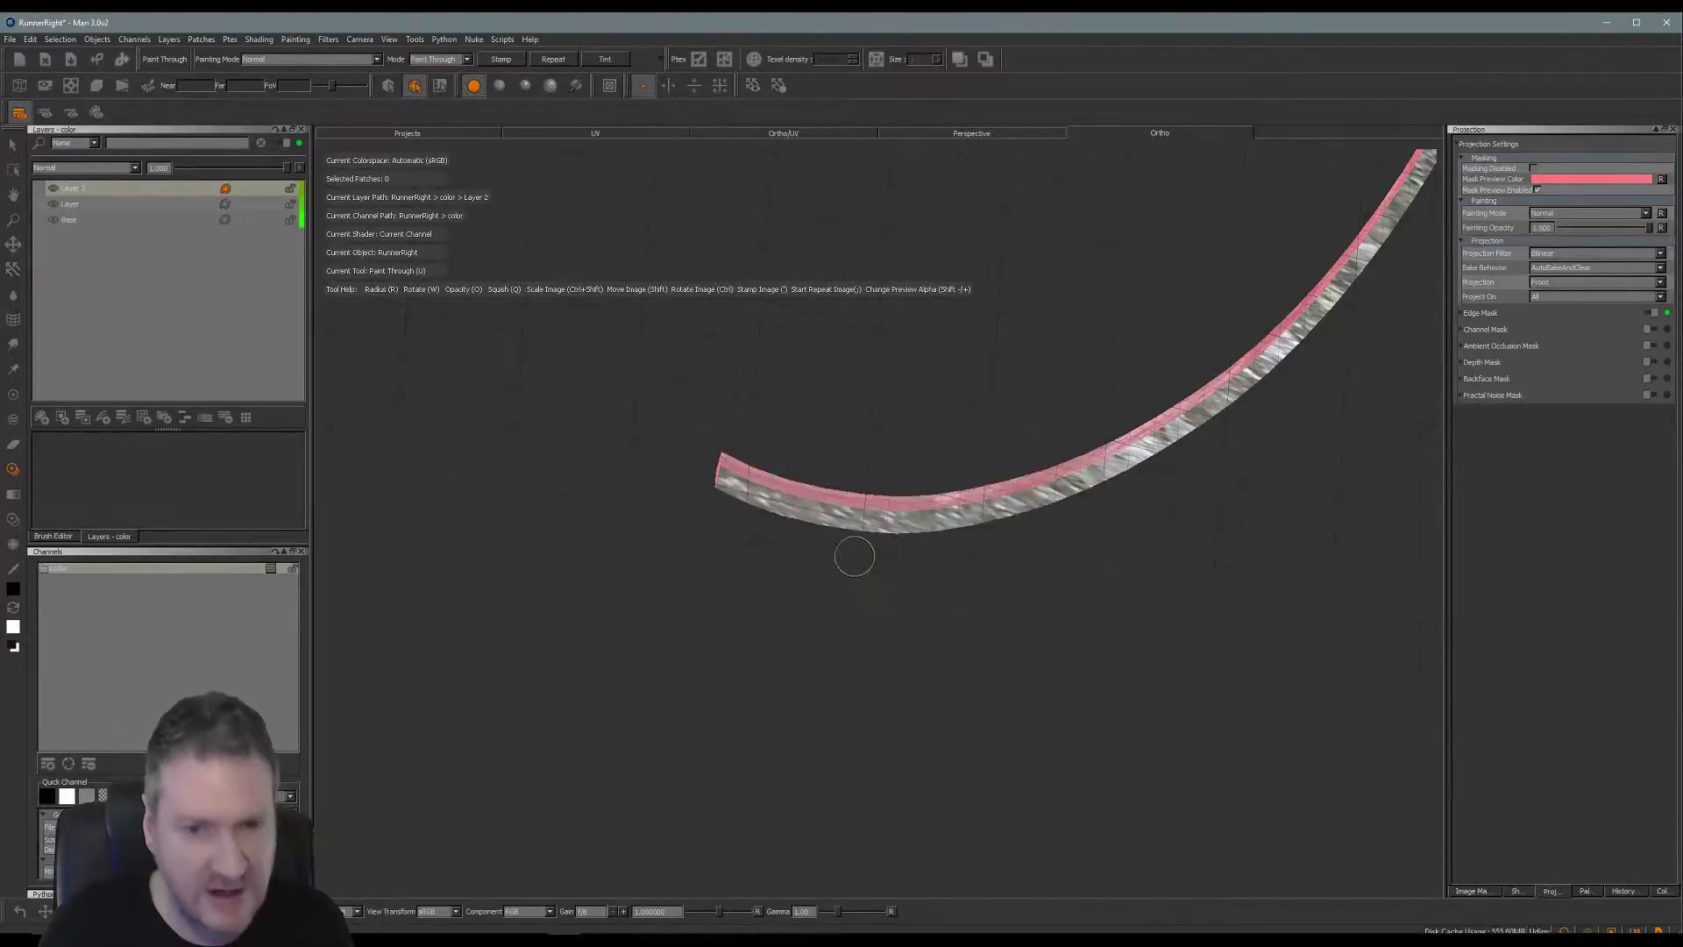
alt+right_drag(850, 560, 1074, 555)
alt+drag(1074, 555, 1003, 594)
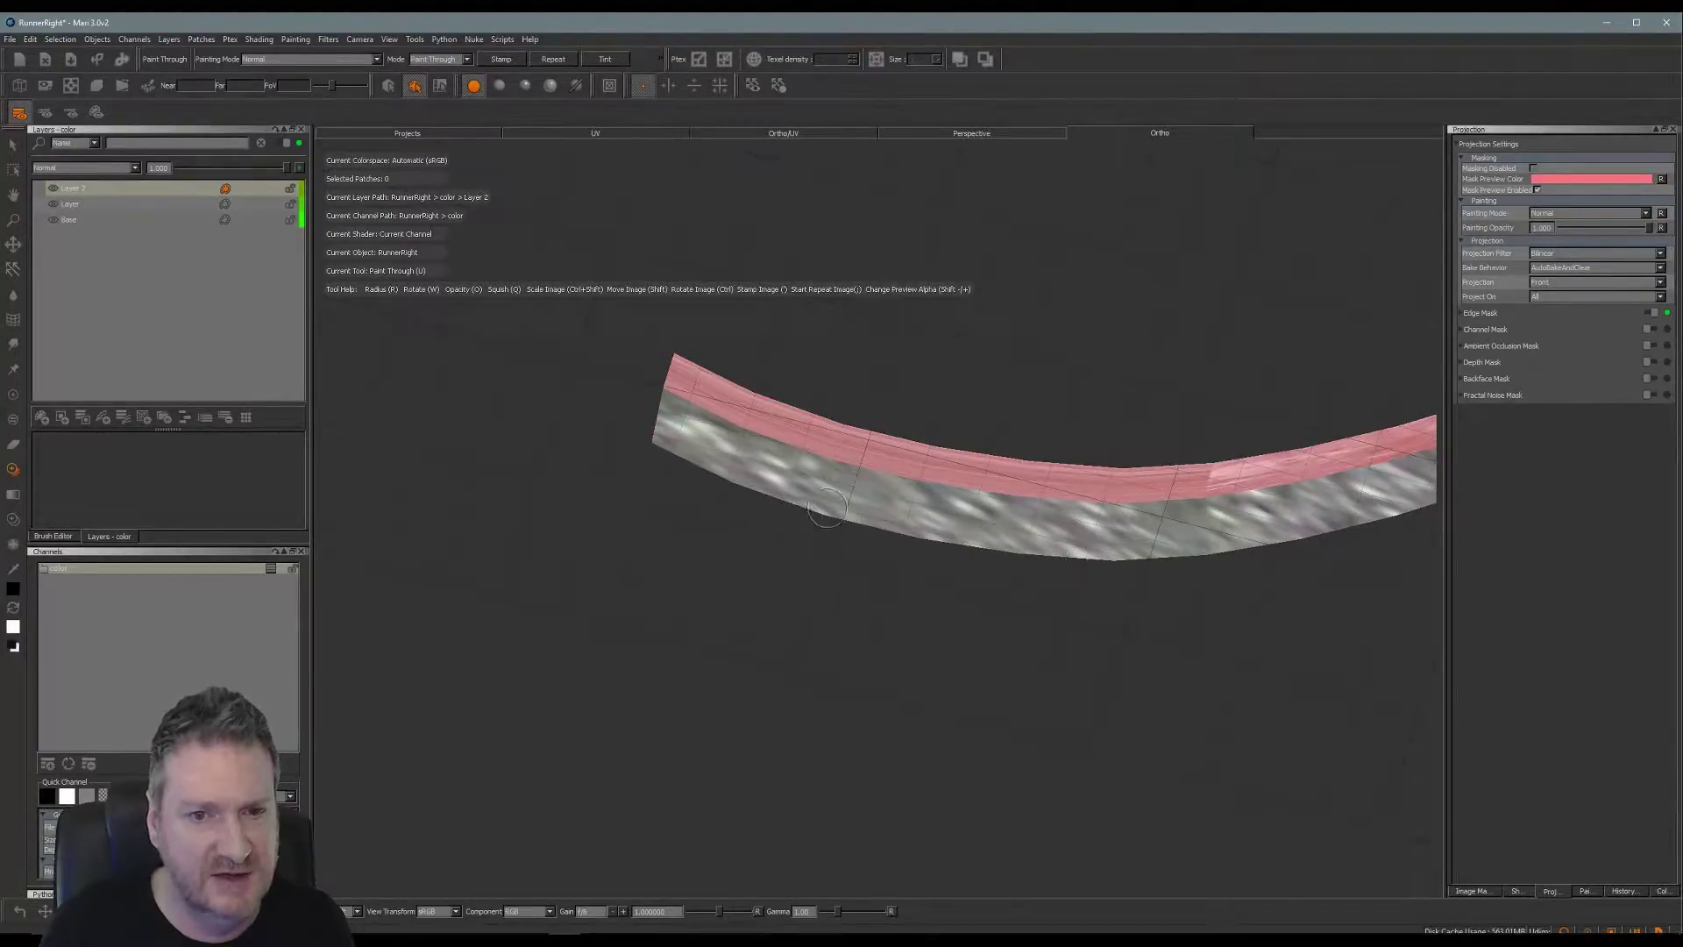
Rotate and position the image so the concrete below its dark stains follows the sloping end of the streaked face.
shift+drag(844, 554, 844, 491)
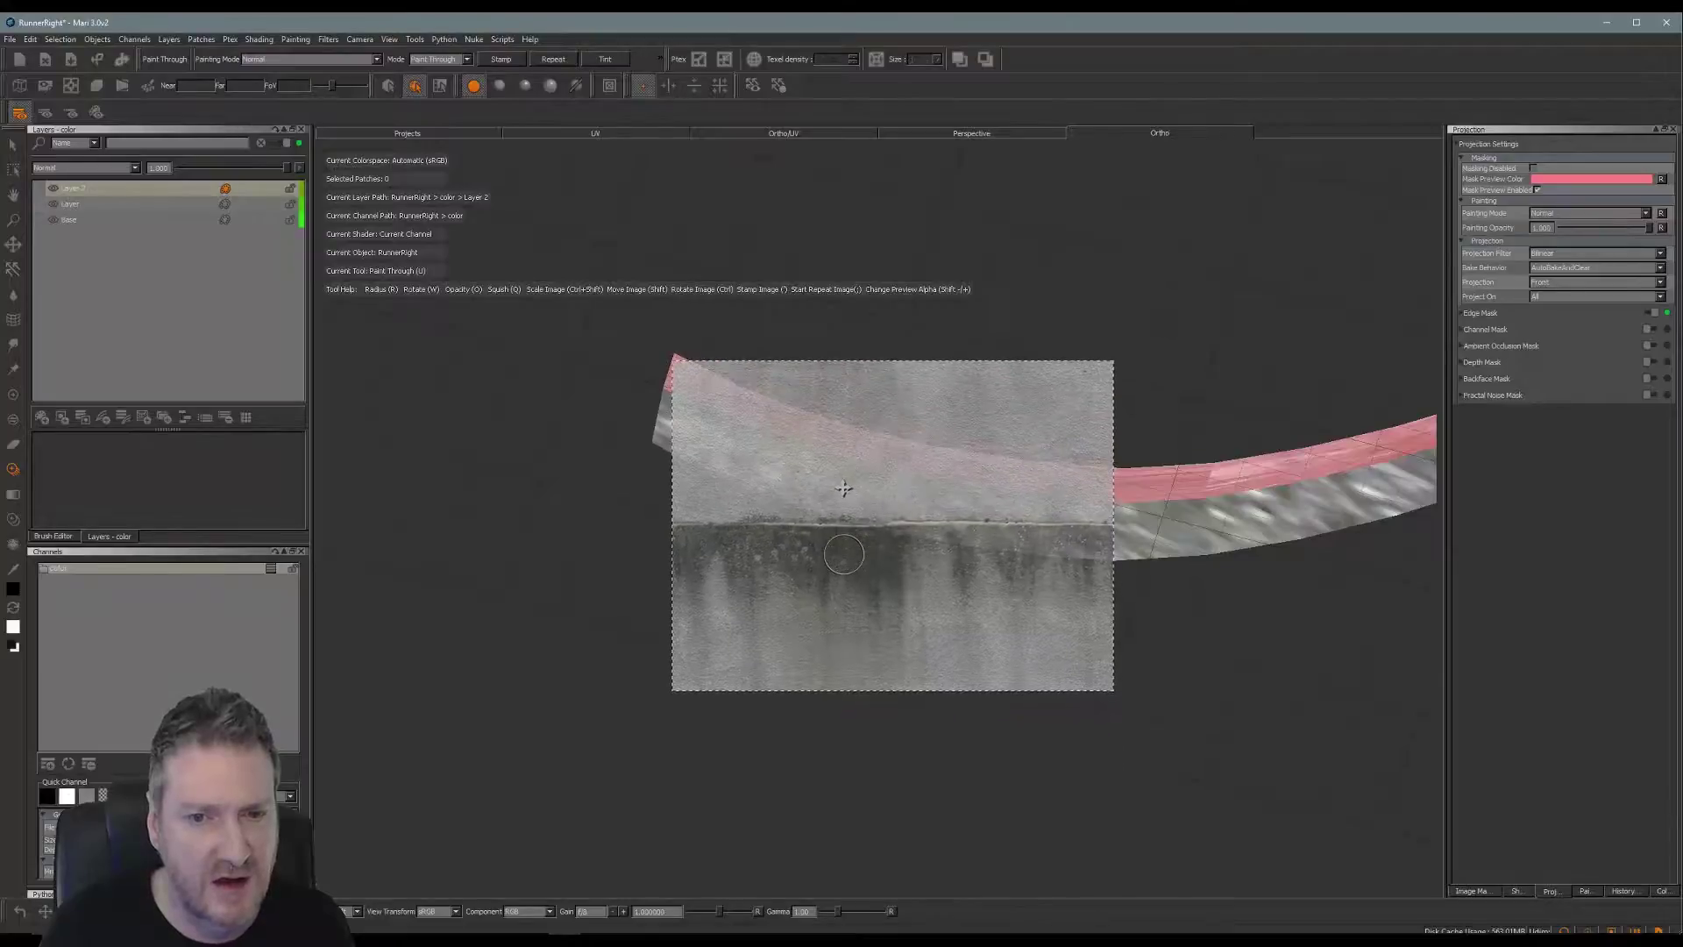
ctrl+drag(948, 434, 979, 457)
shift+drag(952, 513, 960, 445)
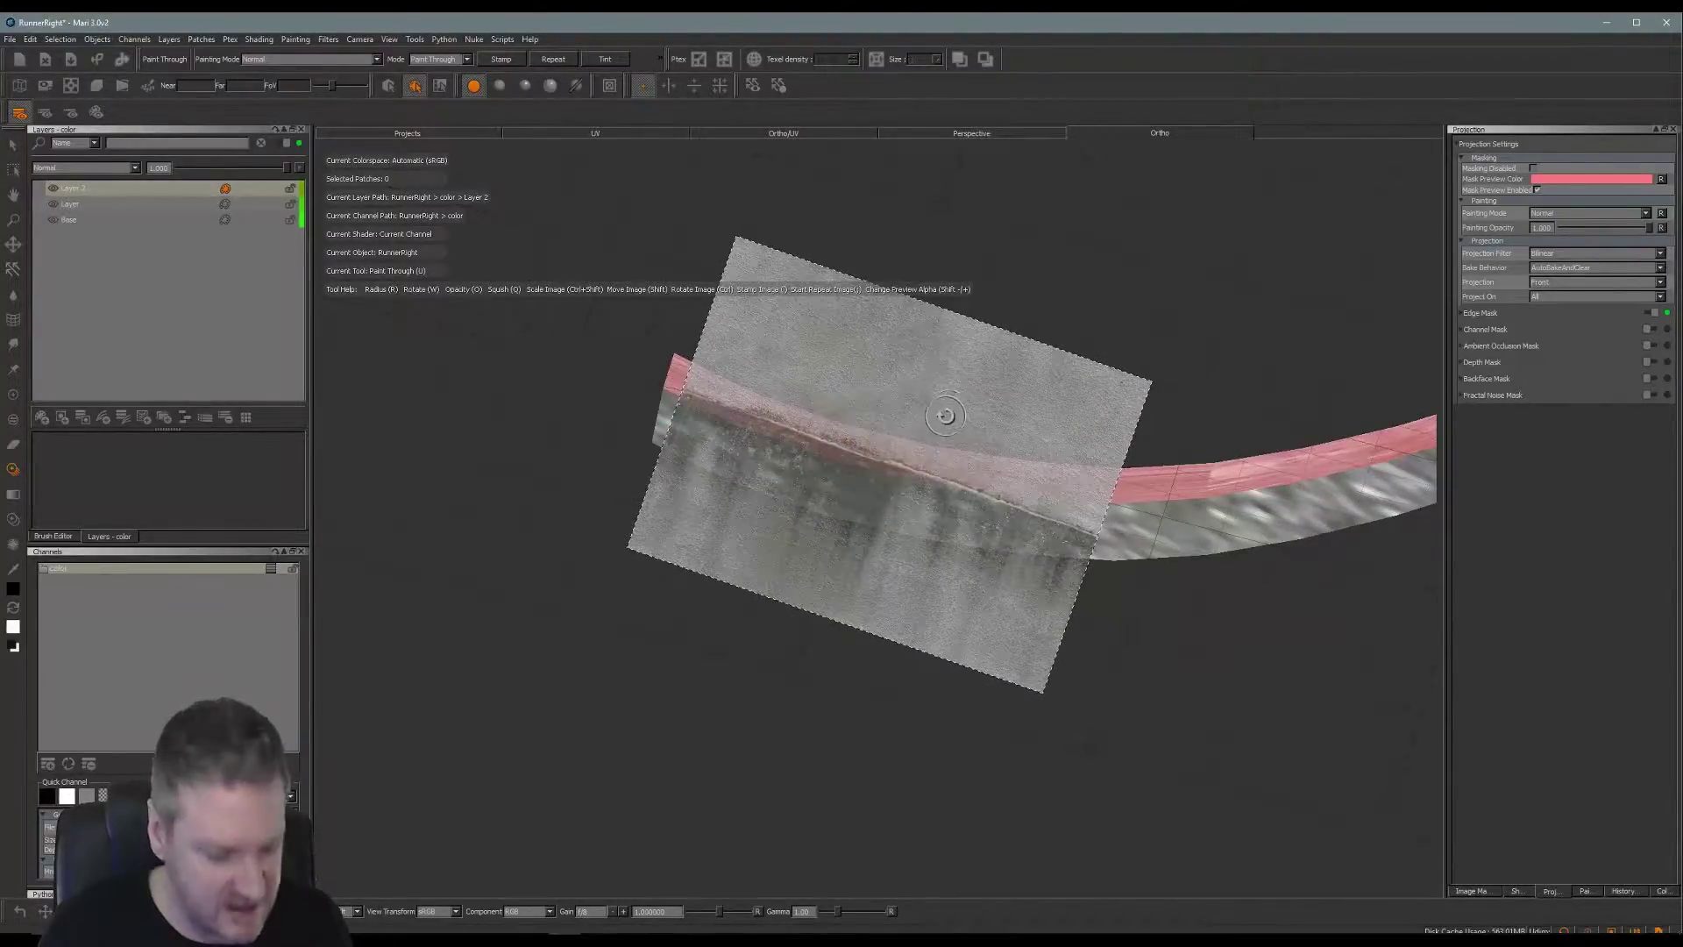
ctrl+drag(929, 400, 925, 396)
mouse_move(870, 466)
ctrl+mouse_down()
mouse_move(887, 462)
mouse_move(870, 465)
ctrl+mouse_up()
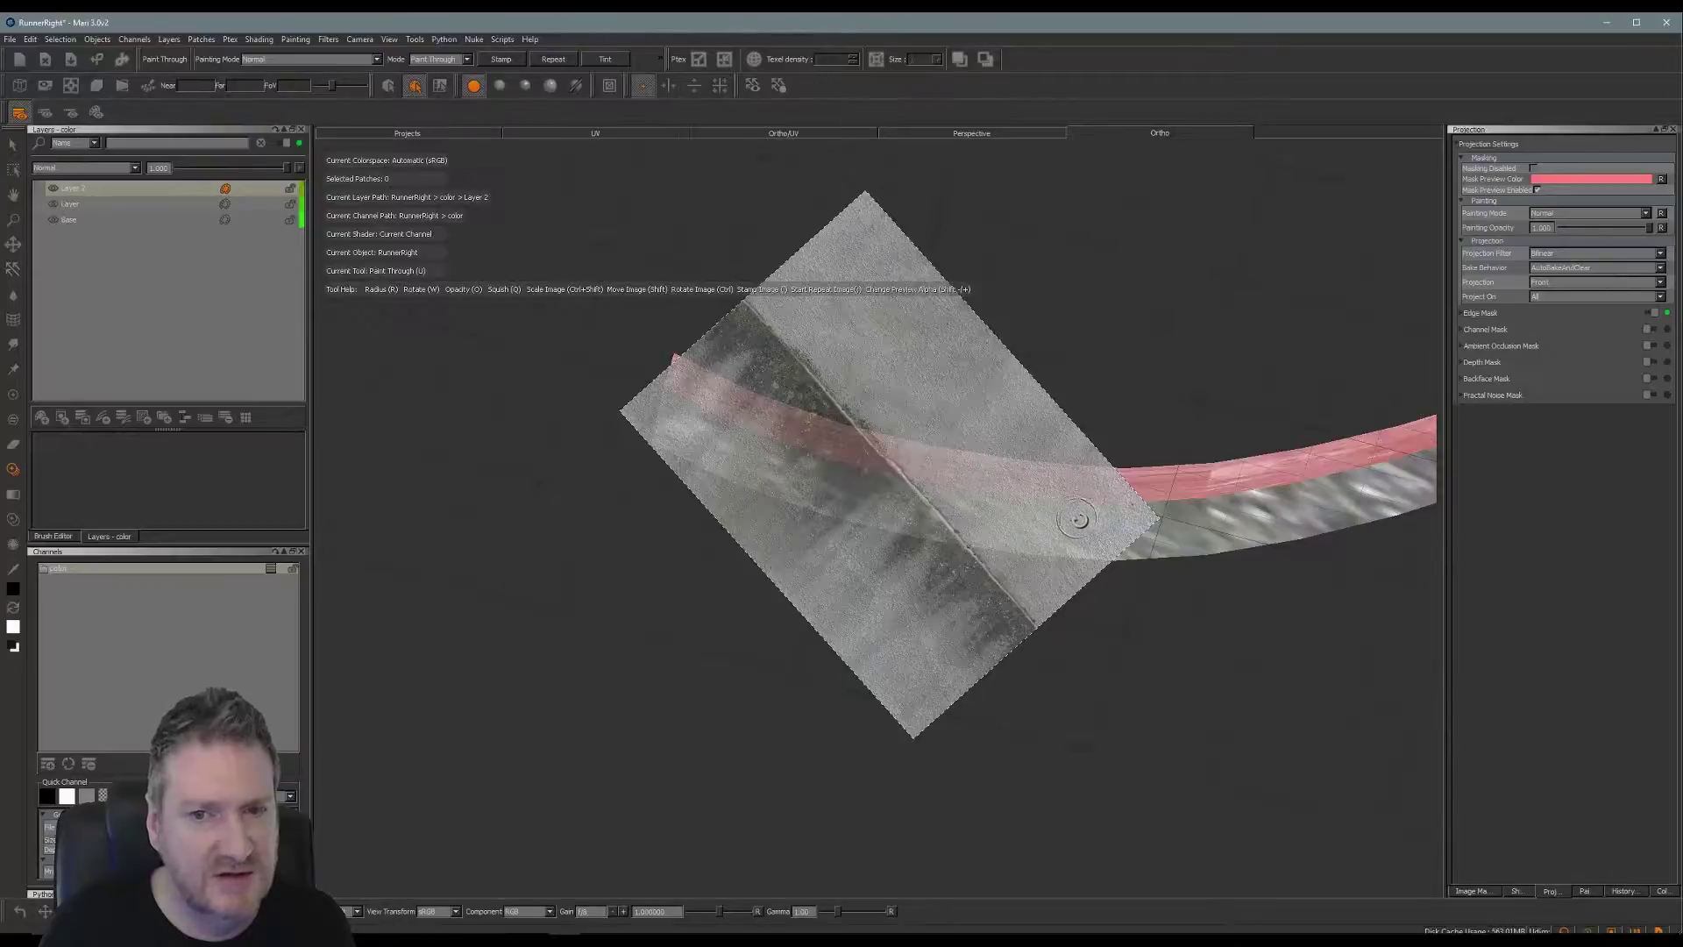
ctrl+drag(1078, 519, 1067, 413)
shift+drag(894, 454, 941, 346)
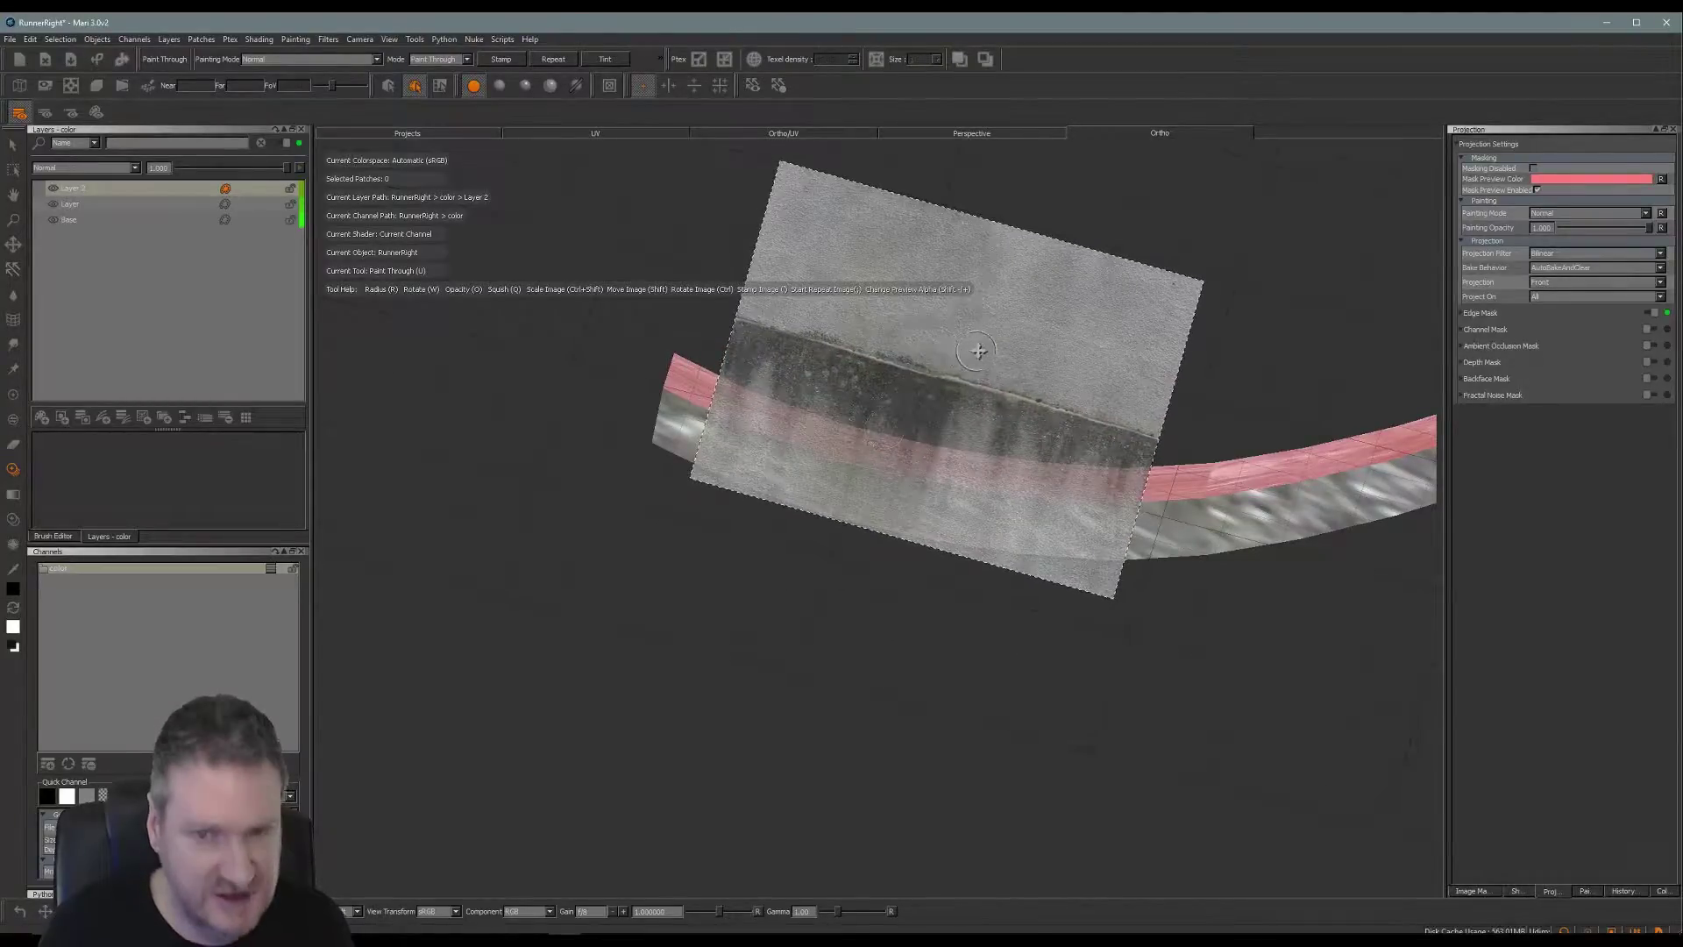
mouse_move(990, 346)
ctrl+mouse_down()
mouse_move(960, 292)
mouse_move(913, 301)
mouse_move(912, 319)
ctrl+mouse_up()
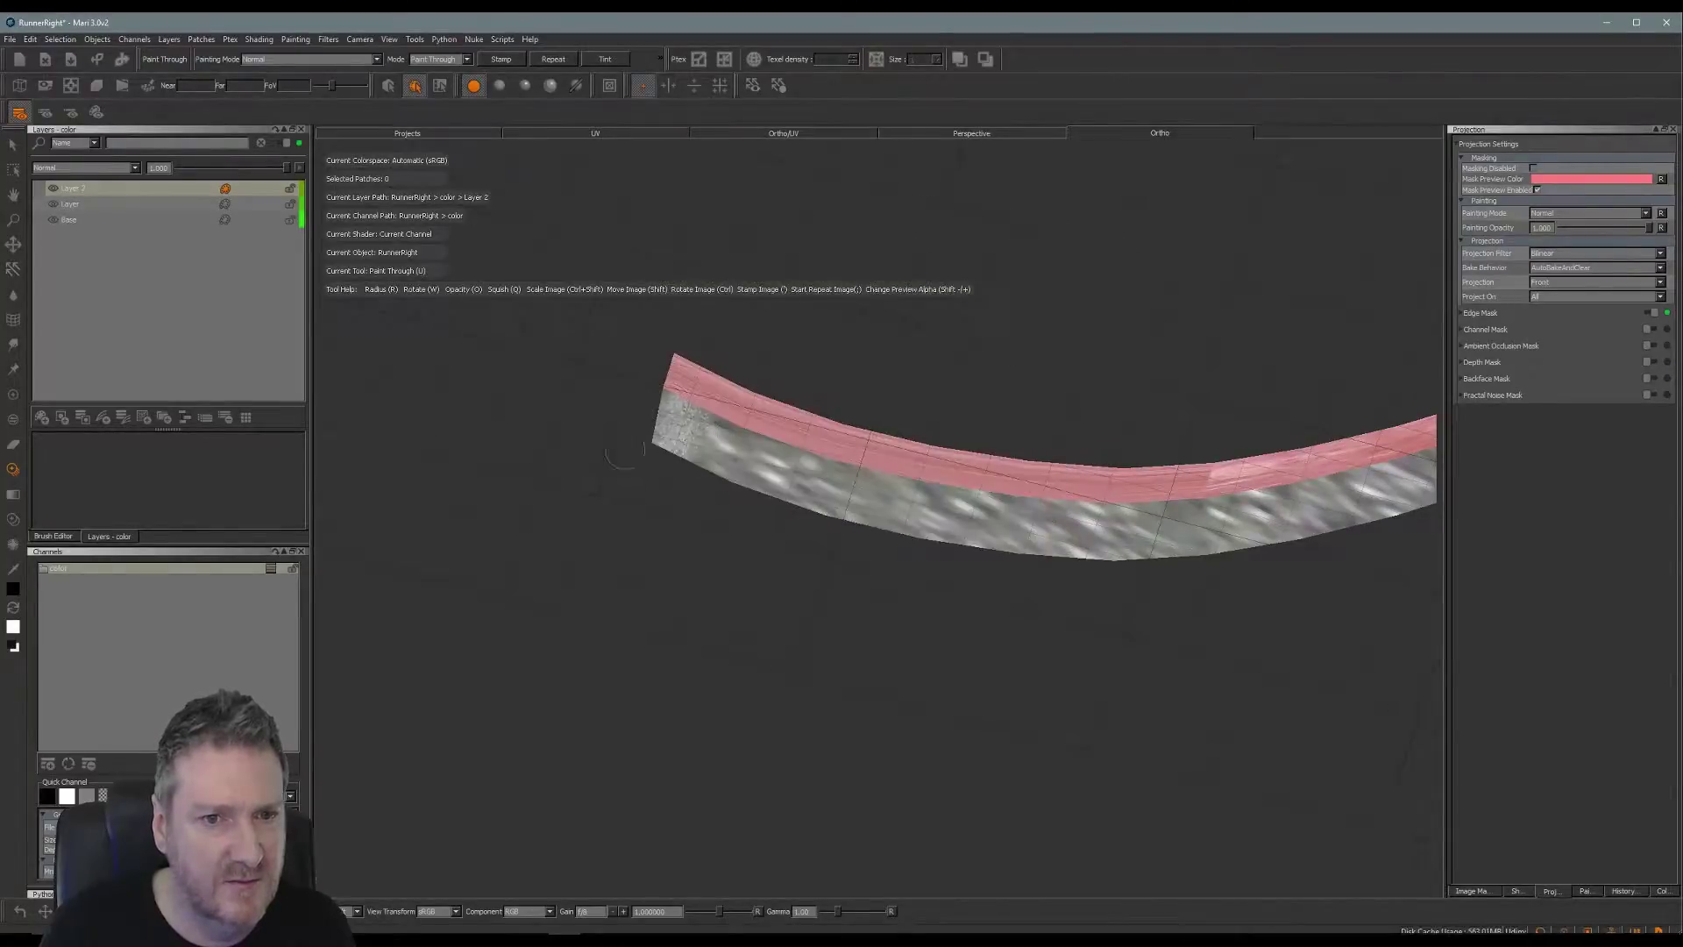
Paint grey concrete from the end of the streaked face, shift the image along the curve and continue painting the adjoining stretch.
drag(763, 469, 690, 419)
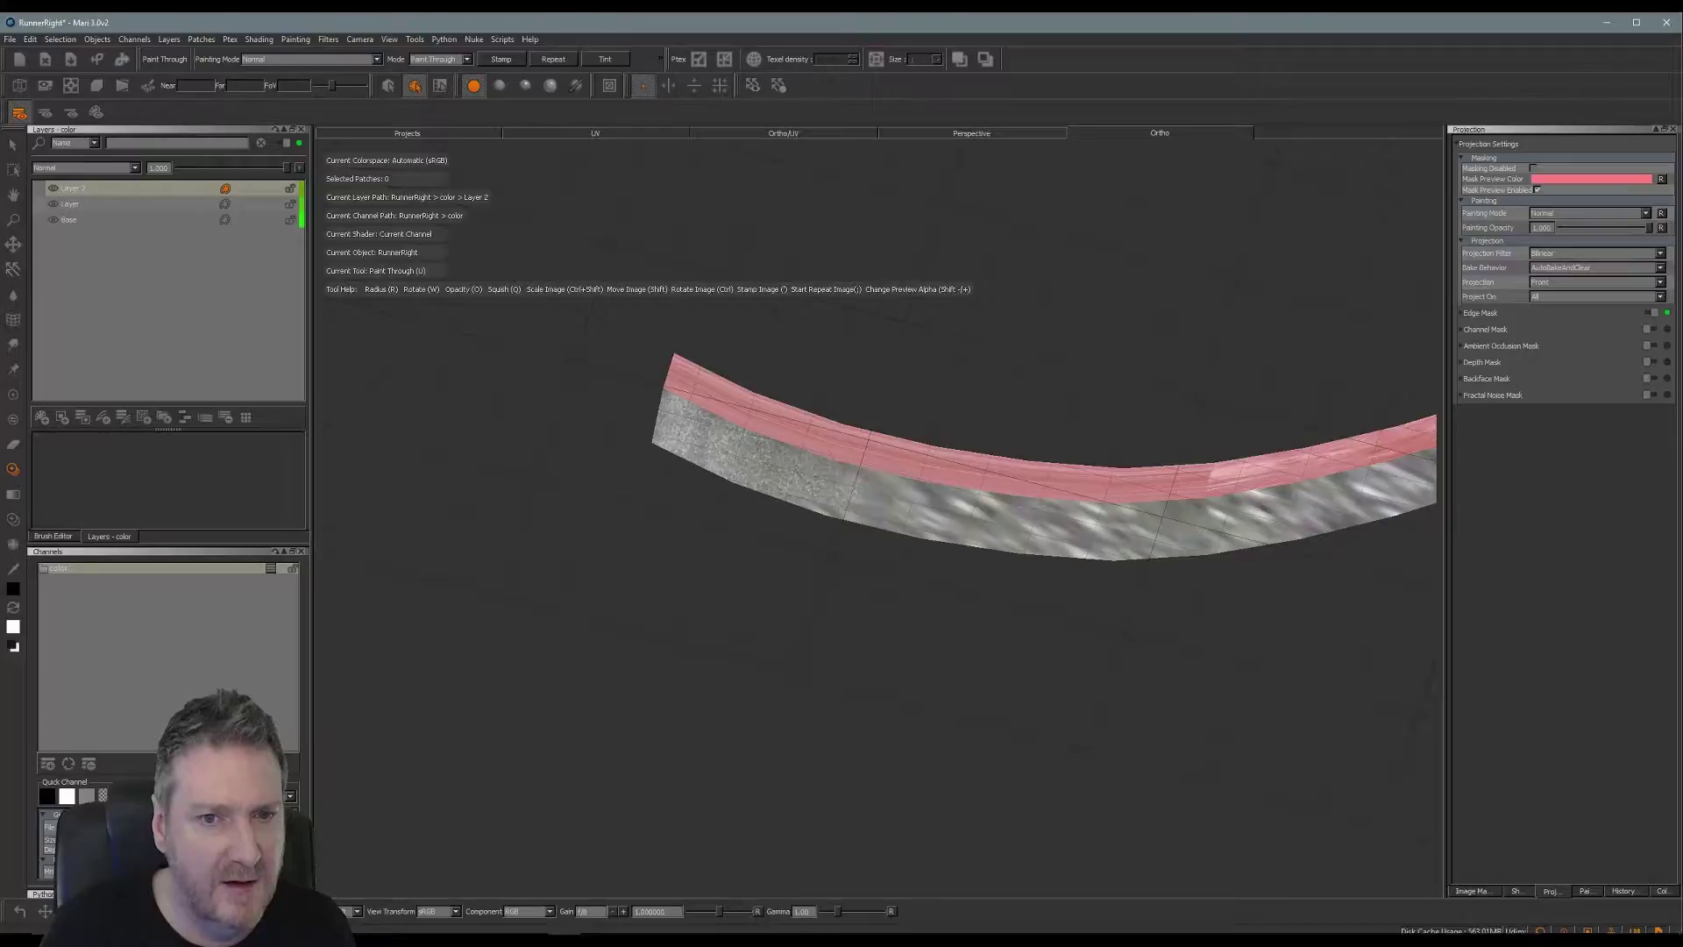
drag(857, 531, 1042, 526)
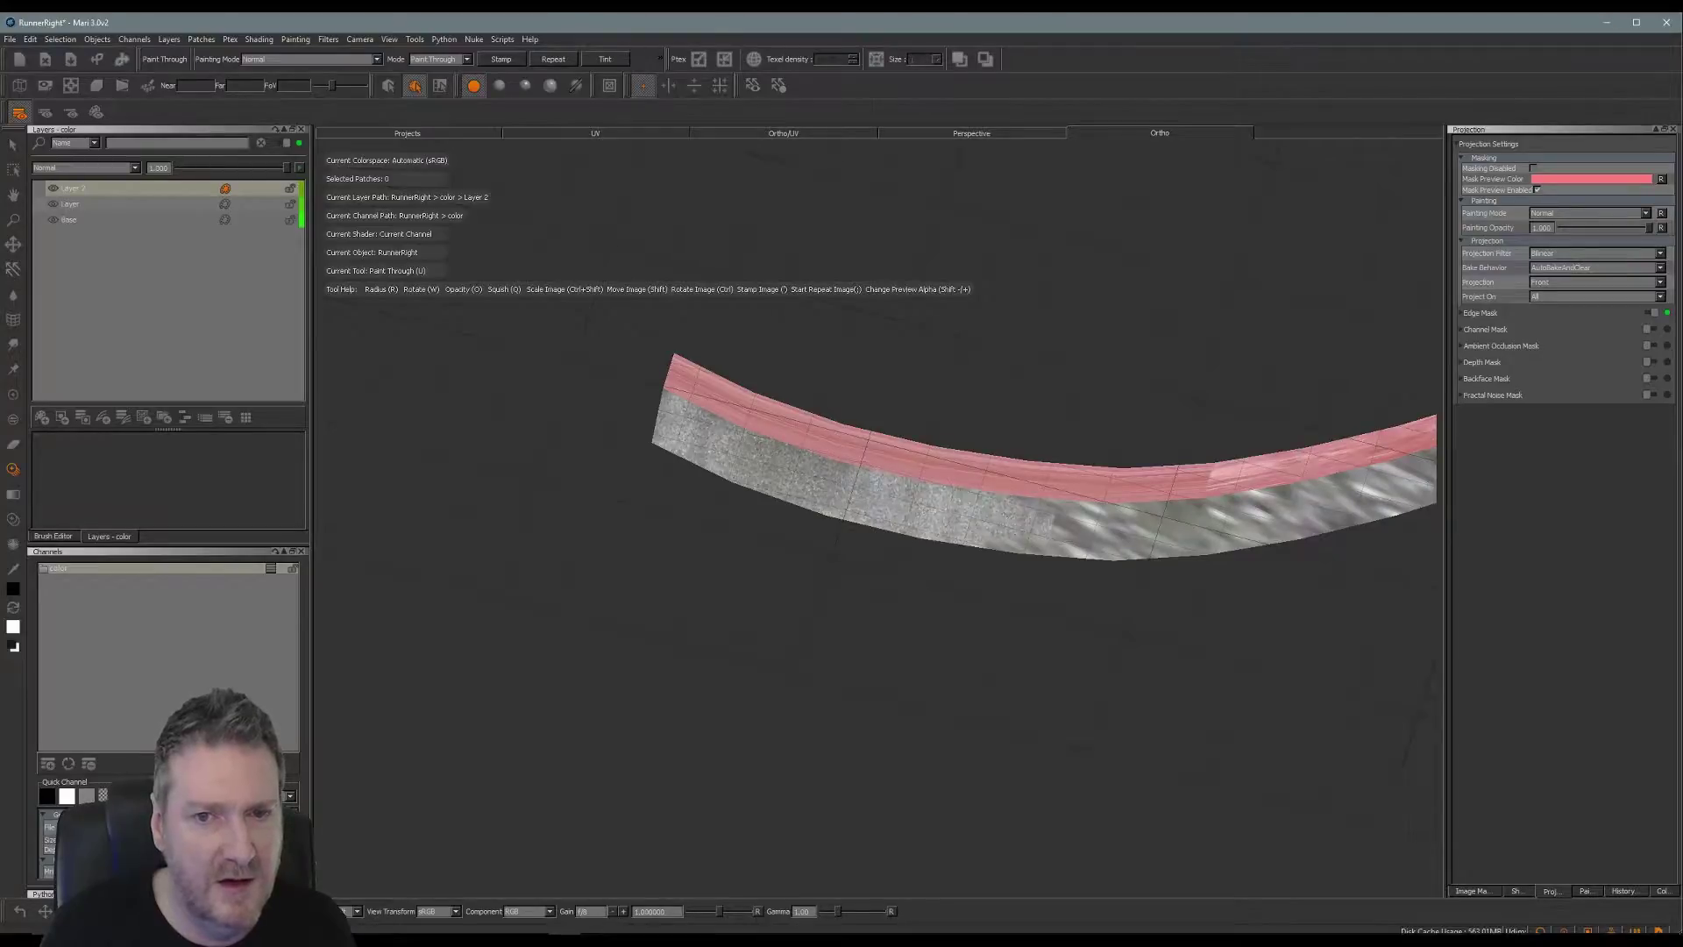
mouse_move(902, 556)
shift+mouse_down()
mouse_move(1214, 574)
mouse_move(1149, 523)
shift+mouse_up()
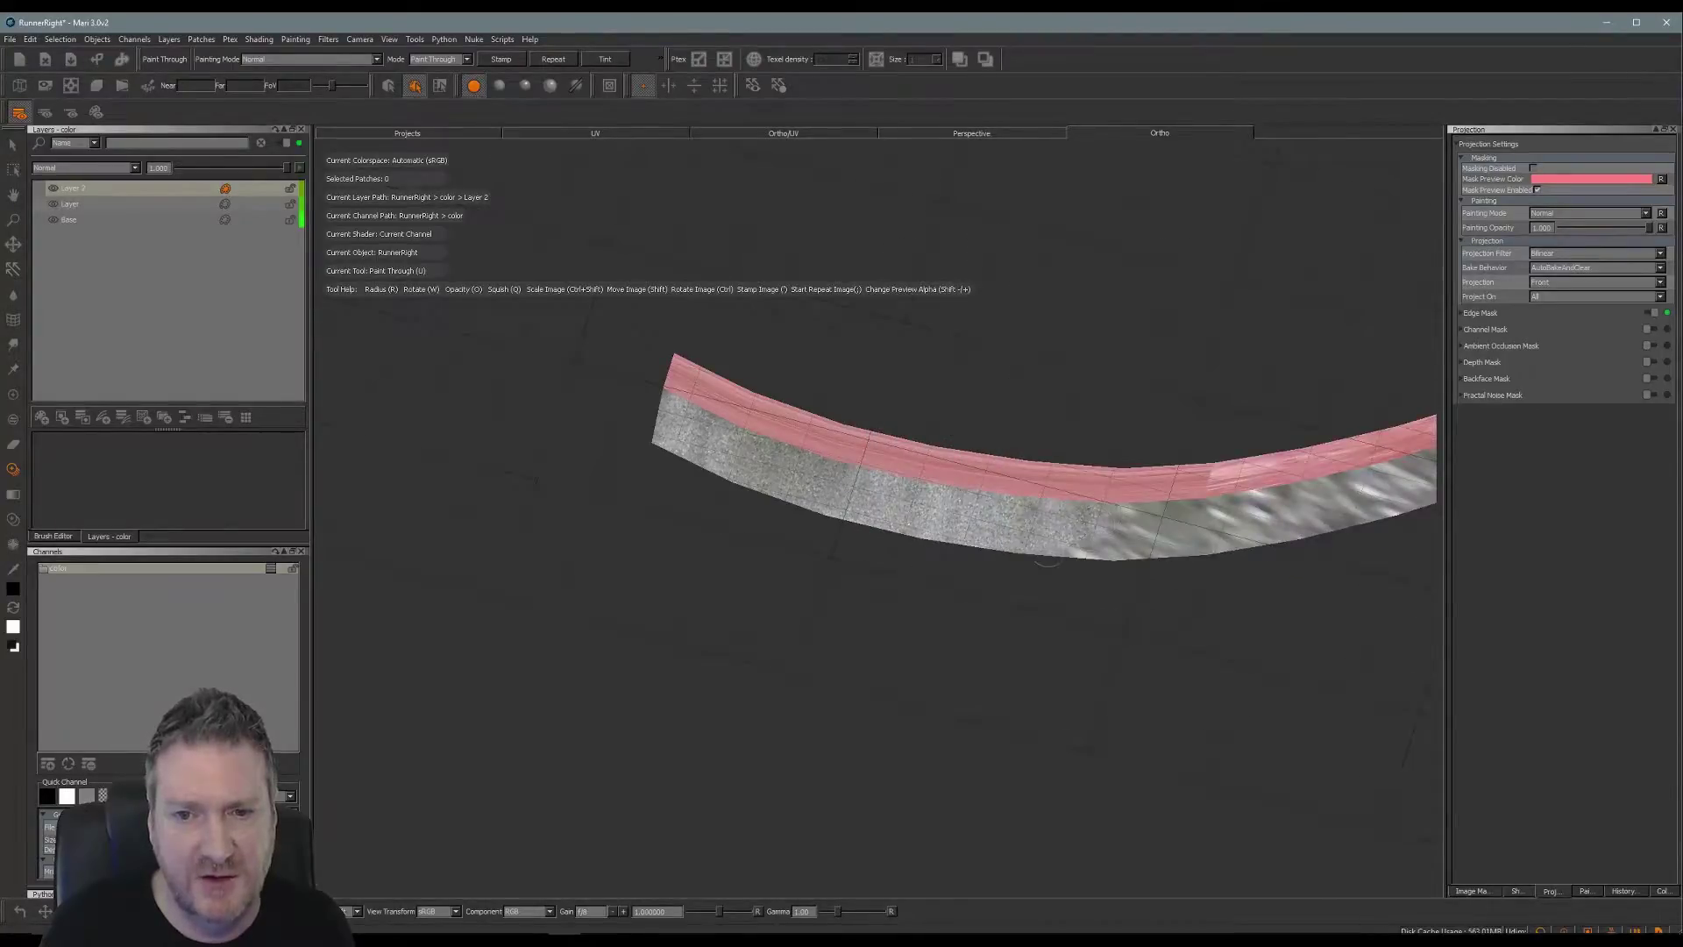
mouse_move(1047, 562)
mouse_down()
mouse_move(1198, 519)
mouse_move(1300, 517)
mouse_up()
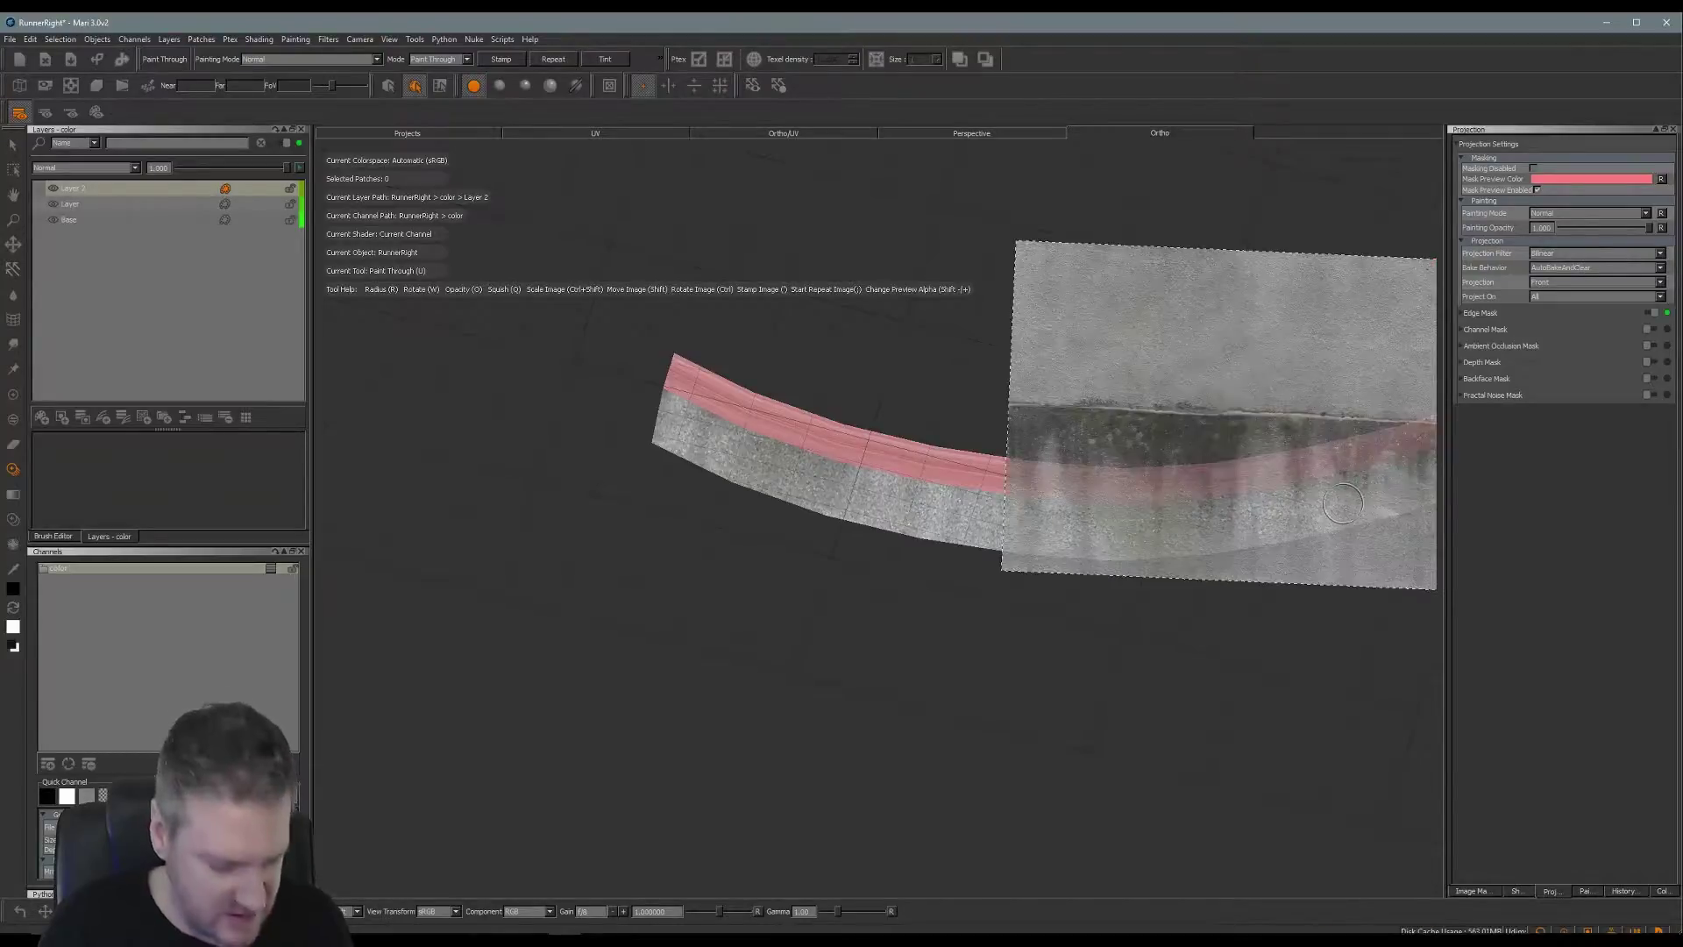
Tilt the image along the rising curve beside the painted concrete and paint it over the adjoining streaked stretch.
mouse_move(1187, 631)
alt+mouse_down()
mouse_move(661, 609)
mouse_move(706, 601)
mouse_move(604, 545)
mouse_move(680, 537)
mouse_move(740, 561)
mouse_move(690, 560)
mouse_move(850, 342)
mouse_move(1008, 365)
mouse_move(624, 338)
mouse_move(646, 353)
mouse_move(797, 319)
alt+mouse_up()
key(u)
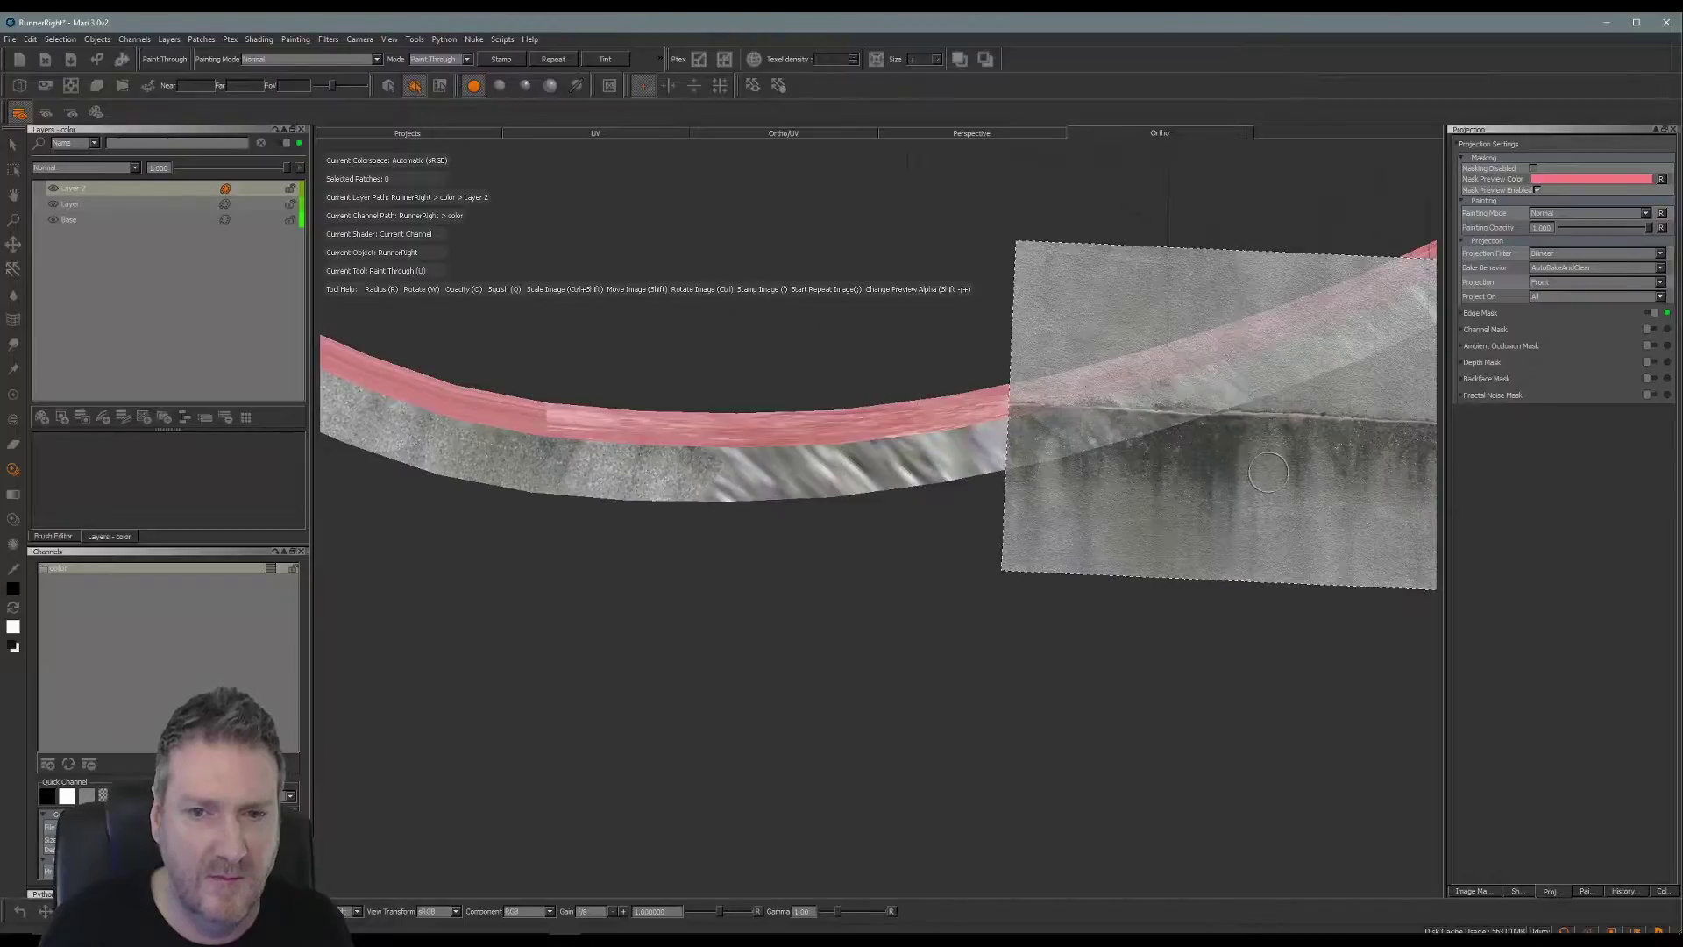
shift+drag(1268, 474, 1255, 477)
mouse_move(1004, 447)
ctrl+mouse_down()
mouse_move(1007, 413)
mouse_move(994, 438)
mouse_move(1050, 400)
mouse_move(1020, 416)
ctrl+mouse_up()
mouse_move(691, 448)
mouse_down()
mouse_move(669, 481)
mouse_move(789, 469)
mouse_up()
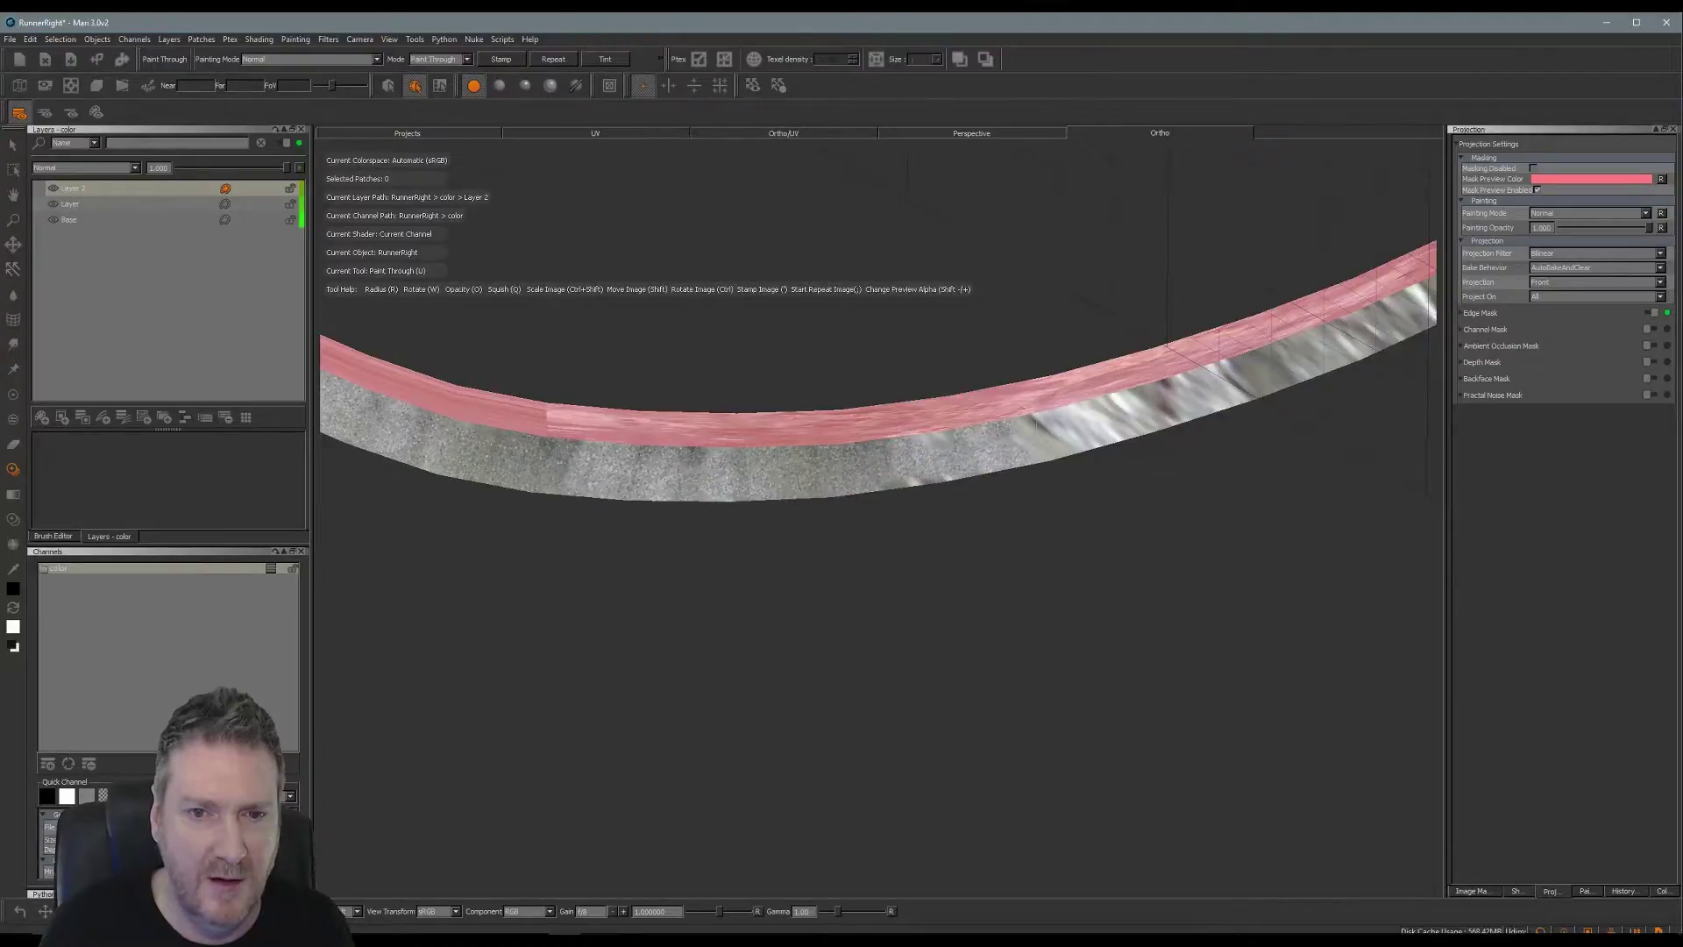
drag(1037, 421, 1076, 421)
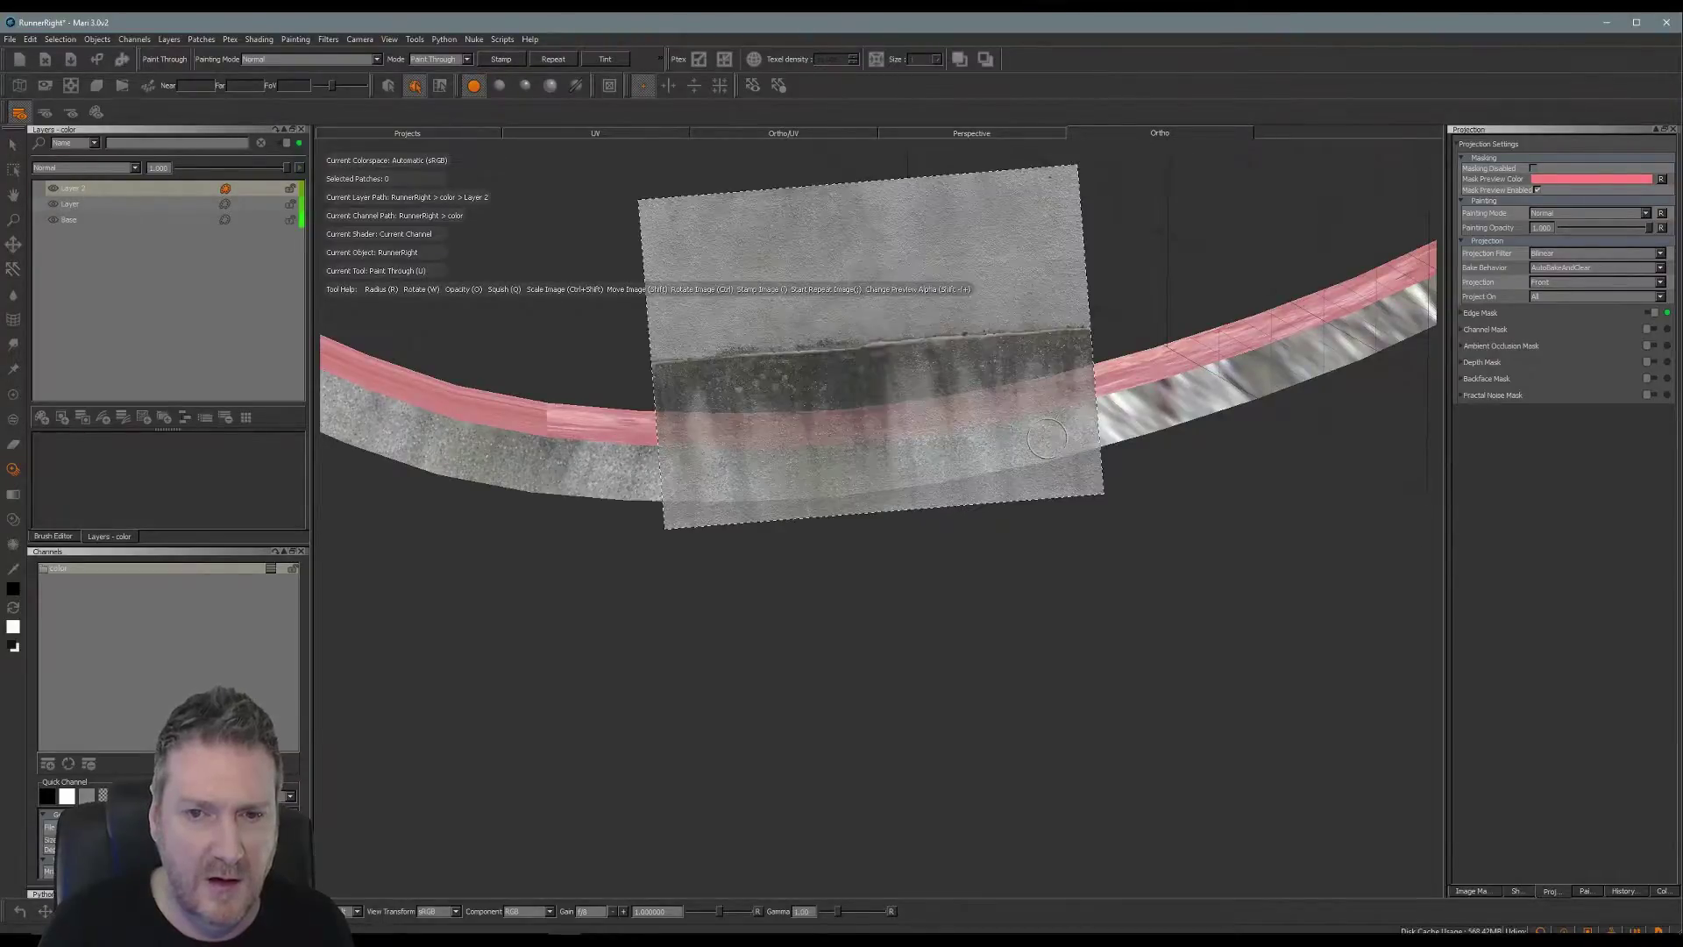
drag(933, 457, 918, 471)
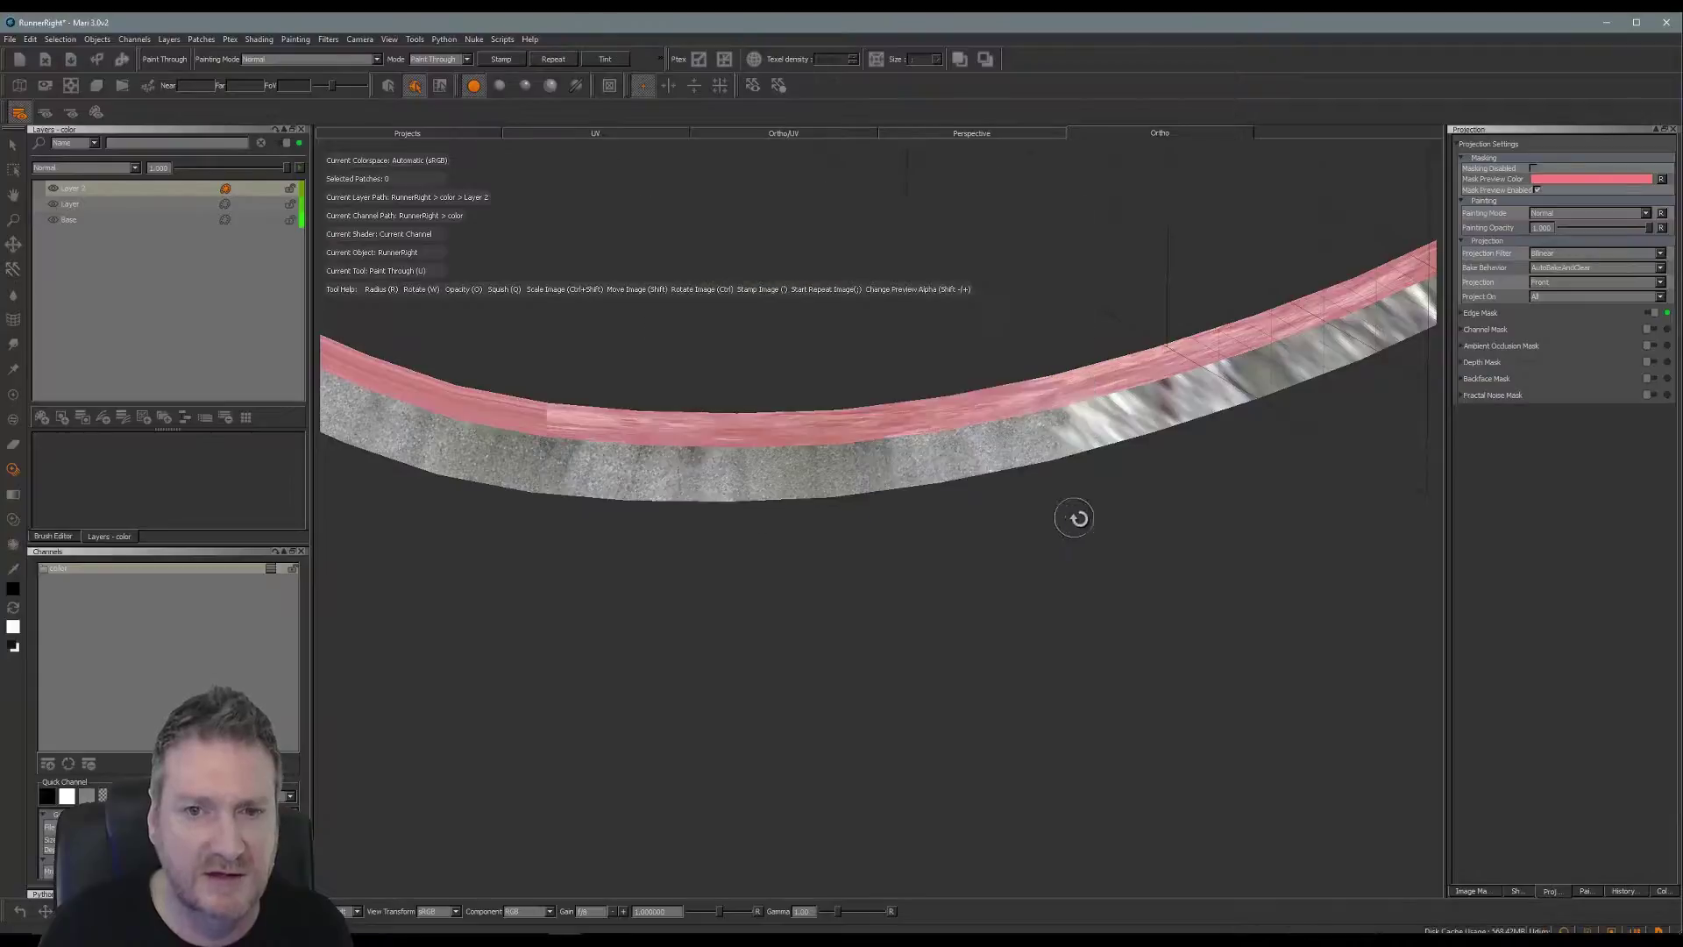
Raise the image slightly against the end of the painted concrete and paint its light lower part along the curve.
mouse_move(1075, 515)
alt+mouse_down()
mouse_move(639, 571)
mouse_move(639, 545)
mouse_move(773, 523)
mouse_move(707, 503)
mouse_move(920, 514)
alt+mouse_up()
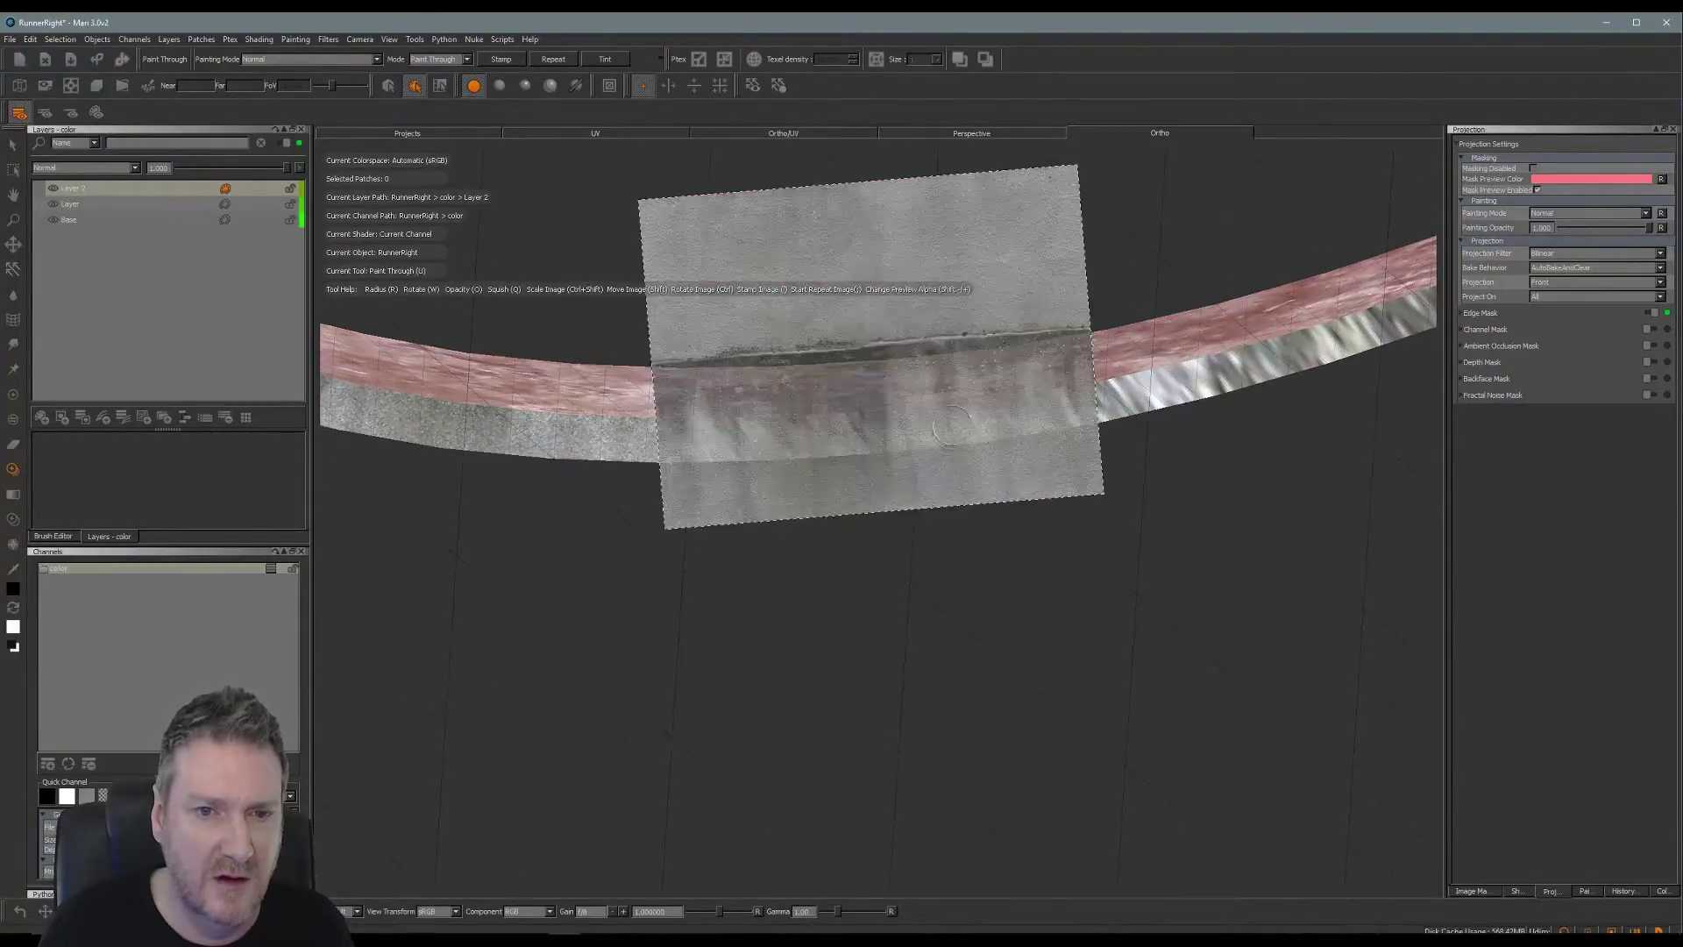
shift+drag(990, 431, 965, 405)
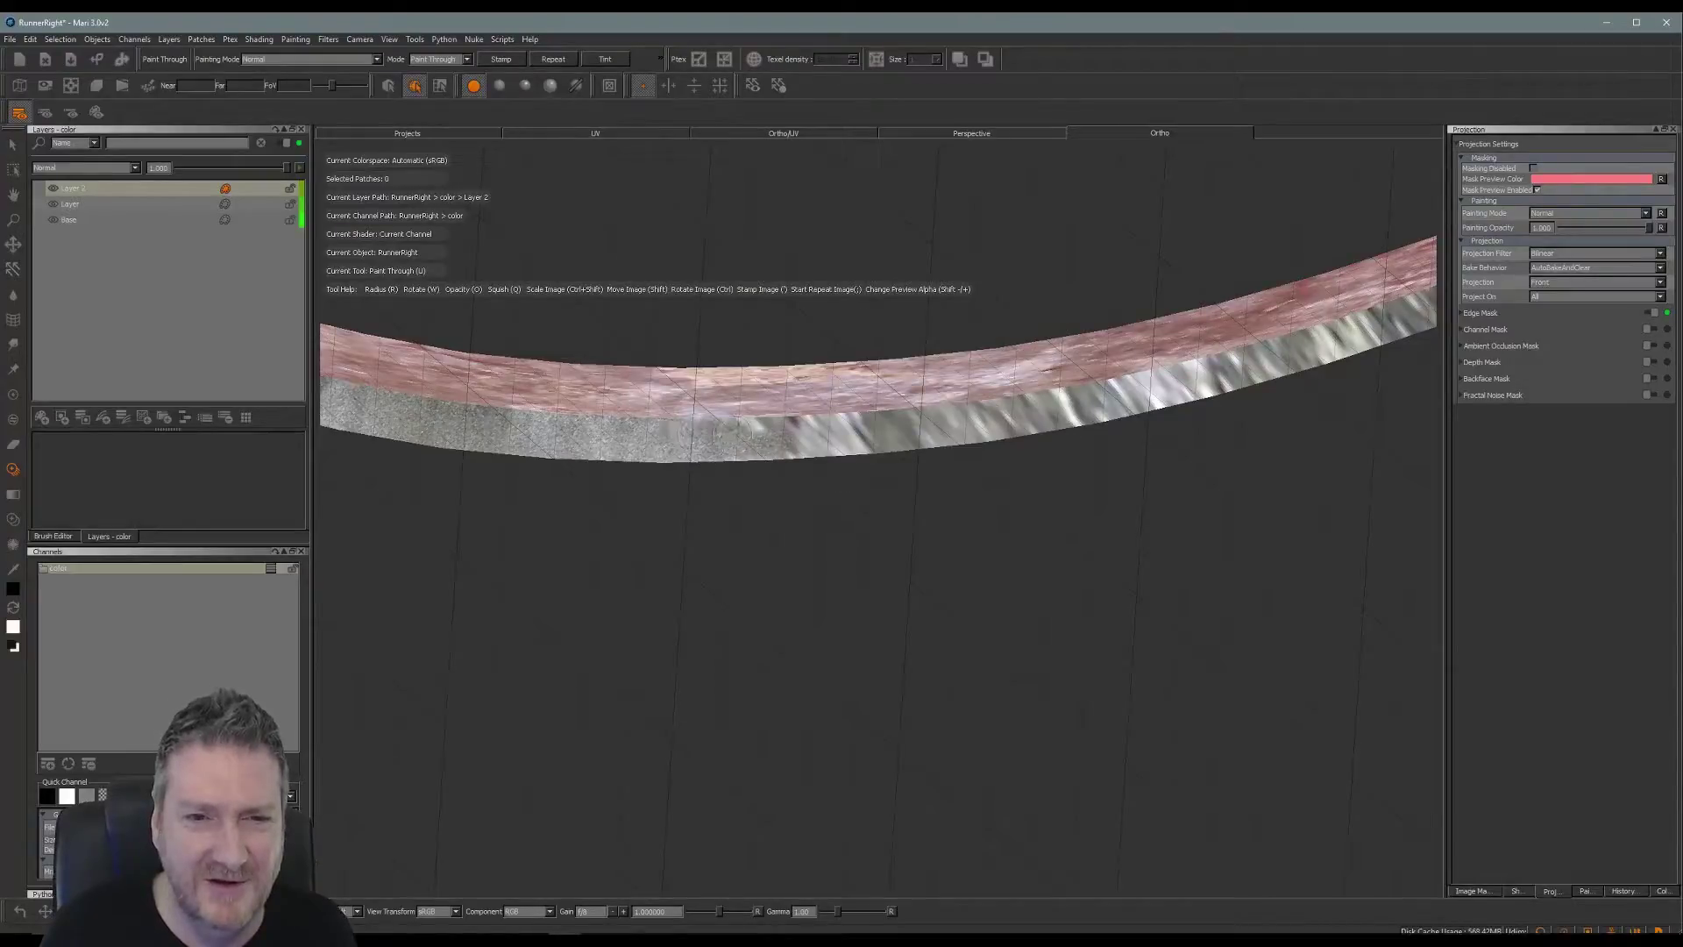
drag(726, 460, 1062, 411)
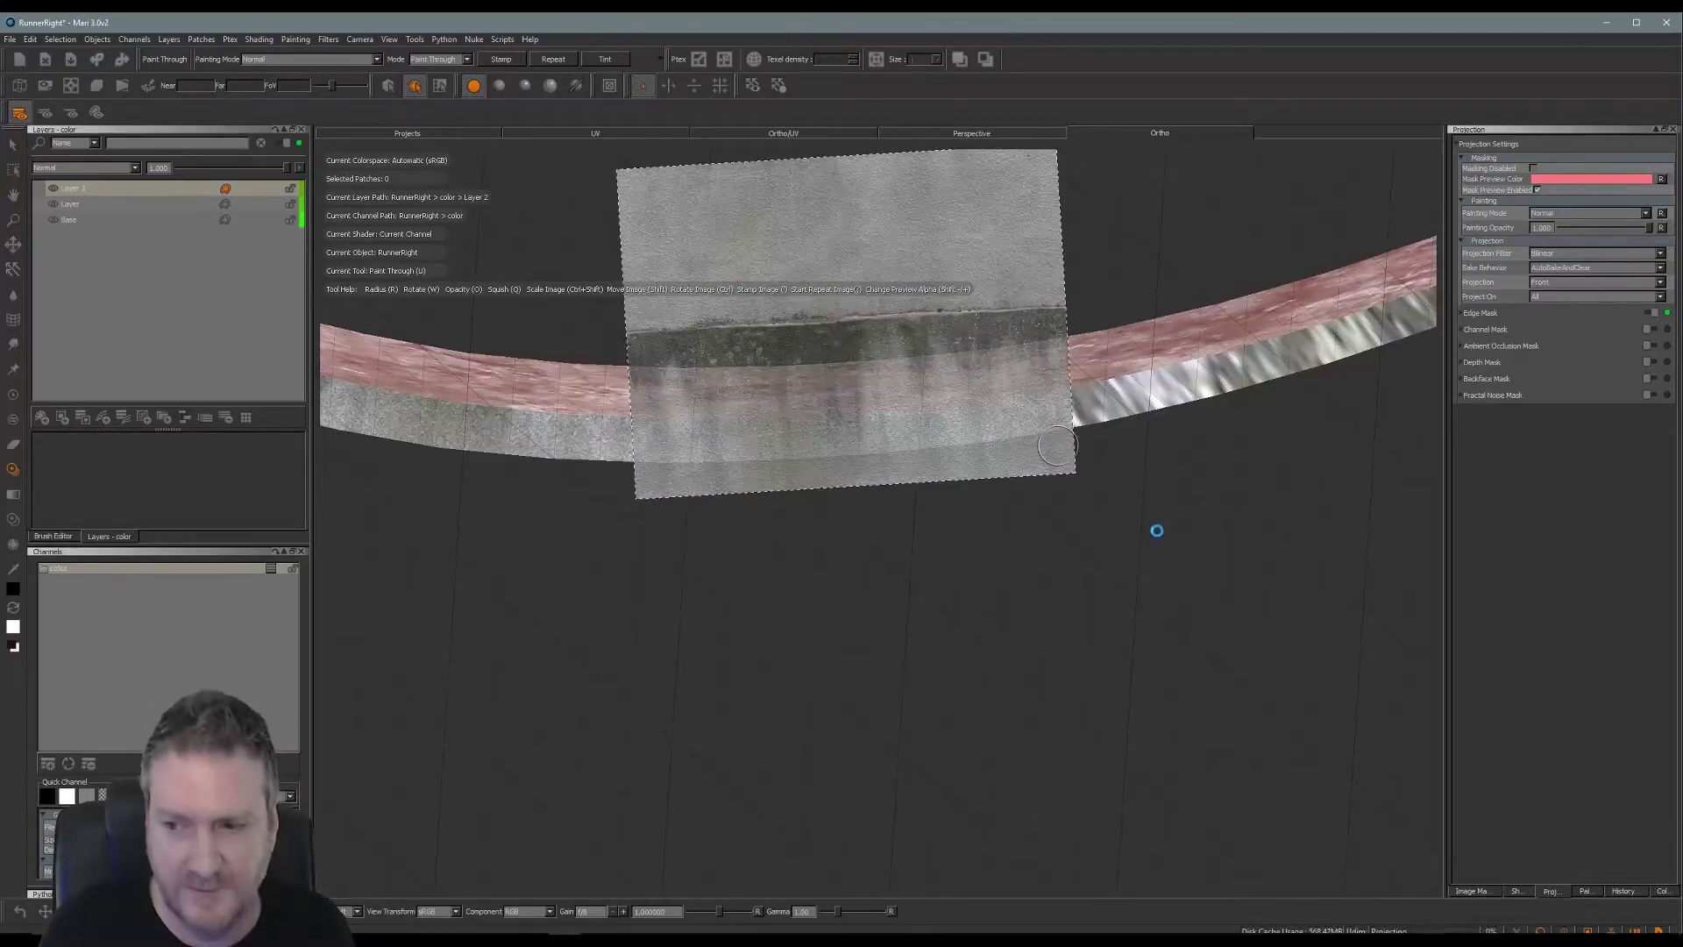
Shift the image further along the curved face, paint concrete over the remaining light streaks there and bake the paint.
mouse_move(1157, 529)
alt+mouse_down()
mouse_move(830, 570)
mouse_move(718, 537)
mouse_move(933, 561)
mouse_move(816, 530)
mouse_move(825, 475)
alt+mouse_up()
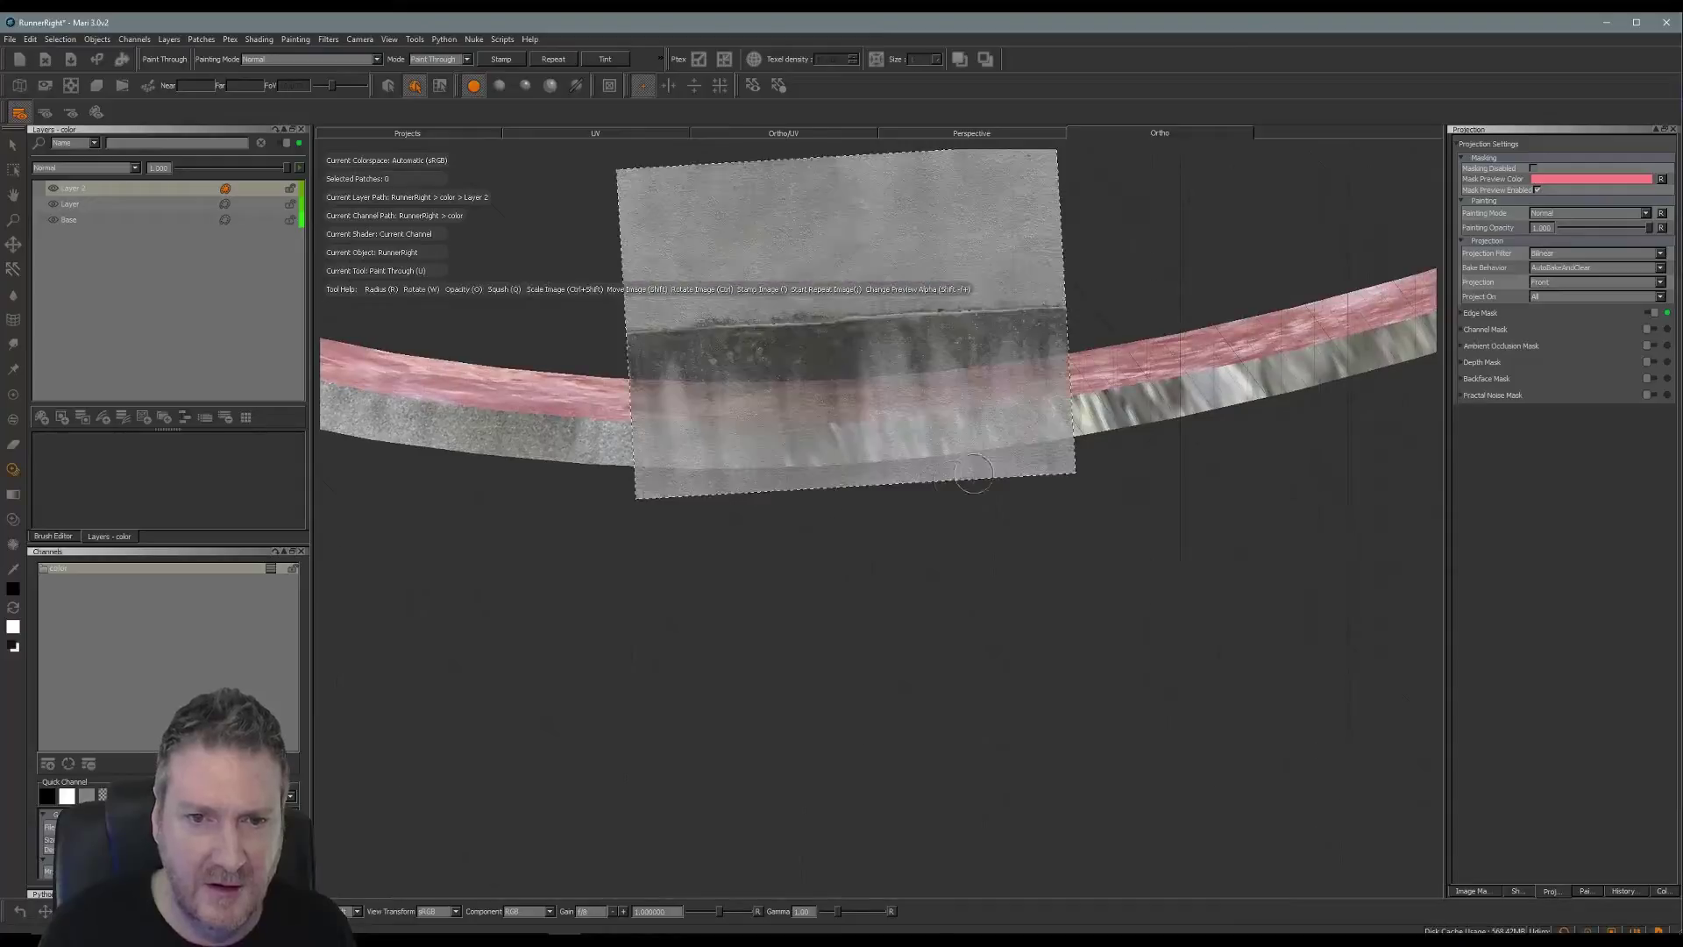
shift+drag(953, 412, 1078, 402)
mouse_move(811, 446)
mouse_down()
mouse_move(1159, 411)
mouse_move(1098, 404)
mouse_move(999, 564)
mouse_move(688, 488)
mouse_move(941, 527)
mouse_move(848, 465)
mouse_up()
key(b)
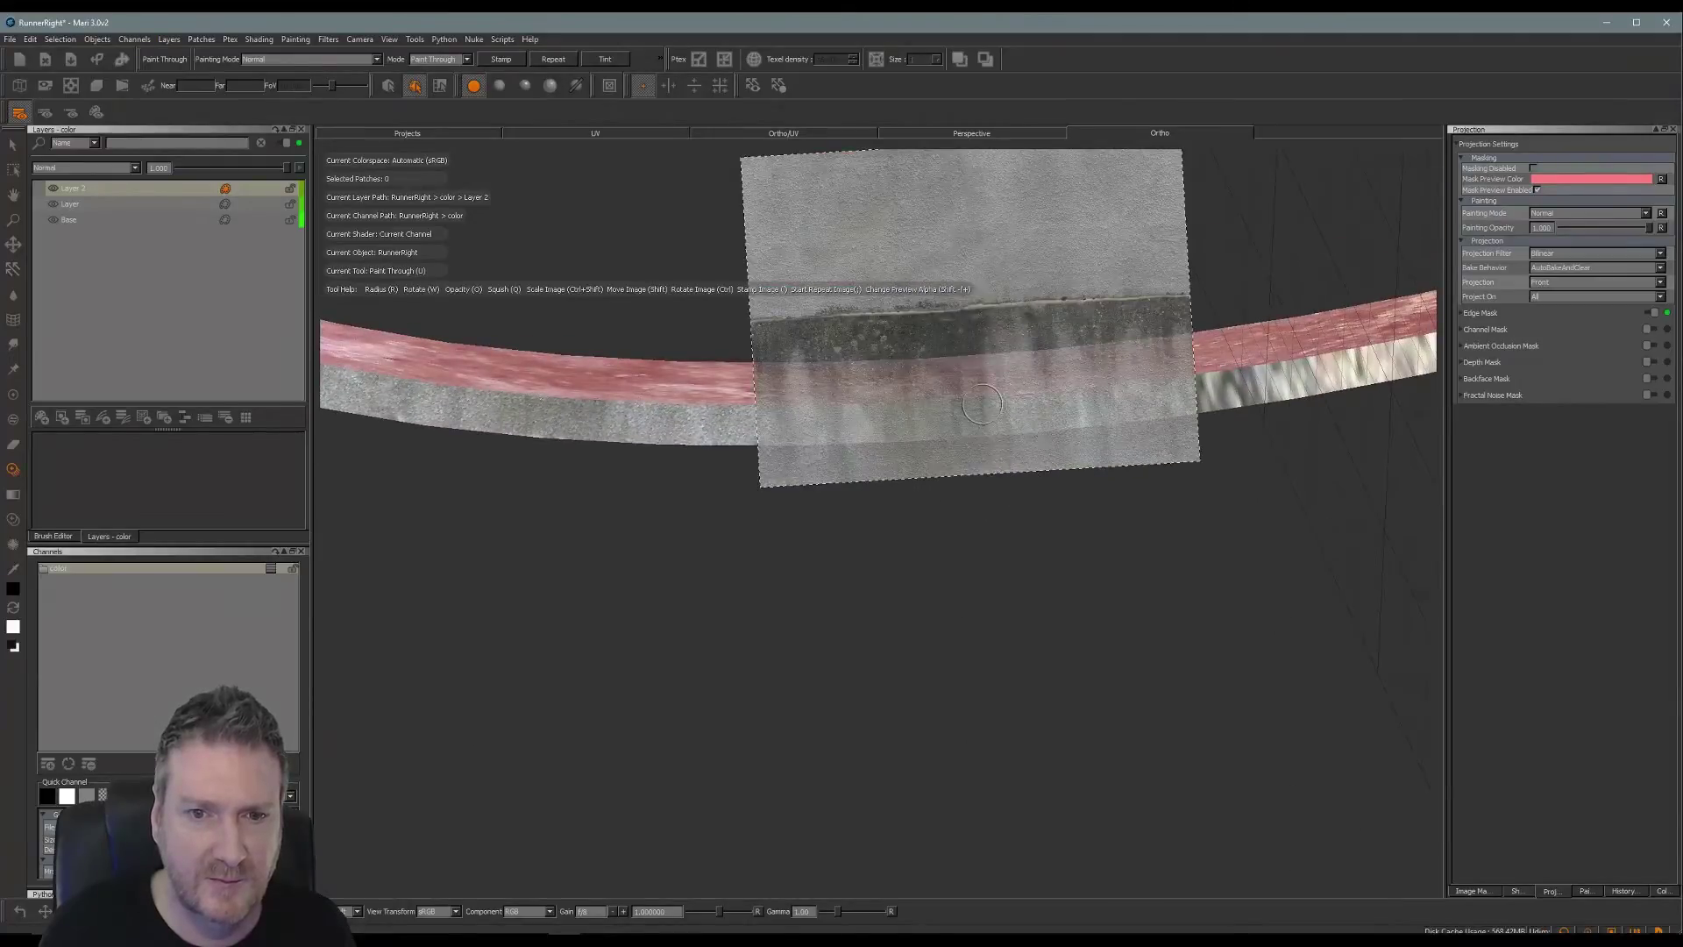